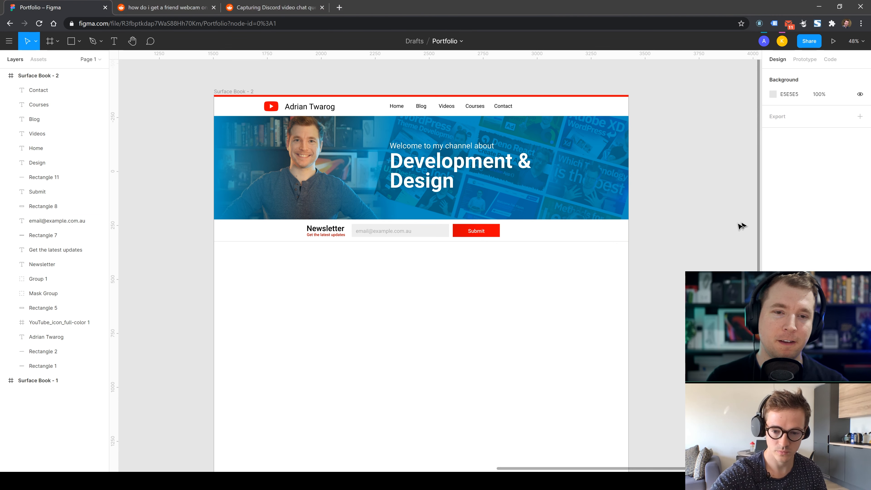
{"action": "scroll", "coordinate": [513, 195], "scroll_direction": "up", "scroll_amount": 4}
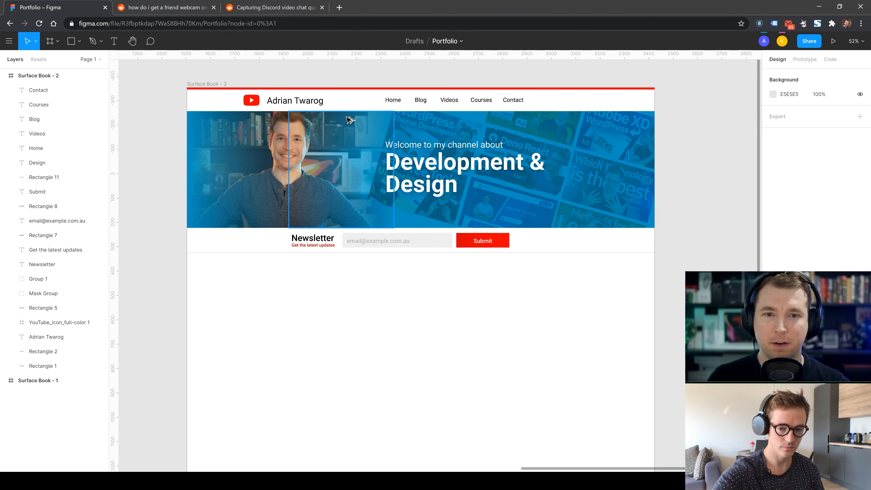
{"action": "scroll", "coordinate": [313, 111], "scroll_direction": "up", "scroll_amount": 3}
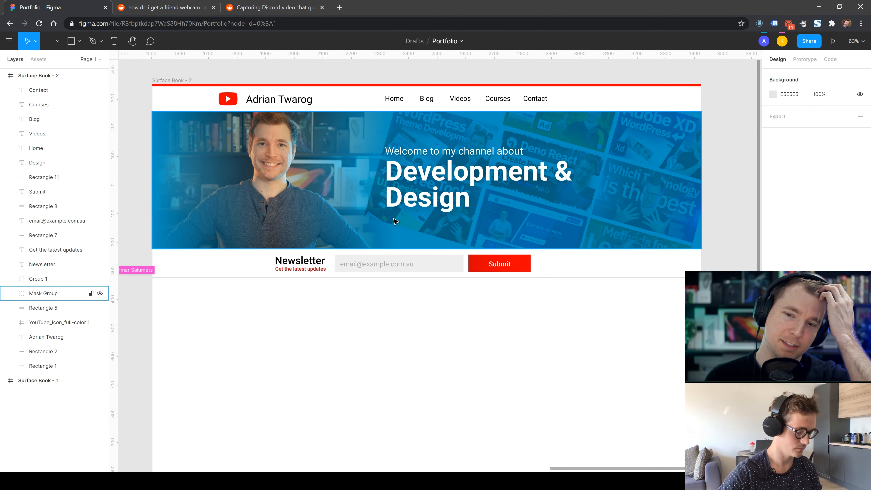
{"action": "scroll", "coordinate": [168, 292], "scroll_direction": "down", "scroll_amount": 3}
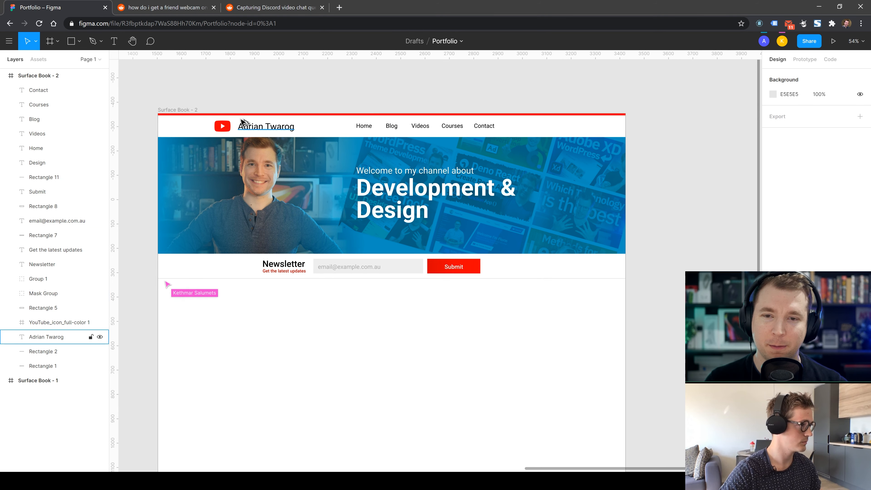
{"action": "scroll", "coordinate": [309, 116], "scroll_direction": "up", "scroll_amount": 1}
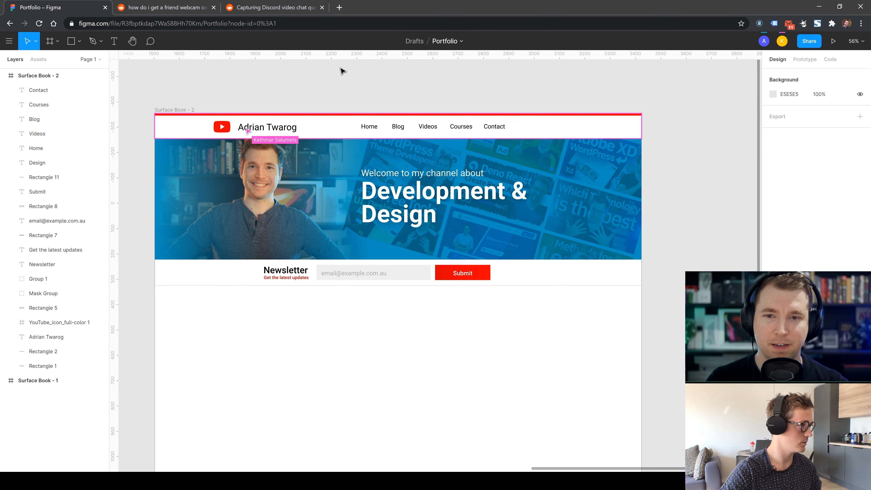
- Follow the collaborator's view of the canvas briefly, and stop following it
{"action": "left_click", "coordinate": [782, 41]}
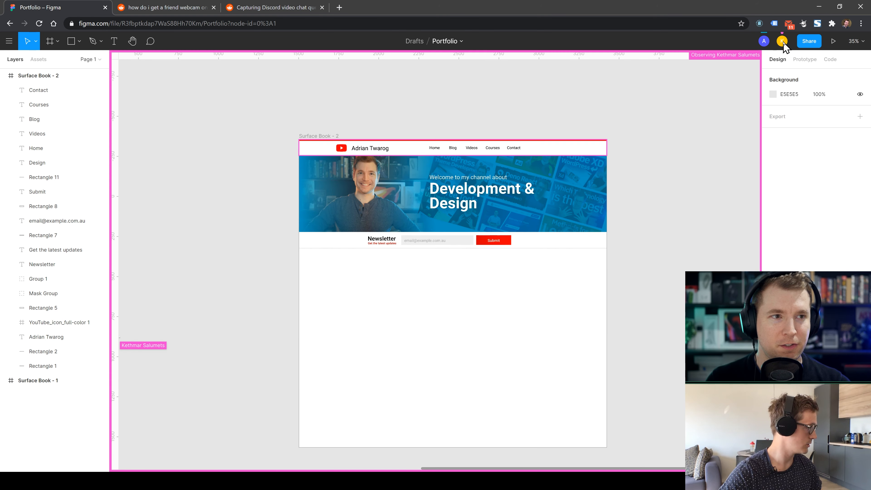
{"action": "left_click", "coordinate": [781, 41]}
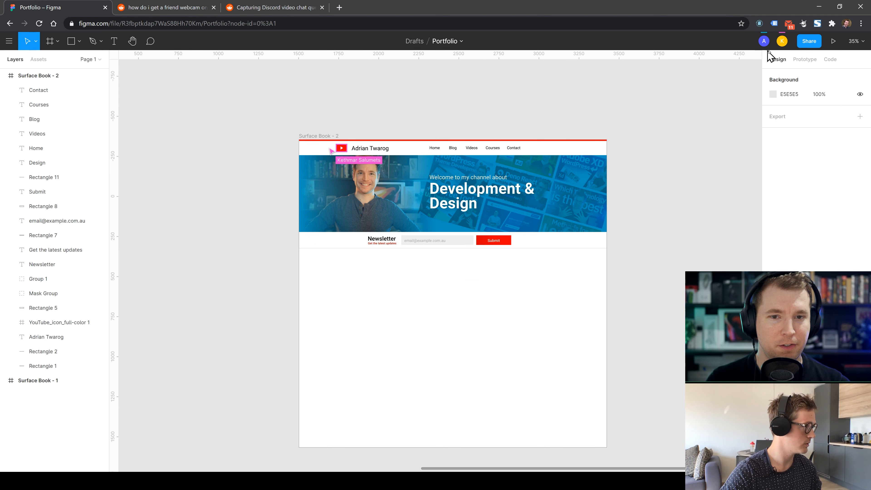
{"action": "scroll", "coordinate": [413, 152], "scroll_direction": "up", "scroll_amount": 3}
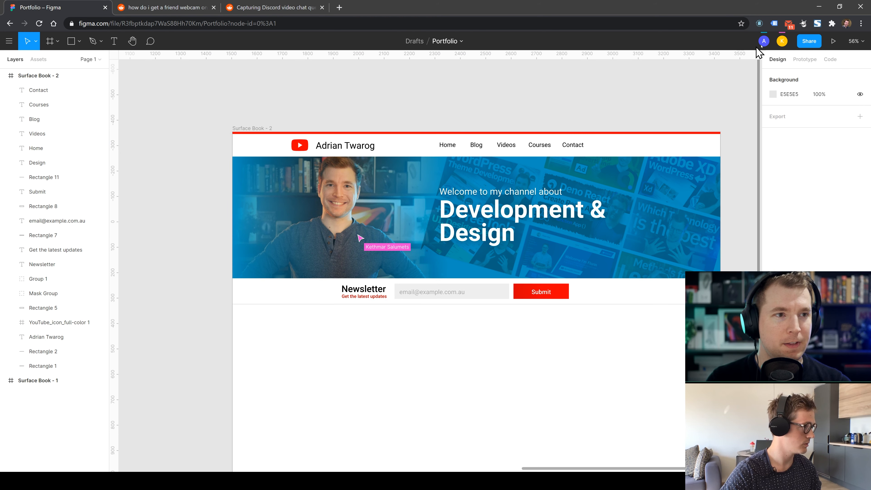
- Give the collaborator "can edit" access in the Portfolio file's sharing settings and close them
{"action": "left_click", "coordinate": [856, 42]}
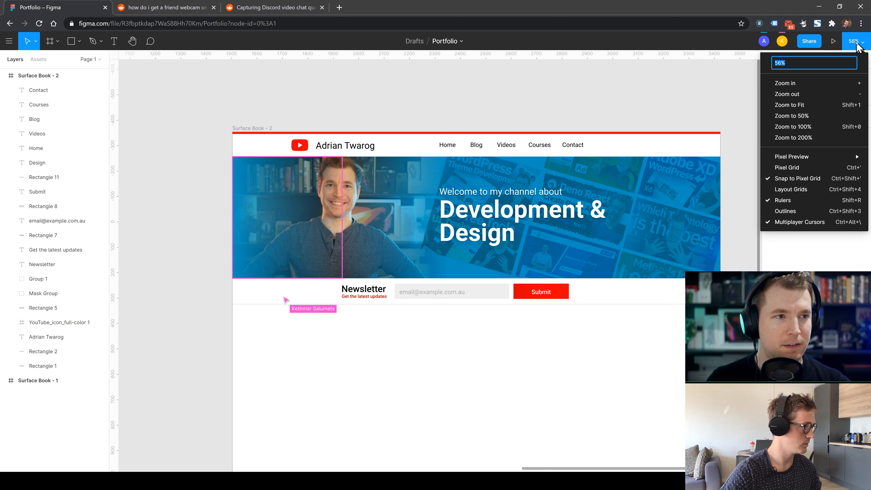
{"action": "left_click", "coordinate": [857, 44]}
{"action": "left_click", "coordinate": [820, 42]}
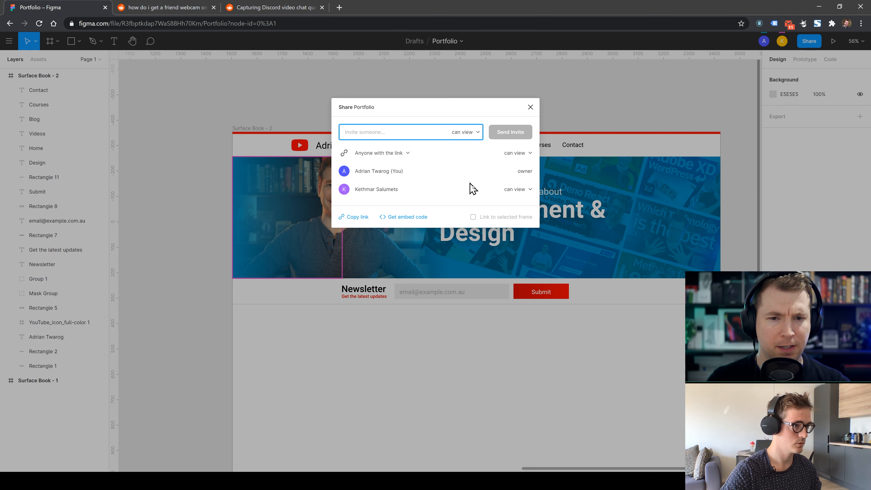
{"action": "left_click", "coordinate": [518, 190]}
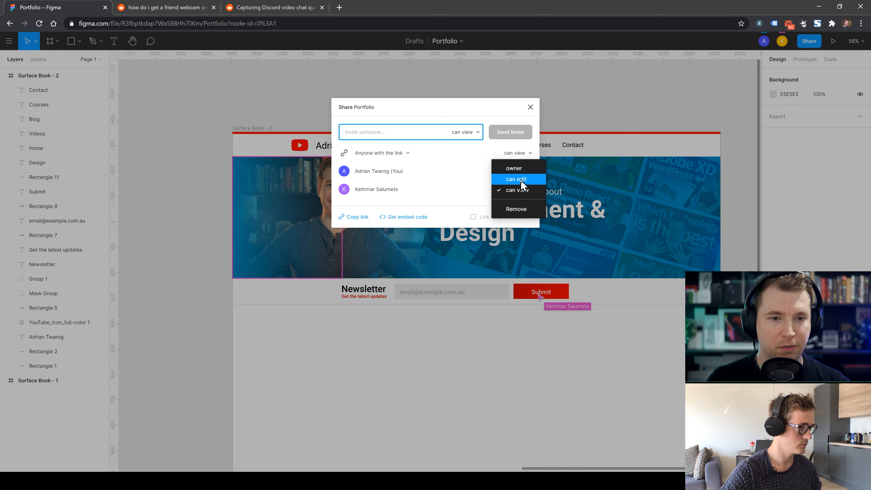
{"action": "left_click", "coordinate": [527, 181]}
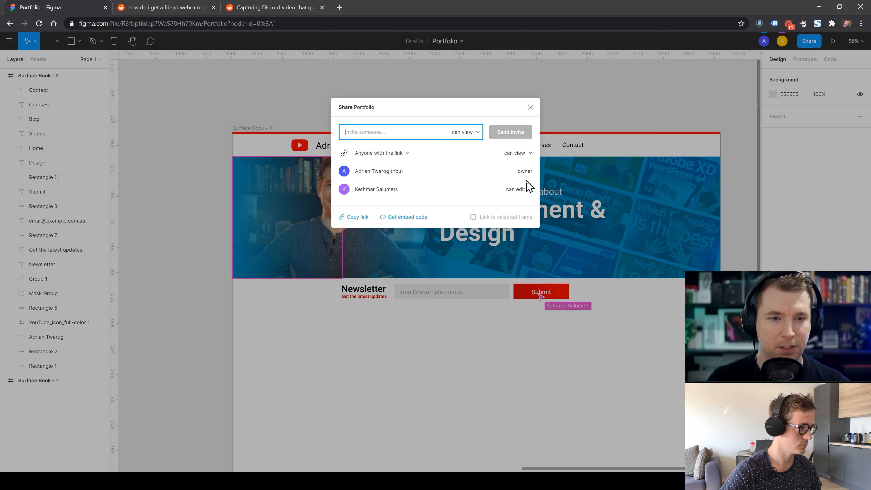
{"action": "left_click", "coordinate": [530, 107]}
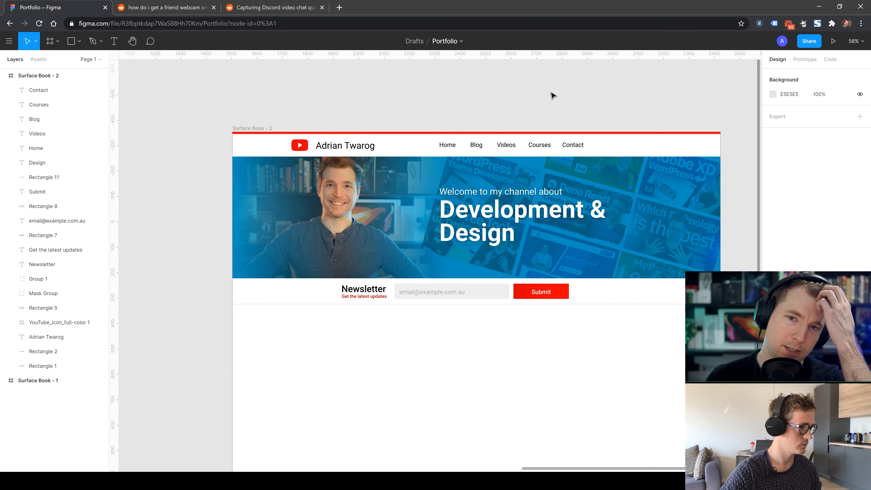
- Draw a 1920 × 477 rectangle covering the whole hero banner between the navigation bar and the newsletter row
{"action": "left_click_drag", "start_coordinate": [533, 91], "coordinate": [486, 74]}
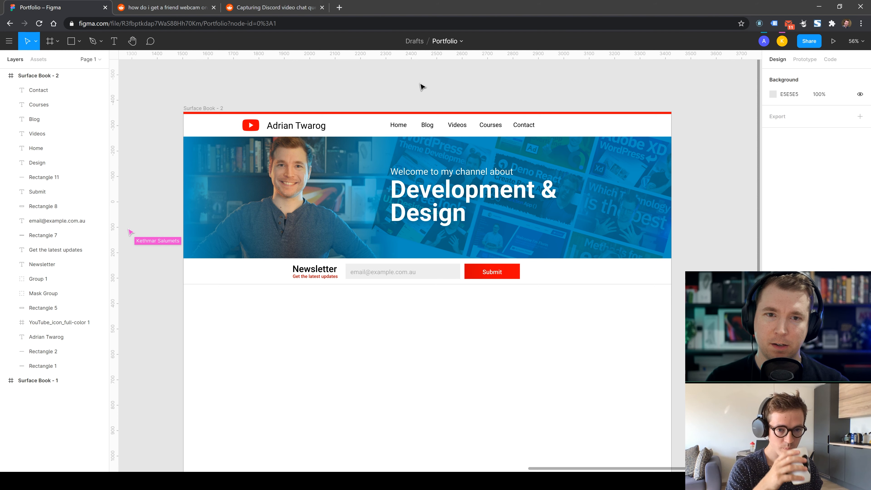
{"action": "key", "text": "space"}
{"action": "left_click_drag", "start_coordinate": [416, 159], "coordinate": [406, 125]}
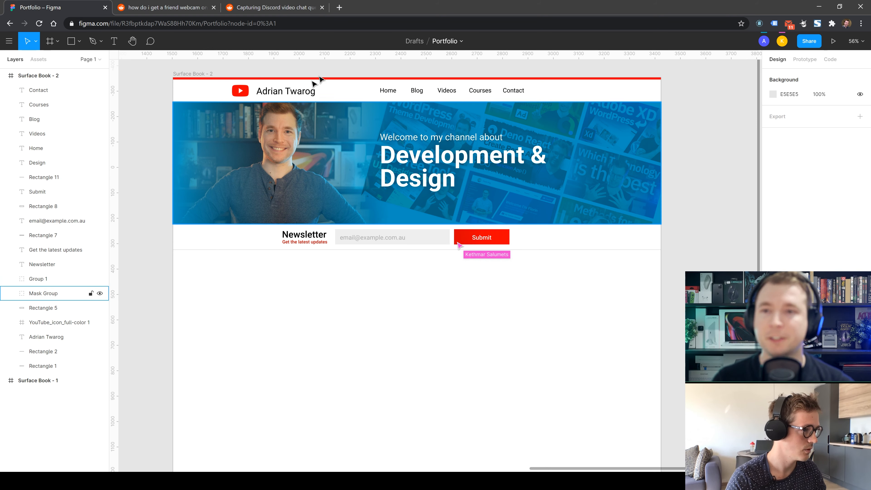
{"action": "left_click", "coordinate": [79, 41]}
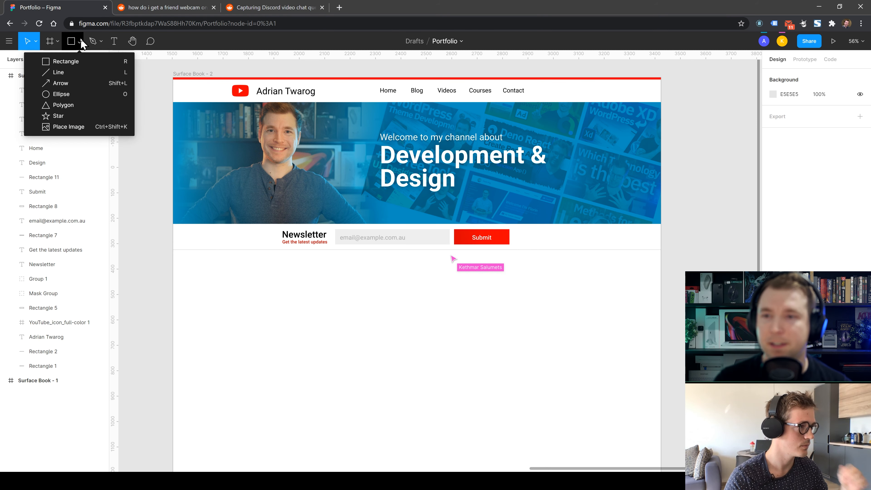
{"action": "left_click", "coordinate": [79, 61]}
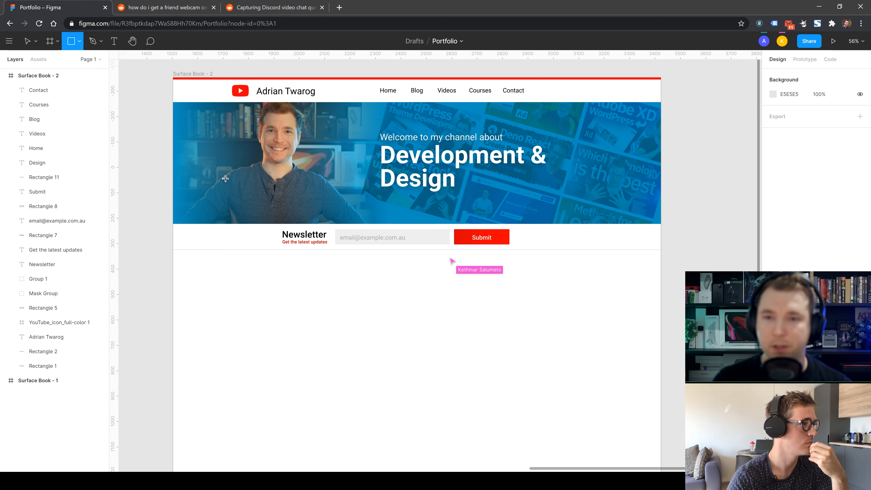
{"action": "mouse_move", "coordinate": [173, 119]}
{"action": "left_mouse_down"}
{"action": "mouse_move", "coordinate": [330, 190]}
{"action": "mouse_move", "coordinate": [371, 224]}
{"action": "left_mouse_up"}
{"action": "mouse_move", "coordinate": [306, 186]}
{"action": "left_mouse_down"}
{"action": "mouse_move", "coordinate": [316, 175]}
{"action": "mouse_move", "coordinate": [307, 174]}
{"action": "left_mouse_up"}
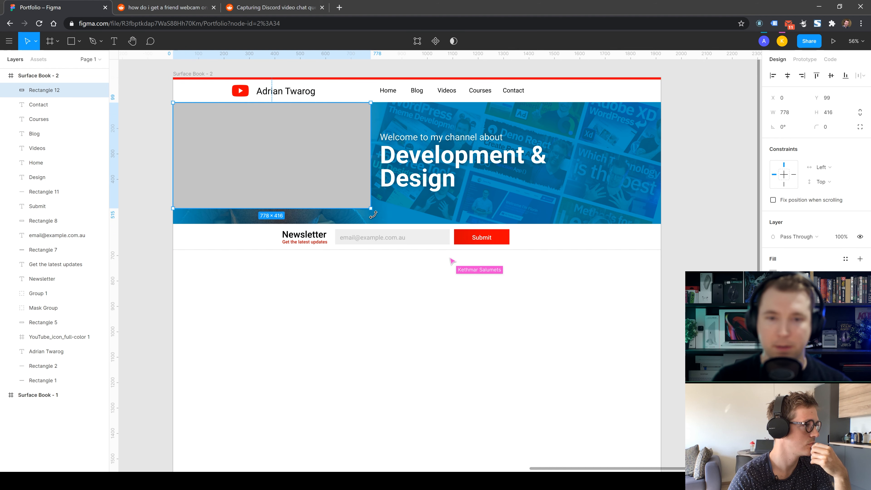
{"action": "left_click_drag", "start_coordinate": [371, 209], "coordinate": [661, 225]}
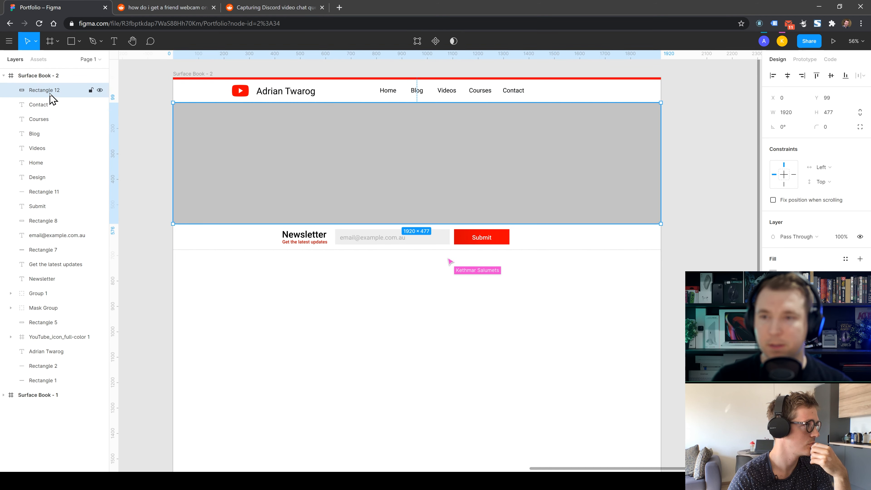
- Round the new rectangle's corners to 100, rotate it about -3.2° and offset it toward the banner's right side
{"action": "left_click", "coordinate": [834, 127]}
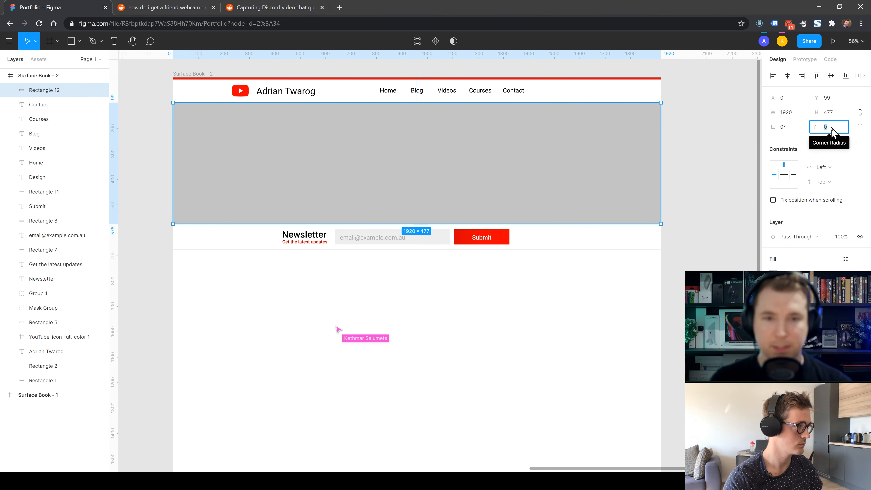
{"action": "type", "text": "100"}
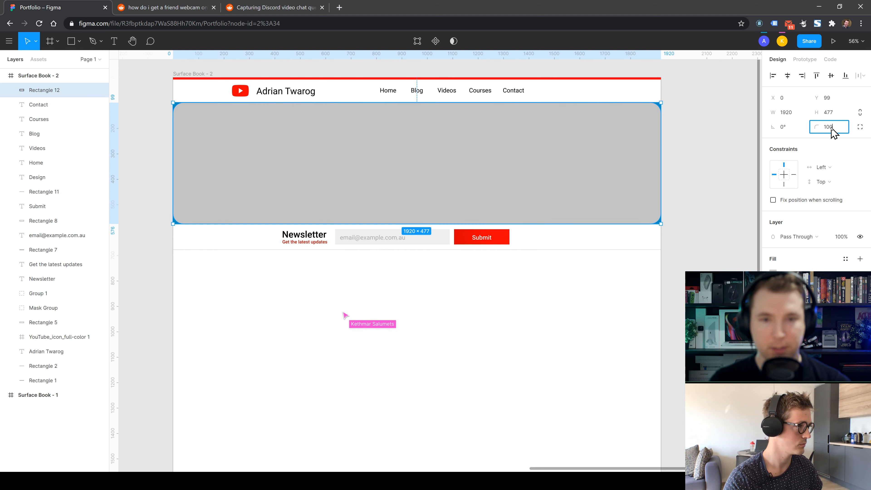
{"action": "left_click_drag", "start_coordinate": [471, 148], "coordinate": [475, 160]}
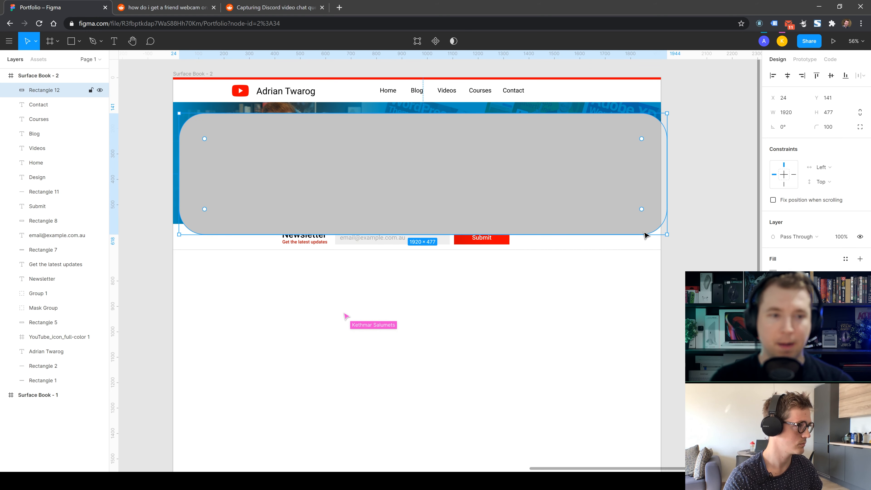
{"action": "left_click_drag", "start_coordinate": [672, 239], "coordinate": [671, 254]}
{"action": "left_click_drag", "start_coordinate": [584, 220], "coordinate": [624, 210]}
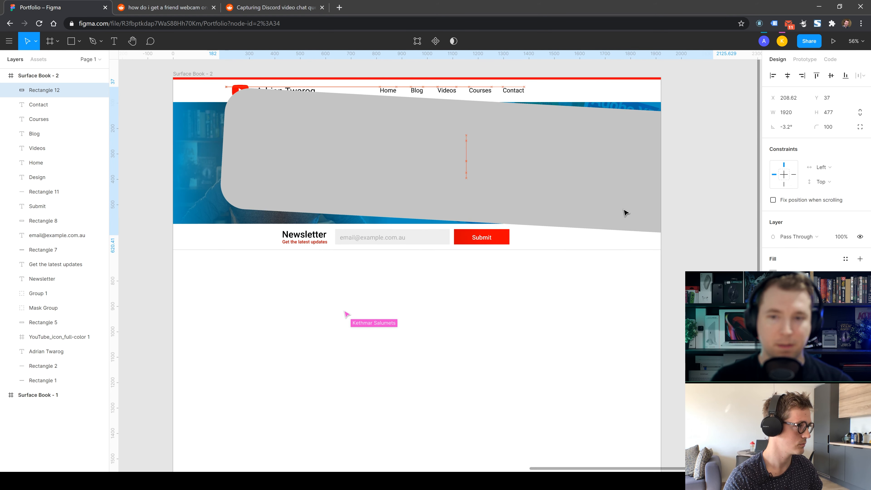
- Group the navigation links, logo, site title and header bar rectangles, leaving out the large grey rectangle
{"action": "left_click", "coordinate": [44, 108]}
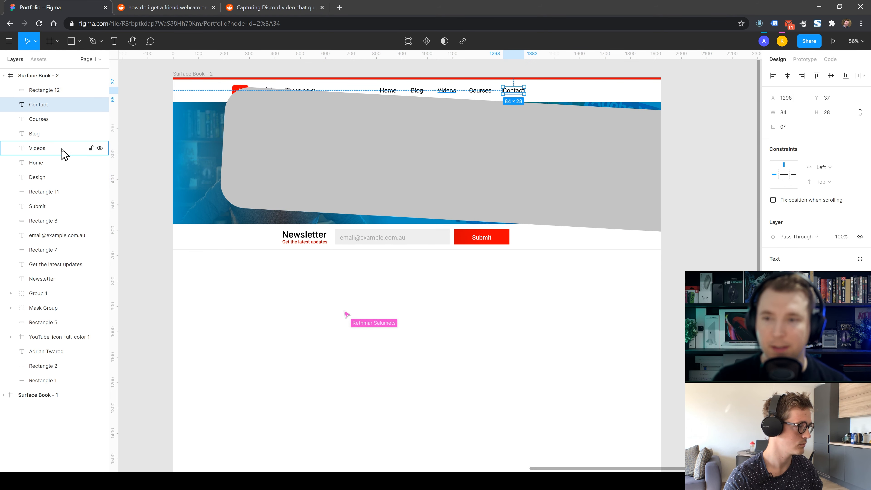
{"action": "left_click", "coordinate": [205, 92]}
{"action": "left_click_drag", "start_coordinate": [157, 76], "coordinate": [745, 107]}
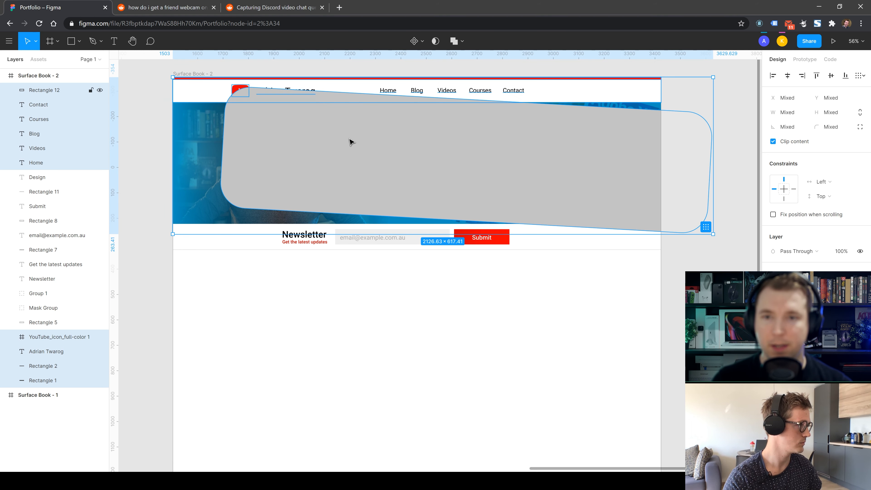
{"action": "left_click", "coordinate": [352, 142], "text": "shift"}
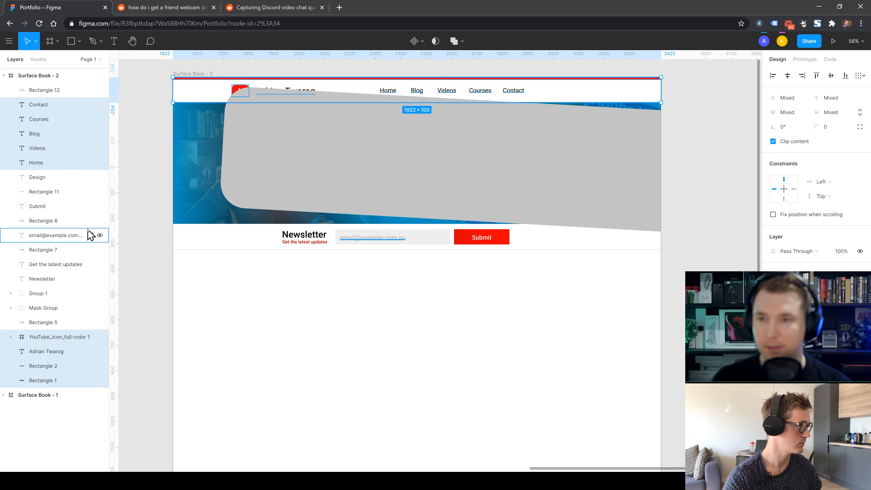
{"action": "key", "text": "ctrl+g"}
- Rename the new header group as Header and place it above Rectangle 12 in the layer order
{"action": "double_click", "coordinate": [44, 106]}
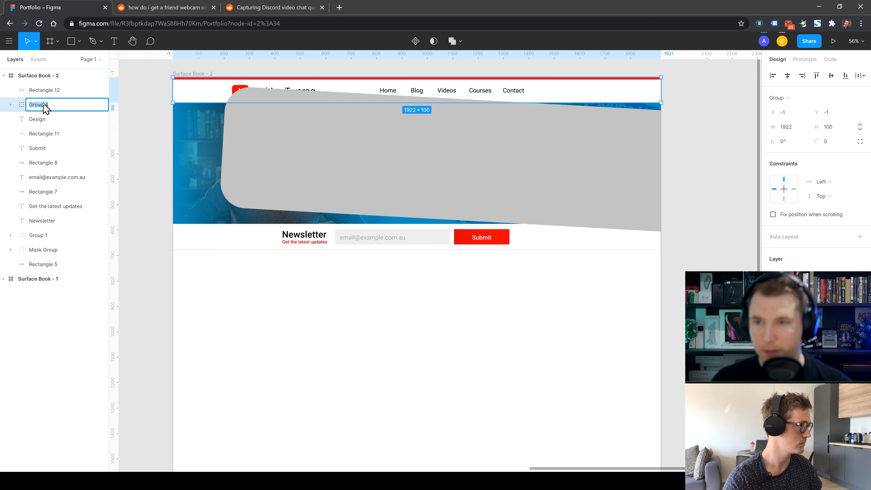
{"action": "type", "text": "Header"}
{"action": "key", "text": "Return"}
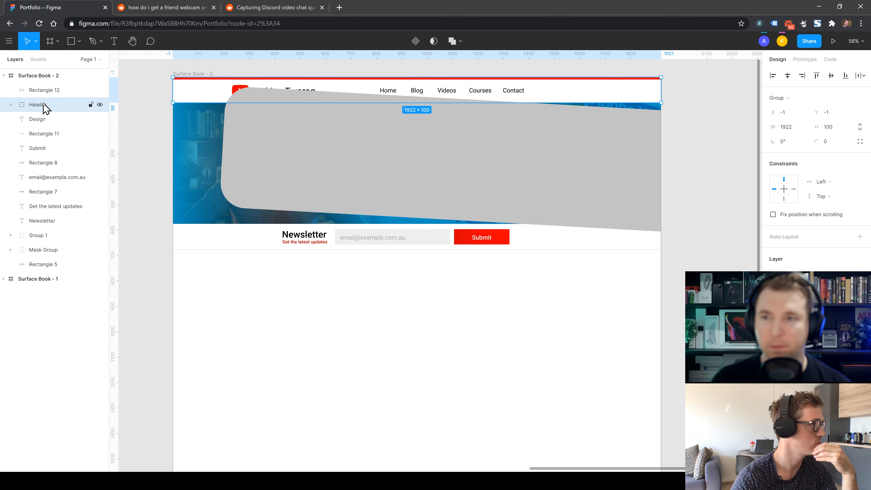
{"action": "left_click_drag", "start_coordinate": [44, 105], "coordinate": [42, 89]}
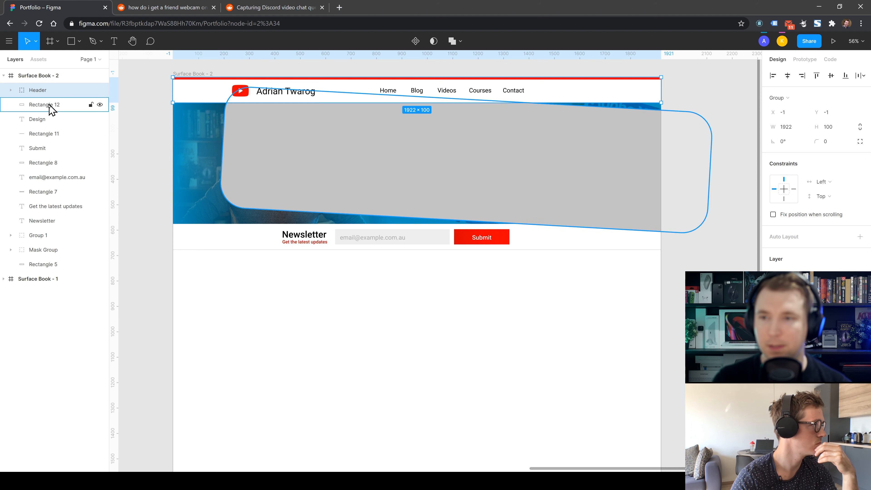
- Move the newsletter row down the page to Y 845 and group its title, email field, button and rectangles
{"action": "left_click", "coordinate": [54, 120]}
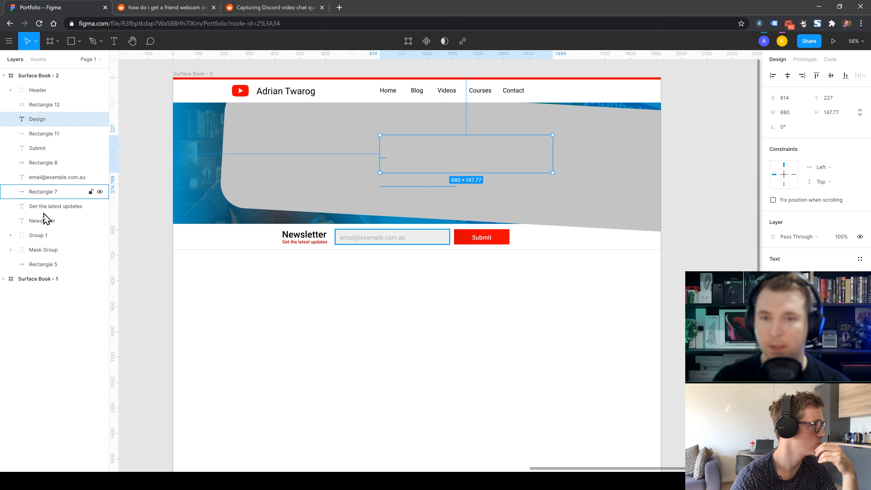
{"action": "left_click", "coordinate": [52, 269], "text": "shift"}
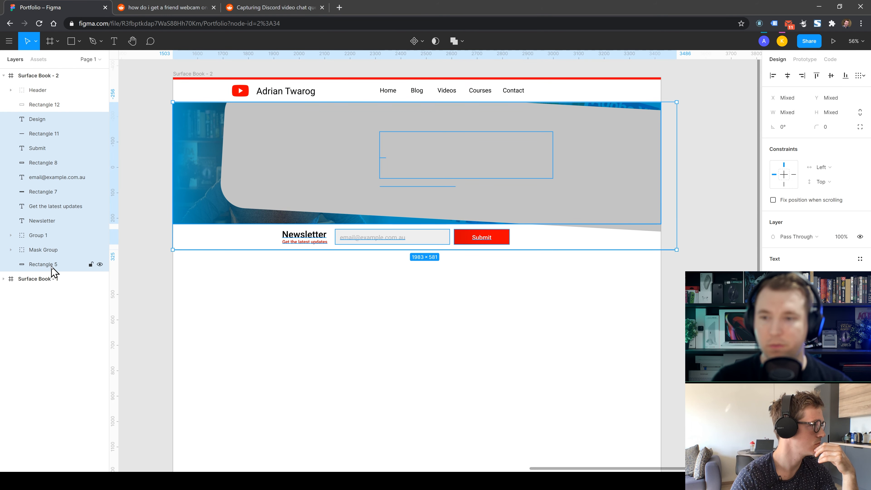
{"action": "left_click_drag", "start_coordinate": [603, 272], "coordinate": [279, 245]}
{"action": "key", "text": "ctrl+g"}
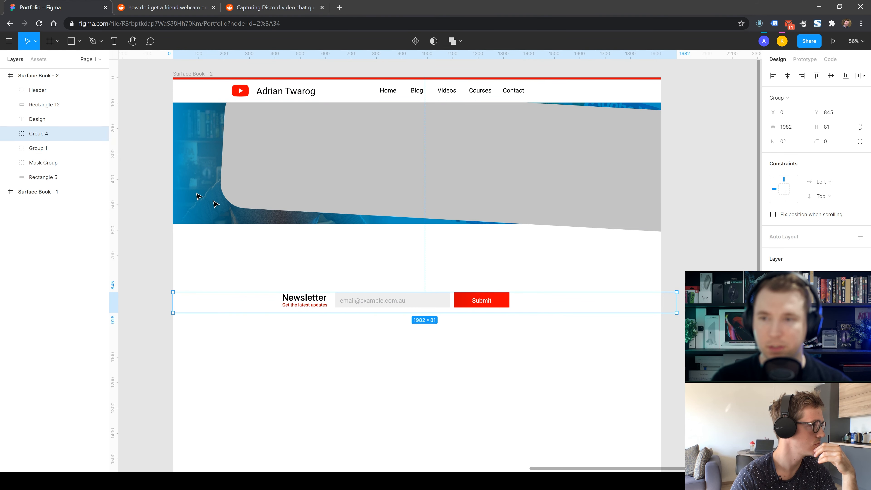
- Place the newsletter row's group below Mask Group in the layer order and rename it Newsletter
{"action": "left_click_drag", "start_coordinate": [42, 153], "coordinate": [42, 176]}
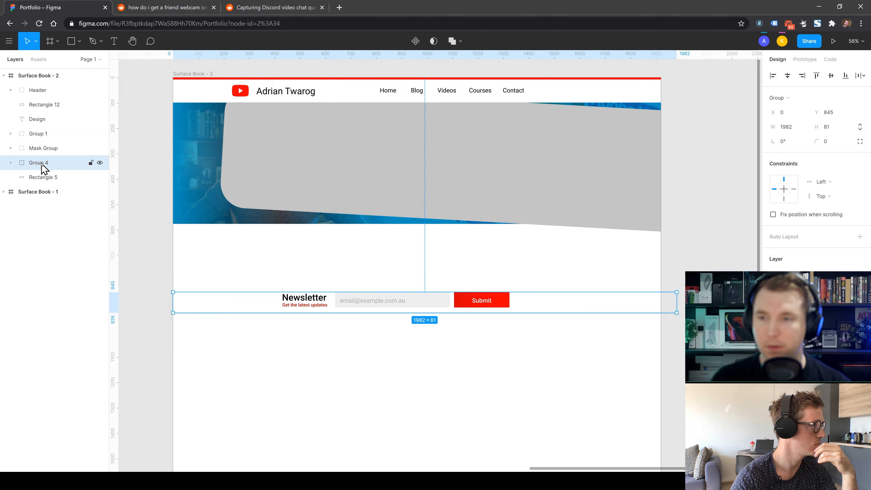
{"action": "double_click", "coordinate": [42, 164]}
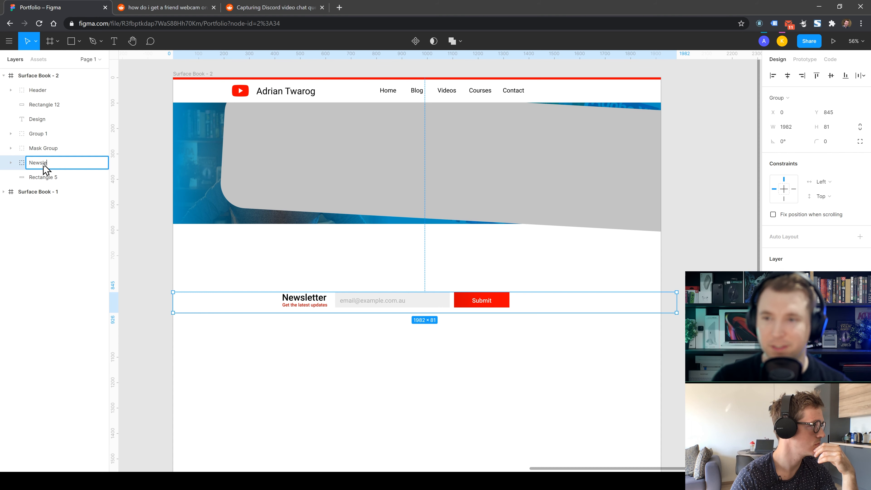
{"action": "key", "text": "Return"}
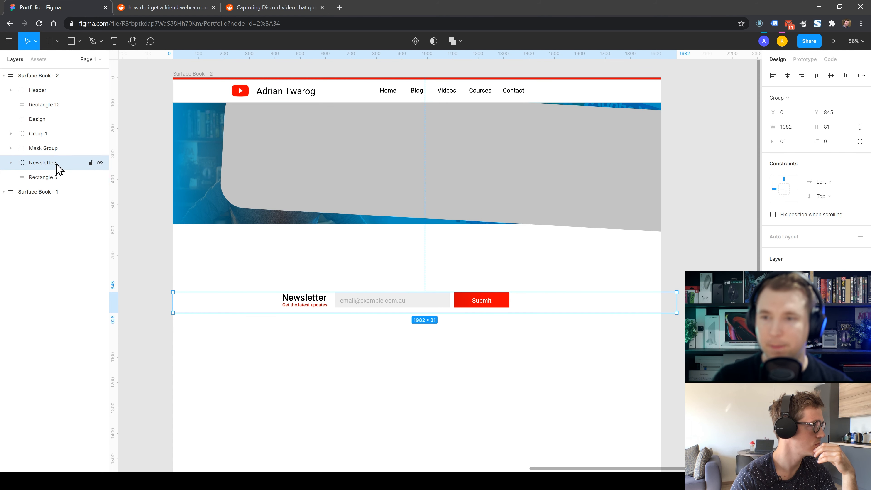
- Try to move the Design text, Group 1 and Mask Group layers together on the page
{"action": "left_click", "coordinate": [269, 156]}
{"action": "left_click", "coordinate": [37, 119]}
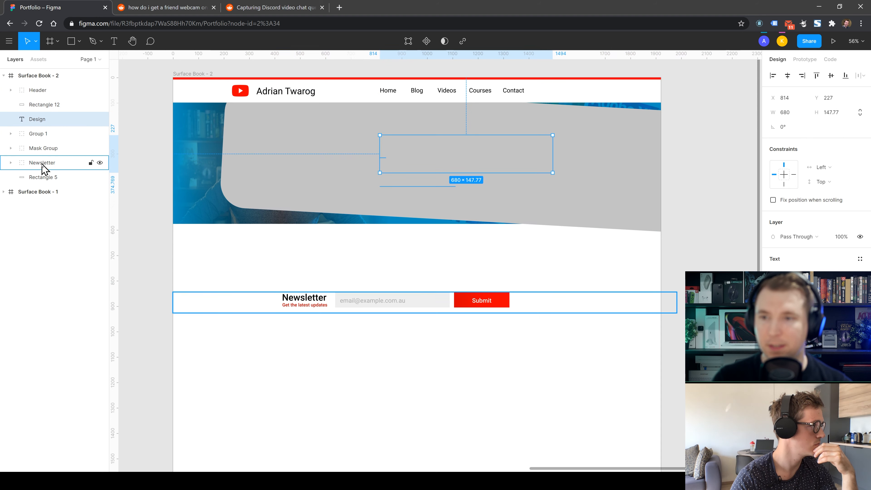
{"action": "left_click", "coordinate": [41, 163], "text": "shift"}
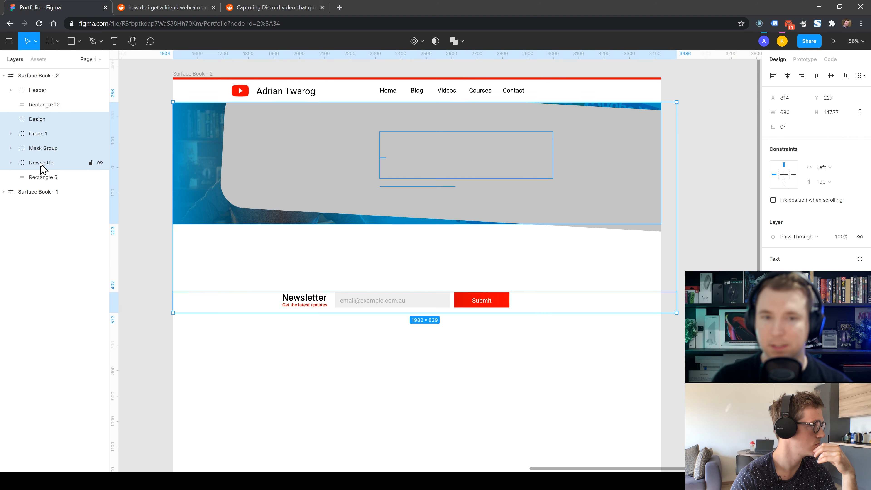
{"action": "left_click", "coordinate": [42, 121]}
{"action": "left_click", "coordinate": [69, 149], "text": "shift"}
{"action": "left_click_drag", "start_coordinate": [298, 163], "coordinate": [398, 206]}
{"action": "key", "text": "ctrl+z"}
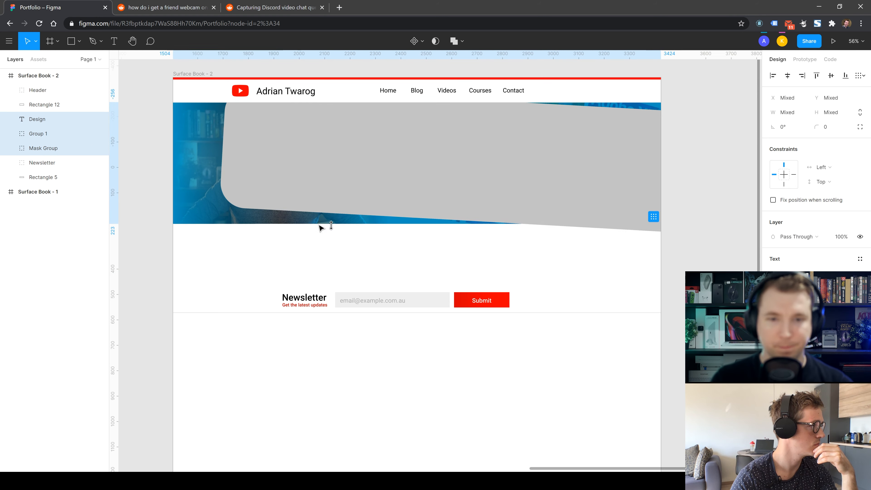
- Try to move all the hero banner layers together, including Rectangle 12 and Rectangle 5
{"action": "left_click", "coordinate": [280, 171]}
{"action": "left_click", "coordinate": [191, 175]}
{"action": "left_click_drag", "start_coordinate": [140, 246], "coordinate": [743, 123]}
{"action": "left_click_drag", "start_coordinate": [425, 163], "coordinate": [424, 183]}
{"action": "key", "text": "ctrl+z"}
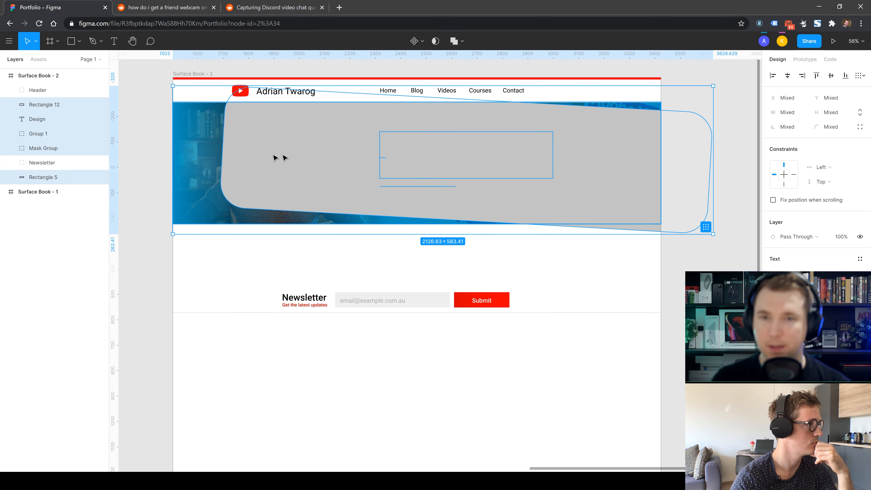
{"action": "left_click", "coordinate": [311, 164]}
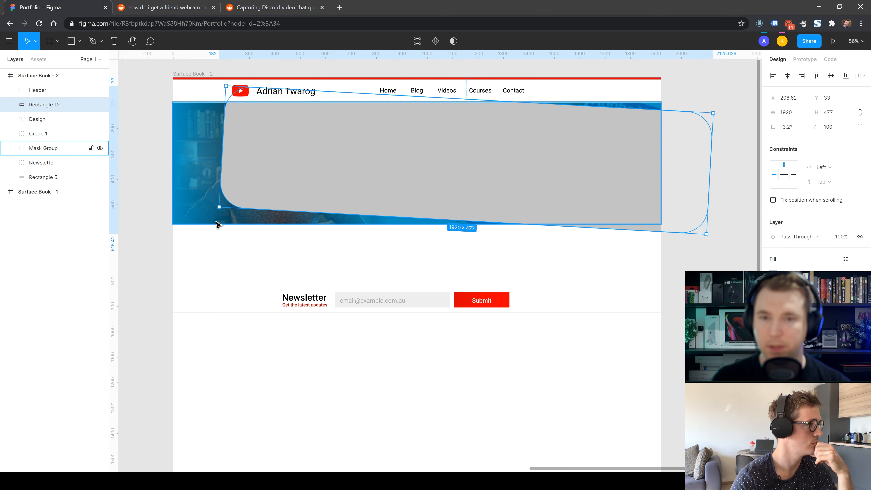
- Place Rectangle 5 above the Newsletter group in the layer order
{"action": "left_click_drag", "start_coordinate": [124, 236], "coordinate": [687, 117]}
{"action": "left_click", "coordinate": [56, 181]}
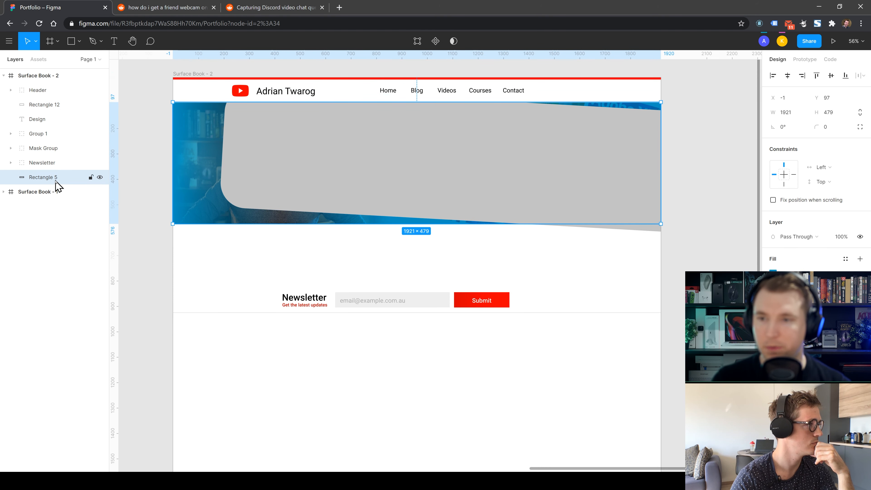
{"action": "left_click_drag", "start_coordinate": [55, 159], "coordinate": [57, 161]}
- Try masking the hero layers from Rectangle 12 through Rectangle 5, with Rectangle 5 at the bottom as the mask
{"action": "left_click", "coordinate": [53, 107], "text": "shift"}
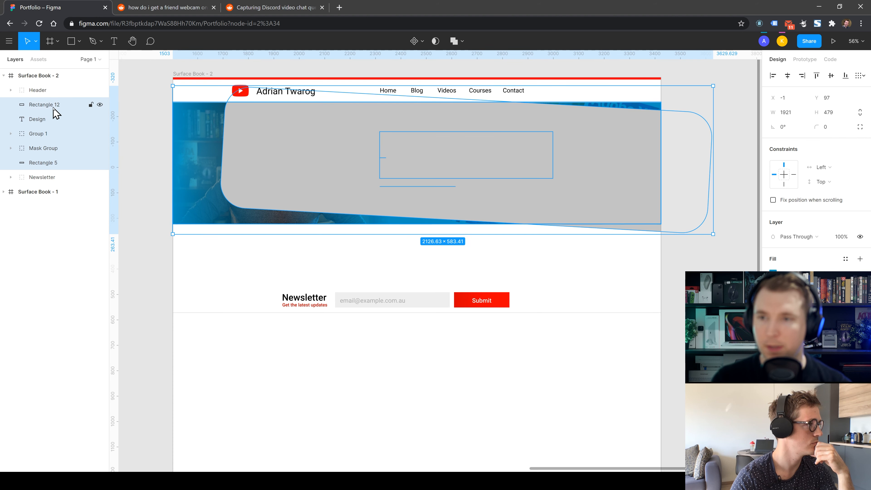
{"action": "right_click", "coordinate": [50, 107]}
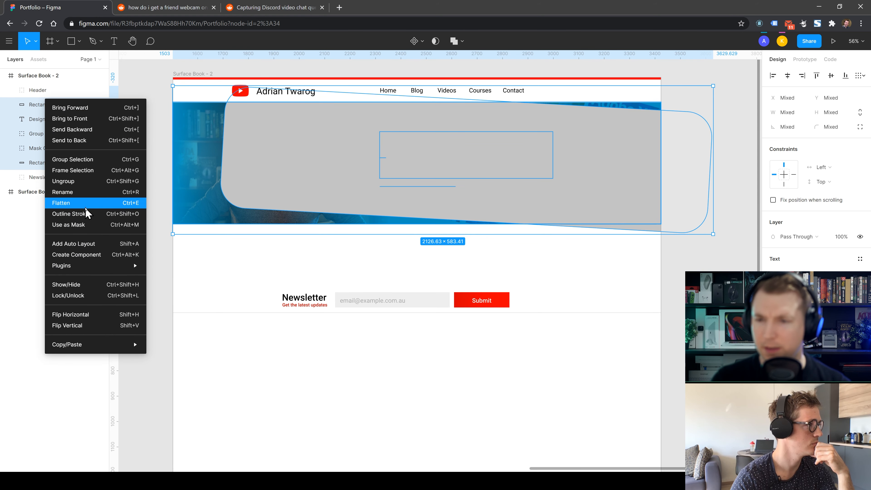
{"action": "left_click", "coordinate": [83, 226]}
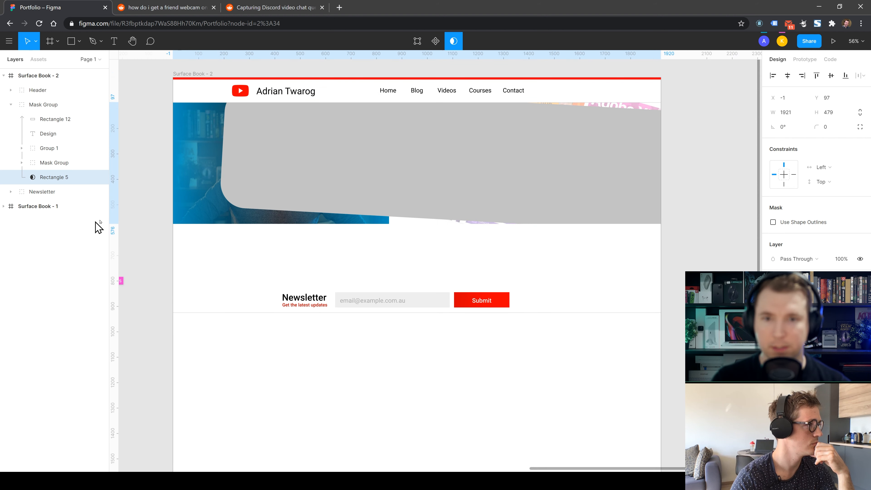
{"action": "key", "text": "ctrl+z"}
- Place Rectangle 12 directly below Rectangle 5 and use it as a mask for the hero layers from Design through Rectangle 5
{"action": "left_click_drag", "start_coordinate": [47, 106], "coordinate": [50, 168]}
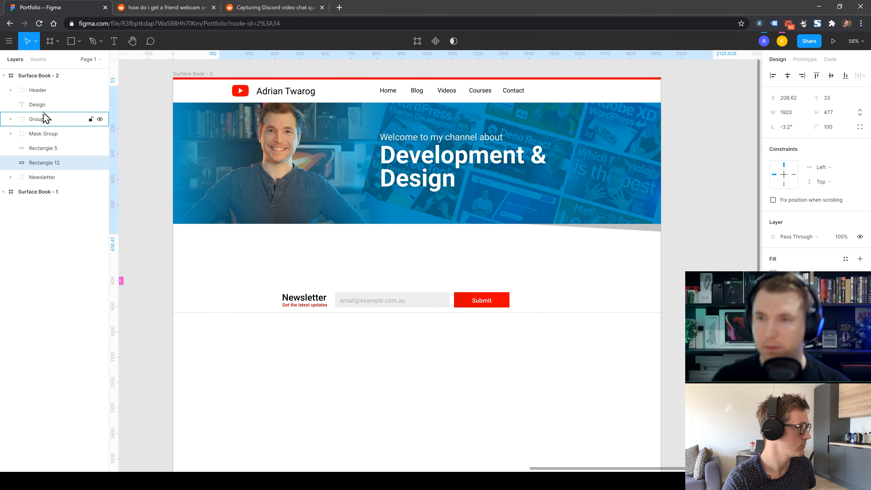
{"action": "left_click", "coordinate": [43, 106], "text": "shift"}
{"action": "right_click", "coordinate": [44, 165]}
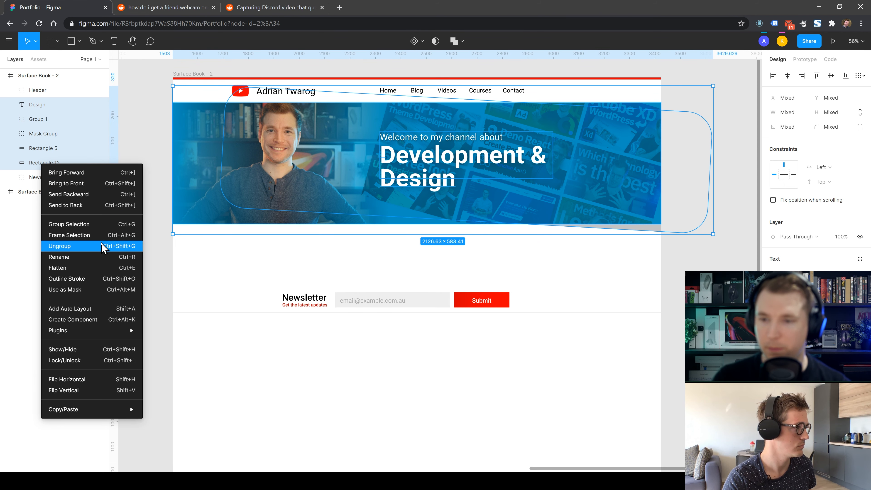
{"action": "left_click", "coordinate": [87, 290]}
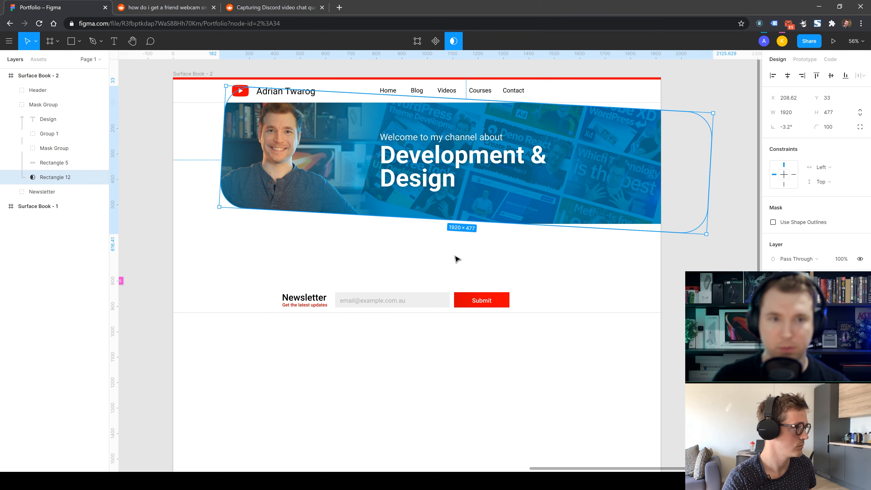
{"action": "left_click", "coordinate": [458, 260]}
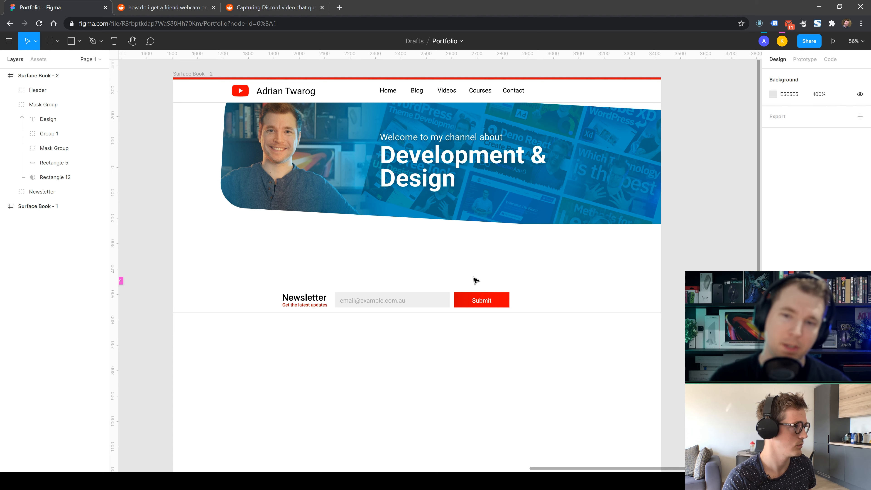
- Shift the Rectangle 12 mask sideways to about X 274.62, Y 29
{"action": "left_click", "coordinate": [271, 189]}
{"action": "left_click", "coordinate": [86, 178]}
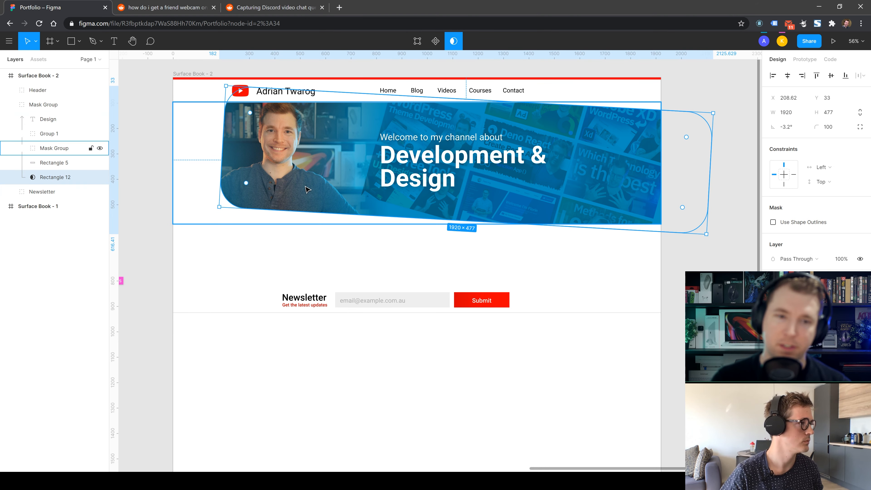
{"action": "left_click_drag", "start_coordinate": [307, 190], "coordinate": [330, 189]}
{"action": "left_click", "coordinate": [734, 244]}
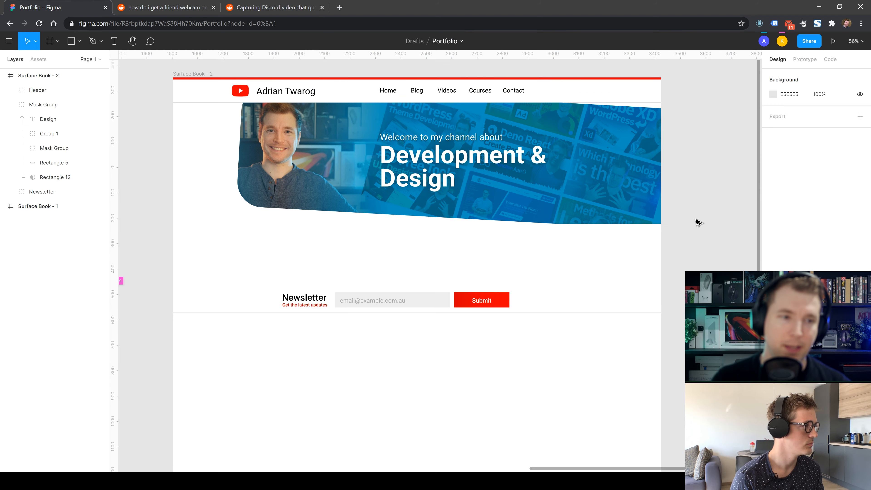
- Try rotating the whole hero Mask Group to about 10.48°
{"action": "left_click", "coordinate": [691, 217]}
{"action": "left_click_drag", "start_coordinate": [737, 237], "coordinate": [732, 189]}
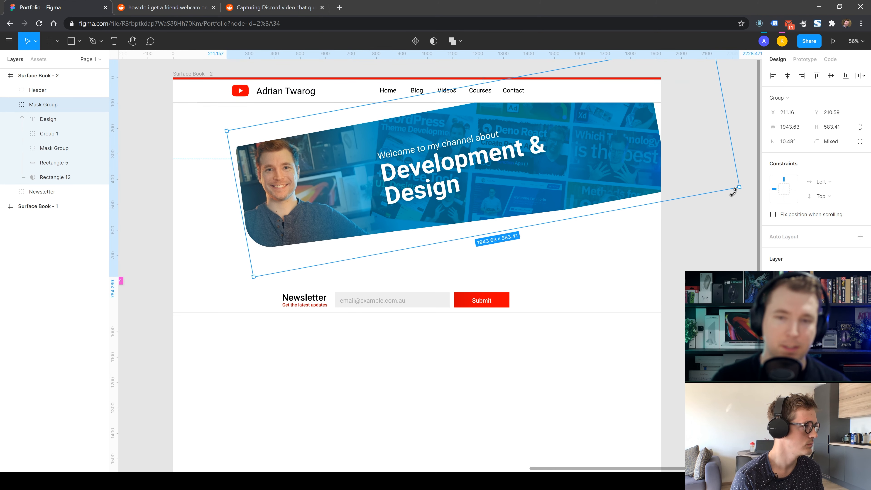
{"action": "key", "text": "ctrl+z"}
{"action": "left_click", "coordinate": [44, 182]}
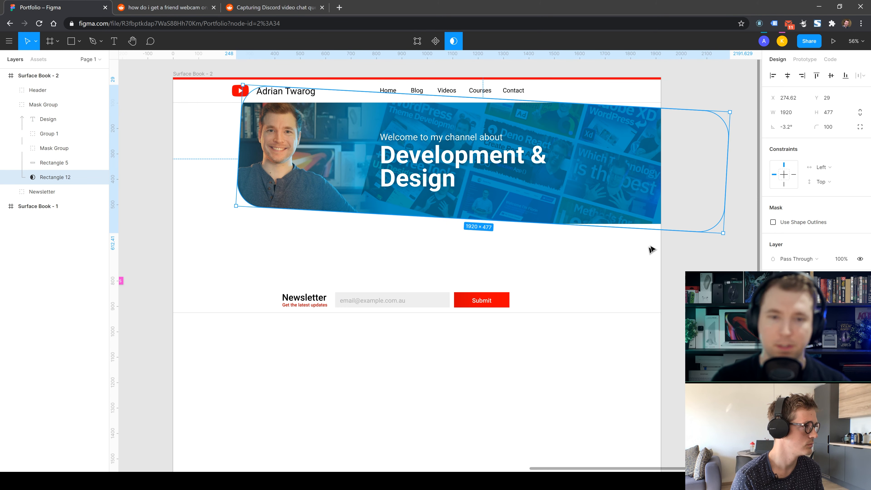
{"action": "left_click", "coordinate": [733, 233]}
{"action": "left_click", "coordinate": [692, 227]}
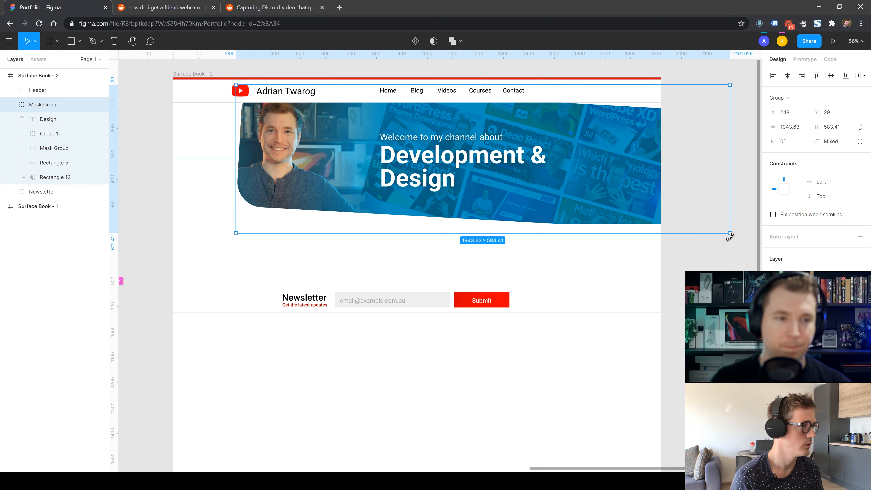
{"action": "double_click", "coordinate": [647, 214]}
{"action": "left_click", "coordinate": [603, 244]}
{"action": "left_click", "coordinate": [448, 211]}
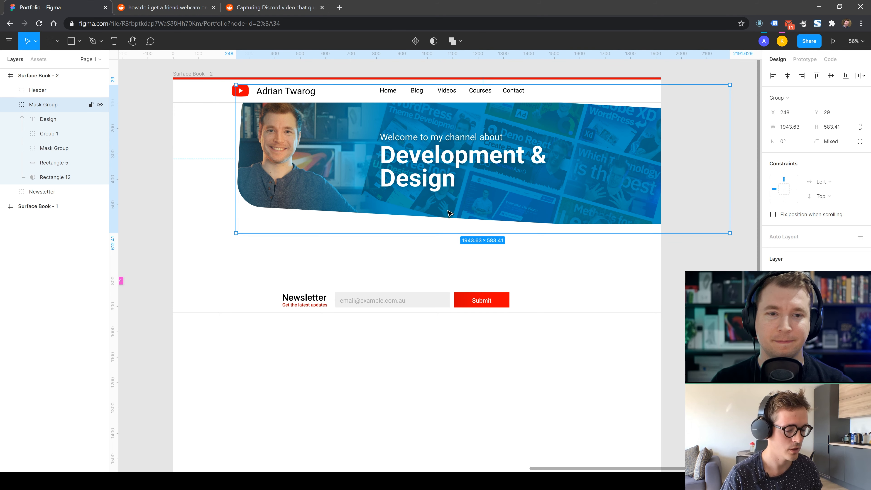
{"action": "left_click", "coordinate": [579, 287]}
{"action": "left_click", "coordinate": [580, 226]}
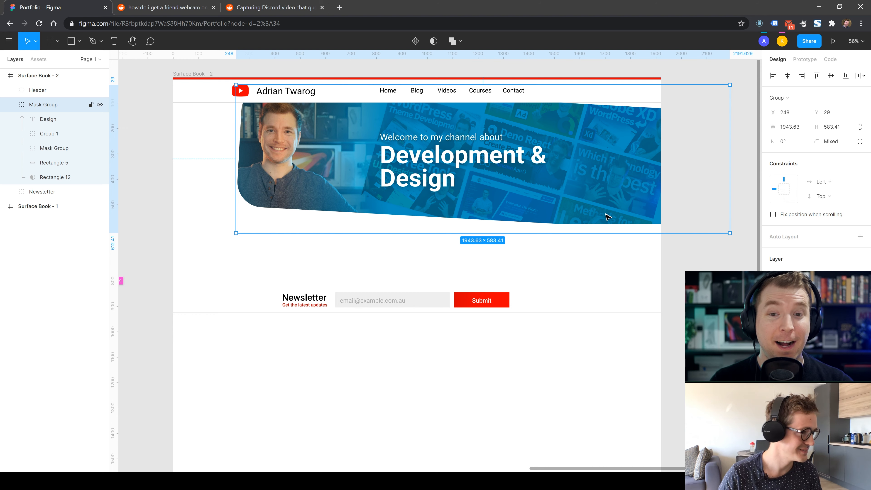
- Try moving the hero Mask Group to a different place on the page
{"action": "left_click_drag", "start_coordinate": [602, 198], "coordinate": [576, 207]}
{"action": "key", "text": "ctrl+z"}
{"action": "left_click", "coordinate": [669, 278]}
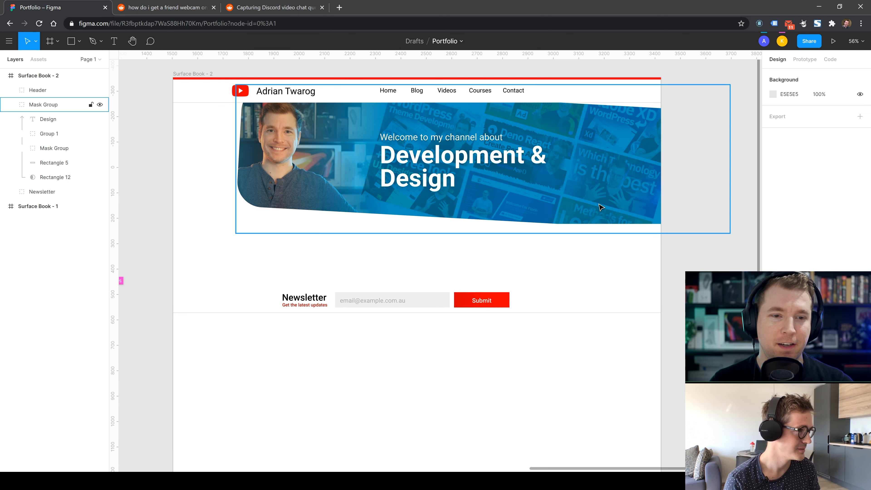
- Examine the layers inside the nested Mask Group, including Group 3 and Rectangle 3
{"action": "double_click", "coordinate": [599, 204]}
{"action": "double_click", "coordinate": [588, 213]}
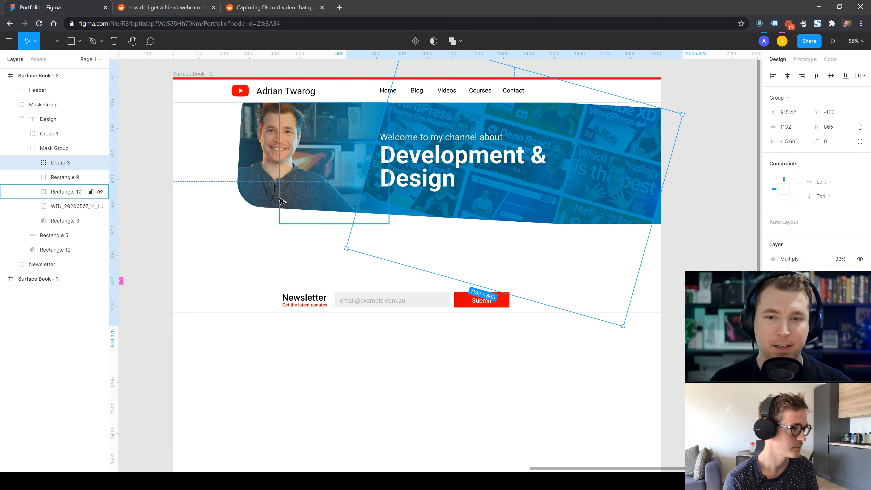
{"action": "left_click", "coordinate": [279, 199]}
{"action": "key", "text": "Escape"}
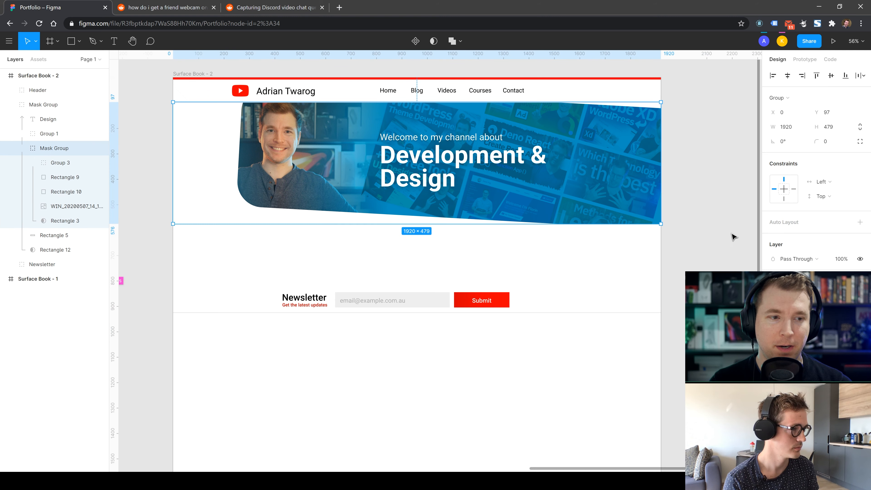
{"action": "left_click", "coordinate": [61, 221]}
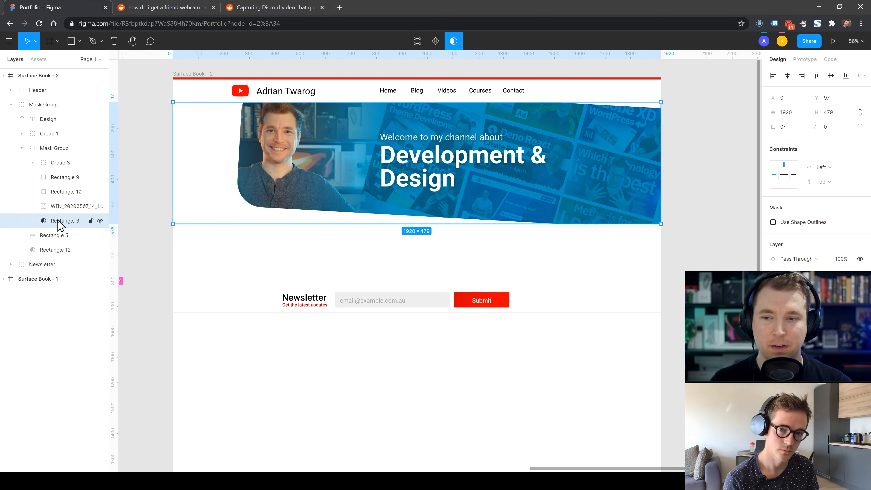
- Rotate the Rectangle 12 mask to about 6.14°, try another position for it, and delete it
{"action": "left_click", "coordinate": [53, 251]}
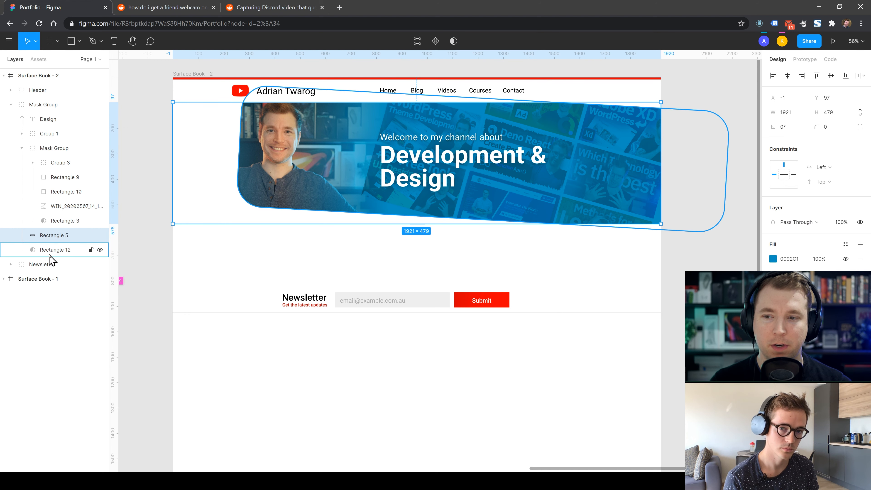
{"action": "left_click_drag", "start_coordinate": [727, 235], "coordinate": [608, 159]}
{"action": "left_click", "coordinate": [713, 274]}
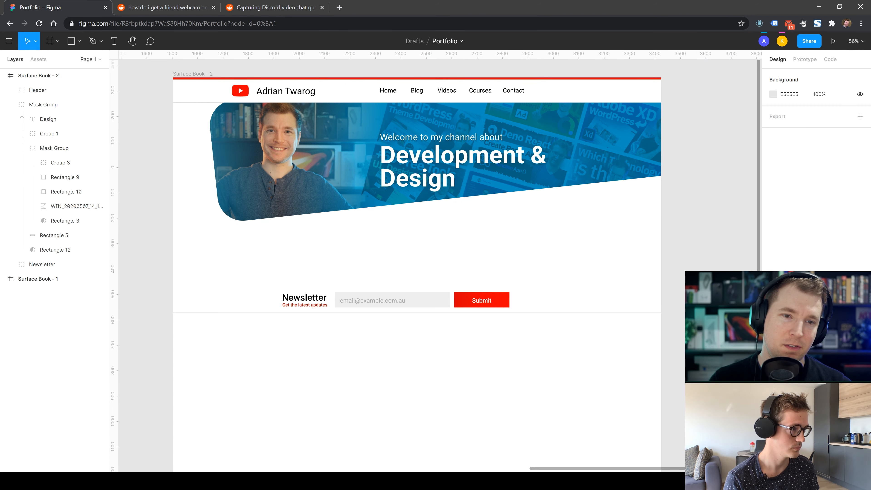
{"action": "key", "text": "ctrl+z"}
{"action": "left_click_drag", "start_coordinate": [299, 206], "coordinate": [326, 229]}
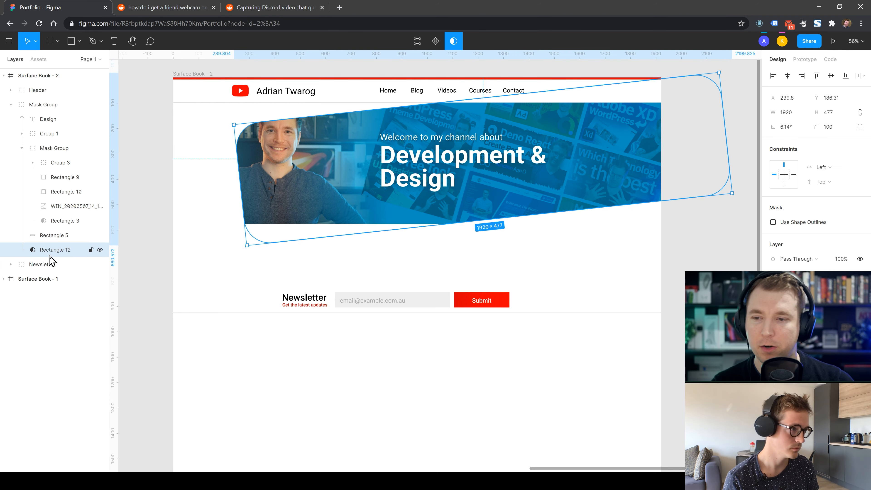
{"action": "key", "text": "Delete"}
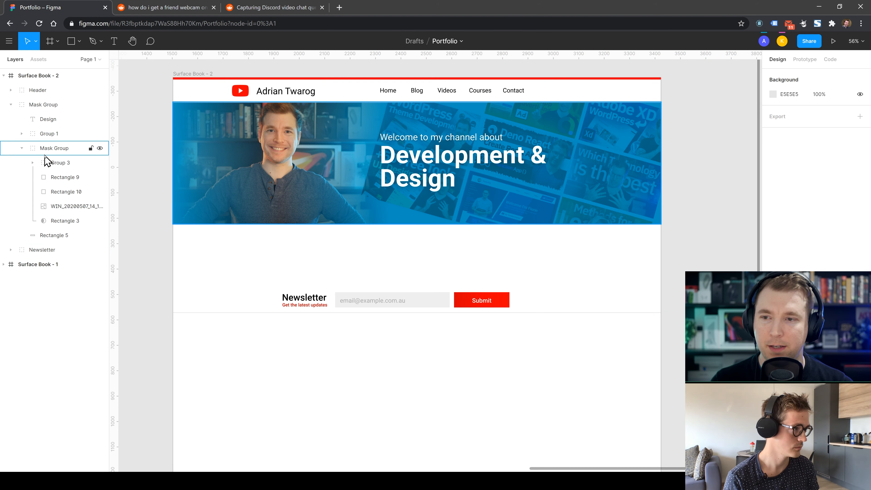
- Undo the recent hero edits back to the unmasked layers with grey Rectangle 12 above the Design text
{"action": "key", "text": "ctrl+z"}
{"action": "key", "text": "ctrl+z"}
{"action": "key", "text": "ctrl+z"}
{"action": "key", "text": "ctrl+z"}
{"action": "key", "text": "ctrl+z"}
{"action": "key", "text": "ctrl+z"}
{"action": "key", "text": "ctrl+z"}
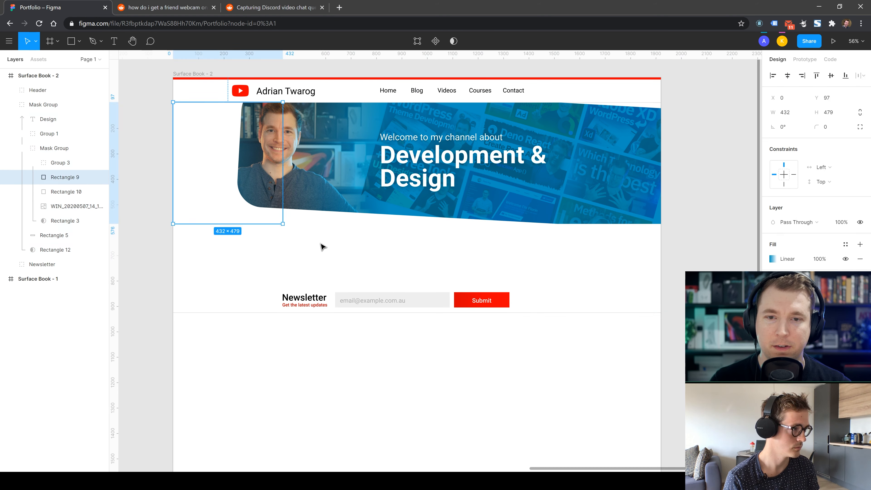
{"action": "key", "text": "ctrl+z"}
{"action": "key", "text": "ctrl+z"}
{"action": "key", "text": "ctrl+z"}
{"action": "key", "text": "ctrl+z"}
{"action": "key", "text": "ctrl+z"}
{"action": "key", "text": "ctrl+z"}
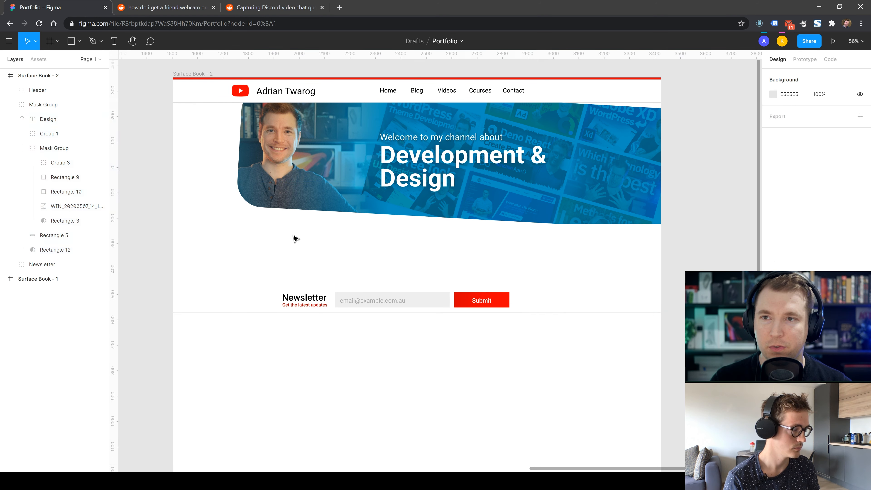
{"action": "key", "text": "ctrl+z"}
{"action": "key", "text": "ctrl+z"}
{"action": "key", "text": "ctrl+z"}
{"action": "key", "text": "ctrl+z"}
{"action": "key", "text": "ctrl+z"}
{"action": "key", "text": "ctrl+z"}
{"action": "key", "text": "ctrl+z"}
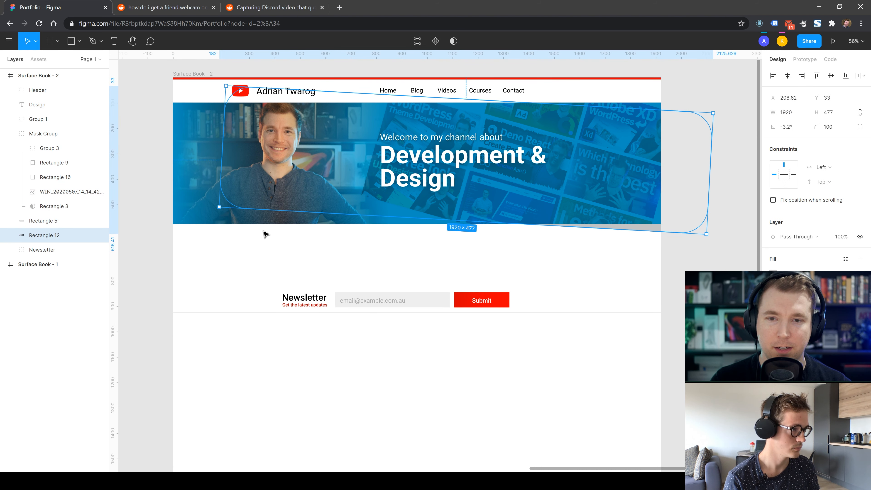
{"action": "key", "text": "ctrl+z"}
{"action": "key", "text": "ctrl+z"}
{"action": "key", "text": "ctrl+z"}
{"action": "key", "text": "ctrl+z"}
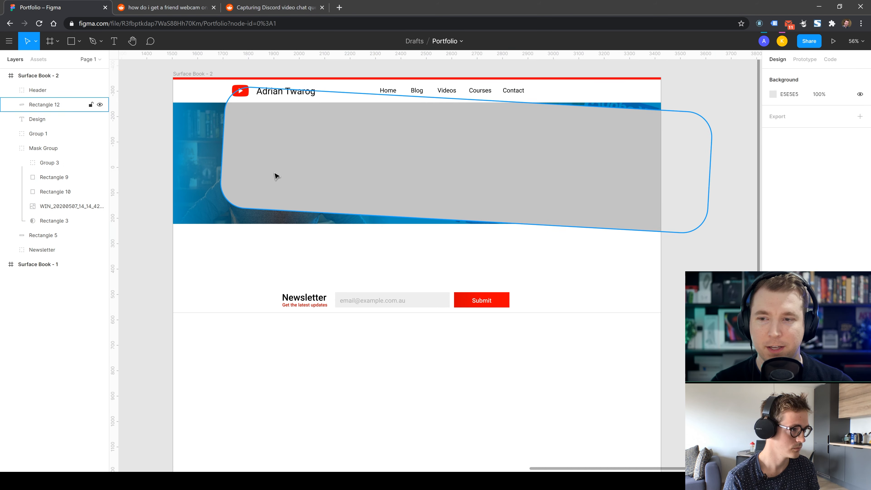
- Remove the grey rounded Rectangle 12 from the hero banner
{"action": "key", "text": "ctrl+z"}
{"action": "key", "text": "ctrl+z"}
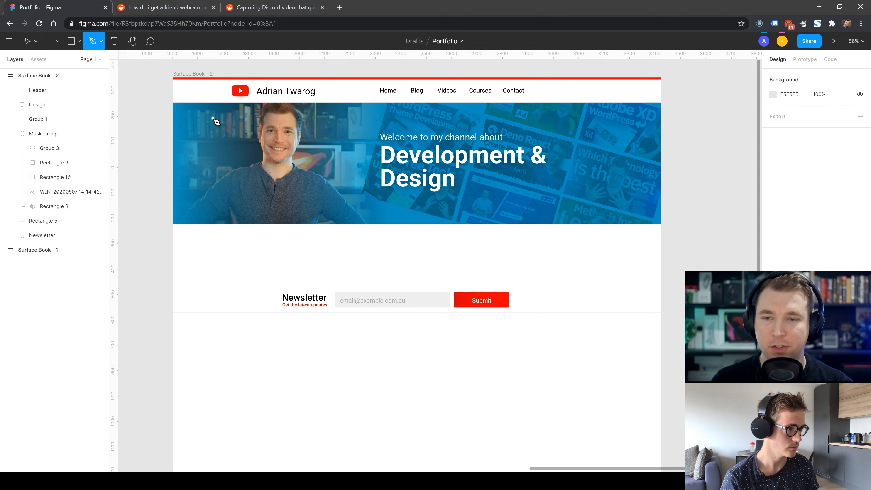
{"action": "left_click", "coordinate": [179, 114]}
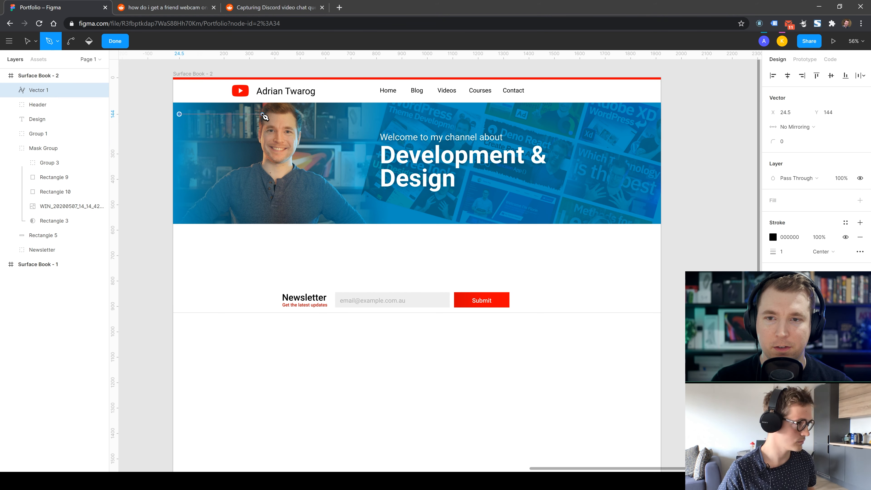
{"action": "left_click", "coordinate": [273, 113]}
{"action": "left_click_drag", "start_coordinate": [289, 119], "coordinate": [297, 132]}
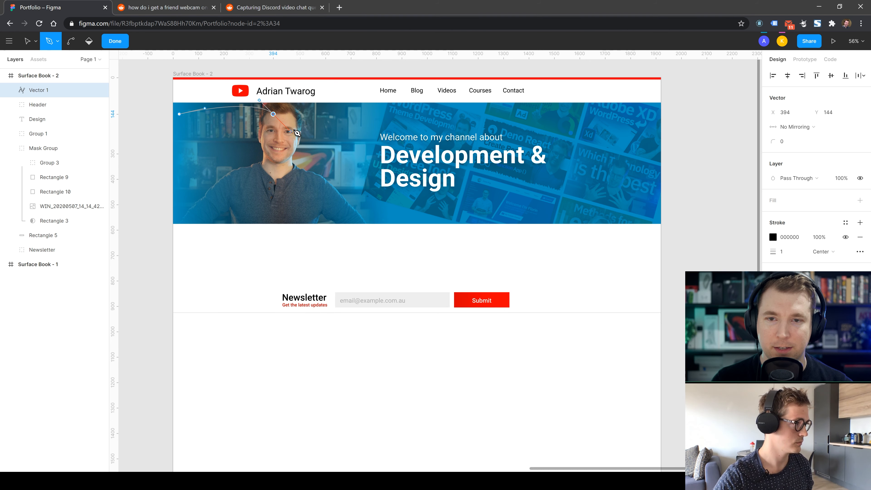
{"action": "left_click_drag", "start_coordinate": [273, 216], "coordinate": [192, 229]}
{"action": "left_click_drag", "start_coordinate": [200, 144], "coordinate": [191, 134]}
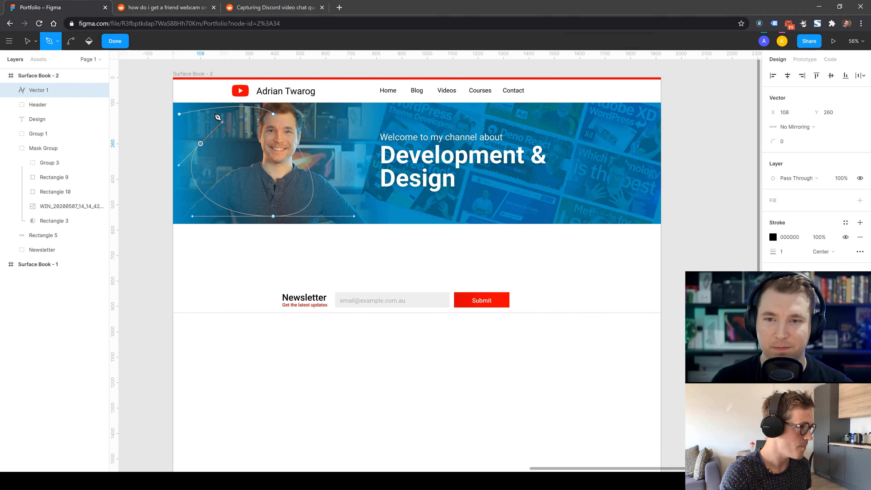
{"action": "left_click", "coordinate": [180, 115]}
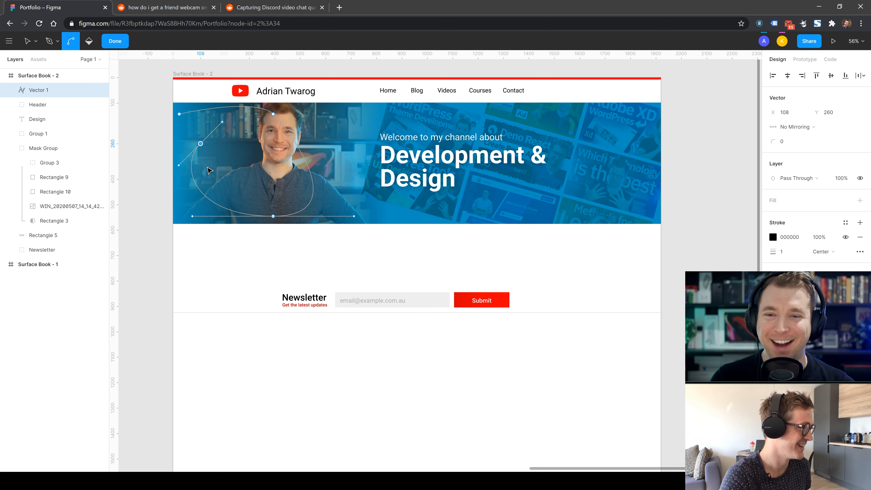
{"action": "left_click", "coordinate": [200, 144]}
{"action": "key", "text": "Escape"}
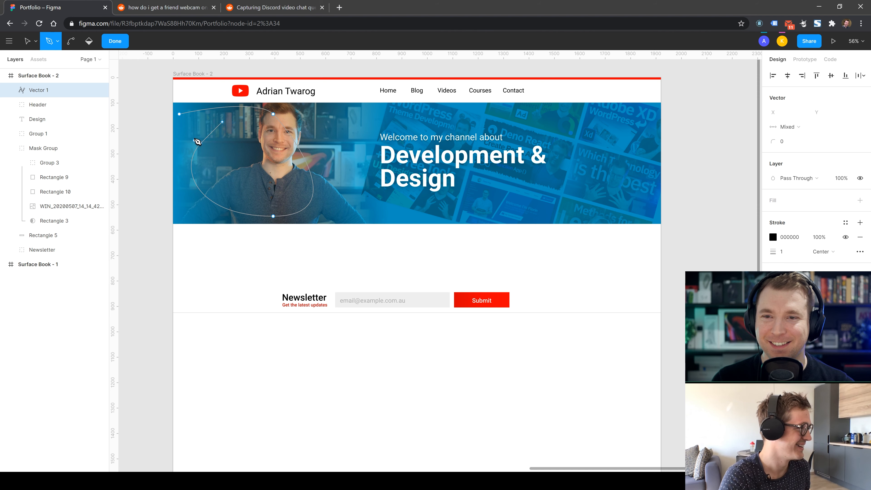
{"action": "key", "text": "Escape"}
{"action": "key", "text": "Delete"}
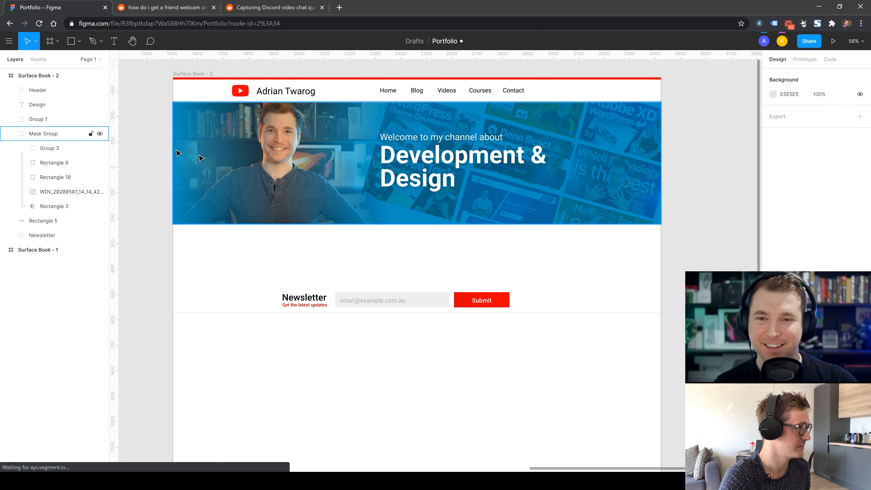
- Draw a closed, curved vector about 1969 × 698 around the hero banner with the Pen tool
{"action": "left_click", "coordinate": [93, 42]}
{"action": "left_click", "coordinate": [200, 114]}
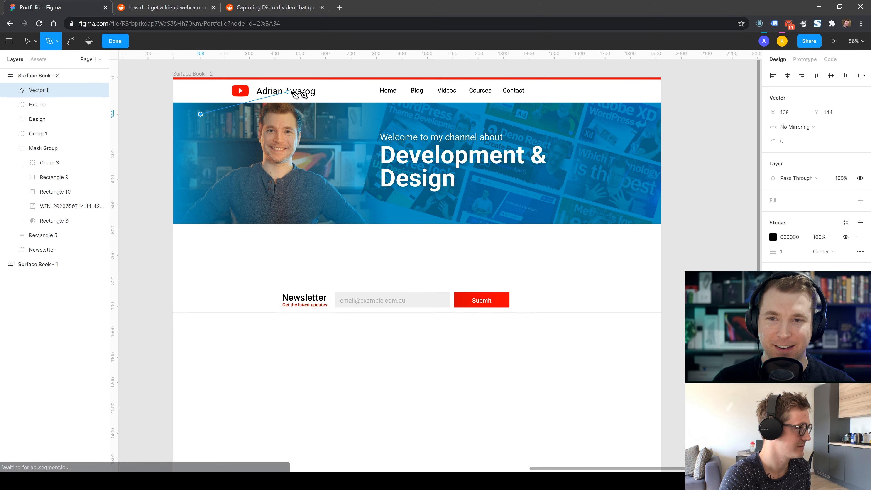
{"action": "key", "text": "ctrl+z"}
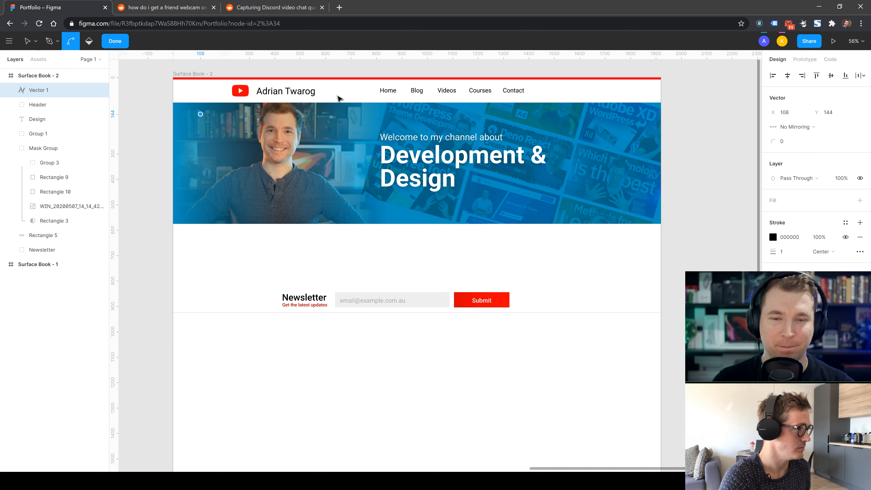
{"action": "left_click_drag", "start_coordinate": [487, 88], "coordinate": [644, 101]}
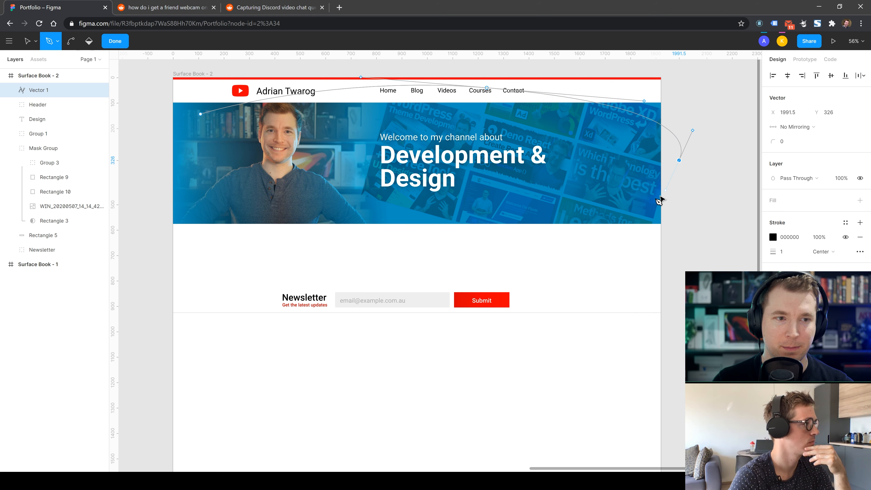
{"action": "left_click_drag", "start_coordinate": [422, 262], "coordinate": [275, 261]}
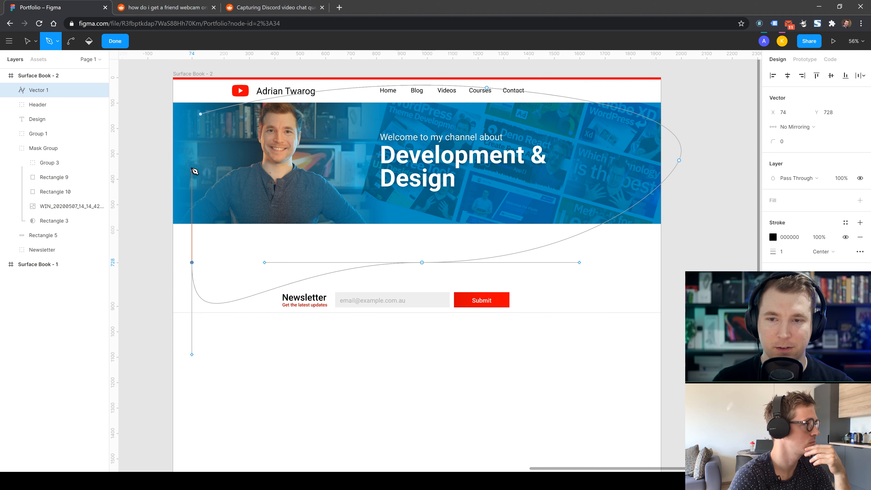
{"action": "left_click_drag", "start_coordinate": [195, 171], "coordinate": [180, 175]}
{"action": "key", "text": "ctrl+z"}
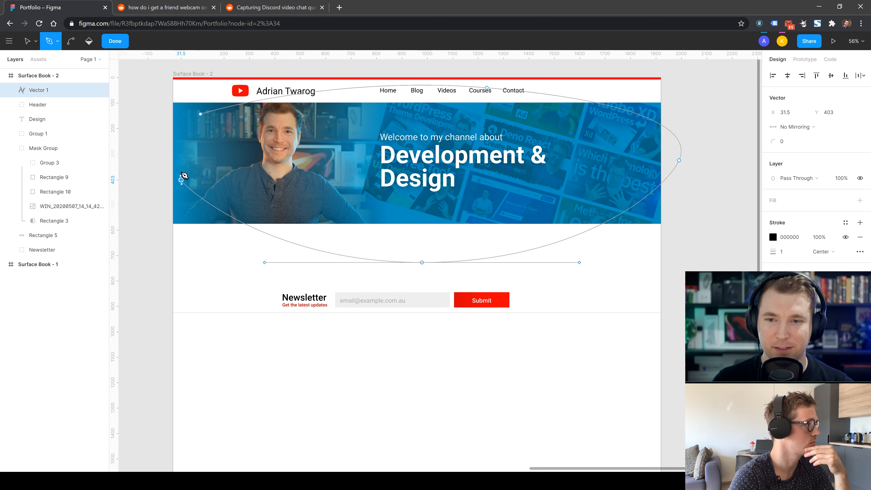
{"action": "left_click", "coordinate": [201, 115]}
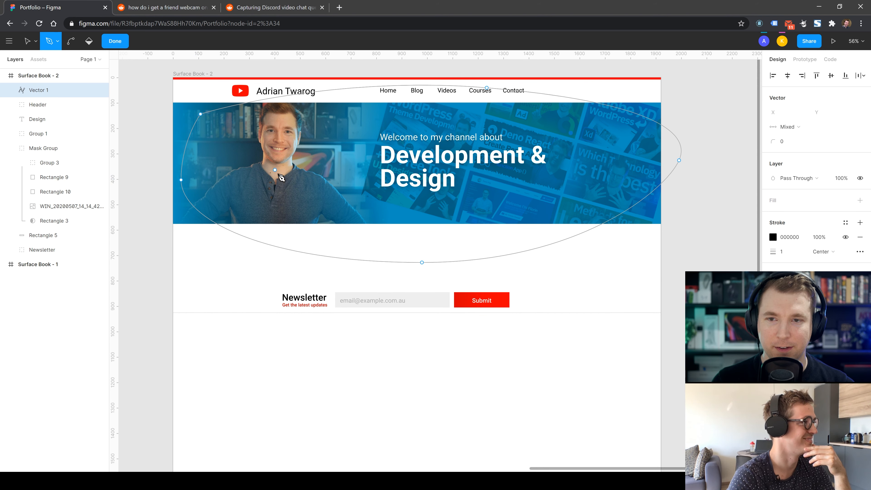
- Place the new vector beneath Rectangle 5 with a C4C4C4 fill and use it to mask Rectangle 5 and the Mask Group
{"action": "left_click_drag", "start_coordinate": [49, 139], "coordinate": [53, 248]}
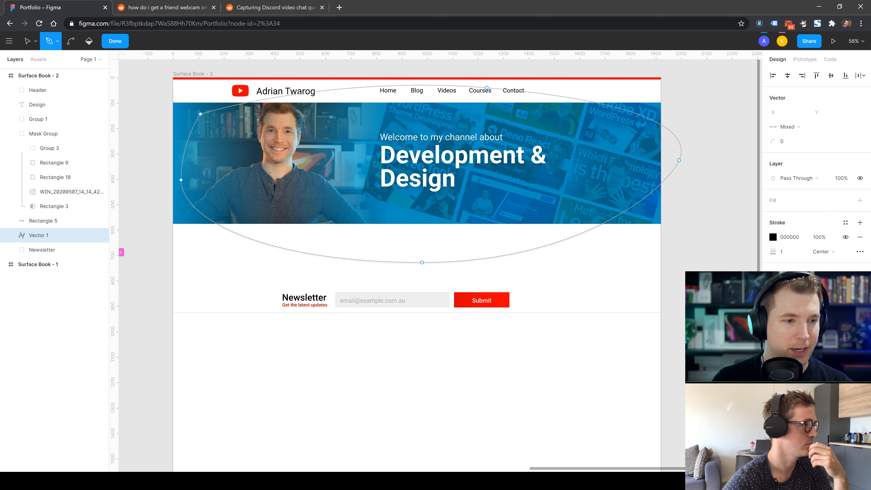
{"action": "left_click", "coordinate": [773, 206]}
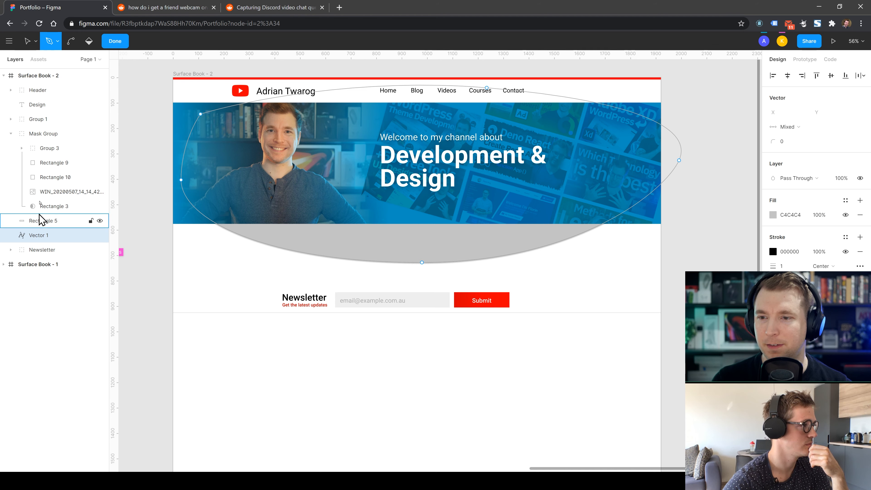
{"action": "left_click", "coordinate": [39, 133], "text": "shift"}
{"action": "right_click", "coordinate": [49, 144]}
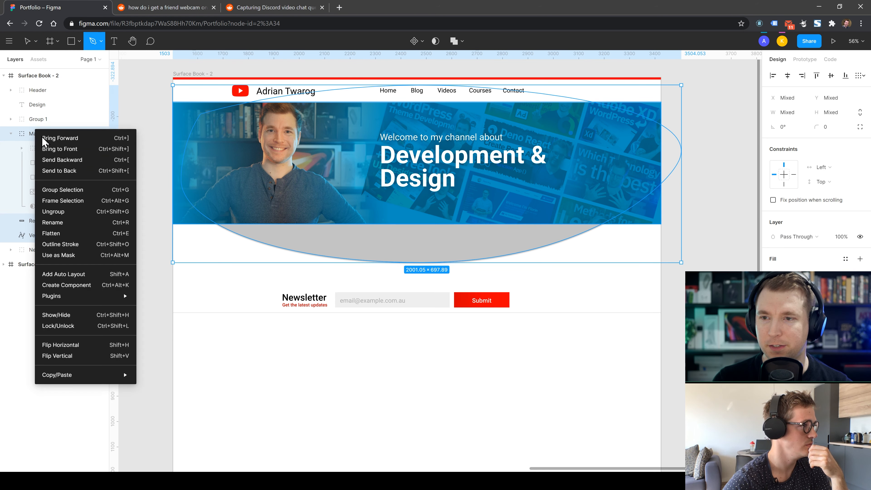
{"action": "left_click", "coordinate": [69, 247]}
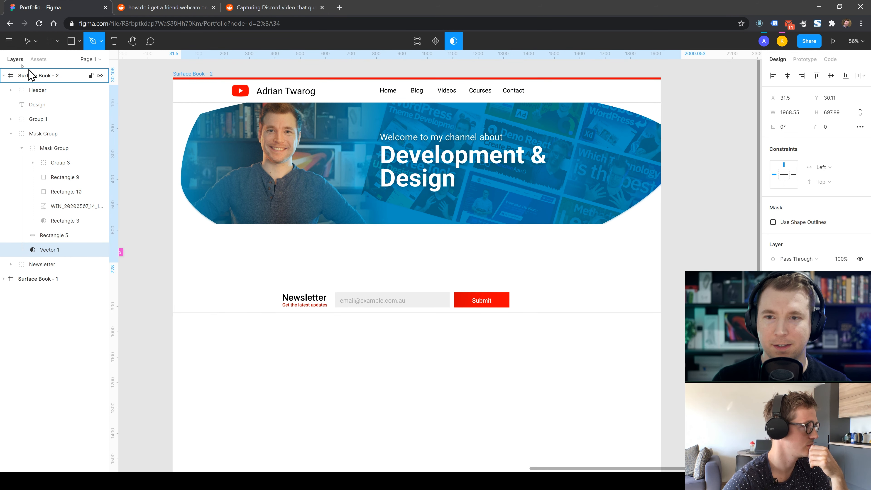
- Resize the Vector 1 mask to about 1439 × 510 and place it around X -159, Y 33
{"action": "left_click", "coordinate": [28, 41]}
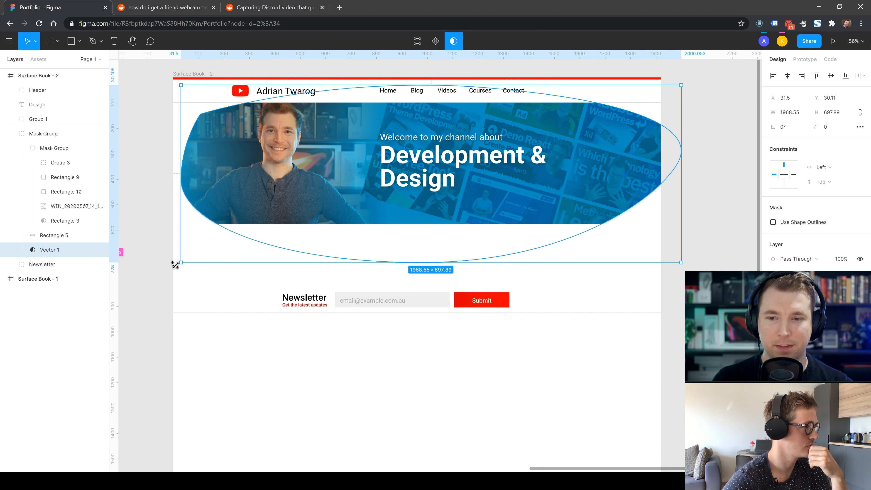
{"action": "left_click_drag", "start_coordinate": [178, 265], "coordinate": [316, 214]}
{"action": "left_click_drag", "start_coordinate": [499, 205], "coordinate": [323, 191]}
{"action": "left_click", "coordinate": [405, 261]}
{"action": "key", "text": "ctrl+z"}
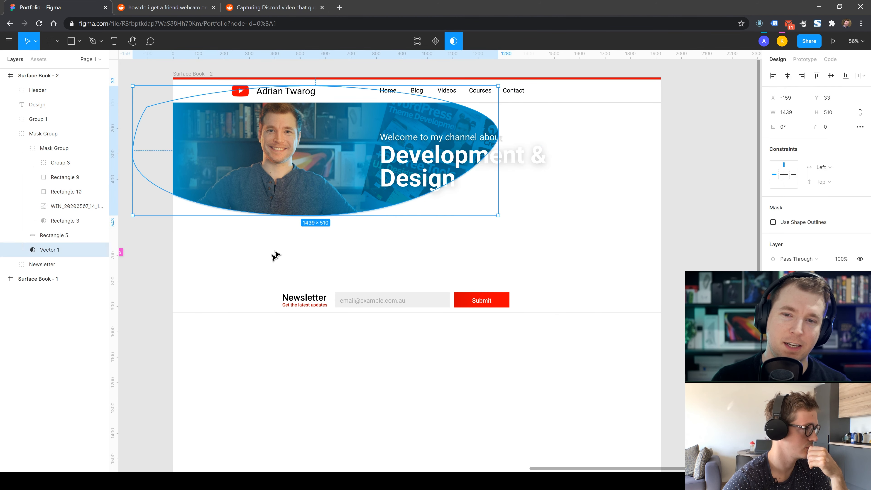
- Move the Vector 1 mask to about X -625, Y 33 so its curved end sits beside the hero heading
{"action": "left_click", "coordinate": [274, 173]}
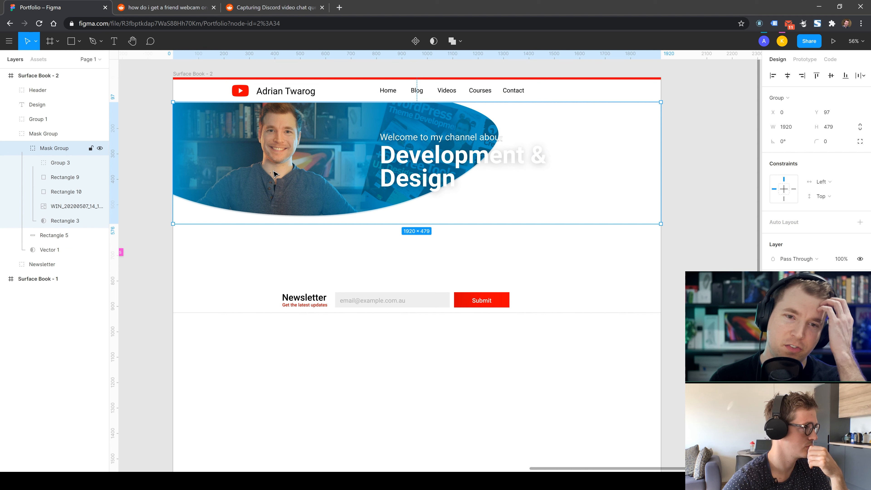
{"action": "left_click", "coordinate": [339, 295]}
{"action": "double_click", "coordinate": [286, 191]}
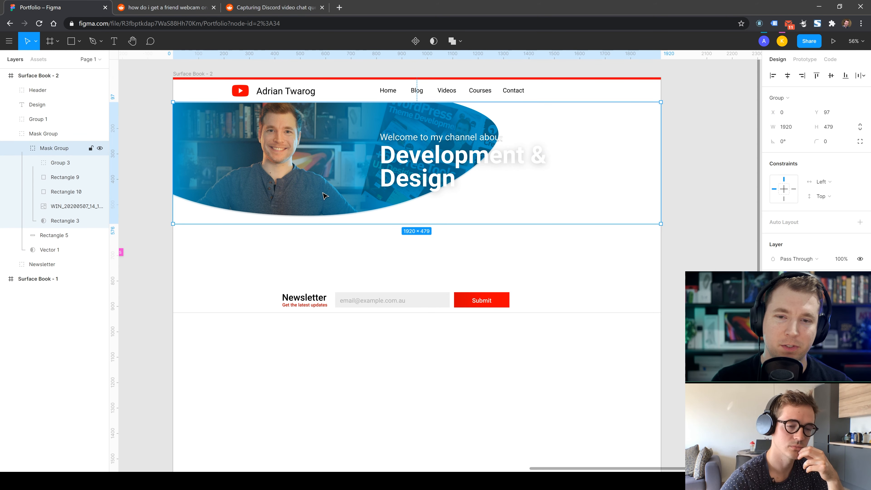
{"action": "left_click_drag", "start_coordinate": [285, 191], "coordinate": [285, 191]}
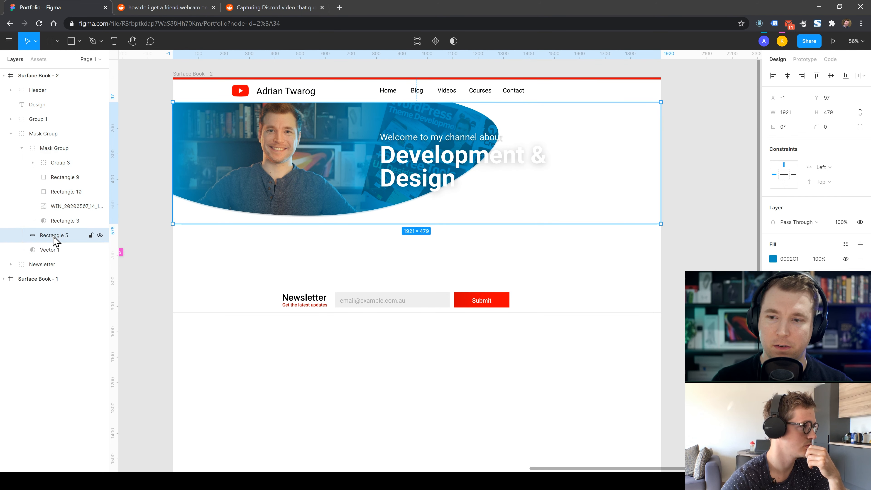
{"action": "left_click", "coordinate": [51, 250]}
{"action": "left_click_drag", "start_coordinate": [291, 180], "coordinate": [233, 182]}
{"action": "left_click_drag", "start_coordinate": [345, 185], "coordinate": [289, 194]}
{"action": "left_click", "coordinate": [313, 214]}
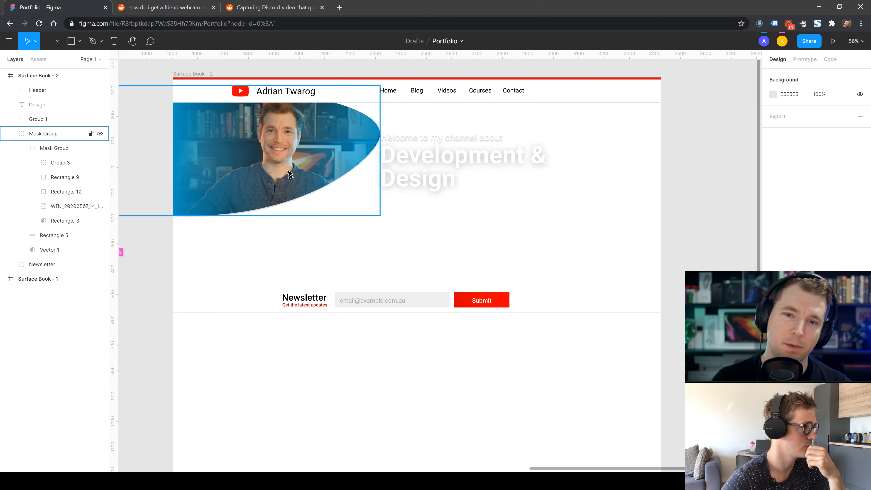
- Move the outer Mask Group down to Y 141 and delete the blue Rectangle 5 inside it
{"action": "left_click", "coordinate": [289, 180]}
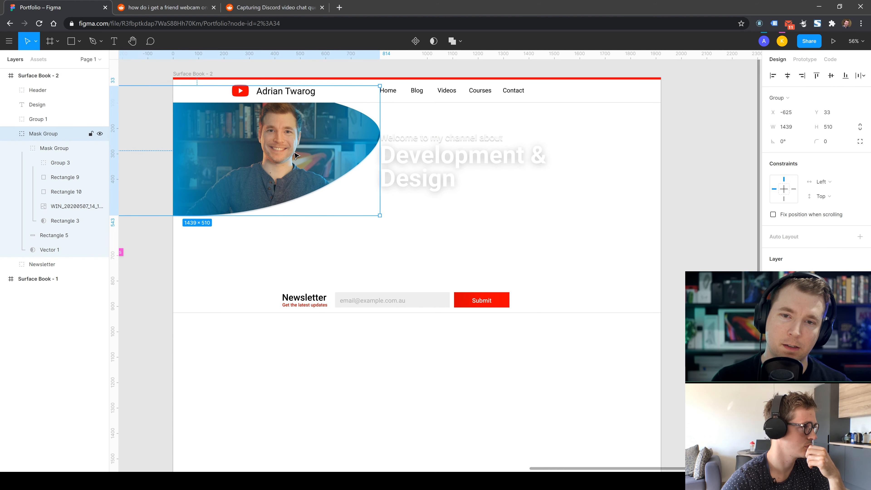
{"action": "left_click_drag", "start_coordinate": [295, 154], "coordinate": [295, 179]}
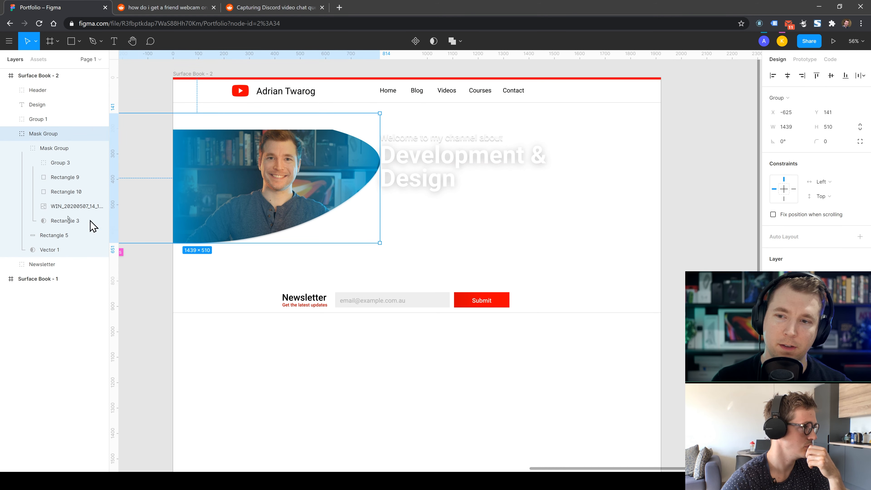
{"action": "left_click", "coordinate": [52, 235]}
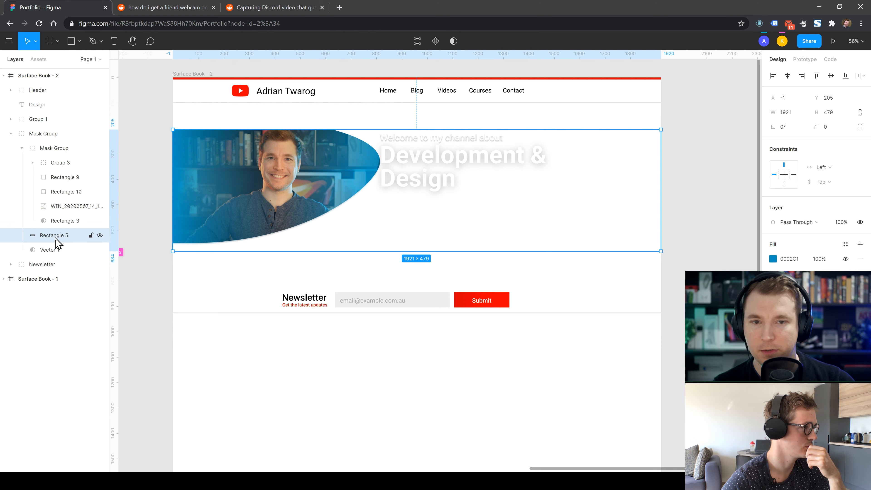
{"action": "key", "text": "Delete"}
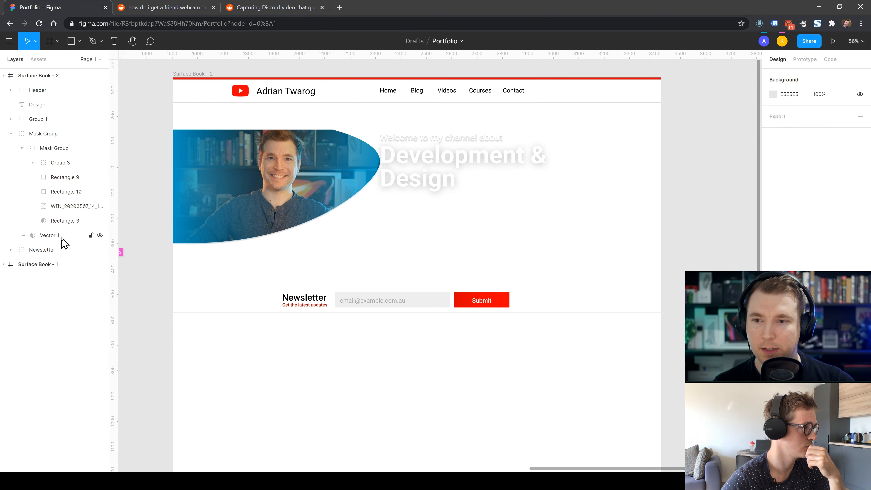
- Enlarge the nested Mask Group to about 2277 × 568 and position it around X -178, Y 125 to fill the mask
{"action": "left_click", "coordinate": [62, 237]}
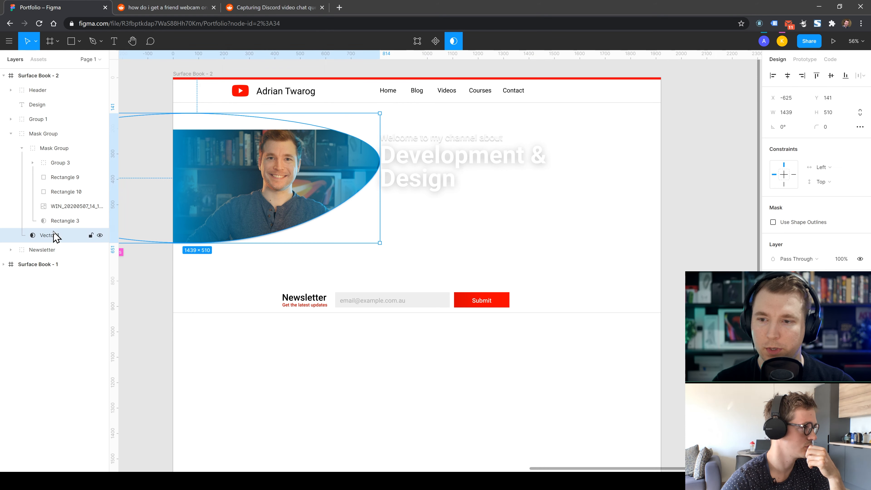
{"action": "left_click", "coordinate": [253, 141]}
{"action": "left_click_drag", "start_coordinate": [618, 157], "coordinate": [668, 162]}
{"action": "key", "text": "ctrl+z"}
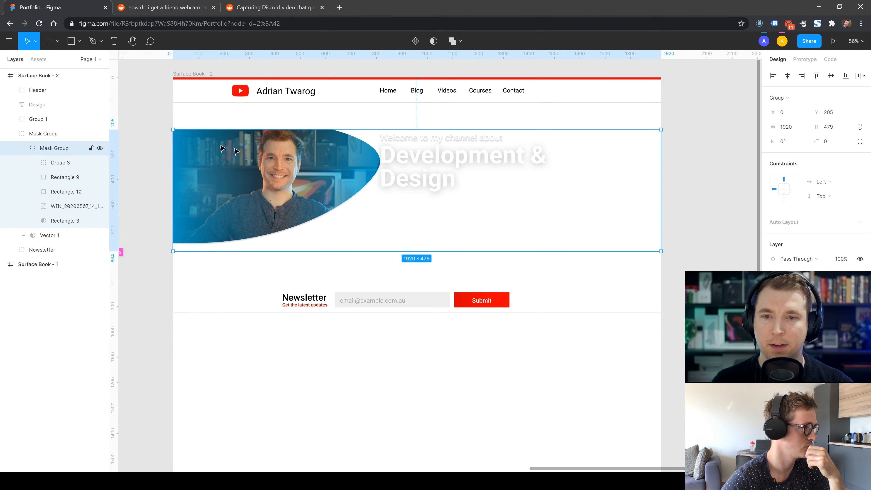
{"action": "left_click_drag", "start_coordinate": [168, 131], "coordinate": [120, 107]}
{"action": "left_click_drag", "start_coordinate": [261, 176], "coordinate": [312, 184]}
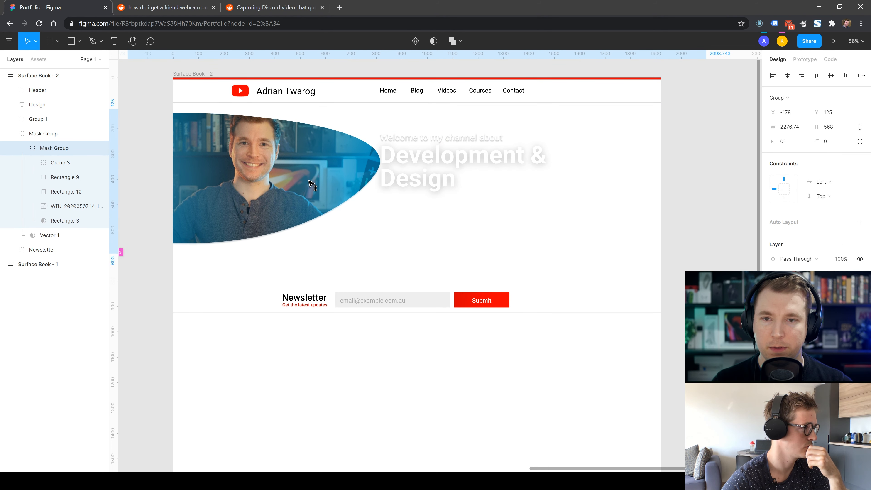
{"action": "left_click", "coordinate": [313, 272]}
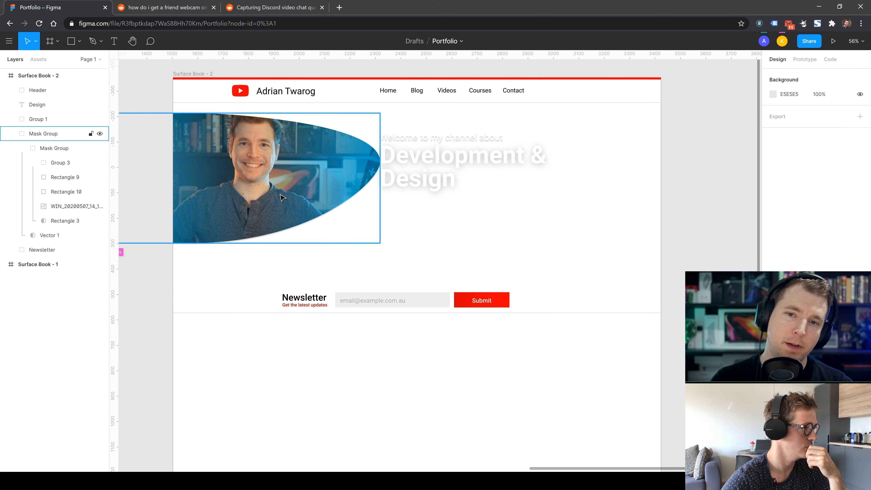
- Move the outer Mask Group to about X -550, Y 108, just under the header
{"action": "left_click", "coordinate": [281, 195]}
{"action": "left_click_drag", "start_coordinate": [262, 196], "coordinate": [263, 184]}
{"action": "left_click", "coordinate": [297, 342]}
{"action": "left_click_drag", "start_coordinate": [238, 165], "coordinate": [257, 169]}
{"action": "left_click", "coordinate": [304, 328]}
{"action": "left_click", "coordinate": [254, 182]}
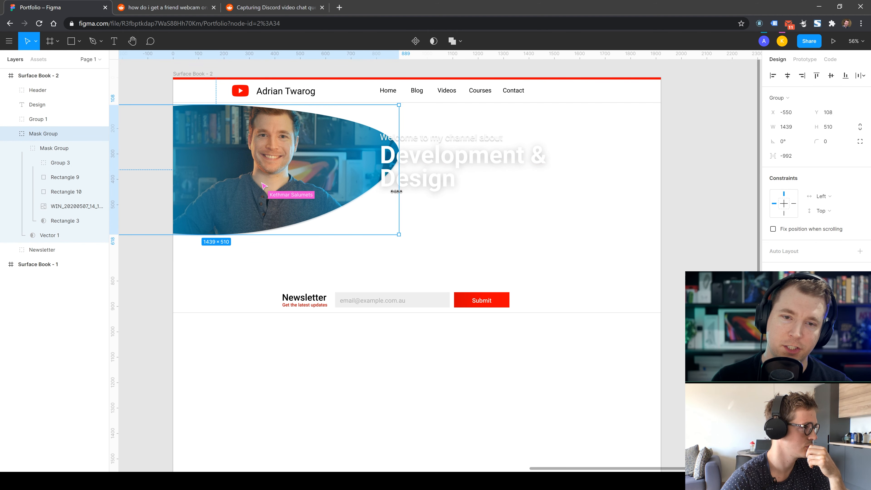
- Narrow the Vector 1 mask to about 991 × 510 and position it around the portrait at X -127, Y 99
{"action": "left_click_drag", "start_coordinate": [397, 192], "coordinate": [303, 191]}
{"action": "key", "text": "ctrl+z"}
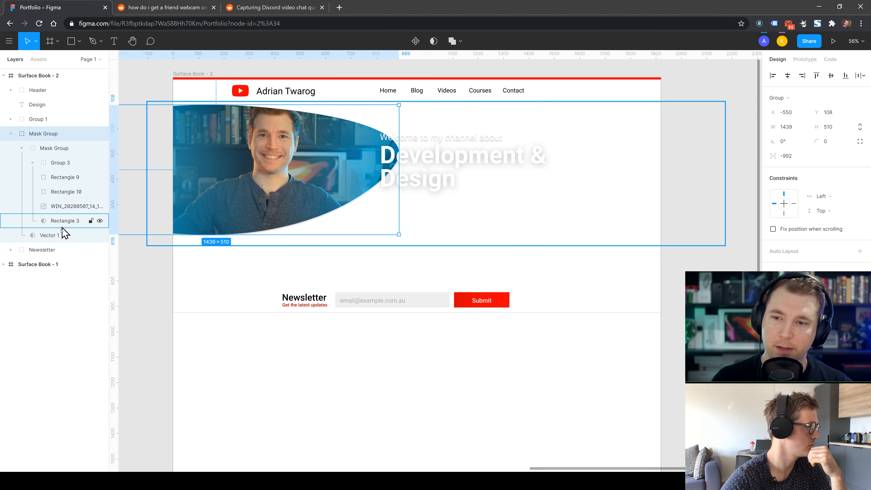
{"action": "left_click", "coordinate": [55, 235]}
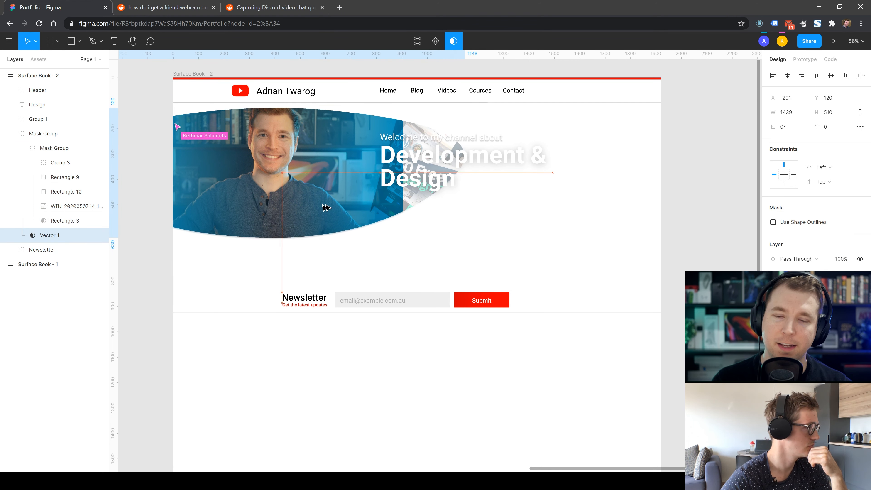
{"action": "left_click_drag", "start_coordinate": [319, 205], "coordinate": [353, 205]}
{"action": "left_click_drag", "start_coordinate": [128, 185], "coordinate": [242, 188]}
{"action": "left_click_drag", "start_coordinate": [334, 197], "coordinate": [240, 192]}
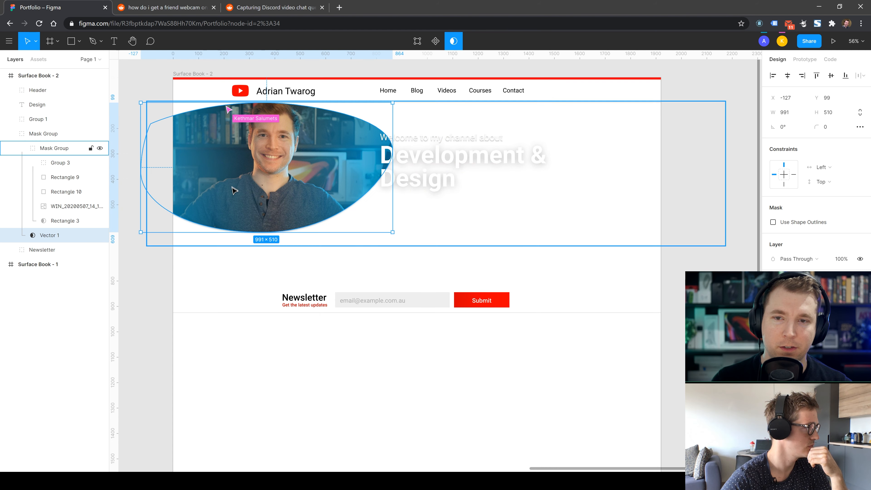
{"action": "left_click", "coordinate": [301, 380]}
{"action": "left_click", "coordinate": [298, 196]}
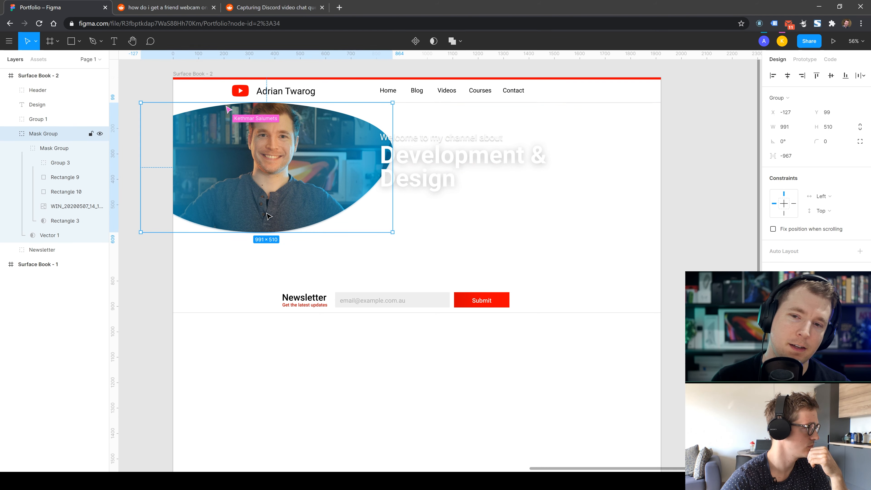
- Delete the Vector 1 mask shape inside the outer Mask Group, keeping the group itself
{"action": "key", "text": "Delete"}
{"action": "key", "text": "ctrl+z"}
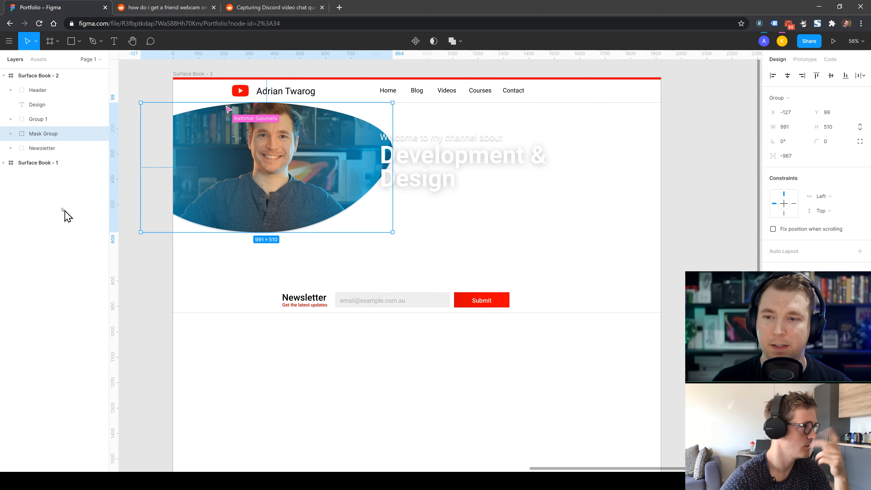
{"action": "left_click", "coordinate": [11, 133]}
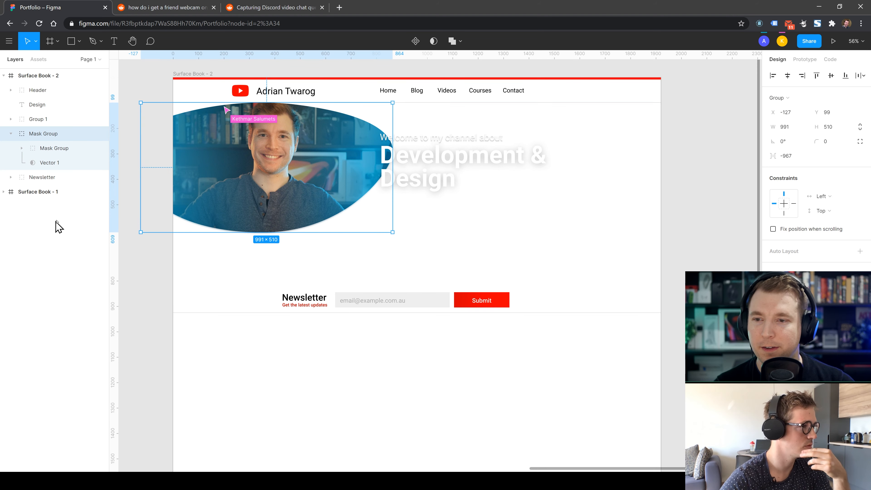
{"action": "left_click", "coordinate": [41, 163]}
{"action": "key", "text": "Delete"}
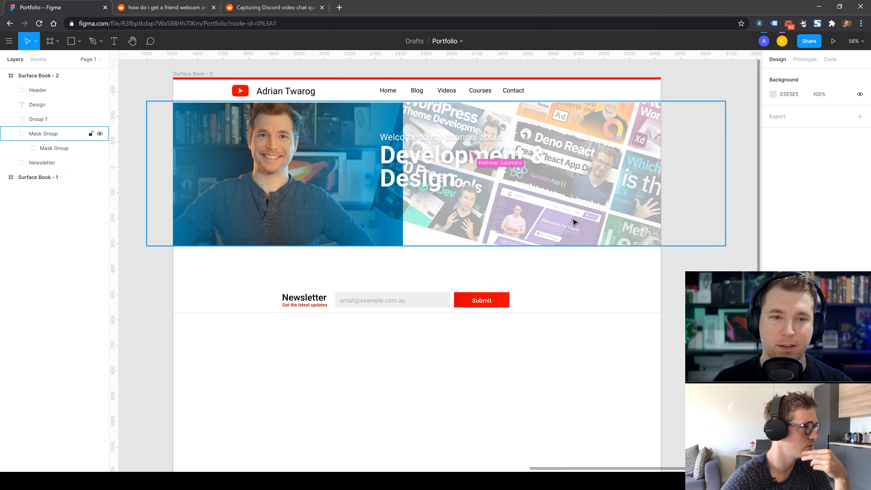
- Delete the tilted thumbnail collage, Group 3, from the nested Mask Group
{"action": "double_click", "coordinate": [573, 220]}
{"action": "double_click", "coordinate": [573, 219]}
{"action": "key", "text": "Delete"}
{"action": "left_click", "coordinate": [541, 220]}
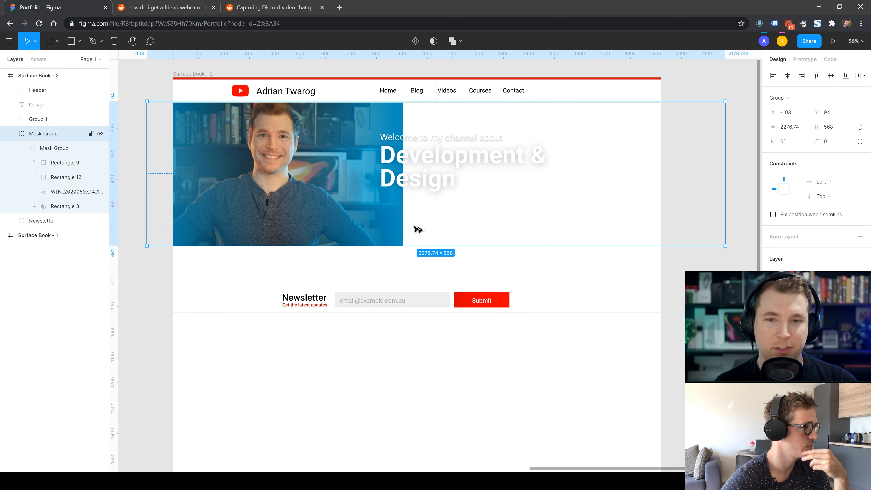
{"action": "key", "text": "Delete"}
{"action": "key", "text": "ctrl+z"}
{"action": "left_click", "coordinate": [26, 146]}
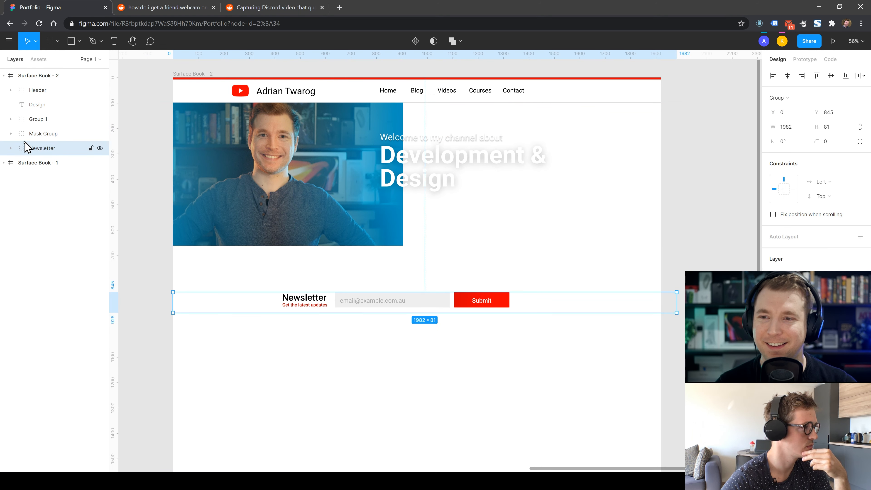
{"action": "left_click", "coordinate": [10, 134]}
{"action": "left_click", "coordinate": [29, 151]}
{"action": "left_click", "coordinate": [22, 148]}
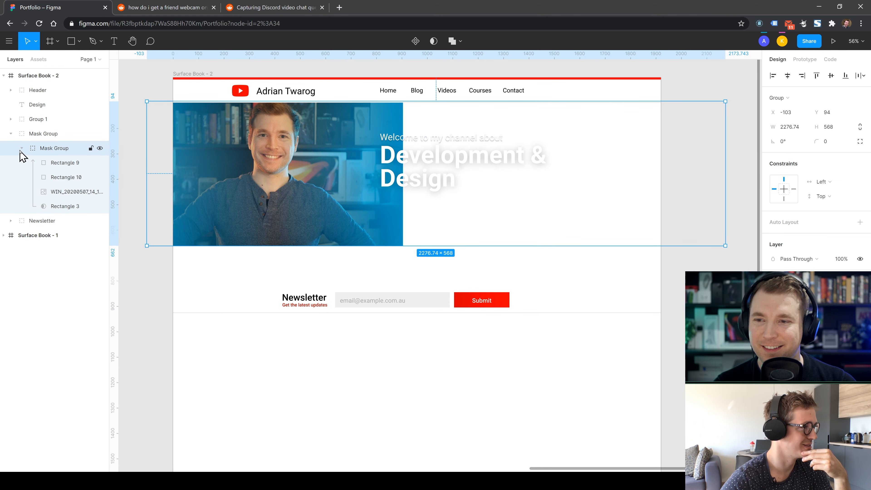
{"action": "left_click", "coordinate": [54, 206]}
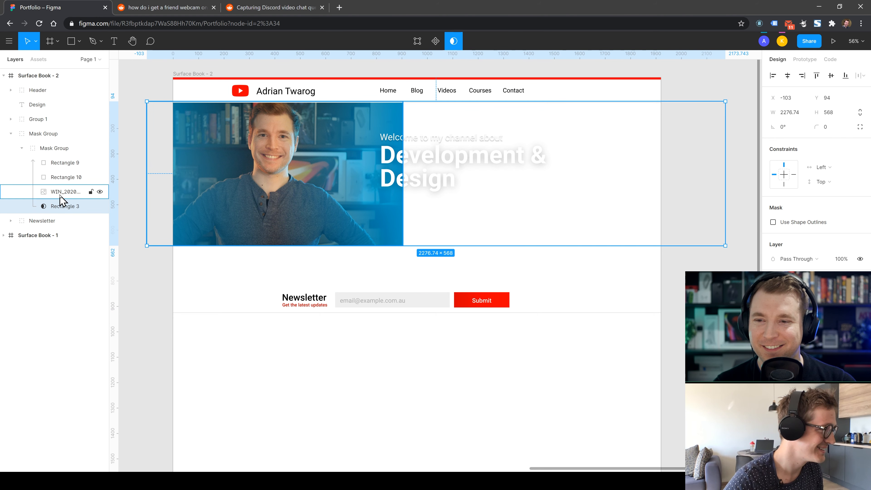
{"action": "left_click_drag", "start_coordinate": [60, 197], "coordinate": [64, 160]}
{"action": "key", "text": "ctrl+z"}
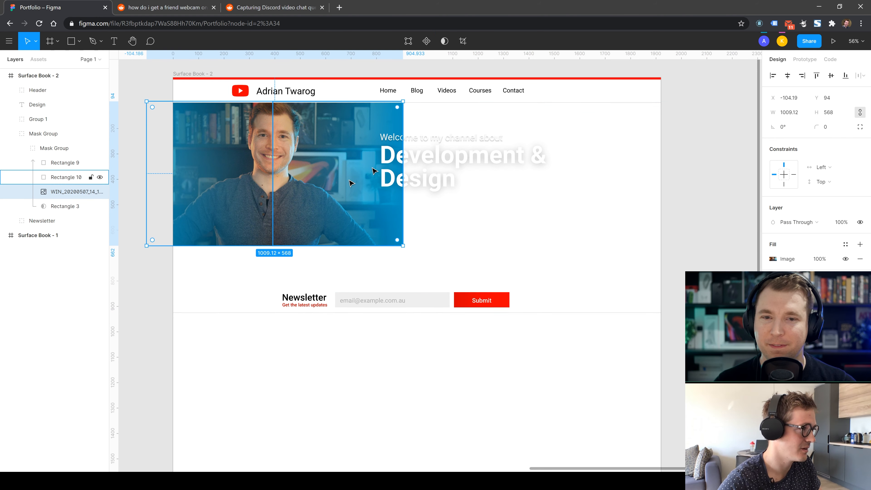
- Move the portrait Mask Group to X -1, Y 94 so it aligns with the frame's edge
{"action": "left_click", "coordinate": [326, 208]}
{"action": "left_click_drag", "start_coordinate": [326, 207], "coordinate": [352, 209]}
{"action": "left_click", "coordinate": [527, 290]}
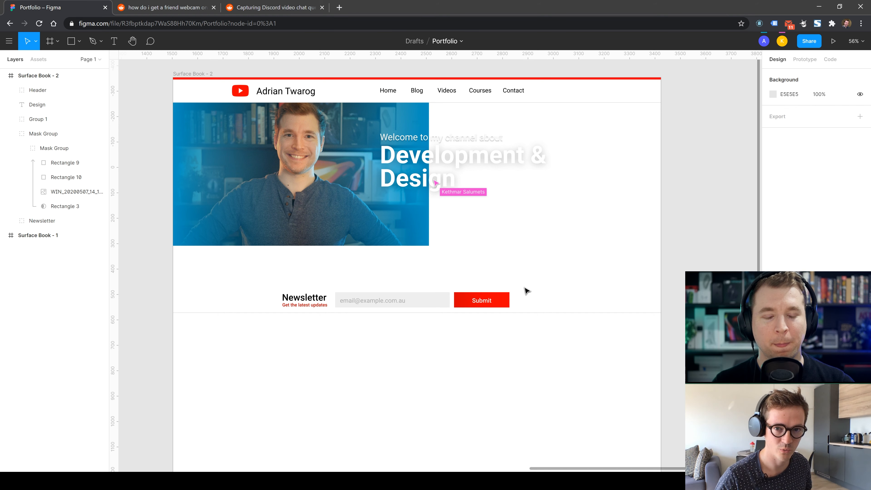
{"action": "left_click", "coordinate": [422, 161]}
{"action": "mouse_move", "coordinate": [418, 153]}
{"action": "left_mouse_down"}
{"action": "mouse_move", "coordinate": [439, 144]}
{"action": "mouse_move", "coordinate": [417, 154]}
{"action": "left_mouse_up"}
{"action": "left_click", "coordinate": [37, 105], "text": "shift"}
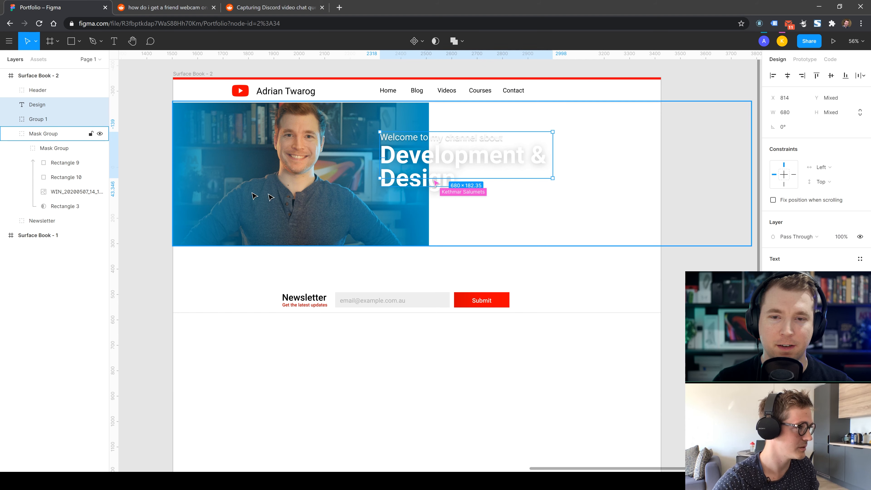
{"action": "left_click_drag", "start_coordinate": [269, 266], "coordinate": [496, 334]}
{"action": "left_click", "coordinate": [579, 355]}
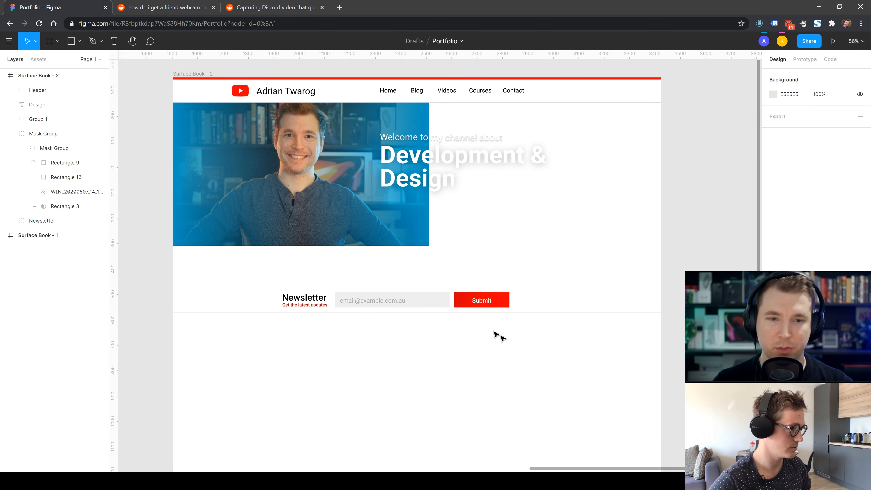
{"action": "left_click", "coordinate": [335, 187]}
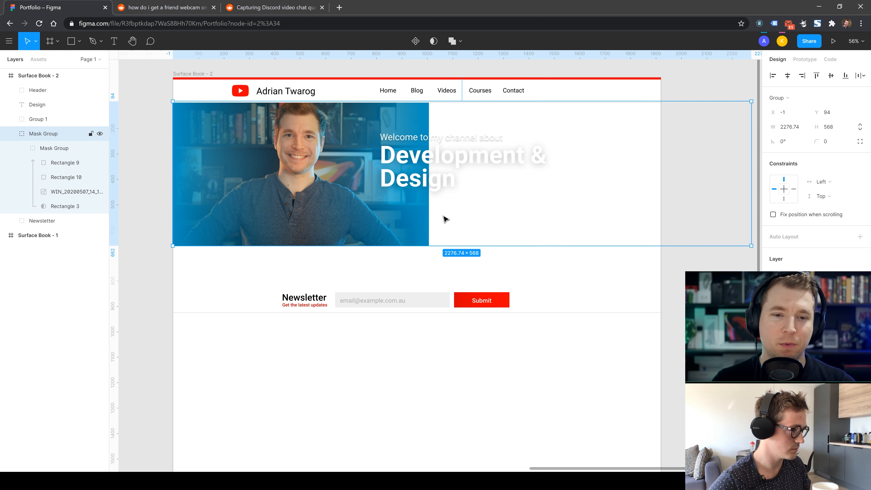
{"action": "double_click", "coordinate": [425, 213]}
{"action": "left_click_drag", "start_coordinate": [422, 208], "coordinate": [505, 210]}
{"action": "key", "text": "ctrl+z"}
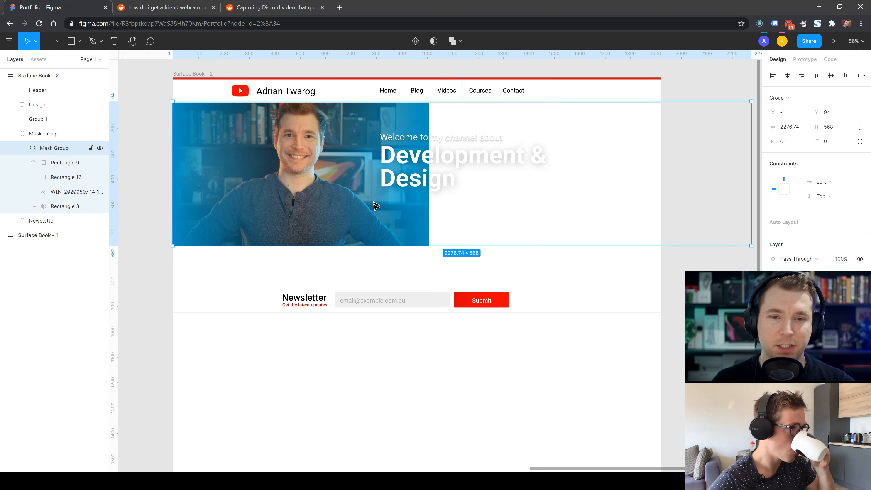
{"action": "left_click_drag", "start_coordinate": [205, 182], "coordinate": [432, 187]}
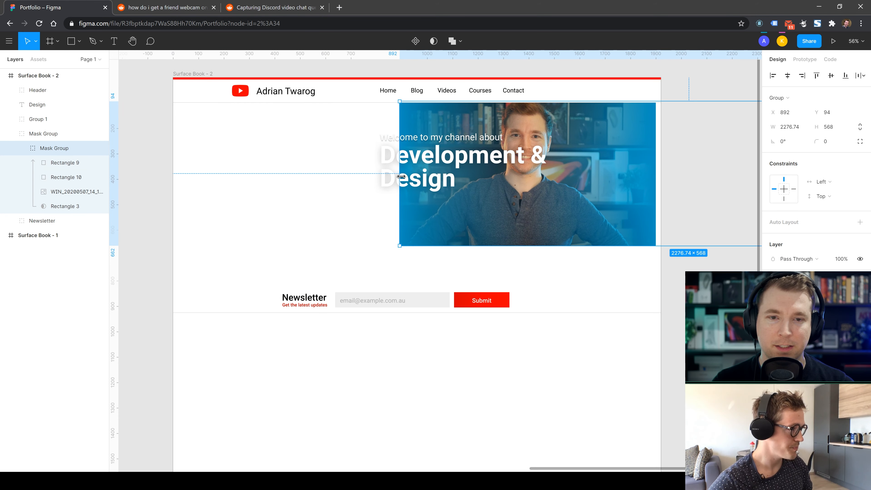
{"action": "key", "text": "ctrl+z"}
{"action": "key", "text": "ctrl+z"}
{"action": "key", "text": "ctrl+z"}
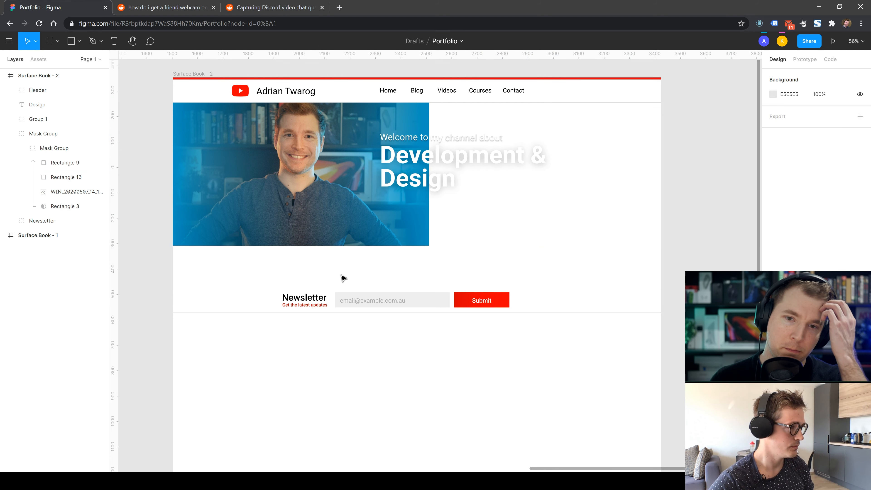
{"action": "left_click", "coordinate": [71, 42]}
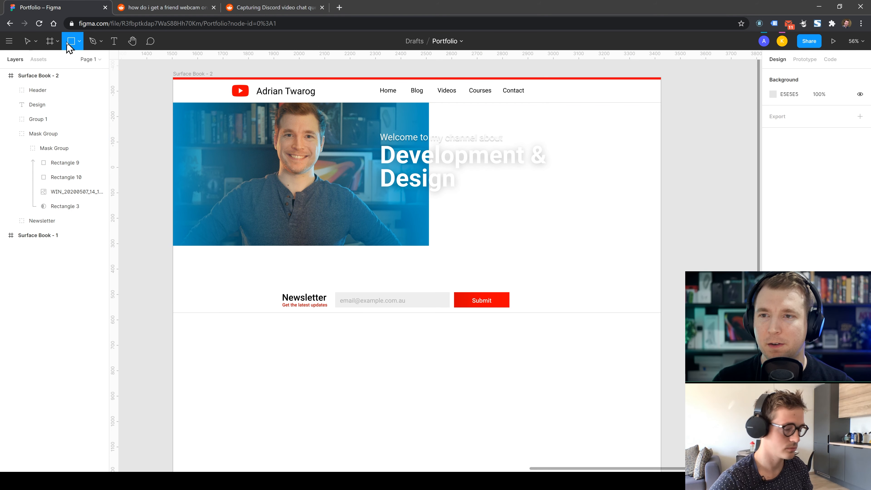
- Search Google Images for "wcc conference apple" in a new browser tab and open the iOS 14 feature grid image
{"action": "left_click", "coordinate": [340, 8]}
{"action": "type", "text": "wwc"}
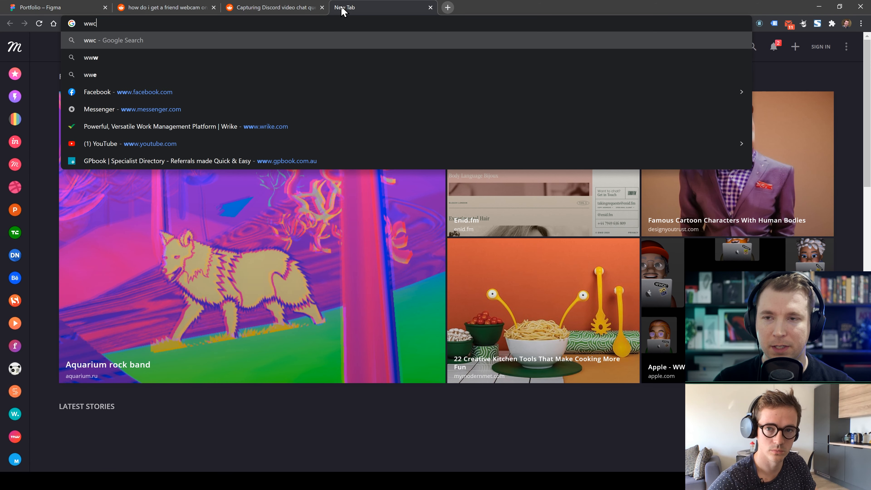
{"action": "type", "text": " convfernce apple"}
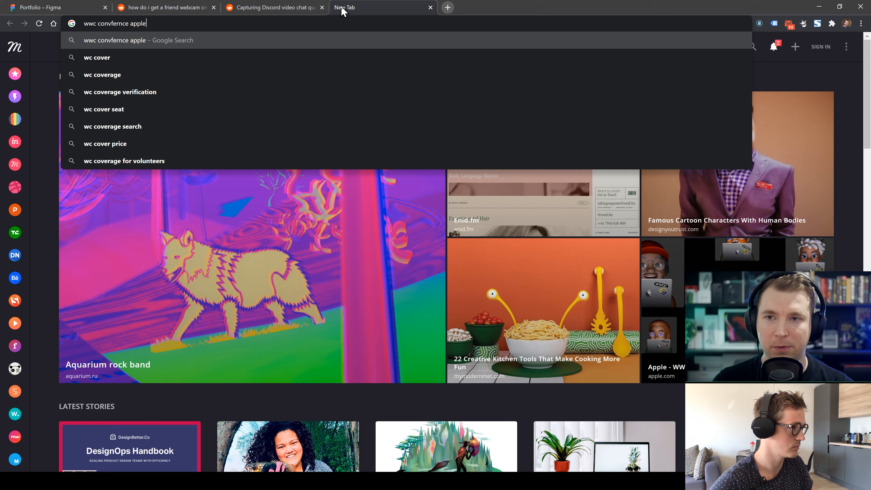
{"action": "key", "text": "Return"}
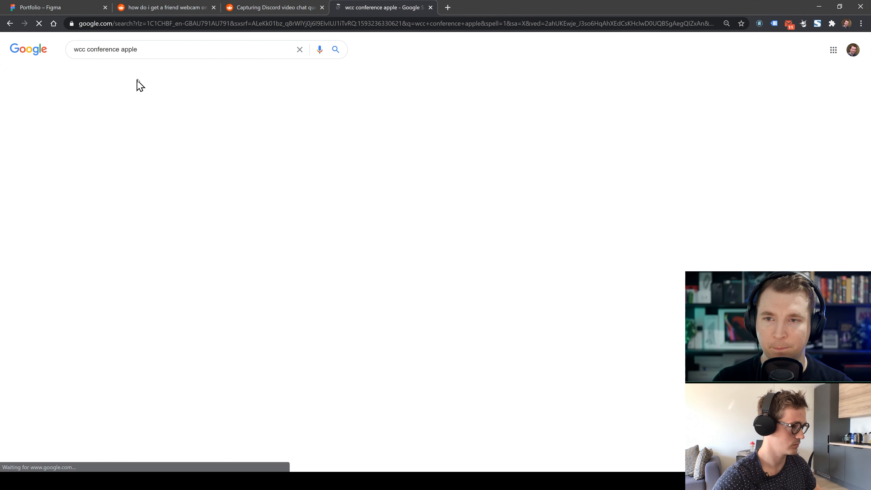
{"action": "left_click", "coordinate": [172, 75]}
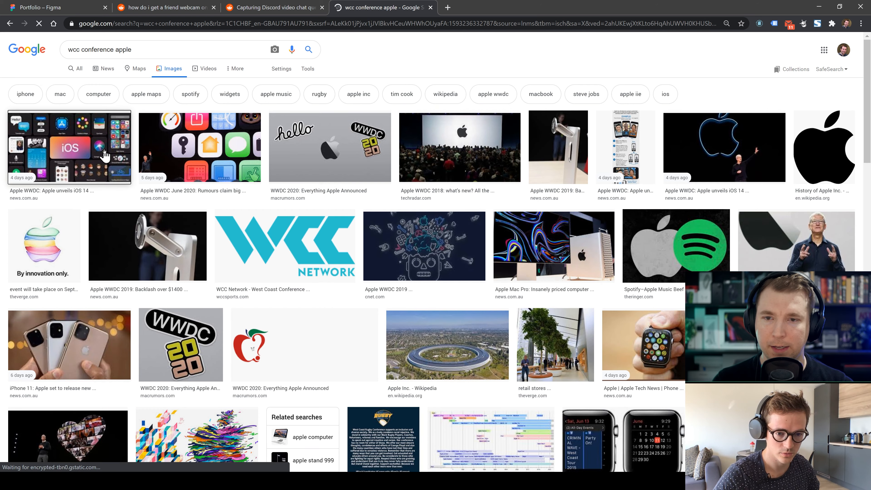
{"action": "left_click", "coordinate": [104, 152]}
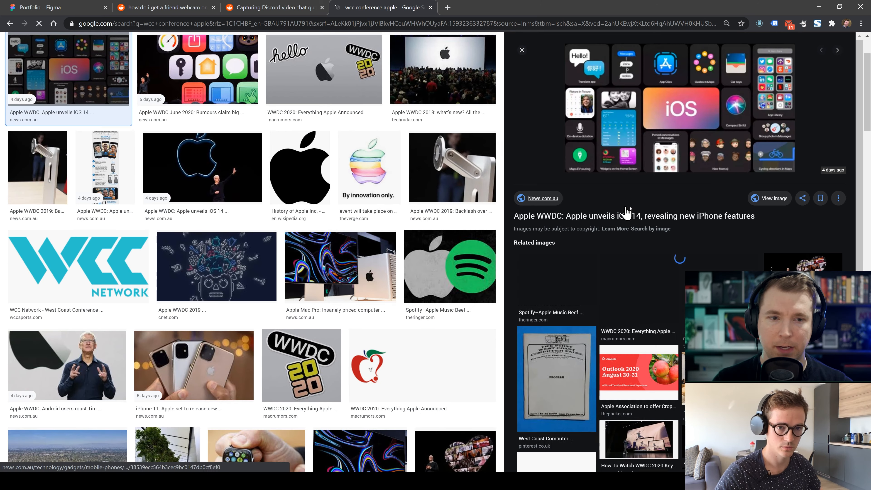
- Copy the iOS feature grid image and paste it into the Figma portfolio file below the newsletter section
{"action": "right_click", "coordinate": [653, 124]}
{"action": "left_click", "coordinate": [698, 230]}
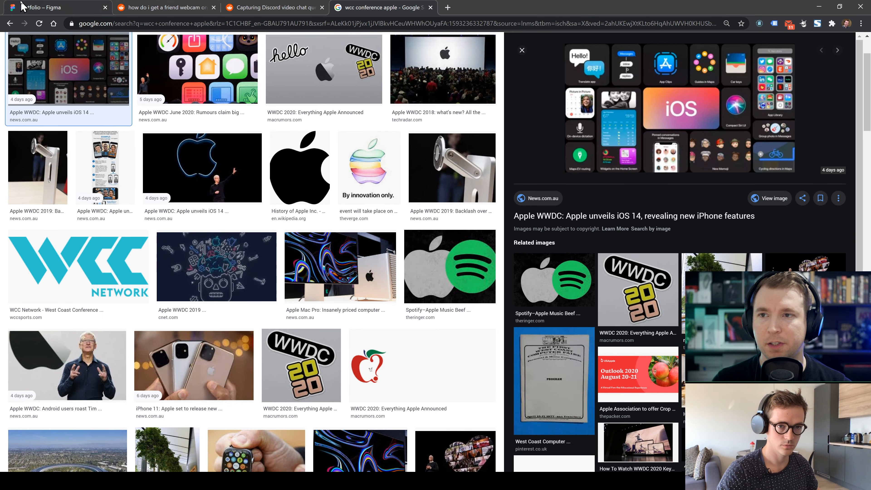
{"action": "left_click", "coordinate": [24, 7]}
{"action": "left_click", "coordinate": [202, 365]}
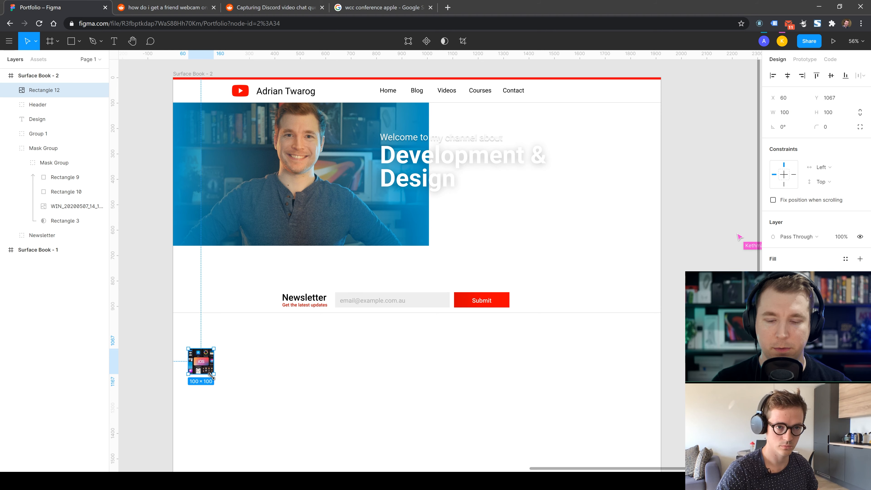
- Enlarge the pasted iOS image to about 1485 × 579 and move it outside the frame to about X -49, Y -285
{"action": "left_click_drag", "start_coordinate": [212, 376], "coordinate": [565, 469]}
{"action": "left_click_drag", "start_coordinate": [396, 397], "coordinate": [197, 155]}
{"action": "scroll", "coordinate": [448, 289], "scroll_direction": "down", "scroll_amount": 1}
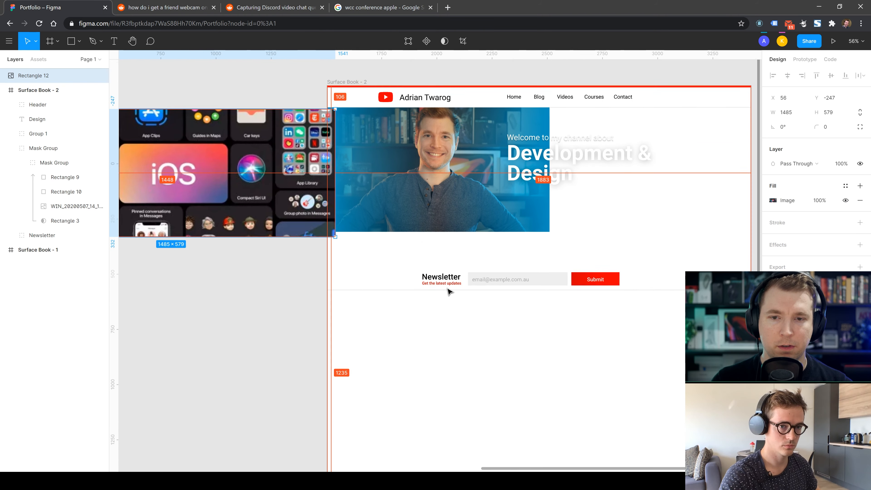
{"action": "left_click_drag", "start_coordinate": [241, 189], "coordinate": [219, 181]}
{"action": "scroll", "coordinate": [274, 229], "scroll_direction": "down", "scroll_amount": 3}
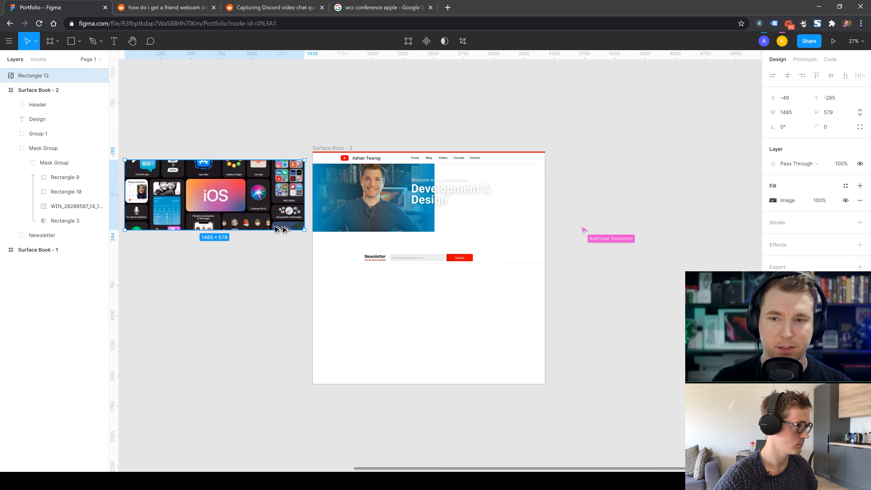
{"action": "scroll", "coordinate": [408, 223], "scroll_direction": "up", "scroll_amount": 5}
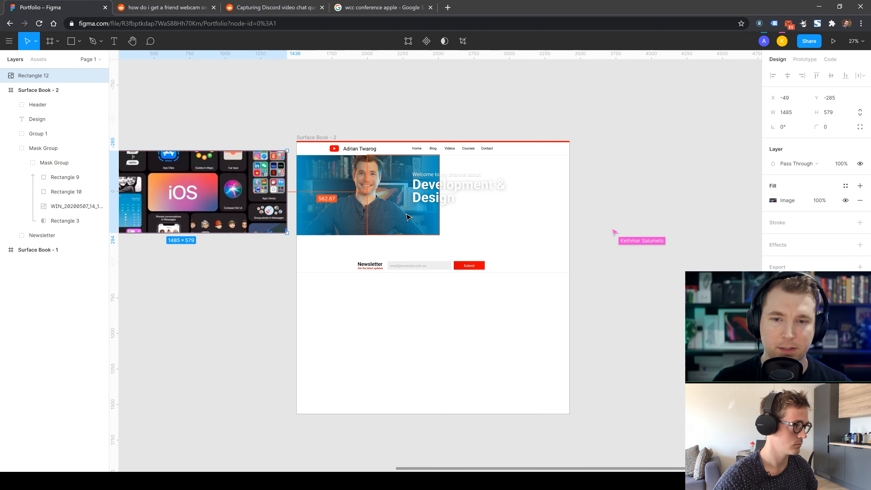
- Draw a circle about 664 × 664 over the portrait at about X 83, Y 178
{"action": "scroll", "coordinate": [411, 227], "scroll_direction": "up", "scroll_amount": 1}
{"action": "left_click", "coordinate": [331, 200]}
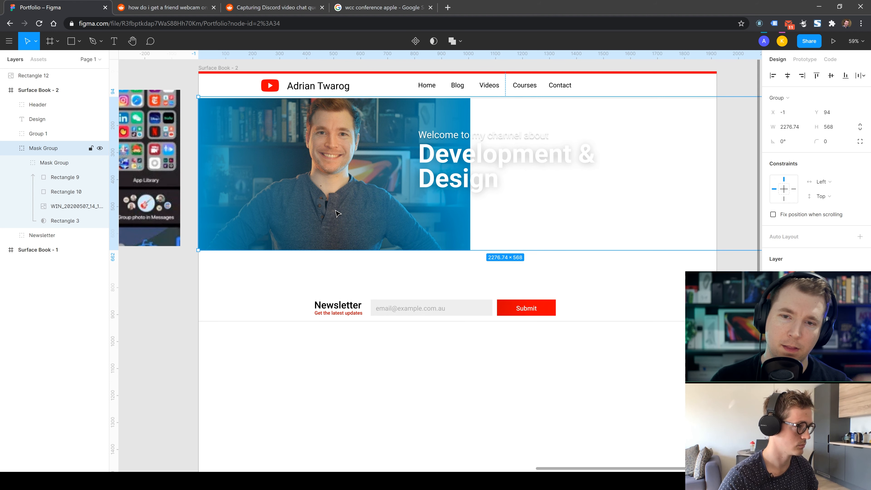
{"action": "left_click", "coordinate": [82, 44]}
{"action": "left_click", "coordinate": [41, 94]}
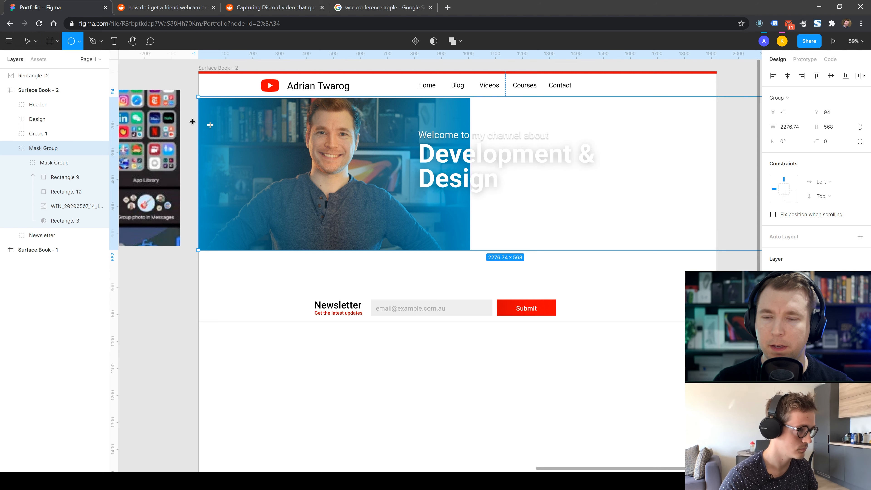
{"action": "left_click_drag", "start_coordinate": [221, 120], "coordinate": [401, 277]}
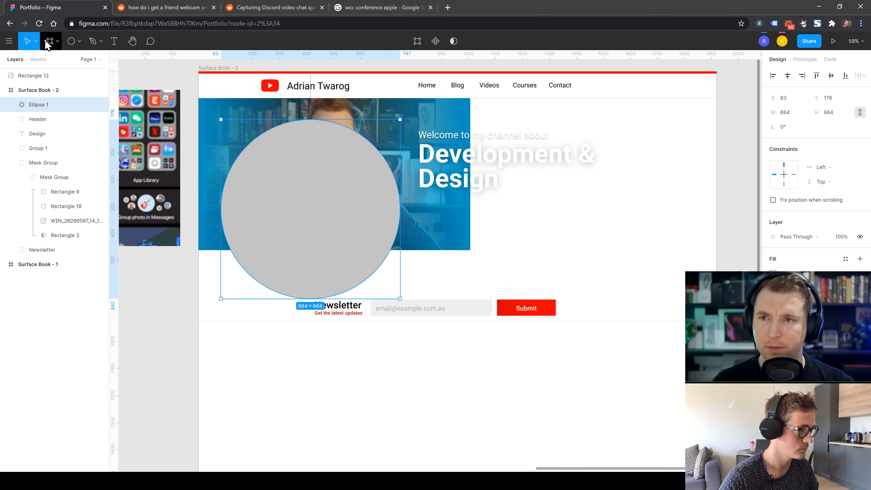
{"action": "left_click", "coordinate": [102, 42]}
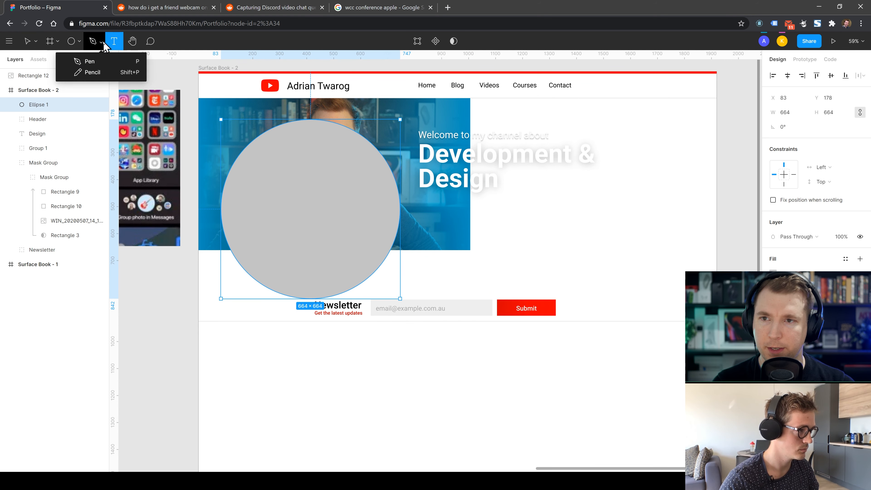
{"action": "left_click", "coordinate": [90, 61]}
{"action": "left_click", "coordinate": [399, 190]}
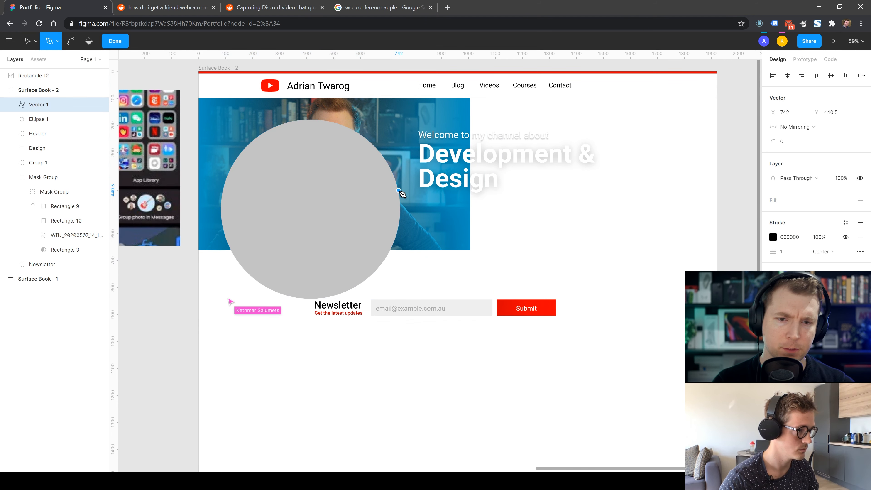
{"action": "left_click", "coordinate": [36, 41]}
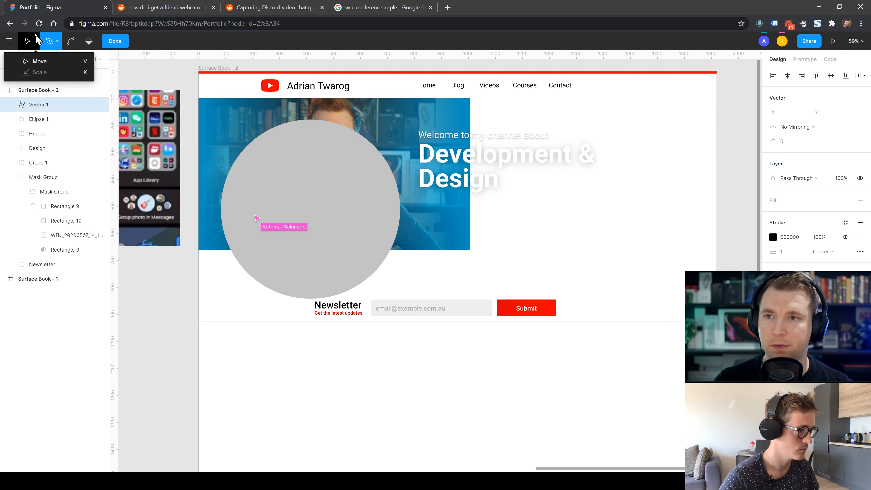
{"action": "left_click", "coordinate": [37, 62]}
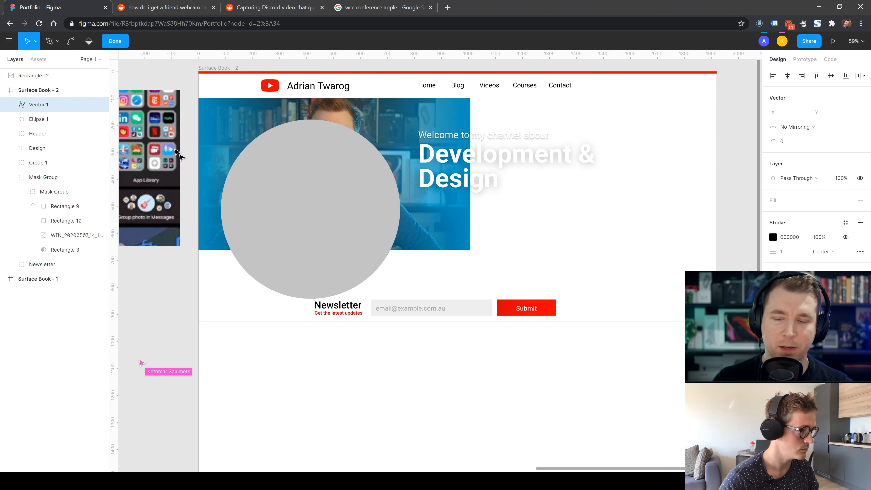
- Stretch Ellipse 1 diagonally into a slanted blob by its upper-left and lower-right edges, and place it below the nested group inside the outer Mask Group
{"action": "double_click", "coordinate": [306, 195]}
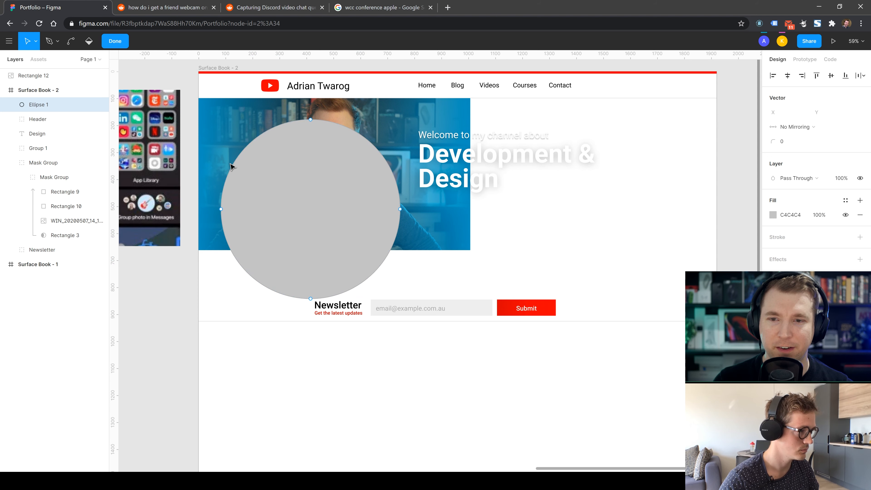
{"action": "left_click_drag", "start_coordinate": [233, 165], "coordinate": [151, 79]}
{"action": "mouse_move", "coordinate": [269, 174]}
{"action": "left_mouse_down"}
{"action": "mouse_move", "coordinate": [282, 201]}
{"action": "mouse_move", "coordinate": [302, 197]}
{"action": "left_mouse_up"}
{"action": "left_click_drag", "start_coordinate": [55, 252], "coordinate": [57, 243]}
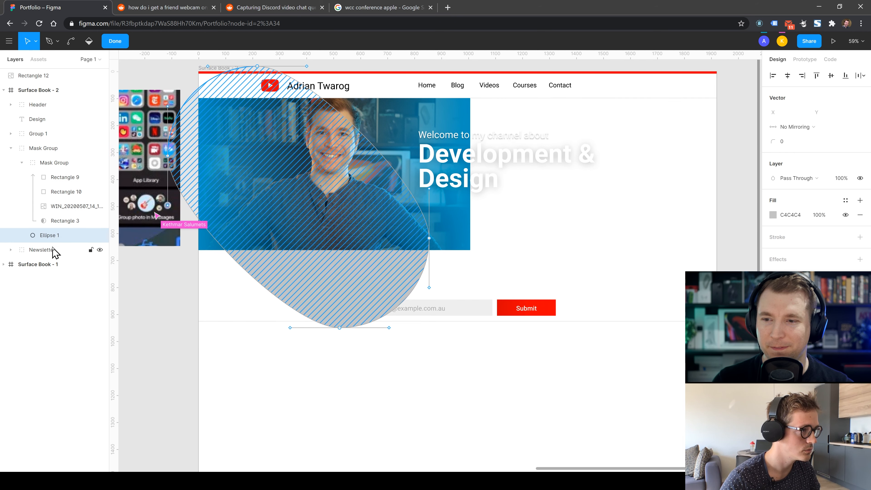
- Use Ellipse 1 as a mask over the nested Mask Group containing the portrait
{"action": "right_click", "coordinate": [55, 238]}
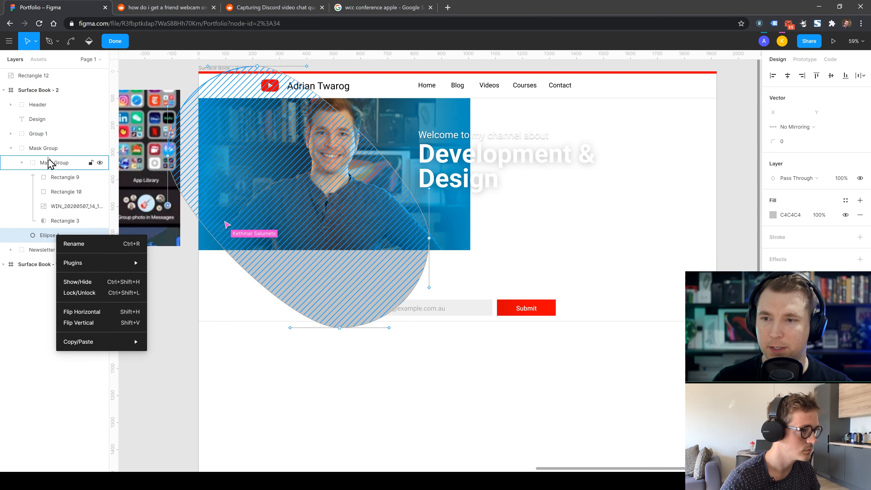
{"action": "left_click", "coordinate": [48, 164], "text": "shift"}
{"action": "right_click", "coordinate": [50, 163]}
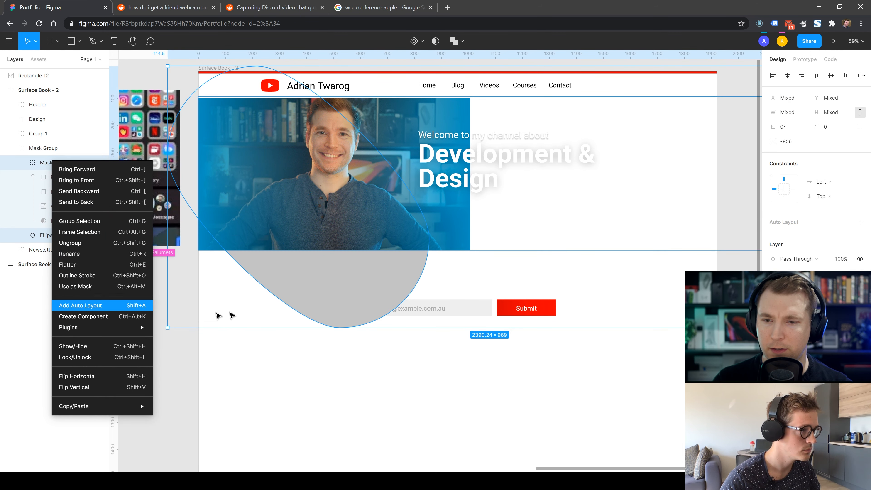
{"action": "left_click", "coordinate": [161, 314]}
{"action": "left_click", "coordinate": [68, 207]}
{"action": "left_click_drag", "start_coordinate": [57, 235], "coordinate": [55, 236]}
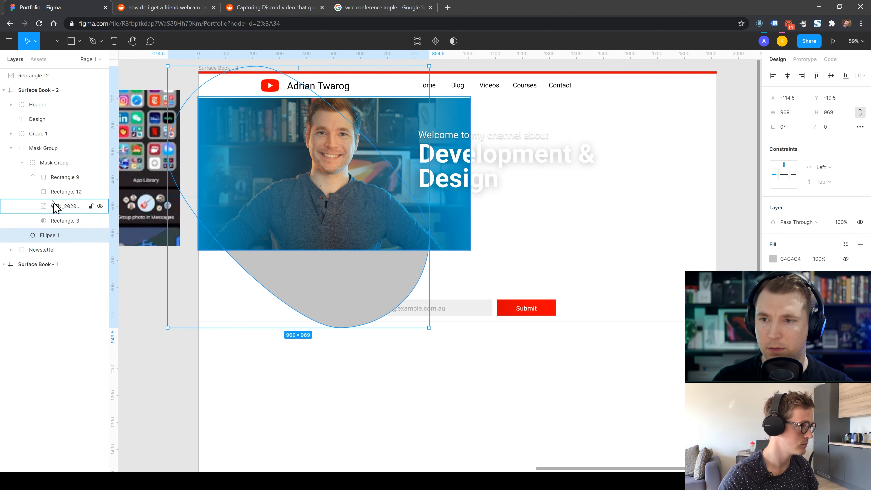
{"action": "left_click", "coordinate": [47, 164], "text": "shift"}
{"action": "right_click", "coordinate": [46, 164]}
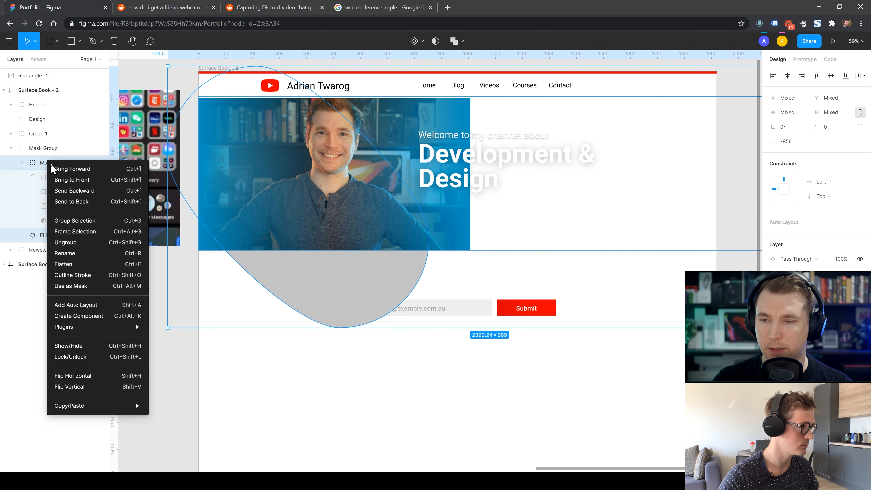
{"action": "left_click", "coordinate": [85, 279]}
{"action": "left_click", "coordinate": [331, 397]}
{"action": "left_click", "coordinate": [327, 276]}
{"action": "double_click", "coordinate": [365, 283]}
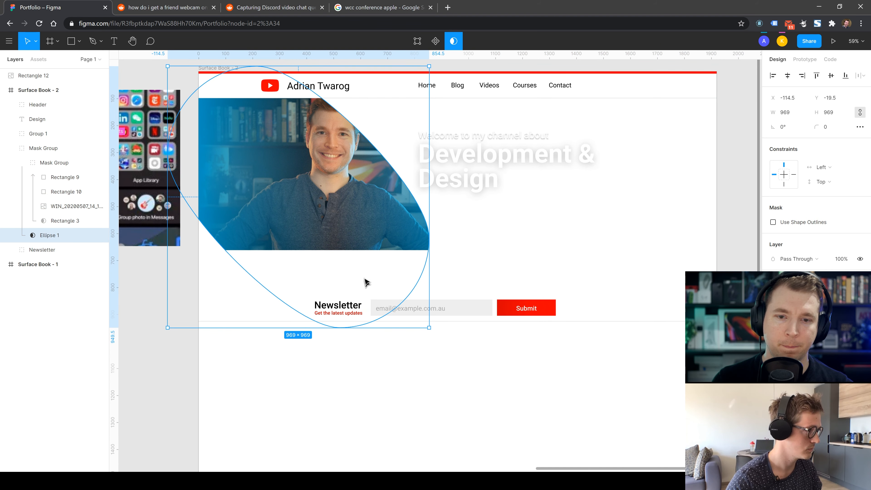
{"action": "left_click_drag", "start_coordinate": [366, 282], "coordinate": [305, 221]}
{"action": "left_click", "coordinate": [416, 395]}
{"action": "left_click", "coordinate": [329, 361]}
{"action": "key", "text": "ctrl+z"}
{"action": "key", "text": "ctrl+z"}
{"action": "key", "text": "ctrl+z"}
{"action": "key", "text": "ctrl+z"}
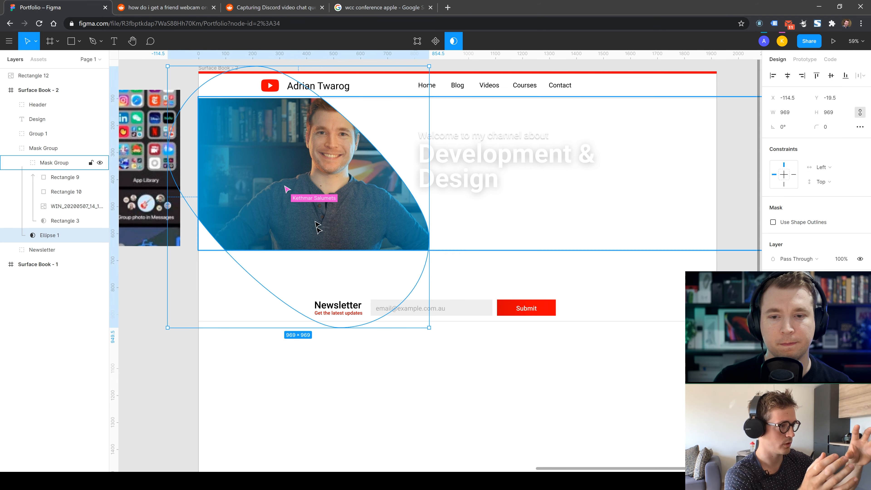
- Move the Ellipse 1 mask shape over the portrait to about X 105.5, Y 100
{"action": "left_click", "coordinate": [326, 263]}
{"action": "double_click", "coordinate": [334, 285]}
{"action": "mouse_move", "coordinate": [348, 283]}
{"action": "left_mouse_down"}
{"action": "mouse_move", "coordinate": [391, 284]}
{"action": "mouse_move", "coordinate": [404, 325]}
{"action": "mouse_move", "coordinate": [408, 315]}
{"action": "left_mouse_up"}
{"action": "left_click", "coordinate": [396, 418]}
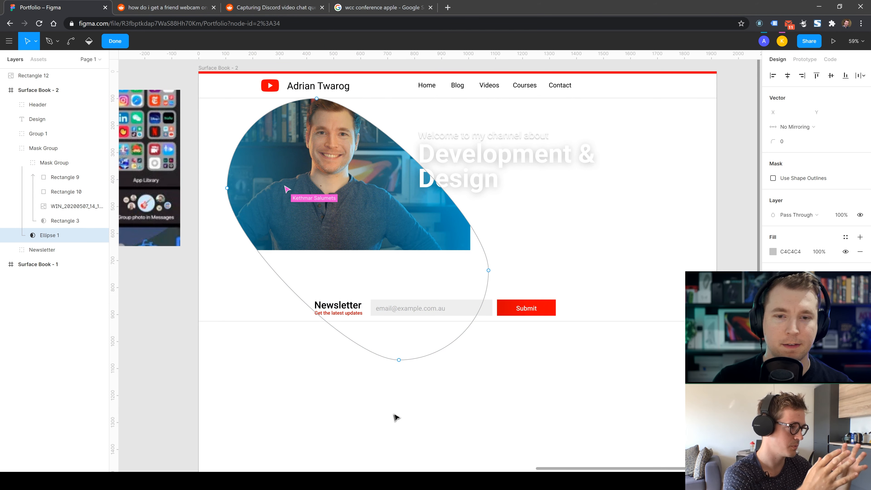
{"action": "left_click", "coordinate": [449, 315]}
- Close the Reddit and Google Search browser tabs, keeping only the Portfolio file open
{"action": "key", "text": "ctrl+t"}
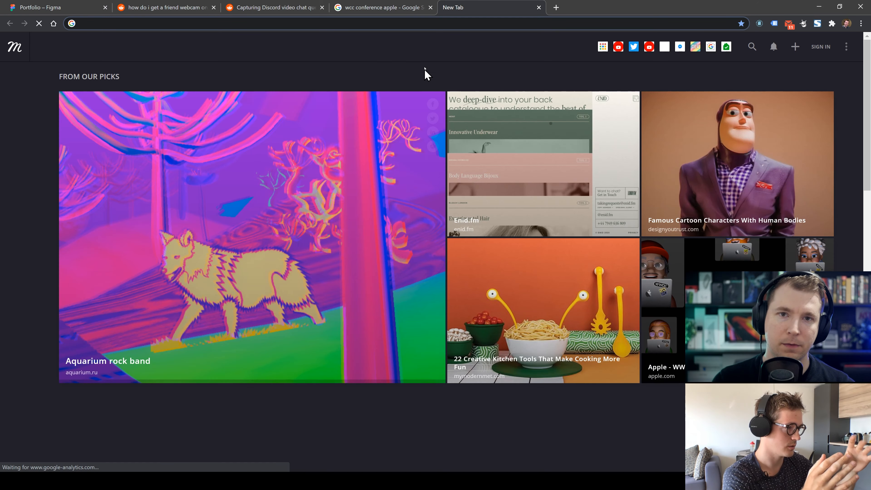
{"action": "key", "text": "ctrl+w"}
{"action": "left_click", "coordinate": [302, 4]}
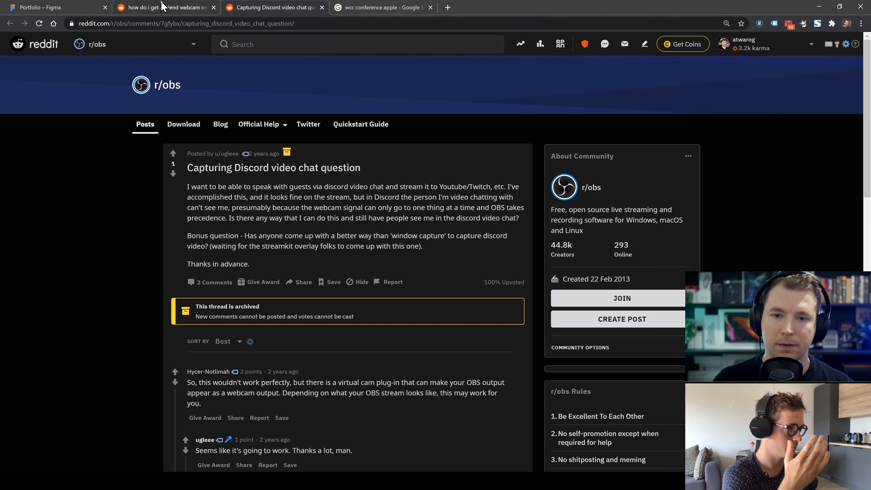
{"action": "left_click", "coordinate": [162, 5]}
{"action": "left_click", "coordinate": [63, 3]}
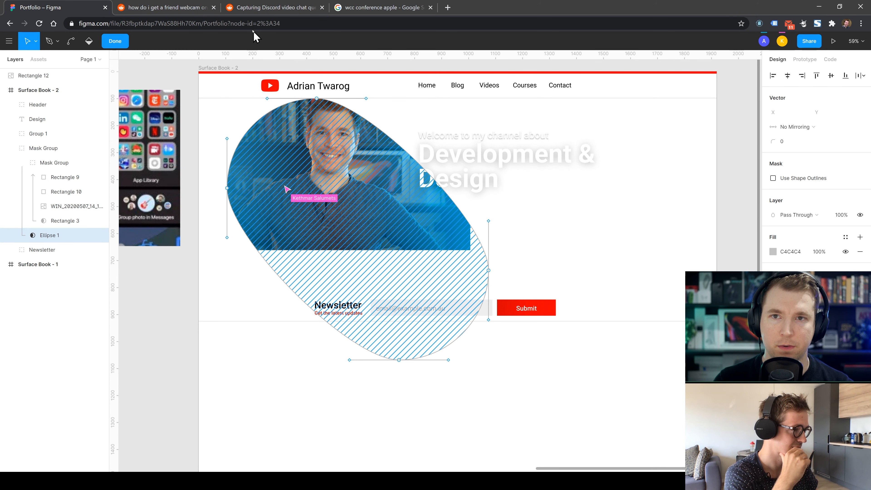
{"action": "left_click", "coordinate": [213, 7]}
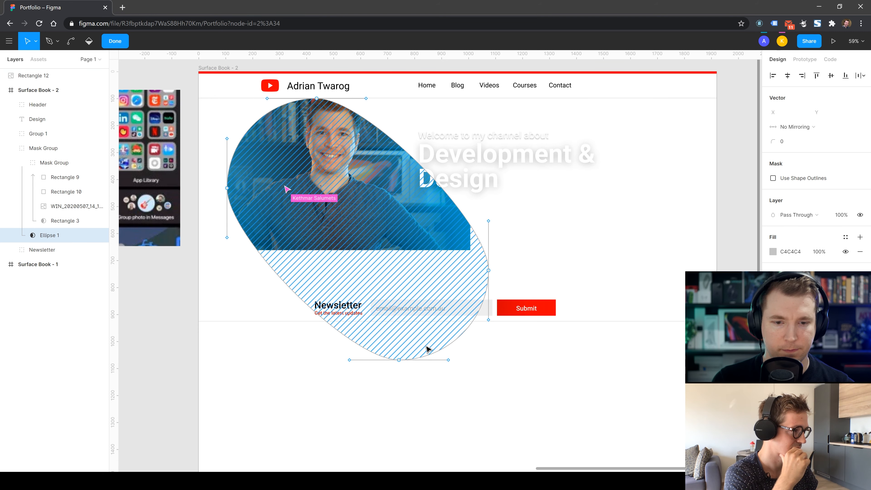
- Rotate the Ellipse 1 mask to about 87° and move it up over the portrait to about X 88, Y 644
{"action": "key", "text": "Escape"}
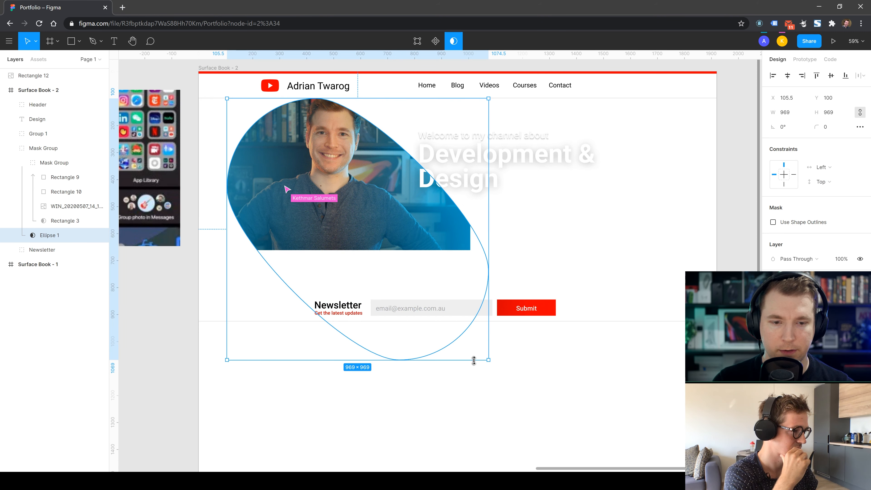
{"action": "left_click_drag", "start_coordinate": [498, 369], "coordinate": [466, 131]}
{"action": "left_click_drag", "start_coordinate": [399, 288], "coordinate": [399, 181]}
{"action": "left_click", "coordinate": [469, 350]}
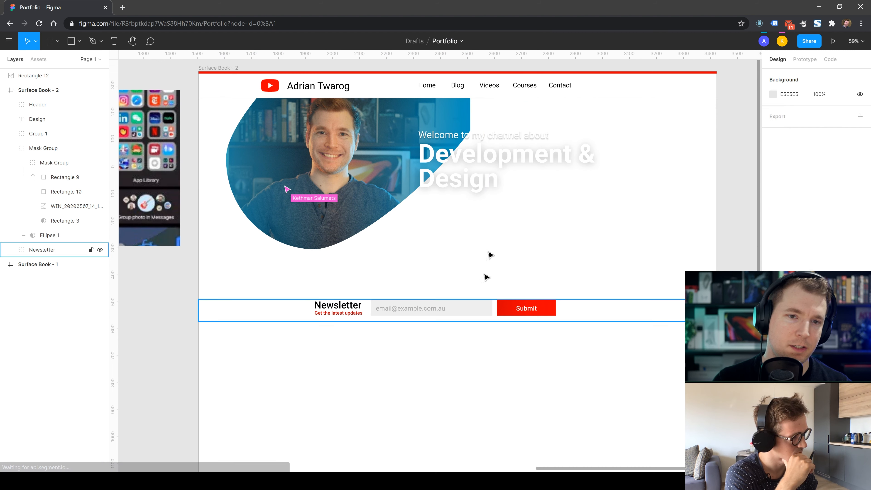
- Move the welcome line and the Development & Design heading beside the masked portrait, to about X 984, Y 367
{"action": "left_click", "coordinate": [493, 160]}
{"action": "left_click_drag", "start_coordinate": [469, 187], "coordinate": [514, 230]}
{"action": "left_click", "coordinate": [456, 134]}
- Recolour the word Design with a blue sampled from the portrait image
{"action": "left_click", "coordinate": [541, 217]}
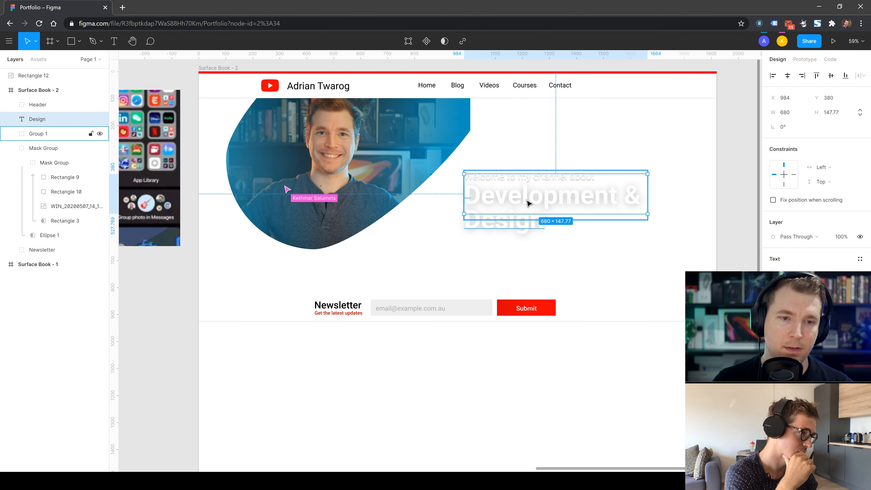
{"action": "left_click", "coordinate": [776, 368]}
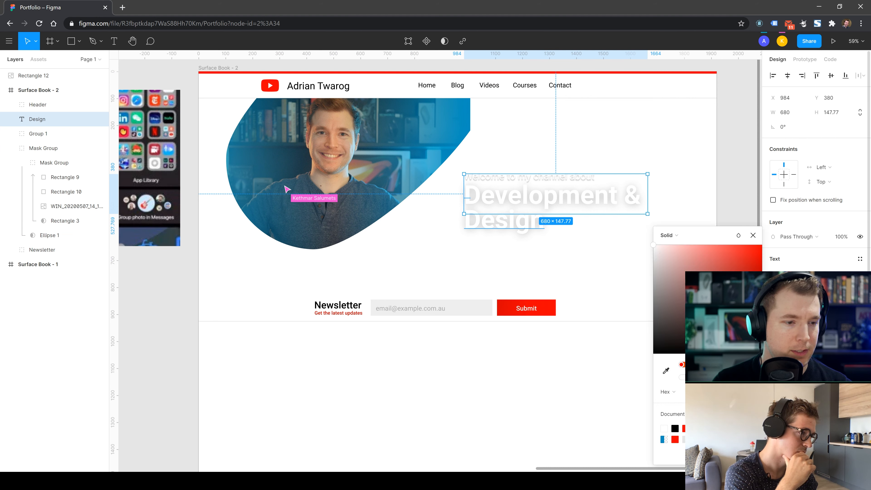
{"action": "left_click", "coordinate": [666, 371]}
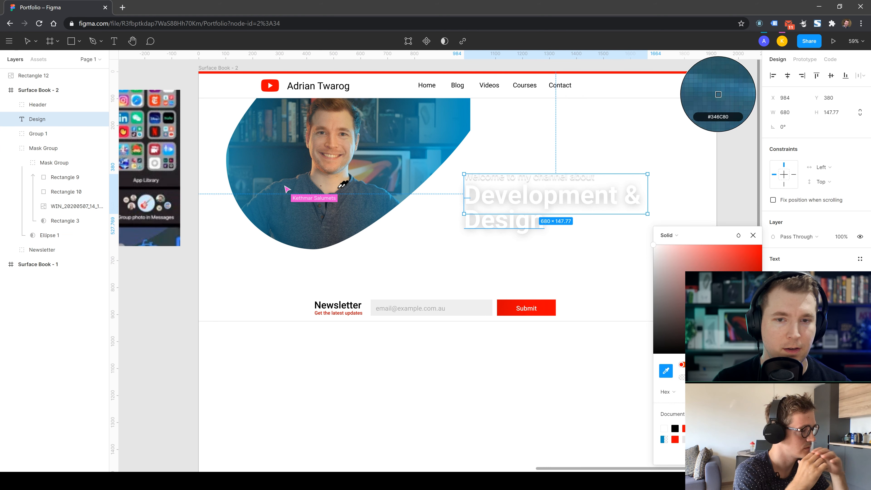
{"action": "left_click", "coordinate": [438, 170]}
{"action": "key", "text": "Escape"}
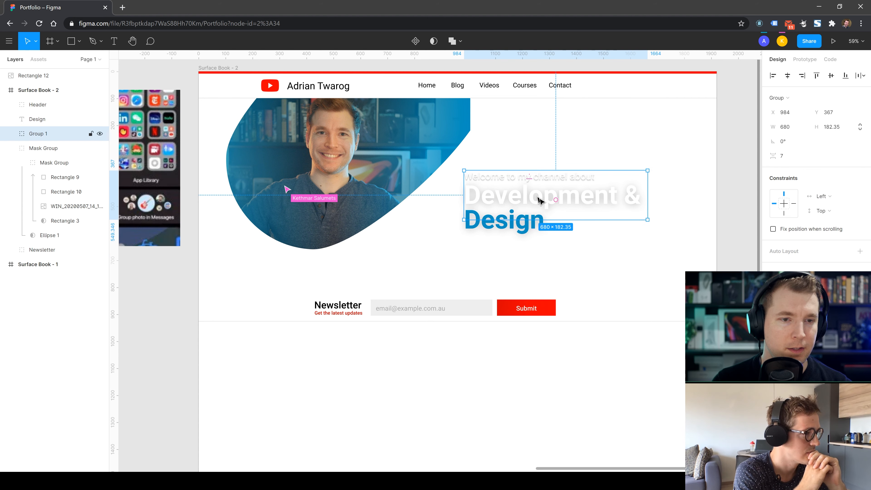
- Set the fill of Group 1, the welcome line and Development & text, to black
{"action": "left_click", "coordinate": [776, 420]}
{"action": "left_click_drag", "start_coordinate": [669, 305], "coordinate": [636, 378]}
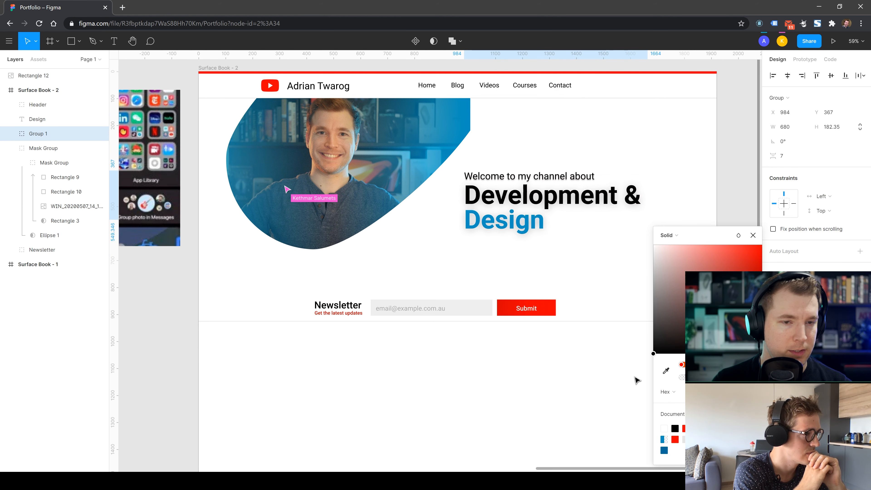
{"action": "left_click", "coordinate": [566, 401]}
- Remove the drop shadows from the Design, Development & and welcome texts
{"action": "left_click", "coordinate": [507, 229]}
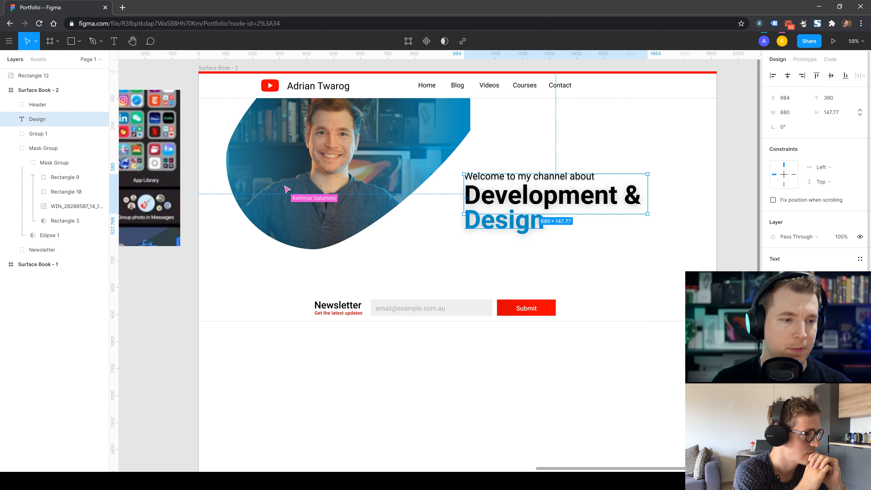
{"action": "left_click", "coordinate": [530, 179]}
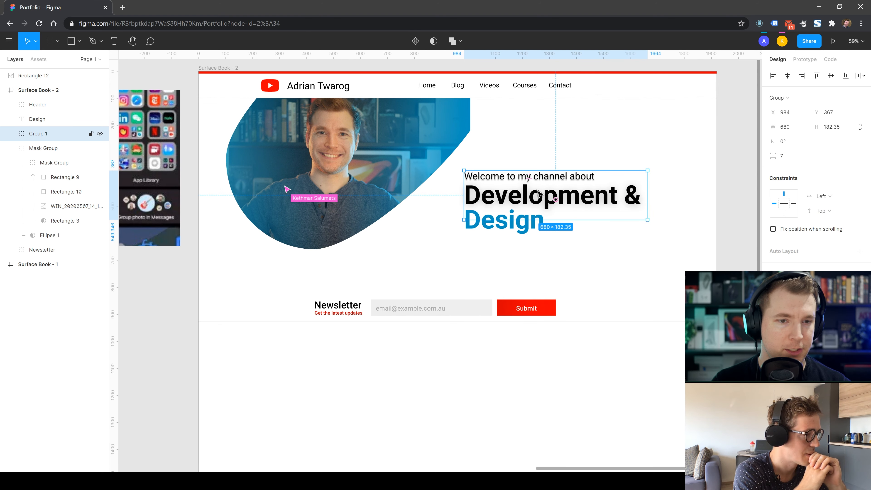
{"action": "key", "text": "ctrl+z"}
{"action": "left_click", "coordinate": [558, 275]}
{"action": "double_click", "coordinate": [554, 196]}
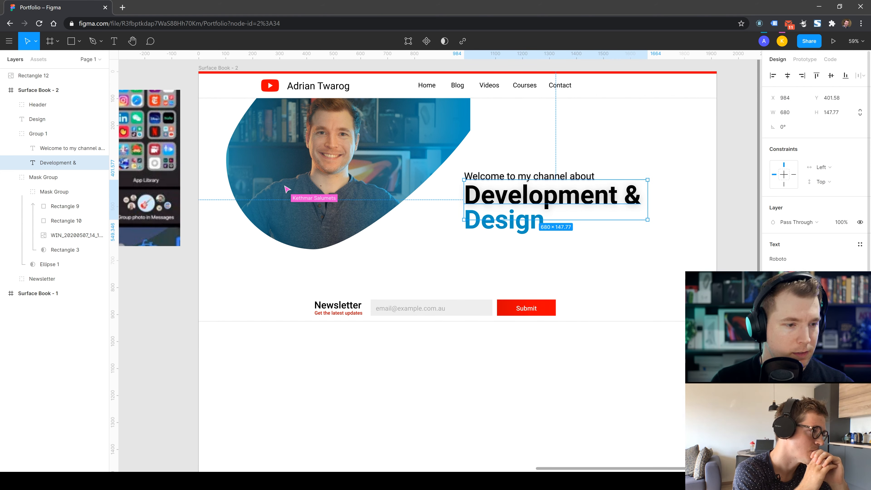
{"action": "left_click", "coordinate": [587, 296]}
{"action": "double_click", "coordinate": [495, 178]}
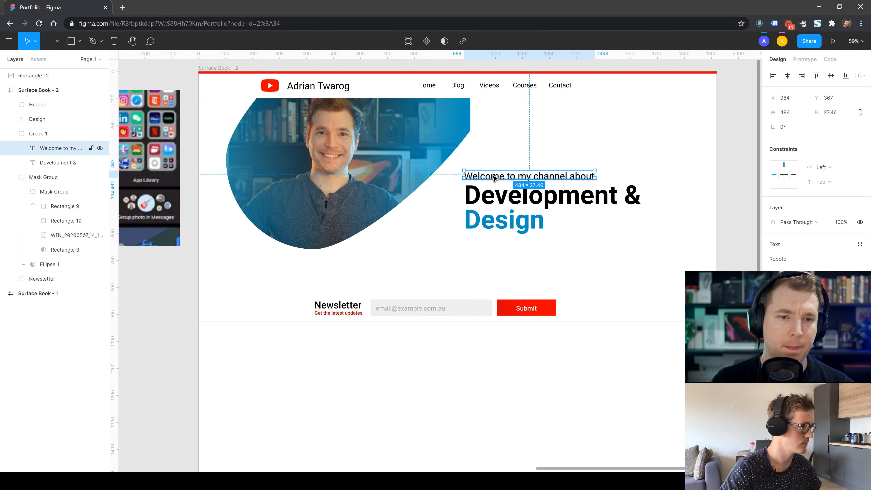
{"action": "left_click", "coordinate": [484, 286]}
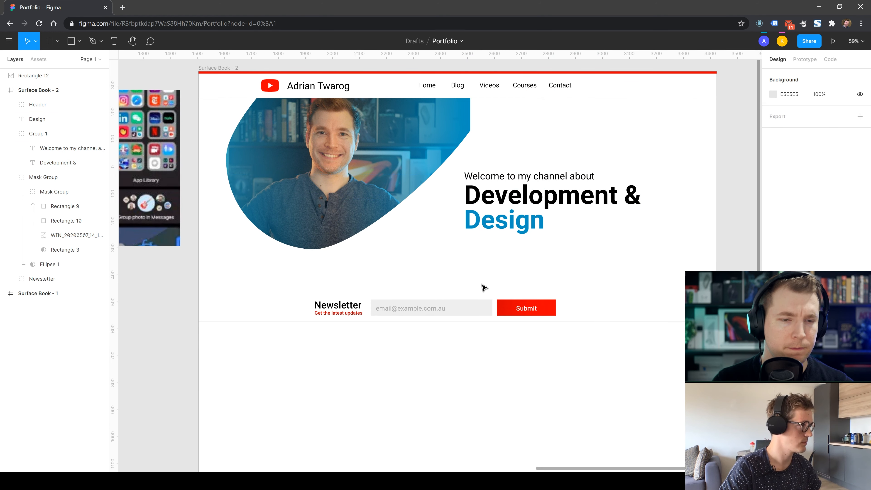
- Stretch the Rectangle 10 gradient overlay to about 620 × 568 so it fills the masked portrait's outer edge
{"action": "left_click", "coordinate": [447, 117]}
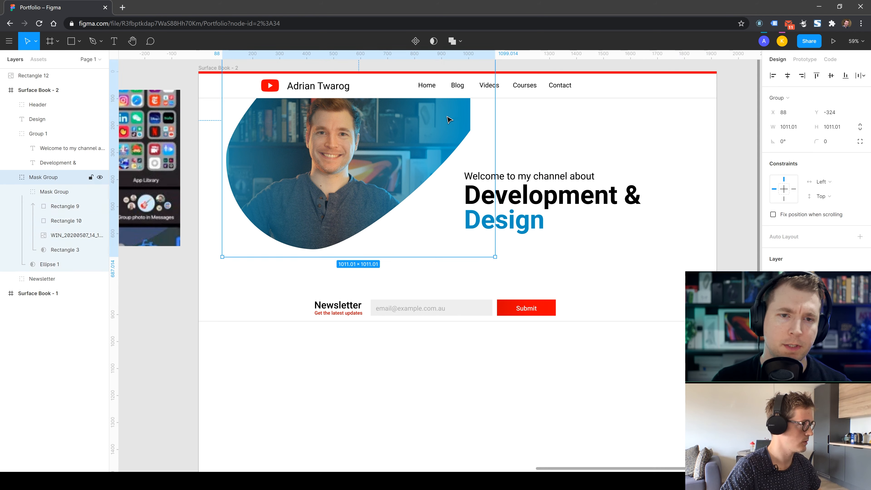
{"action": "double_click", "coordinate": [463, 118]}
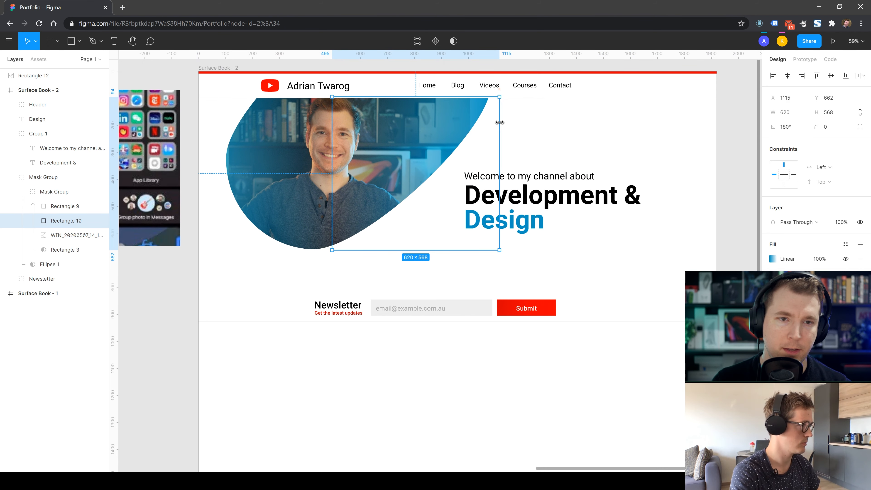
{"action": "left_click", "coordinate": [449, 371]}
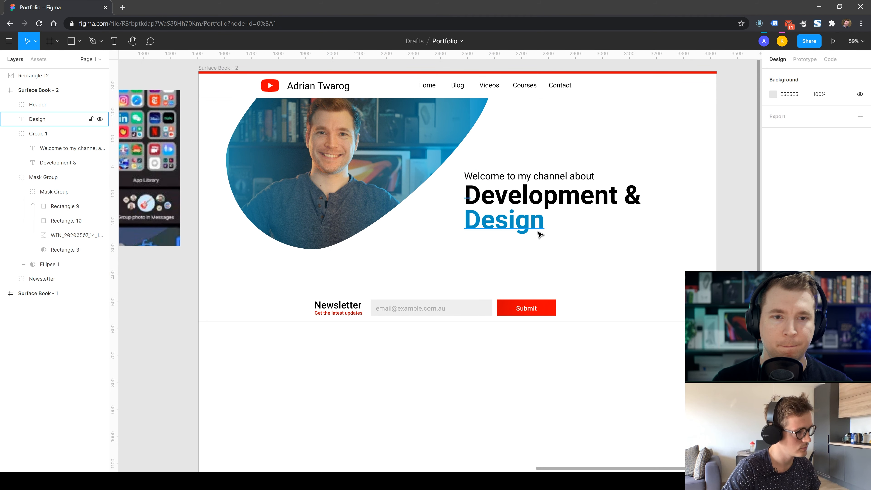
- Replace the header group's red with a blue sampled from the portrait banner
{"action": "left_click", "coordinate": [377, 75]}
{"action": "left_click", "coordinate": [773, 383]}
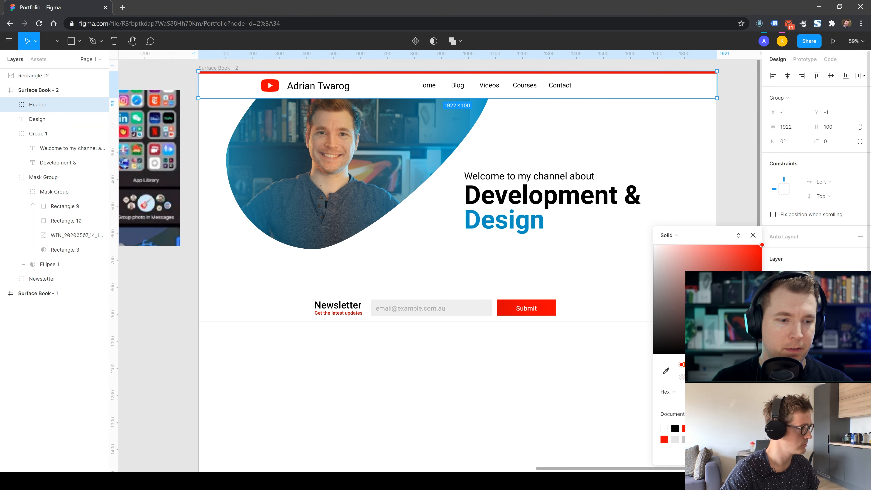
{"action": "left_click", "coordinate": [666, 370]}
{"action": "left_click", "coordinate": [717, 94]}
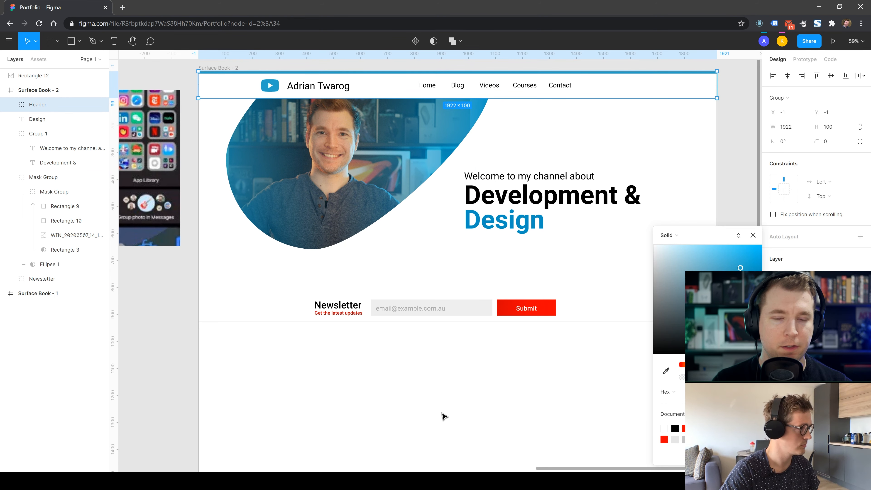
{"action": "left_click", "coordinate": [402, 338]}
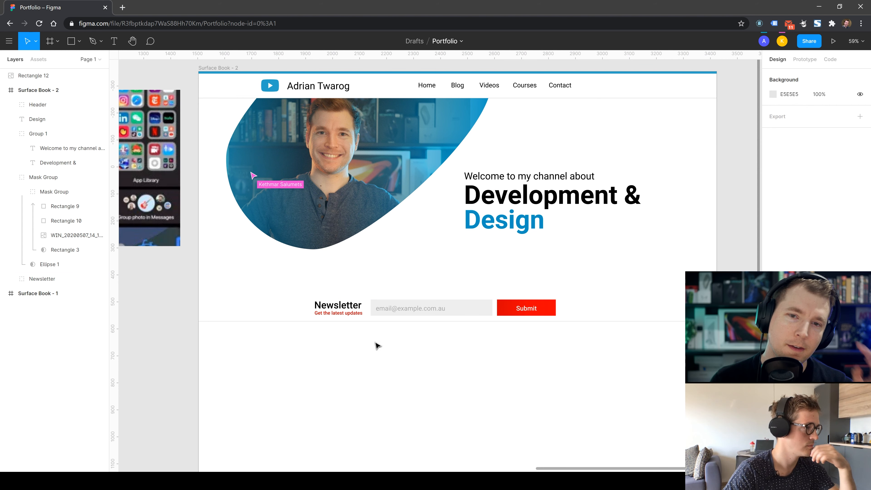
{"action": "left_click_drag", "start_coordinate": [518, 201], "coordinate": [528, 192]}
{"action": "key", "text": "ctrl+z"}
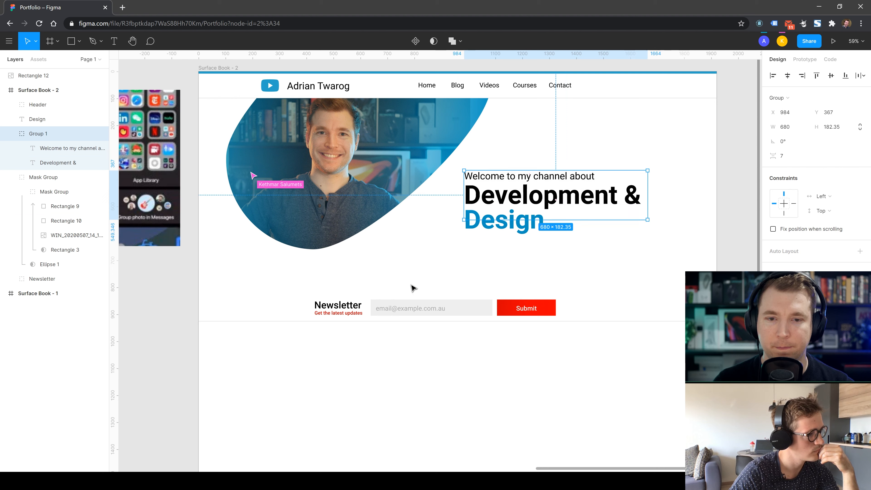
- Copy Ellipse 1 and paste the duplicate inside the outer Mask Group
{"action": "double_click", "coordinate": [319, 223]}
{"action": "left_click", "coordinate": [52, 265]}
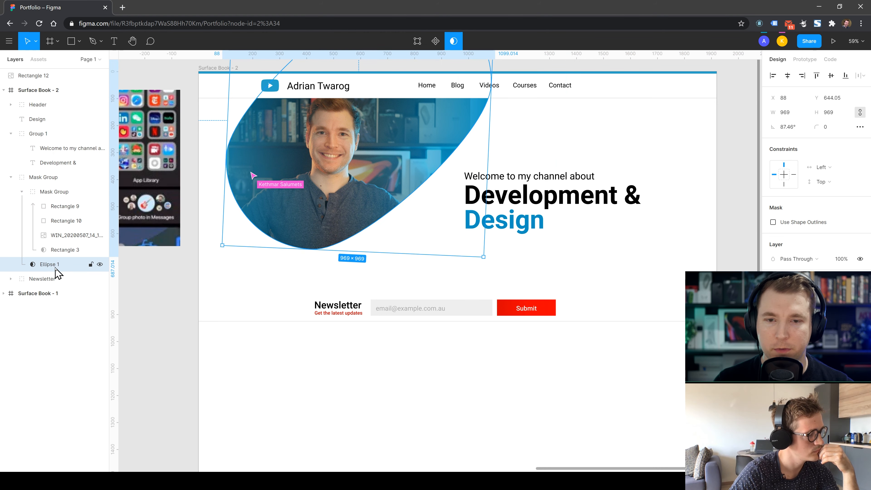
{"action": "left_click_drag", "start_coordinate": [256, 315], "coordinate": [58, 261]}
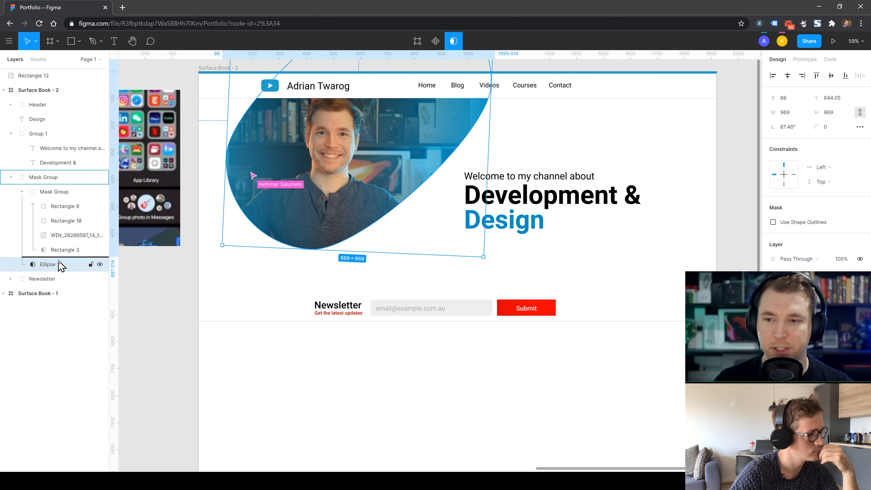
{"action": "key", "text": "ctrl+v"}
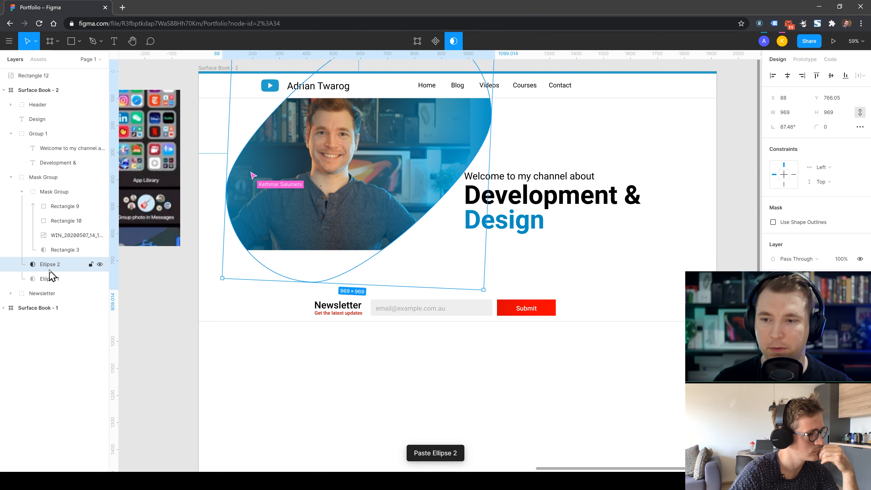
- Move the original Ellipse 1 down from the portrait to about X 154, Y 1067
{"action": "left_click", "coordinate": [44, 280]}
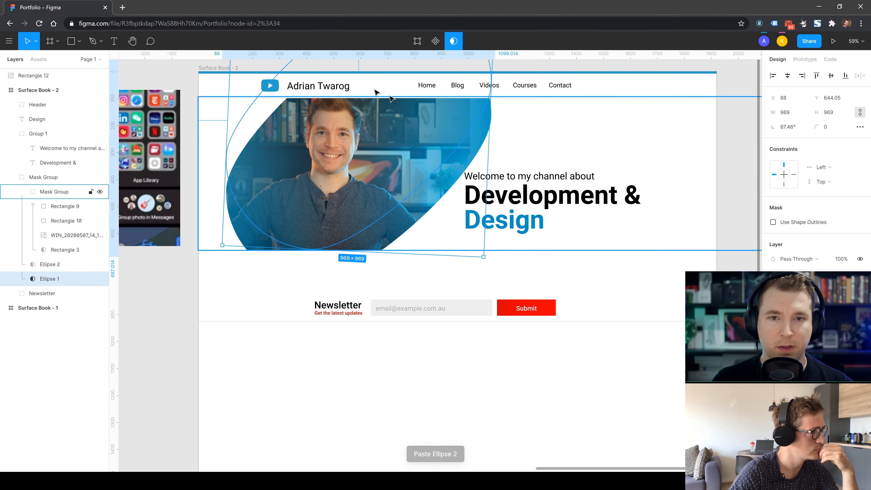
{"action": "left_click_drag", "start_coordinate": [253, 130], "coordinate": [321, 250]}
{"action": "mouse_move", "coordinate": [45, 279]}
{"action": "left_mouse_down"}
{"action": "mouse_move", "coordinate": [46, 298]}
{"action": "mouse_move", "coordinate": [50, 282]}
{"action": "left_mouse_up"}
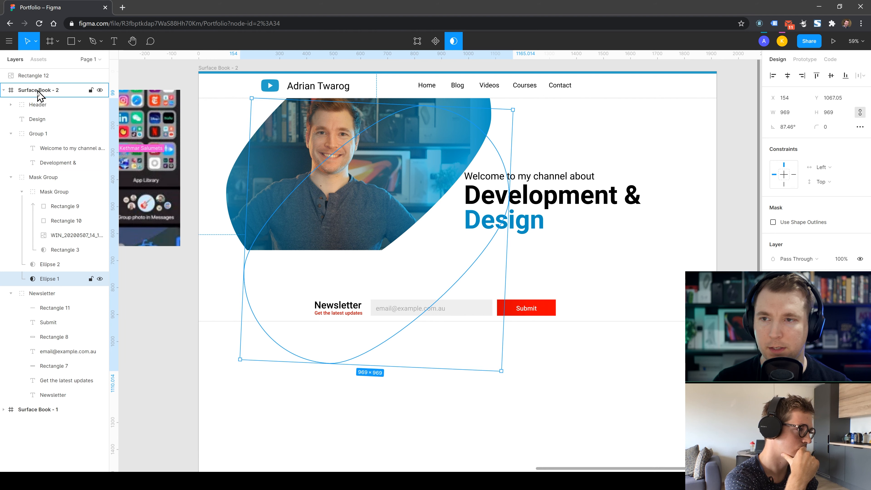
- Move Ellipse 1 out of the Mask Group to the top of the Surface Book - 2 frame and shift it to about X 317, Y 1307
{"action": "left_click_drag", "start_coordinate": [38, 96], "coordinate": [38, 97]}
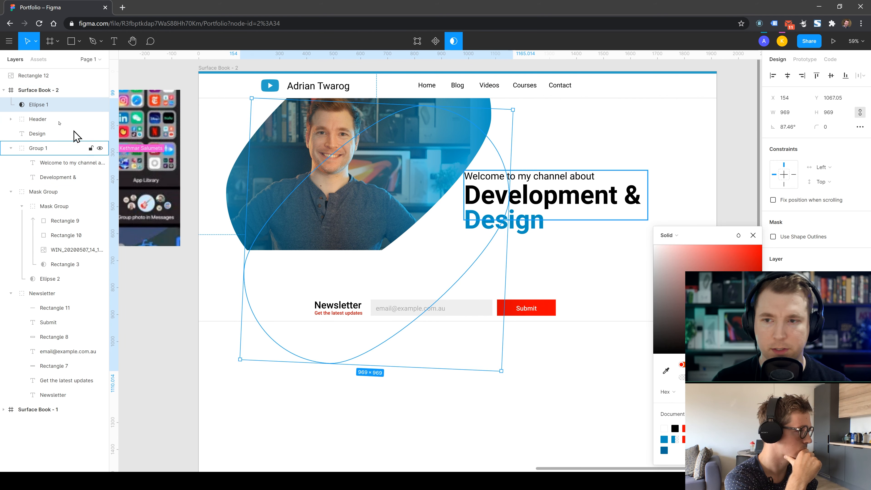
{"action": "left_click", "coordinate": [100, 105]}
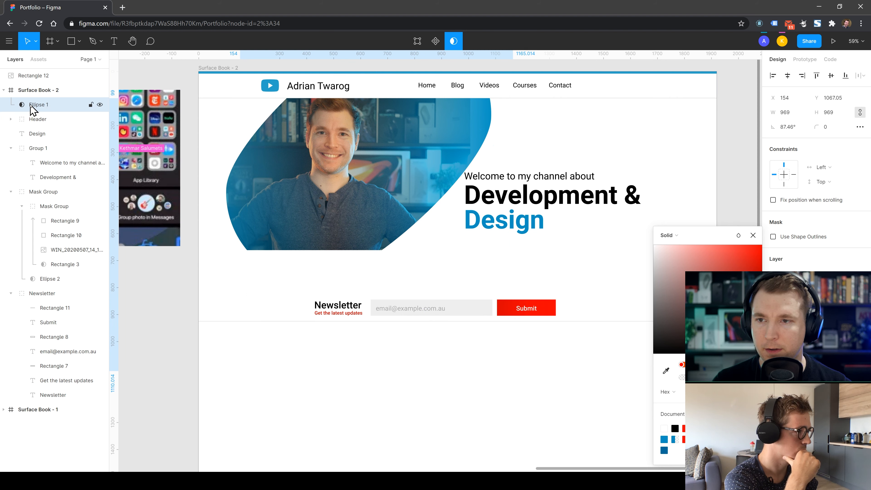
{"action": "mouse_move", "coordinate": [346, 283]}
{"action": "left_mouse_down"}
{"action": "mouse_move", "coordinate": [398, 383]}
{"action": "mouse_move", "coordinate": [424, 334]}
{"action": "mouse_move", "coordinate": [436, 345]}
{"action": "left_mouse_up"}
{"action": "double_click", "coordinate": [431, 377]}
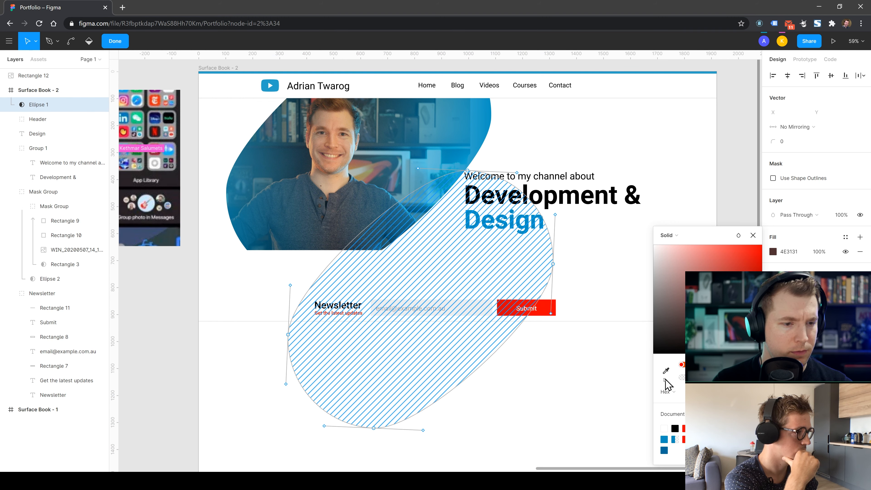
- Change Ellipse 1's fill to the blue 469DB3 sampled from the portrait banner
{"action": "left_click", "coordinate": [666, 371]}
{"action": "left_click", "coordinate": [439, 140]}
{"action": "left_click", "coordinate": [818, 273]}
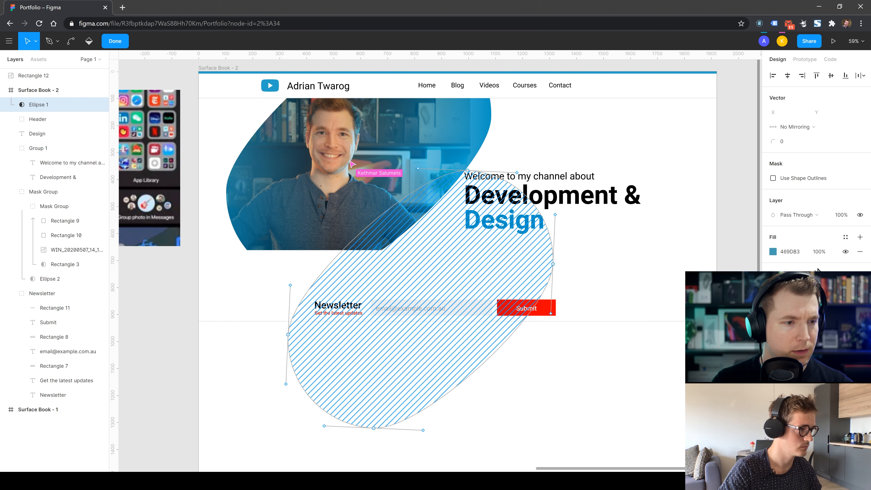
{"action": "left_click", "coordinate": [773, 289]}
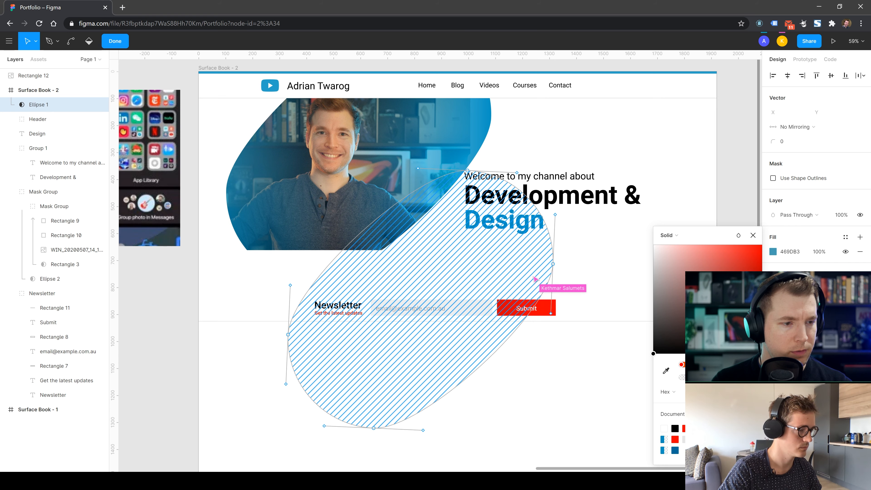
{"action": "left_click", "coordinate": [860, 289]}
{"action": "left_click", "coordinate": [562, 408]}
{"action": "left_click", "coordinate": [421, 371]}
{"action": "left_click", "coordinate": [536, 442]}
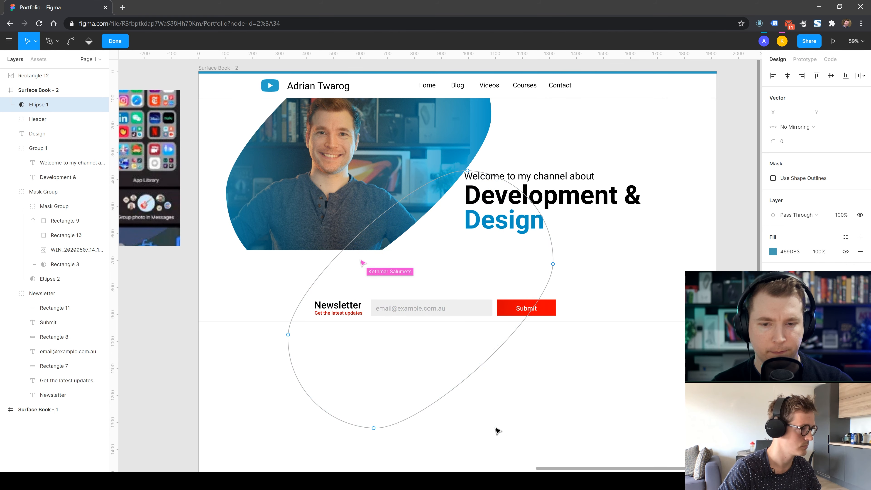
- Leave Ellipse 1's vector editing and delete the ellipse from the frame
{"action": "key", "text": "Escape"}
{"action": "left_click", "coordinate": [543, 376]}
{"action": "left_click", "coordinate": [449, 347]}
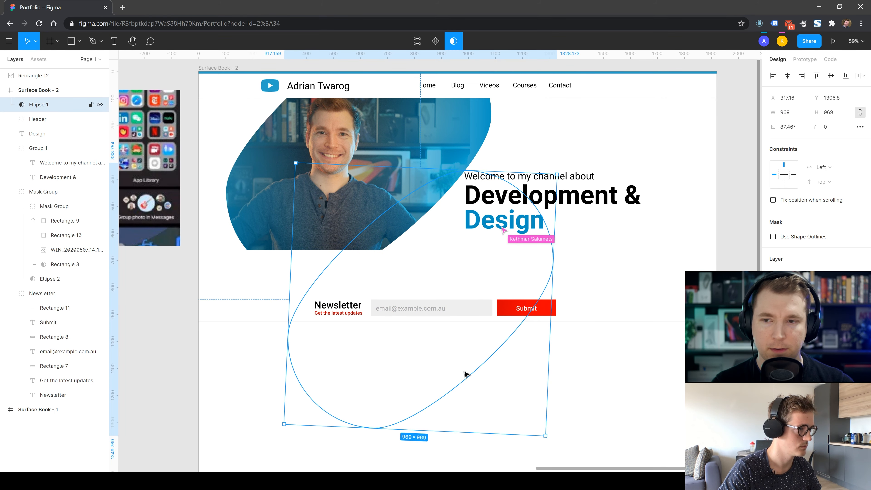
{"action": "key", "text": "Delete"}
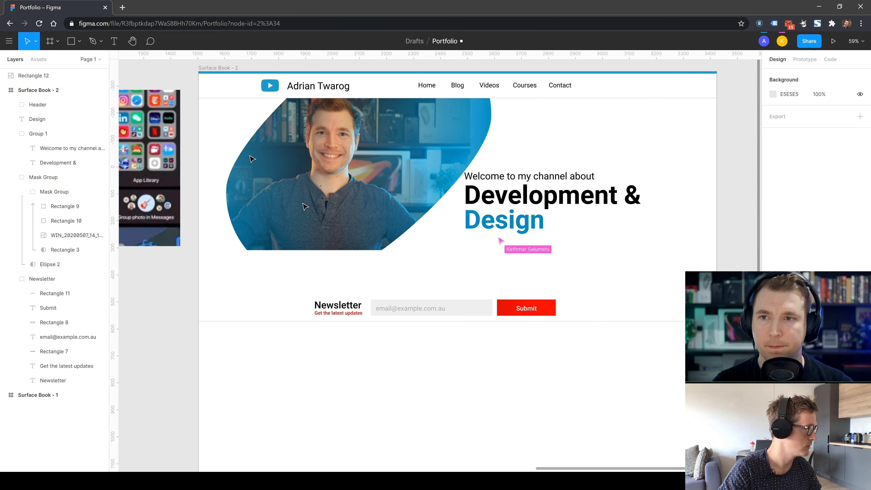
- Copy Ellipse 2 and paste the duplicate inside the outer Mask Group
{"action": "left_click", "coordinate": [50, 264]}
{"action": "key", "text": "ctrl+c"}
{"action": "key", "text": "ctrl+v"}
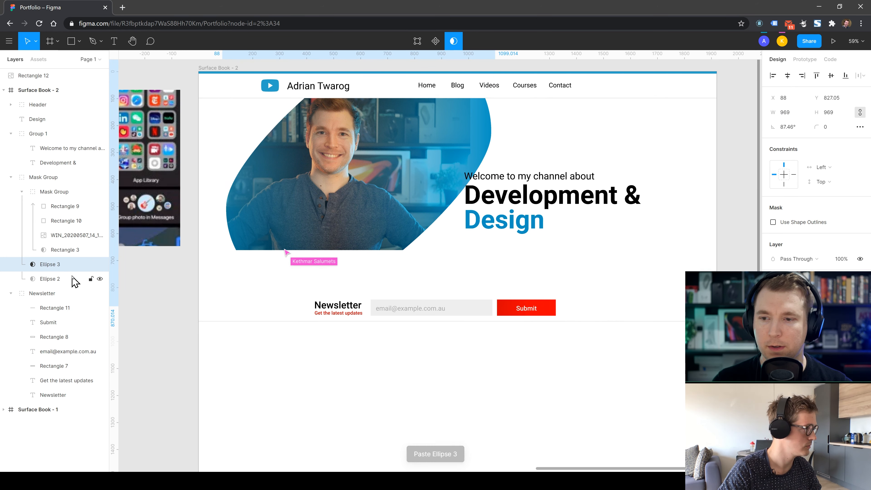
{"action": "left_click", "coordinate": [55, 279]}
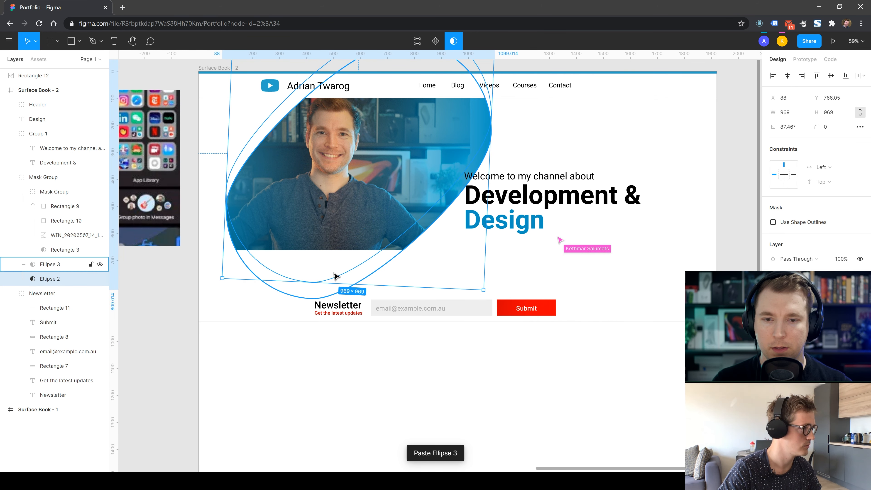
{"action": "left_click", "coordinate": [324, 298]}
{"action": "mouse_move", "coordinate": [312, 291]}
{"action": "left_mouse_down"}
{"action": "mouse_move", "coordinate": [378, 301]}
{"action": "mouse_move", "coordinate": [306, 287]}
{"action": "left_mouse_up"}
{"action": "key", "text": "ctrl+z"}
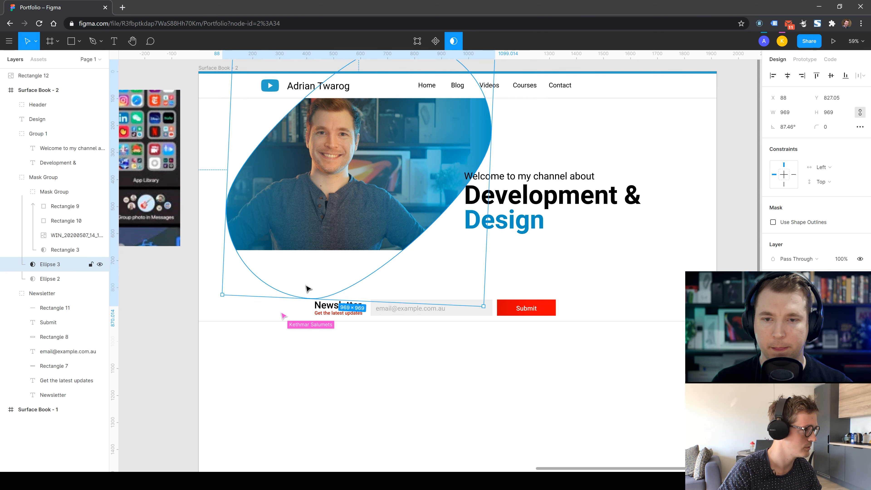
- Cut Ellipse 2 out of the outer Mask Group
{"action": "left_click", "coordinate": [49, 279]}
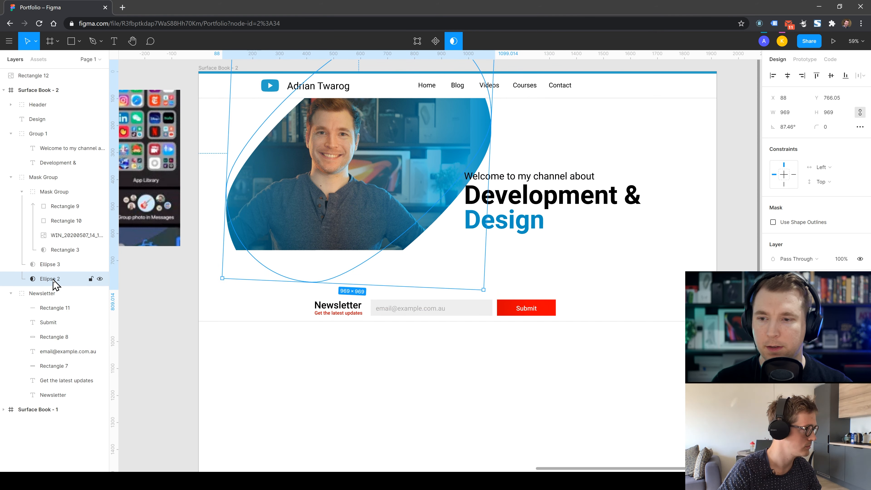
{"action": "right_click", "coordinate": [49, 283]}
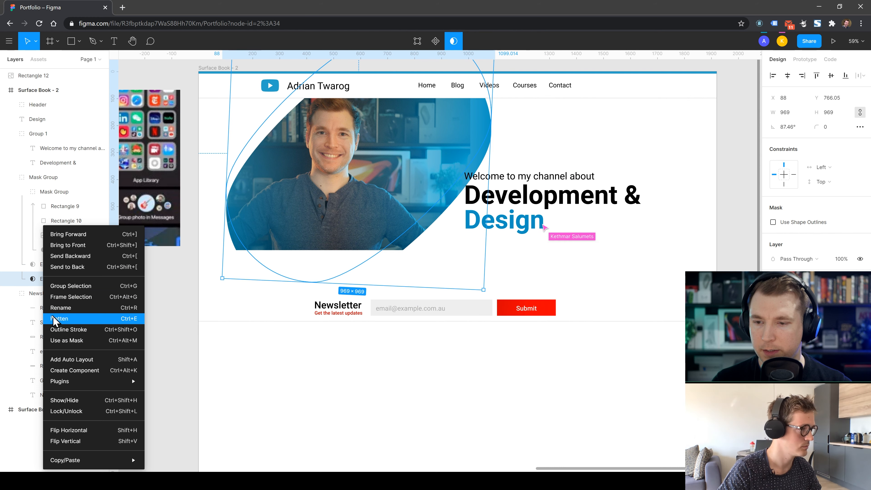
{"action": "left_click", "coordinate": [37, 283]}
{"action": "key", "text": "ctrl+x"}
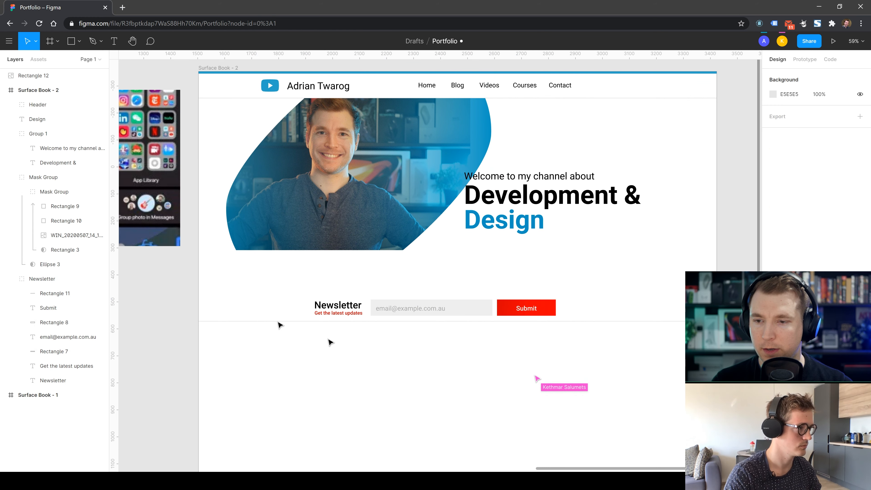
- Paste Ellipse 2 directly into the Surface Book - 2 frame, then delete that pasted ellipse
{"action": "left_click", "coordinate": [48, 90]}
{"action": "key", "text": "ctrl+v"}
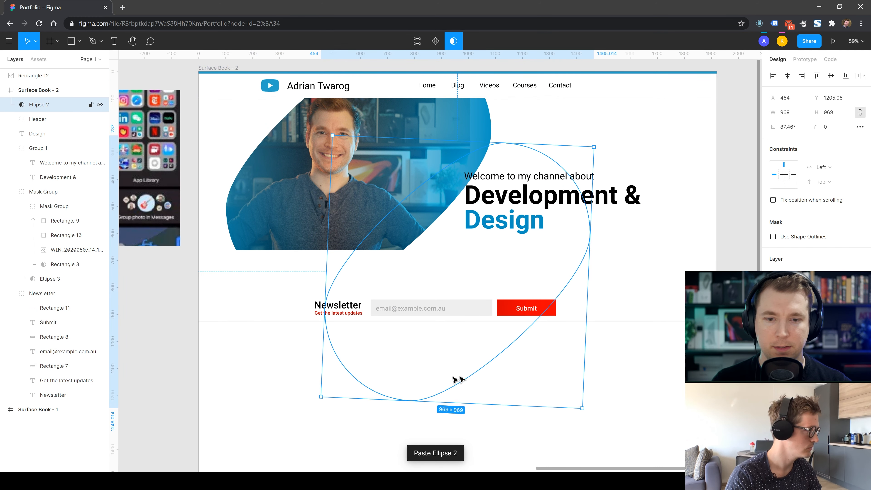
{"action": "left_click_drag", "start_coordinate": [458, 379], "coordinate": [373, 372]}
{"action": "key", "text": "Delete"}
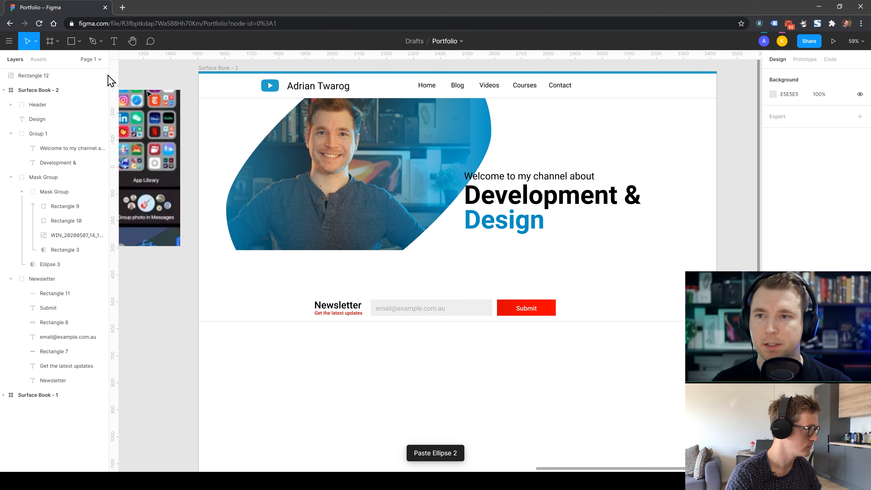
{"action": "left_click", "coordinate": [79, 41]}
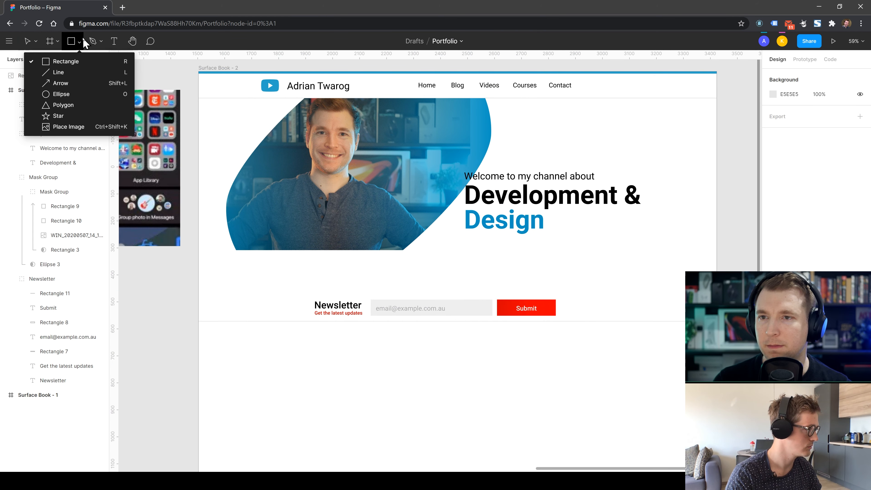
{"action": "left_click", "coordinate": [71, 96]}
{"action": "left_click_drag", "start_coordinate": [240, 156], "coordinate": [360, 292]}
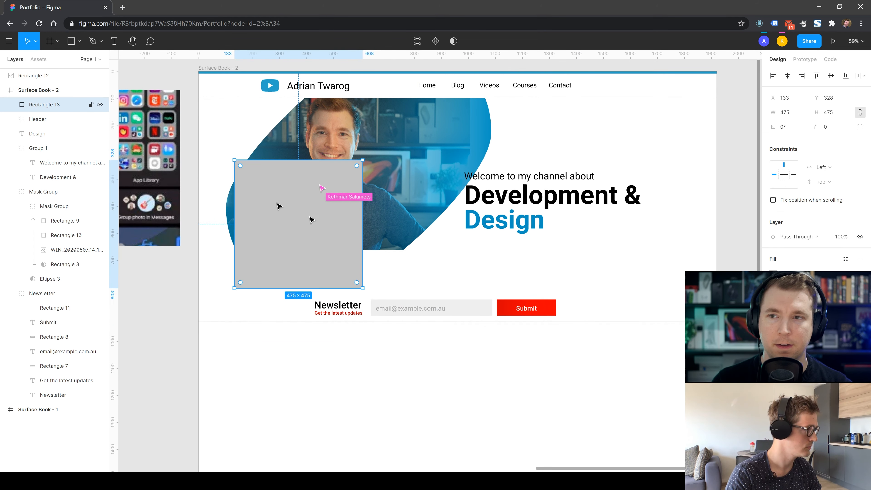
{"action": "key", "text": "Delete"}
- Draw a circle about 588 × 588 over the portrait's lower part and move it down to about X 198, Y 443
{"action": "left_click", "coordinate": [79, 41]}
{"action": "left_click", "coordinate": [76, 95]}
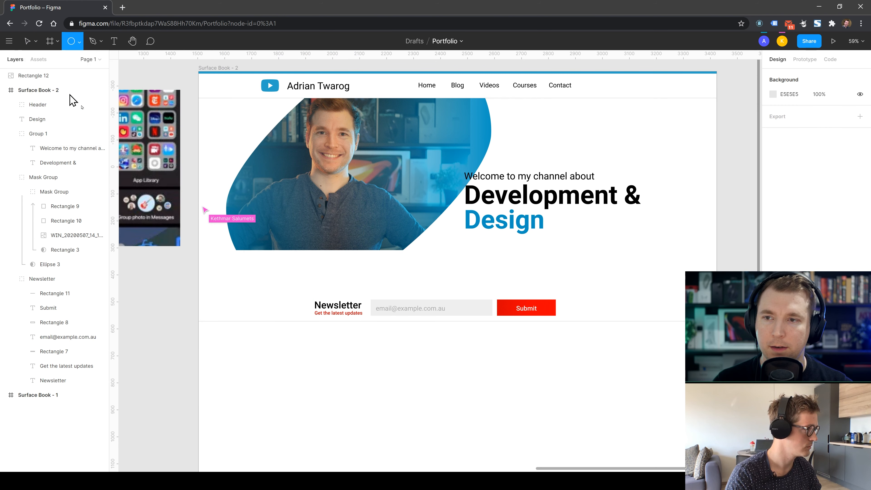
{"action": "left_click_drag", "start_coordinate": [236, 160], "coordinate": [394, 307]}
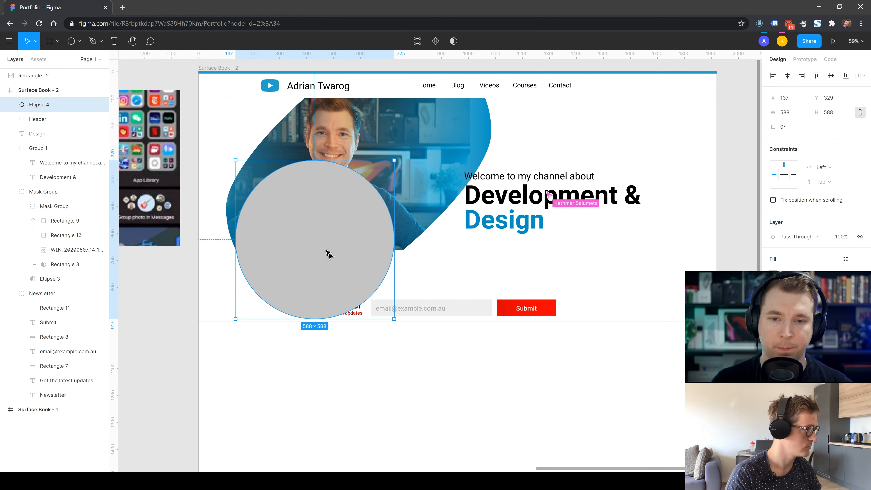
{"action": "left_click_drag", "start_coordinate": [329, 253], "coordinate": [340, 285]}
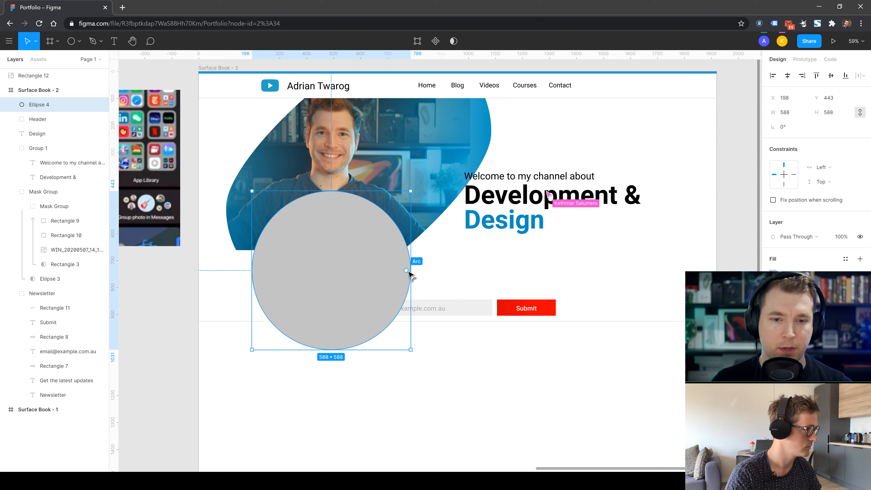
{"action": "left_click_drag", "start_coordinate": [397, 277], "coordinate": [372, 264]}
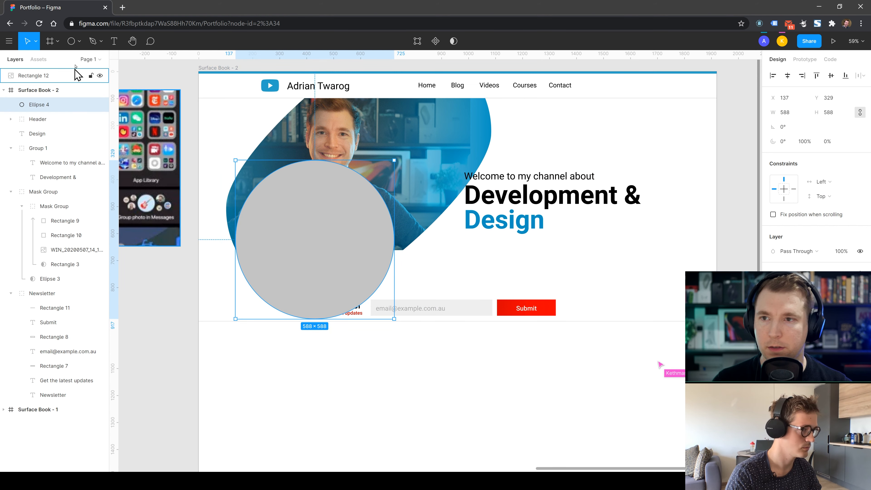
{"action": "key", "text": "ctrl+z"}
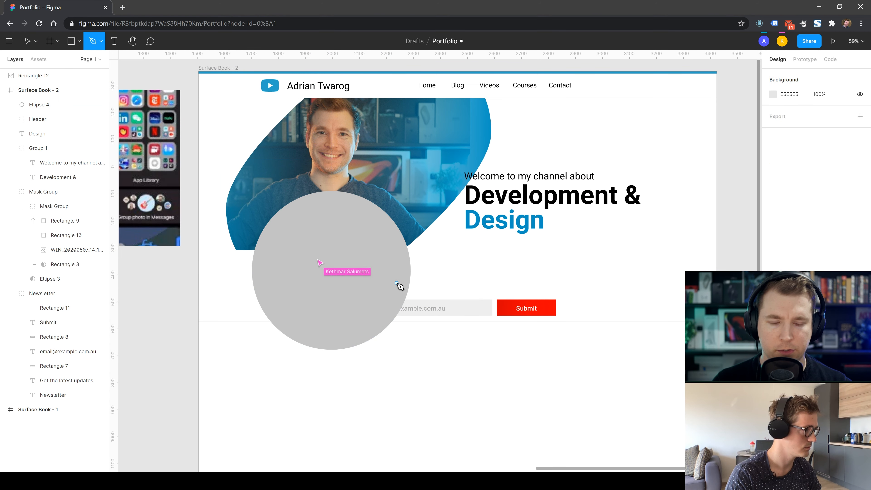
- Try to stretch the grey circle to about 1354 × 588 by pulling its right anchor point outward
{"action": "left_click", "coordinate": [408, 280]}
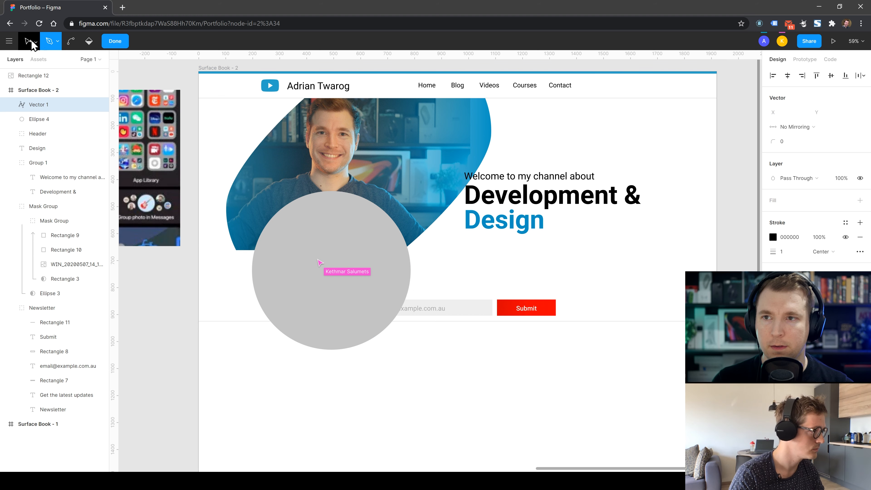
{"action": "double_click", "coordinate": [384, 292]}
{"action": "double_click", "coordinate": [397, 284]}
{"action": "left_click_drag", "start_coordinate": [410, 271], "coordinate": [648, 291]}
{"action": "key", "text": "Escape"}
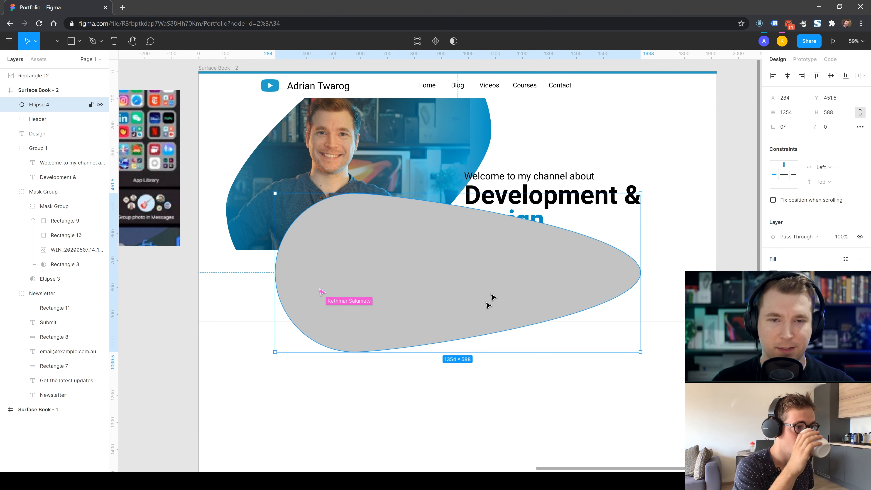
{"action": "key", "text": "ctrl+z"}
{"action": "key", "text": "ctrl+z"}
{"action": "key", "text": "ctrl+z"}
{"action": "key", "text": "ctrl+z"}
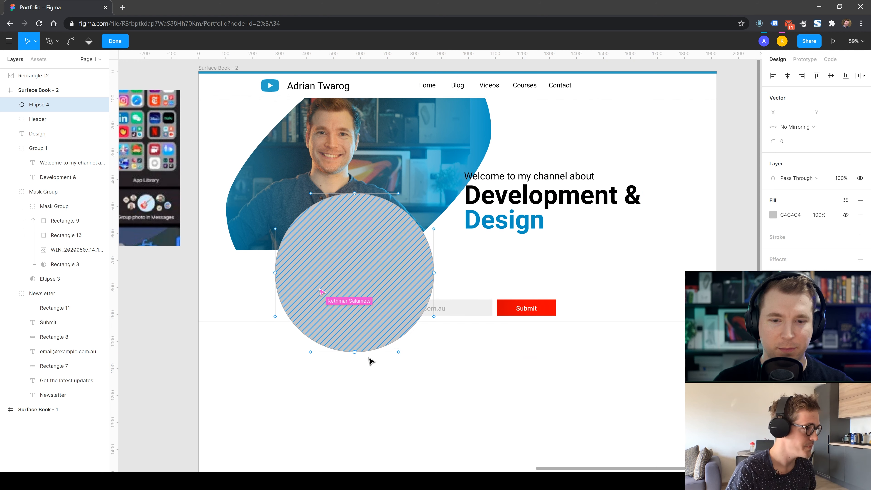
- Pull the circle's right and bottom anchor points diagonally down into an elongated shape about 945 × 945, and rotate it by 90°
{"action": "left_click", "coordinate": [354, 352]}
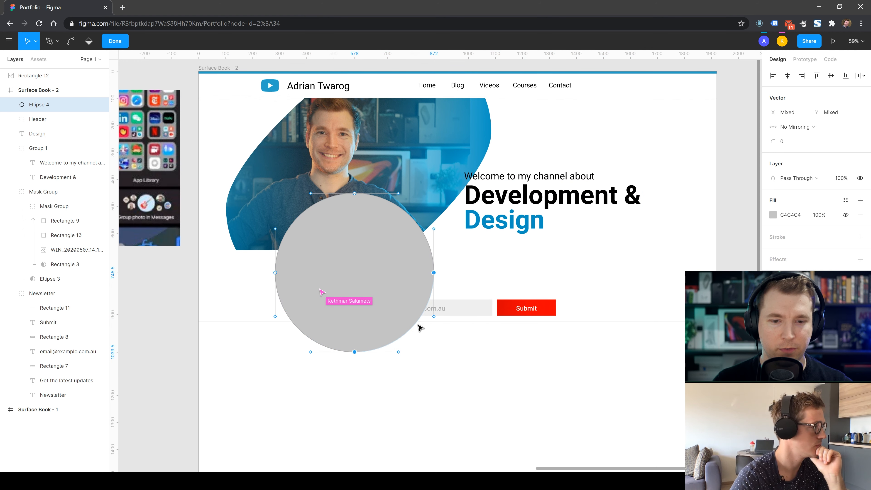
{"action": "left_click_drag", "start_coordinate": [420, 328], "coordinate": [528, 411]}
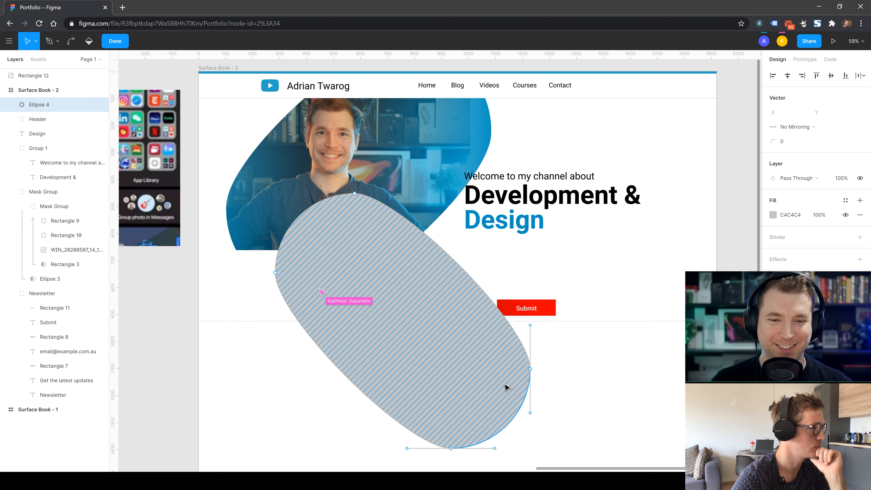
{"action": "key", "text": "ctrl+t"}
{"action": "key", "text": "ctrl+w"}
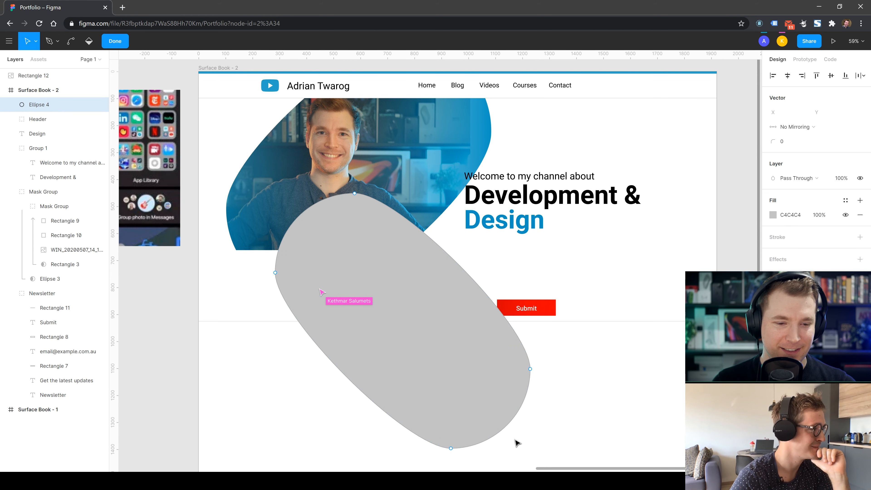
{"action": "key", "text": "Escape"}
{"action": "left_click_drag", "start_coordinate": [535, 452], "coordinate": [478, 255]}
{"action": "left_click_drag", "start_coordinate": [431, 339], "coordinate": [563, 353]}
- Move the Ellipse 3 mask up to about X 98, Y 647 so its rounded lower edge shapes the portrait
{"action": "left_click", "coordinate": [345, 215]}
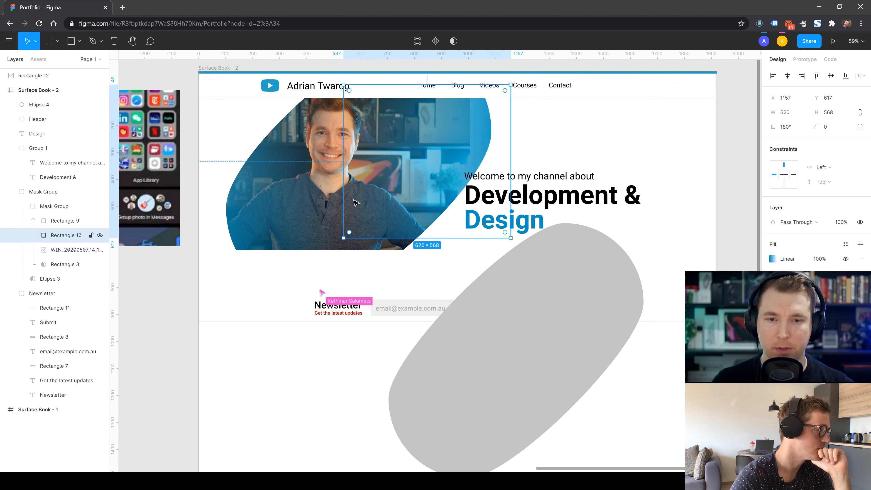
{"action": "left_click", "coordinate": [51, 278]}
{"action": "left_click_drag", "start_coordinate": [315, 233], "coordinate": [324, 185]}
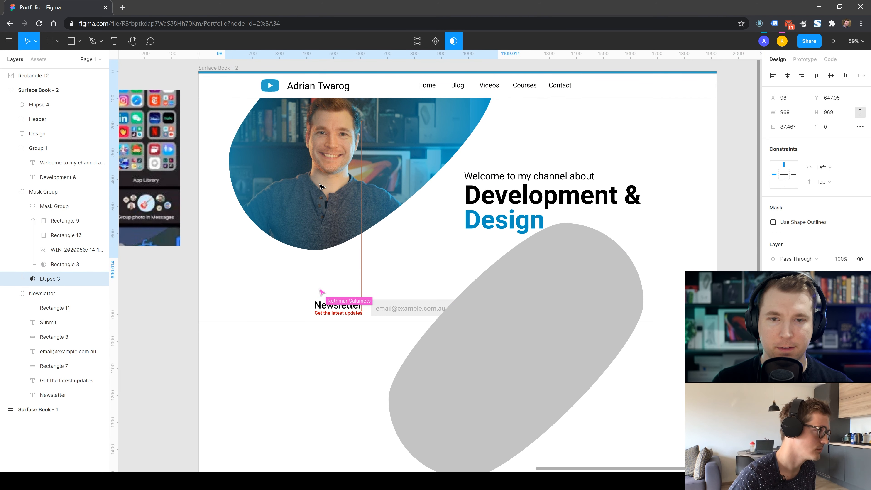
- Move the grey Ellipse 4 over the portrait to about X 131, Y 819 and place it below the outer Mask Group in the layer order
{"action": "left_click", "coordinate": [526, 399]}
{"action": "left_click_drag", "start_coordinate": [525, 398], "coordinate": [369, 226]}
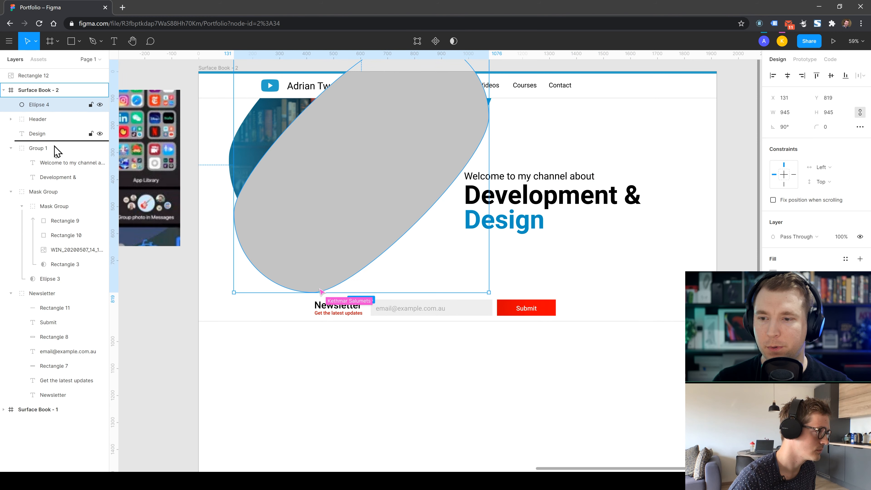
{"action": "left_click_drag", "start_coordinate": [55, 284], "coordinate": [54, 289]}
- Enlarge Ellipse 4 to about 1072 × 1072 and position it at about X 43, Y 635 behind the portrait
{"action": "mouse_move", "coordinate": [288, 269]}
{"action": "left_mouse_down"}
{"action": "mouse_move", "coordinate": [279, 253]}
{"action": "mouse_move", "coordinate": [292, 254]}
{"action": "left_mouse_up"}
{"action": "left_click_drag", "start_coordinate": [493, 267], "coordinate": [527, 292]}
{"action": "left_click_drag", "start_coordinate": [369, 266], "coordinate": [342, 211]}
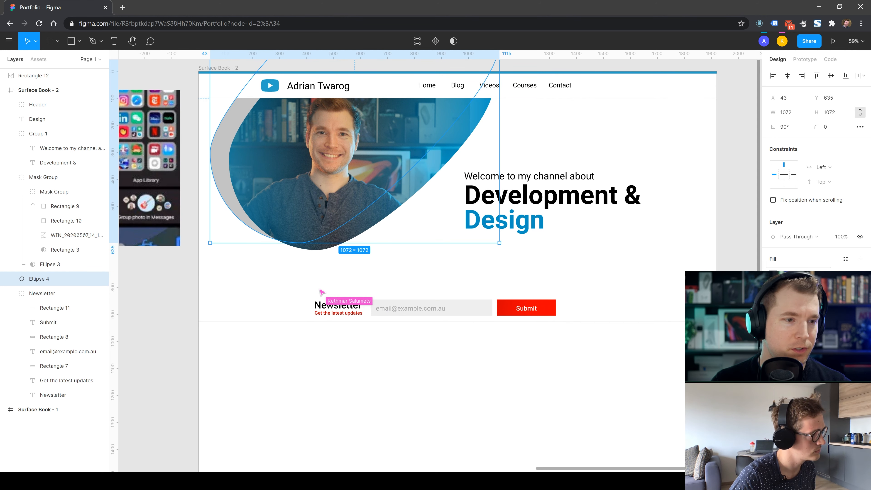
- Replace Ellipse 4's grey fill with the blue sampled from the header's play logo
{"action": "left_click", "coordinate": [773, 274]}
{"action": "left_click", "coordinate": [664, 372]}
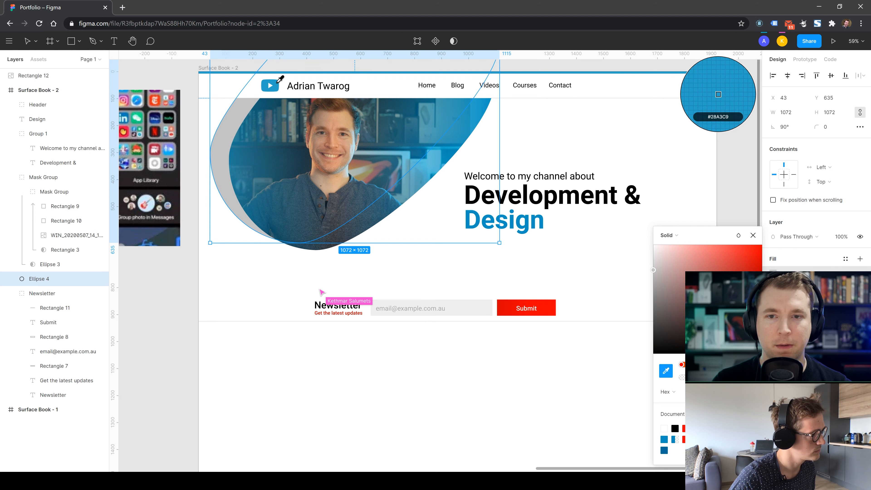
{"action": "left_click", "coordinate": [277, 85]}
{"action": "left_click", "coordinate": [461, 457]}
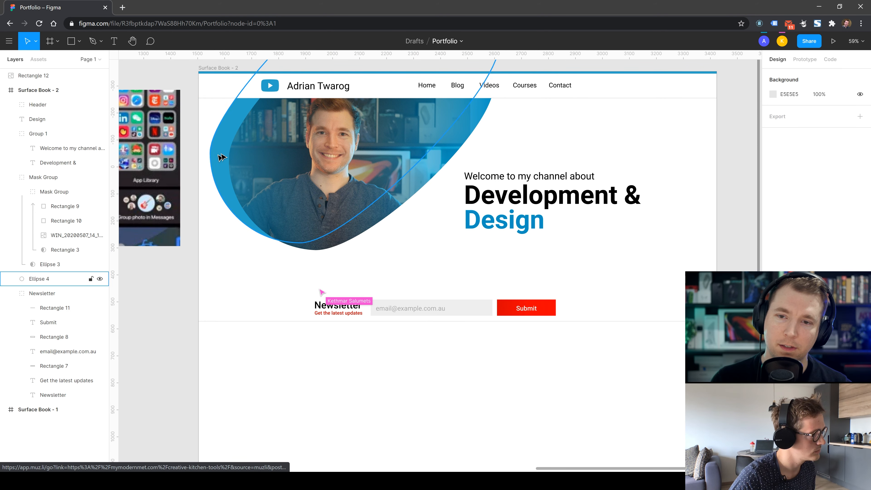
- Move Ellipse 4 rightward behind the portrait so a narrow blue rim follows the photo's lower curve
{"action": "left_click", "coordinate": [221, 166]}
{"action": "left_click_drag", "start_coordinate": [224, 164], "coordinate": [233, 172]}
{"action": "left_click_drag", "start_coordinate": [518, 222], "coordinate": [524, 221]}
{"action": "left_click", "coordinate": [309, 247]}
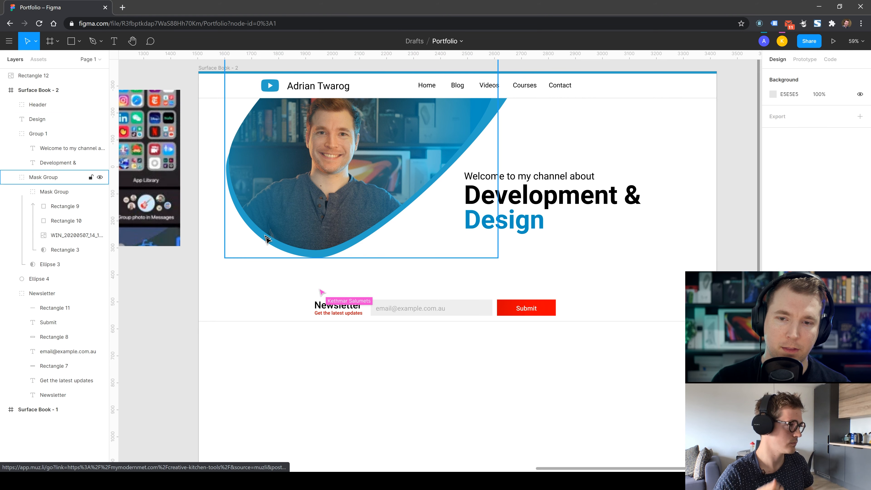
{"action": "left_click_drag", "start_coordinate": [307, 255], "coordinate": [301, 246]}
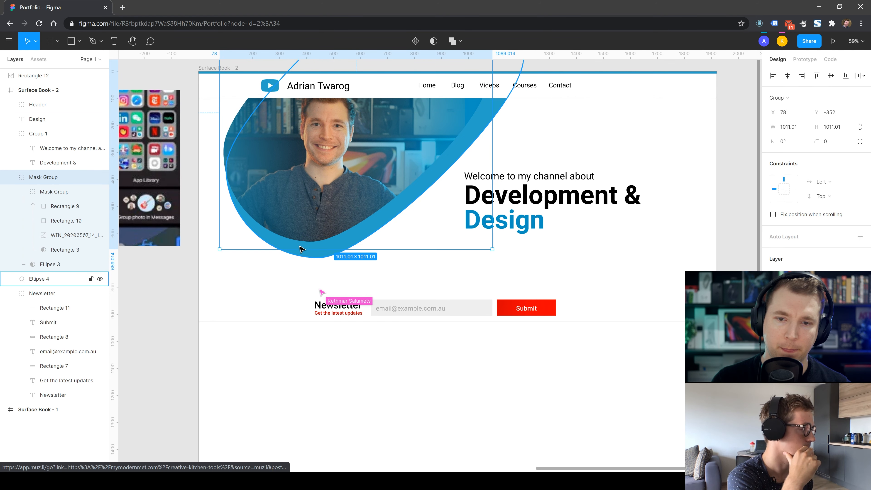
{"action": "key", "text": "ctrl+z"}
{"action": "left_click", "coordinate": [327, 270]}
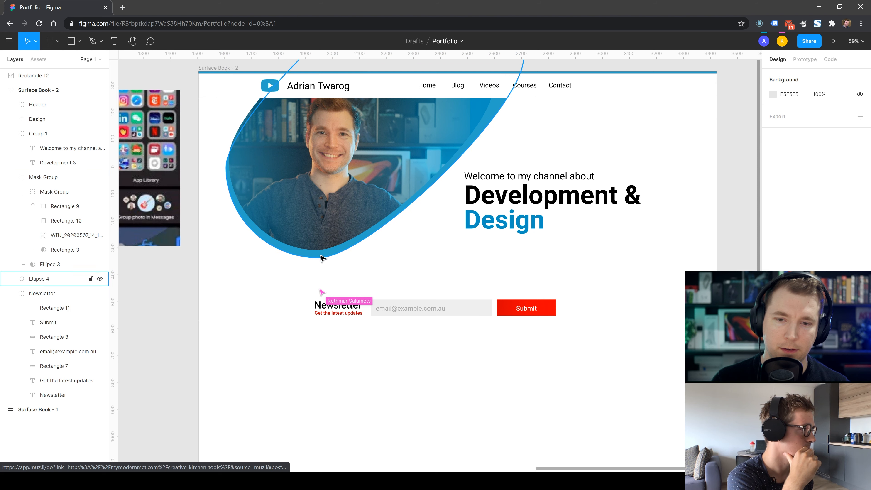
- Move Ellipse 4 to about X 113, Y 712 and shift the portrait's outer Mask Group slightly right and down over it
{"action": "left_click", "coordinate": [323, 254]}
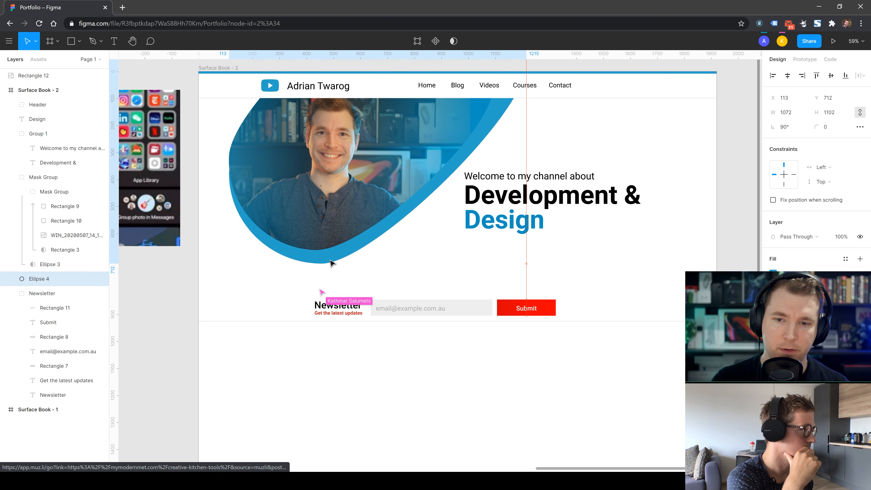
{"action": "left_click", "coordinate": [387, 397]}
{"action": "left_click", "coordinate": [437, 186]}
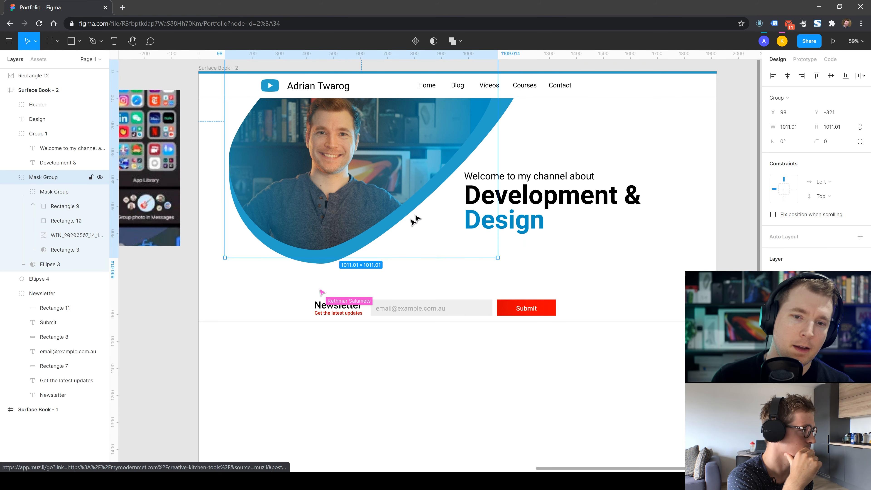
{"action": "left_click_drag", "start_coordinate": [355, 248], "coordinate": [354, 228]}
{"action": "left_click", "coordinate": [379, 374]}
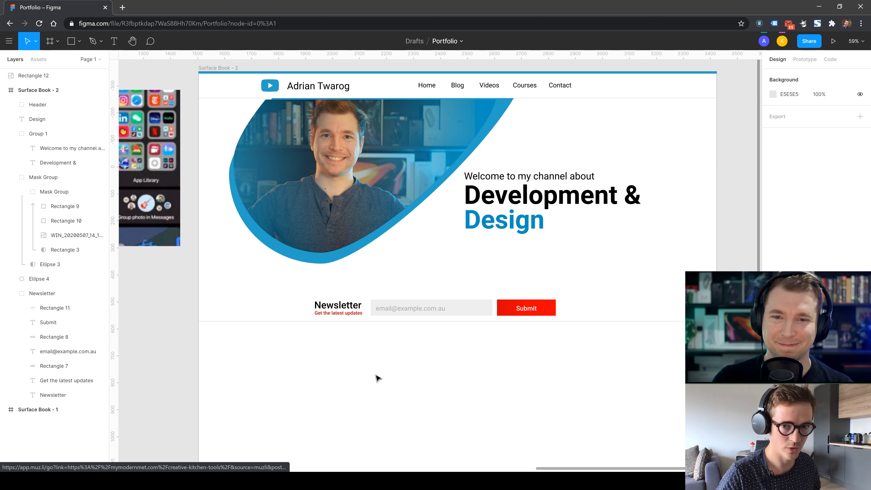
- Move the portrait's Mask Group and Ellipse 4 together leftward, placing Ellipse 4 at about X 29, Y 694
{"action": "double_click", "coordinate": [241, 237]}
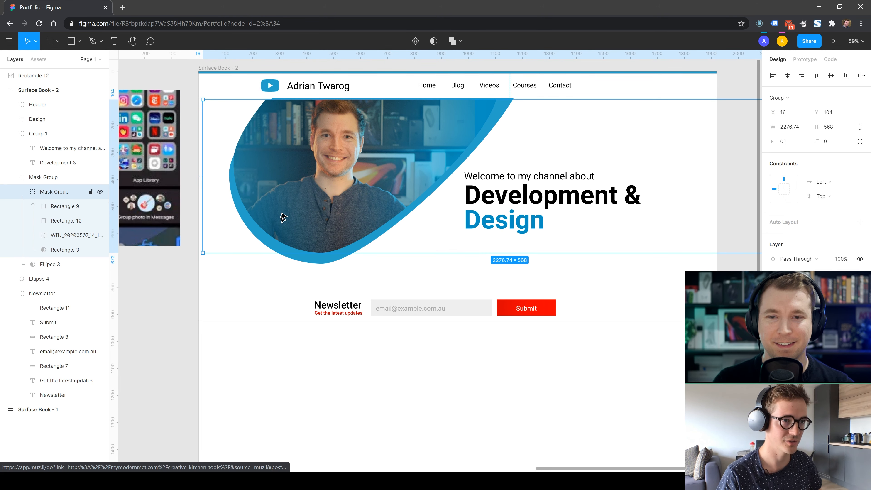
{"action": "left_click", "coordinate": [306, 377]}
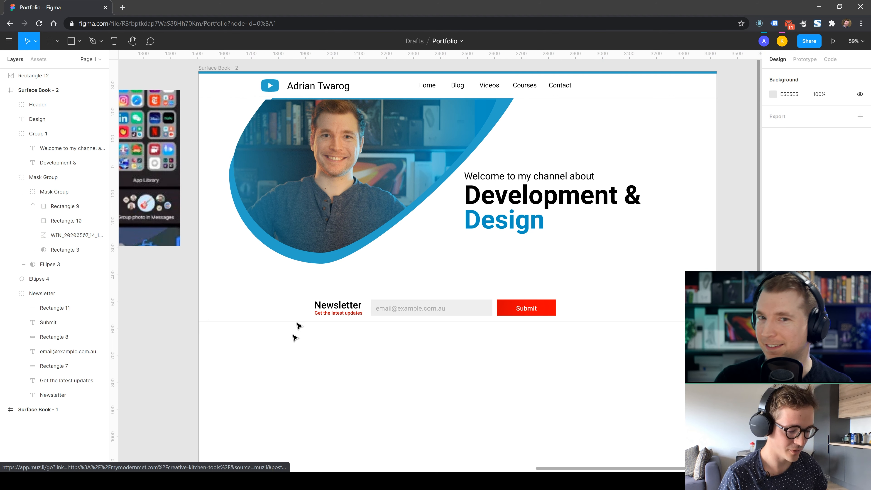
{"action": "left_click_drag", "start_coordinate": [373, 290], "coordinate": [281, 194]}
{"action": "left_click_drag", "start_coordinate": [324, 231], "coordinate": [303, 232]}
{"action": "left_click", "coordinate": [312, 378]}
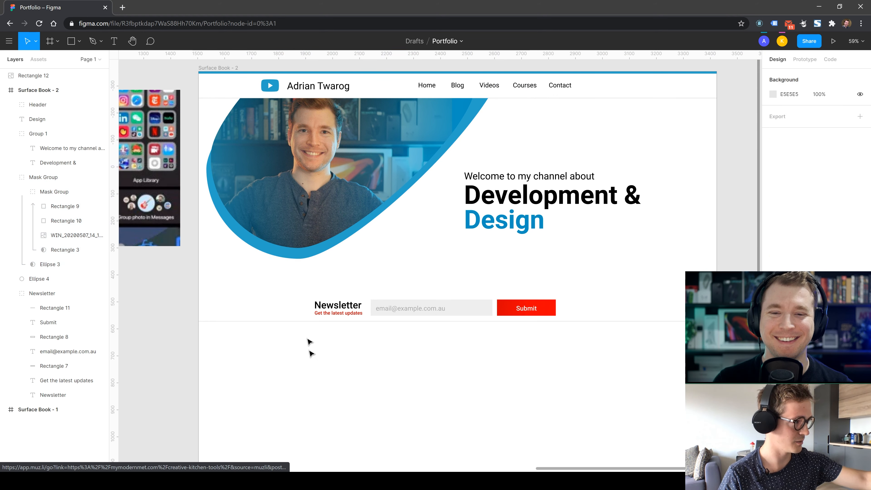
- Move Ellipse 4 alone to about X 8, Y 713 so its blue rim is thicker along the portrait's lower-left curve
{"action": "left_click", "coordinate": [289, 256]}
{"action": "left_click", "coordinate": [296, 268]}
{"action": "left_click", "coordinate": [298, 255]}
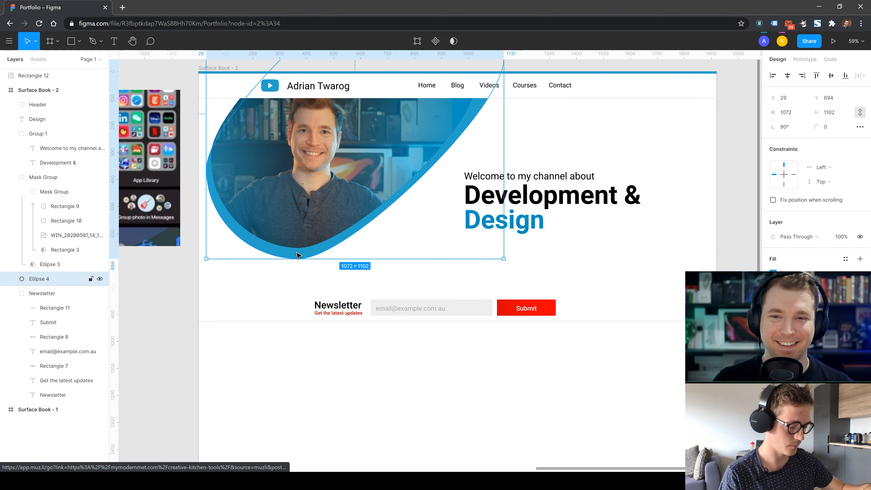
{"action": "mouse_move", "coordinate": [298, 255]}
{"action": "left_mouse_down"}
{"action": "mouse_move", "coordinate": [308, 256]}
{"action": "mouse_move", "coordinate": [282, 255]}
{"action": "left_mouse_up"}
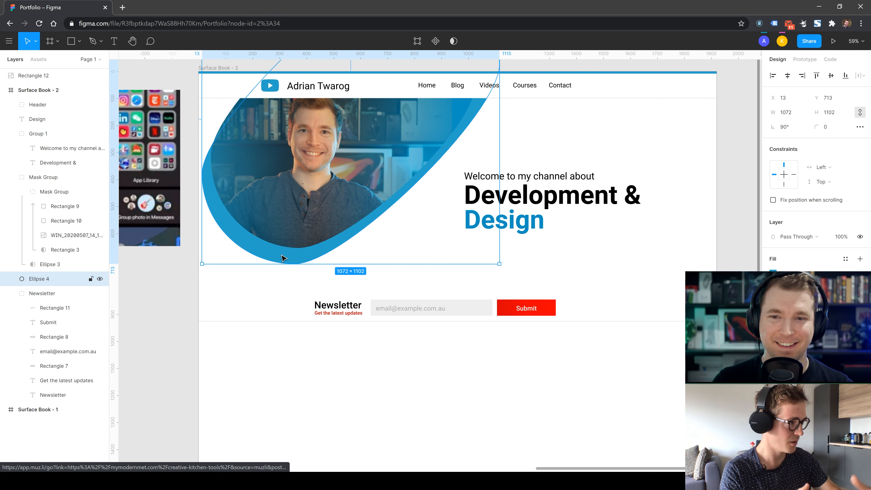
{"action": "key", "text": "Left"}
{"action": "key", "text": "Left"}
{"action": "key", "text": "Left"}
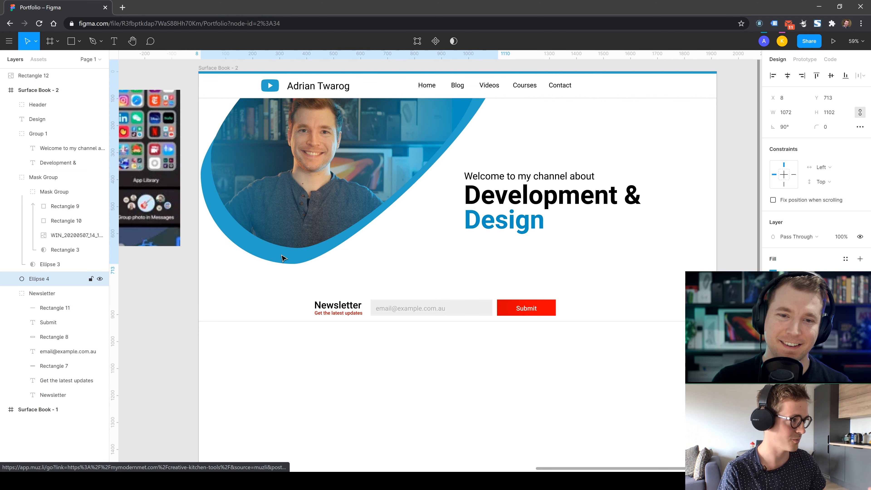
- Duplicate Ellipse 4 and place the copy lower and further right, at about X 53, Y 770
{"action": "left_click", "coordinate": [293, 265]}
{"action": "left_click_drag", "start_coordinate": [293, 259], "coordinate": [288, 276]}
{"action": "left_click", "coordinate": [362, 403]}
{"action": "key", "text": "ctrl+z"}
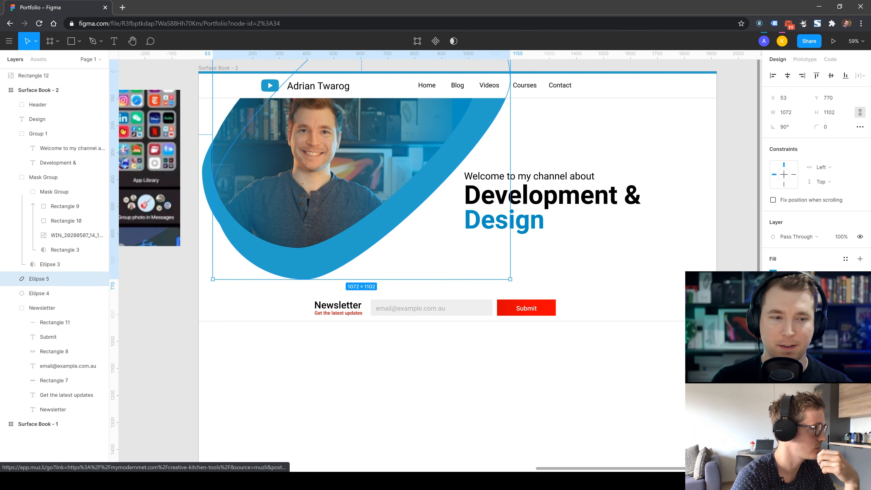
- Darken the Ellipse 5 copy's fill to a deep blue and place it below Ellipse 4 in the layer order
{"action": "left_click", "coordinate": [774, 274]}
{"action": "left_click_drag", "start_coordinate": [748, 266], "coordinate": [760, 294]}
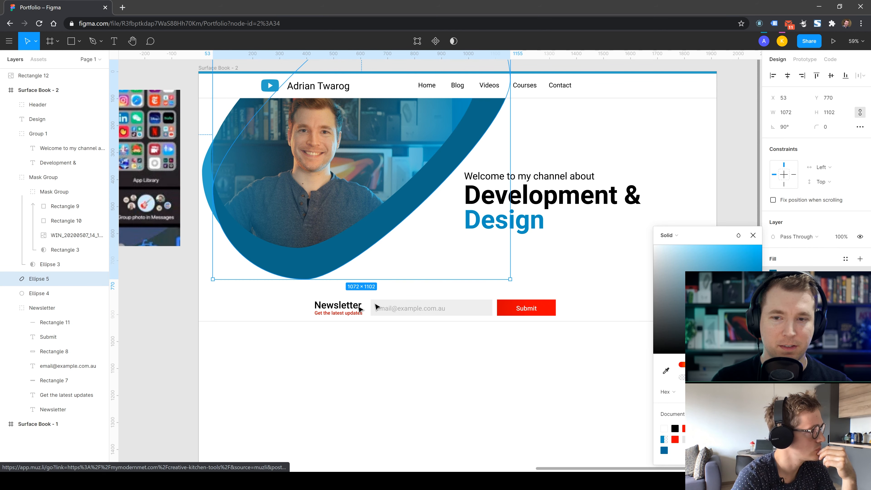
{"action": "left_click_drag", "start_coordinate": [51, 300], "coordinate": [52, 301]}
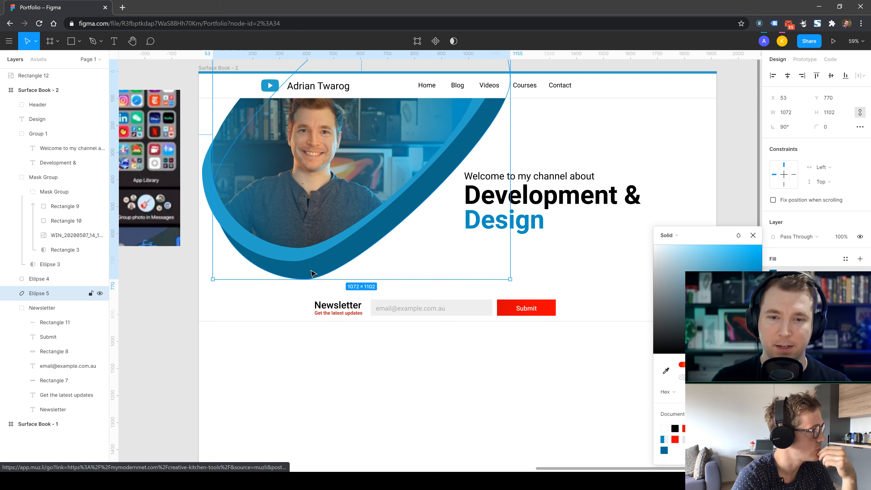
- Rotate Ellipse 5 to about 4.48°, shrink it to about 577 × 593 and place it behind the portrait at about X 31, Y 8
{"action": "left_click_drag", "start_coordinate": [312, 274], "coordinate": [410, 176]}
{"action": "left_click", "coordinate": [417, 418]}
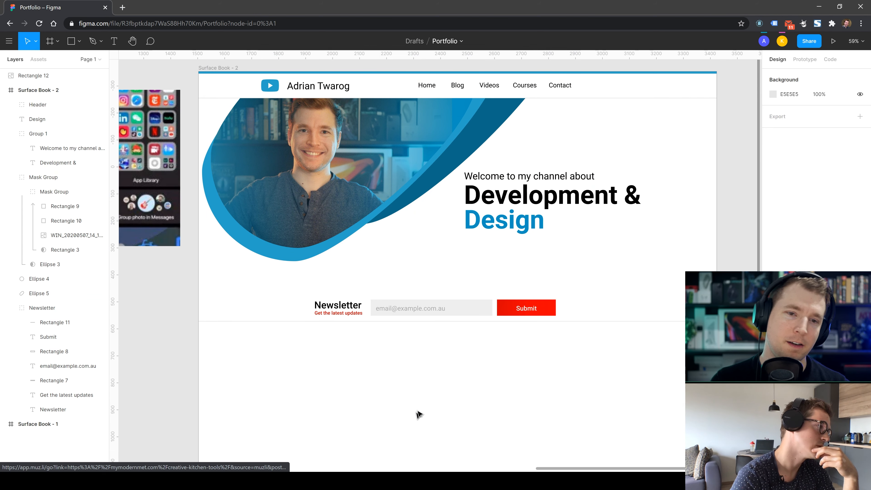
{"action": "left_click_drag", "start_coordinate": [510, 117], "coordinate": [531, 230]}
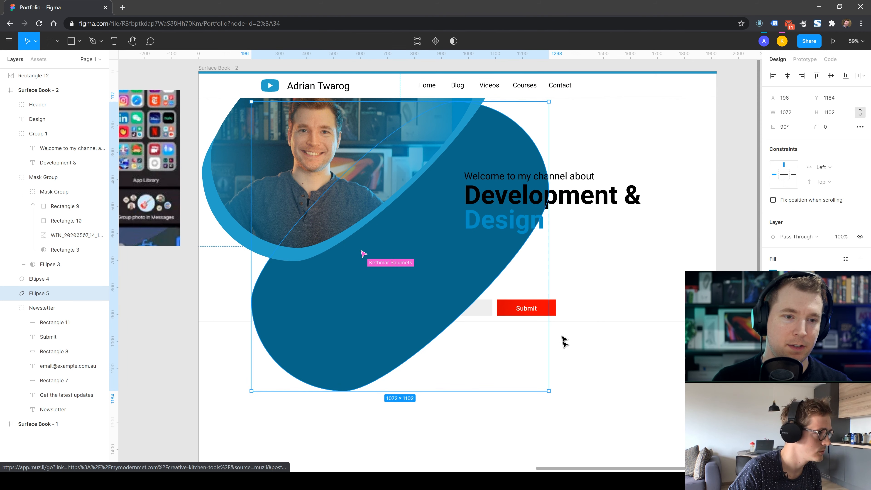
{"action": "left_click_drag", "start_coordinate": [551, 393], "coordinate": [298, 377]}
{"action": "left_click_drag", "start_coordinate": [483, 284], "coordinate": [510, 340]}
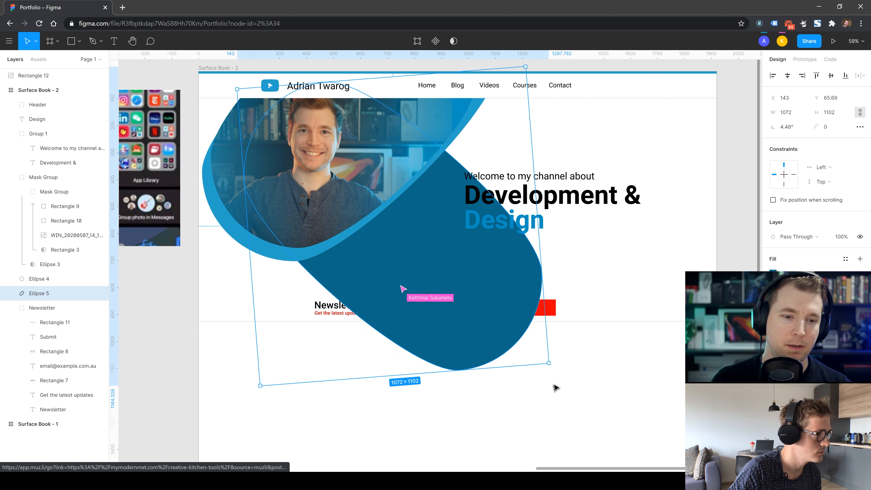
{"action": "left_click_drag", "start_coordinate": [548, 362], "coordinate": [357, 208]}
{"action": "left_click", "coordinate": [471, 405]}
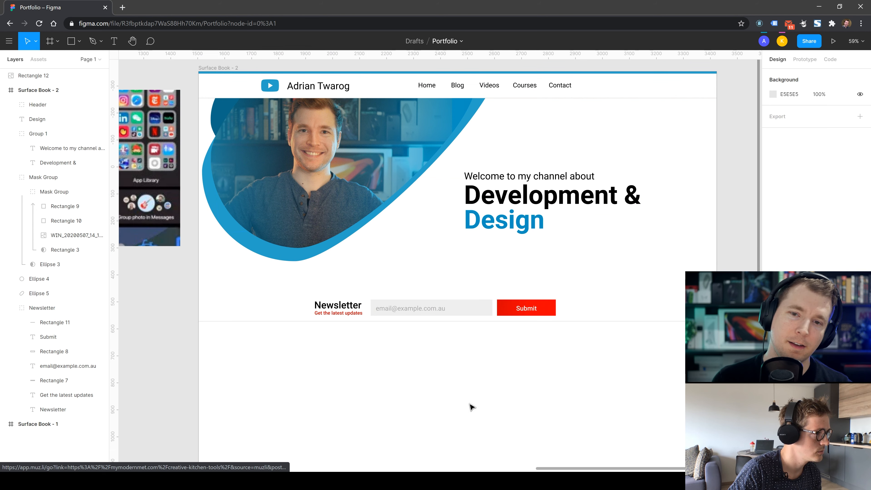
- Duplicate Ellipse 5 and place a shrunken copy of about 175 × 180 at about X 1664, Y 33 in the banner's upper-right corner
{"action": "left_click", "coordinate": [225, 120]}
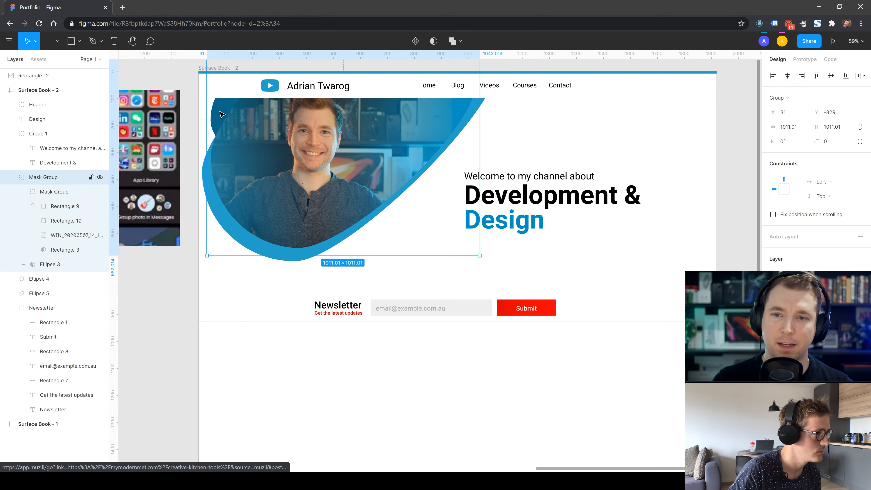
{"action": "double_click", "coordinate": [222, 116]}
{"action": "double_click", "coordinate": [222, 110]}
{"action": "left_click", "coordinate": [267, 386]}
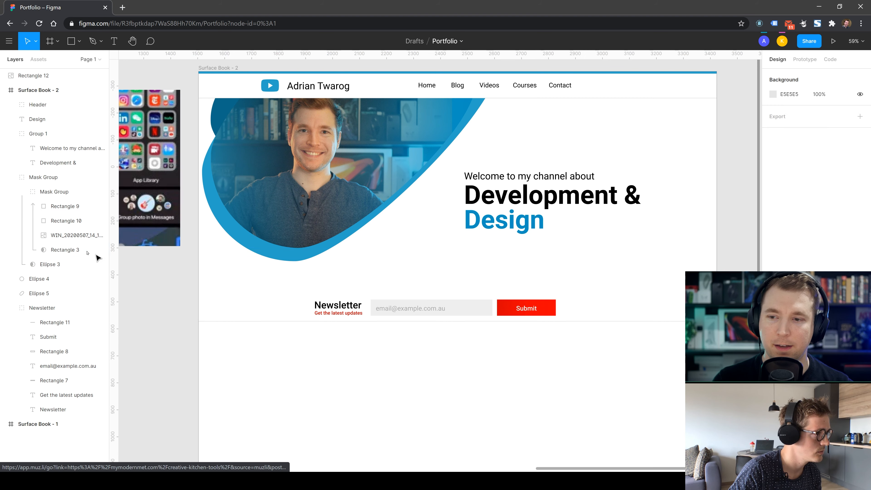
{"action": "left_click", "coordinate": [44, 295]}
{"action": "key", "text": "ctrl+c"}
{"action": "key", "text": "ctrl+v"}
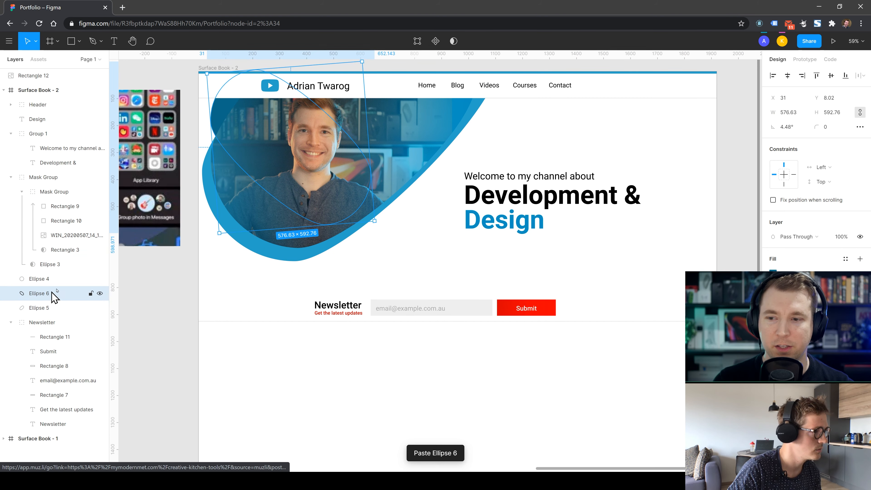
{"action": "left_click_drag", "start_coordinate": [369, 211], "coordinate": [668, 100]}
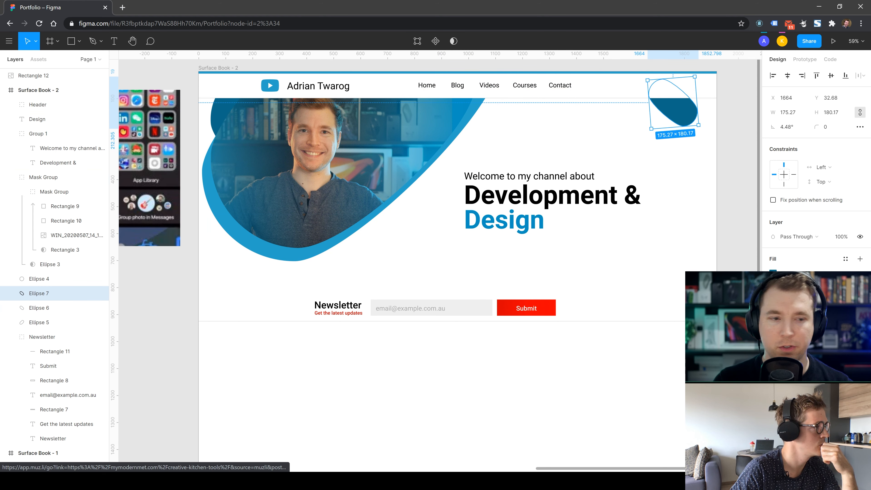
- Lighten the small corner ellipse's fill to a very pale blue
{"action": "left_click", "coordinate": [773, 274]}
{"action": "left_click_drag", "start_coordinate": [686, 261], "coordinate": [670, 249]}
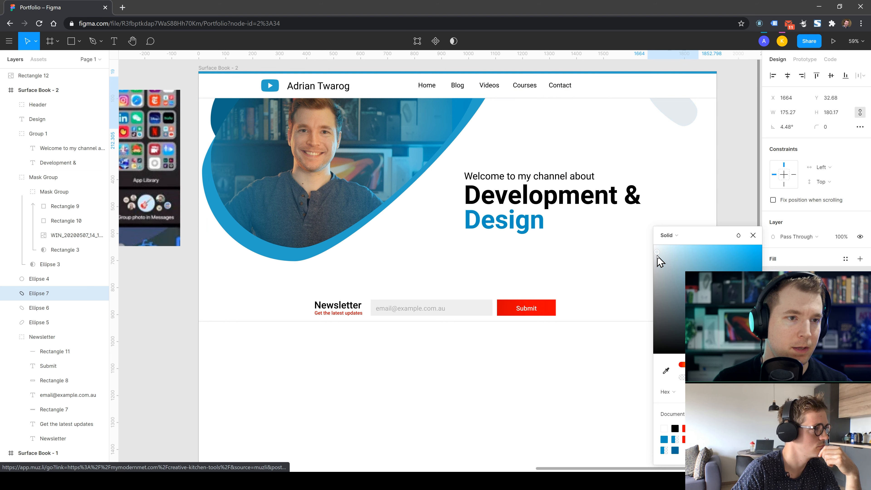
{"action": "left_click", "coordinate": [642, 164]}
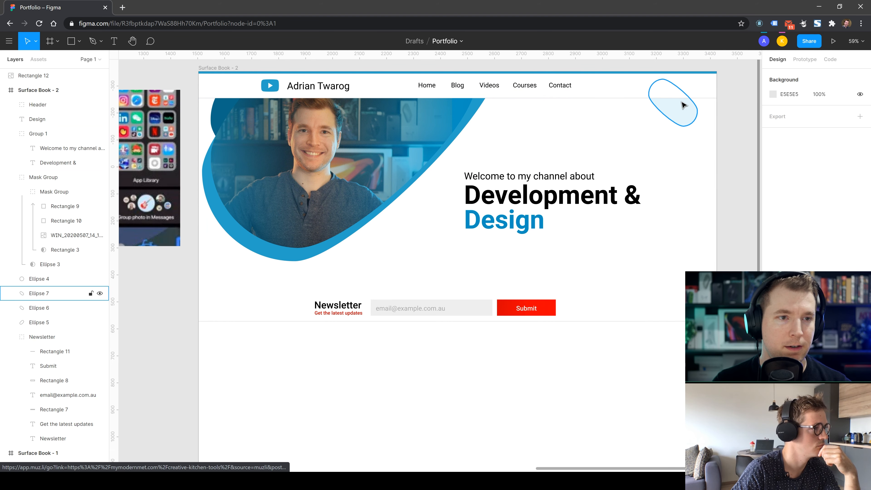
- Duplicate the pale corner ellipse, rotate the copy to 75° and give it a slightly deeper pale blue fill
{"action": "left_click_drag", "start_coordinate": [673, 111], "coordinate": [705, 142]}
{"action": "left_click_drag", "start_coordinate": [675, 165], "coordinate": [672, 126]}
{"action": "left_click", "coordinate": [773, 273]}
{"action": "left_click", "coordinate": [670, 250]}
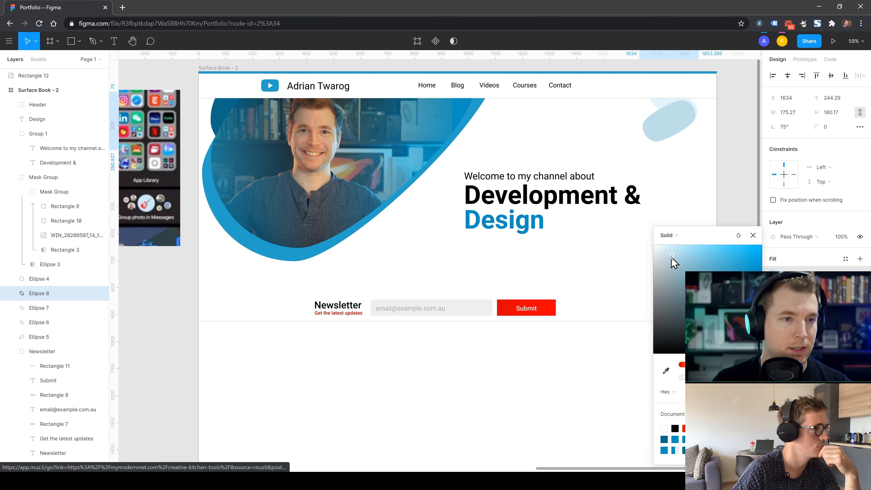
- Move the 75° pale ellipse below the corner ellipse so the frame's right edge cuts it off
{"action": "left_click_drag", "start_coordinate": [671, 122], "coordinate": [705, 143]}
{"action": "left_click", "coordinate": [634, 296]}
{"action": "left_click", "coordinate": [659, 406]}
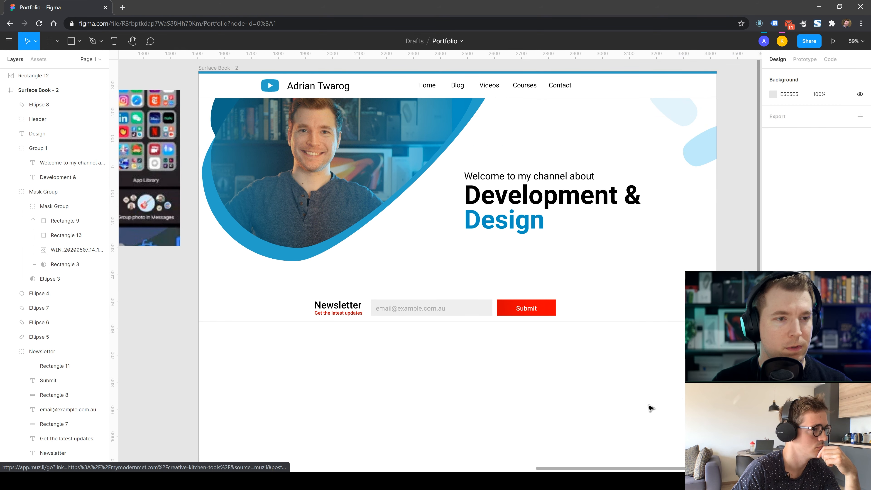
- Duplicate the pale right-edge ellipse as a small copy of about 69 × 71 at about X 1473, Y 226
{"action": "left_click", "coordinate": [702, 158]}
{"action": "left_click_drag", "start_coordinate": [677, 154], "coordinate": [599, 133]}
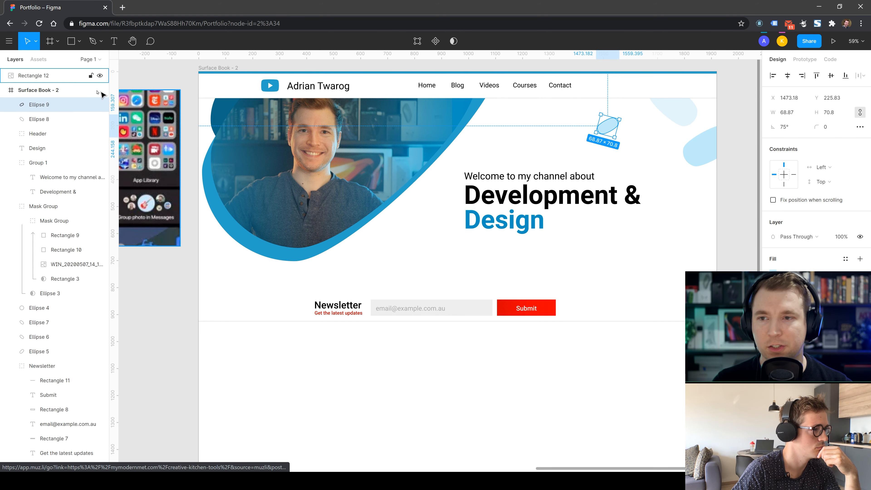
- Draw a 51 × 51 circle at about X 1648, Y 267 and fill it with the blue sampled from Ellipse 4
{"action": "left_click", "coordinate": [79, 41]}
{"action": "left_click", "coordinate": [69, 98]}
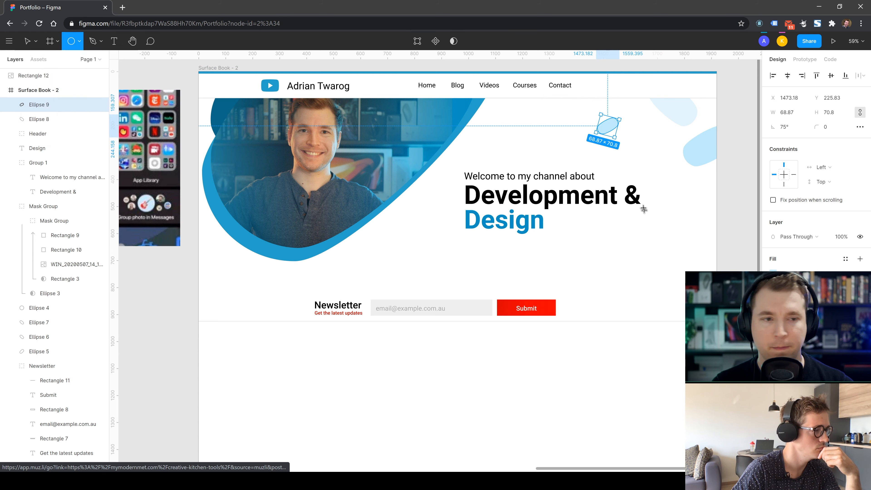
{"action": "left_click_drag", "start_coordinate": [643, 143], "coordinate": [657, 157]}
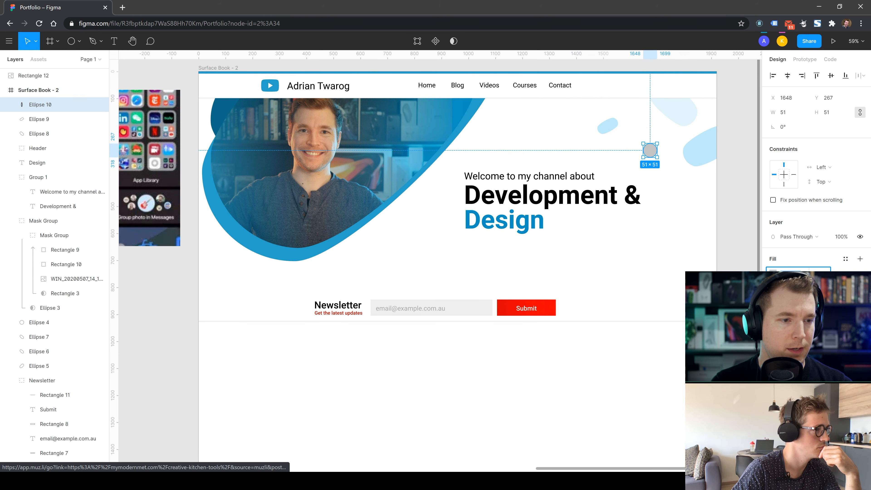
{"action": "left_click", "coordinate": [773, 270]}
{"action": "left_click", "coordinate": [667, 371]}
{"action": "left_click", "coordinate": [311, 252]}
{"action": "left_click", "coordinate": [430, 433]}
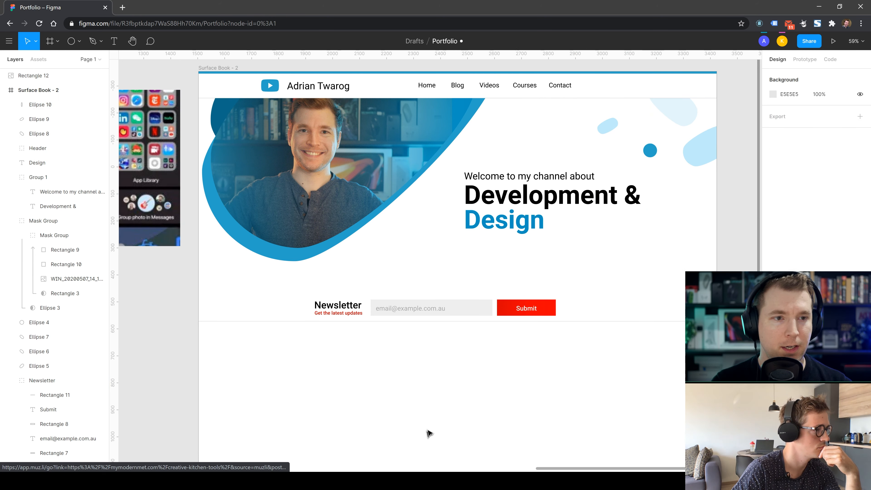
- Move the blue circle onto the corner ellipse, and place Ellipse 9 at about X 1825, Y 324 with a white fill
{"action": "left_click_drag", "start_coordinate": [650, 153], "coordinate": [681, 114]}
{"action": "left_click", "coordinate": [642, 164]}
{"action": "left_click_drag", "start_coordinate": [628, 129], "coordinate": [722, 157]}
{"action": "left_click", "coordinate": [774, 270]}
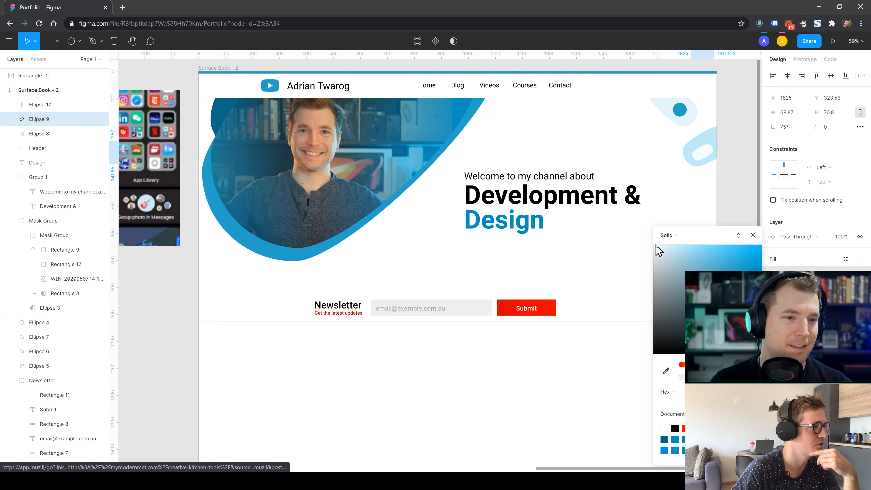
- Move Ellipse 9 off the right-edge ellipse, delete it, and reposition the blue circle beside the two pale ellipses
{"action": "left_click_drag", "start_coordinate": [706, 157], "coordinate": [605, 138]}
{"action": "key", "text": "Escape"}
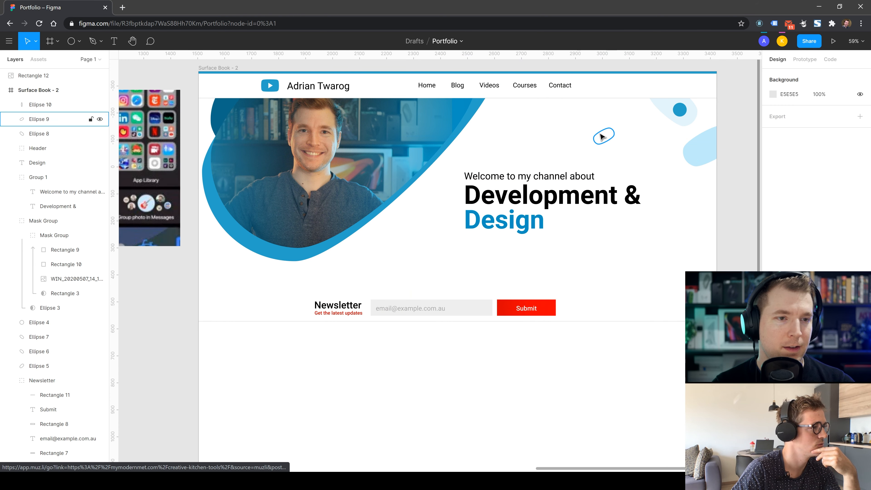
{"action": "left_click", "coordinate": [603, 137]}
{"action": "key", "text": "Delete"}
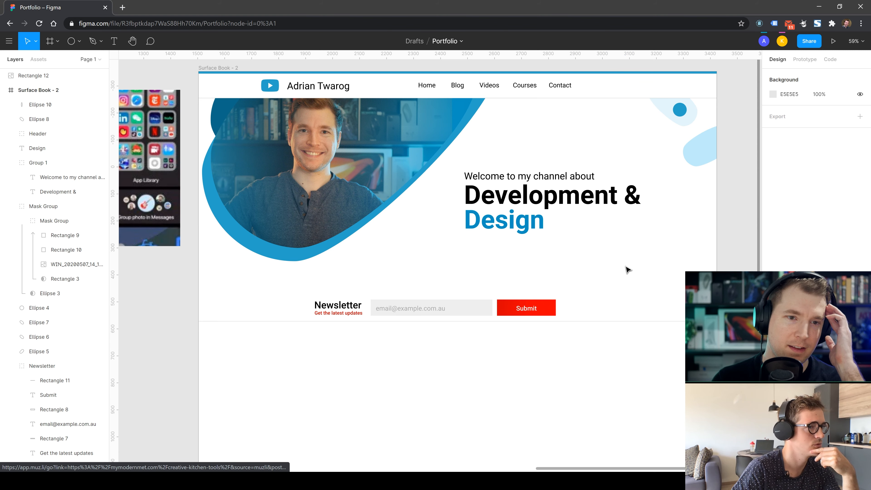
{"action": "left_click_drag", "start_coordinate": [676, 109], "coordinate": [663, 137]}
{"action": "left_click", "coordinate": [672, 204]}
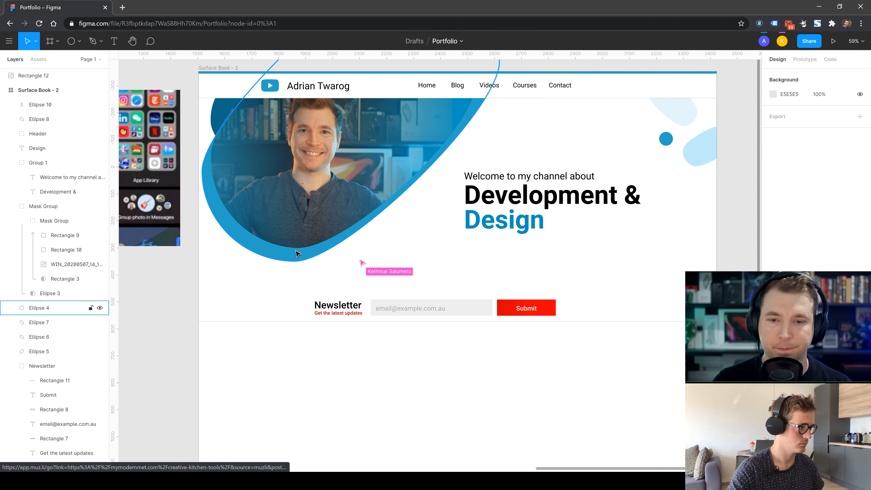
- Reposition Ellipse 4, the blue blob behind the portrait, to X 87, Y 682
{"action": "left_click_drag", "start_coordinate": [265, 250], "coordinate": [319, 210]}
{"action": "left_click", "coordinate": [492, 398]}
{"action": "left_click_drag", "start_coordinate": [481, 125], "coordinate": [424, 177]}
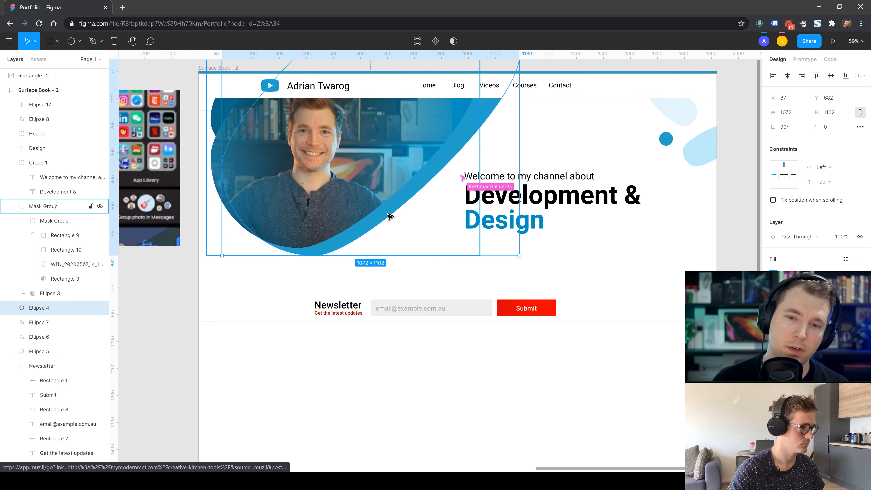
- Examine the portrait mask group's nested layers, including Rectangle 9, Rectangle 10, Rectangle 3 and the Ellipse 3 mask
{"action": "double_click", "coordinate": [239, 220]}
{"action": "left_click", "coordinate": [60, 235]}
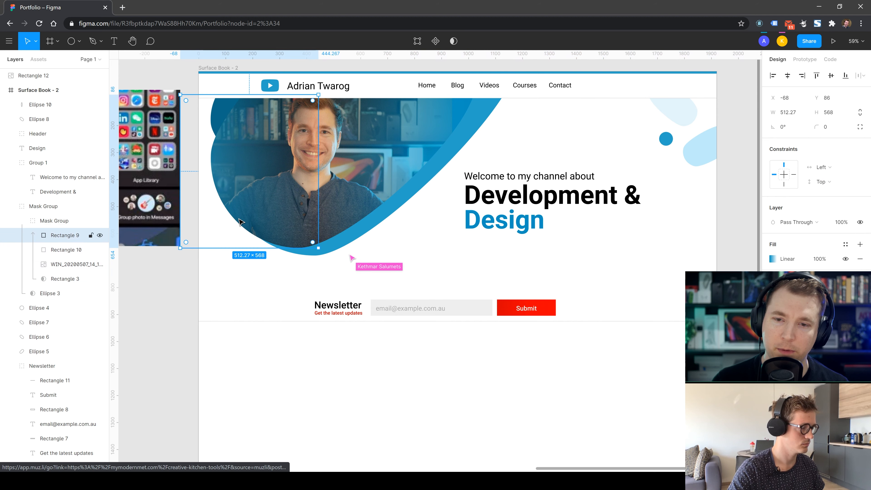
{"action": "left_click", "coordinate": [60, 250]}
{"action": "left_click", "coordinate": [59, 278]}
{"action": "left_click", "coordinate": [59, 293]}
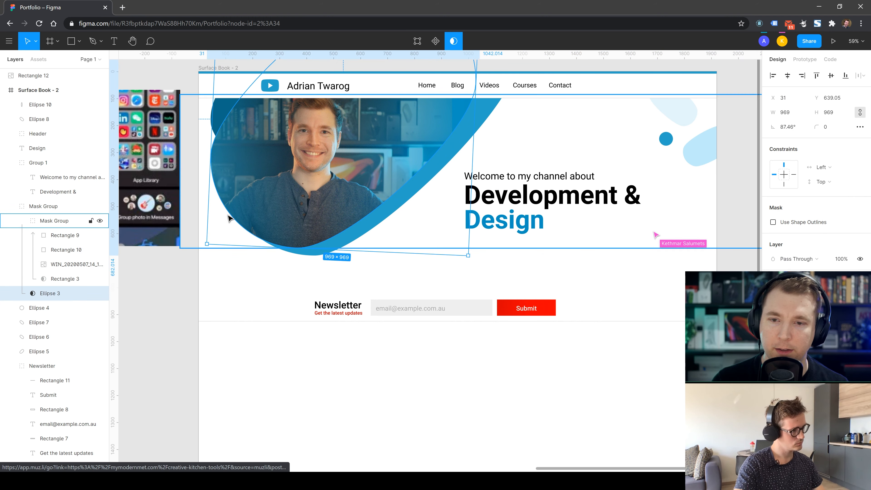
{"action": "left_click", "coordinate": [62, 235]}
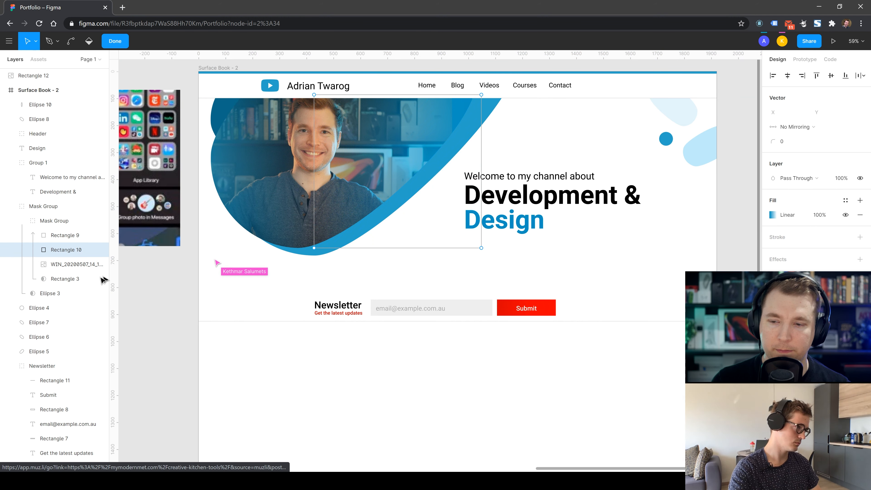
{"action": "left_click", "coordinate": [42, 294]}
{"action": "double_click", "coordinate": [239, 220]}
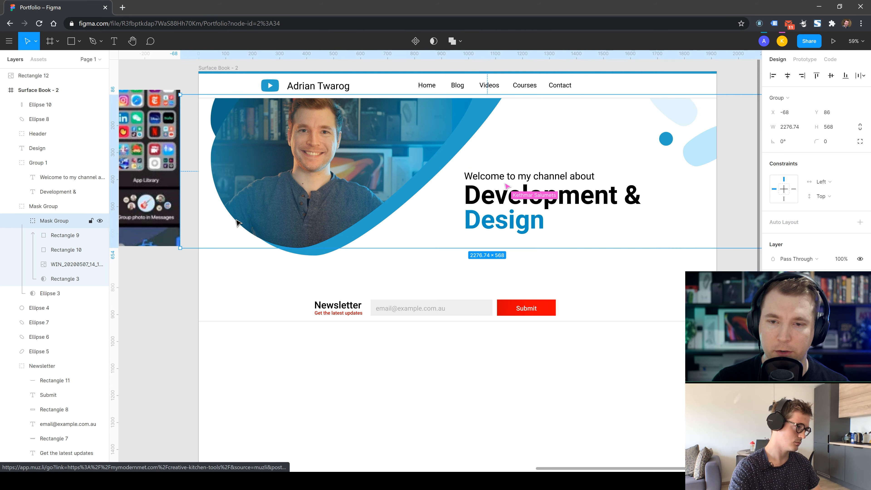
{"action": "left_click", "coordinate": [318, 373]}
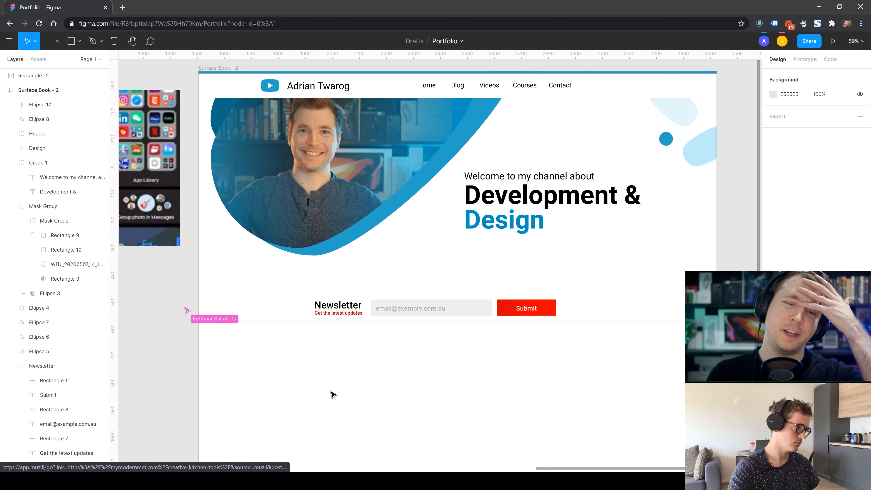
{"action": "double_click", "coordinate": [349, 234]}
{"action": "left_click", "coordinate": [349, 348]}
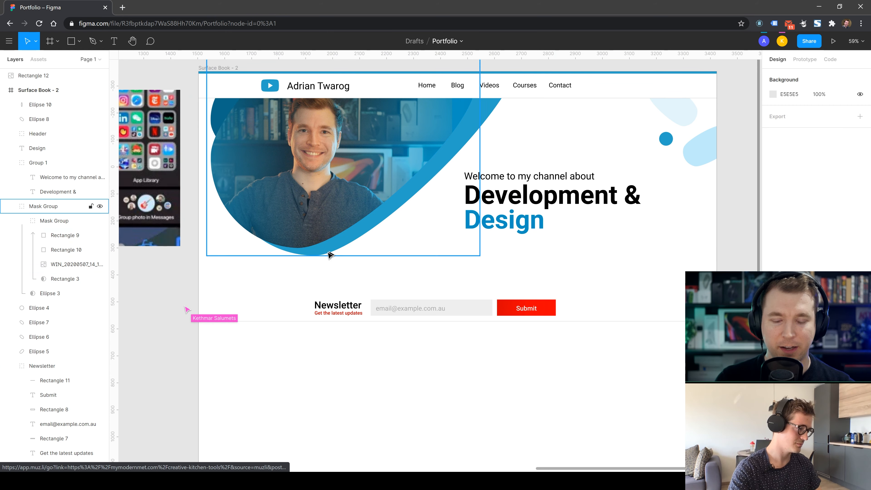
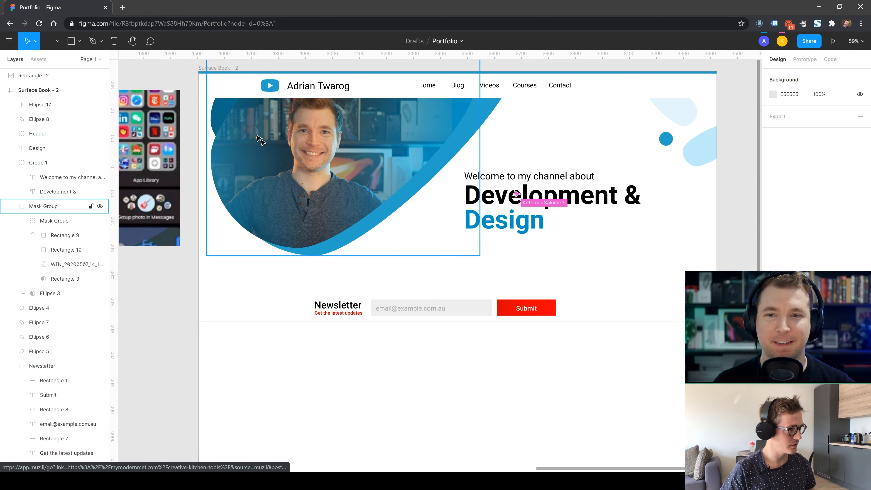
{"action": "left_click", "coordinate": [224, 115]}
{"action": "left_click", "coordinate": [453, 370]}
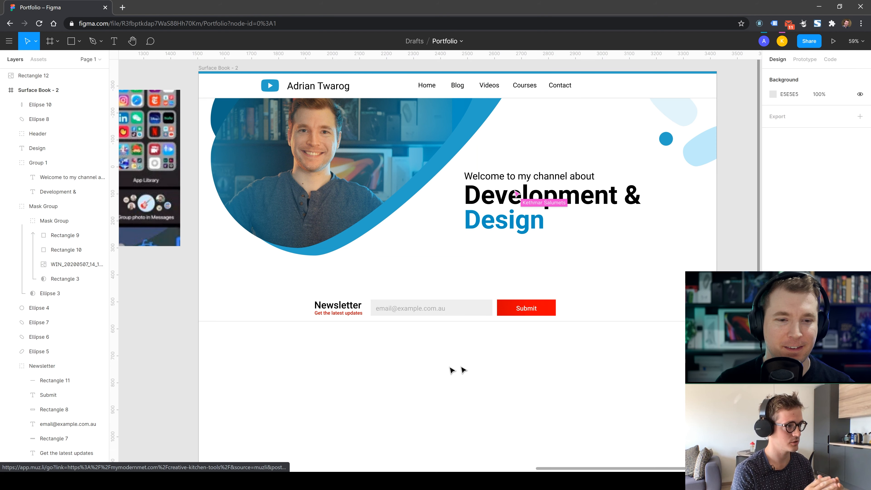
- Recolor the red Submit button's gradient fill with the blue sampled from the "Design" heading
{"action": "left_click", "coordinate": [548, 313]}
{"action": "left_click", "coordinate": [550, 314]}
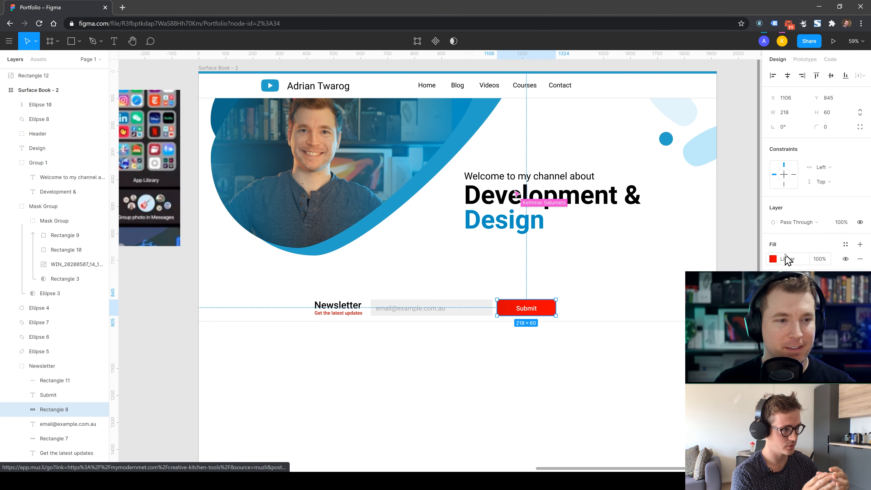
{"action": "left_click", "coordinate": [775, 260]}
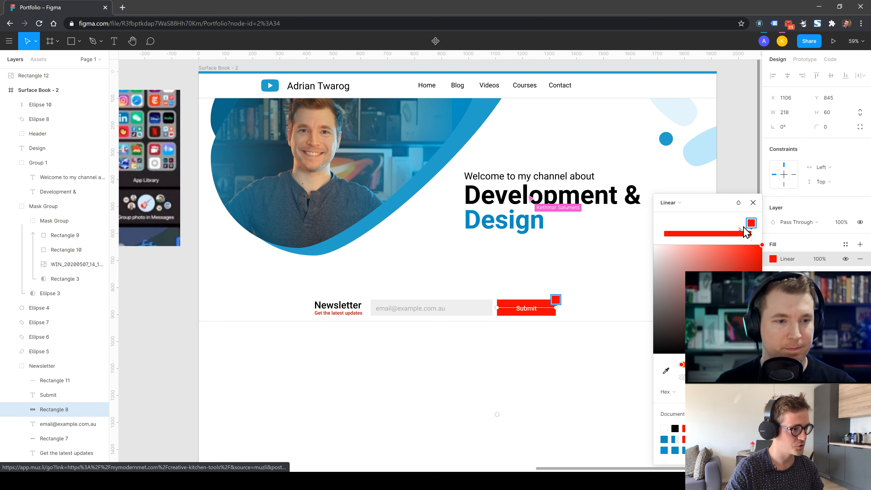
{"action": "left_click", "coordinate": [666, 370]}
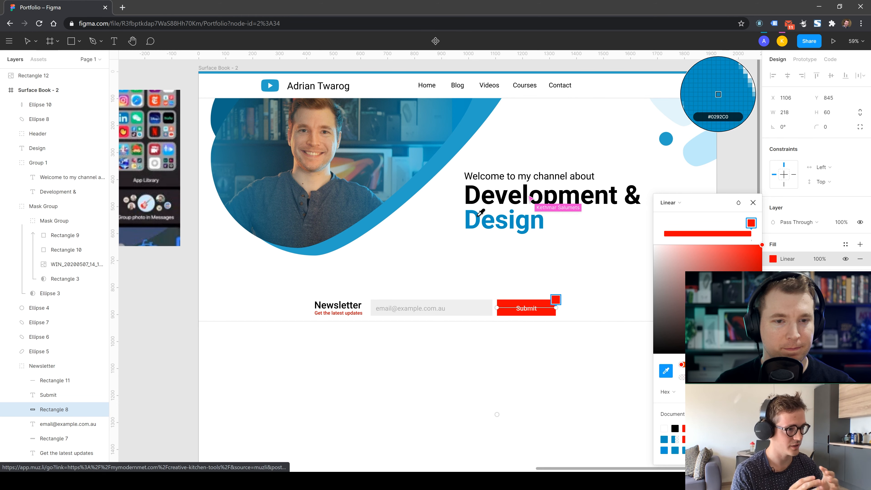
{"action": "left_click", "coordinate": [481, 214]}
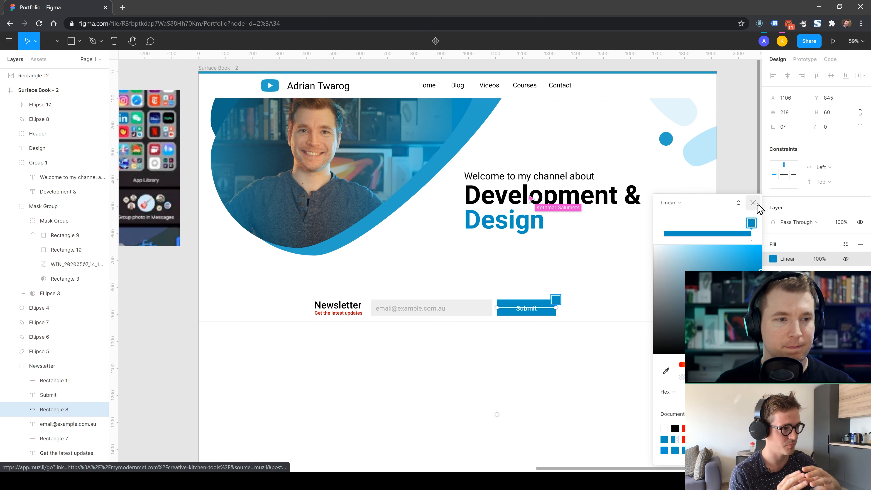
{"action": "left_click", "coordinate": [604, 280]}
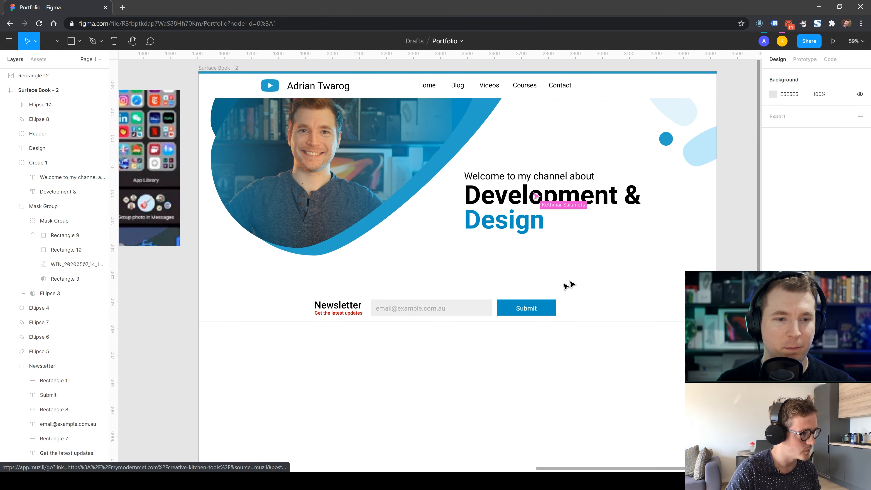
{"action": "left_click", "coordinate": [535, 359]}
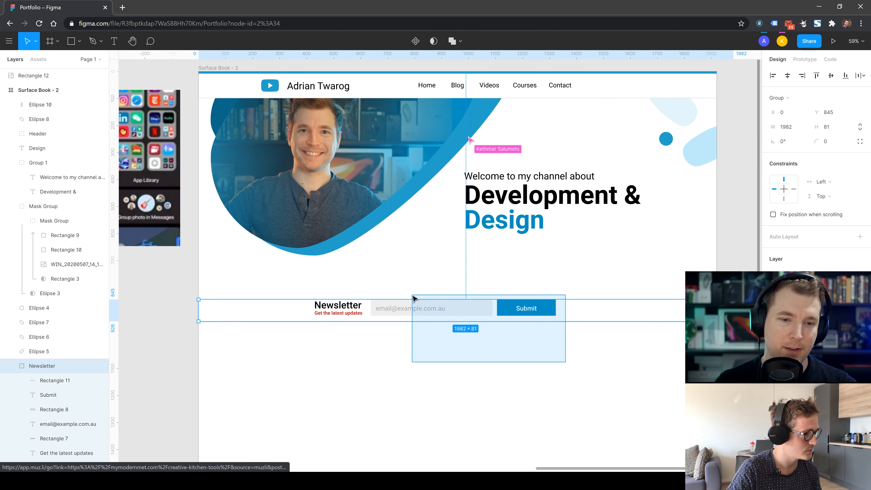
{"action": "left_click", "coordinate": [458, 403]}
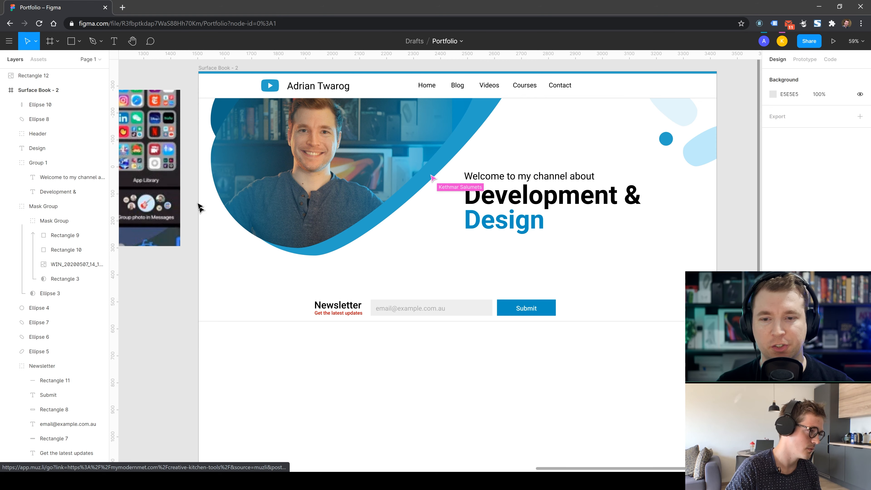
{"action": "left_click", "coordinate": [237, 206]}
{"action": "left_click", "coordinate": [339, 374]}
{"action": "scroll", "coordinate": [335, 368], "scroll_direction": "down", "scroll_amount": 1}
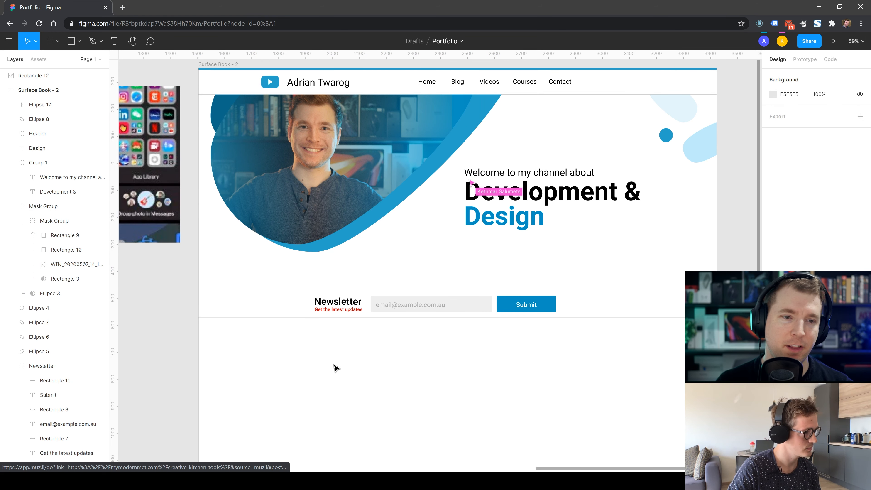
- Move the Newsletter group up closer to the hero banner, to Y 754
{"action": "left_click", "coordinate": [553, 314]}
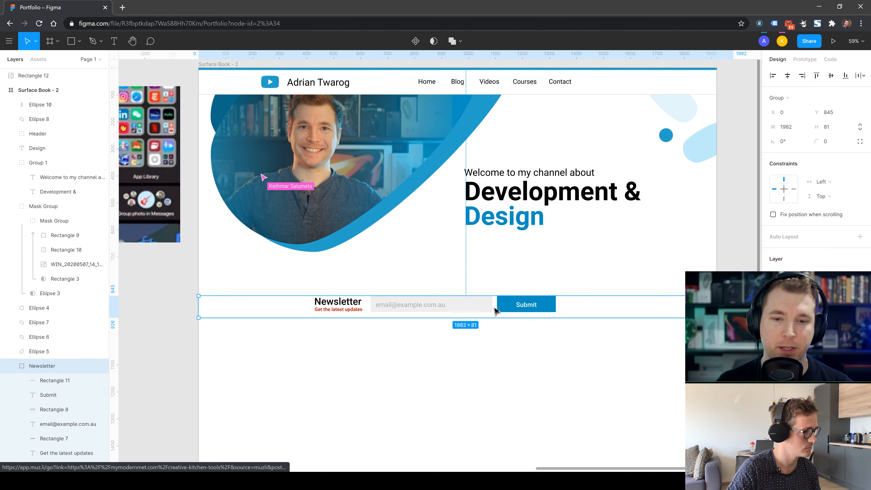
{"action": "left_click_drag", "start_coordinate": [496, 312], "coordinate": [492, 288]}
{"action": "left_click", "coordinate": [463, 326]}
{"action": "left_click", "coordinate": [245, 279]}
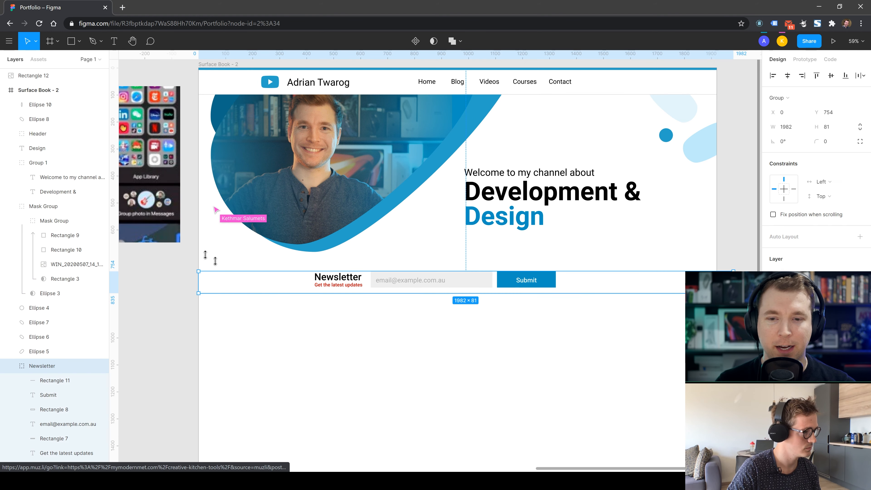
- Delete Rectangle 11, the thin divider line beneath the newsletter form
{"action": "left_click", "coordinate": [283, 319]}
{"action": "left_click", "coordinate": [268, 294]}
{"action": "left_click", "coordinate": [268, 294]}
{"action": "key", "text": "Delete"}
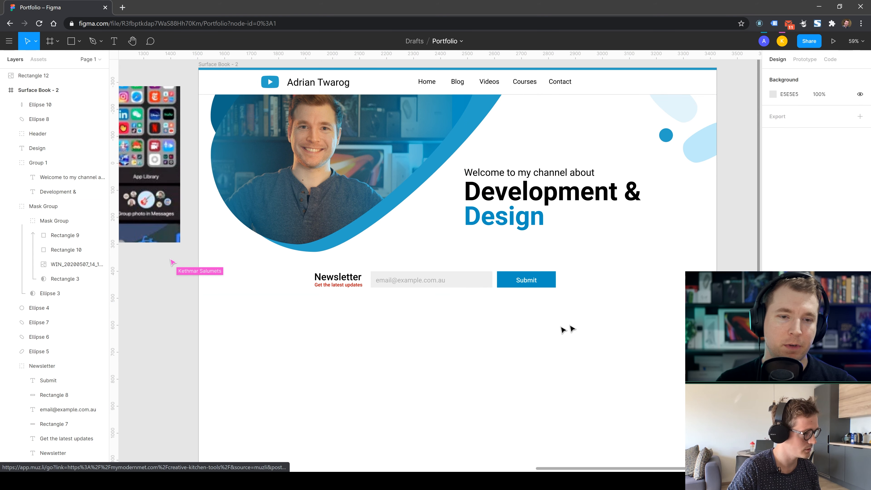
- Recolor the red "Get the latest updates" text with the blue sampled from the "Design" heading
{"action": "left_click_drag", "start_coordinate": [624, 318], "coordinate": [279, 275]}
{"action": "left_click", "coordinate": [347, 305]}
{"action": "double_click", "coordinate": [344, 285]}
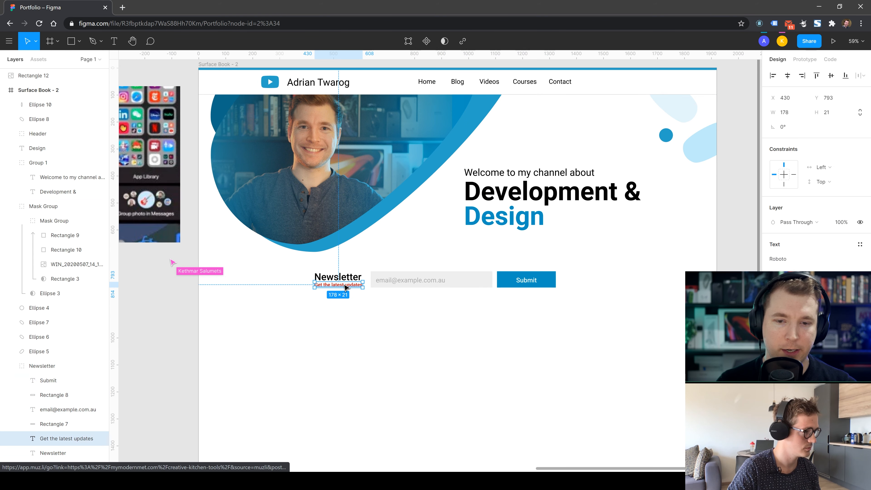
{"action": "left_click", "coordinate": [774, 353]}
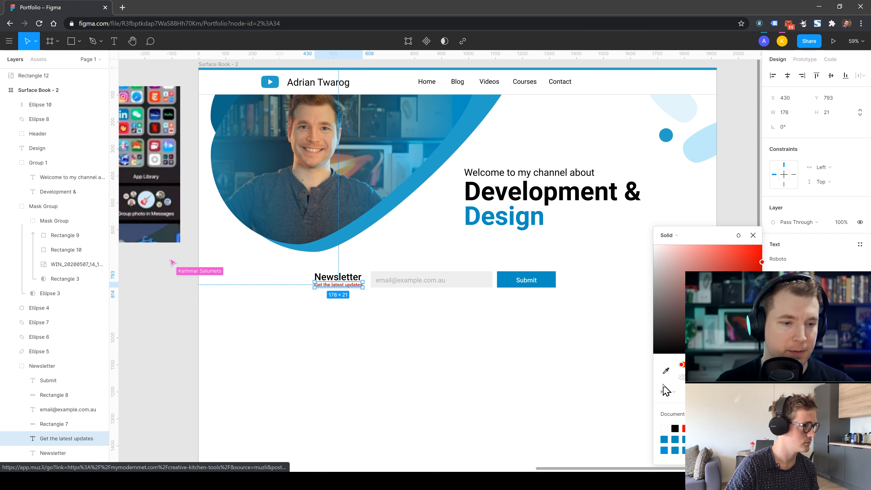
{"action": "left_click", "coordinate": [666, 371]}
{"action": "left_click", "coordinate": [540, 219]}
{"action": "left_click", "coordinate": [497, 391]}
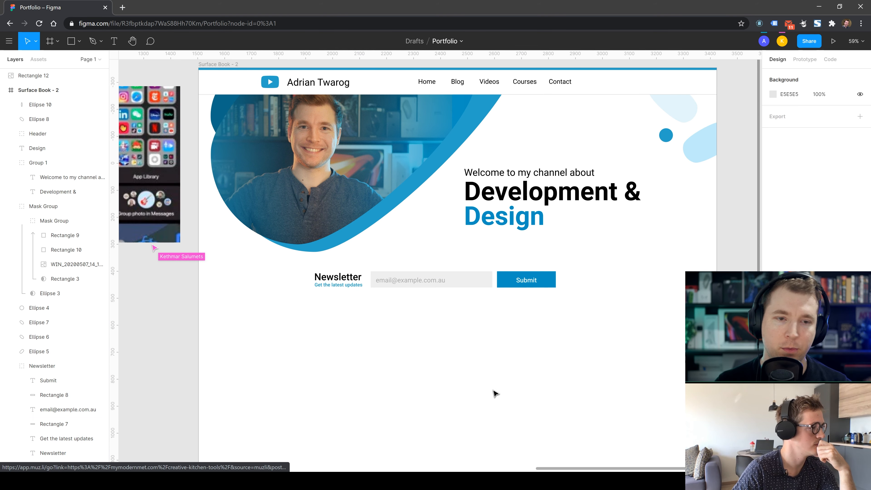
{"action": "left_click", "coordinate": [530, 215]}
{"action": "left_click", "coordinate": [608, 288]}
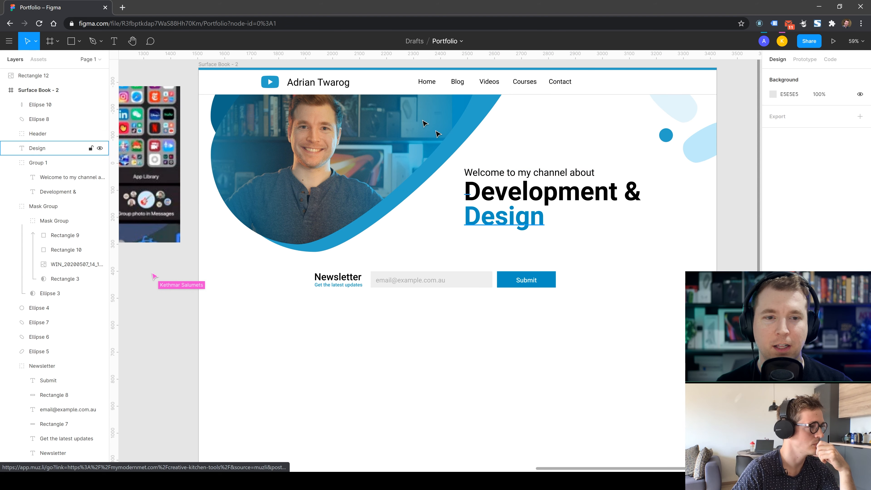
{"action": "double_click", "coordinate": [268, 81]}
{"action": "double_click", "coordinate": [268, 81]}
{"action": "left_click", "coordinate": [661, 314]}
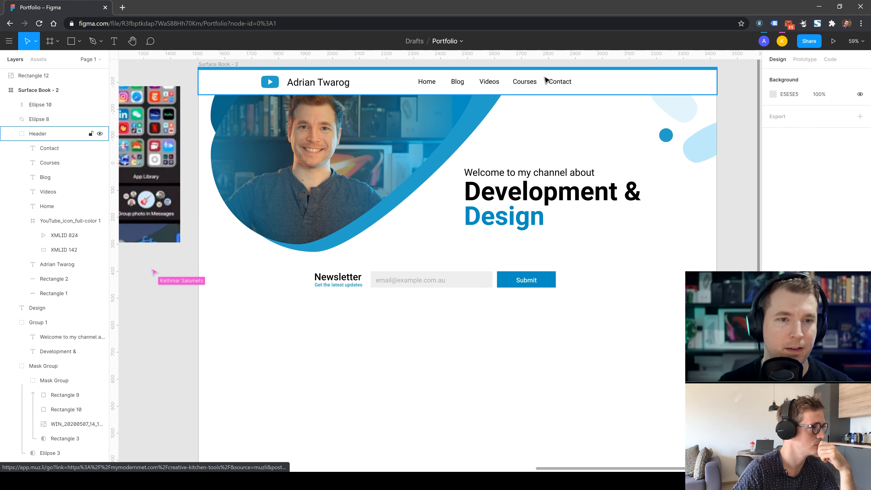
- Fill Rectangle 2, the thin strip along the header's upper edge, with the dark blue 0C6A87 sampled beside the portrait
{"action": "left_click", "coordinate": [547, 72]}
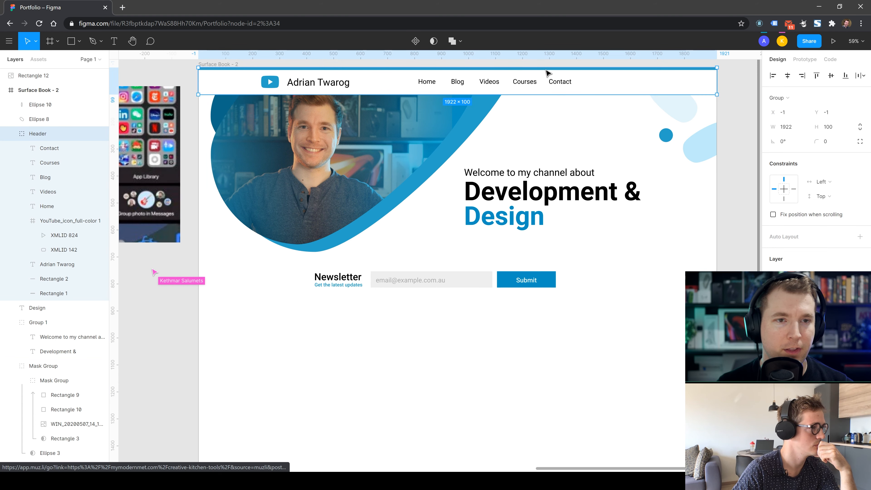
{"action": "double_click", "coordinate": [611, 70]}
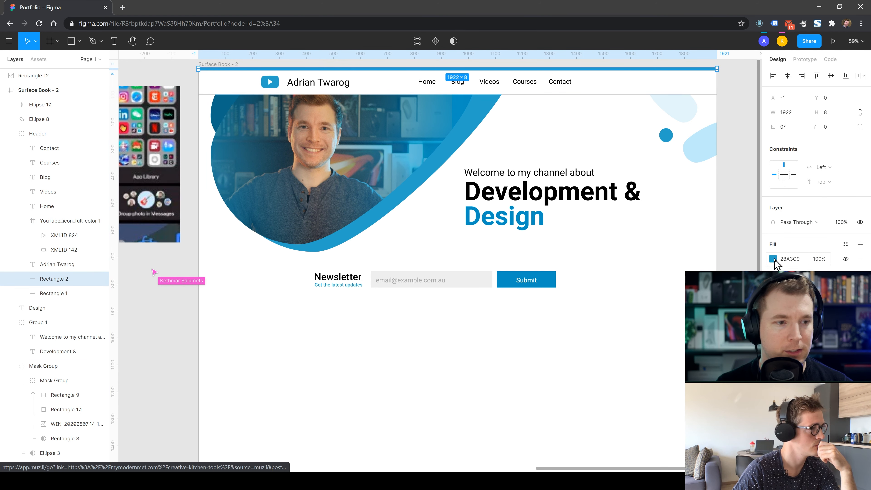
{"action": "left_click", "coordinate": [772, 260]}
{"action": "left_click", "coordinate": [666, 371]}
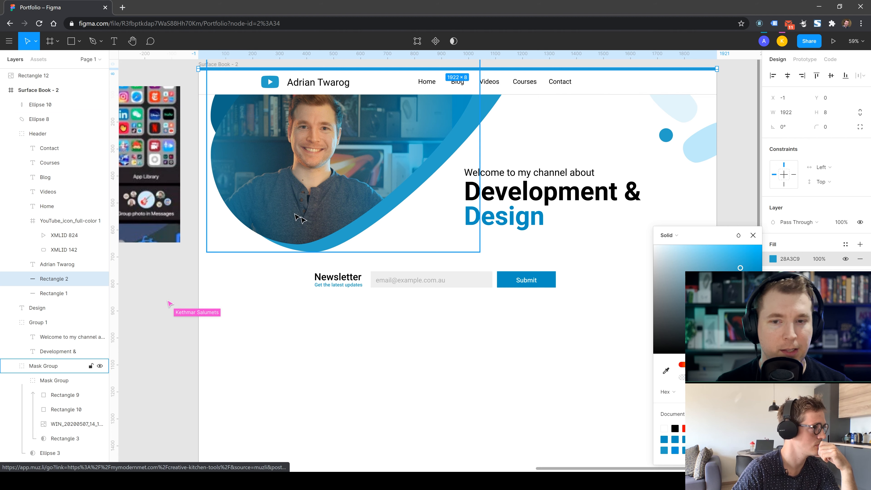
{"action": "left_click", "coordinate": [218, 96]}
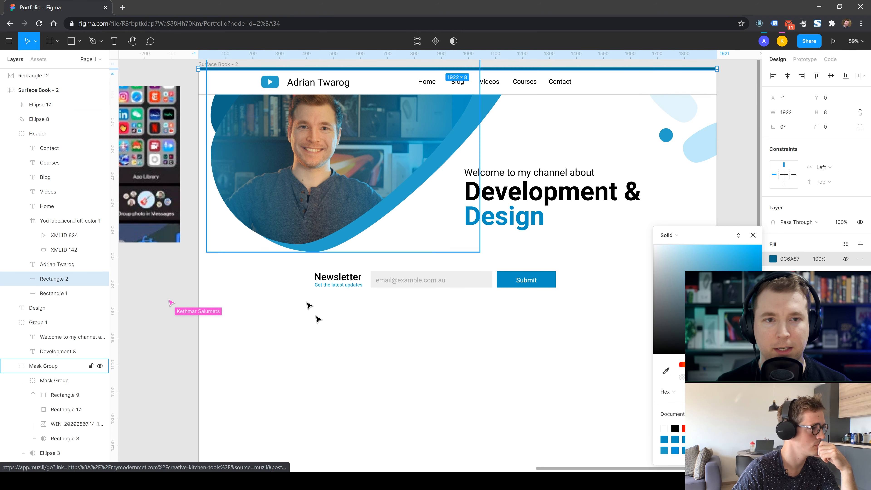
{"action": "left_click", "coordinate": [438, 382]}
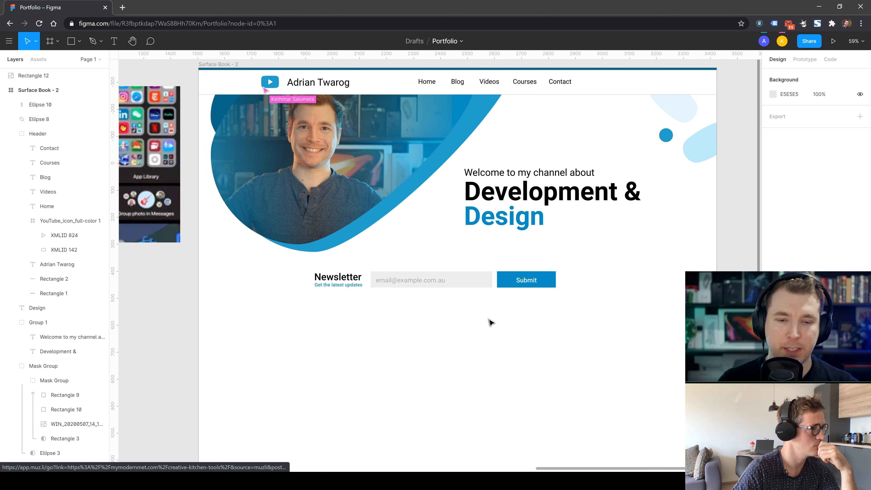
- Move the Submit button and its label directly beneath the email field, aligned with the field's left edge
{"action": "left_click_drag", "start_coordinate": [565, 330], "coordinate": [421, 306]}
{"action": "double_click", "coordinate": [519, 279]}
{"action": "left_click", "coordinate": [549, 284], "text": "shift"}
{"action": "left_click", "coordinate": [435, 352]}
- Widen the Submit button to the email field's width and center the Submit label and email placeholder text
{"action": "left_click", "coordinate": [419, 303]}
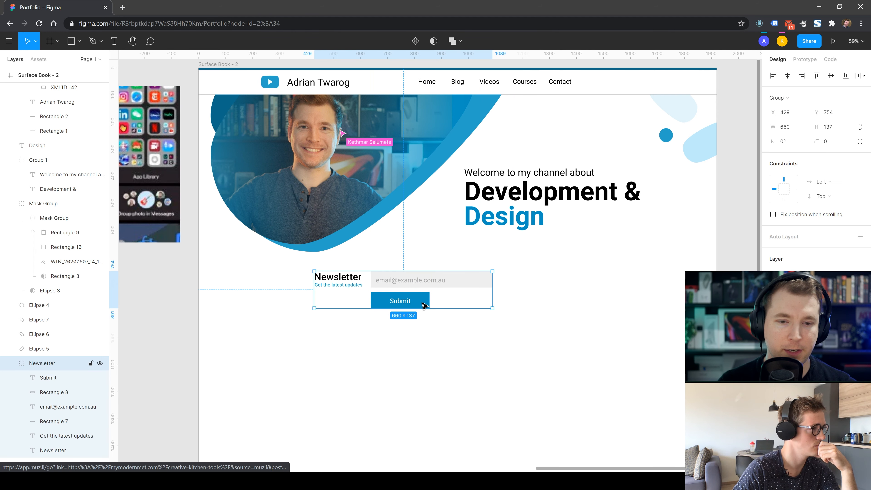
{"action": "double_click", "coordinate": [419, 303]}
{"action": "left_click_drag", "start_coordinate": [430, 300], "coordinate": [495, 299]}
{"action": "left_click_drag", "start_coordinate": [395, 305], "coordinate": [428, 284]}
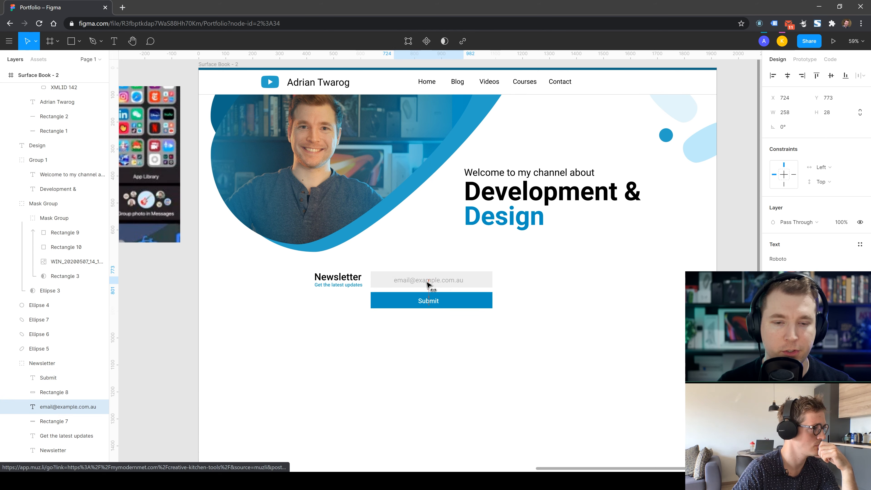
- Move the Newsletter heading and its "Get the latest updates" line above the email field, to about X 635, Y 677
{"action": "left_click", "coordinate": [353, 316]}
{"action": "left_click", "coordinate": [333, 276]}
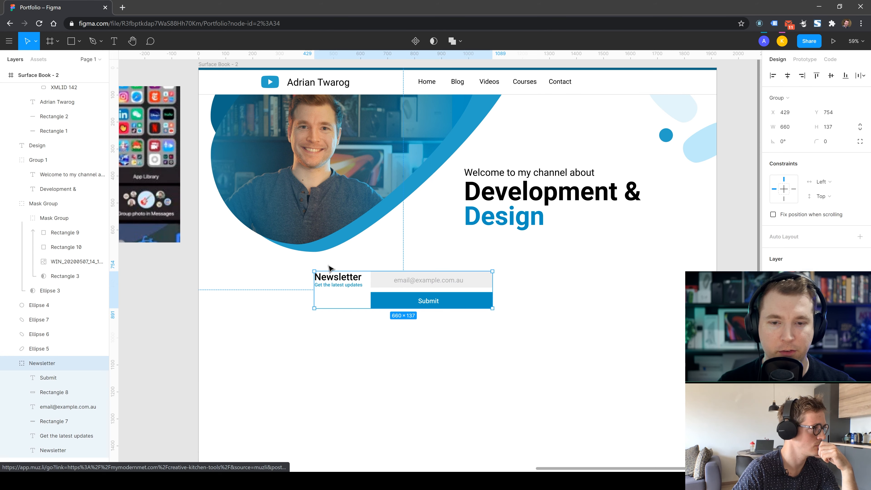
{"action": "double_click", "coordinate": [336, 279]}
{"action": "left_click", "coordinate": [345, 284], "text": "shift"}
{"action": "left_click_drag", "start_coordinate": [344, 284], "coordinate": [437, 263]}
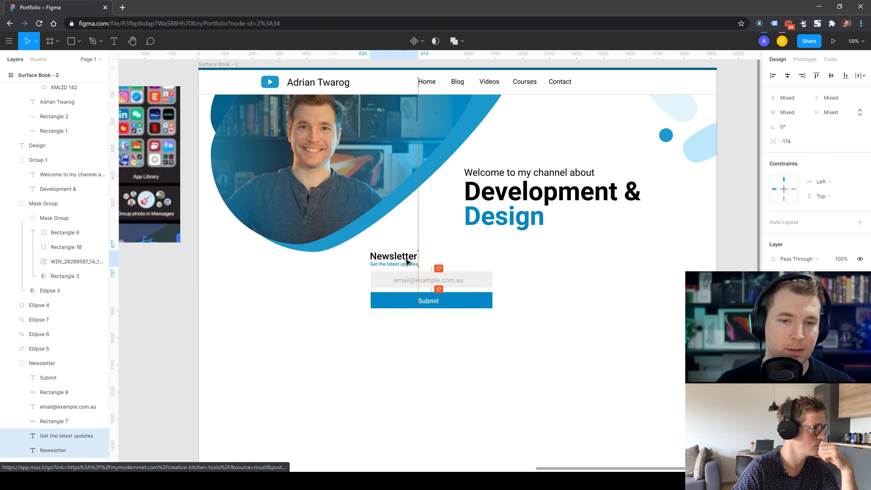
- Enlarge the Newsletter heading to a bigger font size and move it up, centered above the email field
{"action": "double_click", "coordinate": [405, 261]}
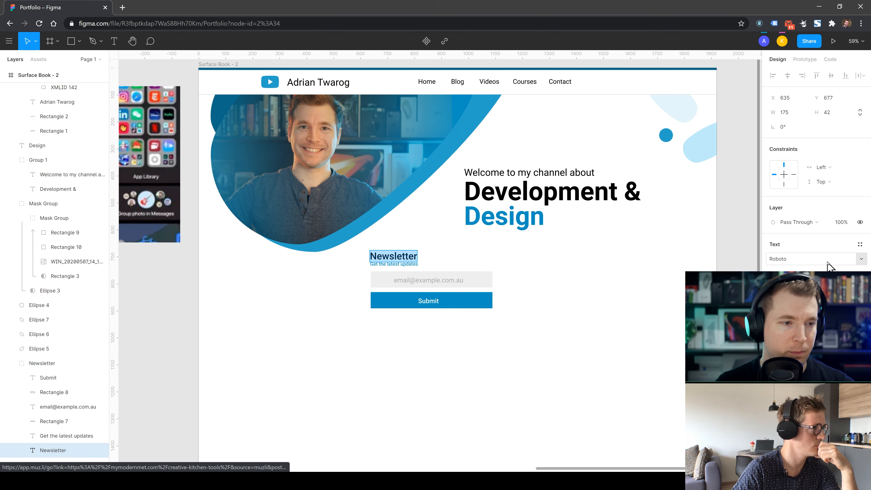
{"action": "left_click", "coordinate": [855, 270]}
{"action": "left_click", "coordinate": [849, 295]}
{"action": "left_click", "coordinate": [485, 379]}
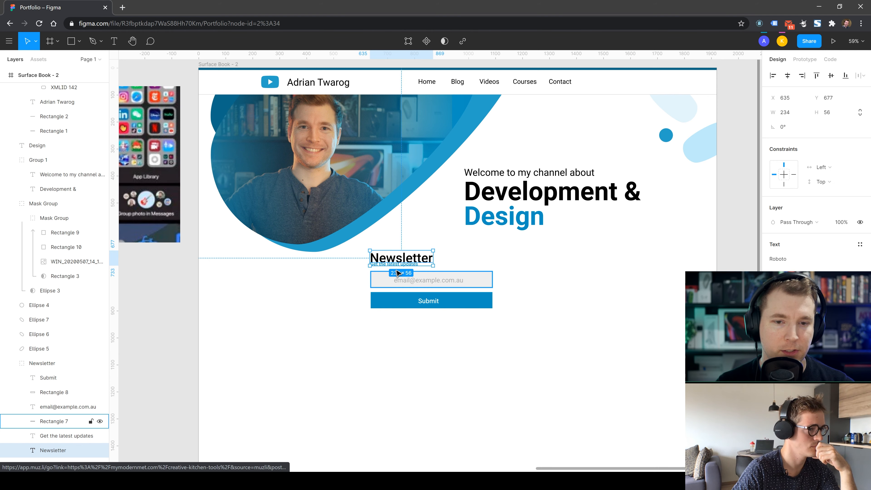
{"action": "left_click_drag", "start_coordinate": [404, 263], "coordinate": [425, 253]}
- Enlarge the "Get the latest updates" line and place it centered directly beneath the Newsletter heading
{"action": "left_click", "coordinate": [394, 265]}
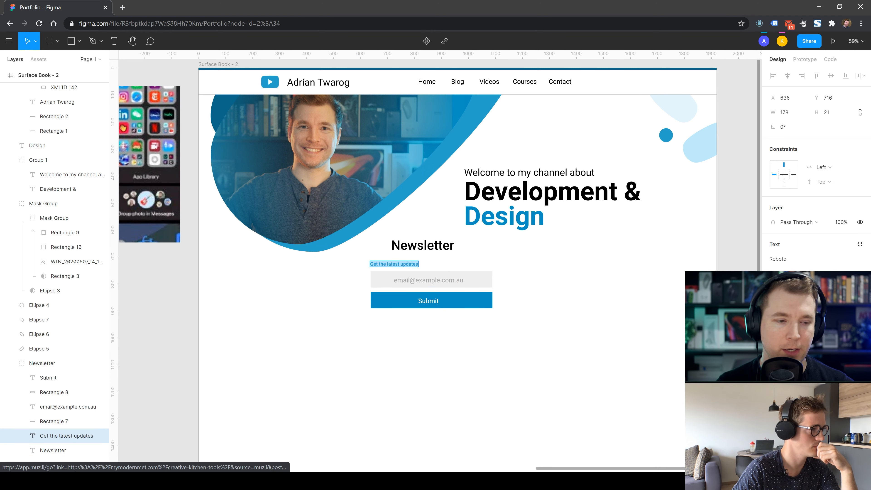
{"action": "left_click", "coordinate": [849, 269]}
{"action": "left_click", "coordinate": [840, 282]}
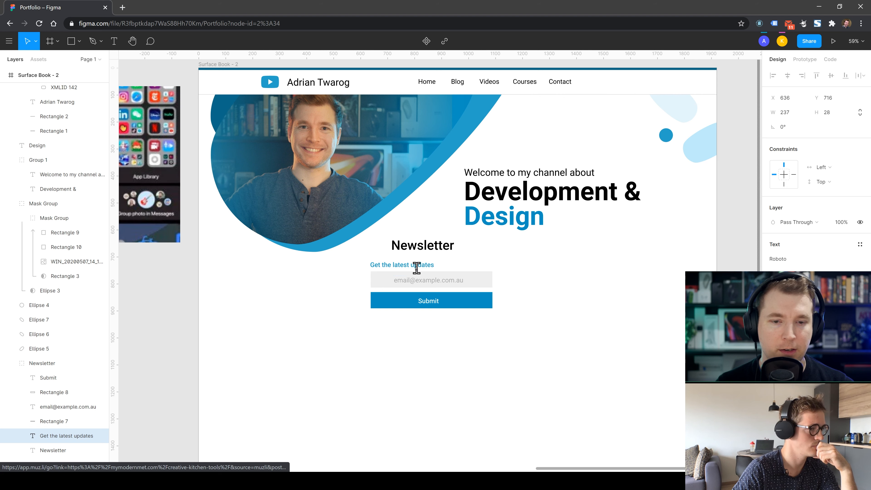
{"action": "mouse_move", "coordinate": [422, 262]}
{"action": "left_mouse_down"}
{"action": "mouse_move", "coordinate": [449, 260]}
{"action": "mouse_move", "coordinate": [436, 256]}
{"action": "left_mouse_up"}
- Move the whole newsletter form down to the empty area beneath the portrait
{"action": "left_click", "coordinate": [434, 246], "text": "shift"}
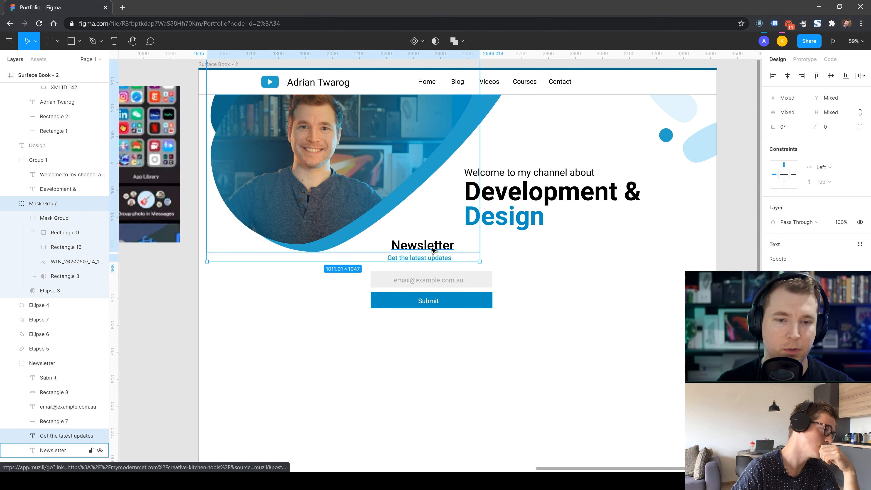
{"action": "left_click", "coordinate": [434, 248]}
{"action": "left_click", "coordinate": [414, 260]}
{"action": "left_click_drag", "start_coordinate": [451, 285], "coordinate": [334, 322]}
{"action": "left_click", "coordinate": [516, 263]}
- Move the Newsletter heading and its "Get the latest updates" line to the left edge of the email field
{"action": "double_click", "coordinate": [311, 281]}
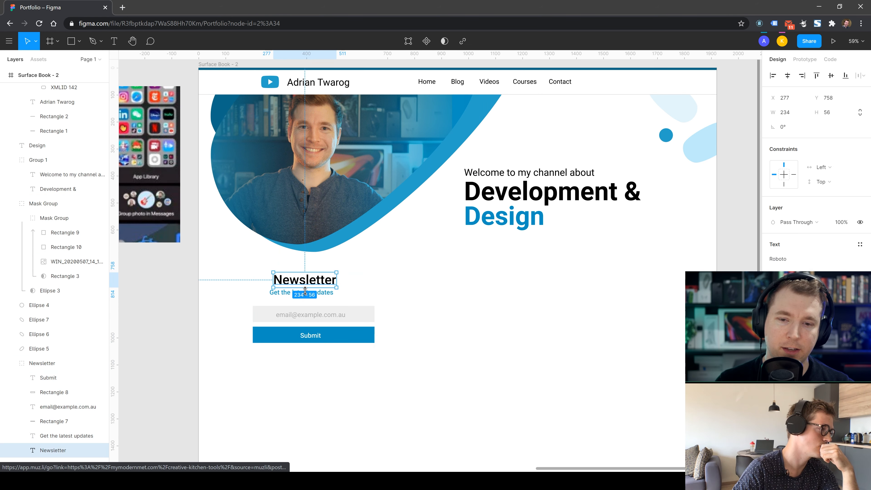
{"action": "left_click", "coordinate": [316, 297]}
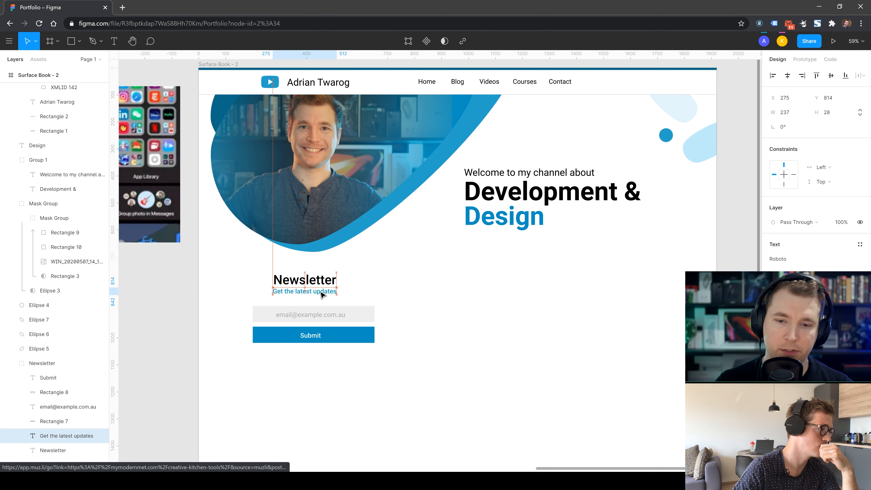
{"action": "left_click", "coordinate": [310, 282], "text": "shift"}
{"action": "left_click_drag", "start_coordinate": [310, 282], "coordinate": [281, 289]}
{"action": "left_click", "coordinate": [294, 290]}
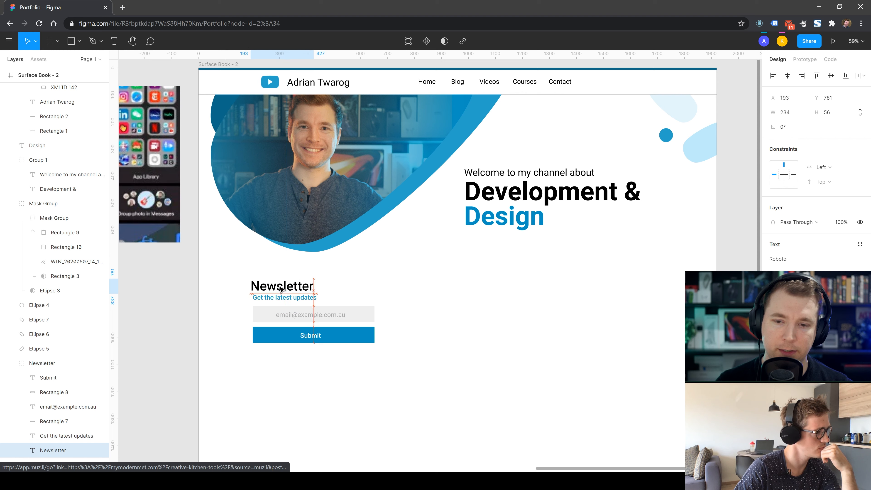
- Try other spots for the Newsletter group, and place it beneath the portrait at X 72, Y 712
{"action": "left_click", "coordinate": [314, 382]}
{"action": "left_click_drag", "start_coordinate": [225, 274], "coordinate": [417, 359]}
{"action": "left_click_drag", "start_coordinate": [346, 331], "coordinate": [561, 297]}
{"action": "left_click", "coordinate": [542, 400]}
{"action": "left_click_drag", "start_coordinate": [630, 368], "coordinate": [461, 271]}
{"action": "left_click_drag", "start_coordinate": [468, 305], "coordinate": [371, 336]}
{"action": "key", "text": "ctrl+z"}
{"action": "left_click_drag", "start_coordinate": [552, 291], "coordinate": [305, 303]}
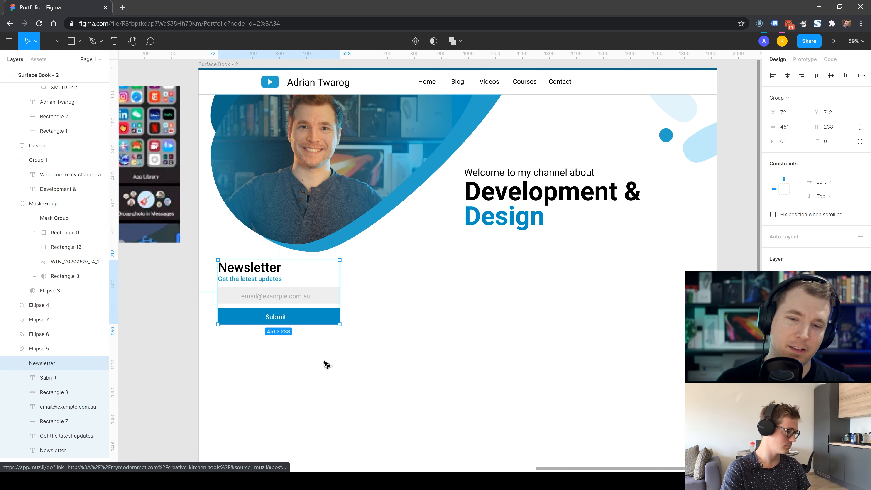
- Shift the email placeholder text to the left inside its field, leaving a small inset
{"action": "double_click", "coordinate": [262, 271]}
{"action": "left_click", "coordinate": [264, 286], "text": "shift"}
{"action": "left_click_drag", "start_coordinate": [255, 271], "coordinate": [269, 297]}
{"action": "double_click", "coordinate": [273, 299]}
{"action": "key", "text": "Escape"}
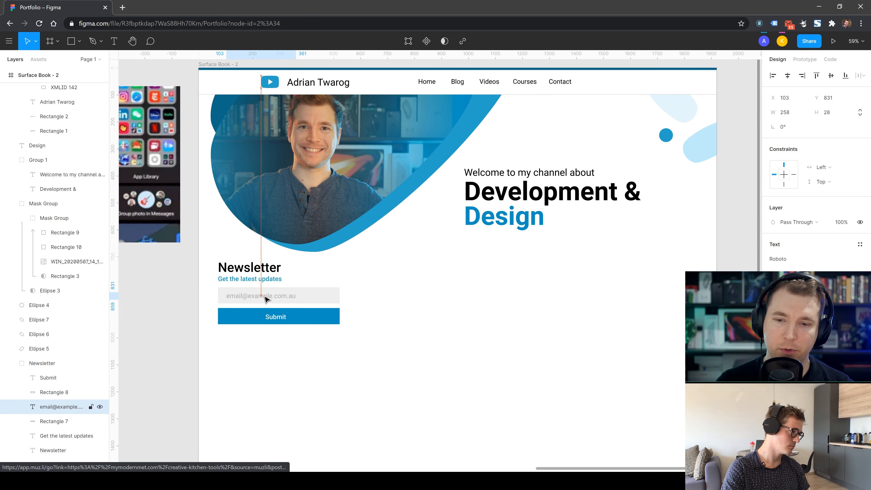
{"action": "left_click", "coordinate": [344, 377]}
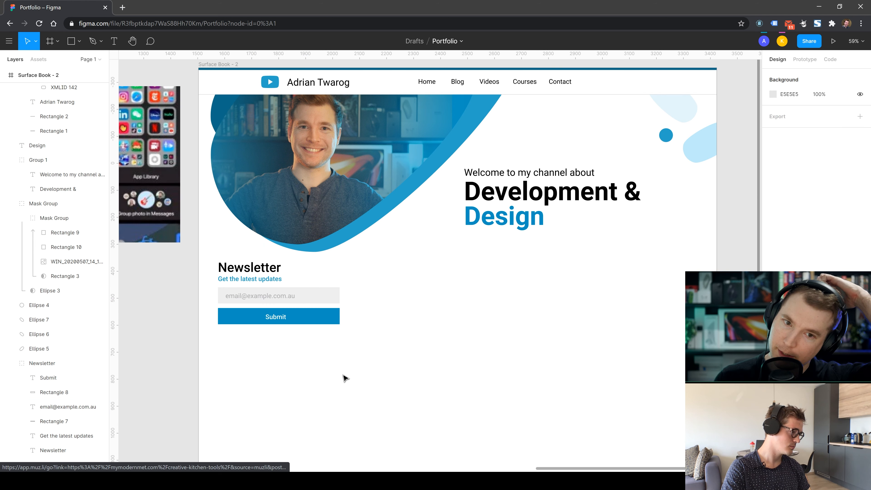
- Draw a small flat grey rectangle just to the right of the newsletter form
{"action": "left_click", "coordinate": [72, 41]}
{"action": "left_click", "coordinate": [80, 43]}
{"action": "left_click", "coordinate": [81, 61]}
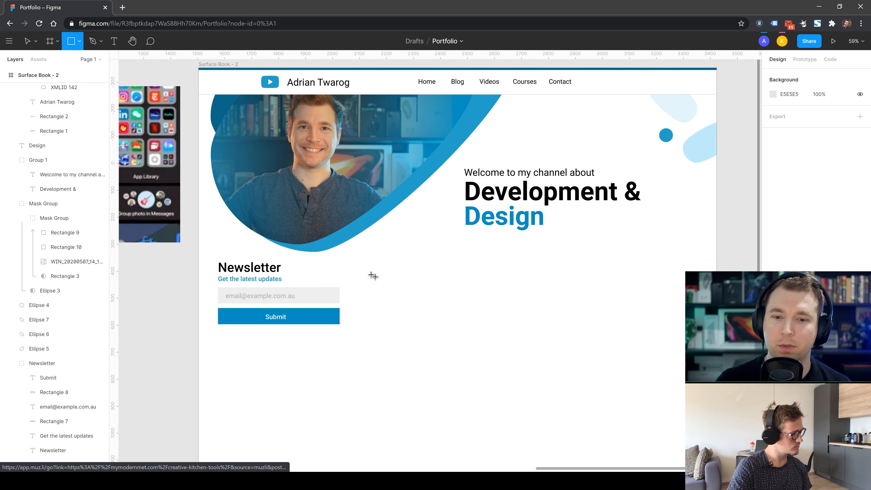
{"action": "mouse_move", "coordinate": [347, 298]}
{"action": "left_mouse_down"}
{"action": "mouse_move", "coordinate": [384, 309]}
{"action": "mouse_move", "coordinate": [392, 302]}
{"action": "mouse_move", "coordinate": [368, 304]}
{"action": "left_mouse_up"}
{"action": "left_click", "coordinate": [382, 341]}
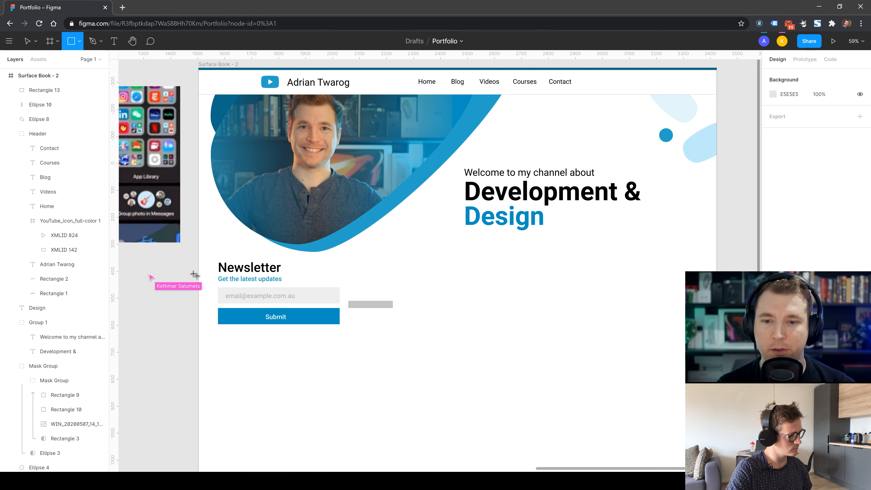
- Draw a 1938 × 361 rectangle across the newsletter section and layer it beneath the Newsletter group
{"action": "left_click_drag", "start_coordinate": [195, 251], "coordinate": [619, 343]}
{"action": "scroll", "coordinate": [604, 467], "scroll_direction": "left", "scroll_amount": 5}
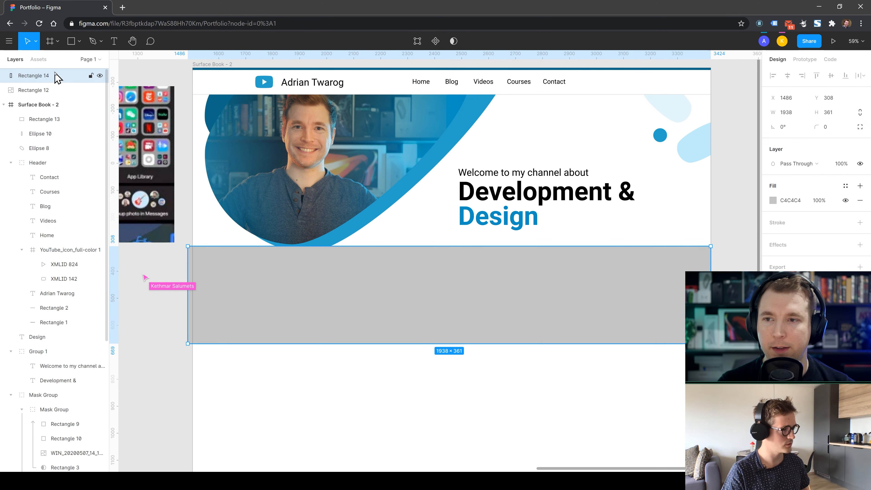
{"action": "left_click_drag", "start_coordinate": [55, 99], "coordinate": [26, 342]}
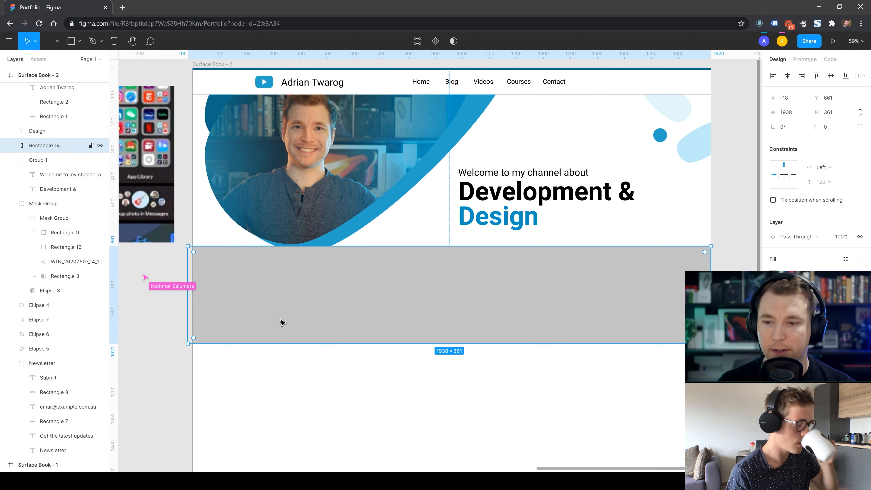
{"action": "left_click", "coordinate": [10, 363]}
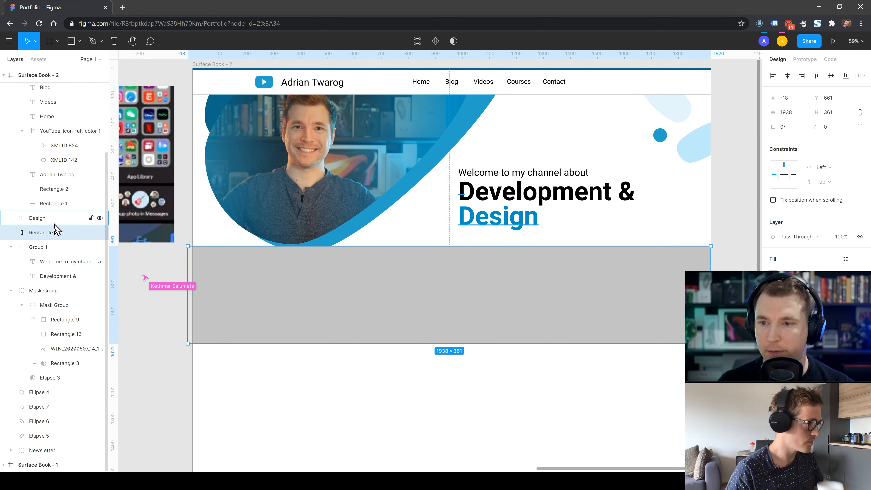
{"action": "left_click_drag", "start_coordinate": [63, 338], "coordinate": [51, 460]}
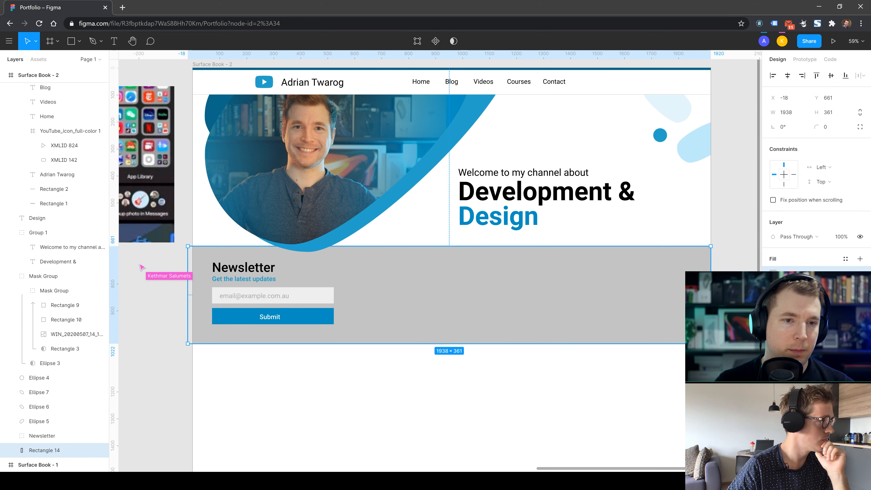
- Try the full-width rectangle in pale blue sampled from the decorative ellipse at X 0, Y 728, and delete it
{"action": "left_click", "coordinate": [770, 272]}
{"action": "left_click", "coordinate": [663, 370]}
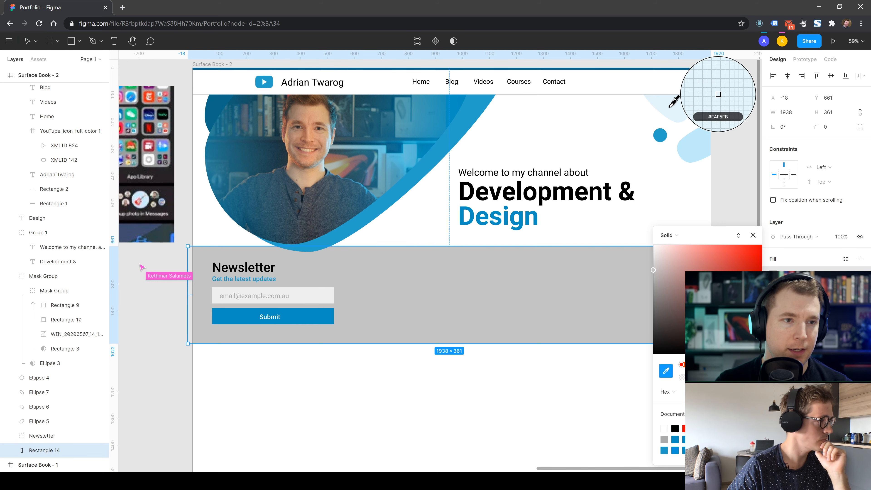
{"action": "left_click", "coordinate": [686, 106]}
{"action": "left_click", "coordinate": [513, 417]}
{"action": "left_click_drag", "start_coordinate": [477, 284], "coordinate": [520, 324]}
{"action": "scroll", "coordinate": [507, 309], "scroll_direction": "down", "scroll_amount": 4}
{"action": "scroll", "coordinate": [504, 284], "scroll_direction": "up", "scroll_amount": 3}
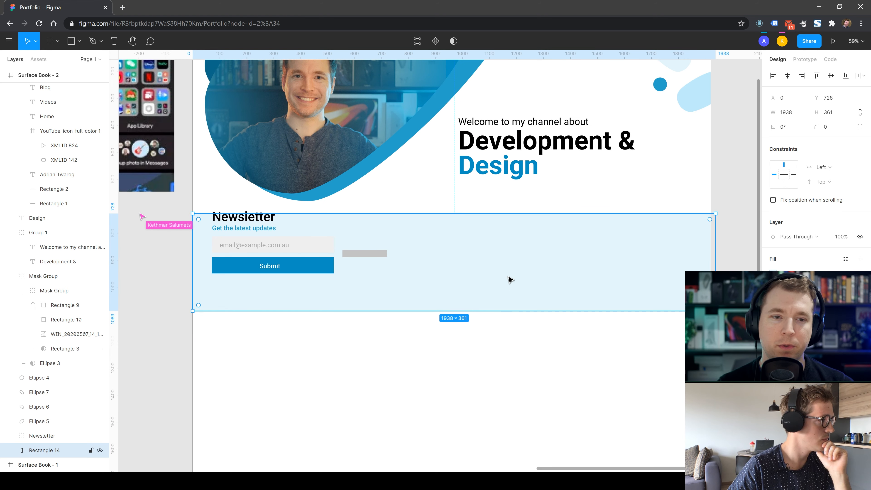
{"action": "key", "text": "Delete"}
{"action": "left_click", "coordinate": [415, 144]}
{"action": "double_click", "coordinate": [411, 138]}
{"action": "double_click", "coordinate": [411, 137]}
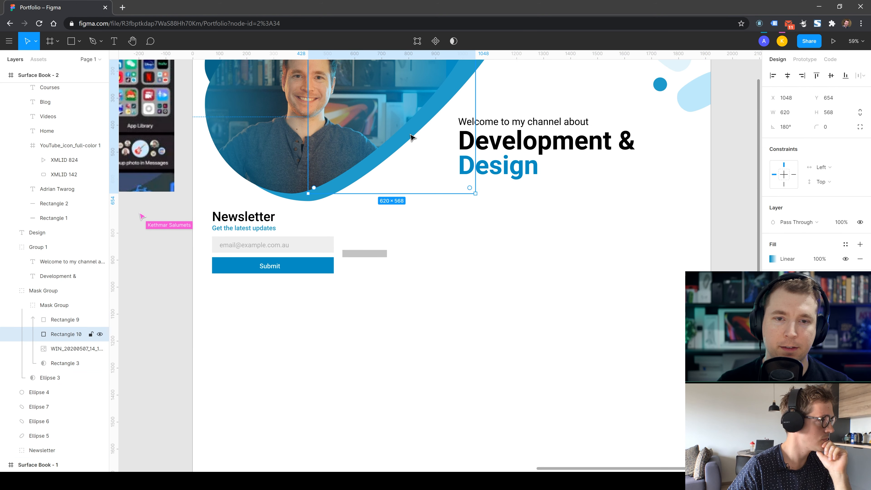
{"action": "left_click", "coordinate": [360, 301]}
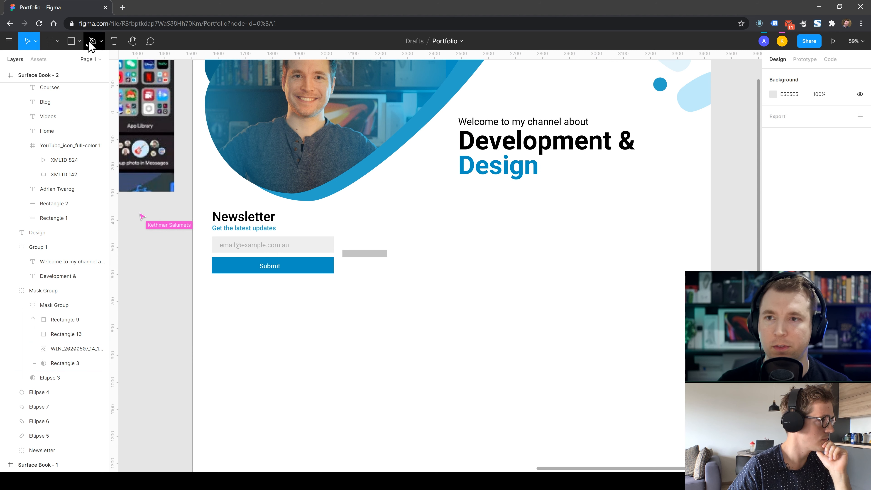
- Draw a circle of about 436 × 436 in the empty area below the newsletter form
{"action": "left_click", "coordinate": [79, 42]}
{"action": "left_click", "coordinate": [52, 106]}
{"action": "left_click_drag", "start_coordinate": [278, 310], "coordinate": [360, 391]}
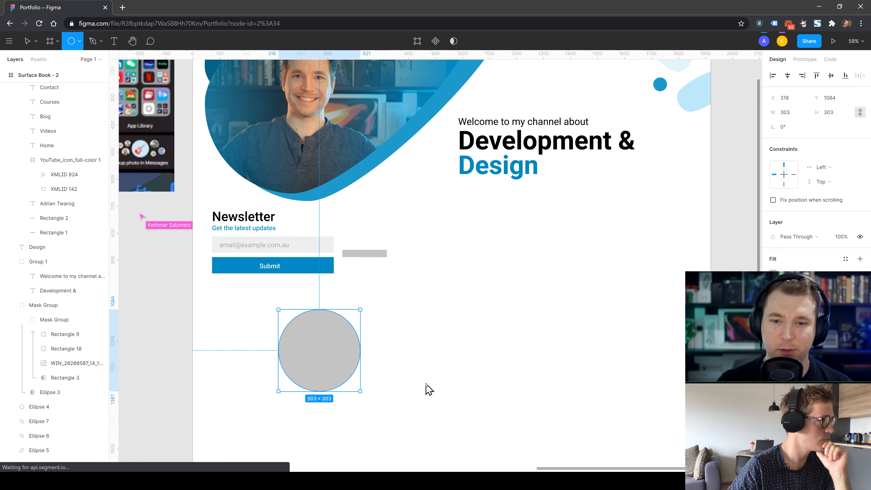
{"action": "mouse_move", "coordinate": [428, 388]}
{"action": "left_mouse_down"}
{"action": "mouse_move", "coordinate": [412, 408]}
{"action": "mouse_move", "coordinate": [395, 378]}
{"action": "left_mouse_up"}
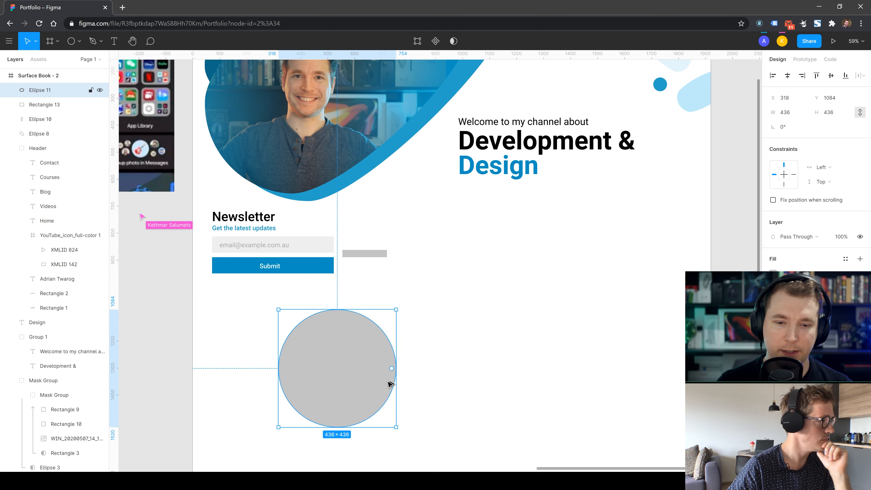
- Reshape the circle's vector points into a long diagonal blob about 1013.5 × 1013.5 overall
{"action": "double_click", "coordinate": [391, 384]}
{"action": "left_click_drag", "start_coordinate": [327, 297], "coordinate": [422, 386]}
{"action": "mouse_move", "coordinate": [384, 335]}
{"action": "left_mouse_down"}
{"action": "mouse_move", "coordinate": [441, 280]}
{"action": "mouse_move", "coordinate": [401, 354]}
{"action": "mouse_move", "coordinate": [448, 302]}
{"action": "mouse_move", "coordinate": [529, 247]}
{"action": "mouse_move", "coordinate": [617, 206]}
{"action": "left_mouse_up"}
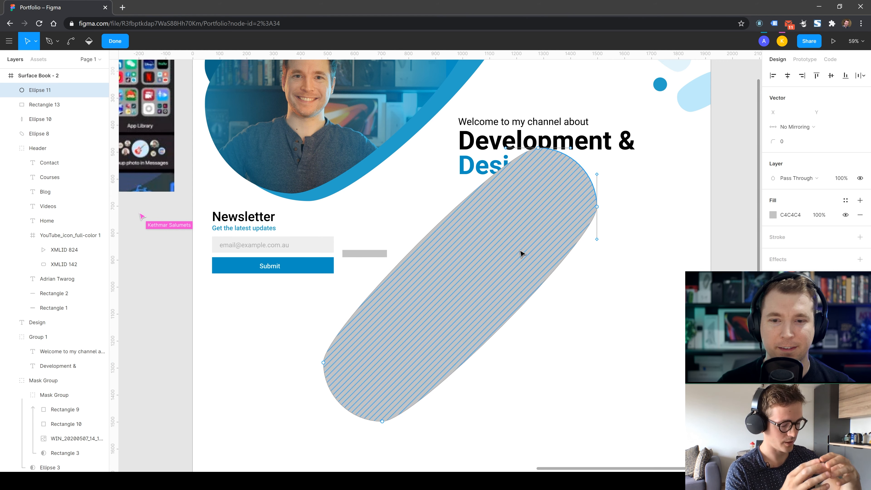
{"action": "key", "text": "Escape"}
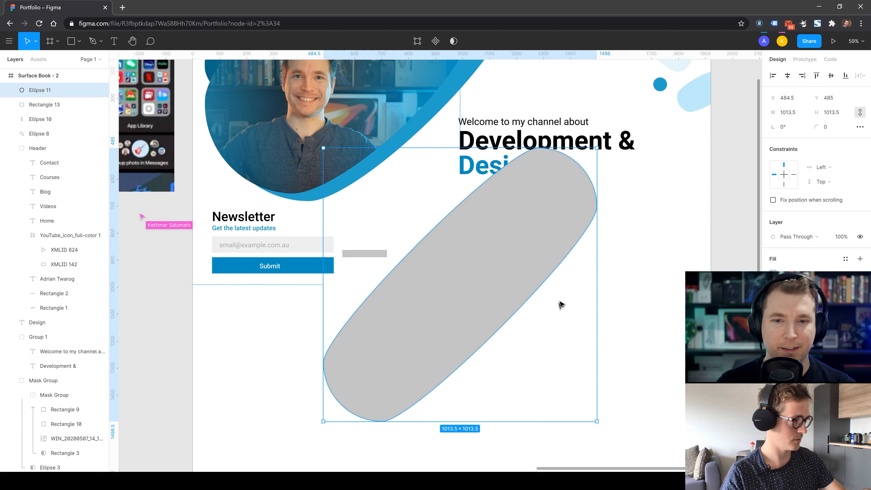
{"action": "left_click", "coordinate": [636, 301]}
{"action": "double_click", "coordinate": [543, 260]}
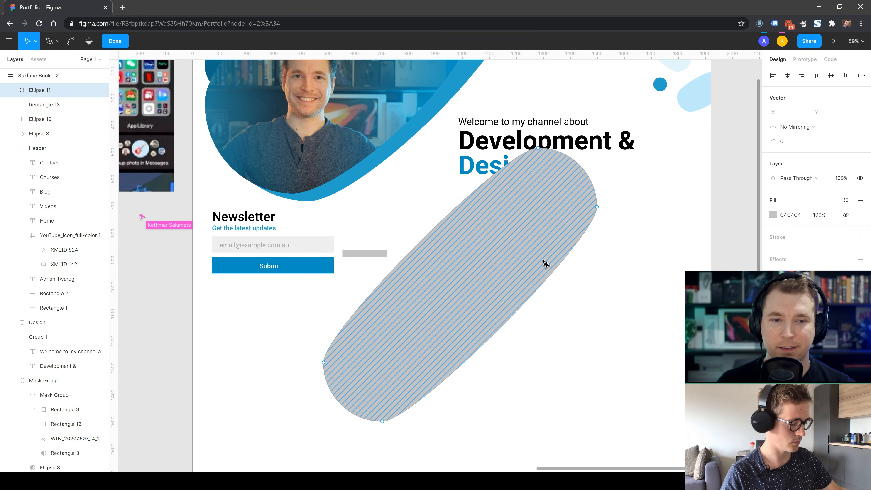
{"action": "key", "text": "Escape"}
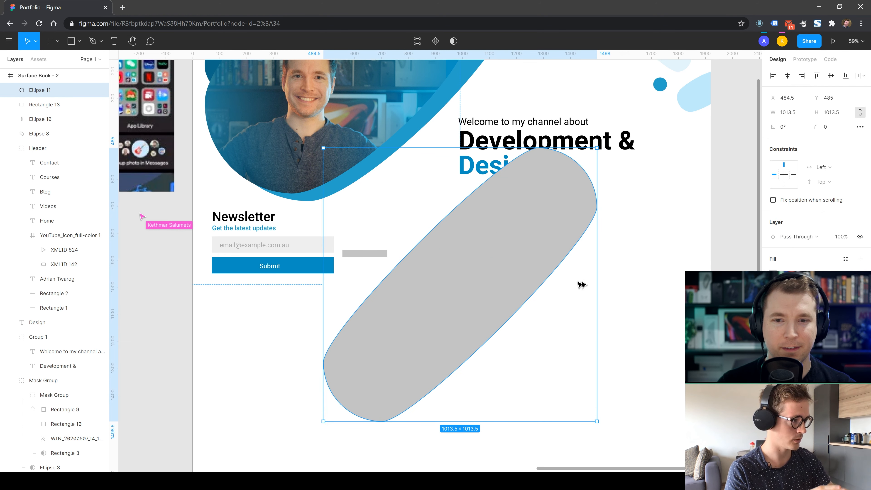
{"action": "scroll", "coordinate": [548, 307], "scroll_direction": "up", "scroll_amount": 1}
{"action": "key", "text": "ctrl+t"}
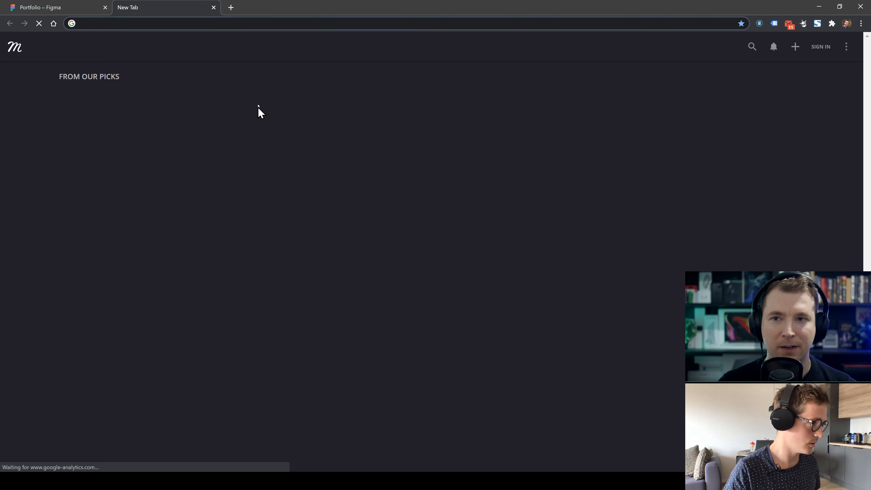
{"action": "key", "text": "ctrl+w"}
{"action": "key", "text": "ctrl+t"}
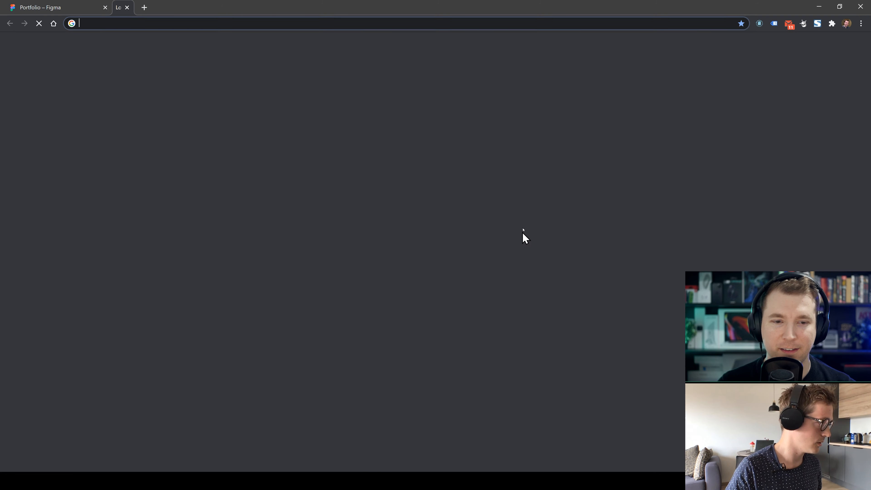
{"action": "key", "text": "ctrl+w"}
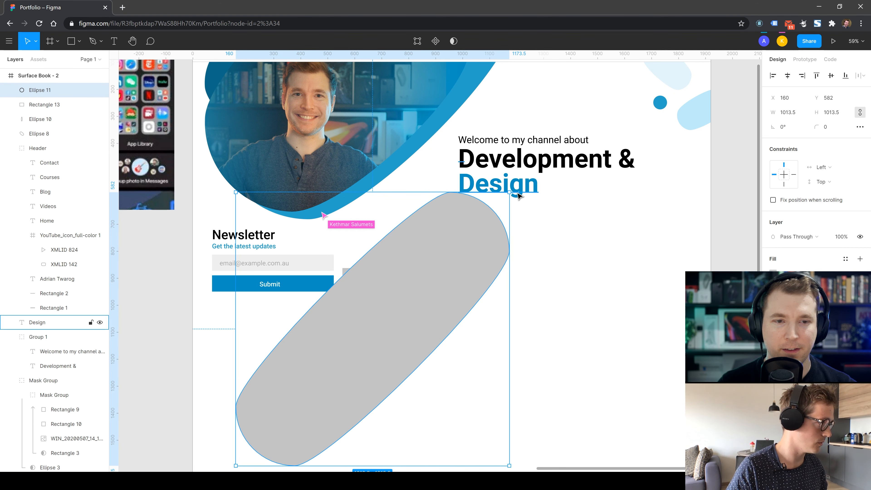
- Rotate the blob until it lies horizontally and position it across the newsletter area, overhanging the page's left edge
{"action": "left_click_drag", "start_coordinate": [521, 196], "coordinate": [579, 315]}
{"action": "left_click_drag", "start_coordinate": [437, 315], "coordinate": [510, 354]}
{"action": "left_click", "coordinate": [620, 260]}
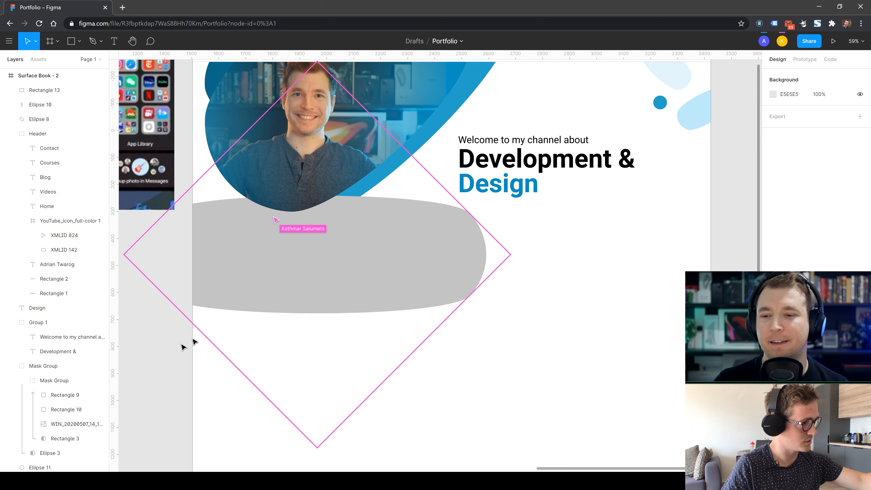
- Bring the Newsletter group to the front of the Surface Book - 2 frame, above the grey blob
{"action": "scroll", "coordinate": [72, 376], "scroll_direction": "down", "scroll_amount": 3}
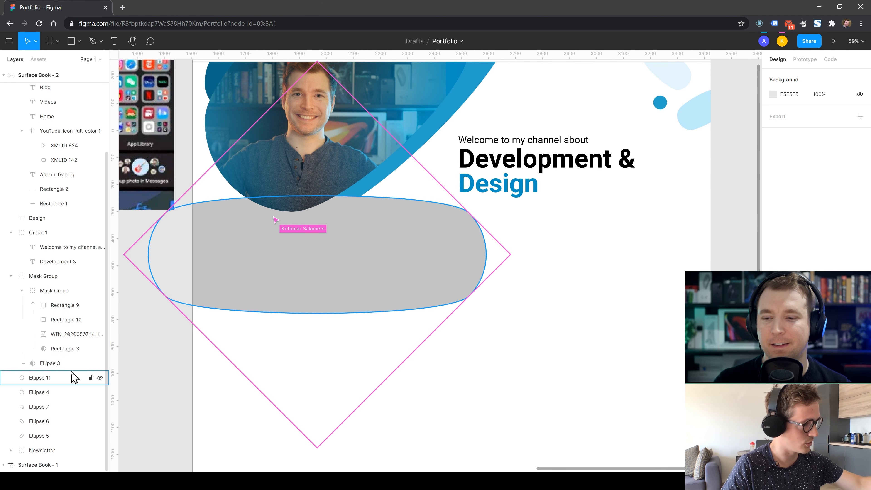
{"action": "left_click", "coordinate": [34, 450]}
{"action": "left_click_drag", "start_coordinate": [66, 55], "coordinate": [53, 103]}
{"action": "key", "text": "Escape"}
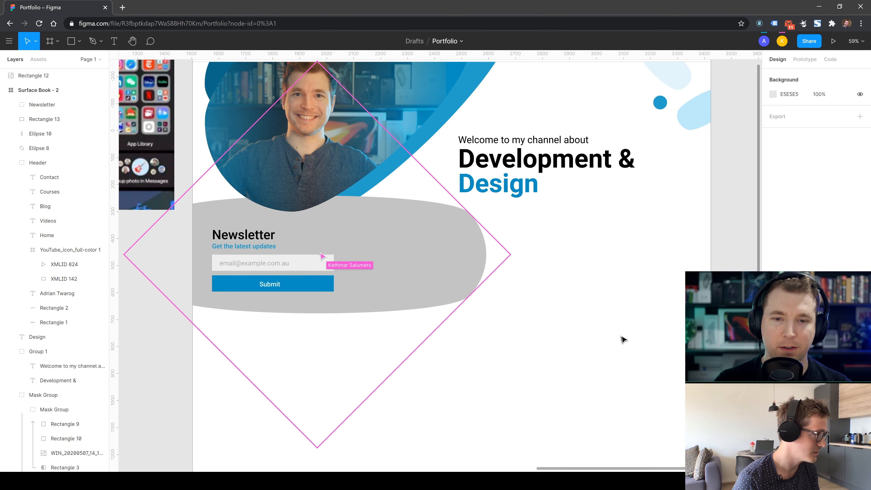
- Fill the grey blob with the pale blue E4F5FB sampled from the decorative shape above the blue dot
{"action": "scroll", "coordinate": [566, 365], "scroll_direction": "up", "scroll_amount": 1}
{"action": "double_click", "coordinate": [439, 284]}
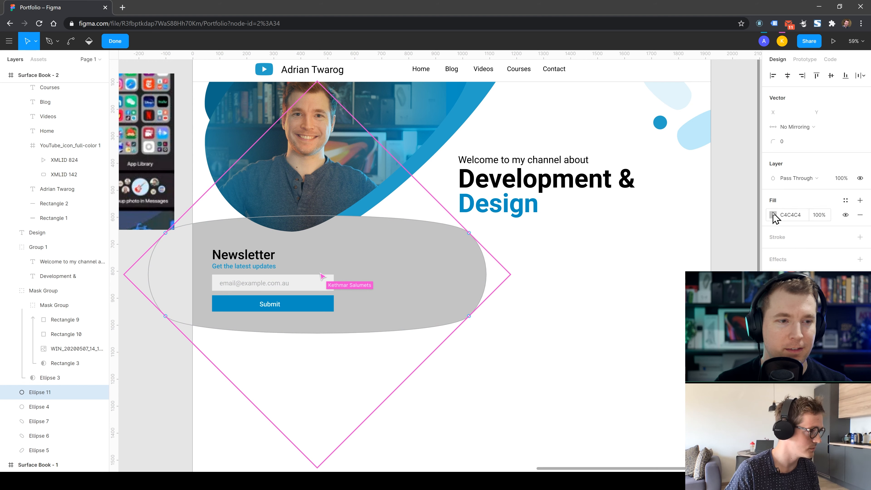
{"action": "left_click", "coordinate": [773, 215]}
{"action": "left_click", "coordinate": [666, 352]}
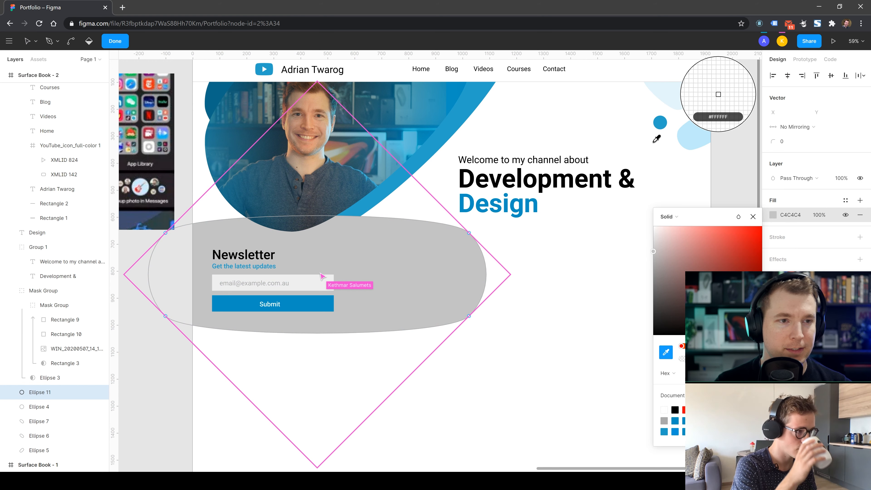
{"action": "left_click", "coordinate": [666, 100]}
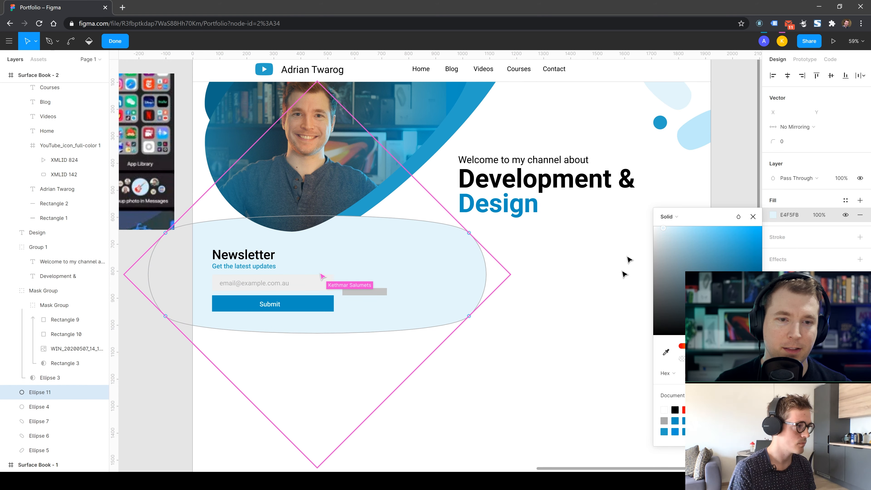
{"action": "left_click", "coordinate": [753, 217]}
{"action": "scroll", "coordinate": [590, 343], "scroll_direction": "up", "scroll_amount": 4}
{"action": "scroll", "coordinate": [597, 359], "scroll_direction": "down", "scroll_amount": 3}
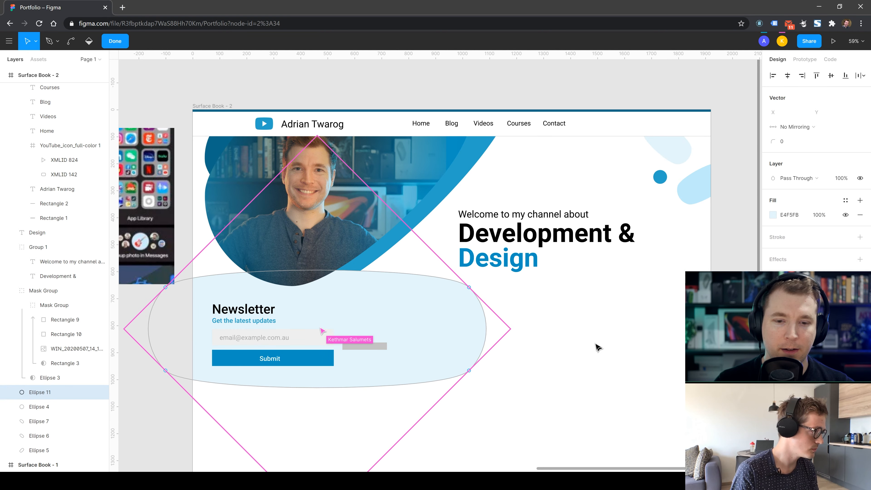
{"action": "key", "text": "Escape"}
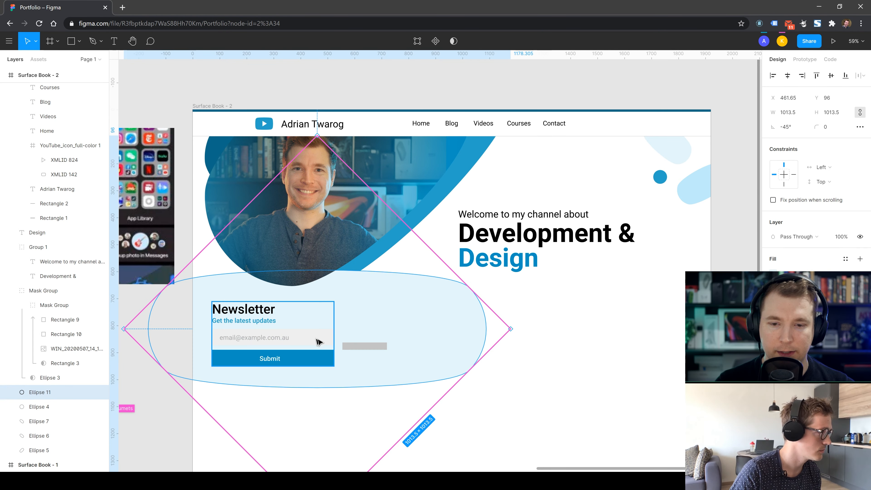
- Fill the newsletter's email field with white FFFFFF sampled from the page background
{"action": "double_click", "coordinate": [318, 341]}
{"action": "left_click", "coordinate": [773, 258]}
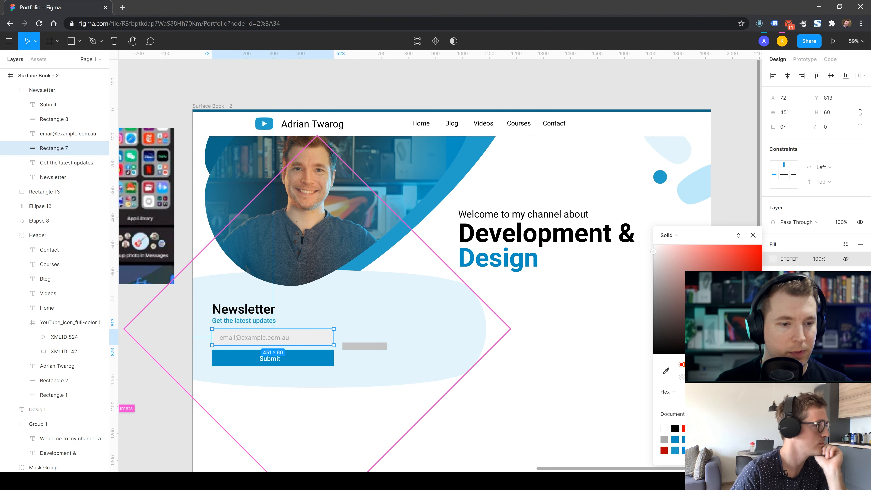
{"action": "left_click", "coordinate": [666, 370]}
{"action": "left_click", "coordinate": [574, 350]}
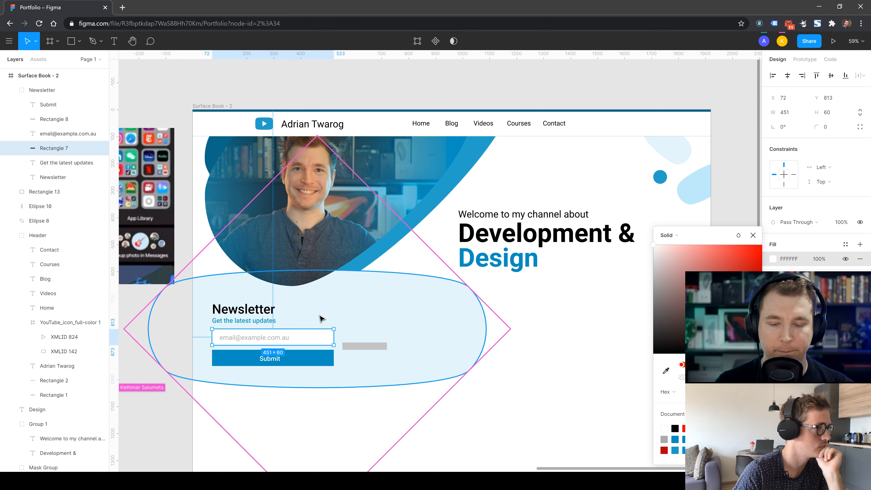
{"action": "left_click", "coordinate": [581, 366]}
{"action": "left_click", "coordinate": [228, 322]}
{"action": "left_click_drag", "start_coordinate": [245, 319], "coordinate": [303, 324]}
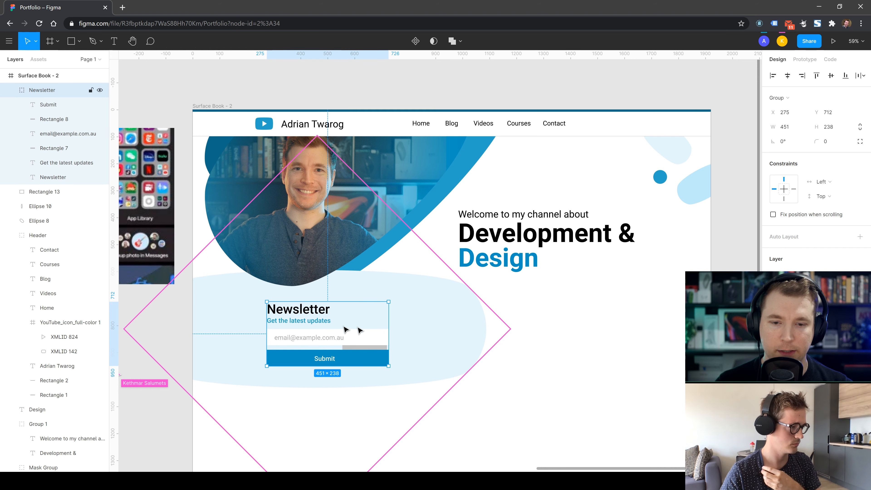
{"action": "left_click", "coordinate": [424, 362]}
{"action": "key", "text": "ctrl+z"}
{"action": "key", "text": "ctrl+z"}
- Move the Newsletter group together with the small grey rectangle horizontally toward the middle of the blob
{"action": "left_click", "coordinate": [354, 346], "text": "shift"}
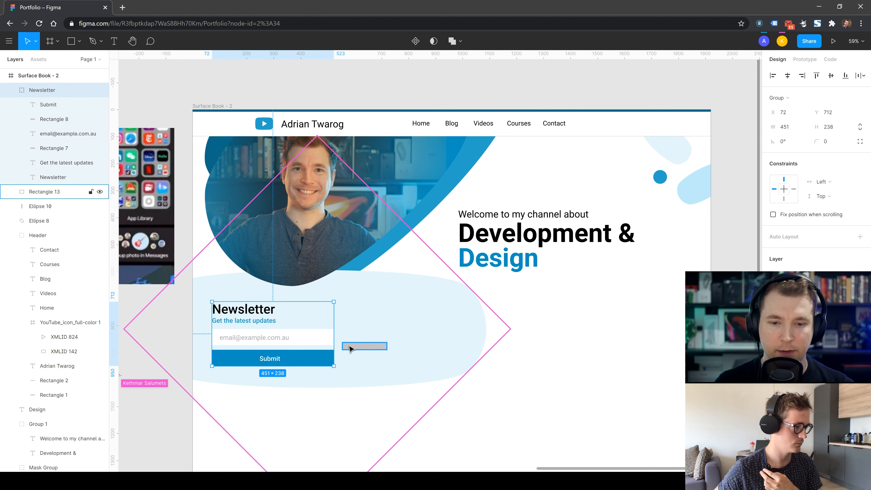
{"action": "left_click_drag", "start_coordinate": [298, 336], "coordinate": [350, 338]}
{"action": "left_click", "coordinate": [601, 414]}
{"action": "scroll", "coordinate": [586, 358], "scroll_direction": "down", "scroll_amount": 1}
- Recolour the small grey rectangle beside the newsletter form dark blue, and delete it
{"action": "left_click", "coordinate": [422, 339]}
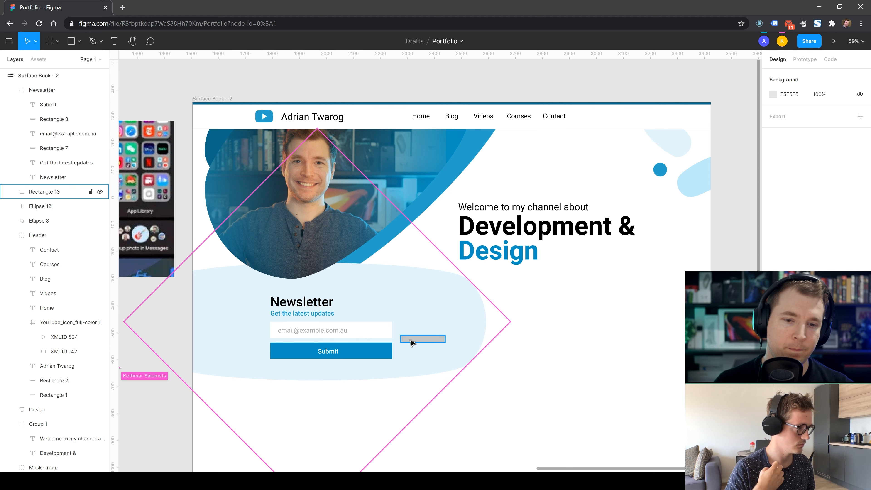
{"action": "left_click", "coordinate": [773, 273]}
{"action": "left_click", "coordinate": [666, 373]}
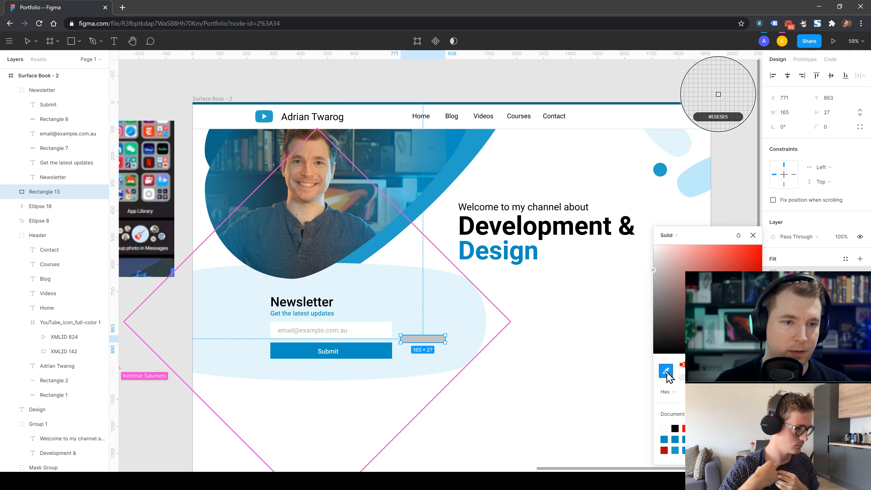
{"action": "left_click", "coordinate": [719, 95]}
{"action": "key", "text": "Escape"}
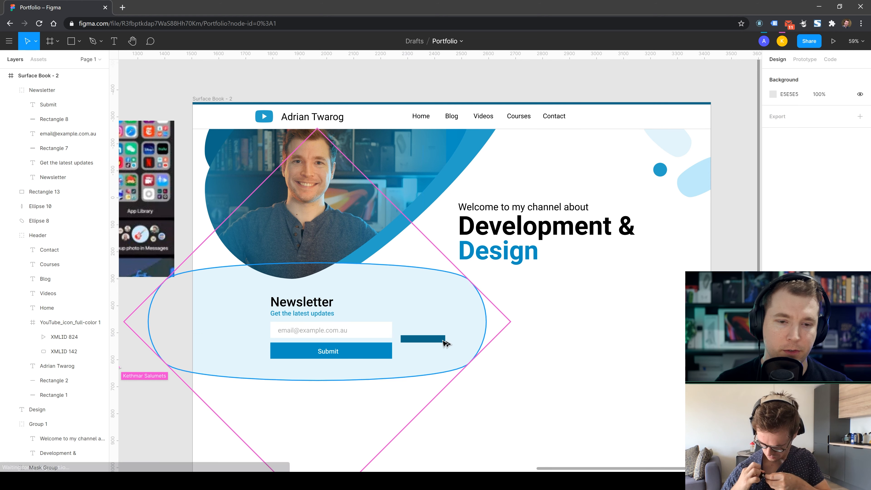
{"action": "key", "text": "Delete"}
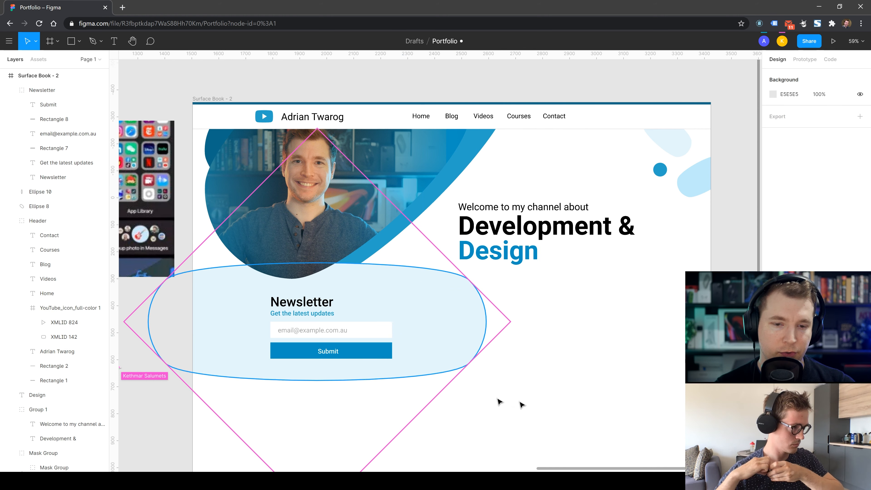
- Add the text "arrow-right" beneath the Design heading and try to turn it into an icon with Font Awesome 5 fonts
{"action": "left_click", "coordinate": [114, 41]}
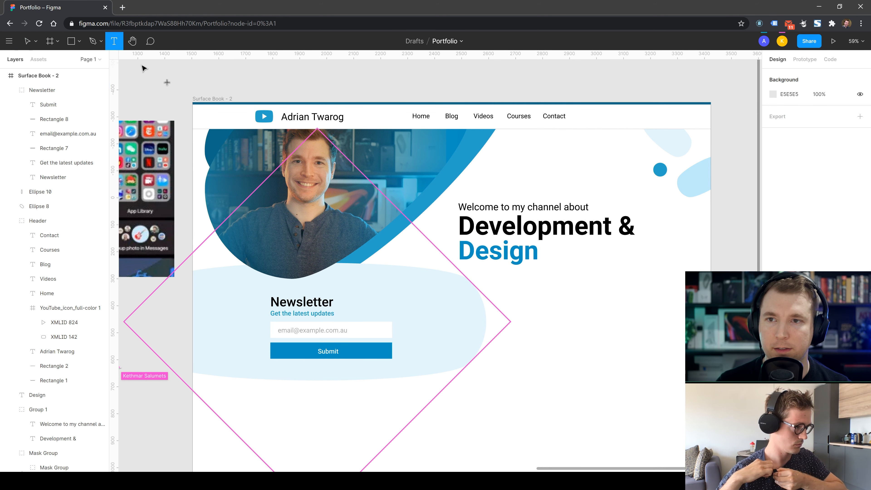
{"action": "left_click", "coordinate": [579, 306]}
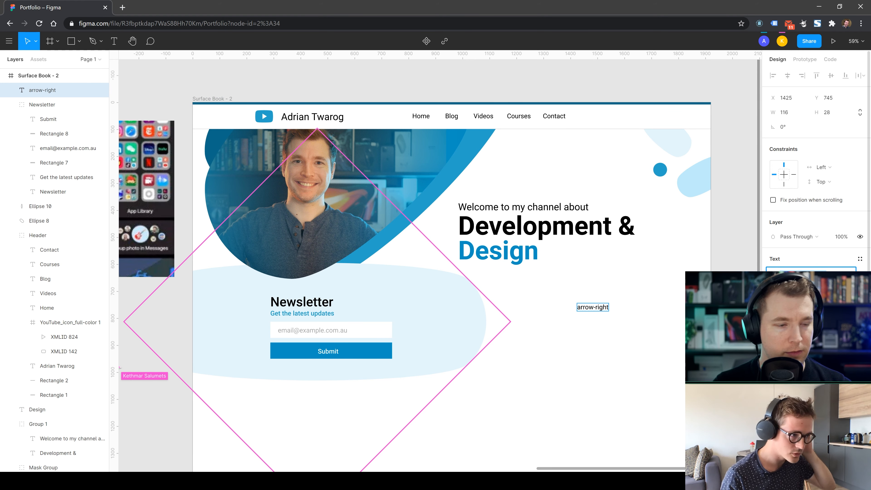
{"action": "left_click", "coordinate": [862, 274]}
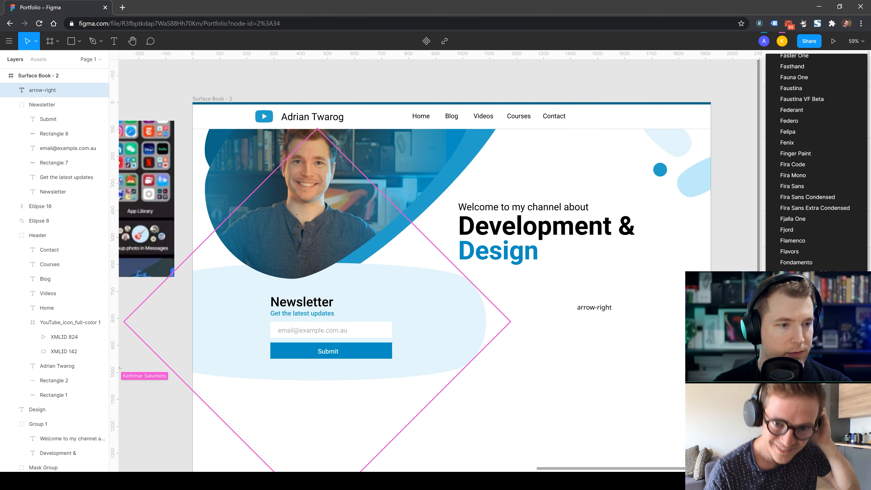
{"action": "left_click", "coordinate": [803, 284]}
{"action": "double_click", "coordinate": [603, 308]}
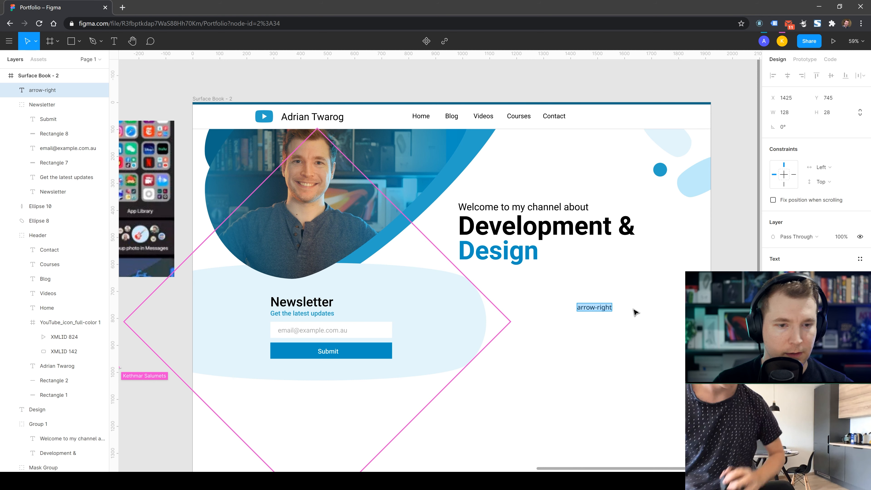
{"action": "type", "text": "arrow-right"}
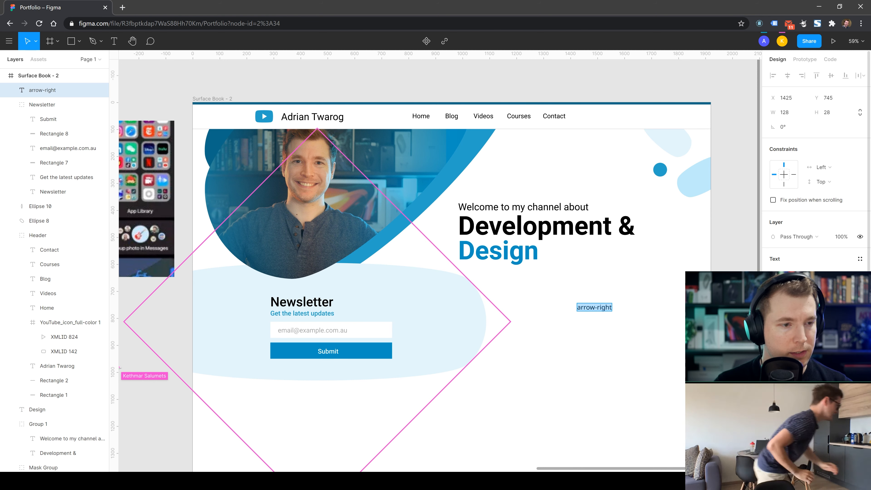
{"action": "left_click", "coordinate": [861, 273]}
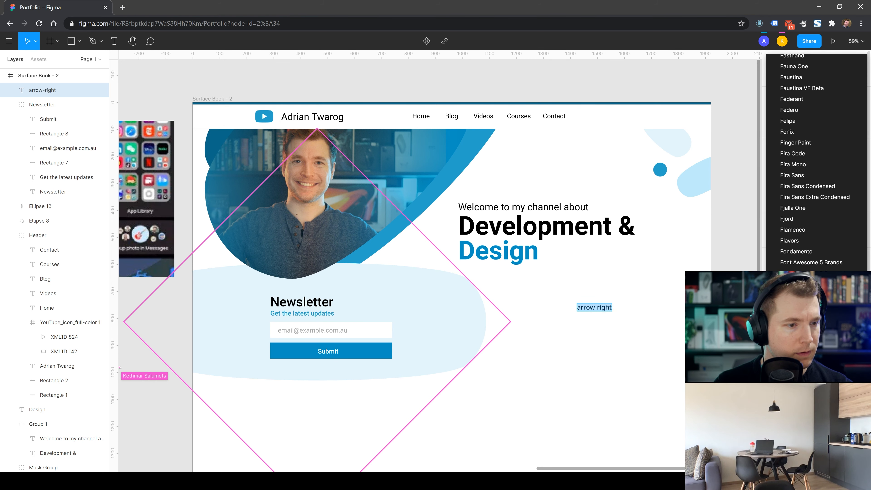
{"action": "left_click", "coordinate": [803, 284]}
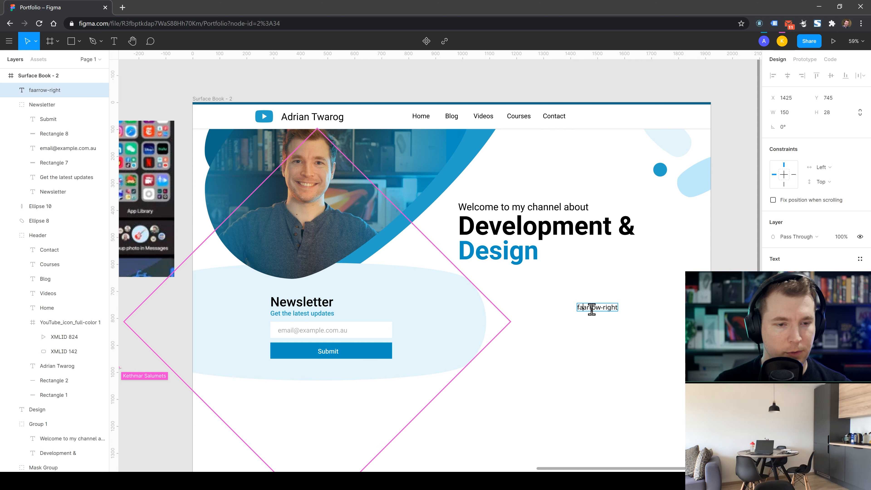
- Try the text as "fa-arrow-right" in Font Awesome 5 Brands and Font Awesome 5 Free, and delete it
{"action": "left_click", "coordinate": [803, 285]}
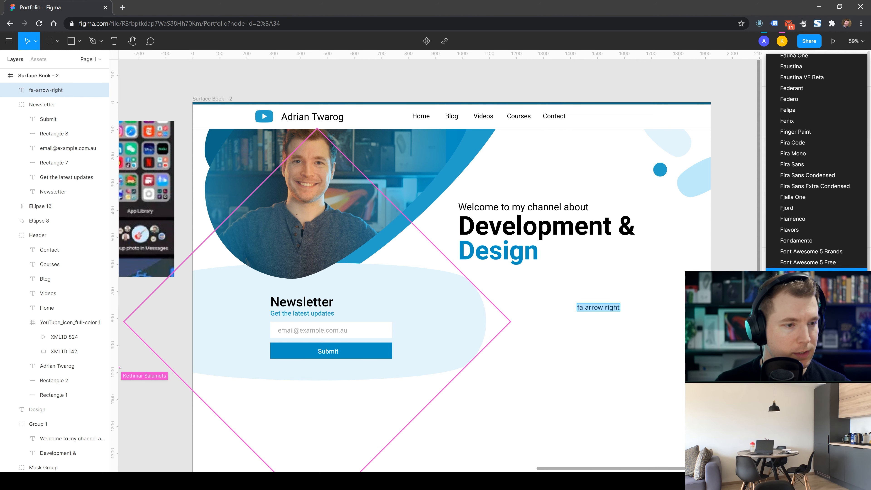
{"action": "left_click", "coordinate": [810, 251]}
{"action": "left_click", "coordinate": [862, 274]}
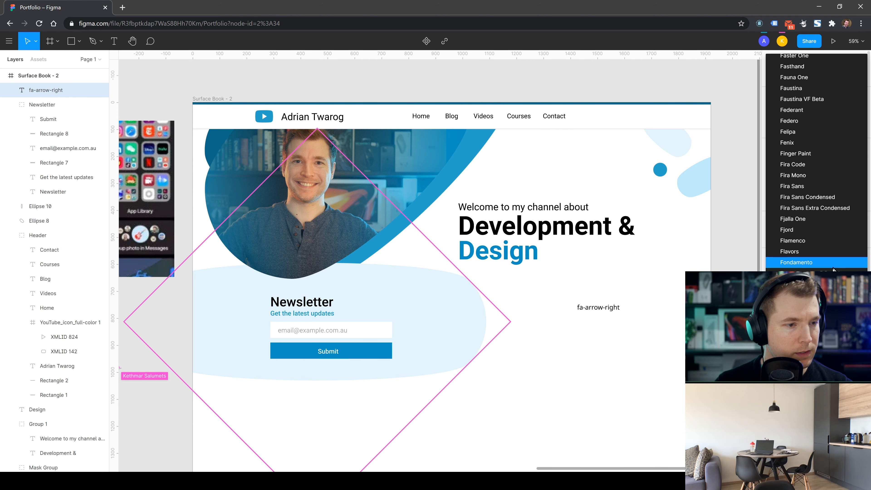
{"action": "left_click", "coordinate": [837, 284]}
{"action": "left_click", "coordinate": [861, 273]}
{"action": "key", "text": "Escape"}
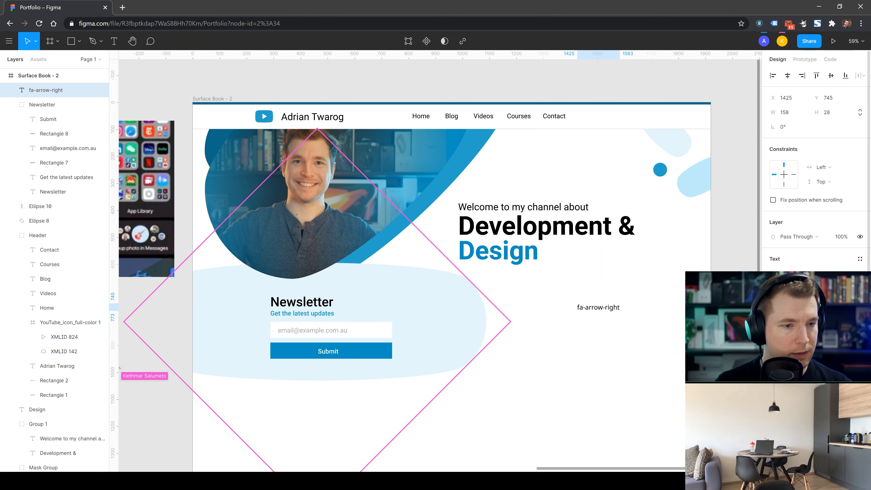
{"action": "key", "text": "Delete"}
- Rotate the pale blue blob to about -58° and reposition it behind the newsletter form at about X 841, Y 192
{"action": "scroll", "coordinate": [541, 371], "scroll_direction": "down", "scroll_amount": 3}
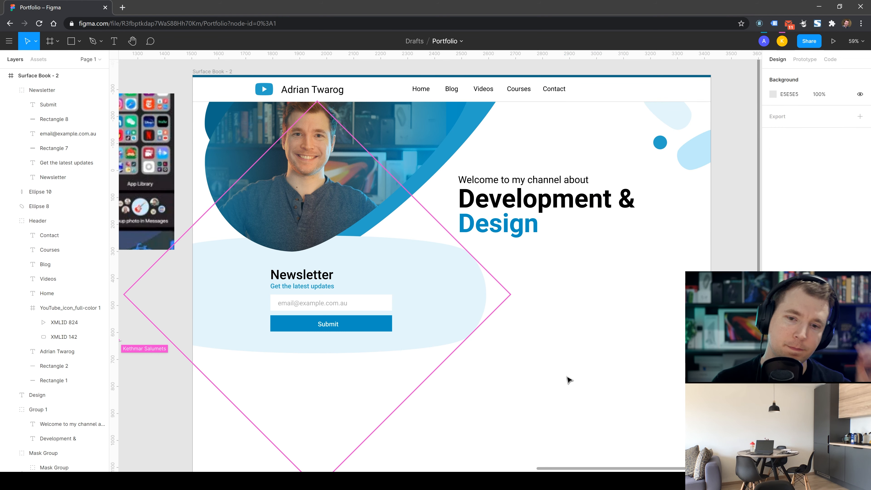
{"action": "double_click", "coordinate": [428, 292]}
{"action": "key", "text": "Escape"}
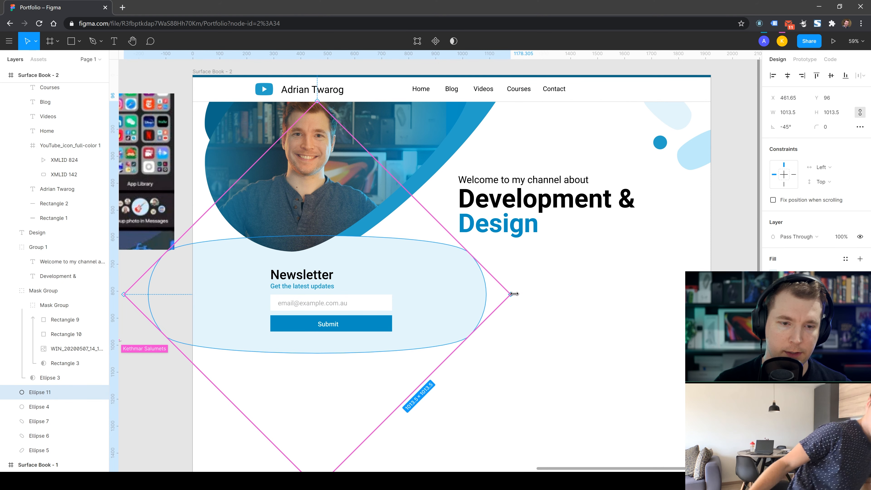
{"action": "key", "text": "Escape"}
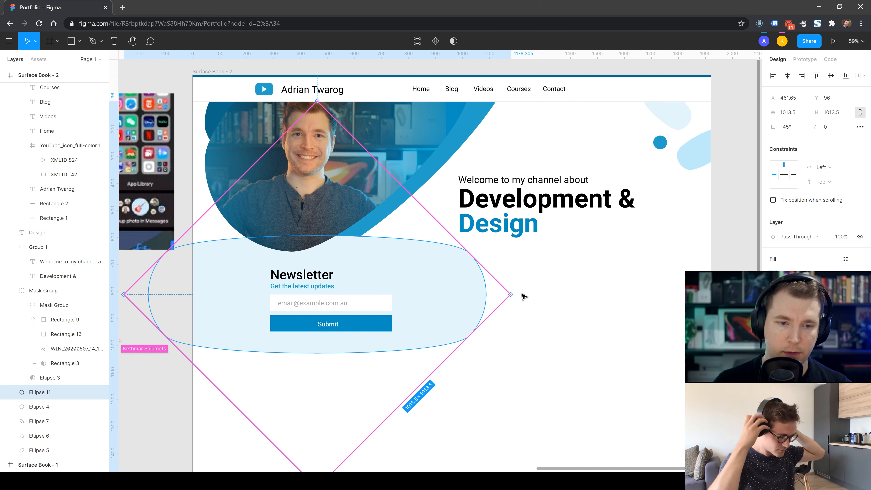
{"action": "left_click_drag", "start_coordinate": [515, 294], "coordinate": [456, 359]}
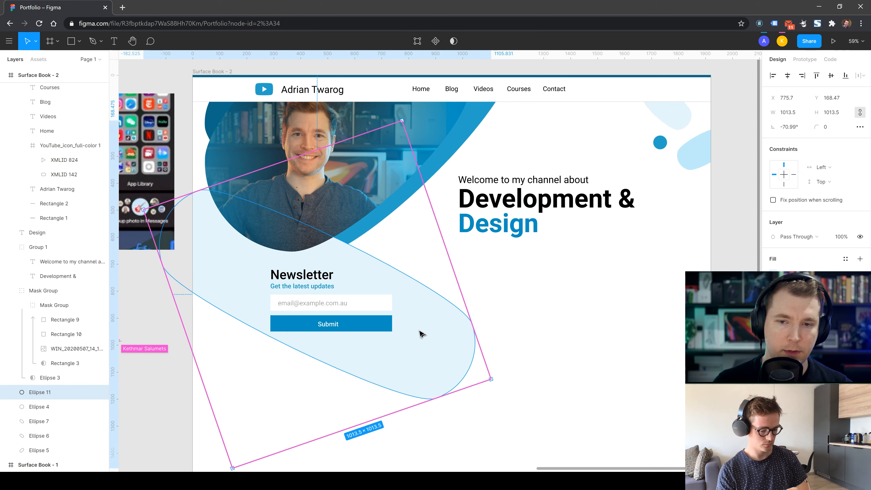
{"action": "left_click_drag", "start_coordinate": [387, 323], "coordinate": [462, 385]}
{"action": "left_click", "coordinate": [604, 402]}
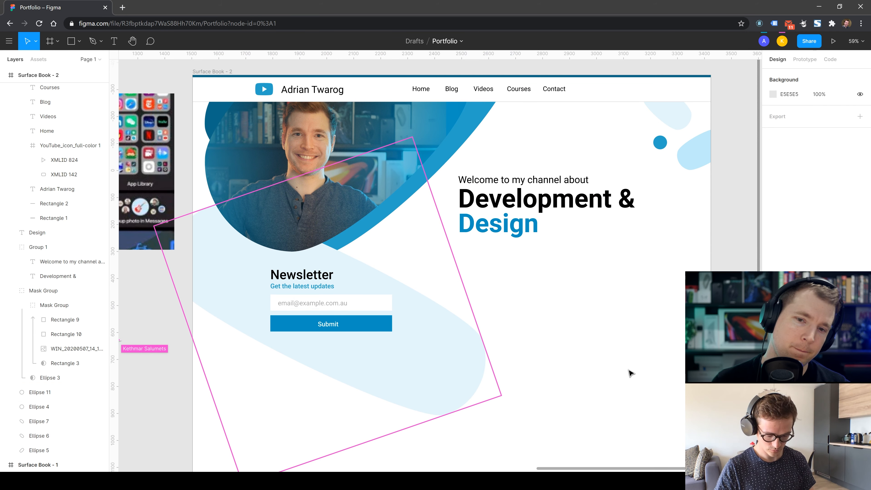
{"action": "left_click", "coordinate": [421, 356]}
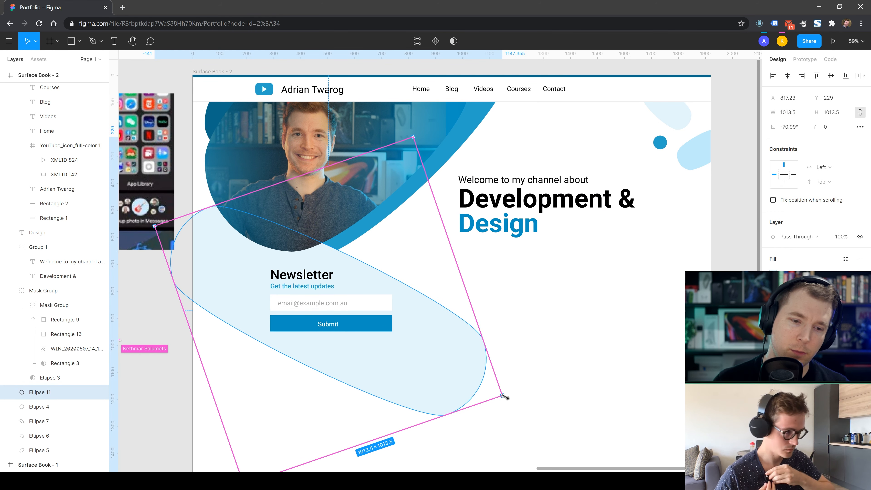
{"action": "left_click_drag", "start_coordinate": [504, 396], "coordinate": [489, 351]}
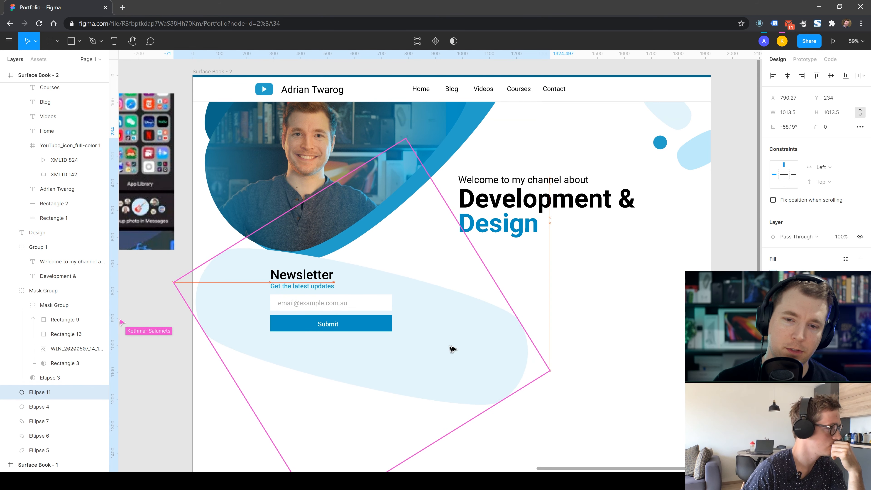
{"action": "left_click", "coordinate": [602, 408]}
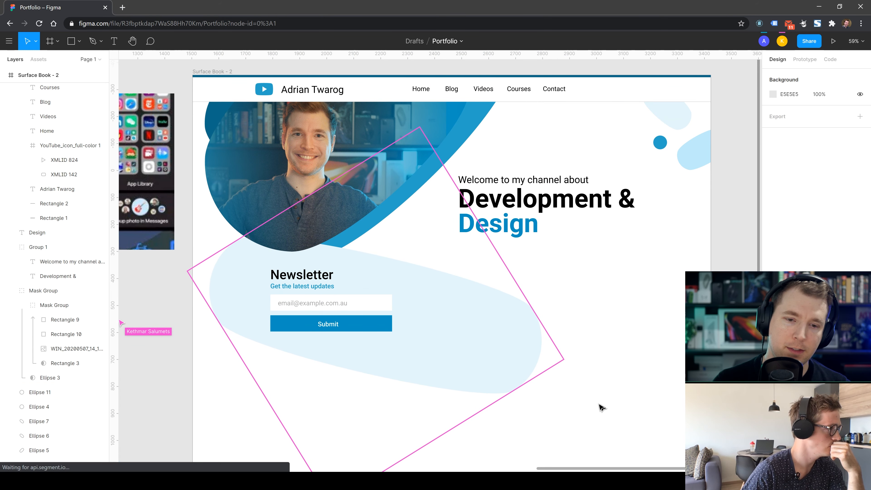
- Scale the pale blue blob down proportionally to about 759 × 759, keeping it around the newsletter form
{"action": "scroll", "coordinate": [597, 405], "scroll_direction": "down", "scroll_amount": 1}
{"action": "left_click", "coordinate": [467, 335]}
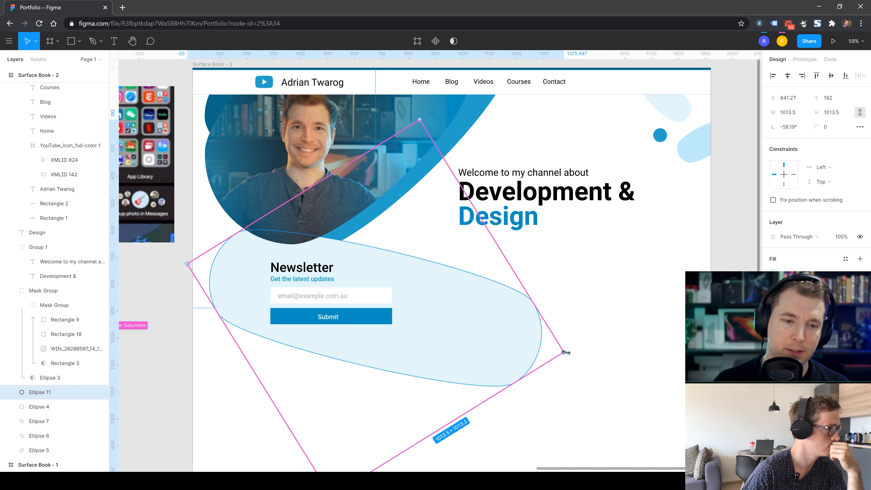
{"action": "left_click_drag", "start_coordinate": [565, 352], "coordinate": [450, 341]}
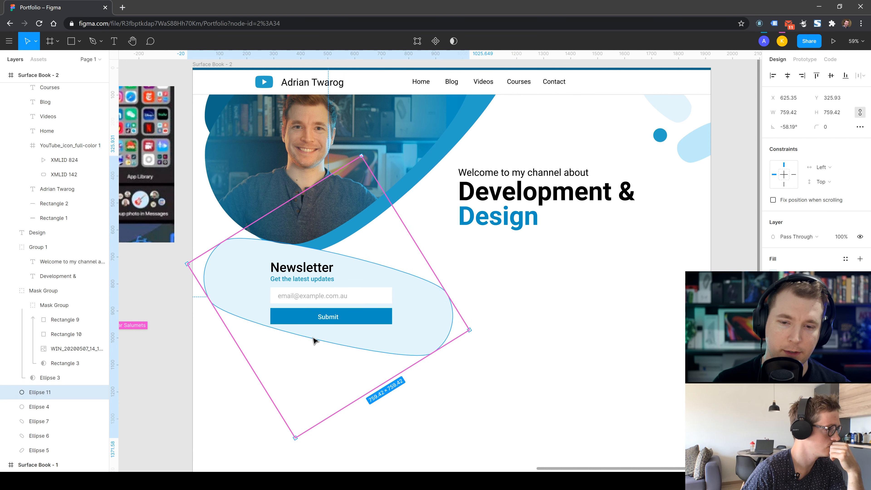
{"action": "double_click", "coordinate": [313, 340]}
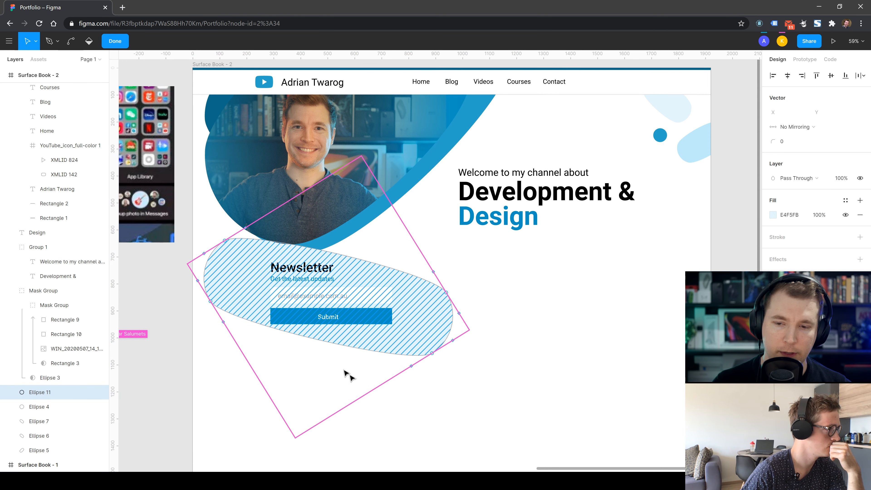
{"action": "key", "text": "Escape"}
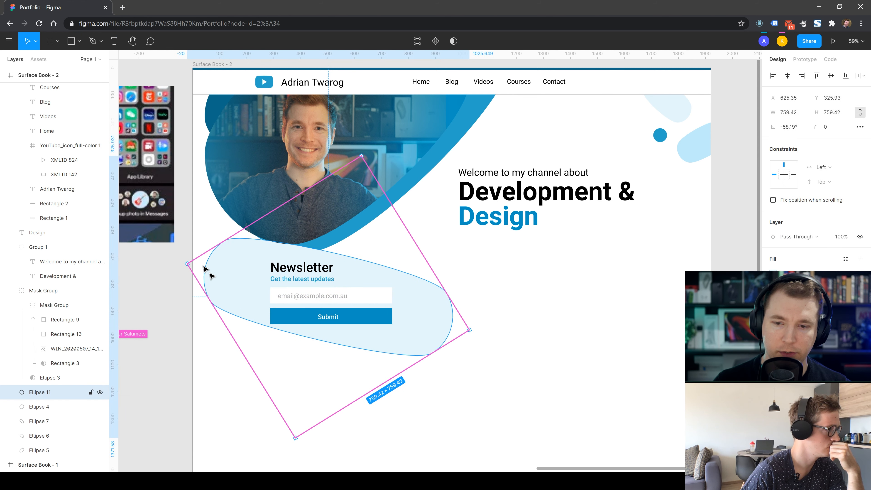
- Shift the pale blue blob's two lower vector points down and left, stretching it to about 800 × 808 behind the newsletter form
{"action": "double_click", "coordinate": [226, 310]}
{"action": "left_click_drag", "start_coordinate": [177, 292], "coordinate": [228, 284]}
{"action": "key", "text": "shift+Down"}
{"action": "key", "text": "shift+Down"}
{"action": "key", "text": "shift+Up"}
{"action": "key", "text": "shift+Up"}
{"action": "key", "text": "shift+Down"}
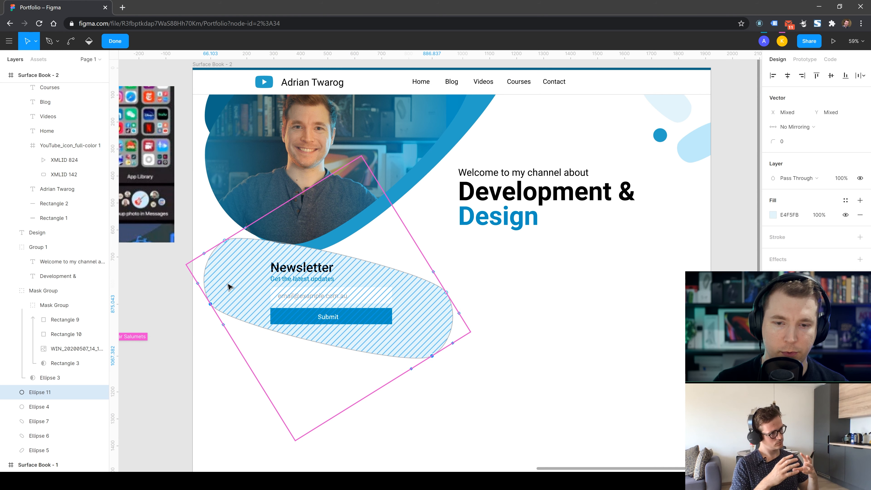
{"action": "key", "text": "shift+Left"}
{"action": "key", "text": "shift+Left"}
{"action": "key", "text": "shift+Down"}
{"action": "key", "text": "shift+Down"}
{"action": "key", "text": "shift+Down"}
{"action": "key", "text": "shift+Down"}
{"action": "key", "text": "shift+Down"}
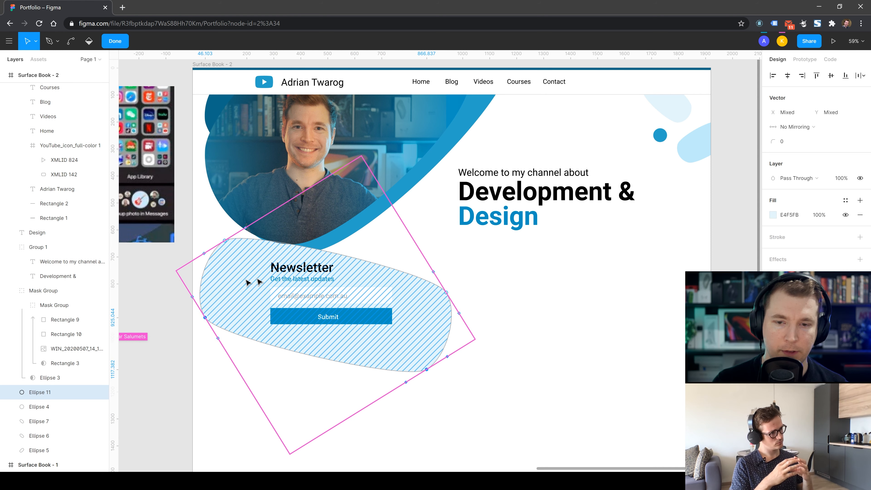
{"action": "key", "text": "Escape"}
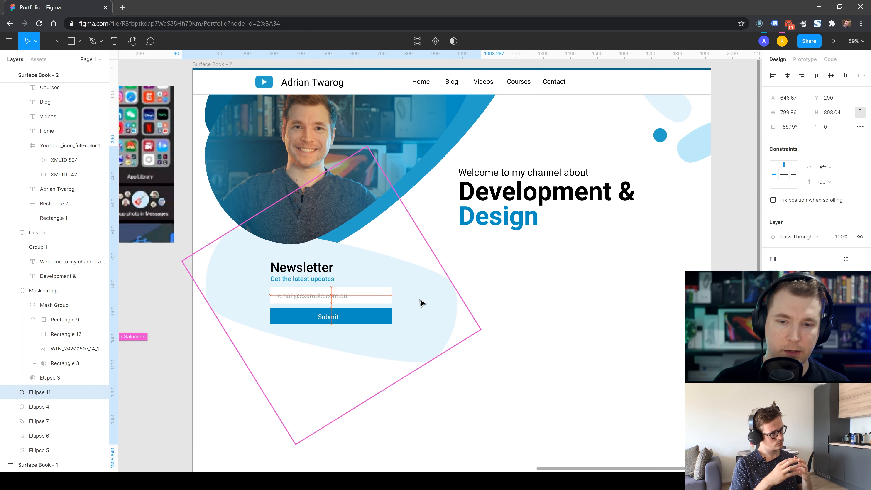
{"action": "left_click", "coordinate": [599, 384]}
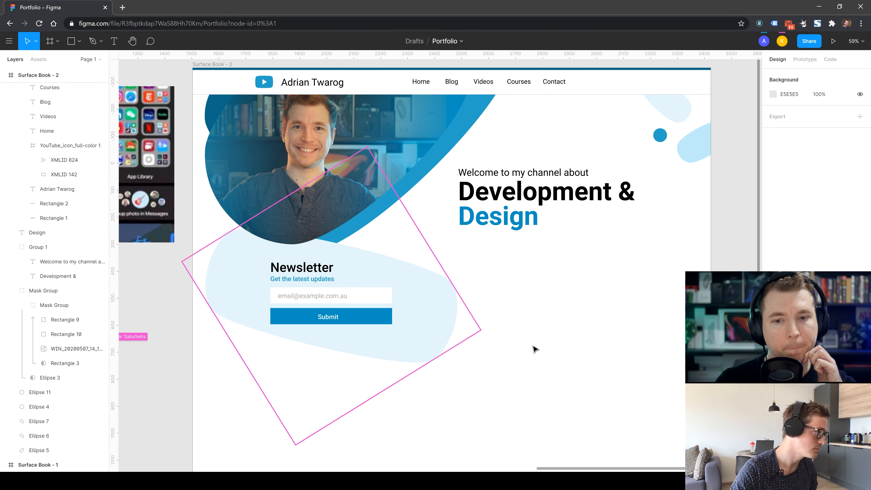
- Rotate the pale blue blob to about -52° and enlarge it proportionally to about 917 × 926 around the newsletter form
{"action": "double_click", "coordinate": [431, 315]}
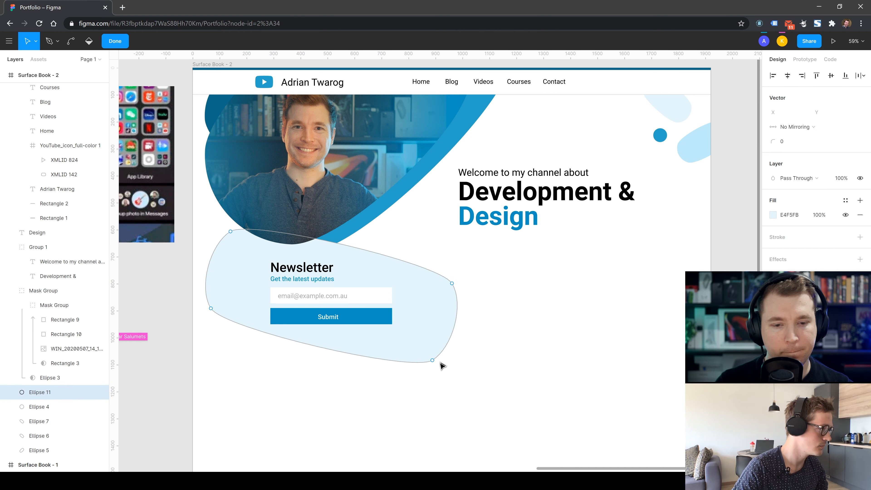
{"action": "key", "text": "Escape"}
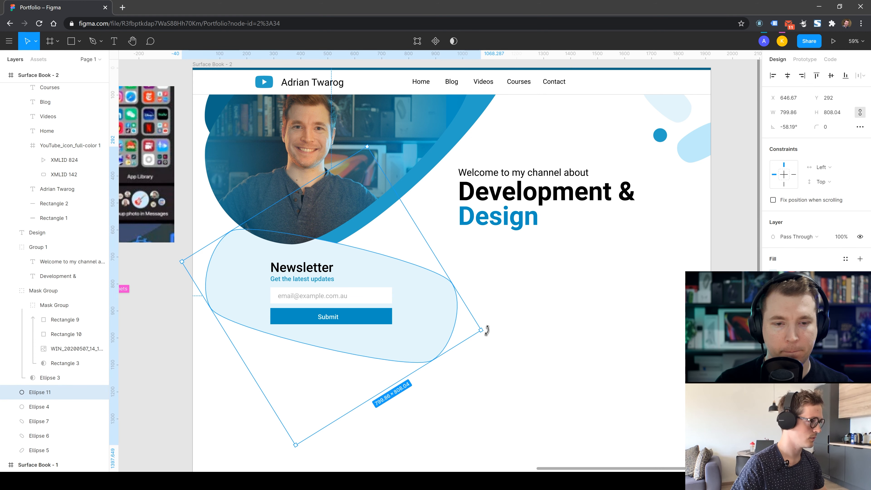
{"action": "left_click_drag", "start_coordinate": [486, 332], "coordinate": [482, 311]}
{"action": "left_click", "coordinate": [395, 401]}
{"action": "left_click", "coordinate": [399, 315]}
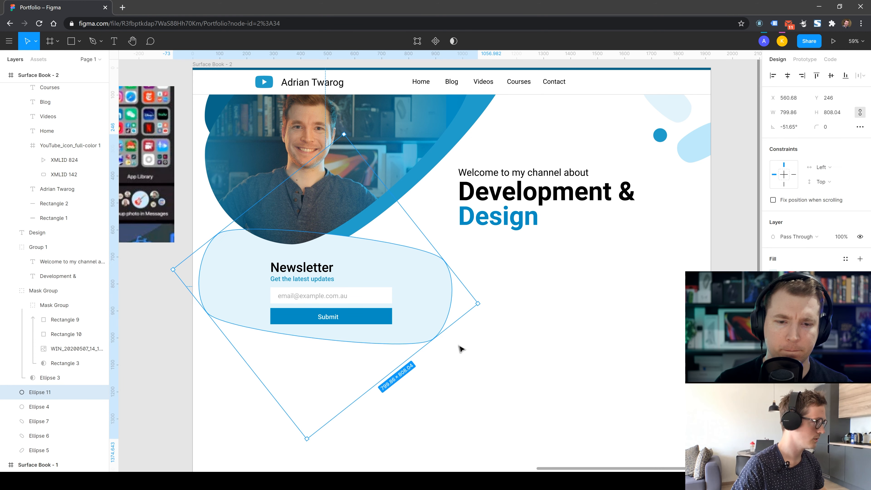
{"action": "left_click_drag", "start_coordinate": [474, 303], "coordinate": [505, 318]}
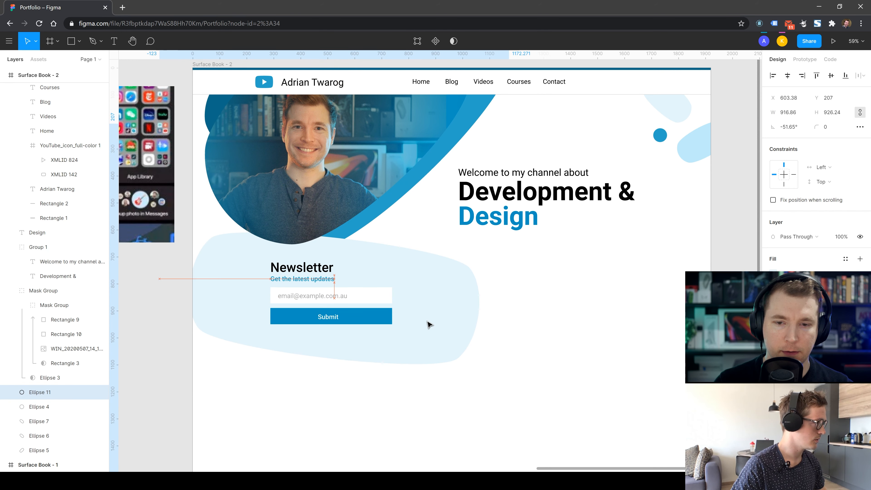
{"action": "left_click", "coordinate": [593, 393]}
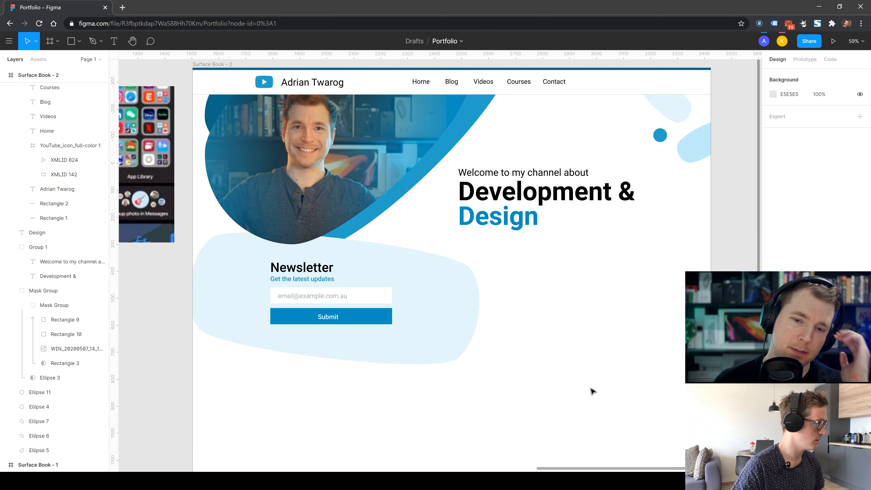
- Rotate the pale blue blob to about -46°, place it at X 514, Y 192, and shift the newsletter form slightly left within it
{"action": "left_click", "coordinate": [433, 296]}
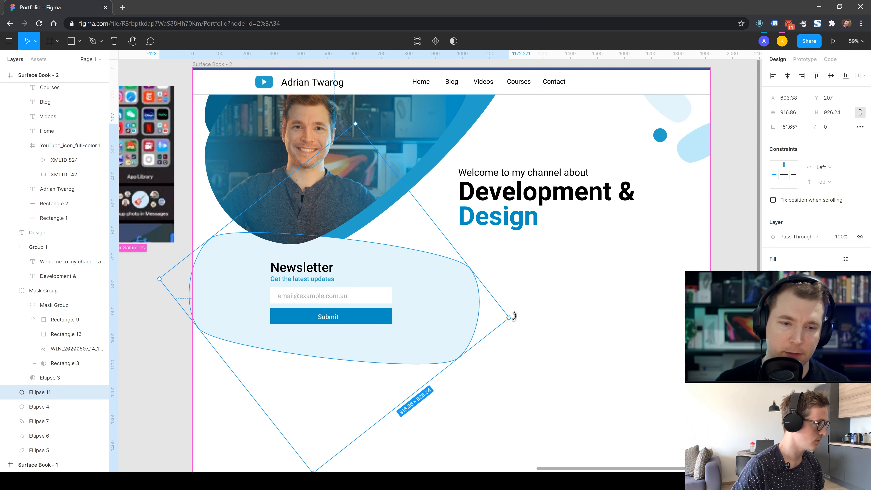
{"action": "left_click_drag", "start_coordinate": [512, 317], "coordinate": [509, 267]}
{"action": "left_click_drag", "start_coordinate": [386, 295], "coordinate": [415, 285]}
{"action": "left_click_drag", "start_coordinate": [521, 263], "coordinate": [506, 295]}
{"action": "left_click", "coordinate": [563, 418]}
{"action": "left_click_drag", "start_coordinate": [437, 309], "coordinate": [424, 314]}
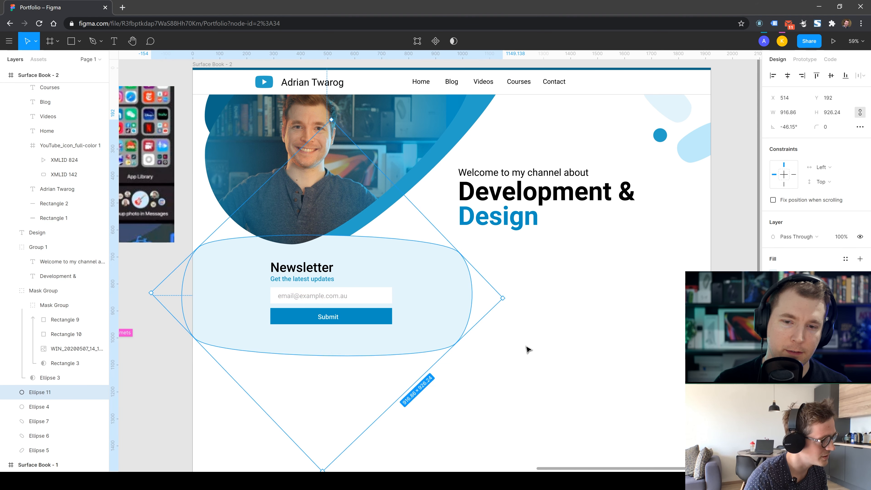
{"action": "left_click", "coordinate": [527, 349]}
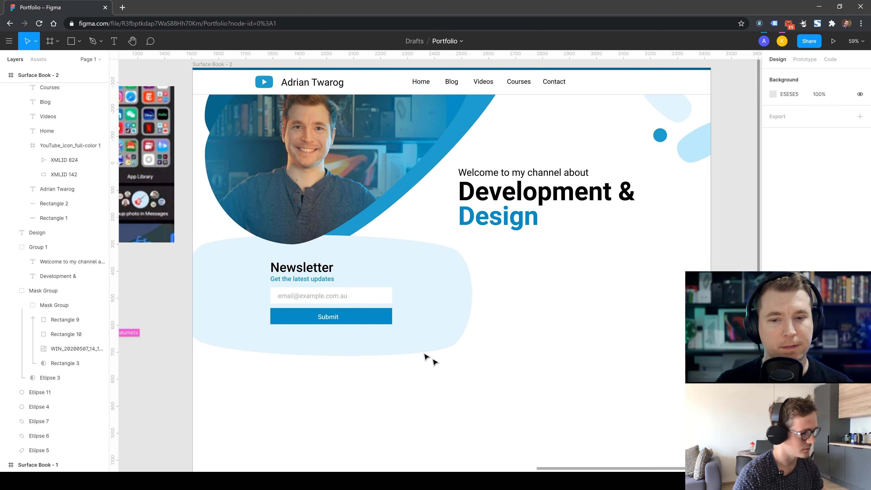
{"action": "left_click", "coordinate": [302, 296]}
{"action": "left_click_drag", "start_coordinate": [301, 296], "coordinate": [326, 295]}
- Try enlarging the pale blue blob proportionally to about 1660 × 1677 and spreading it behind the hero content
{"action": "left_click", "coordinate": [442, 301]}
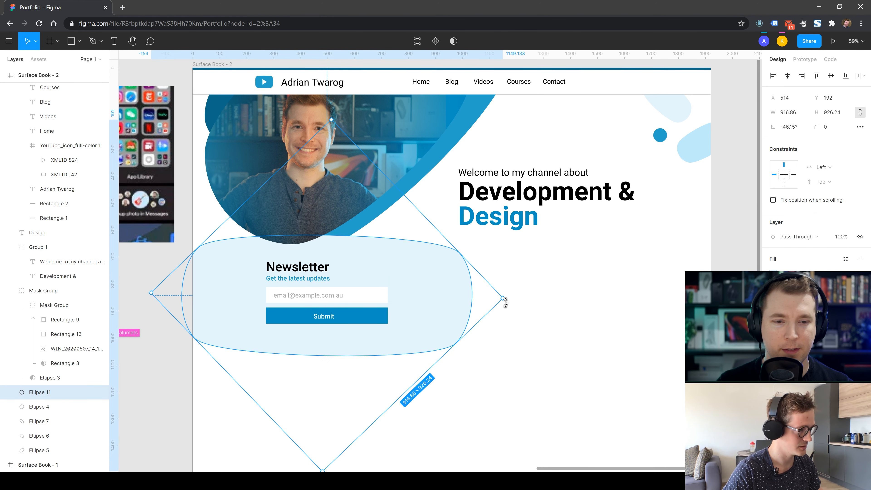
{"action": "left_click_drag", "start_coordinate": [506, 296], "coordinate": [440, 325]}
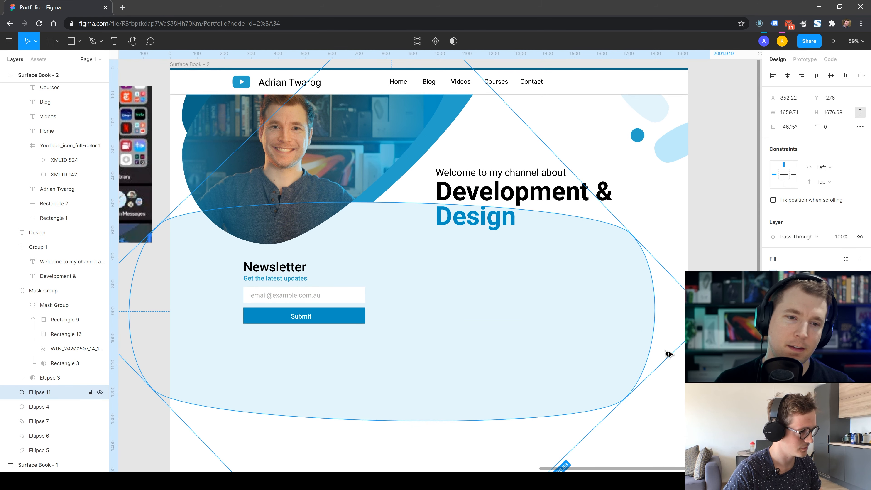
{"action": "left_click_drag", "start_coordinate": [493, 338], "coordinate": [381, 342]}
{"action": "left_click", "coordinate": [449, 420]}
{"action": "left_click", "coordinate": [498, 325]}
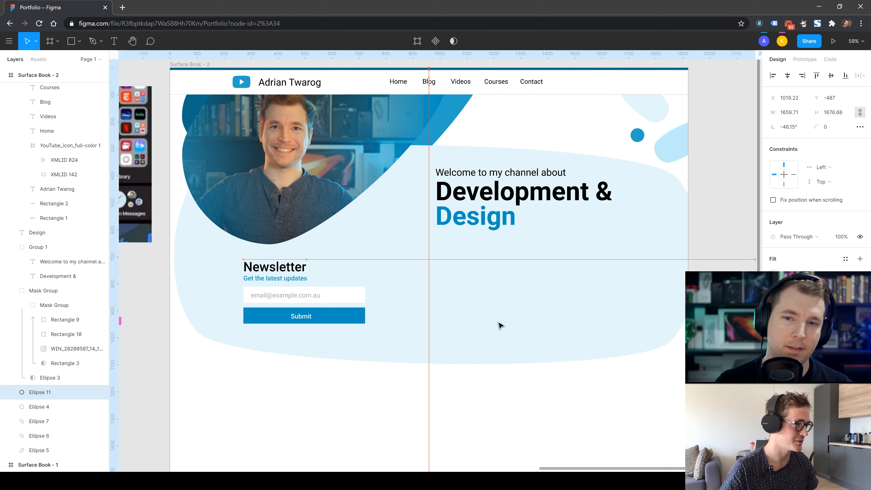
- Undo the pale blue blob's last enlargement and repositioning
{"action": "key", "text": "ctrl+z"}
{"action": "key", "text": "ctrl+z"}
{"action": "key", "text": "ctrl+z"}
{"action": "key", "text": "ctrl+z"}
{"action": "key", "text": "ctrl+z"}
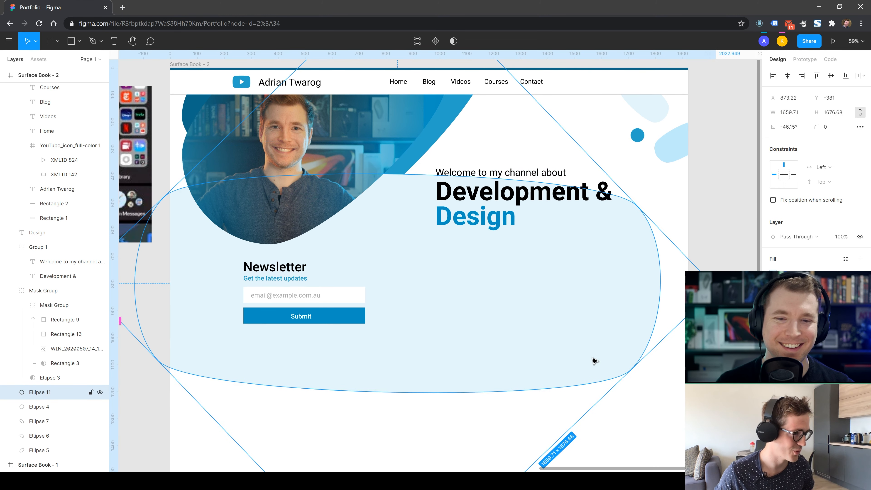
{"action": "left_click", "coordinate": [489, 372]}
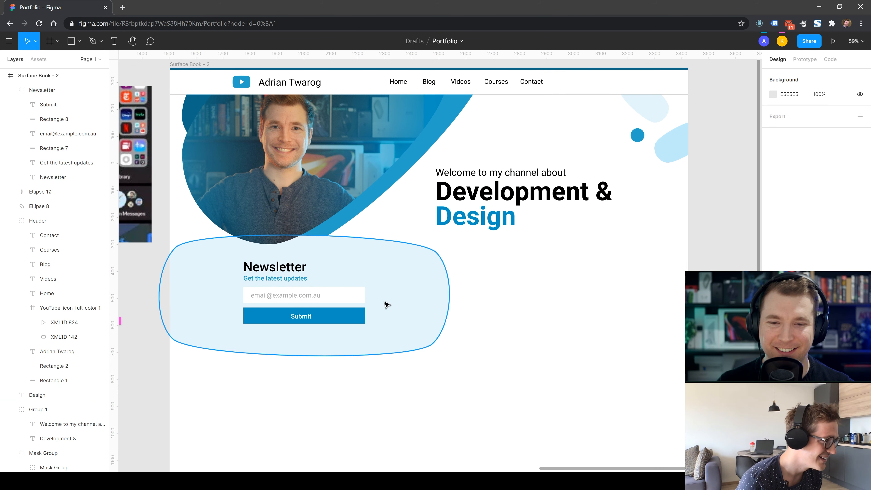
- Duplicate the pale blue blob to X 575, Y 256 and order the copy beneath the original
{"action": "left_click", "coordinate": [395, 305]}
{"action": "left_click_drag", "start_coordinate": [417, 308], "coordinate": [434, 325]}
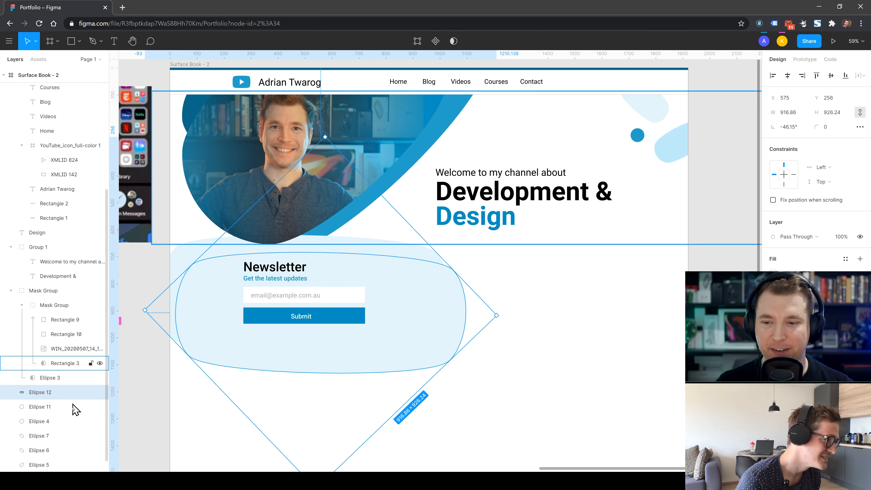
{"action": "left_click", "coordinate": [54, 406]}
{"action": "left_click_drag", "start_coordinate": [54, 392], "coordinate": [58, 412]}
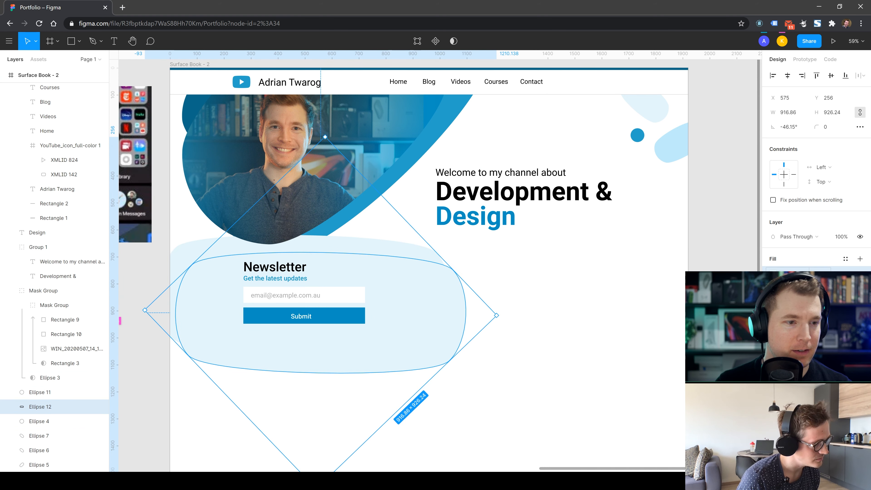
- Fill the lower blob copy with the light blue sampled from the shape at the hero's right edge and nudge the copy slightly upward
{"action": "left_click", "coordinate": [773, 274]}
{"action": "left_click", "coordinate": [666, 370]}
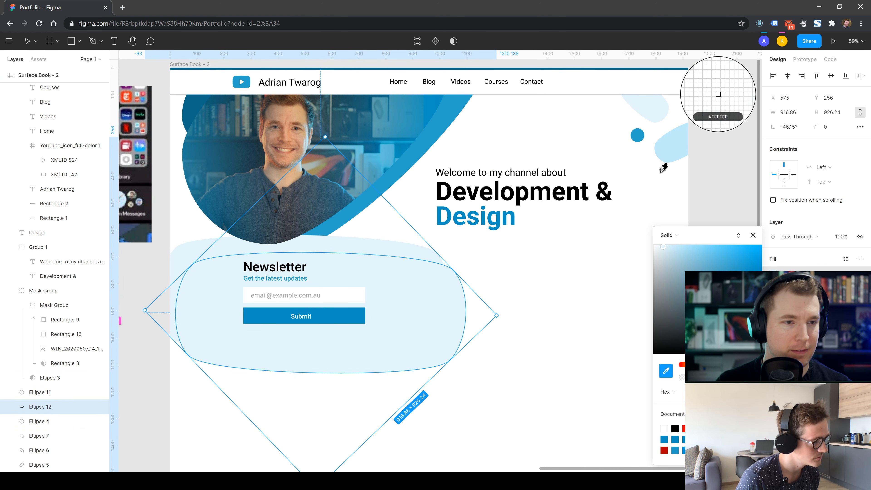
{"action": "left_click", "coordinate": [661, 144]}
{"action": "left_click", "coordinate": [539, 381]}
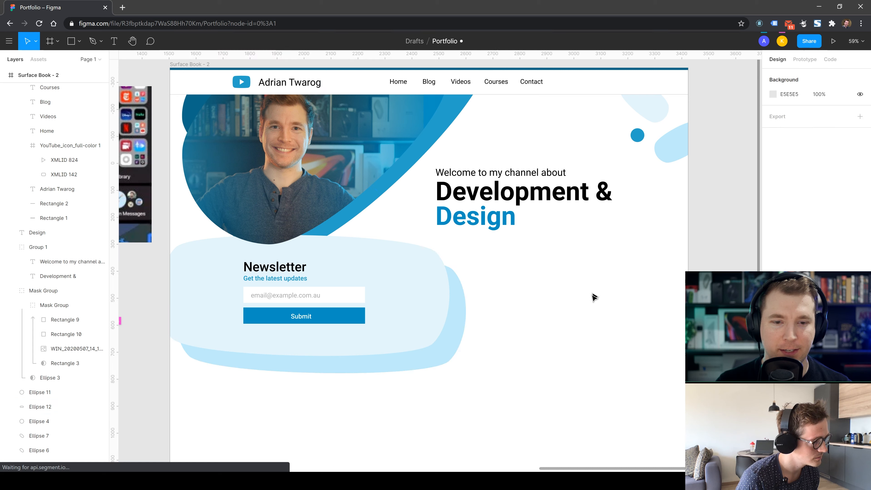
{"action": "left_click", "coordinate": [442, 352]}
{"action": "left_click_drag", "start_coordinate": [445, 343], "coordinate": [444, 348]}
{"action": "left_click", "coordinate": [495, 392]}
- Move the newsletter form and both blobs together down and right, bringing the pale blob to X 575, Y 259
{"action": "scroll", "coordinate": [535, 416], "scroll_direction": "down", "scroll_amount": 1}
{"action": "left_click", "coordinate": [444, 325]}
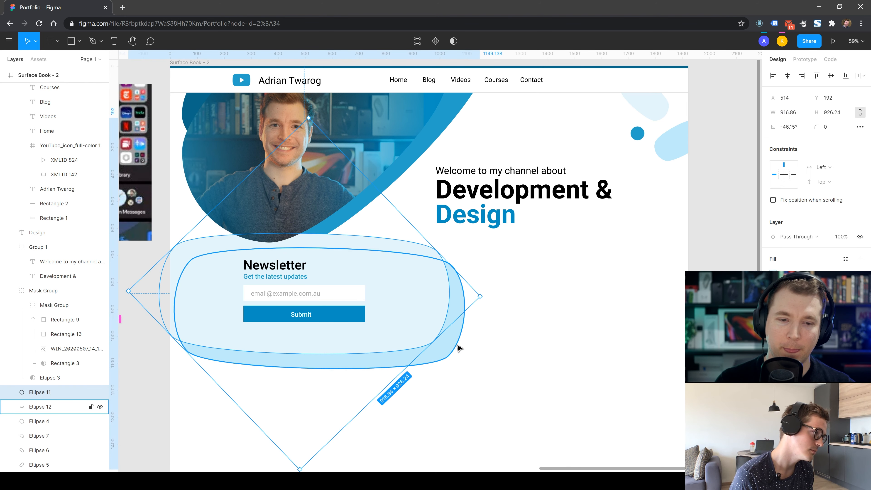
{"action": "left_click", "coordinate": [458, 348], "text": "shift"}
{"action": "left_click", "coordinate": [286, 269], "text": "shift"}
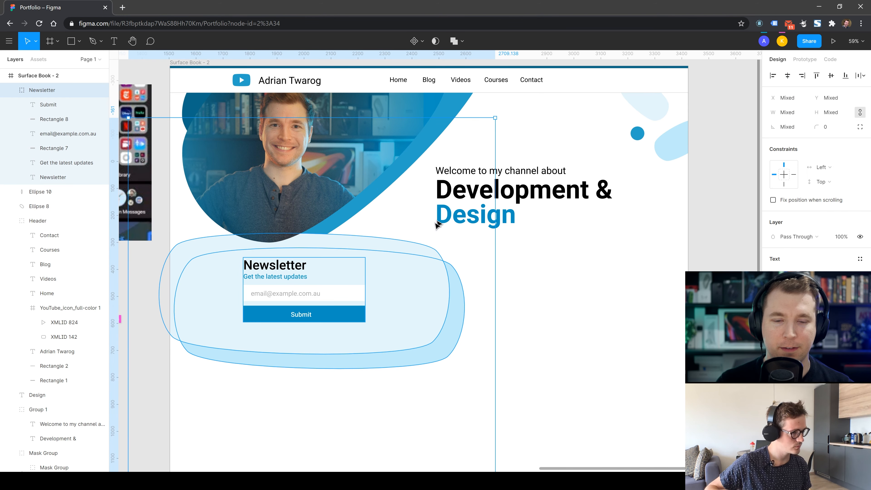
{"action": "left_click_drag", "start_coordinate": [399, 311], "coordinate": [416, 331]}
{"action": "left_click", "coordinate": [422, 305]}
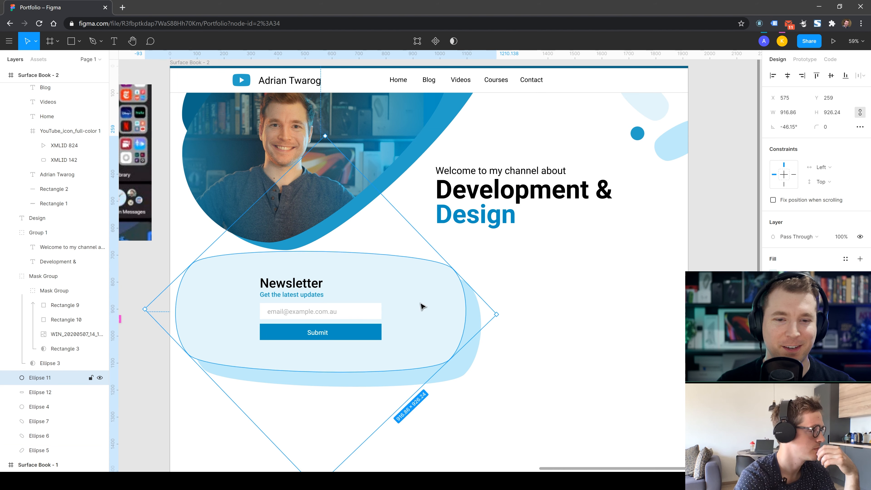
- Try tilting the newsletter form and both blobs together by a few degrees
{"action": "left_click_drag", "start_coordinate": [541, 417], "coordinate": [239, 279]}
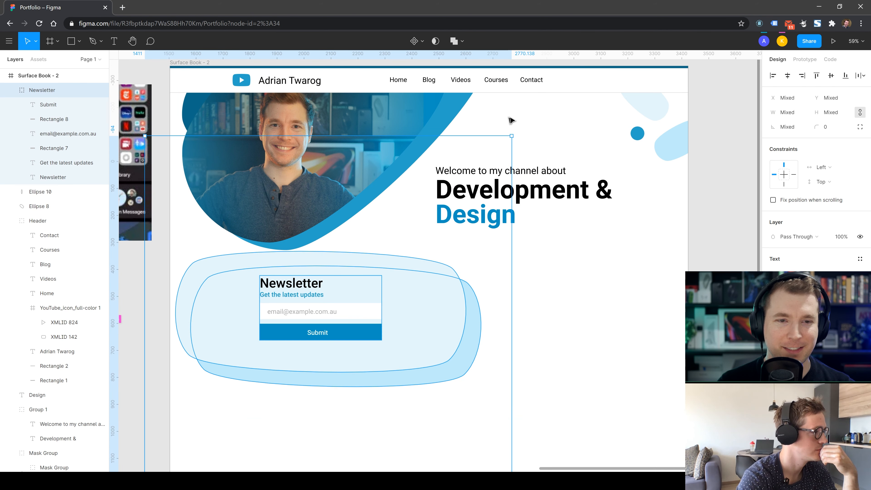
{"action": "left_click_drag", "start_coordinate": [516, 137], "coordinate": [334, 291]}
{"action": "left_click", "coordinate": [555, 337]}
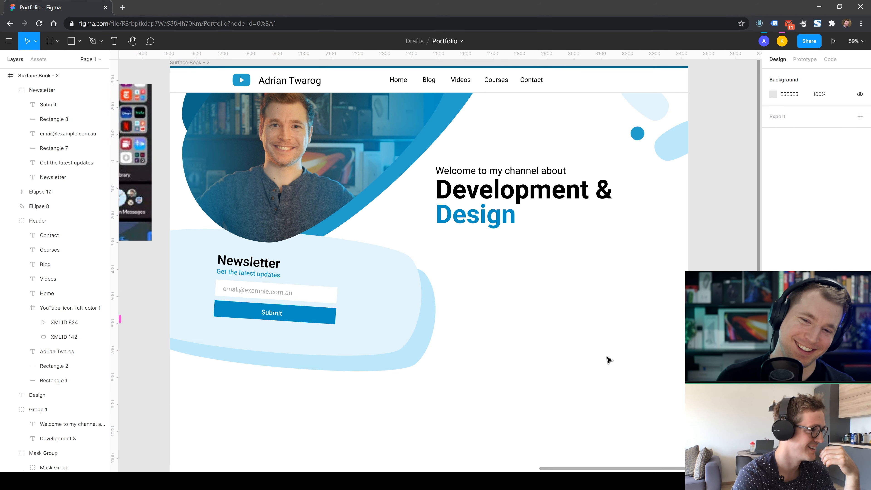
- Undo the joint tilt and repositioning of the newsletter form and its blobs
{"action": "key", "text": "ctrl+z"}
{"action": "key", "text": "ctrl+z"}
{"action": "key", "text": "ctrl+z"}
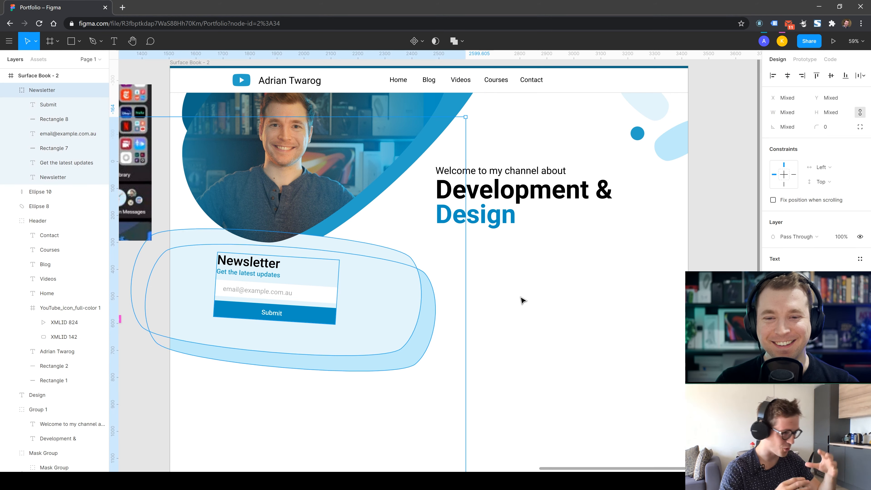
- Try scaling the newsletter form and both blobs down together
{"action": "left_click_drag", "start_coordinate": [386, 349], "coordinate": [488, 354]}
{"action": "left_click_drag", "start_coordinate": [608, 141], "coordinate": [448, 300]}
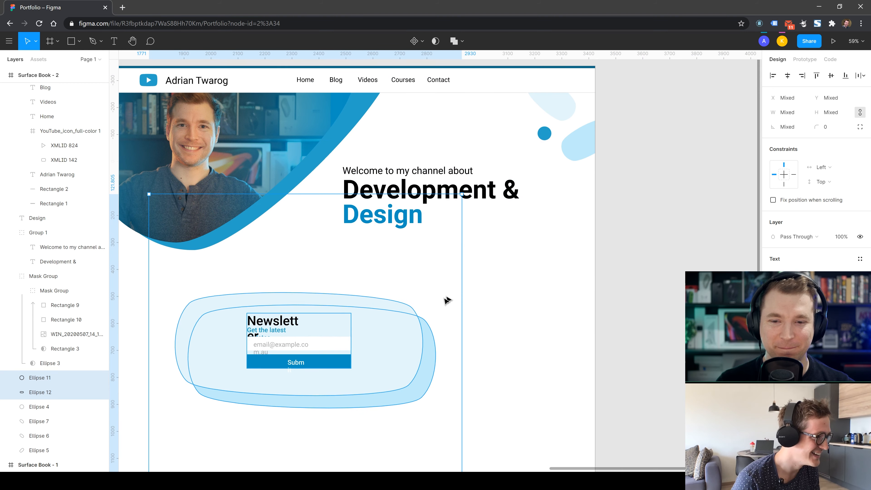
{"action": "scroll", "coordinate": [596, 362], "scroll_direction": "down", "scroll_amount": 1}
{"action": "scroll", "coordinate": [304, 374], "scroll_direction": "up", "scroll_amount": 1}
- Undo the joint scaling of the newsletter form and its blobs
{"action": "key", "text": "ctrl+z"}
{"action": "key", "text": "ctrl+z"}
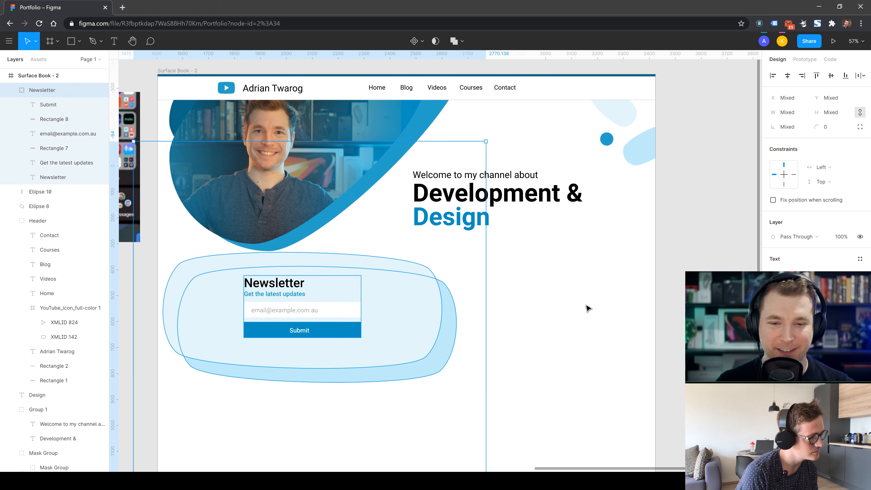
{"action": "left_click", "coordinate": [508, 295]}
- Scale only the two blobs down proportionally to about 584 × 590 each and reposition them behind the newsletter form
{"action": "left_click", "coordinate": [425, 349]}
{"action": "left_click", "coordinate": [443, 361], "text": "shift"}
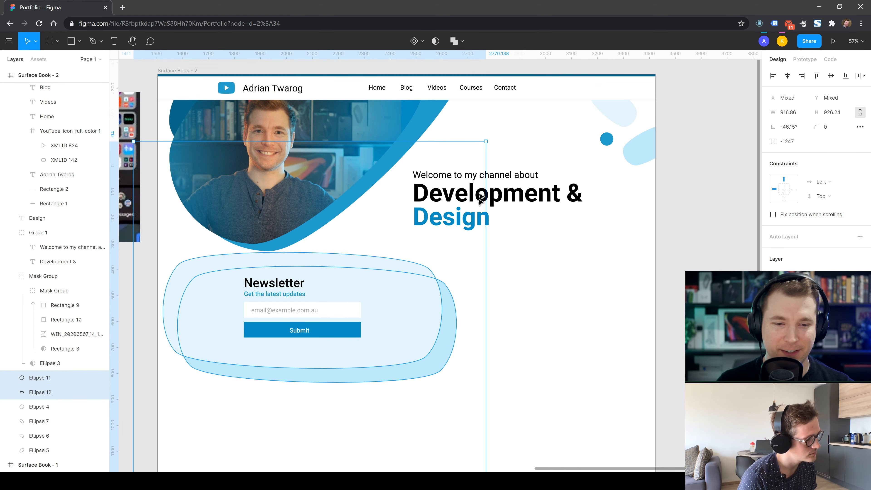
{"action": "left_click_drag", "start_coordinate": [475, 158], "coordinate": [362, 299]}
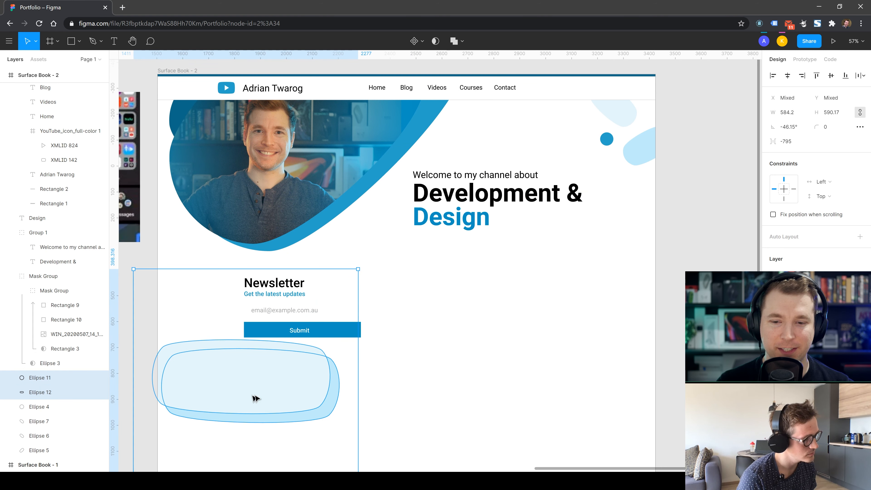
{"action": "left_click_drag", "start_coordinate": [255, 399], "coordinate": [306, 320]}
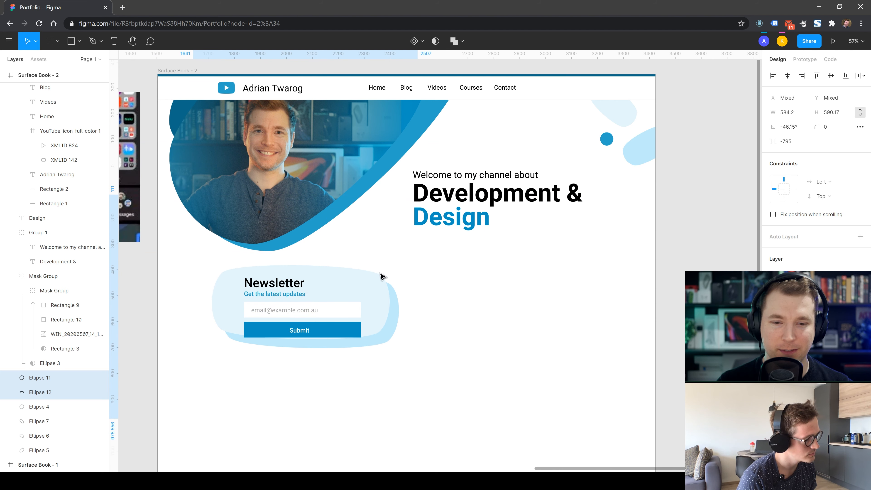
- Shift the pale blue blob left of the light blue copy and move the newsletter form to X 265, Y 759
{"action": "left_click", "coordinate": [384, 321]}
{"action": "left_click", "coordinate": [405, 332]}
{"action": "left_click", "coordinate": [379, 329]}
{"action": "left_click_drag", "start_coordinate": [408, 305], "coordinate": [422, 307]}
{"action": "left_click_drag", "start_coordinate": [367, 307], "coordinate": [283, 329]}
{"action": "left_click", "coordinate": [456, 402]}
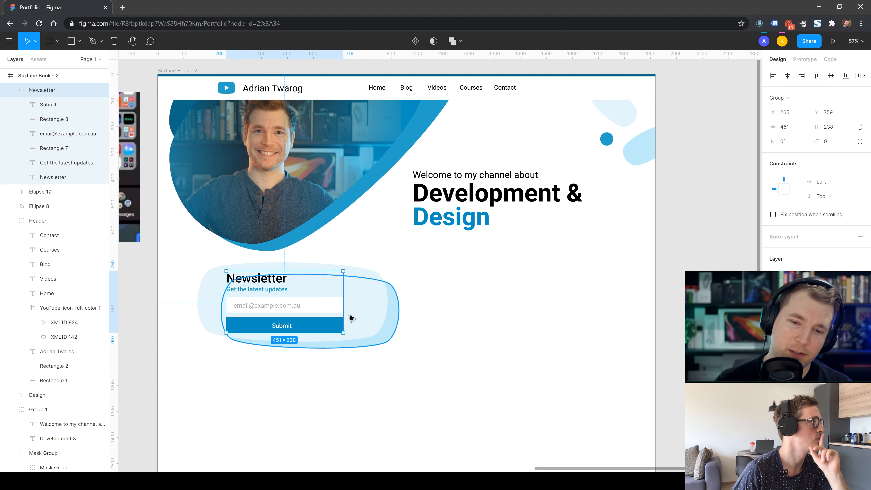
- Delete both blue blobs from behind the newsletter form
{"action": "left_click", "coordinate": [377, 327]}
{"action": "left_click", "coordinate": [405, 342]}
{"action": "left_click", "coordinate": [383, 325]}
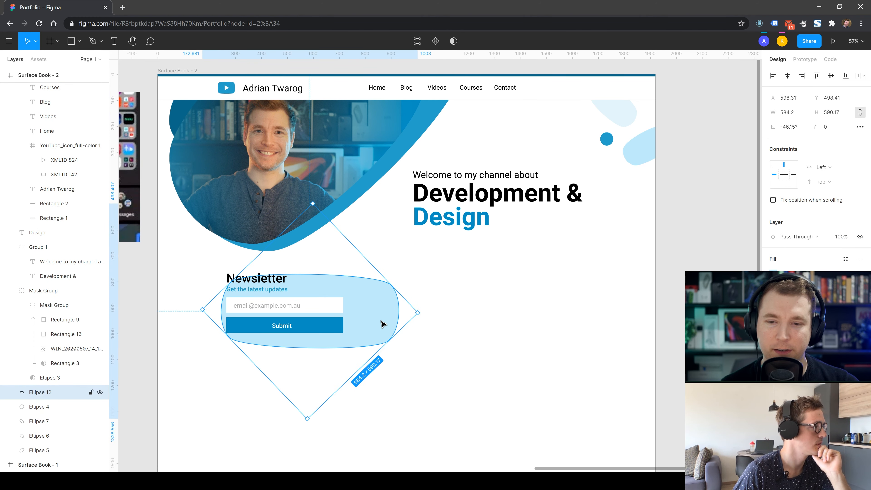
{"action": "left_click_drag", "start_coordinate": [384, 325], "coordinate": [357, 314]}
{"action": "key", "text": "Delete"}
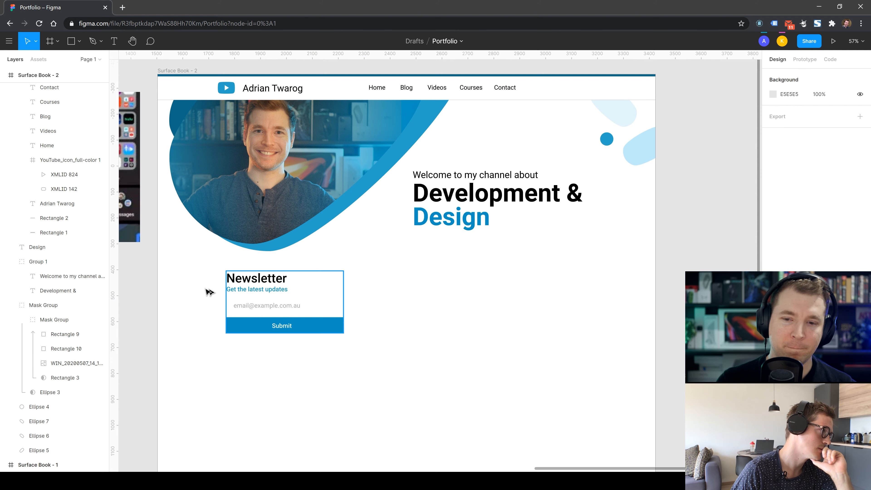
- Draw a rectangle of about 752 × 390 around the newsletter form and place it behind the Newsletter group in the layer order
{"action": "left_click", "coordinate": [79, 41]}
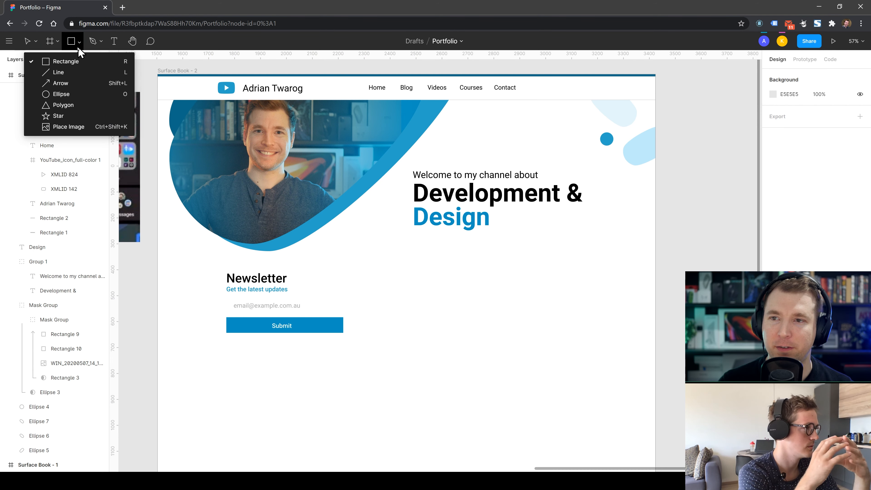
{"action": "key", "text": "Escape"}
{"action": "left_click_drag", "start_coordinate": [191, 256], "coordinate": [386, 357]}
{"action": "left_click", "coordinate": [11, 105]}
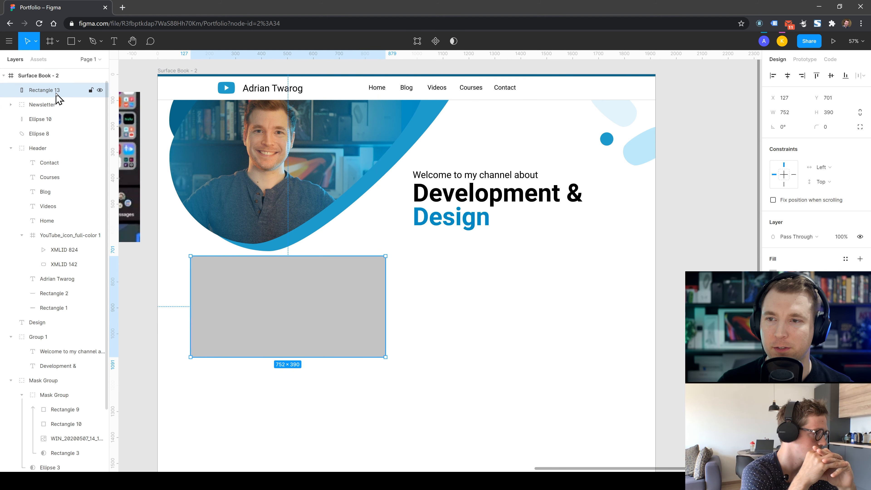
{"action": "left_click_drag", "start_coordinate": [53, 118], "coordinate": [53, 117]}
- Fill the rectangle behind the form with white and colour its outline light blue, sampled from the lower blob beside the hero text
{"action": "left_click", "coordinate": [774, 274]}
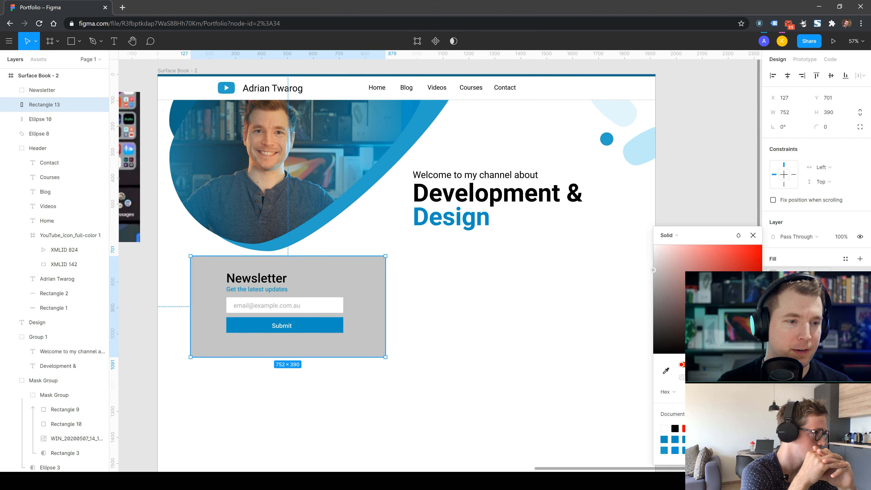
{"action": "left_click_drag", "start_coordinate": [700, 292], "coordinate": [635, 225]}
{"action": "key", "text": "Escape"}
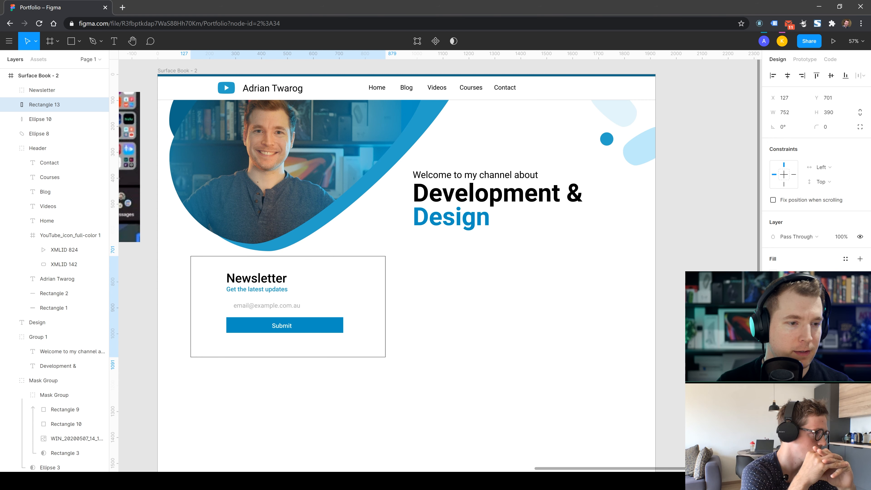
{"action": "left_click", "coordinate": [773, 310]}
{"action": "left_click", "coordinate": [666, 370]}
{"action": "left_click", "coordinate": [635, 150]}
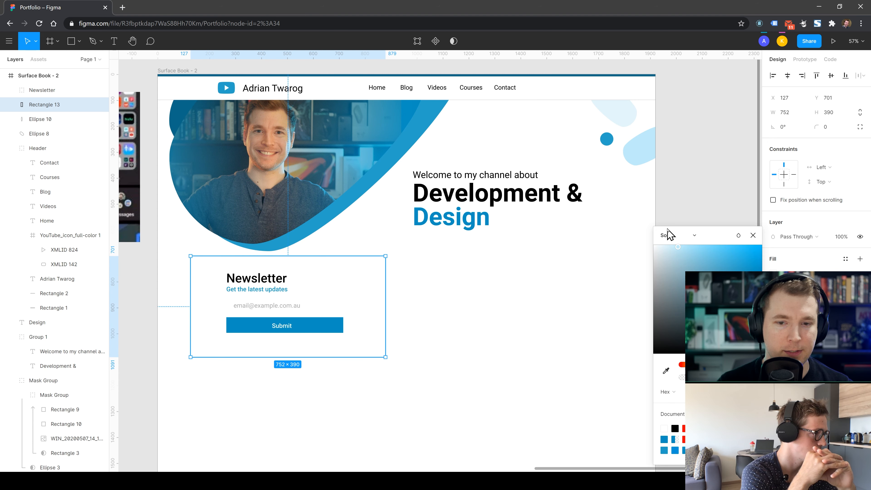
{"action": "key", "text": "Escape"}
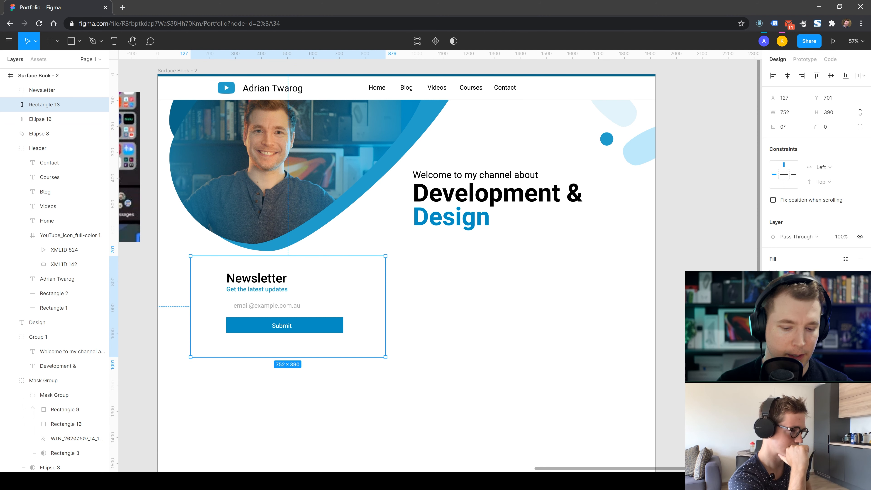
- Set the corner radius of the newsletter card to 30
{"action": "left_click", "coordinate": [842, 129]}
{"action": "type", "text": "30"}
{"action": "key", "text": "Return"}
{"action": "left_click", "coordinate": [519, 322]}
- Reposition the rounded card below the portrait and move the newsletter form inside it to X 116, Y 783
{"action": "left_click", "coordinate": [369, 297]}
{"action": "left_click_drag", "start_coordinate": [369, 298], "coordinate": [370, 325]}
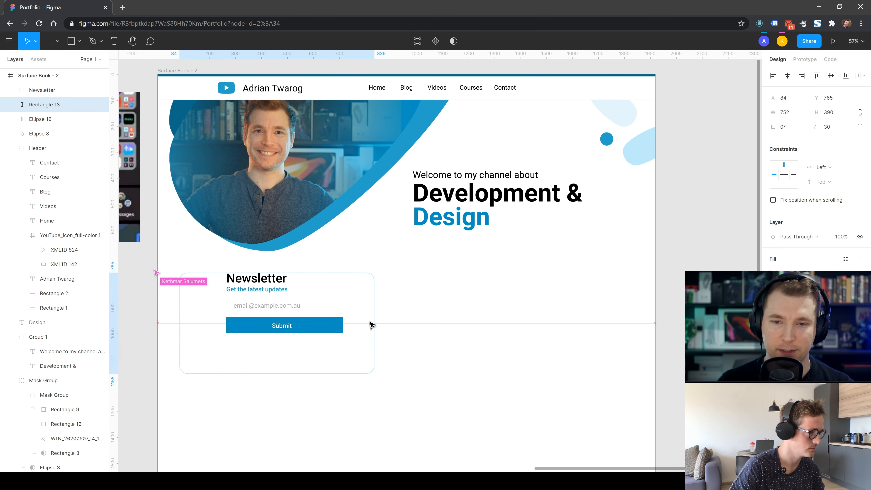
{"action": "left_click", "coordinate": [267, 294]}
{"action": "left_click_drag", "start_coordinate": [266, 294], "coordinate": [226, 299]}
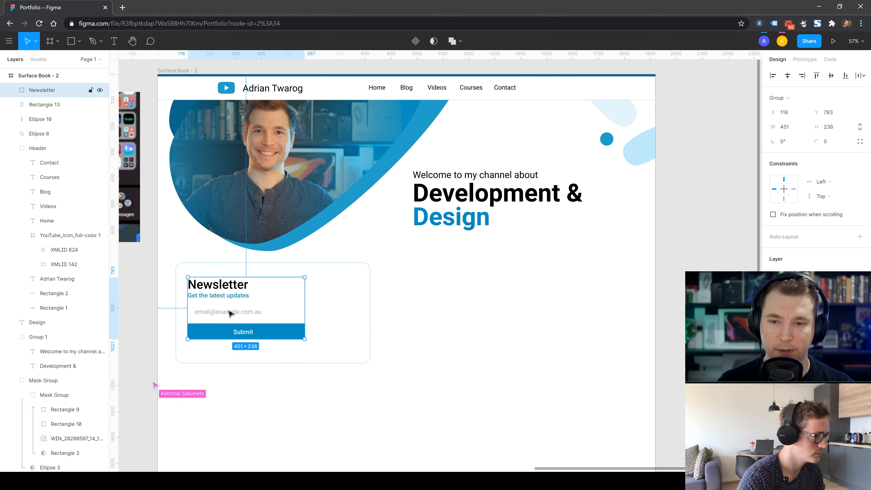
- Fill the email field's rectangle with pale blue E4F5FB, sampled from the upper blob beside the hero text
{"action": "double_click", "coordinate": [284, 314]}
{"action": "left_click", "coordinate": [776, 215]}
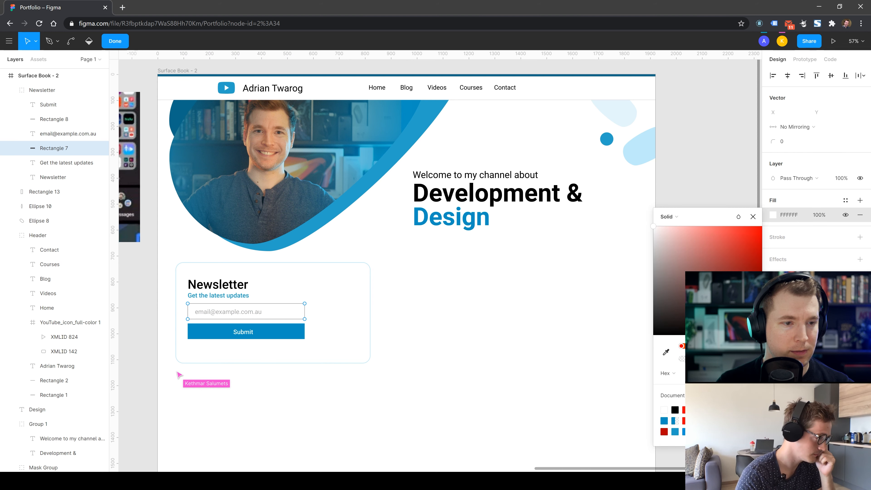
{"action": "left_click", "coordinate": [667, 354]}
{"action": "left_click", "coordinate": [627, 115]}
{"action": "left_click", "coordinate": [508, 372]}
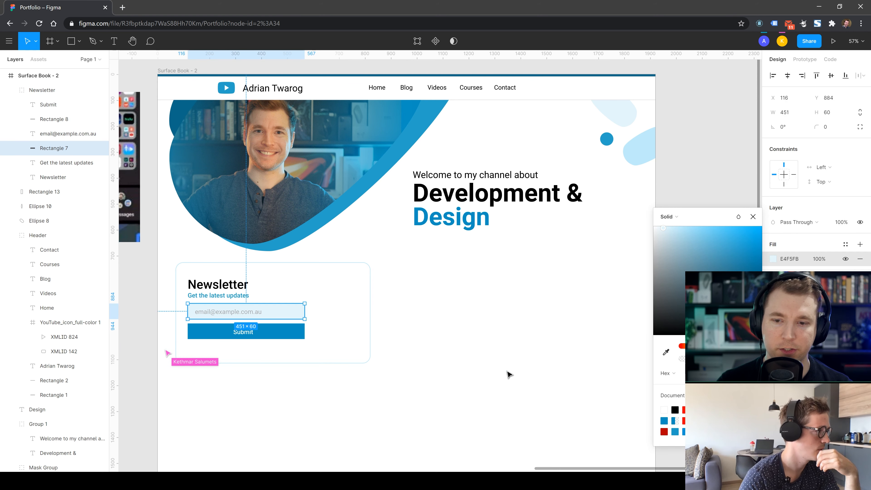
{"action": "left_click", "coordinate": [507, 371]}
- Move the newsletter card to X 52, Y 721 and duplicate it with a slight offset down and to the right behind the form
{"action": "left_click_drag", "start_coordinate": [334, 341], "coordinate": [330, 340]}
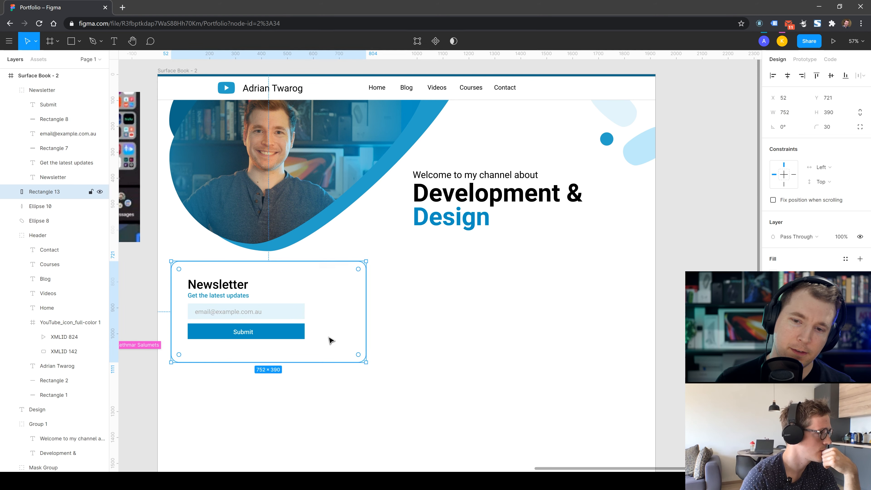
{"action": "left_click", "coordinate": [489, 375]}
{"action": "left_click_drag", "start_coordinate": [326, 298], "coordinate": [340, 322]}
{"action": "left_click", "coordinate": [495, 380]}
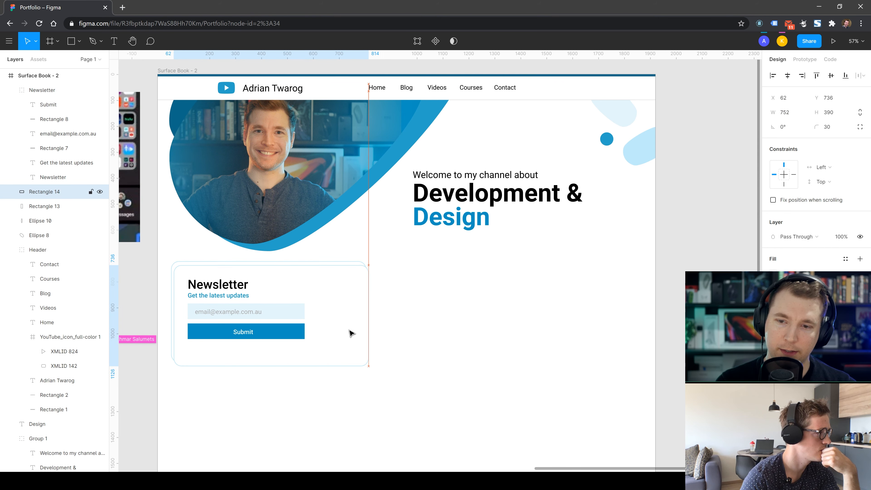
{"action": "key", "text": "shift+Right"}
{"action": "key", "text": "shift+Down"}
{"action": "left_click", "coordinate": [357, 408]}
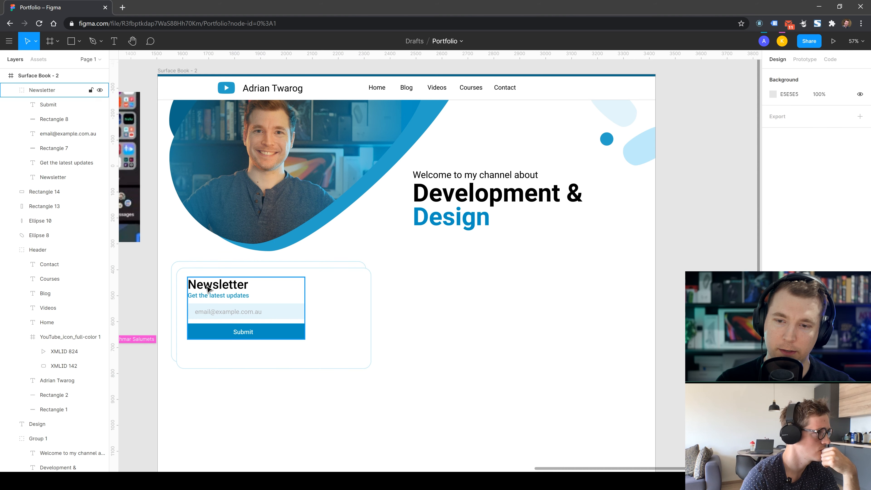
- Move the newsletter form up slightly to Y 781 within the front card
{"action": "mouse_move", "coordinate": [220, 305]}
{"action": "left_mouse_down"}
{"action": "mouse_move", "coordinate": [223, 314]}
{"action": "mouse_move", "coordinate": [219, 305]}
{"action": "left_mouse_up"}
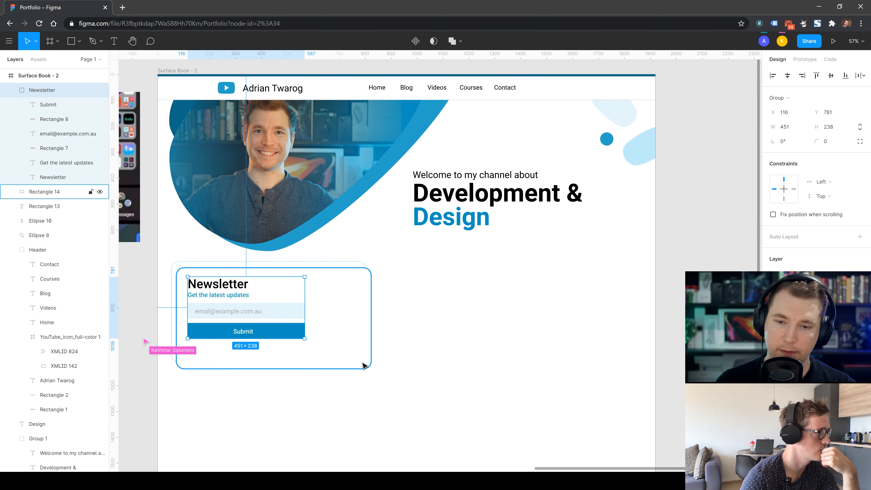
- Reduce the two outlined rectangles behind the newsletter form to 548 wide and 335 high each
{"action": "left_click_drag", "start_coordinate": [427, 434], "coordinate": [239, 354]}
{"action": "left_click", "coordinate": [342, 429]}
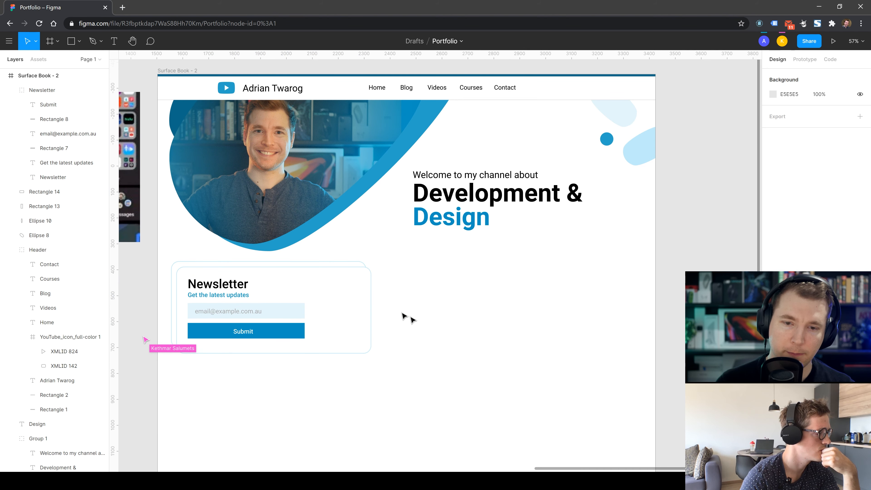
{"action": "left_click", "coordinate": [358, 304]}
{"action": "mouse_move", "coordinate": [331, 198]}
{"action": "left_mouse_down"}
{"action": "mouse_move", "coordinate": [350, 327]}
{"action": "mouse_move", "coordinate": [298, 260]}
{"action": "left_mouse_up"}
{"action": "key", "text": "ctrl+z"}
{"action": "mouse_move", "coordinate": [418, 407]}
{"action": "left_mouse_down"}
{"action": "mouse_move", "coordinate": [361, 349]}
{"action": "mouse_move", "coordinate": [370, 342]}
{"action": "mouse_move", "coordinate": [331, 335]}
{"action": "left_mouse_up"}
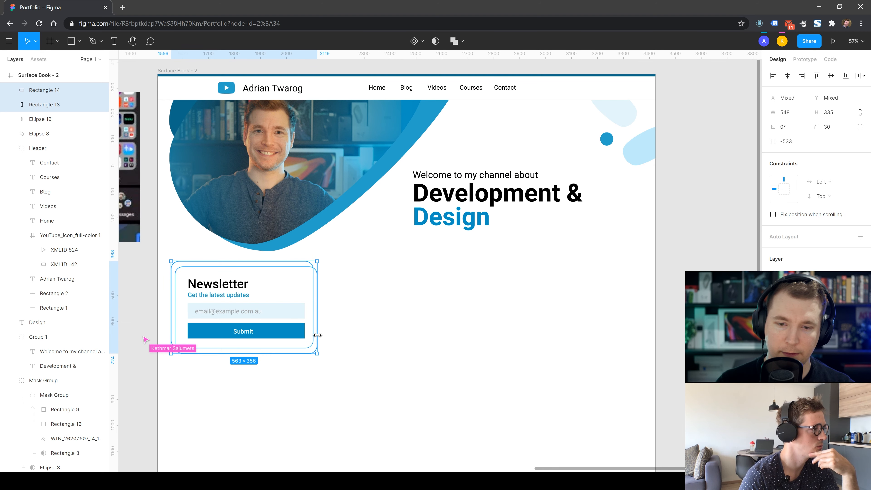
- Move the newsletter form together with its two outline rectangles beneath the "Development & Design" heading
{"action": "left_click", "coordinate": [388, 335]}
{"action": "scroll", "coordinate": [429, 407], "scroll_direction": "down", "scroll_amount": 1}
{"action": "left_click_drag", "start_coordinate": [338, 391], "coordinate": [213, 281]}
{"action": "mouse_move", "coordinate": [236, 290]}
{"action": "left_mouse_down"}
{"action": "mouse_move", "coordinate": [254, 292]}
{"action": "mouse_move", "coordinate": [245, 292]}
{"action": "left_mouse_up"}
{"action": "left_click", "coordinate": [454, 350]}
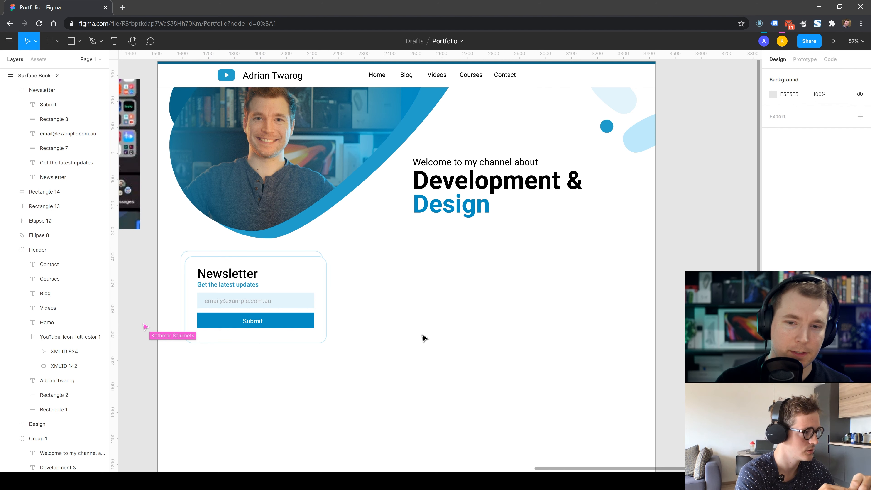
{"action": "left_click_drag", "start_coordinate": [240, 301], "coordinate": [225, 287]}
{"action": "left_click_drag", "start_coordinate": [225, 286], "coordinate": [453, 268]}
{"action": "left_click", "coordinate": [525, 372]}
- Stretch the whole newsletter card, contents included, to about 917 wide toward the frame's right edge
{"action": "left_click_drag", "start_coordinate": [574, 382], "coordinate": [484, 276]}
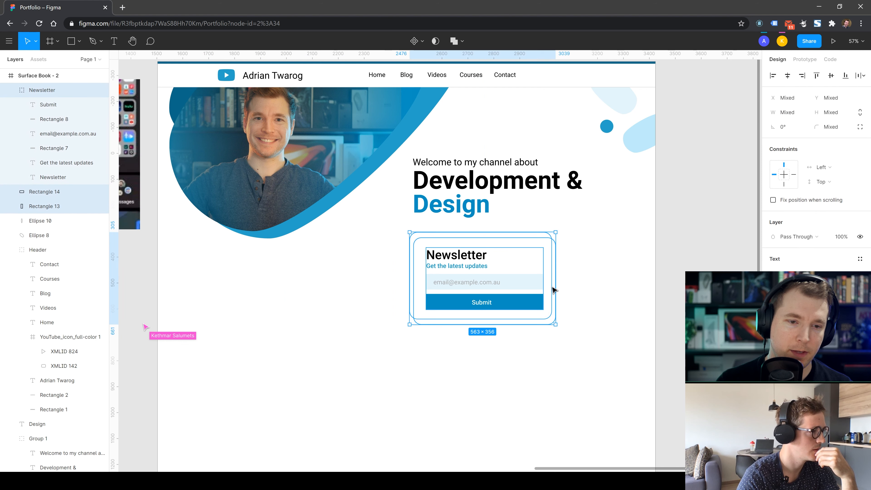
{"action": "left_click_drag", "start_coordinate": [556, 287], "coordinate": [648, 293]}
{"action": "left_click", "coordinate": [518, 355]}
- Try moving the newsletter content group left, past the edge of its card
{"action": "left_click_drag", "start_coordinate": [497, 279], "coordinate": [400, 281]}
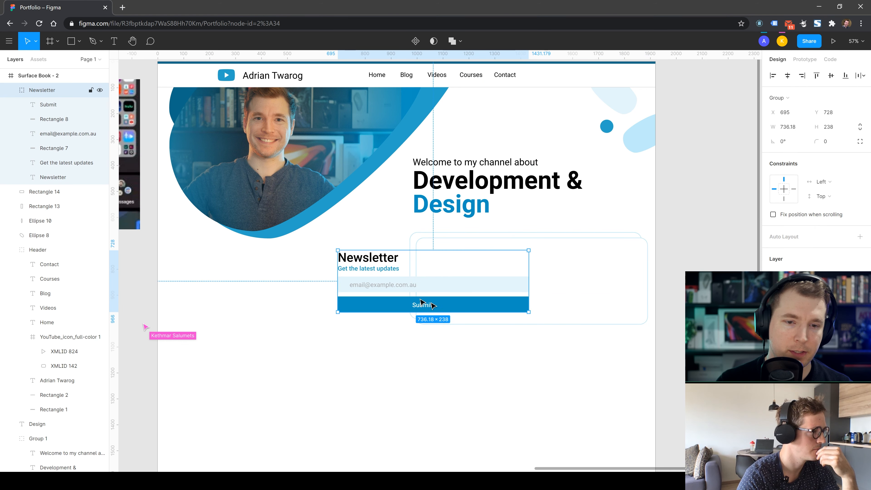
{"action": "left_click", "coordinate": [424, 363]}
{"action": "key", "text": "ctrl+z"}
{"action": "key", "text": "ctrl+z"}
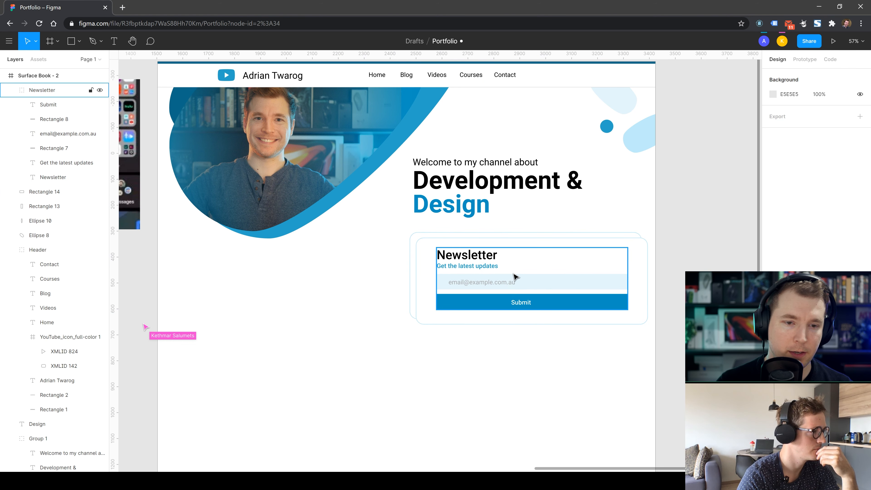
- Try narrowing the Submit button's background and label together to about 177 wide
{"action": "double_click", "coordinate": [516, 276]}
{"action": "left_click", "coordinate": [549, 304]}
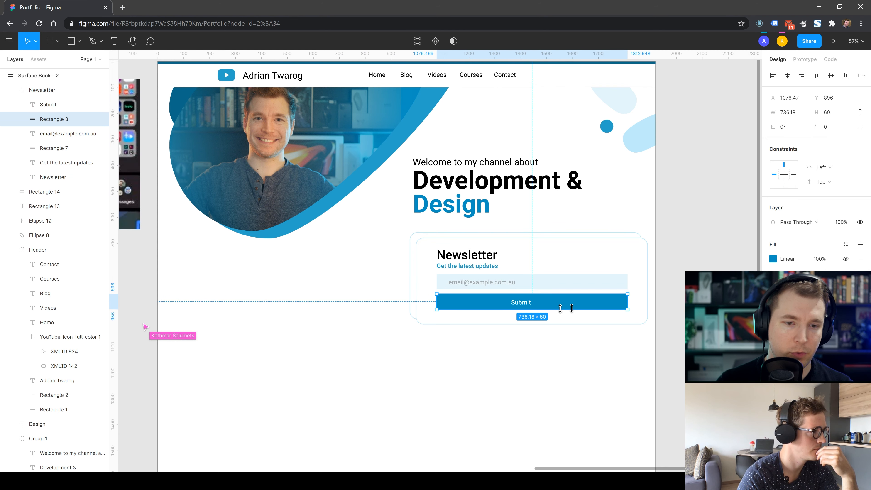
{"action": "left_click_drag", "start_coordinate": [544, 304], "coordinate": [481, 301]}
{"action": "left_click", "coordinate": [534, 304], "text": "shift"}
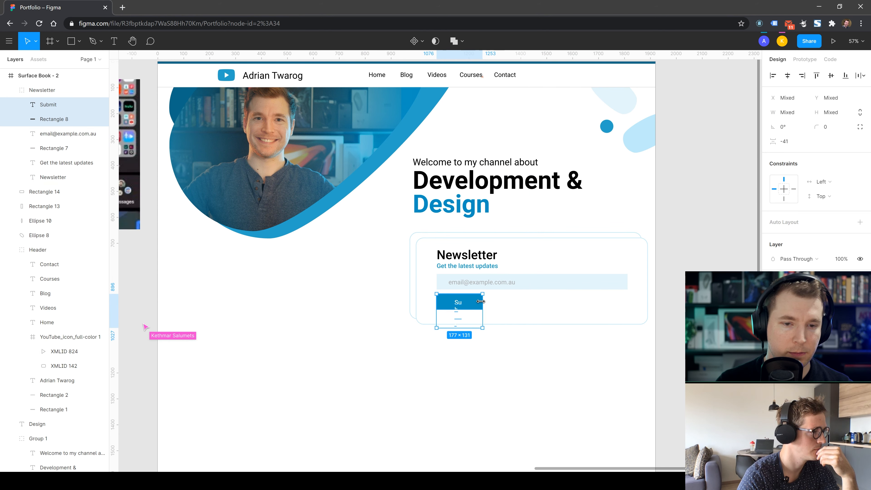
{"action": "key", "text": "ctrl+z"}
{"action": "key", "text": "ctrl+z"}
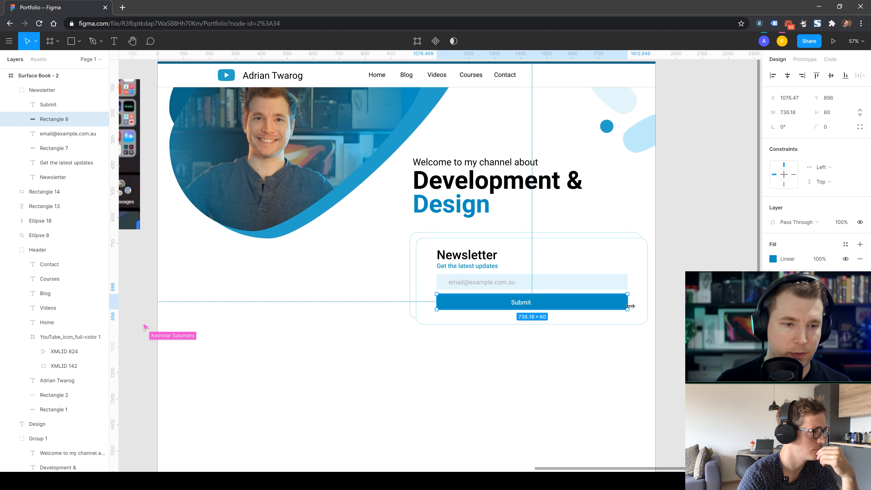
- Narrow the Submit button's background around its label and shorten the email field to roughly half its width
{"action": "left_click_drag", "start_coordinate": [630, 305], "coordinate": [458, 309]}
{"action": "left_click", "coordinate": [526, 303]}
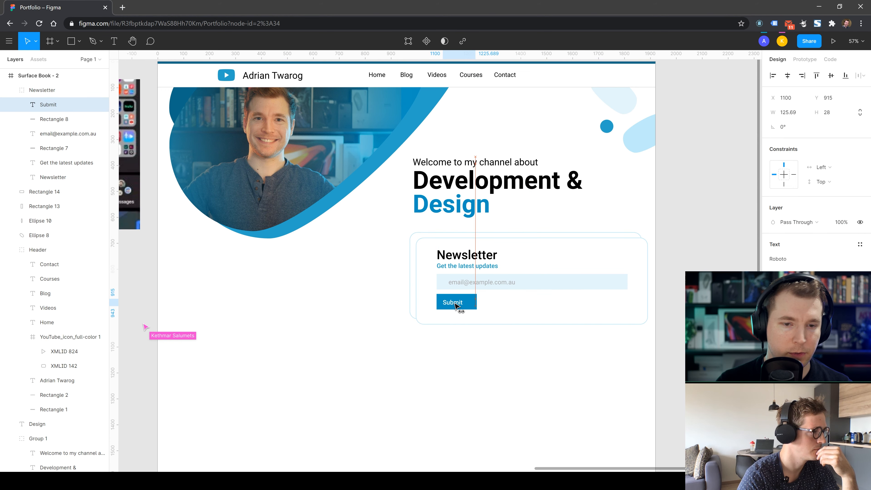
{"action": "left_click", "coordinate": [569, 282]}
{"action": "left_click_drag", "start_coordinate": [628, 283], "coordinate": [525, 283]}
- Place the email field and the Submit button in one row beside the Newsletter heading
{"action": "left_click", "coordinate": [462, 302]}
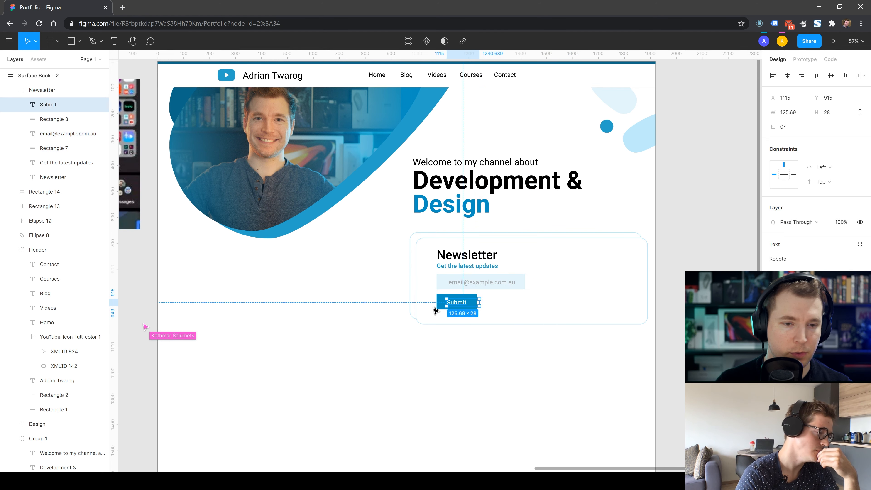
{"action": "left_click", "coordinate": [456, 306], "text": "shift"}
{"action": "left_click_drag", "start_coordinate": [456, 306], "coordinate": [578, 260]}
{"action": "left_click", "coordinate": [451, 284], "text": "shift"}
{"action": "left_click", "coordinate": [442, 284], "text": "shift"}
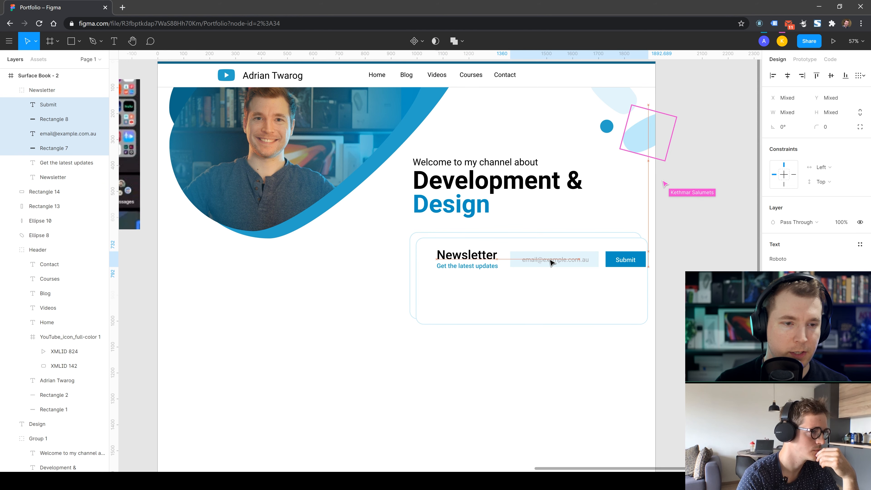
- Reduce the height of both outline rectangles to 178 around the single-row newsletter form
{"action": "left_click", "coordinate": [508, 305]}
{"action": "left_click", "coordinate": [409, 308], "text": "shift"}
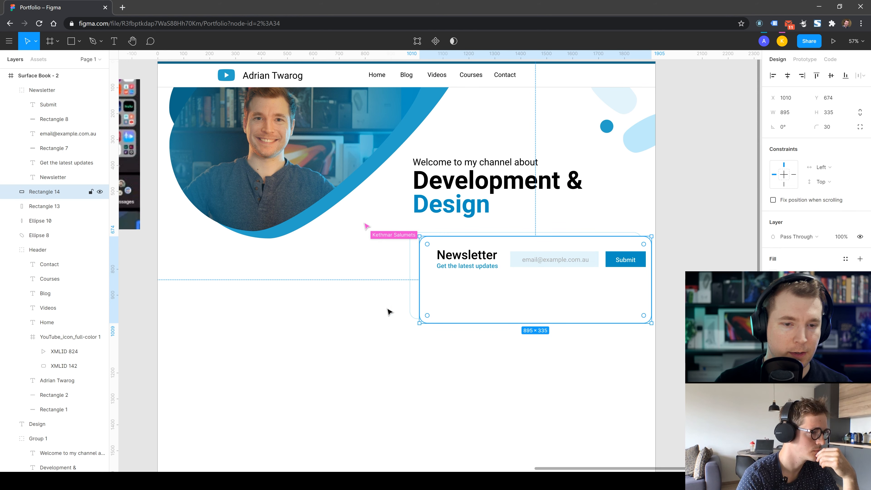
{"action": "left_click_drag", "start_coordinate": [500, 322], "coordinate": [495, 279]}
{"action": "left_click", "coordinate": [507, 302]}
- Nudge the rear outline rectangle slightly up and closer behind the front one on the newsletter card
{"action": "left_click", "coordinate": [391, 227]}
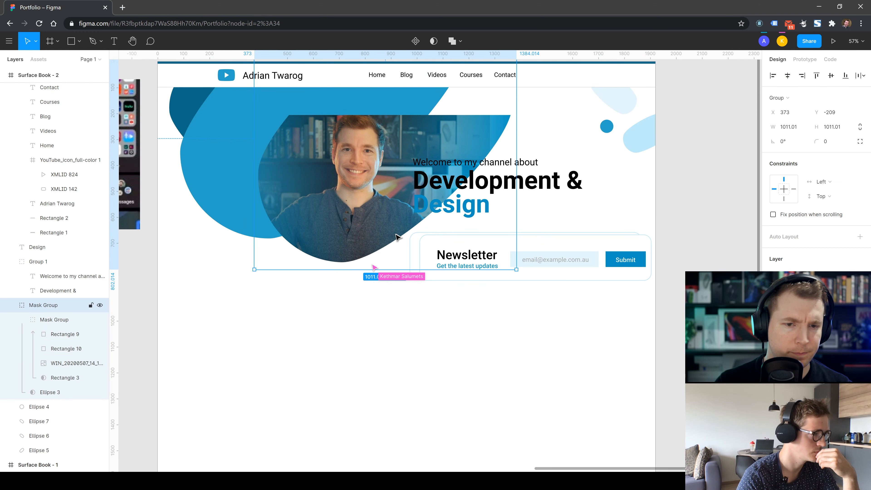
{"action": "left_click", "coordinate": [422, 296]}
{"action": "left_click", "coordinate": [425, 265]}
{"action": "left_click", "coordinate": [411, 261]}
{"action": "left_click_drag", "start_coordinate": [410, 259], "coordinate": [414, 255]}
{"action": "left_click_drag", "start_coordinate": [391, 293], "coordinate": [531, 265]}
{"action": "key", "text": "ctrl+z"}
- Move the whole newsletter card to the lower edge of the portrait, at about X 52, Y 619
{"action": "left_click", "coordinate": [482, 336]}
{"action": "left_click_drag", "start_coordinate": [634, 327], "coordinate": [450, 249]}
{"action": "left_click_drag", "start_coordinate": [577, 263], "coordinate": [335, 259]}
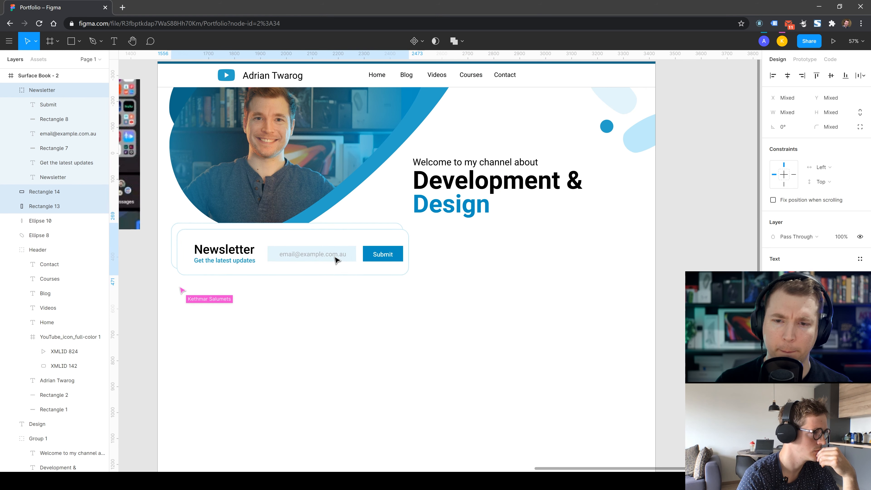
- Group the Newsletter layer with Rectangle 14 and Rectangle 13
{"action": "left_click", "coordinate": [17, 249]}
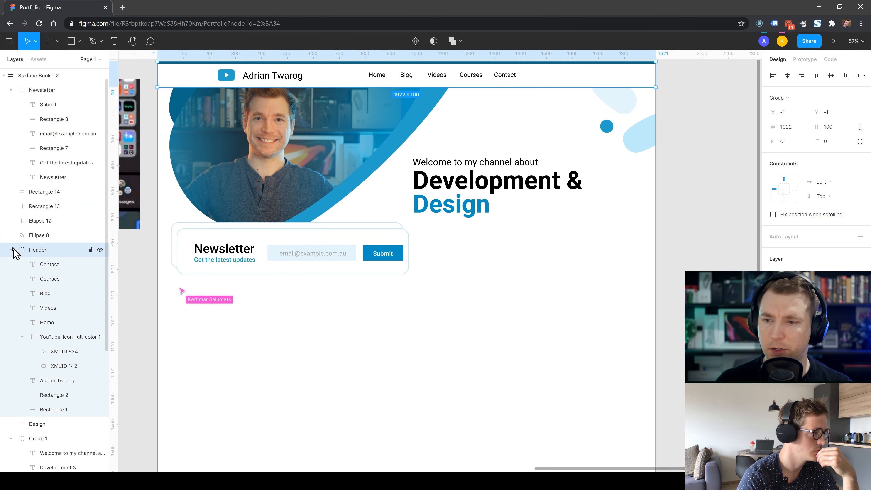
{"action": "left_click", "coordinate": [11, 249]}
{"action": "left_click", "coordinate": [11, 90]}
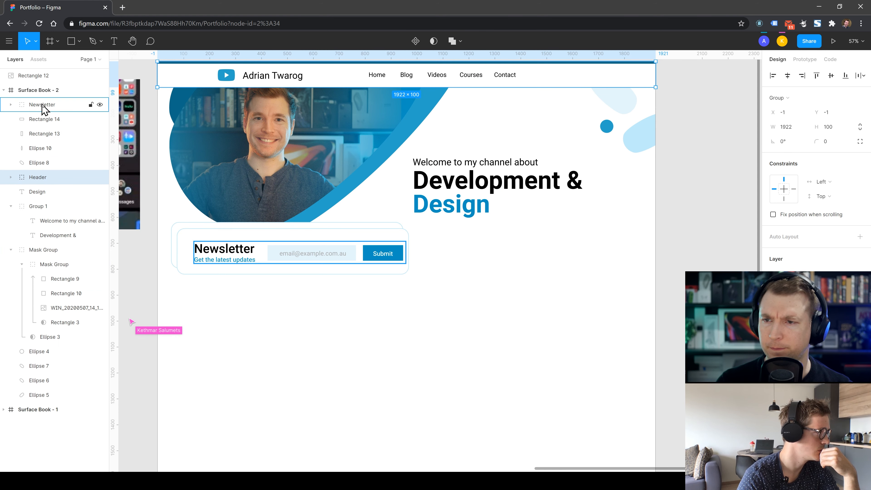
{"action": "left_click", "coordinate": [42, 105]}
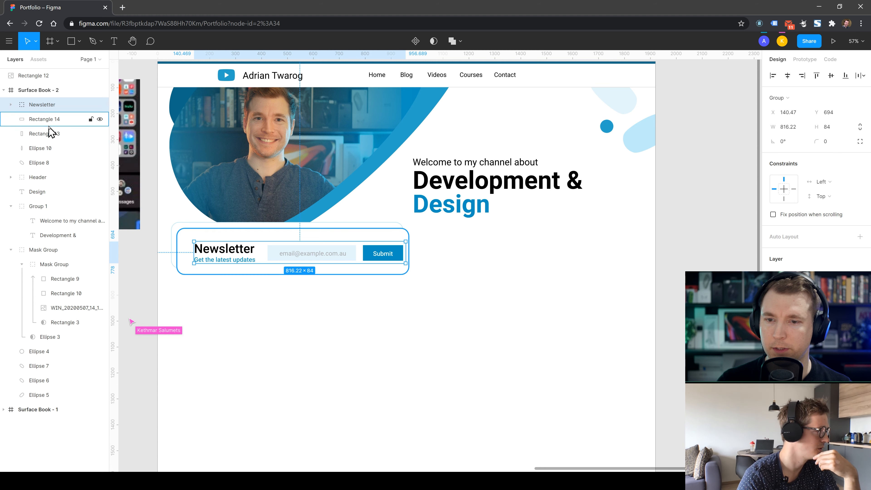
{"action": "left_click", "coordinate": [50, 135], "text": "shift"}
{"action": "key", "text": "ctrl+g"}
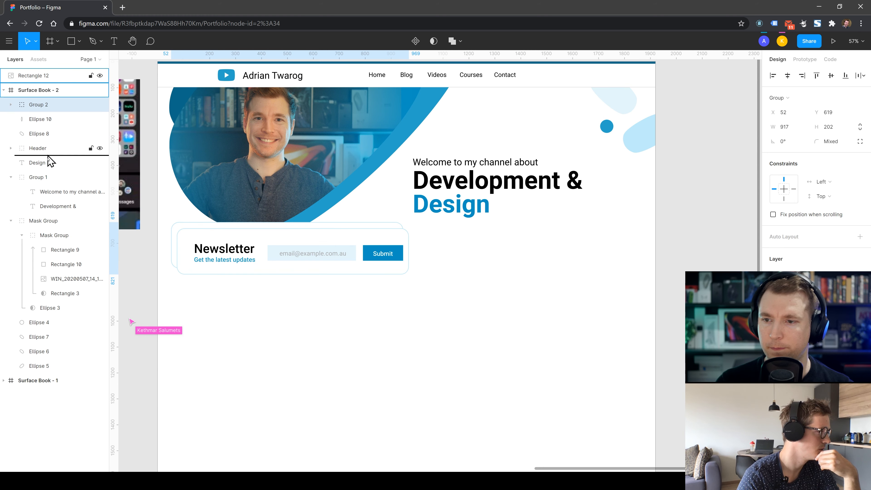
- Try the newsletter card group lower in the layer order and inside the portrait's mask group, and return it to the top
{"action": "mouse_move", "coordinate": [50, 162]}
{"action": "left_mouse_down"}
{"action": "mouse_move", "coordinate": [64, 247]}
{"action": "mouse_move", "coordinate": [60, 335]}
{"action": "mouse_move", "coordinate": [21, 312]}
{"action": "mouse_move", "coordinate": [47, 159]}
{"action": "left_mouse_up"}
{"action": "left_click", "coordinate": [244, 321]}
{"action": "key", "text": "ctrl+z"}
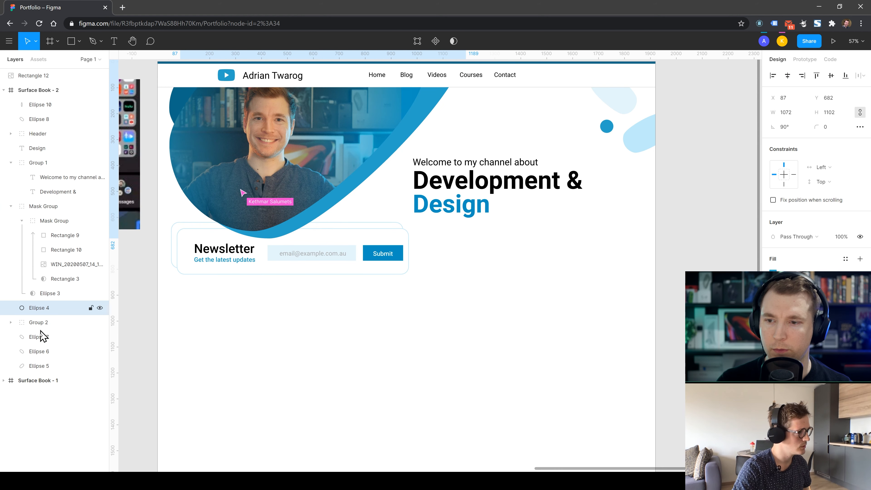
{"action": "left_click_drag", "start_coordinate": [38, 324], "coordinate": [52, 192]}
{"action": "left_click", "coordinate": [11, 177]}
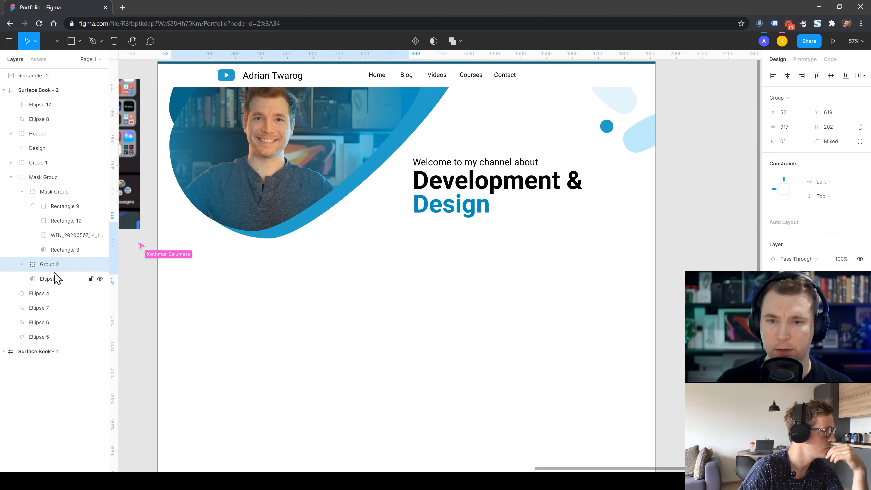
{"action": "left_click_drag", "start_coordinate": [48, 185], "coordinate": [39, 106]}
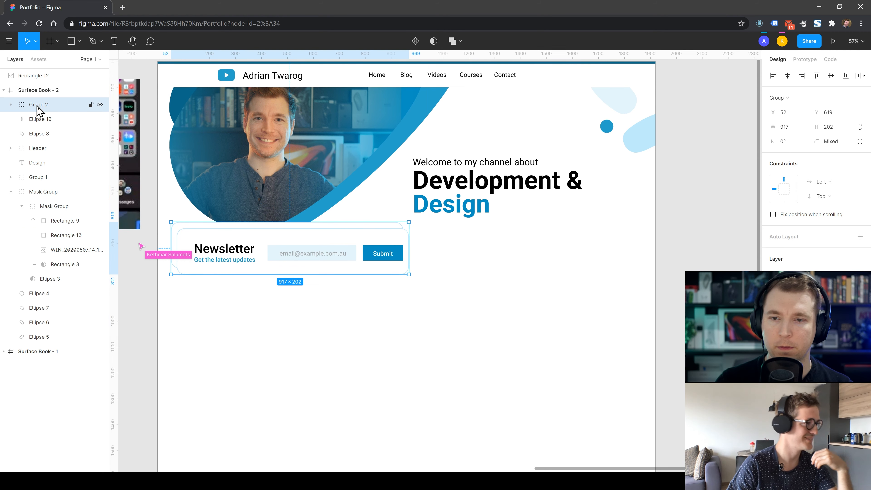
- Move the newsletter card group down below the portrait to Y 758
{"action": "left_click", "coordinate": [335, 331]}
{"action": "left_click", "coordinate": [288, 271]}
{"action": "left_click_drag", "start_coordinate": [290, 254], "coordinate": [323, 294]}
{"action": "left_click", "coordinate": [344, 338]}
{"action": "left_click", "coordinate": [343, 343]}
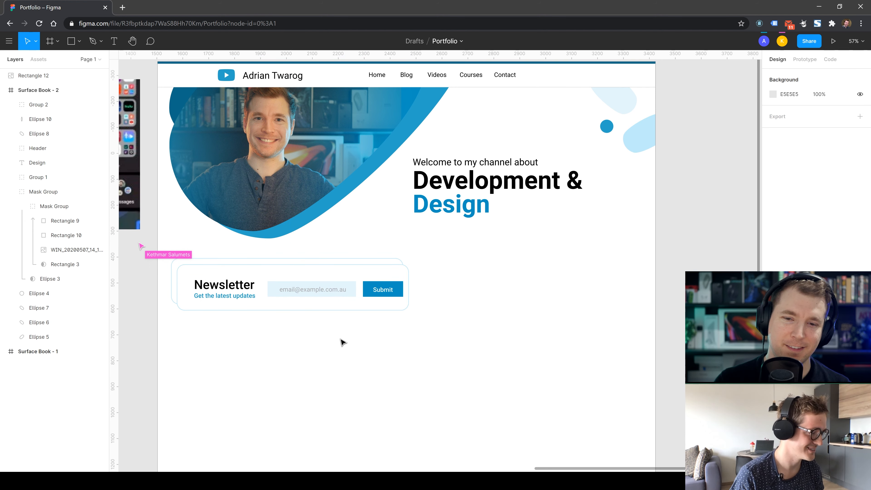
{"action": "left_click", "coordinate": [377, 296]}
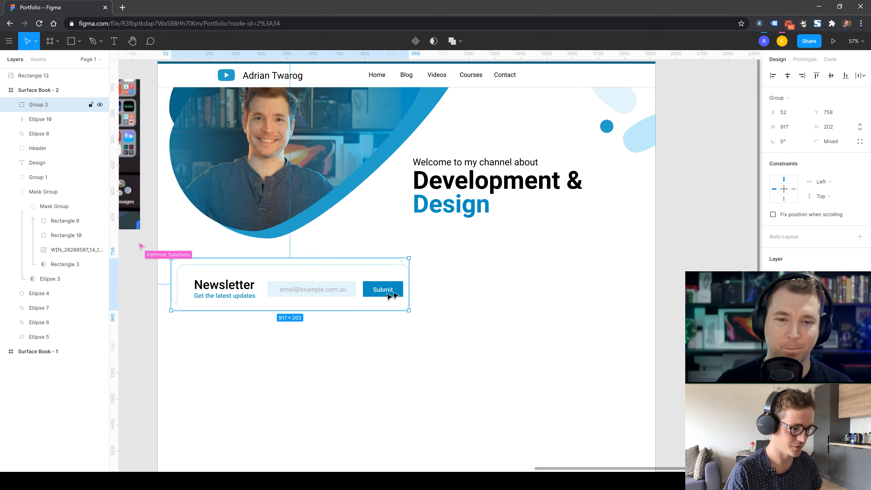
{"action": "left_click", "coordinate": [419, 367]}
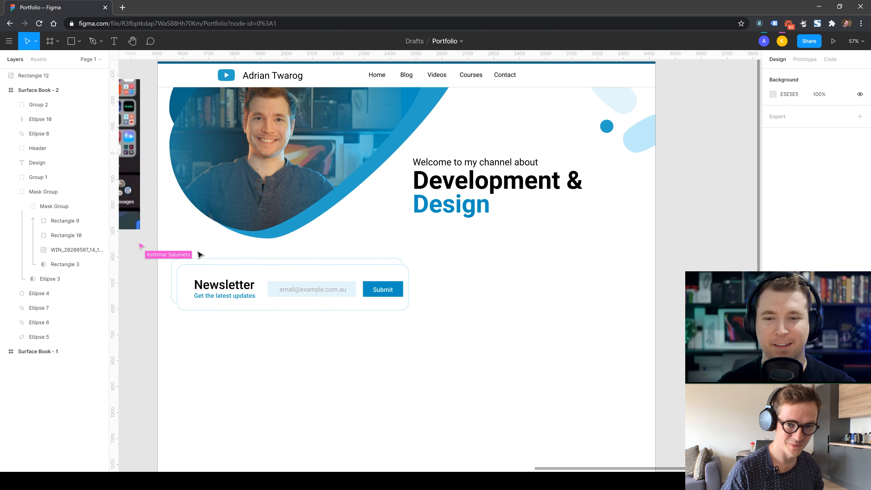
- Nudge the newsletter content within its card to X 120, Y 829, and move the whole card to X 847, Y 633 beneath the heading
{"action": "left_click", "coordinate": [226, 306]}
{"action": "left_click", "coordinate": [227, 305]}
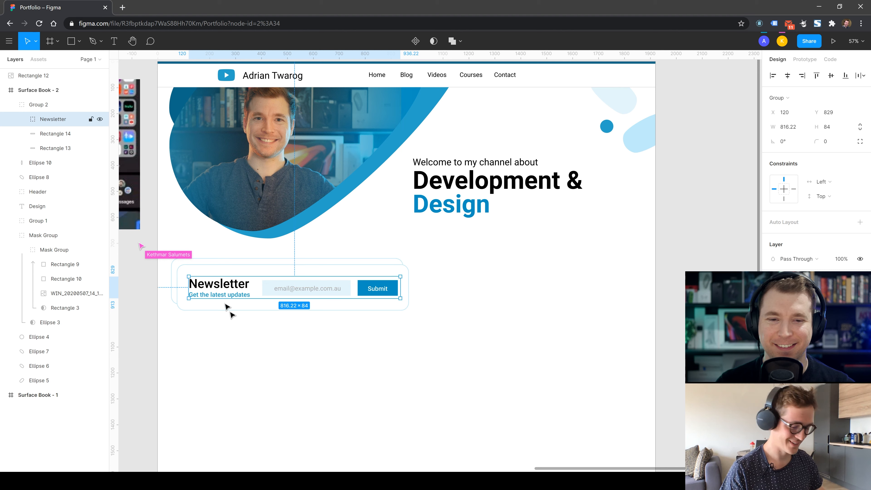
{"action": "left_click", "coordinate": [261, 348]}
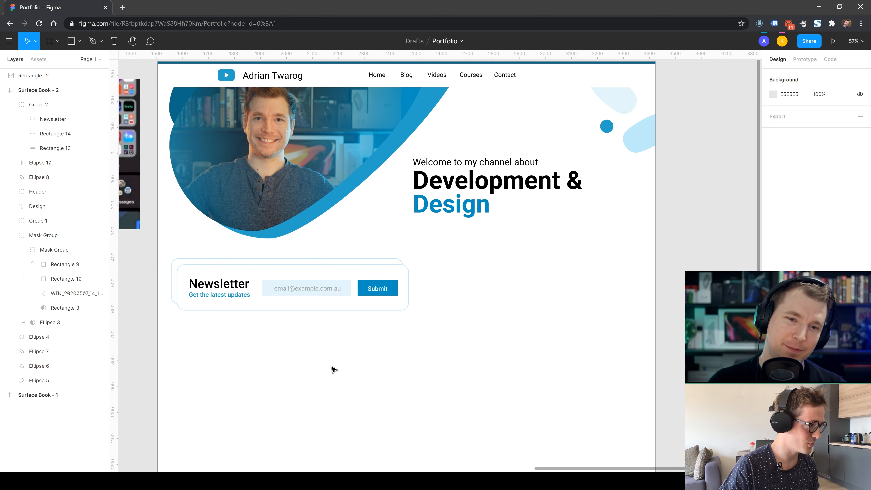
{"action": "left_click_drag", "start_coordinate": [265, 289], "coordinate": [459, 274]}
{"action": "left_click", "coordinate": [504, 364]}
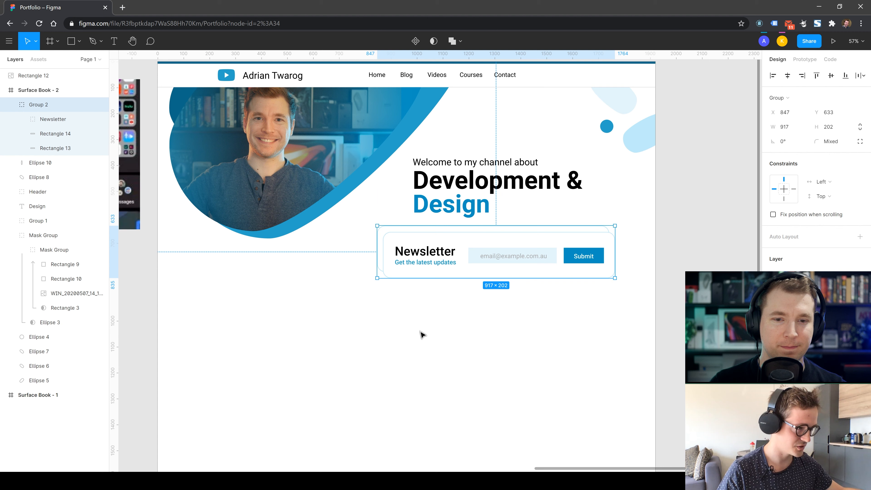
- Widen both outline rectangles of the newsletter card to span from about X 638 to X 1879
{"action": "double_click", "coordinate": [444, 262]}
{"action": "left_click", "coordinate": [375, 252]}
{"action": "left_click", "coordinate": [376, 248], "text": "shift"}
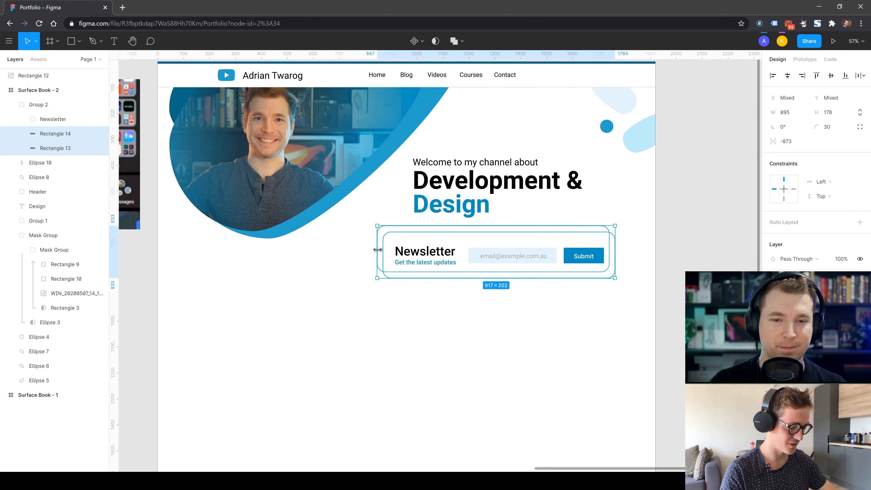
{"action": "left_click_drag", "start_coordinate": [378, 250], "coordinate": [329, 253]}
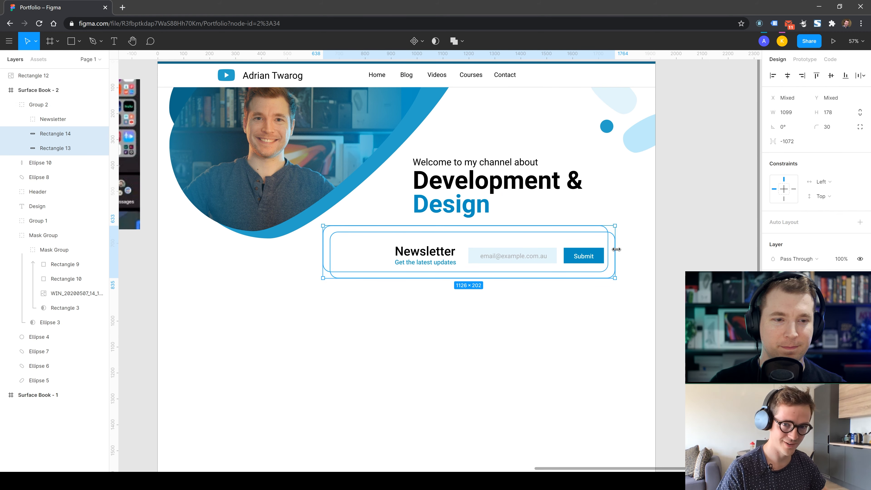
{"action": "left_click_drag", "start_coordinate": [617, 249], "coordinate": [646, 254]}
{"action": "left_click", "coordinate": [473, 255]}
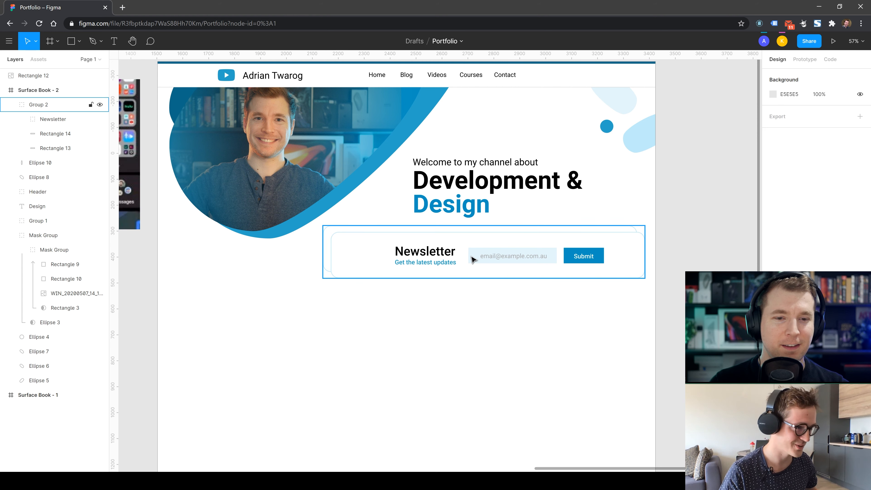
- Move the newsletter texts, email field and Submit button right to X 984, aligned with the main heading's left edge
{"action": "double_click", "coordinate": [404, 255]}
{"action": "left_click", "coordinate": [424, 264], "text": "shift"}
{"action": "left_click", "coordinate": [497, 256], "text": "shift"}
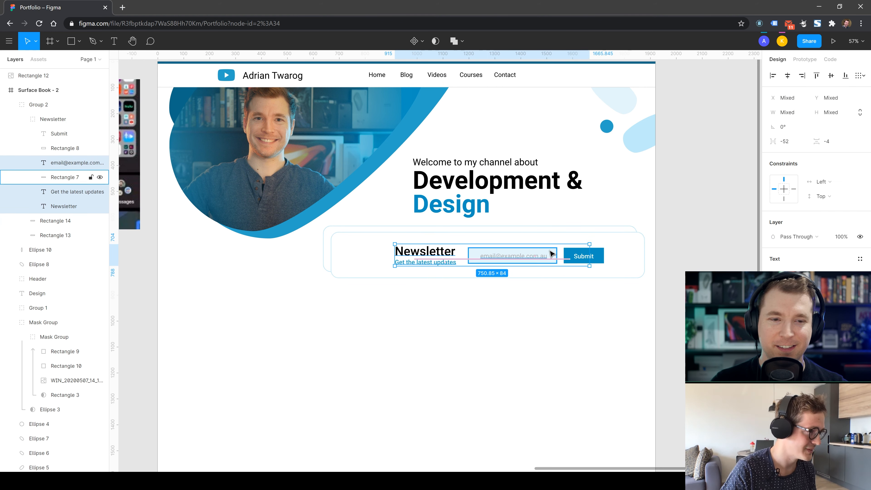
{"action": "left_click", "coordinate": [574, 262], "text": "shift"}
{"action": "left_click", "coordinate": [567, 256], "text": "shift"}
{"action": "left_click_drag", "start_coordinate": [463, 255], "coordinate": [481, 254]}
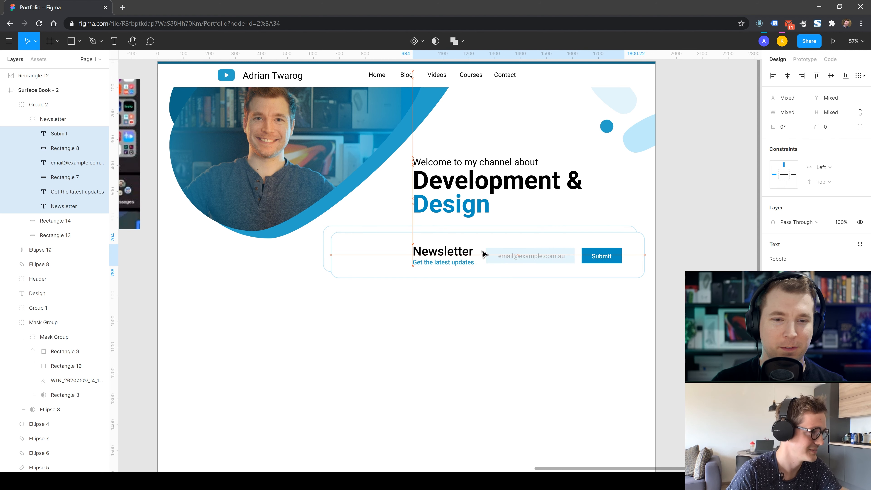
{"action": "left_click", "coordinate": [488, 354]}
- Pull the left edges of both outline rectangles inward to X 753, making the pair 1126 wide overall
{"action": "left_click", "coordinate": [350, 245]}
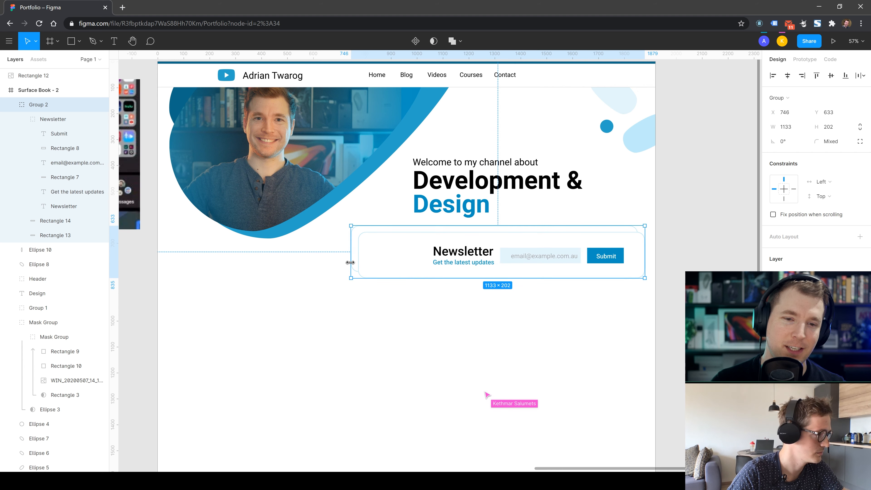
{"action": "double_click", "coordinate": [354, 266]}
{"action": "left_click", "coordinate": [324, 249], "text": "shift"}
{"action": "left_click_drag", "start_coordinate": [323, 250], "coordinate": [354, 253]}
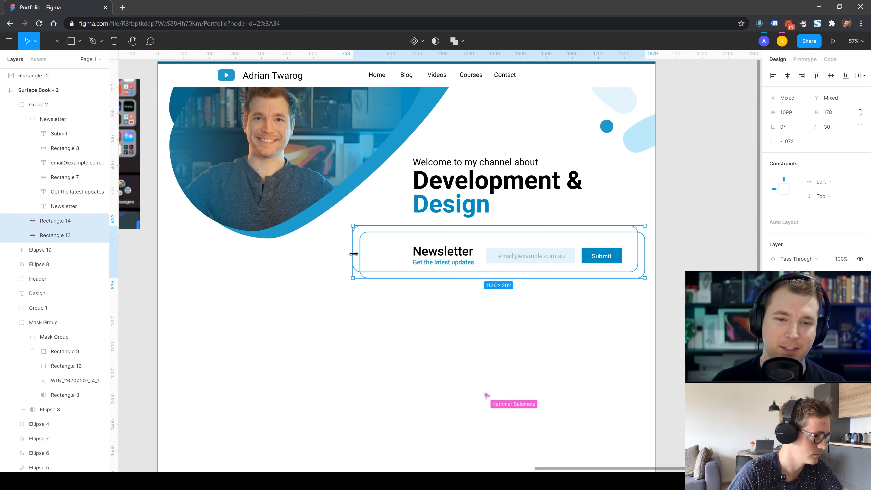
- Move the email placeholder text to X 1298, Y 732 and colour it with the blue sampled from the small circle
{"action": "left_click", "coordinate": [410, 343]}
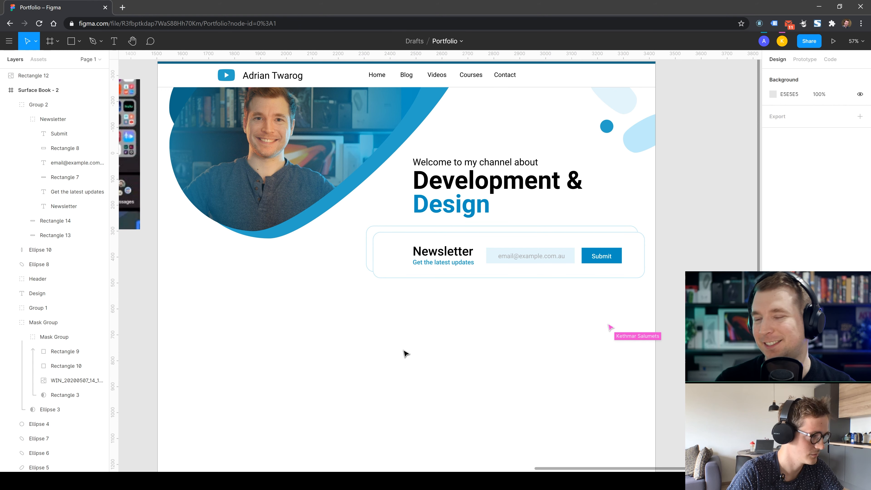
{"action": "double_click", "coordinate": [507, 262]}
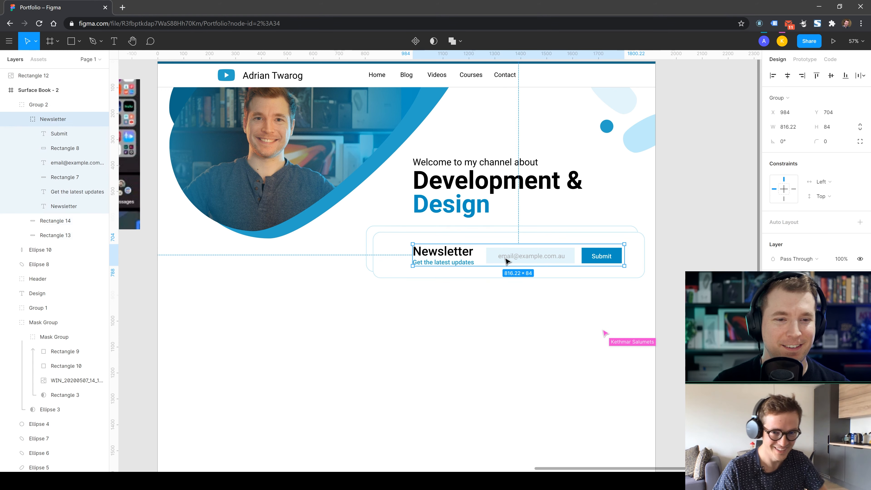
{"action": "double_click", "coordinate": [524, 258]}
{"action": "left_click_drag", "start_coordinate": [541, 258], "coordinate": [538, 258]}
{"action": "left_click", "coordinate": [776, 354]}
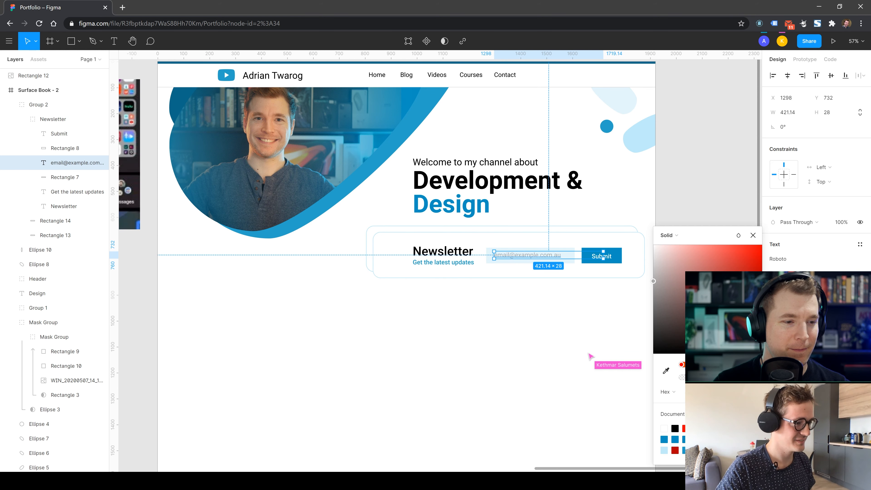
{"action": "left_click", "coordinate": [667, 376]}
{"action": "left_click", "coordinate": [606, 127]}
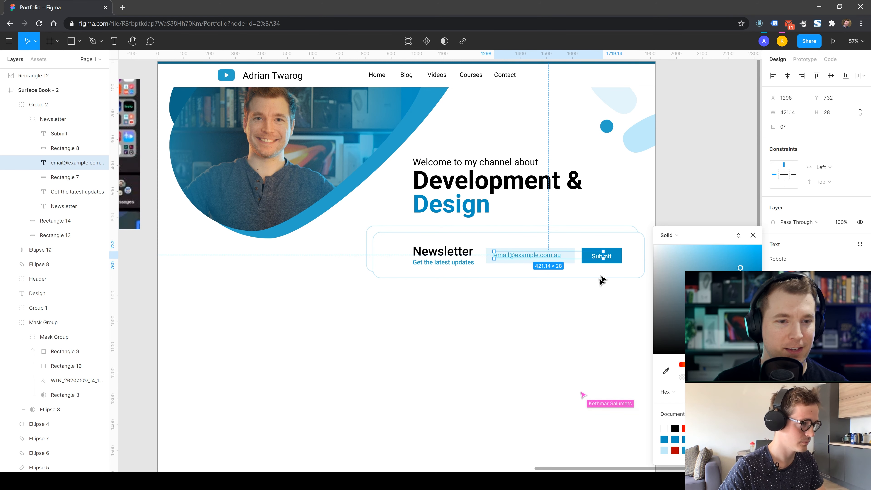
{"action": "key", "text": "Escape"}
- Round the newsletter form's corners, using a radius of 15 on the email field and 10 on the Submit button
{"action": "left_click", "coordinate": [490, 255], "text": "ctrl"}
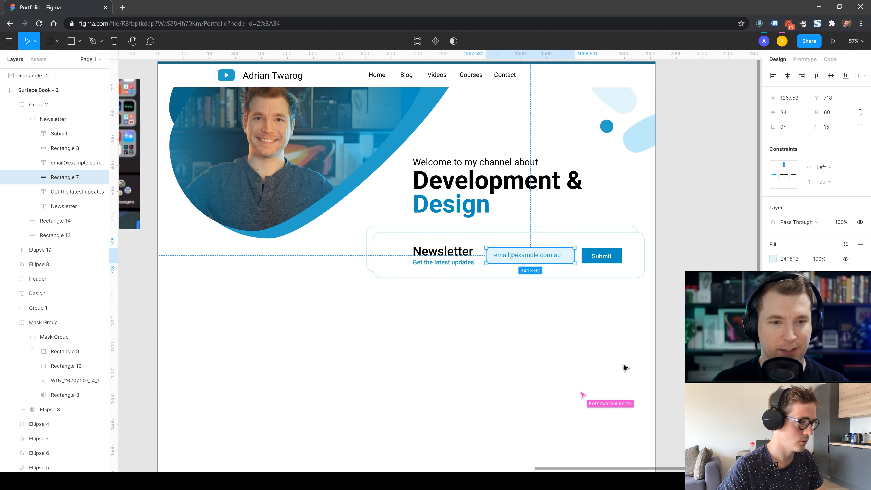
{"action": "left_click", "coordinate": [545, 261]}
{"action": "double_click", "coordinate": [539, 256]}
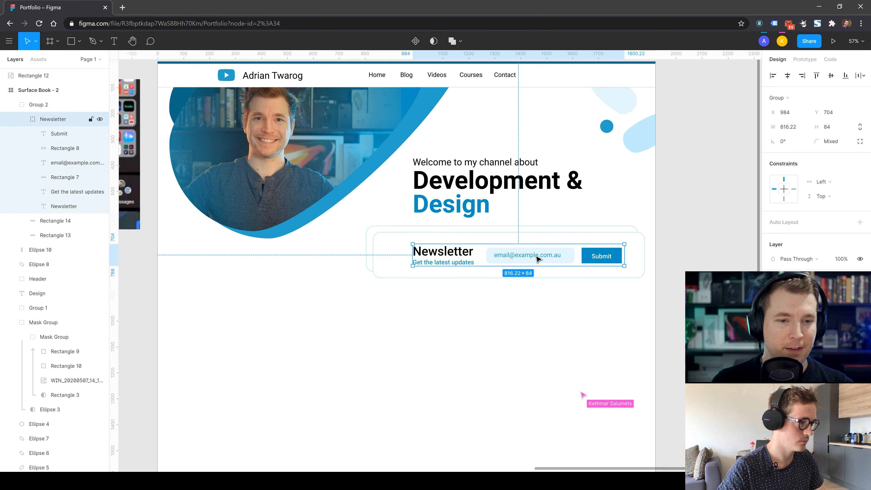
{"action": "left_click", "coordinate": [539, 258]}
{"action": "left_click", "coordinate": [602, 256]}
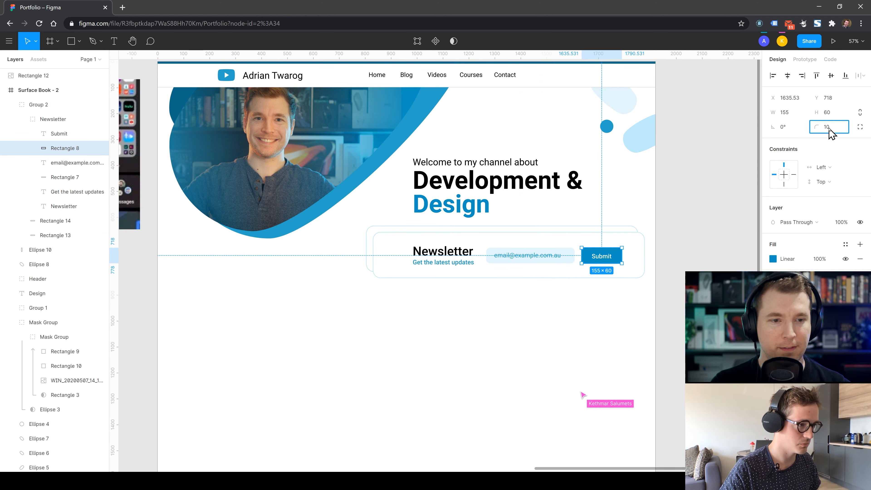
{"action": "left_click", "coordinate": [533, 347]}
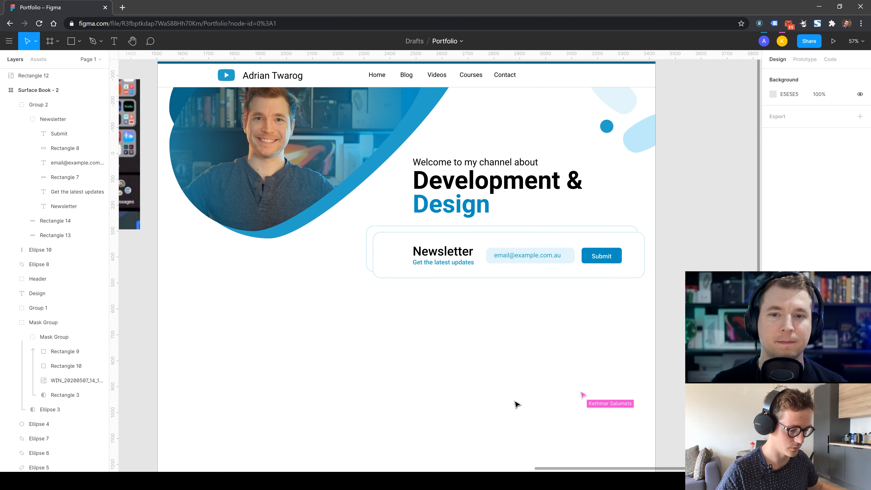
- Move the five header navigation links together so Home starts at X 984, aligned with the hero heading's left edge
{"action": "left_click", "coordinate": [507, 76]}
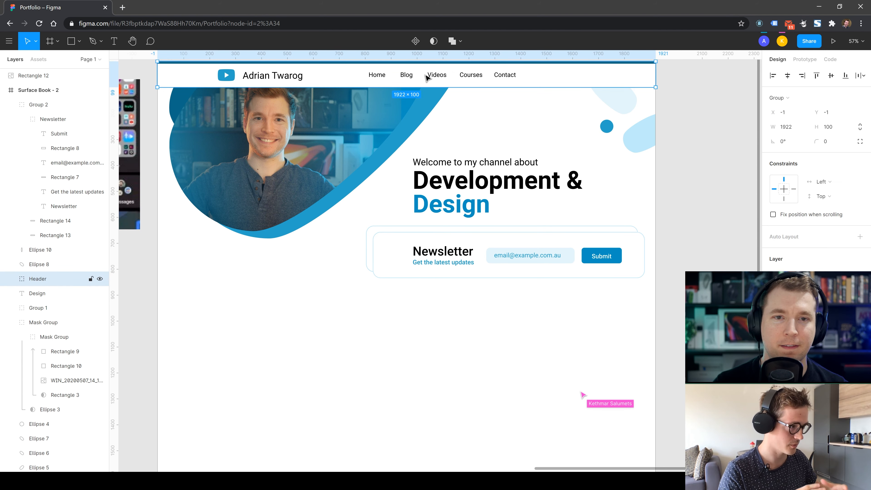
{"action": "double_click", "coordinate": [412, 77]}
{"action": "left_click", "coordinate": [375, 78]}
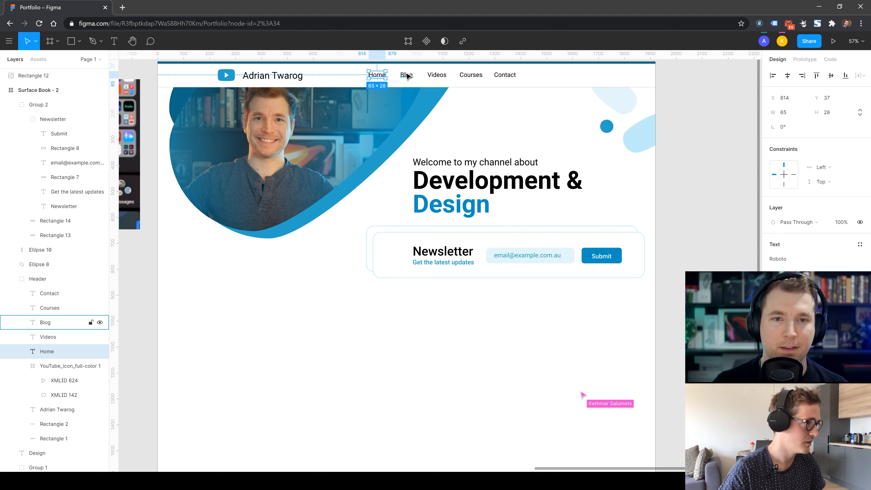
{"action": "left_click", "coordinate": [408, 76], "text": "shift"}
{"action": "left_click", "coordinate": [438, 75], "text": "shift"}
{"action": "left_click", "coordinate": [471, 75], "text": "shift"}
{"action": "left_click", "coordinate": [504, 75], "text": "shift"}
{"action": "left_click_drag", "start_coordinate": [448, 77], "coordinate": [528, 77]}
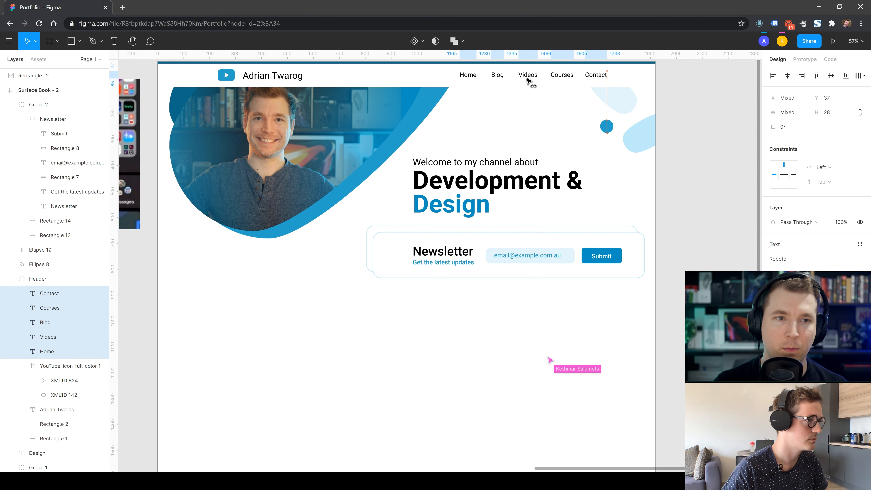
{"action": "left_click", "coordinate": [465, 367]}
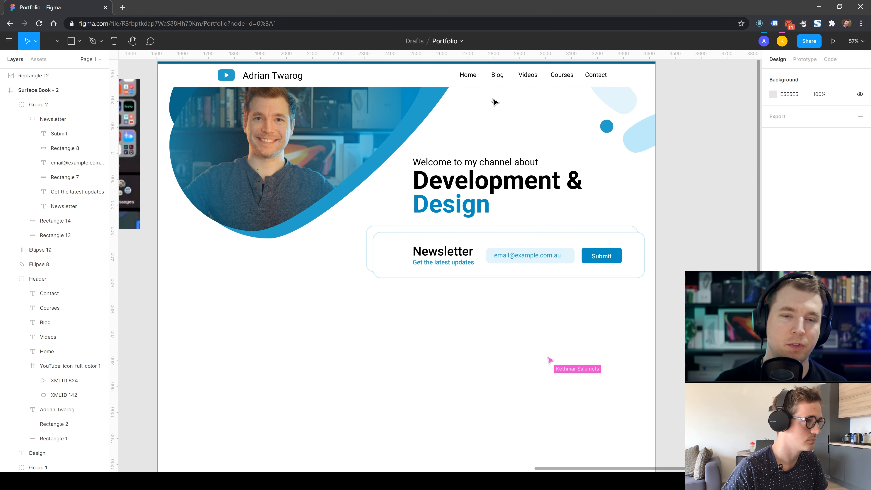
{"action": "key", "text": "ctrl+z"}
{"action": "left_click_drag", "start_coordinate": [465, 79], "coordinate": [418, 79]}
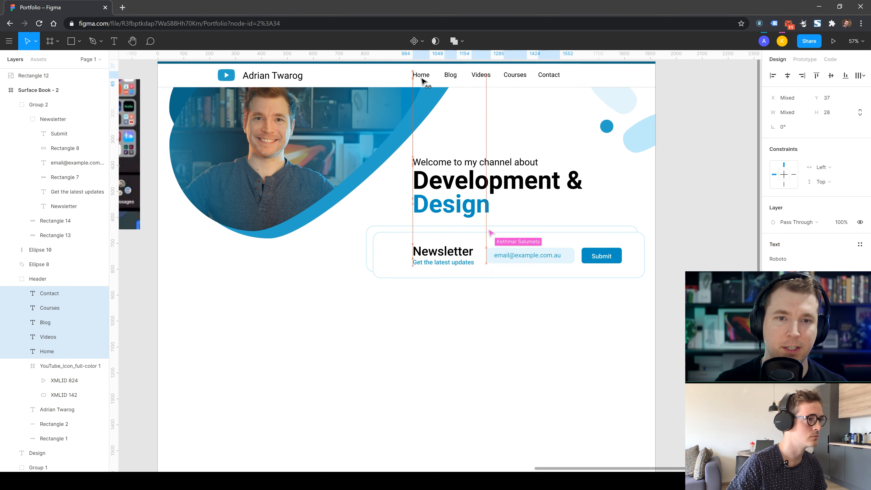
{"action": "left_click", "coordinate": [463, 380]}
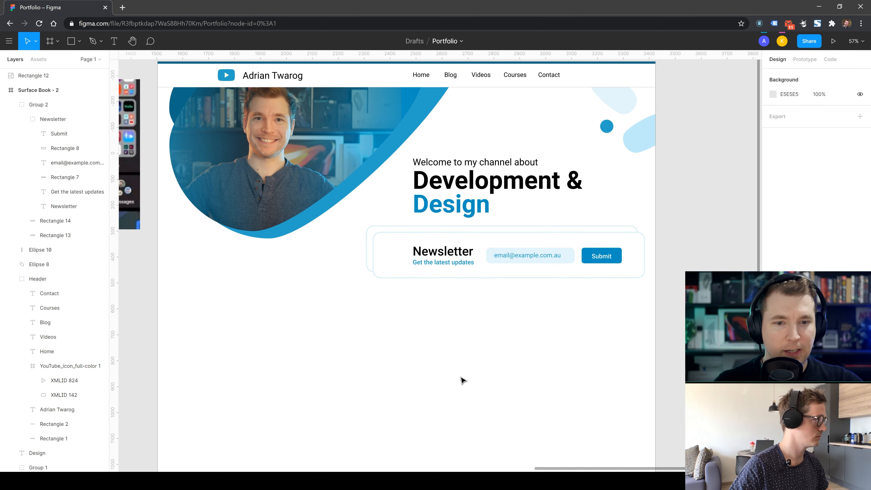
- Try filling the newsletter card's back rectangle with the light blue sampled from the decorative blob
{"action": "double_click", "coordinate": [395, 247]}
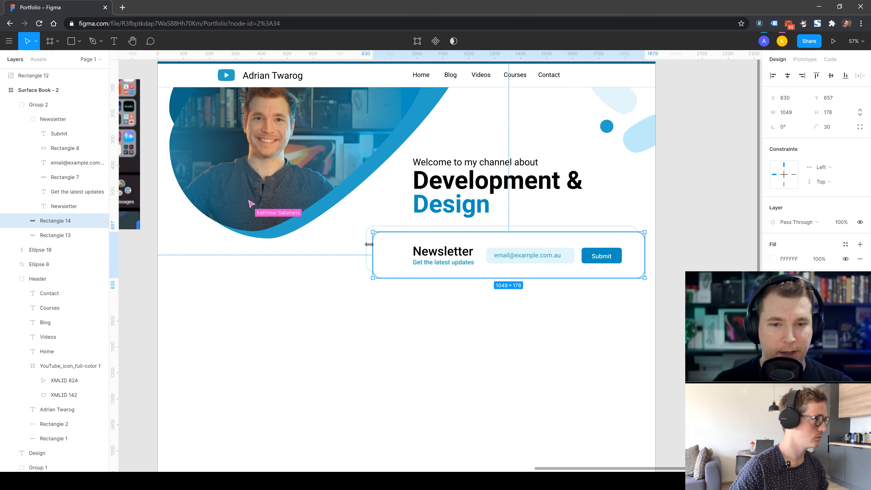
{"action": "key", "text": "Tab"}
{"action": "left_click", "coordinate": [773, 259]}
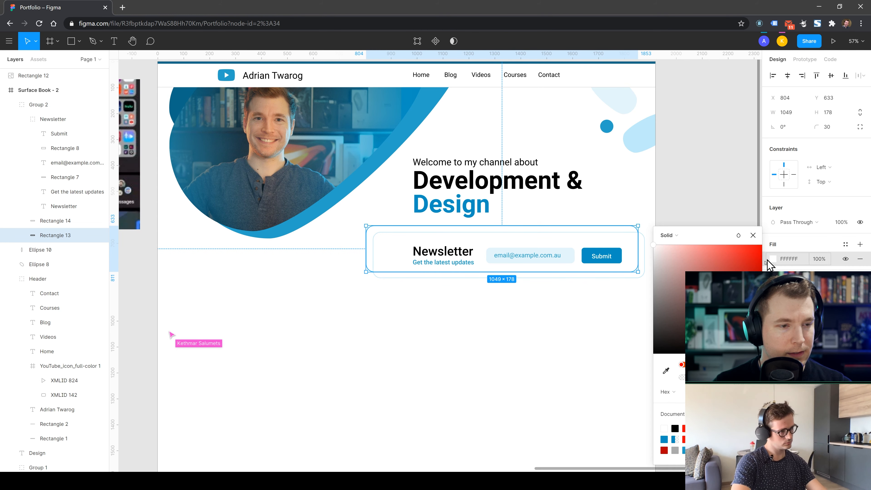
{"action": "left_click", "coordinate": [667, 373]}
{"action": "left_click", "coordinate": [636, 141]}
{"action": "left_click", "coordinate": [517, 375]}
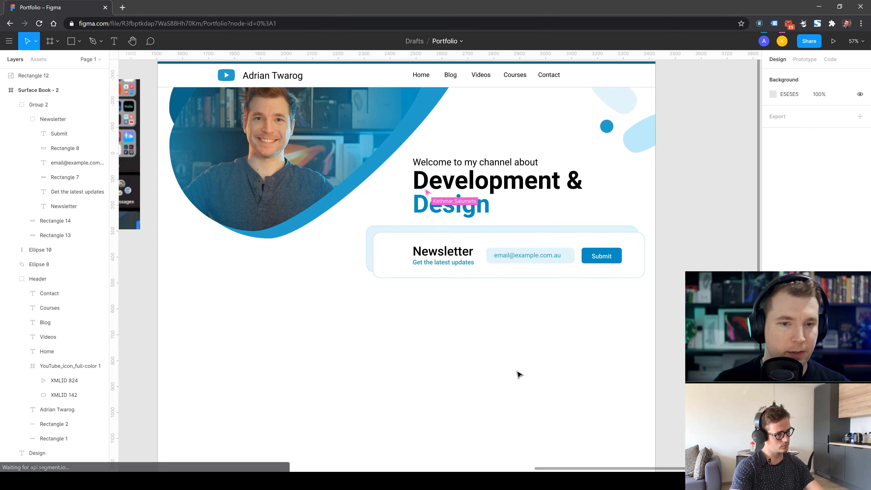
- Undo the light blue fill on the newsletter card's back rectangle
{"action": "left_click", "coordinate": [375, 264]}
{"action": "left_click", "coordinate": [405, 340]}
{"action": "key", "text": "ctrl+z"}
{"action": "key", "text": "ctrl+z"}
{"action": "left_click", "coordinate": [405, 339]}
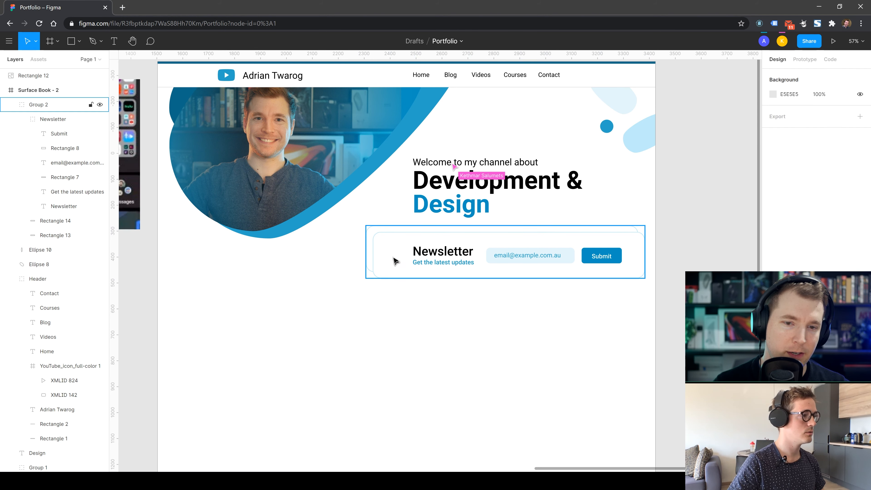
{"action": "left_click", "coordinate": [369, 237]}
{"action": "key", "text": "shift+Down"}
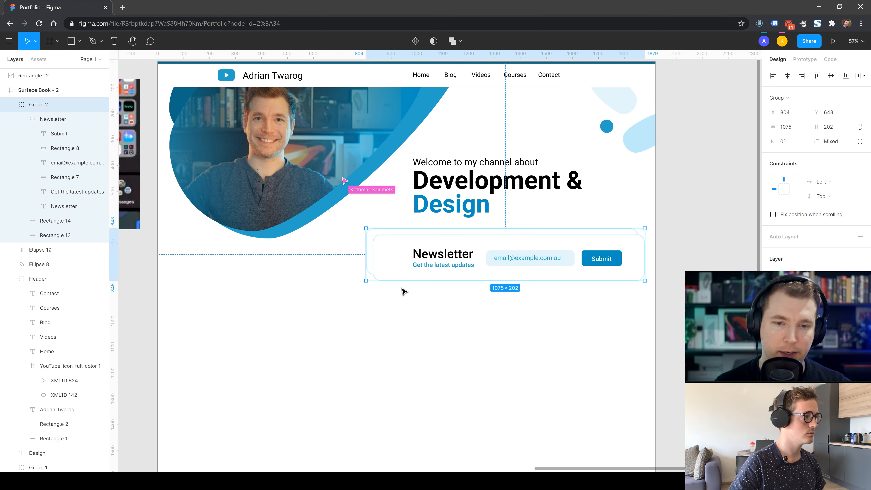
{"action": "key", "text": "ctrl+z"}
{"action": "key", "text": "ctrl+z"}
- Nudge the newsletter card's back outline rectangle to X 814, Y 643, closer to the front one
{"action": "double_click", "coordinate": [371, 243]}
{"action": "key", "text": "shift+Down"}
{"action": "key", "text": "shift+Right"}
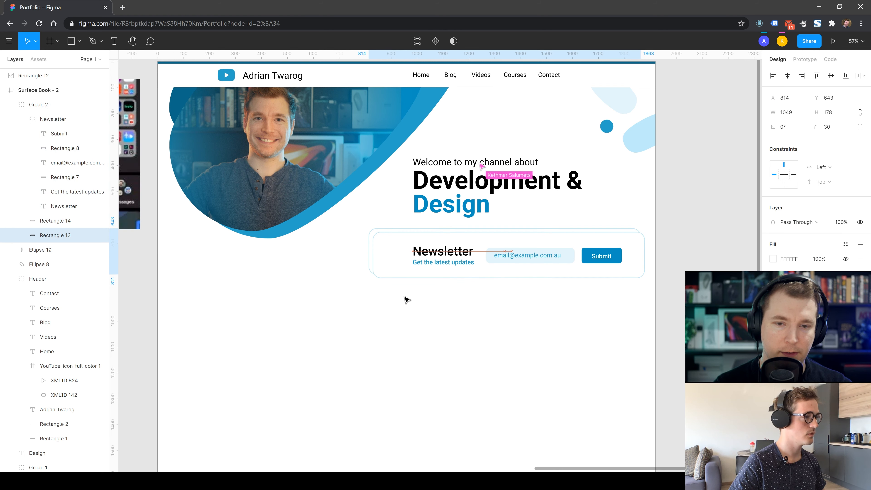
{"action": "left_click", "coordinate": [410, 304]}
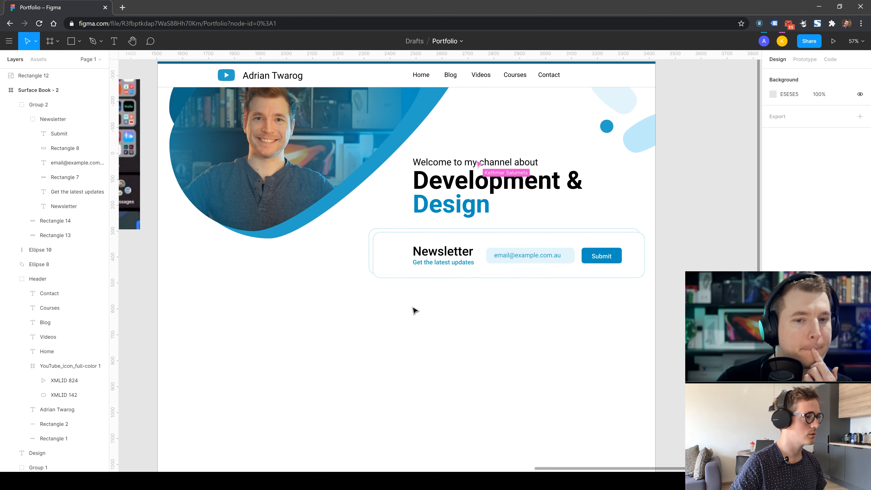
{"action": "left_click", "coordinate": [369, 251]}
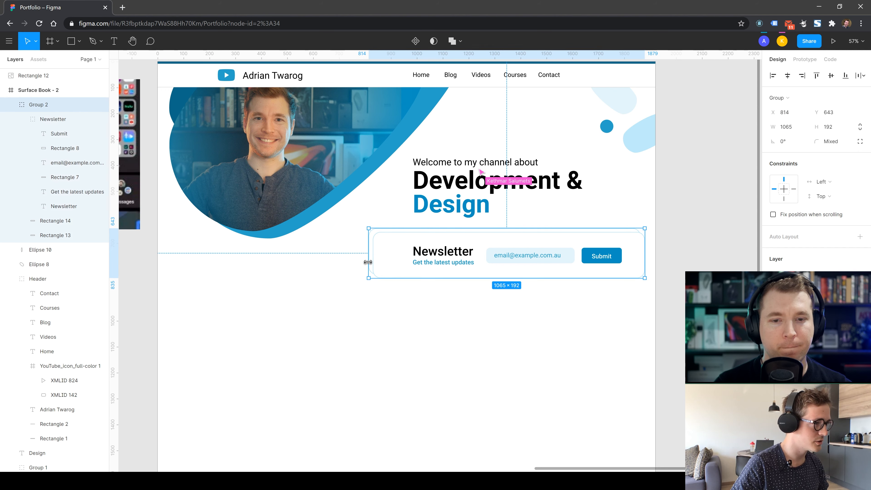
{"action": "left_click", "coordinate": [383, 335]}
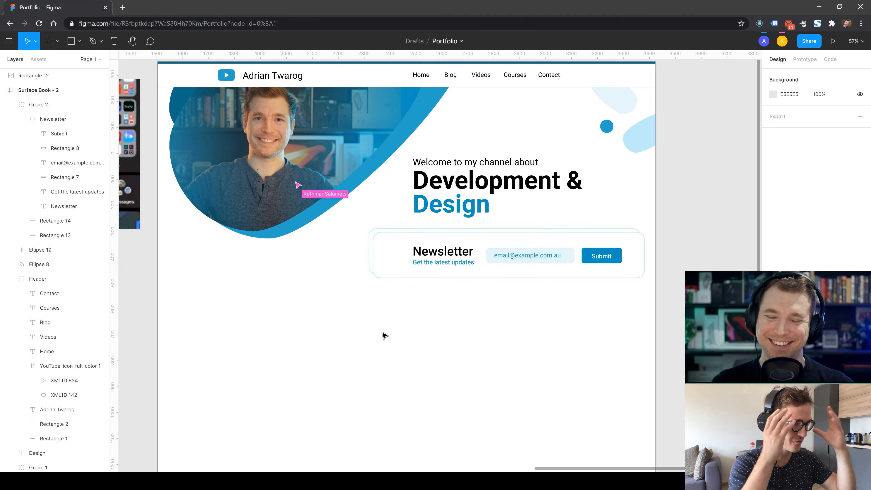
{"action": "left_click", "coordinate": [291, 146]}
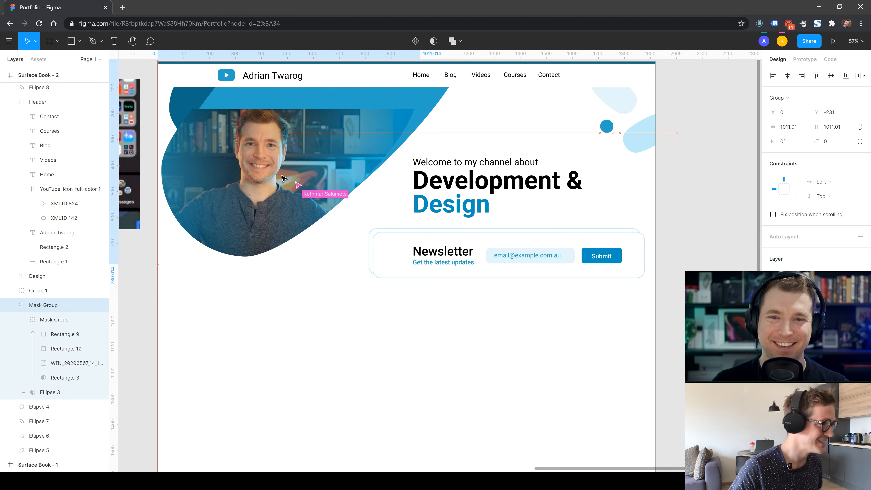
{"action": "double_click", "coordinate": [287, 134]}
{"action": "left_click", "coordinate": [305, 321]}
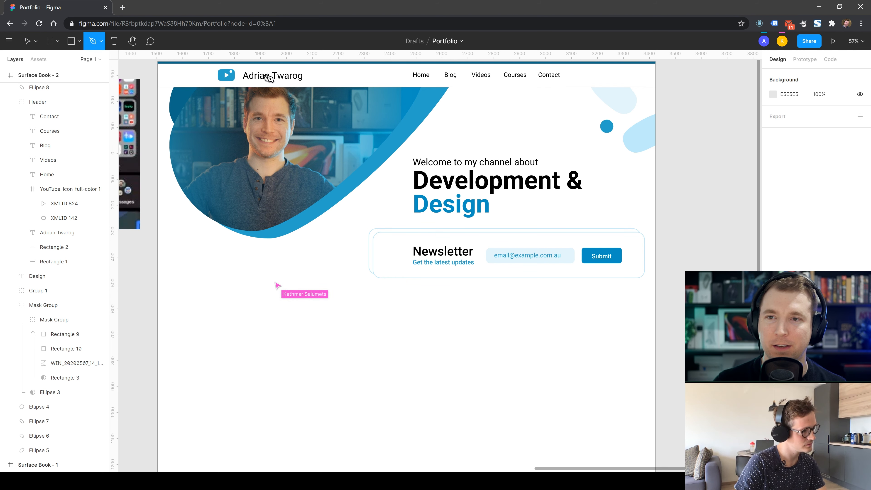
- Draw a winding Pen path from the header name through the portrait, heading and newsletter form down to the empty area below
{"action": "left_click", "coordinate": [276, 77]}
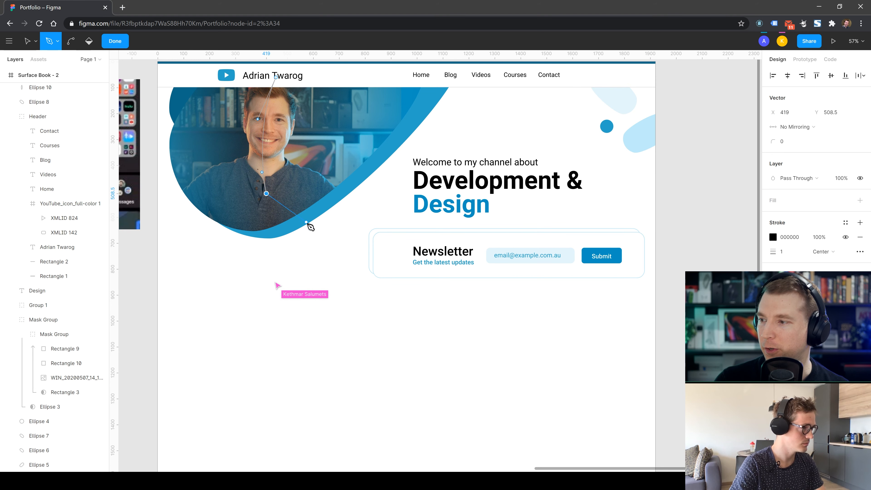
{"action": "left_click", "coordinate": [373, 228]}
{"action": "left_click_drag", "start_coordinate": [528, 196], "coordinate": [535, 203]}
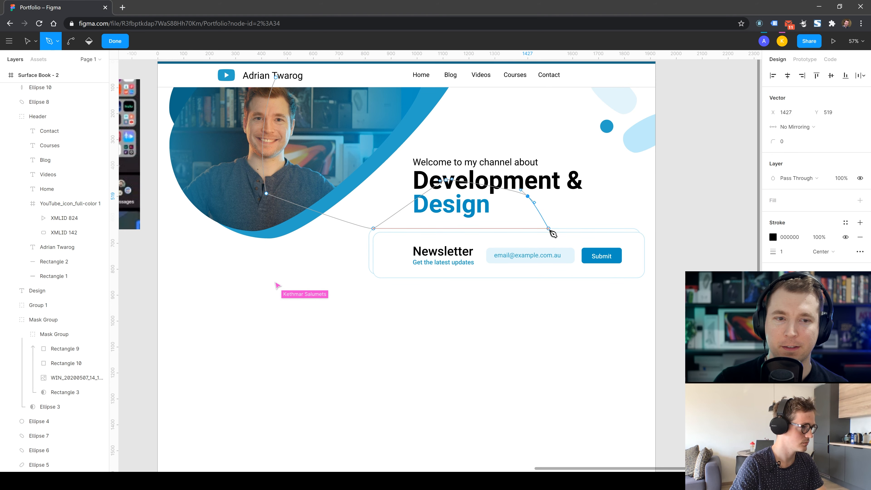
{"action": "left_click_drag", "start_coordinate": [548, 249], "coordinate": [546, 264]}
{"action": "left_click_drag", "start_coordinate": [514, 318], "coordinate": [487, 332]}
{"action": "left_click_drag", "start_coordinate": [336, 348], "coordinate": [302, 356]}
{"action": "left_click_drag", "start_coordinate": [234, 405], "coordinate": [219, 428]}
{"action": "left_click_drag", "start_coordinate": [214, 460], "coordinate": [218, 472]}
{"action": "scroll", "coordinate": [260, 318], "scroll_direction": "up", "scroll_amount": 2}
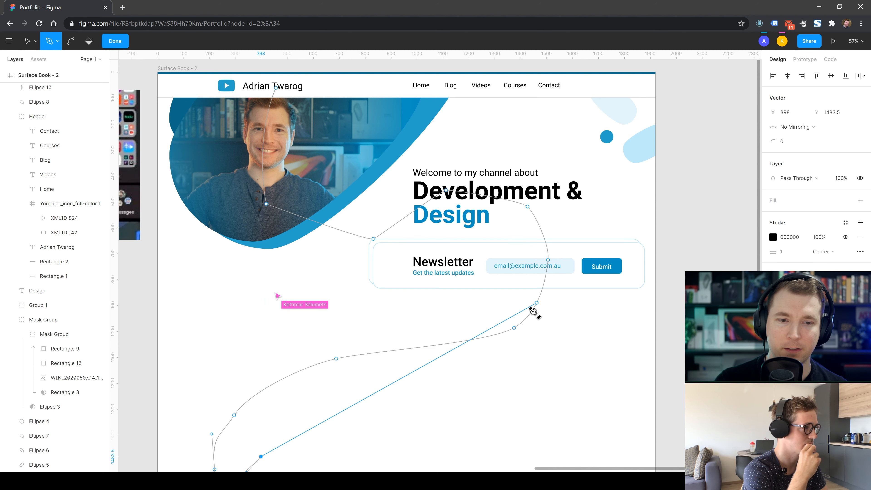
{"action": "key", "text": "Escape"}
{"action": "key", "text": "Escape"}
{"action": "key", "text": "Escape"}
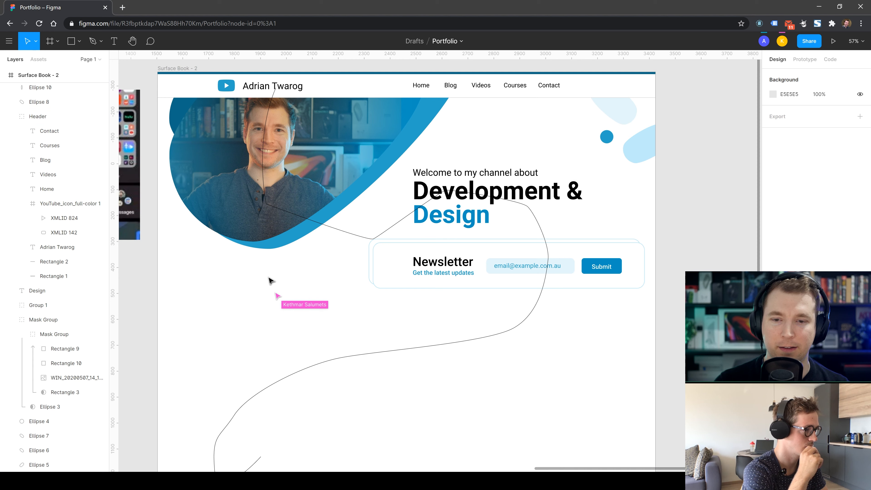
- Delete the winding pen path drawn across the page
{"action": "scroll", "coordinate": [205, 305], "scroll_direction": "up", "scroll_amount": 1}
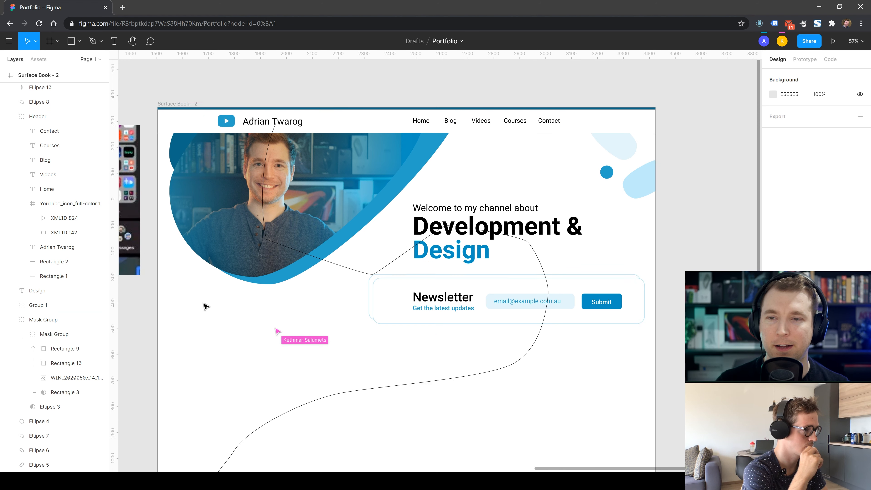
{"action": "scroll", "coordinate": [202, 295], "scroll_direction": "up", "scroll_amount": 6}
{"action": "scroll", "coordinate": [199, 282], "scroll_direction": "down", "scroll_amount": 8}
{"action": "scroll", "coordinate": [223, 270], "scroll_direction": "up", "scroll_amount": 1}
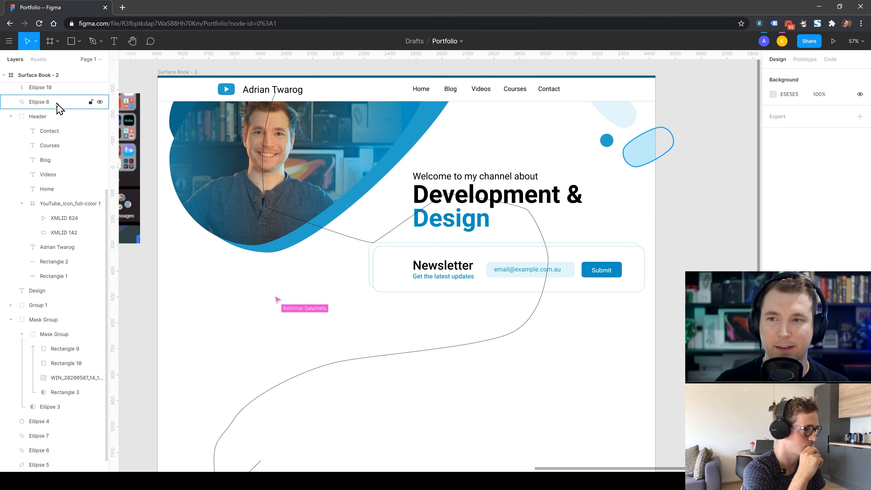
{"action": "scroll", "coordinate": [48, 131], "scroll_direction": "up", "scroll_amount": 5}
{"action": "left_click", "coordinate": [35, 105]}
{"action": "key", "text": "Delete"}
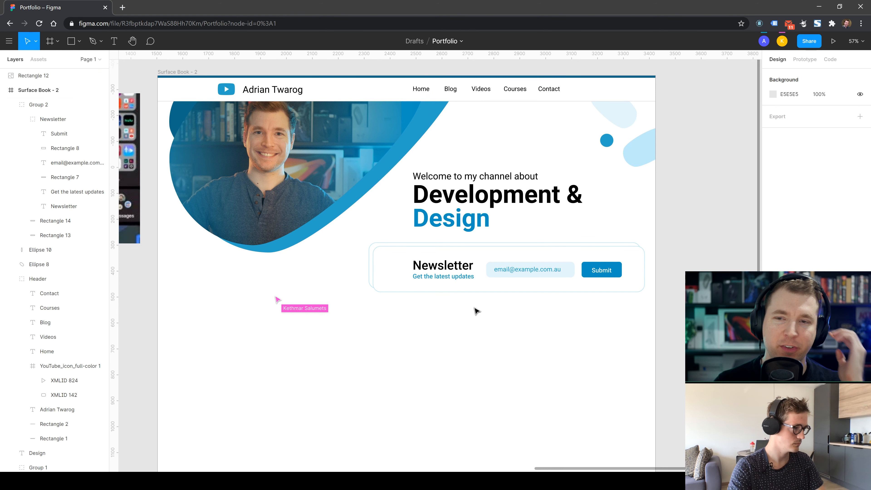
- Draw a plain rectangle of about 395 × 522 beneath the portrait, and delete it
{"action": "left_click", "coordinate": [78, 41]}
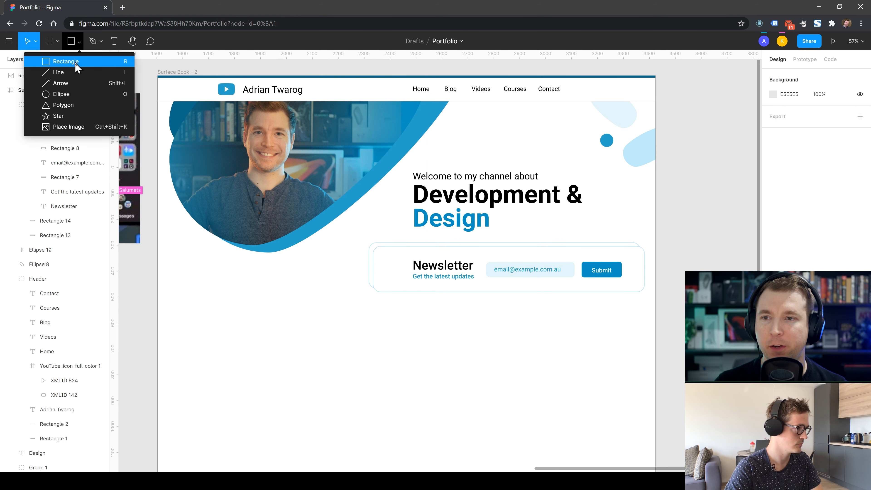
{"action": "left_click", "coordinate": [82, 59]}
{"action": "mouse_move", "coordinate": [188, 290]}
{"action": "left_mouse_down"}
{"action": "mouse_move", "coordinate": [297, 425]}
{"action": "mouse_move", "coordinate": [290, 426]}
{"action": "left_mouse_up"}
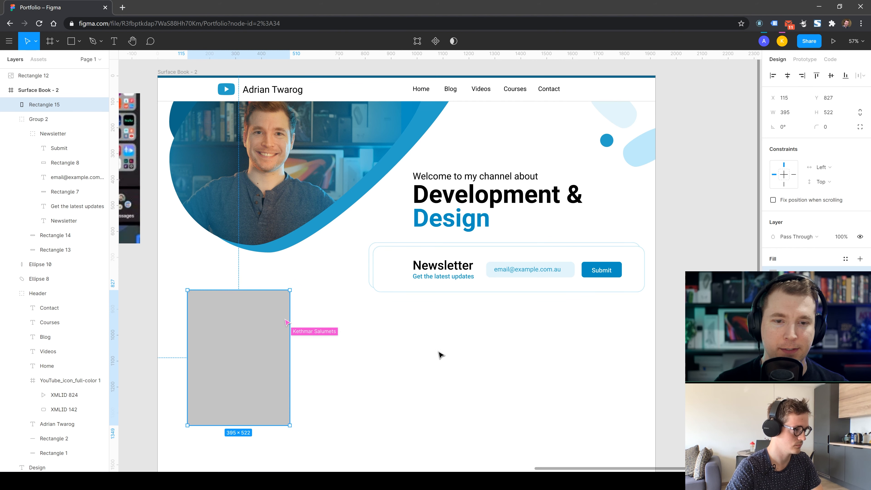
{"action": "key", "text": "Delete"}
- Duplicate the newsletter card's outlined rounded rectangle and reshape the copy into a tall card beneath the portrait
{"action": "left_click", "coordinate": [389, 280]}
{"action": "double_click", "coordinate": [393, 278]}
{"action": "left_click_drag", "start_coordinate": [392, 278], "coordinate": [209, 341]}
{"action": "left_click_drag", "start_coordinate": [461, 333], "coordinate": [238, 457]}
{"action": "left_click_drag", "start_coordinate": [272, 352], "coordinate": [303, 352]}
{"action": "left_click", "coordinate": [348, 346]}
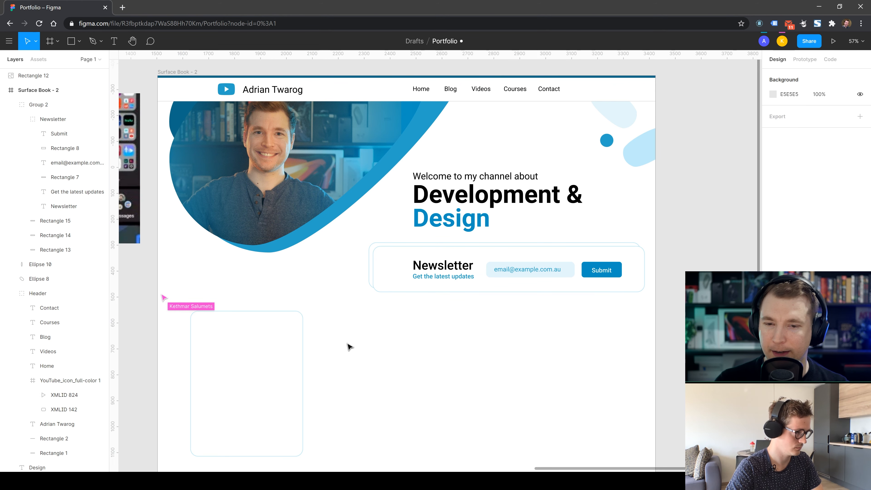
- Draw a grey placeholder rectangle of about 391 × 228 inside the upper part of the tall card beneath the portrait
{"action": "scroll", "coordinate": [352, 350], "scroll_direction": "down", "scroll_amount": 1}
{"action": "left_click", "coordinate": [265, 347]}
{"action": "double_click", "coordinate": [265, 347]}
{"action": "left_click", "coordinate": [71, 40]}
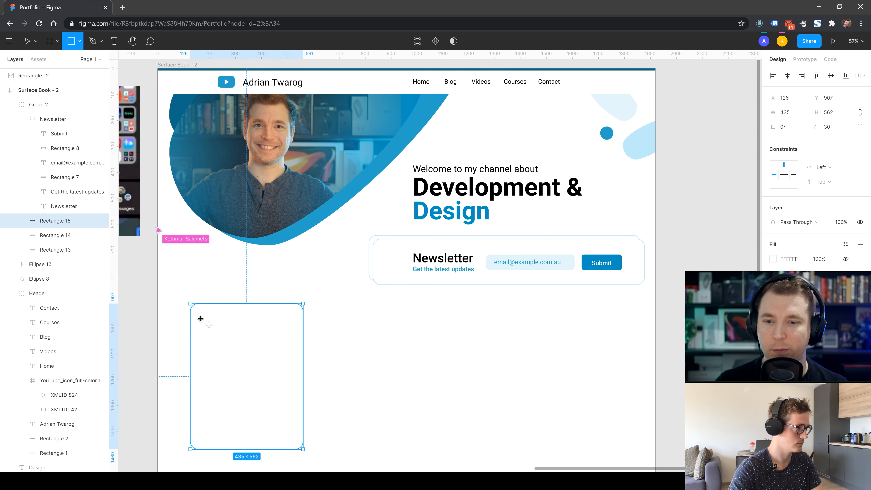
{"action": "mouse_move", "coordinate": [195, 317]}
{"action": "left_mouse_down"}
{"action": "mouse_move", "coordinate": [300, 364]}
{"action": "mouse_move", "coordinate": [297, 377]}
{"action": "left_mouse_up"}
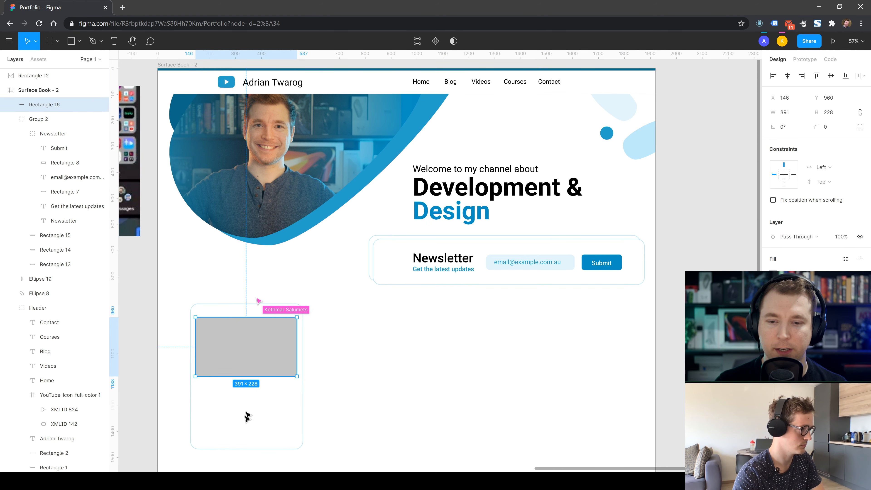
- Cut the tall card and its grey placeholder out of the newsletter area and paste them directly into the Surface Book - 2 frame
{"action": "left_click", "coordinate": [261, 393]}
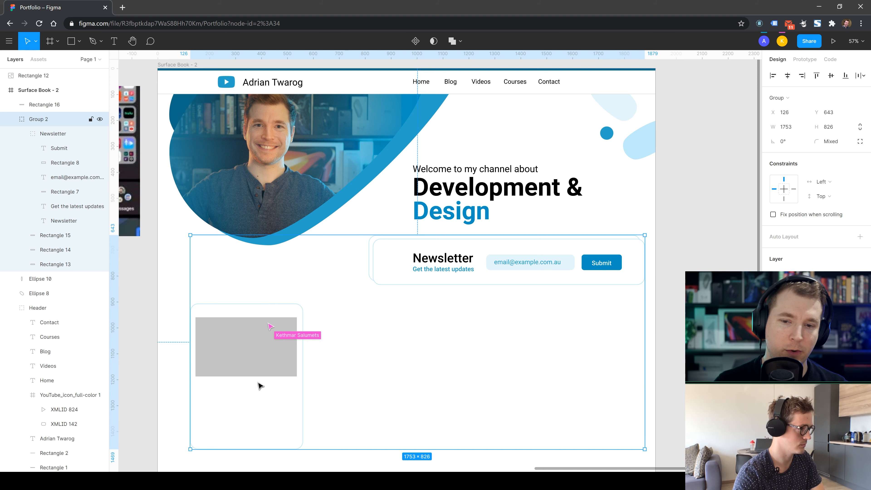
{"action": "left_click", "coordinate": [253, 361]}
{"action": "left_click", "coordinate": [308, 423]}
{"action": "double_click", "coordinate": [292, 416]}
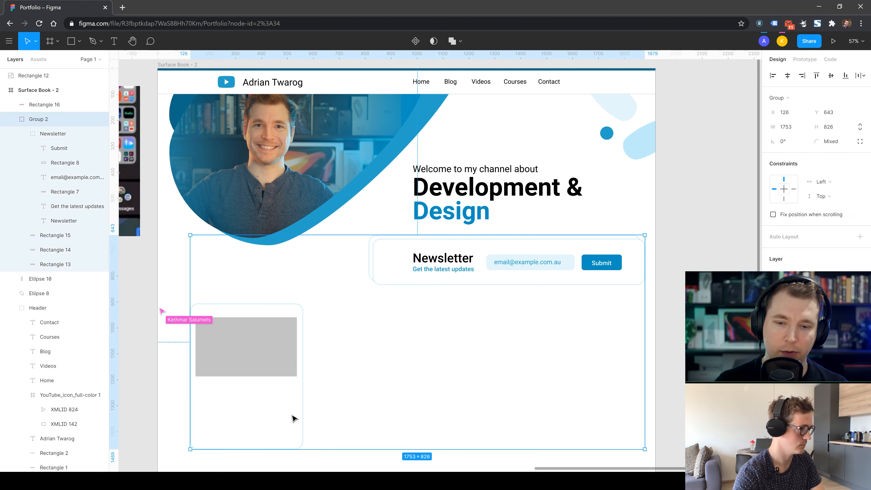
{"action": "left_click", "coordinate": [260, 363], "text": "shift"}
{"action": "key", "text": "Delete"}
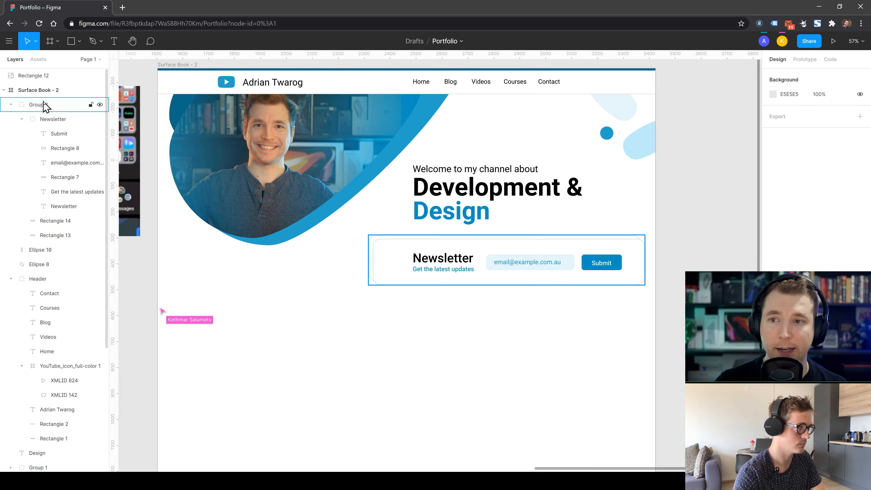
{"action": "left_click", "coordinate": [43, 90]}
{"action": "key", "text": "ctrl+v"}
- Try out copies of the card and placeholder in a row across the page, and delete the copies
{"action": "left_click_drag", "start_coordinate": [269, 340], "coordinate": [625, 350]}
{"action": "left_click", "coordinate": [702, 356]}
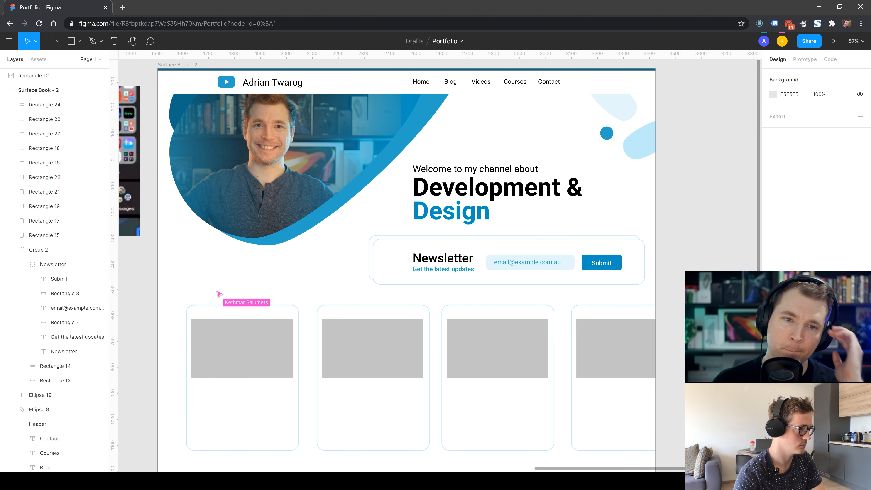
{"action": "left_click_drag", "start_coordinate": [700, 338], "coordinate": [335, 382]}
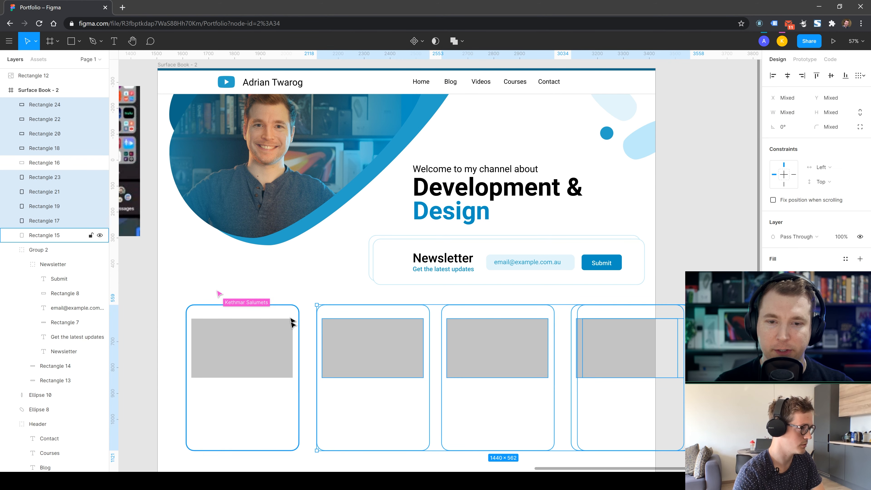
{"action": "scroll", "coordinate": [292, 320], "scroll_direction": "down", "scroll_amount": 1}
{"action": "key", "text": "Delete"}
- Centre the grey placeholder near the card's upper edge and round its corners with a radius of 15
{"action": "left_click", "coordinate": [267, 322]}
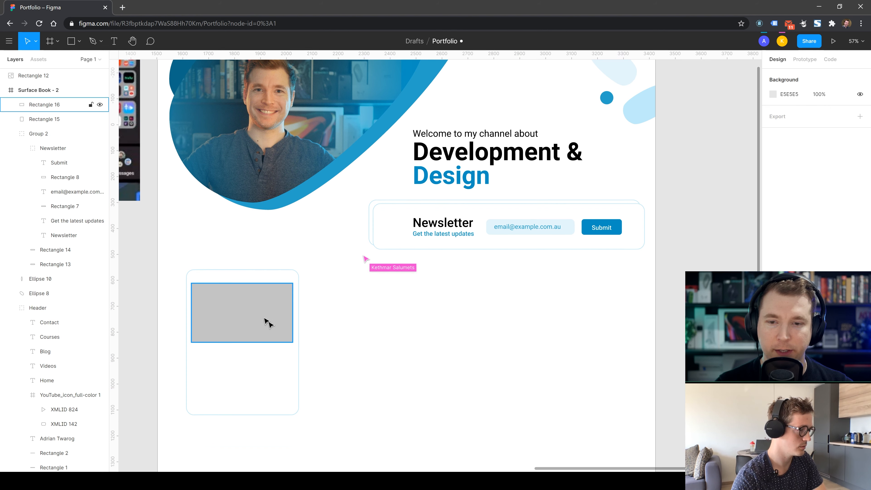
{"action": "left_click_drag", "start_coordinate": [241, 315], "coordinate": [242, 309]}
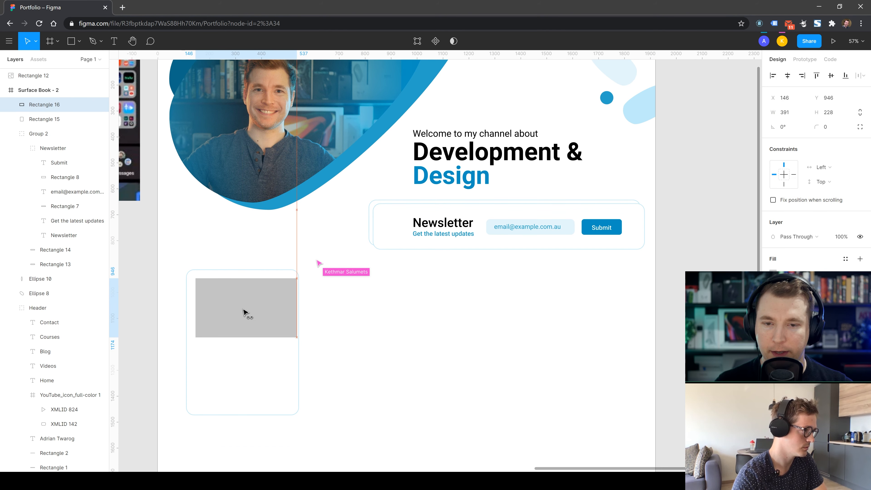
{"action": "left_click", "coordinate": [825, 127]}
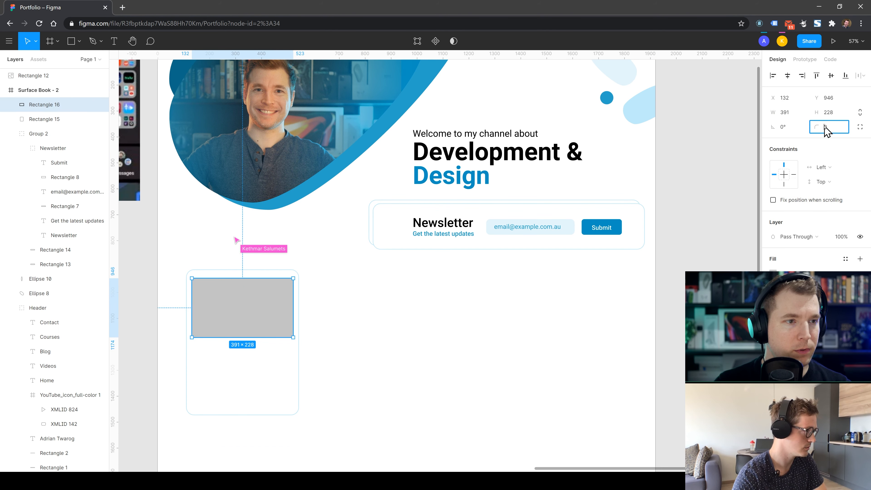
{"action": "type", "text": "40"}
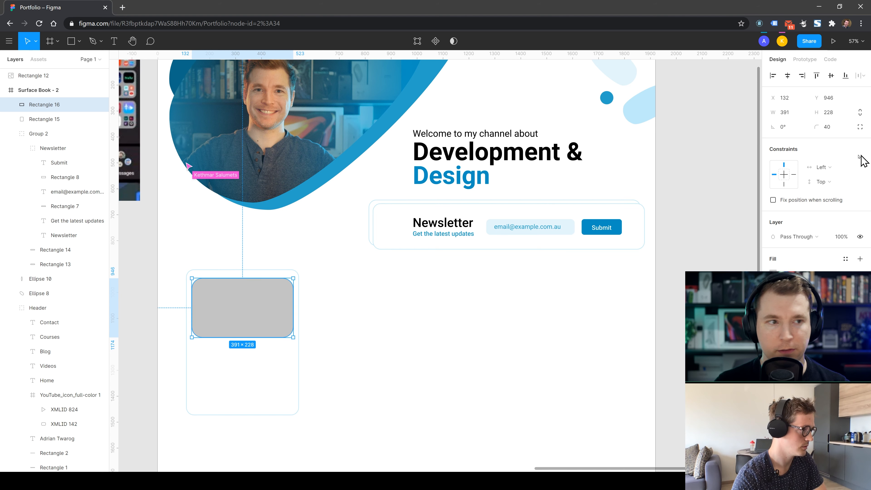
{"action": "key", "text": "Return"}
{"action": "left_click", "coordinate": [342, 364]}
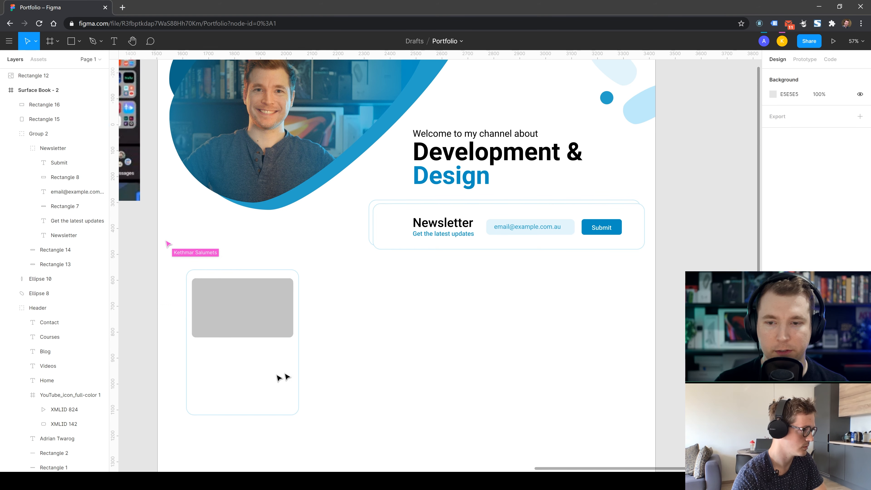
- Shift the card outline slightly down and fill its grey placeholder with the pale blue used by the decorative shapes
{"action": "left_click", "coordinate": [248, 345]}
{"action": "left_click_drag", "start_coordinate": [244, 364], "coordinate": [259, 359]}
{"action": "left_click", "coordinate": [263, 319]}
{"action": "left_click", "coordinate": [774, 273]}
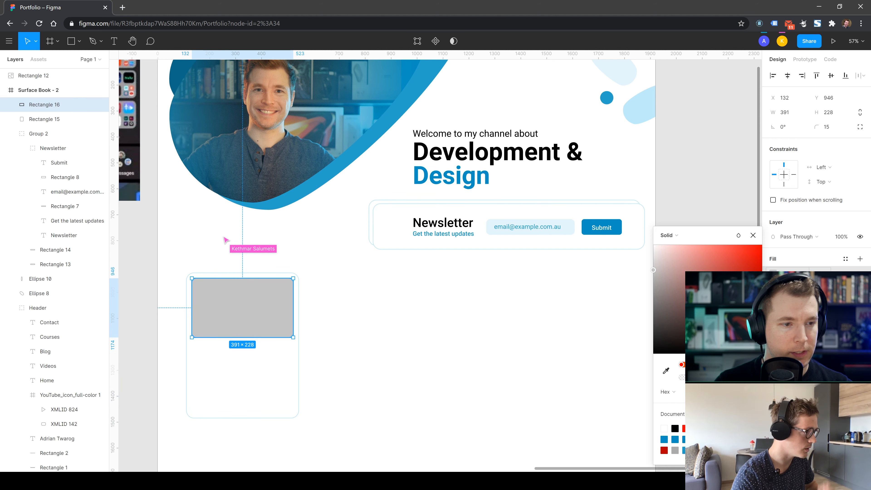
{"action": "double_click", "coordinate": [661, 377]}
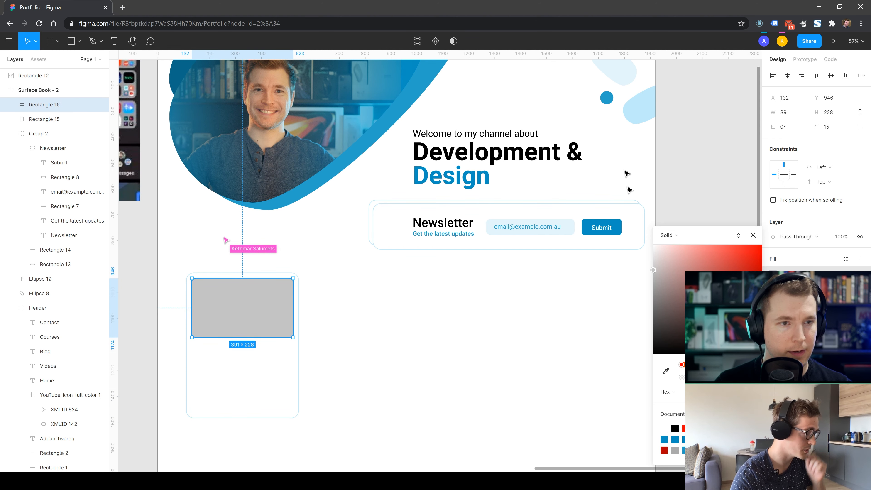
{"action": "left_click", "coordinate": [670, 372]}
{"action": "left_click", "coordinate": [621, 103]}
{"action": "left_click", "coordinate": [510, 322]}
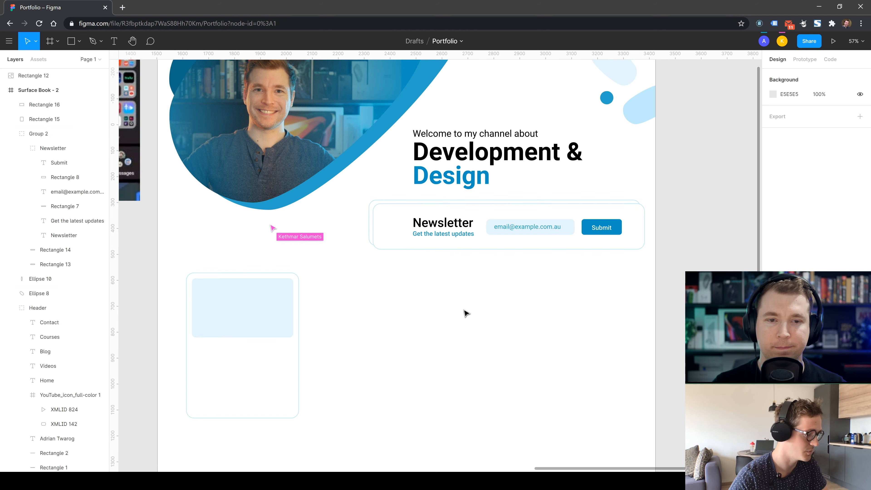
- Reposition the pale blue placeholder inside the tall card at X 132, Y 951
{"action": "scroll", "coordinate": [465, 313], "scroll_direction": "up", "scroll_amount": 3}
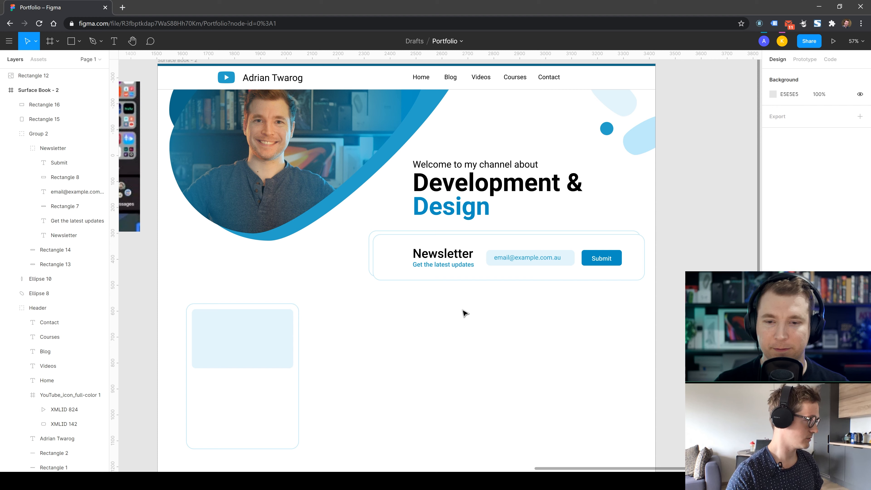
{"action": "left_click", "coordinate": [262, 332]}
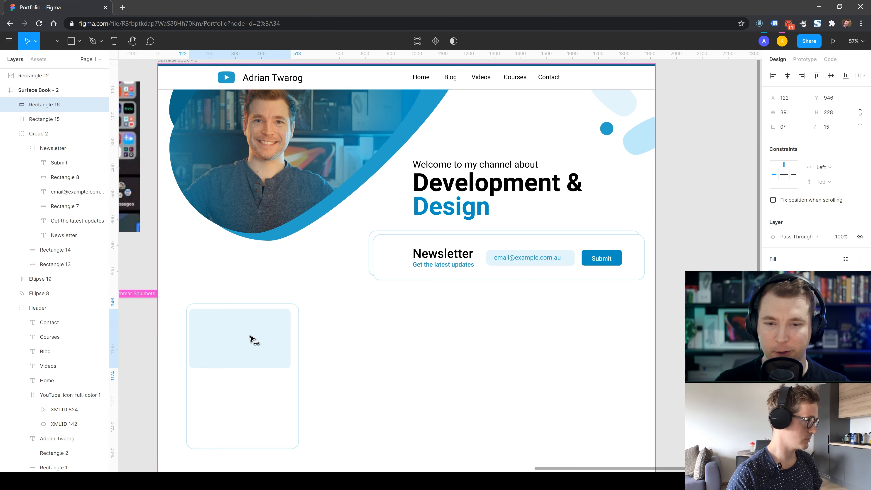
{"action": "left_click", "coordinate": [346, 328]}
{"action": "left_click", "coordinate": [267, 330]}
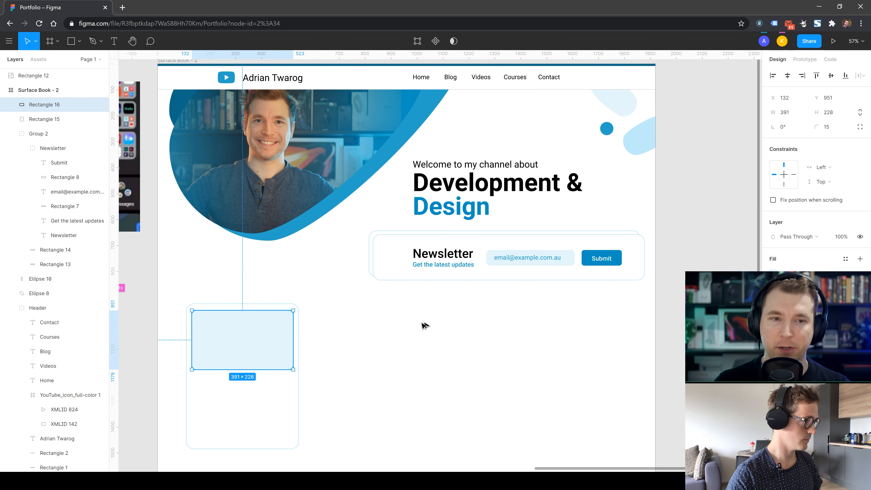
{"action": "scroll", "coordinate": [425, 327], "scroll_direction": "down", "scroll_amount": 2}
{"action": "scroll", "coordinate": [350, 408], "scroll_direction": "up", "scroll_amount": 2}
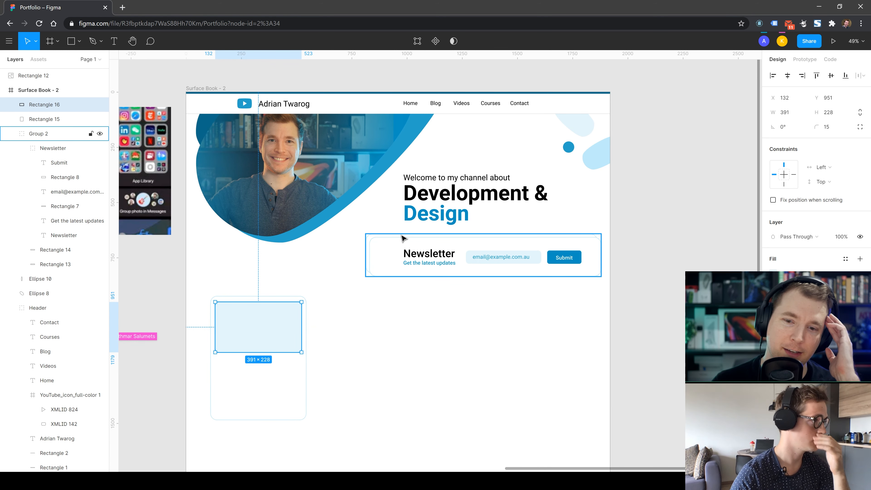
- Shrink the tall card outline from its upper-left corner to about 426 × 550
{"action": "left_click", "coordinate": [336, 316]}
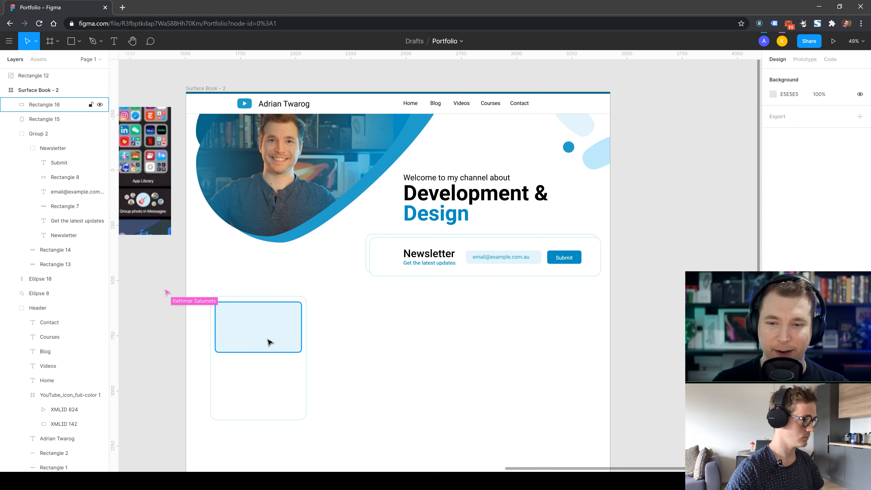
{"action": "left_click", "coordinate": [240, 319]}
{"action": "left_click", "coordinate": [222, 372]}
{"action": "scroll", "coordinate": [187, 371], "scroll_direction": "up", "scroll_amount": 2}
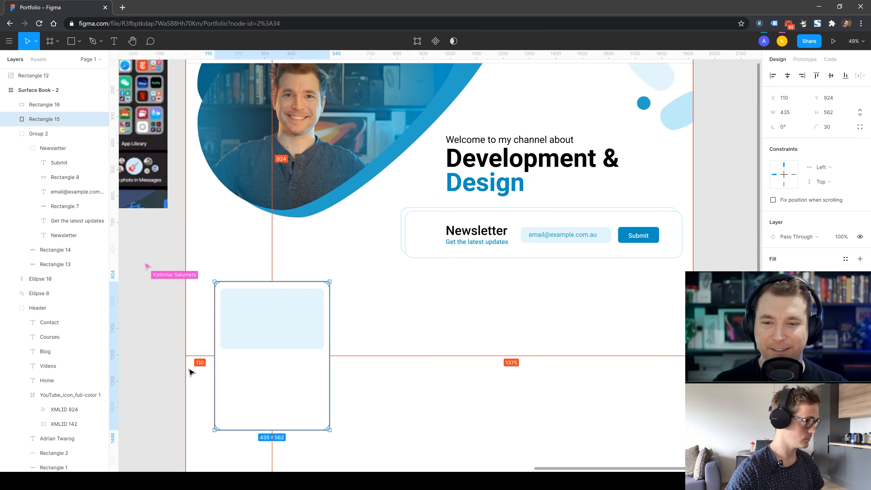
{"action": "left_click_drag", "start_coordinate": [209, 282], "coordinate": [218, 288]}
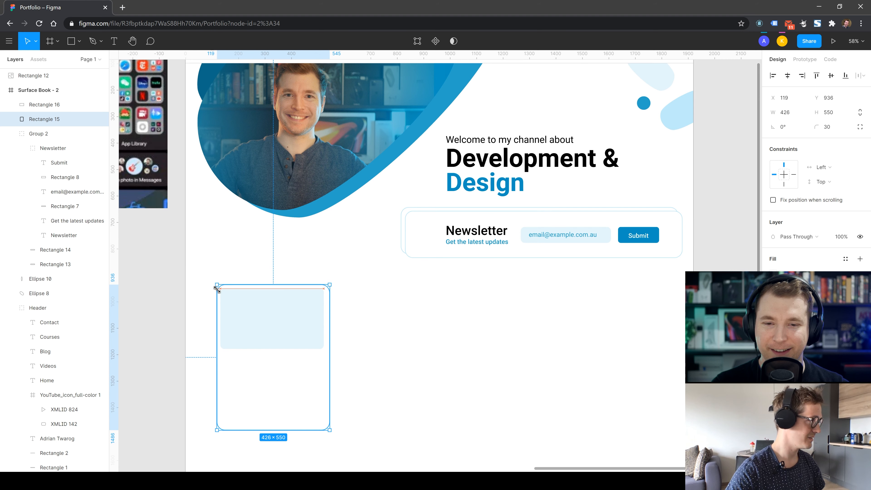
- Nudge the pale blue placeholder so it sits evenly within the upper part of the resized card
{"action": "left_click", "coordinate": [291, 331]}
{"action": "key", "text": "Up"}
{"action": "key", "text": "Up"}
{"action": "key", "text": "Up"}
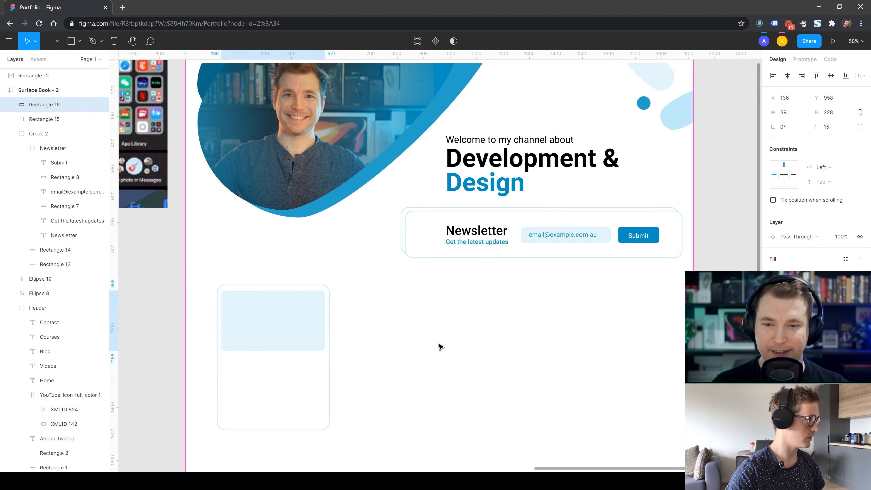
{"action": "left_click", "coordinate": [439, 346]}
{"action": "left_click", "coordinate": [306, 332]}
{"action": "key", "text": "Up"}
{"action": "left_click", "coordinate": [413, 334]}
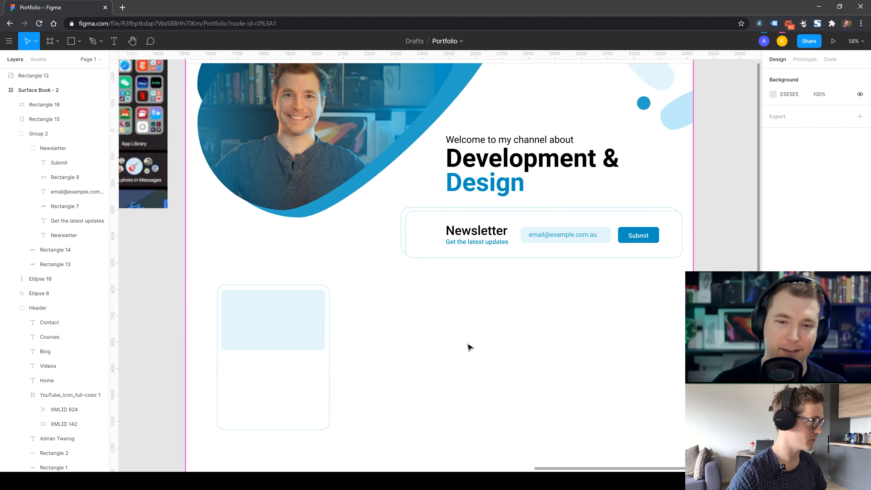
- Try to move the newsletter form contents into the empty area below their card, and undo the change
{"action": "left_click", "coordinate": [482, 247]}
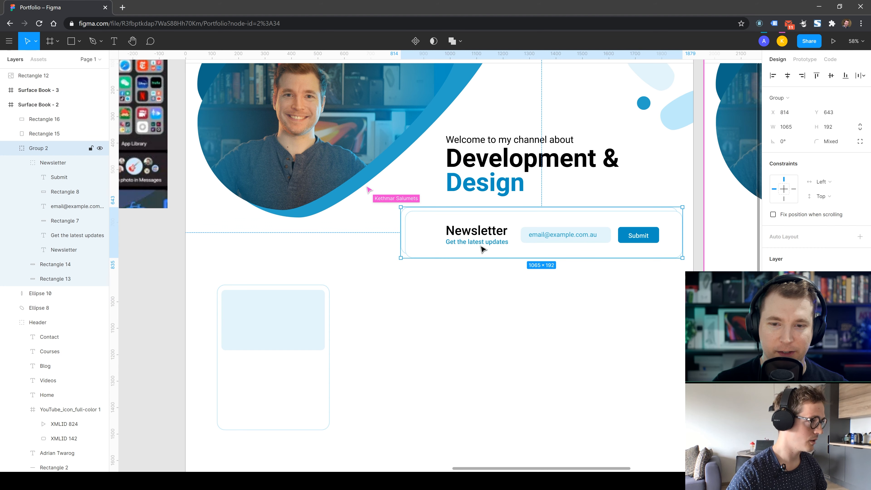
{"action": "double_click", "coordinate": [482, 247]}
{"action": "left_click_drag", "start_coordinate": [625, 236], "coordinate": [464, 370]}
{"action": "key", "text": "ctrl+z"}
{"action": "left_click", "coordinate": [511, 317]}
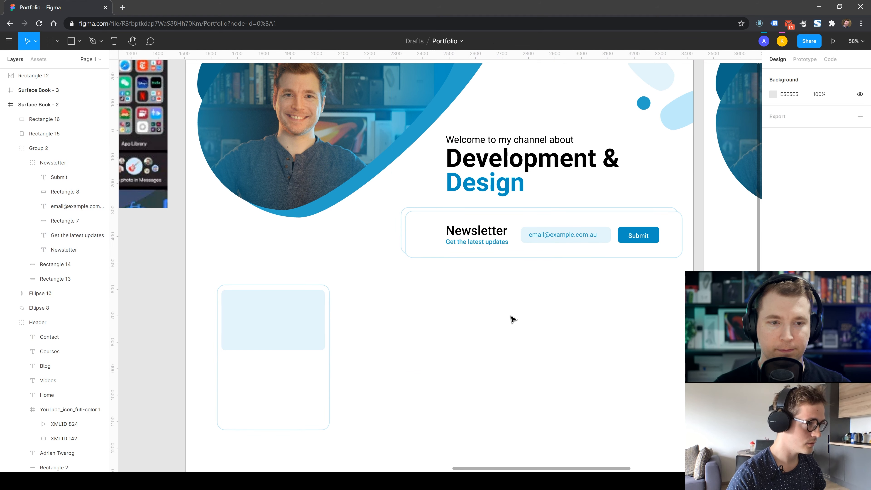
{"action": "key", "text": "ctrl+z"}
- Try shifting the newsletter form group left within its card to X 931
{"action": "left_click", "coordinate": [463, 236]}
{"action": "double_click", "coordinate": [462, 237]}
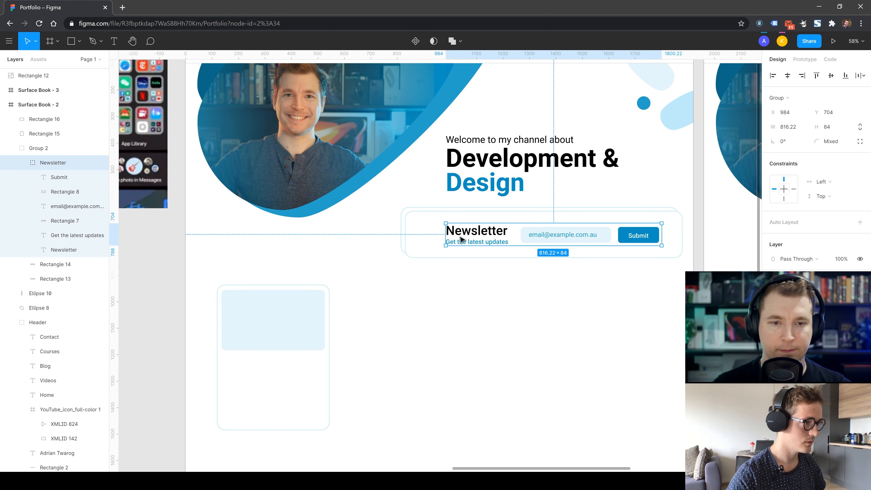
{"action": "double_click", "coordinate": [462, 236]}
{"action": "left_click", "coordinate": [65, 163]}
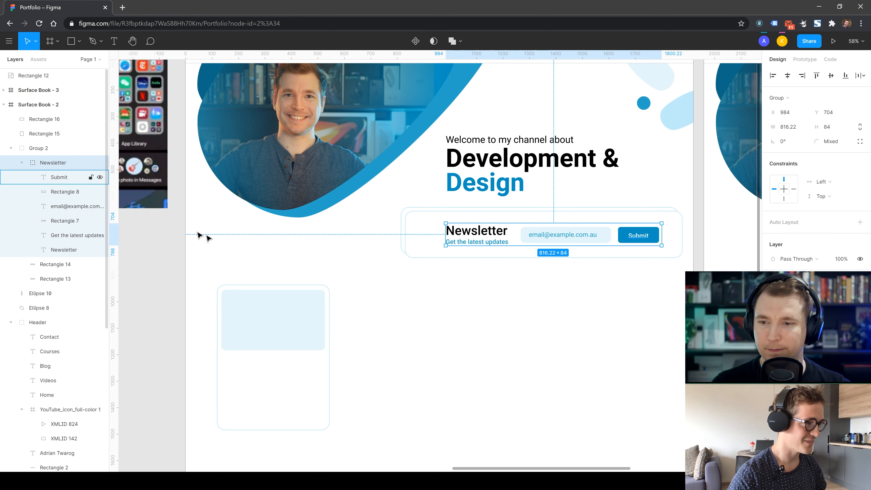
{"action": "mouse_move", "coordinate": [471, 240]}
{"action": "left_mouse_down"}
{"action": "mouse_move", "coordinate": [278, 360]}
{"action": "mouse_move", "coordinate": [457, 240]}
{"action": "left_mouse_up"}
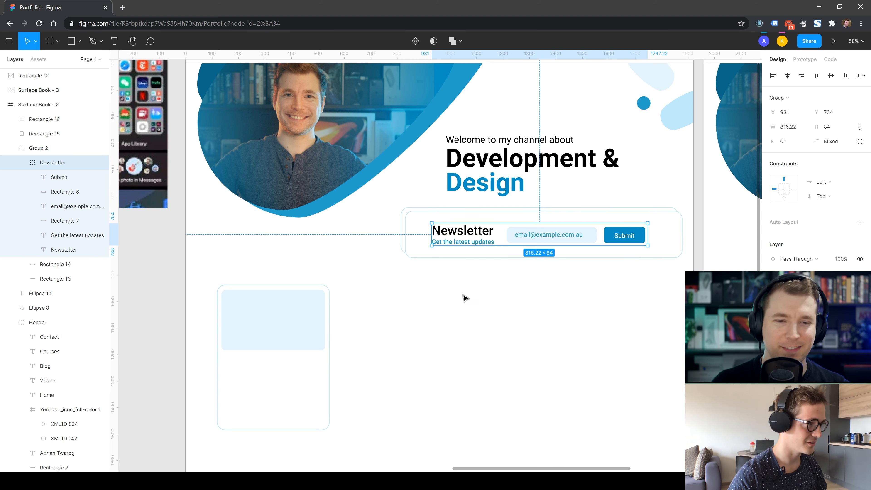
{"action": "left_click", "coordinate": [433, 312]}
- Copy the "Newsletter" heading text and paste it as a new text beneath the placeholder in the tall card
{"action": "scroll", "coordinate": [432, 348], "scroll_direction": "down", "scroll_amount": 2}
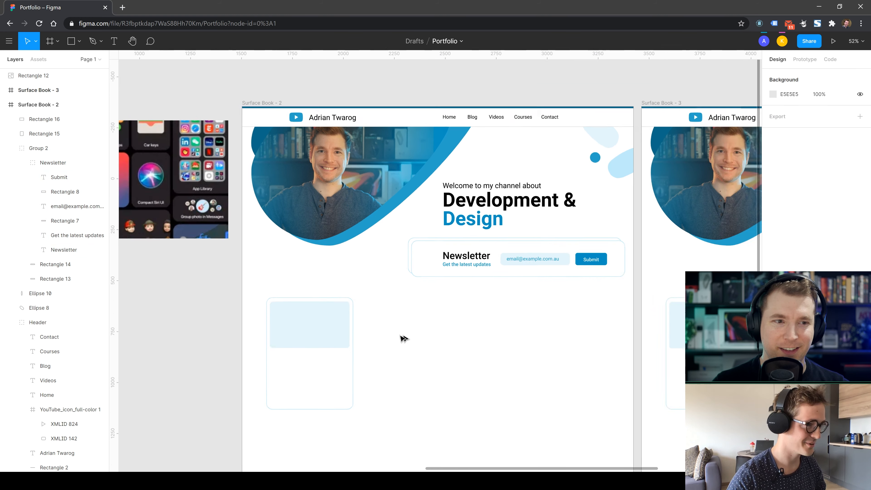
{"action": "scroll", "coordinate": [406, 341], "scroll_direction": "down", "scroll_amount": 3}
{"action": "scroll", "coordinate": [394, 364], "scroll_direction": "up", "scroll_amount": 6}
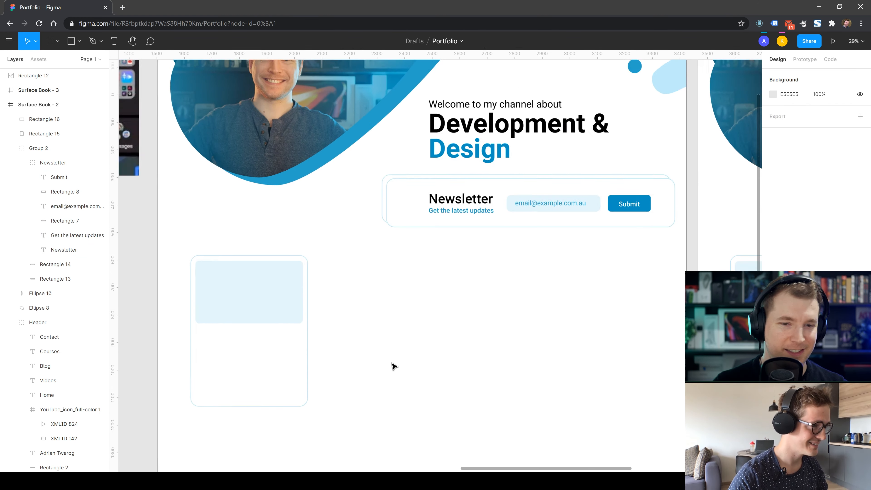
{"action": "double_click", "coordinate": [444, 197]}
{"action": "double_click", "coordinate": [445, 196]}
{"action": "double_click", "coordinate": [455, 196]}
{"action": "key", "text": "ctrl+c"}
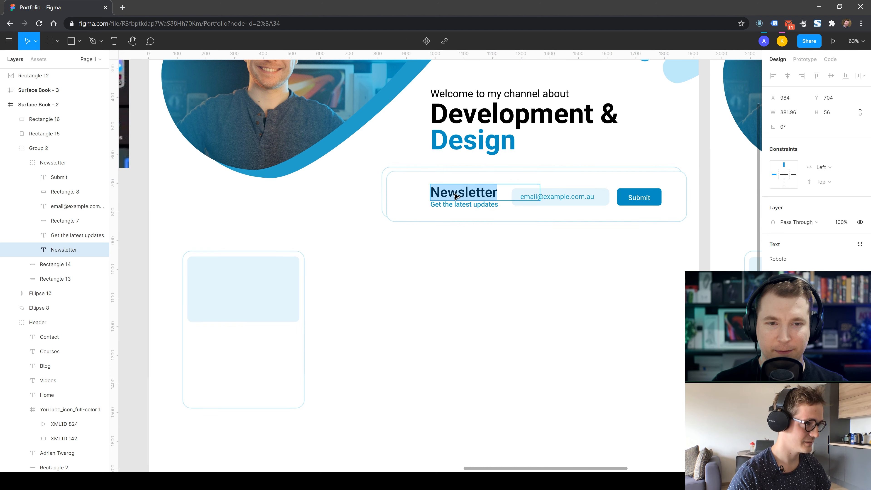
{"action": "left_click", "coordinate": [218, 344]}
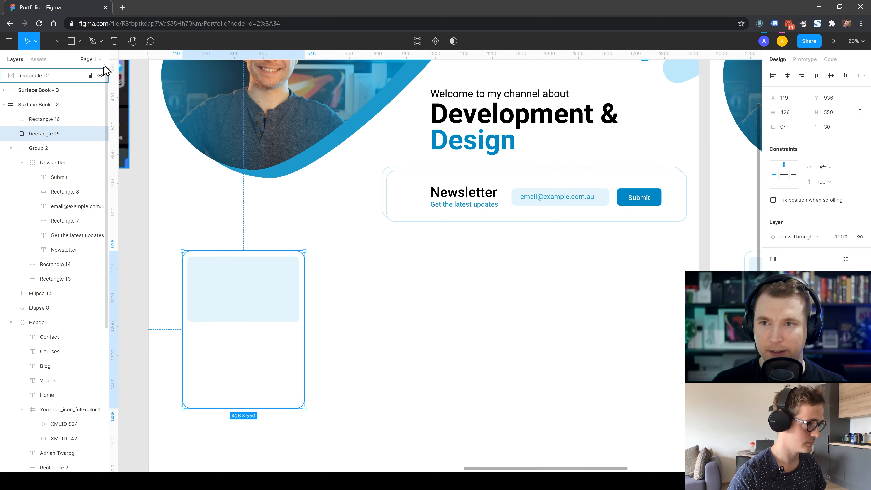
{"action": "key", "text": "t"}
{"action": "left_click", "coordinate": [194, 342]}
{"action": "key", "text": "ctrl+v"}
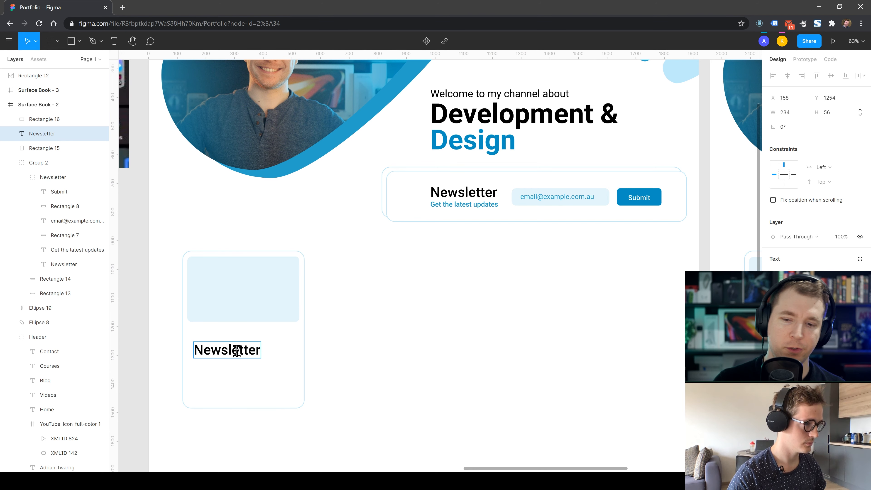
- Replace the pasted heading's text beneath the placeholder with "New Youtube Video"
{"action": "double_click", "coordinate": [237, 351]}
{"action": "type", "text": "Y"}
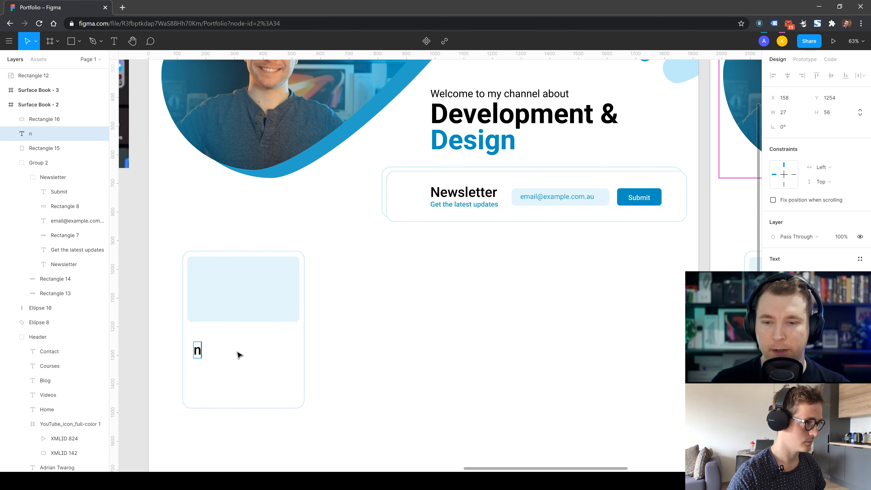
{"action": "type", "text": "ew Y"}
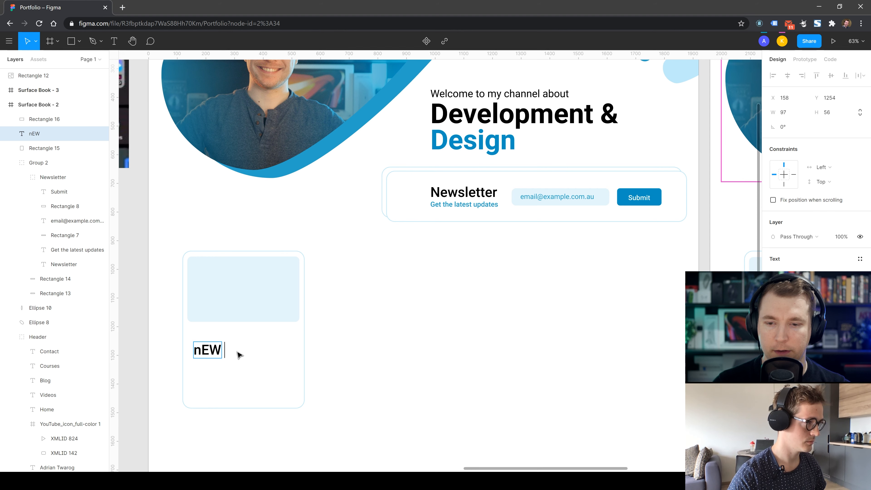
{"action": "key", "text": "ctrl+a"}
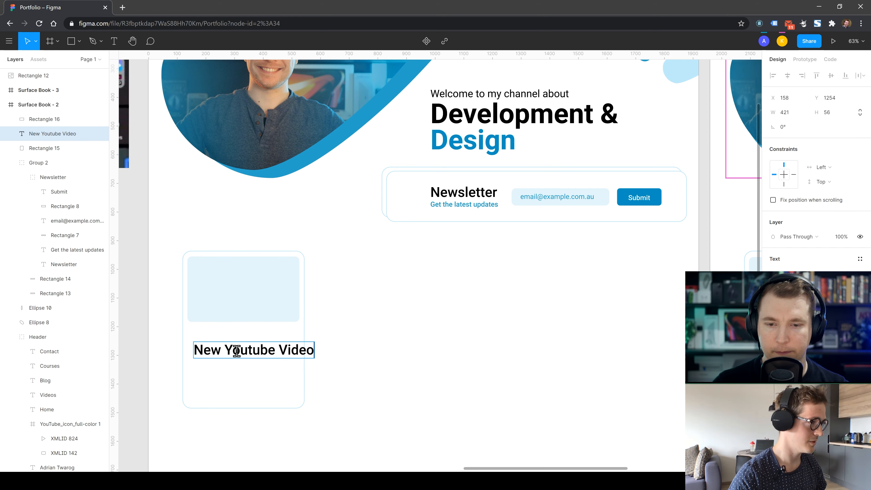
- Reduce the "New Youtube Video" heading's font size and move it just below the placeholder, aligned with its left edge
{"action": "key", "text": "ctrl+a"}
{"action": "left_click", "coordinate": [852, 288]}
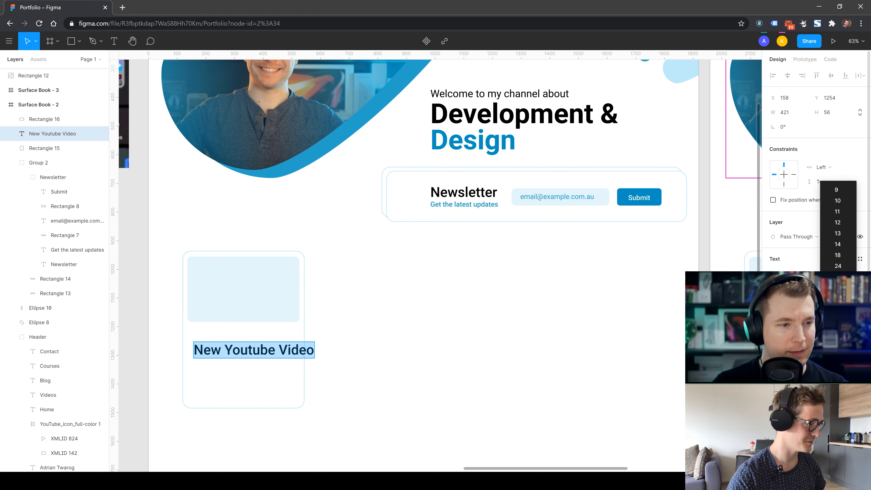
{"action": "left_click", "coordinate": [848, 277]}
{"action": "key", "text": "Escape"}
{"action": "left_click_drag", "start_coordinate": [241, 350], "coordinate": [235, 337]}
{"action": "left_click", "coordinate": [381, 321]}
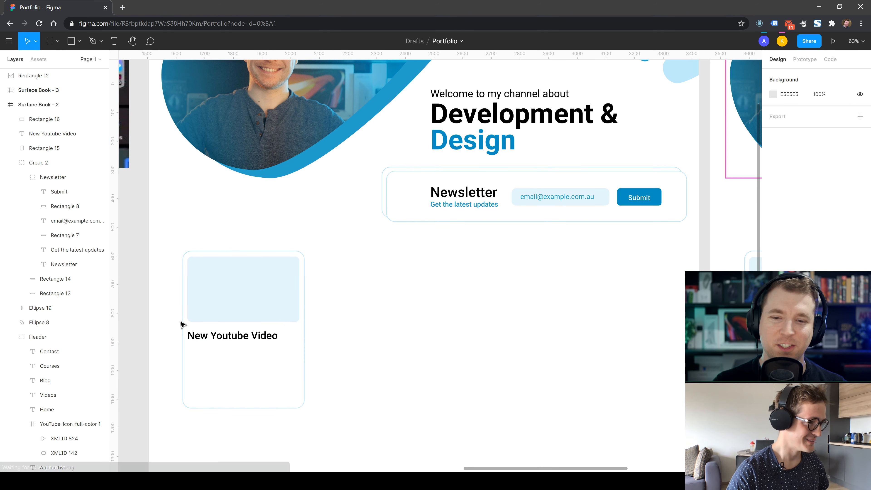
- Shift the "New Youtube Video" heading right to X 170 so it sits centred beneath the placeholder
{"action": "scroll", "coordinate": [180, 320], "scroll_direction": "down", "scroll_amount": 3}
{"action": "scroll", "coordinate": [179, 357], "scroll_direction": "up", "scroll_amount": 1}
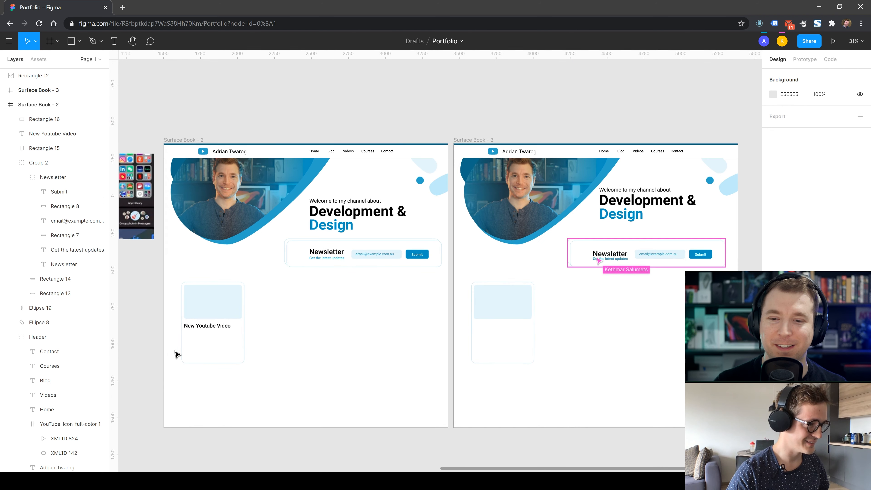
{"action": "left_click", "coordinate": [209, 327]}
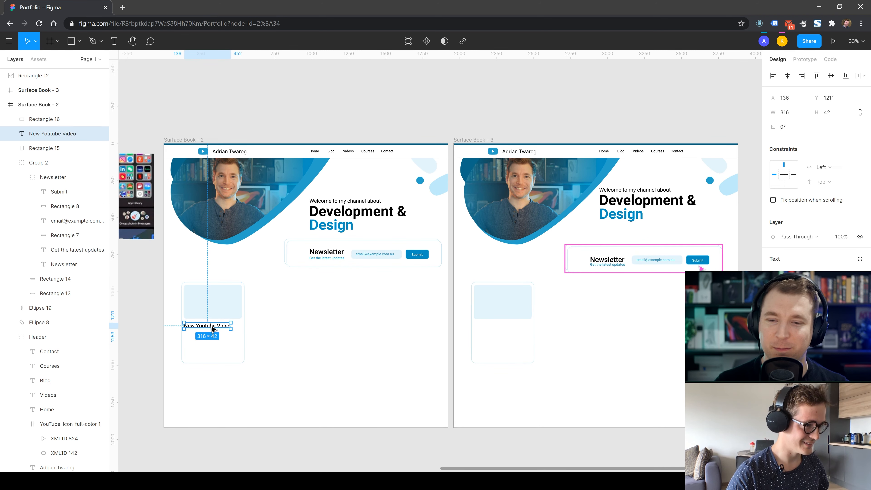
{"action": "left_click_drag", "start_coordinate": [211, 327], "coordinate": [215, 328]}
{"action": "left_click", "coordinate": [303, 315]}
{"action": "left_click", "coordinate": [207, 309]}
{"action": "left_click", "coordinate": [281, 334]}
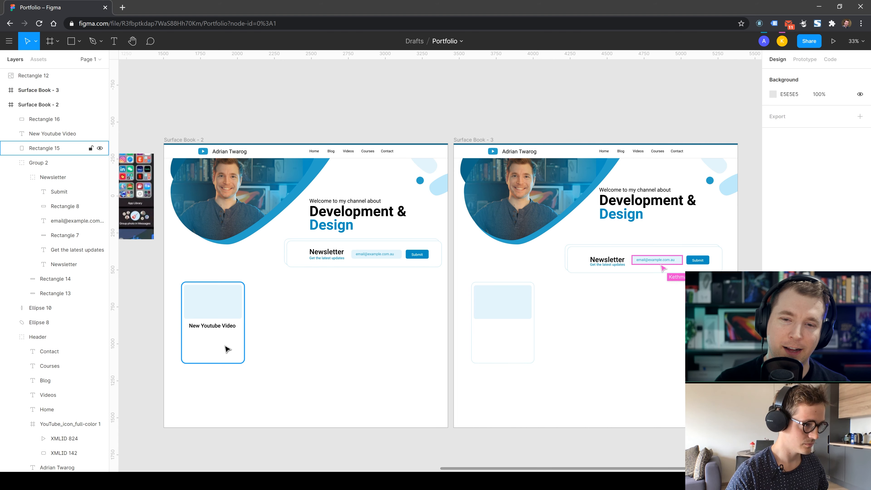
{"action": "left_click_drag", "start_coordinate": [164, 260], "coordinate": [255, 351]}
{"action": "left_click", "coordinate": [298, 401]}
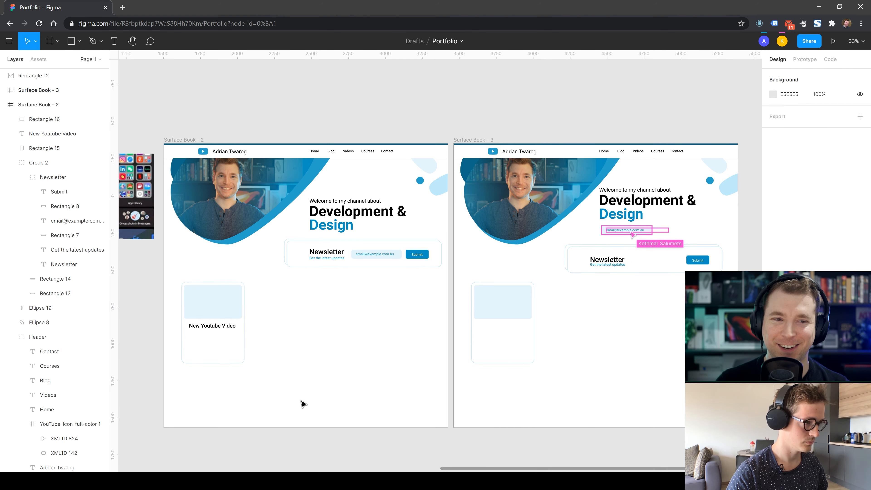
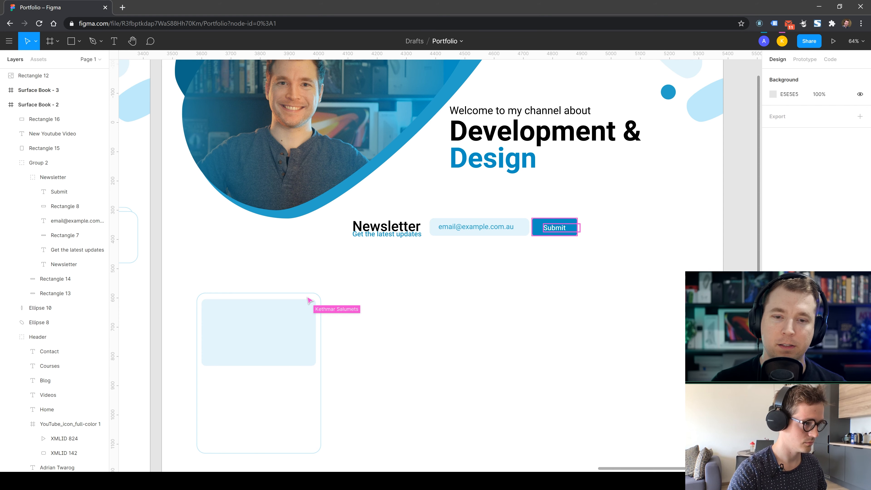
- Delete the rounded outline rectangle behind the card's placeholder and heading in Surface Book - 2
{"action": "scroll", "coordinate": [669, 364], "scroll_direction": "down", "scroll_amount": 5}
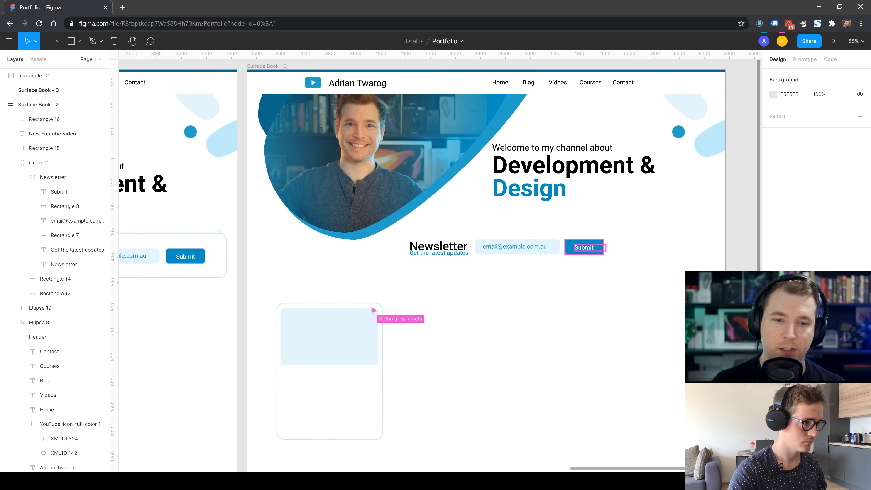
{"action": "scroll", "coordinate": [710, 376], "scroll_direction": "up", "scroll_amount": 2}
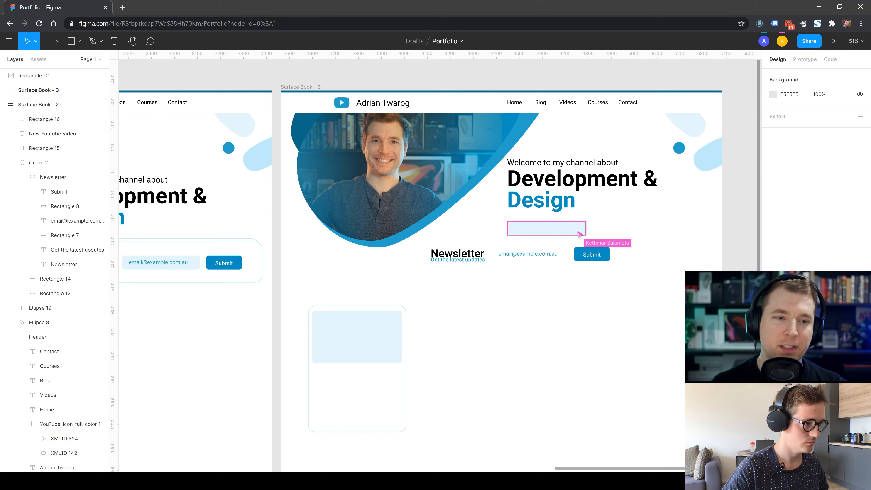
{"action": "scroll", "coordinate": [737, 327], "scroll_direction": "down", "scroll_amount": 2}
{"action": "scroll", "coordinate": [474, 372], "scroll_direction": "down", "scroll_amount": 2}
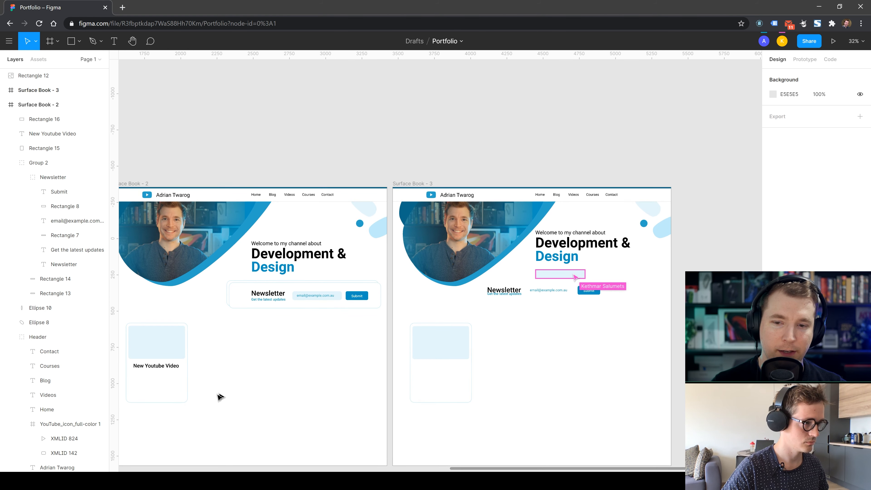
{"action": "scroll", "coordinate": [360, 403], "scroll_direction": "down", "scroll_amount": 1}
{"action": "scroll", "coordinate": [162, 429], "scroll_direction": "up", "scroll_amount": 3}
{"action": "scroll", "coordinate": [316, 390], "scroll_direction": "down", "scroll_amount": 3}
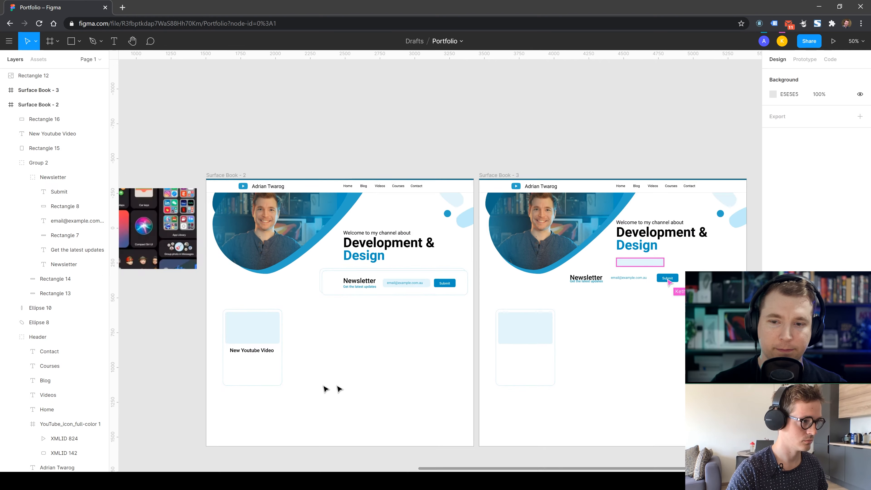
{"action": "scroll", "coordinate": [258, 378], "scroll_direction": "up", "scroll_amount": 3}
{"action": "left_click", "coordinate": [201, 273]}
{"action": "key", "text": "Delete"}
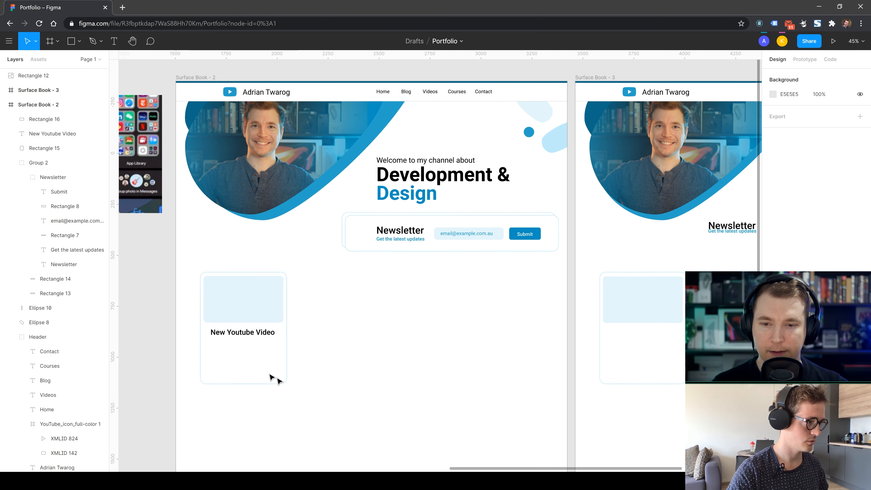
- Duplicate the "New Youtube Video" heading below itself at Y 1280 and reduce the copy's font size
{"action": "left_click", "coordinate": [245, 336]}
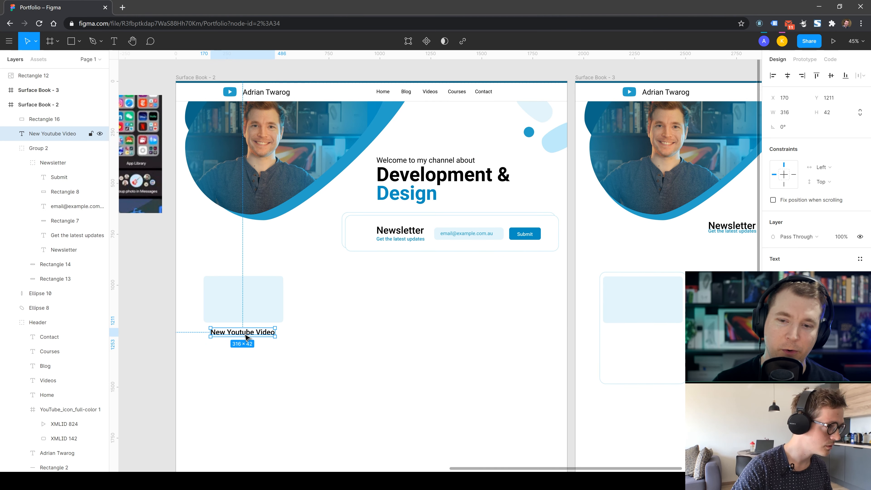
{"action": "left_click_drag", "start_coordinate": [247, 336], "coordinate": [247, 350]}
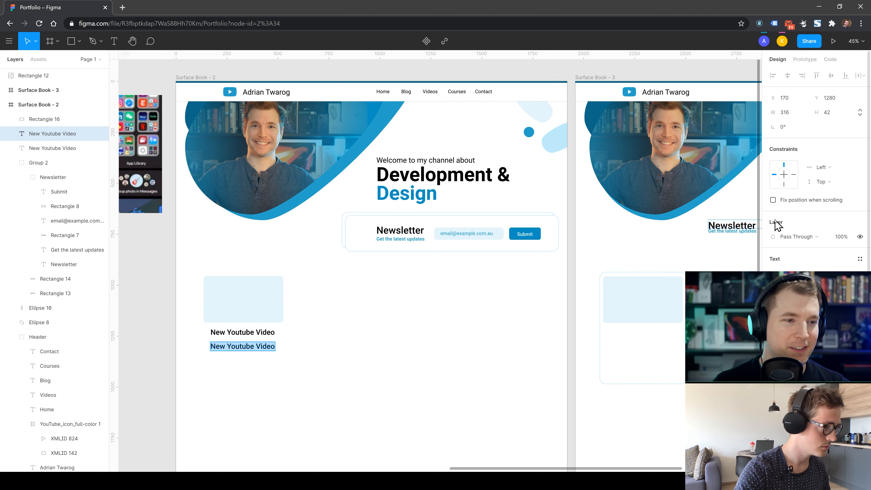
{"action": "left_click", "coordinate": [854, 288]}
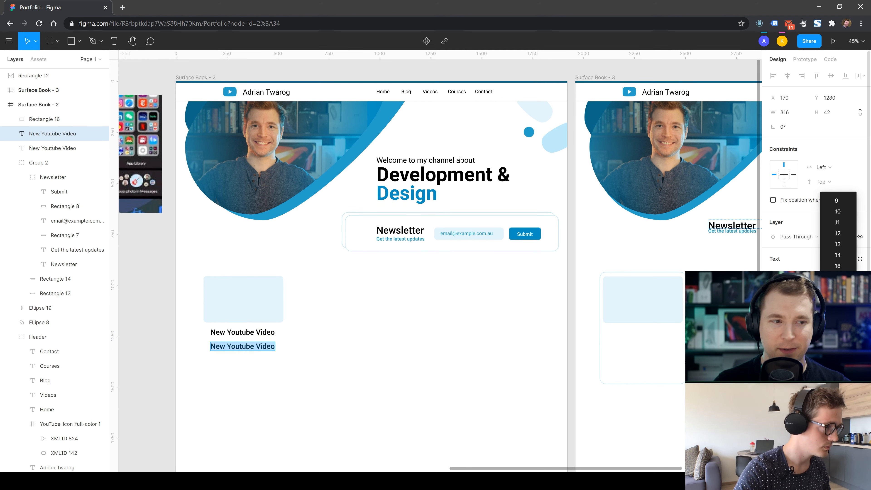
{"action": "left_click", "coordinate": [837, 275]}
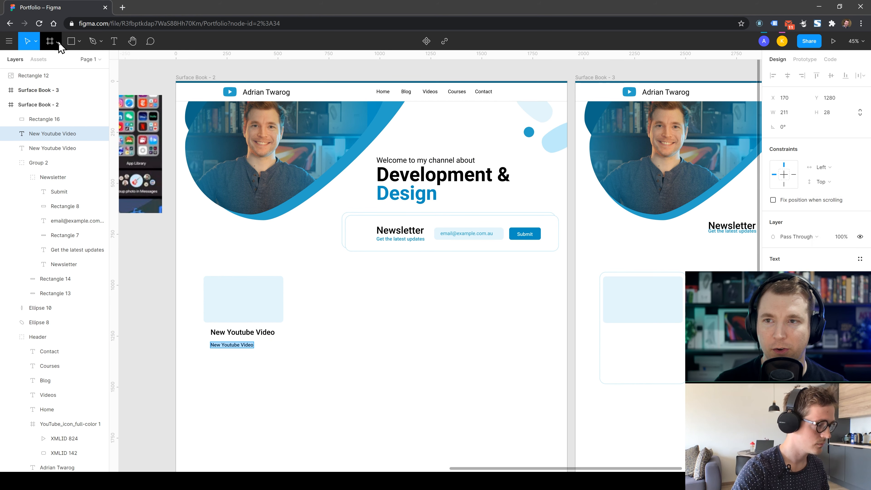
- Colour the duplicated text with the blue sampled from "Design" and move it up to Y 1253, directly beneath the heading
{"action": "left_click", "coordinate": [80, 42]}
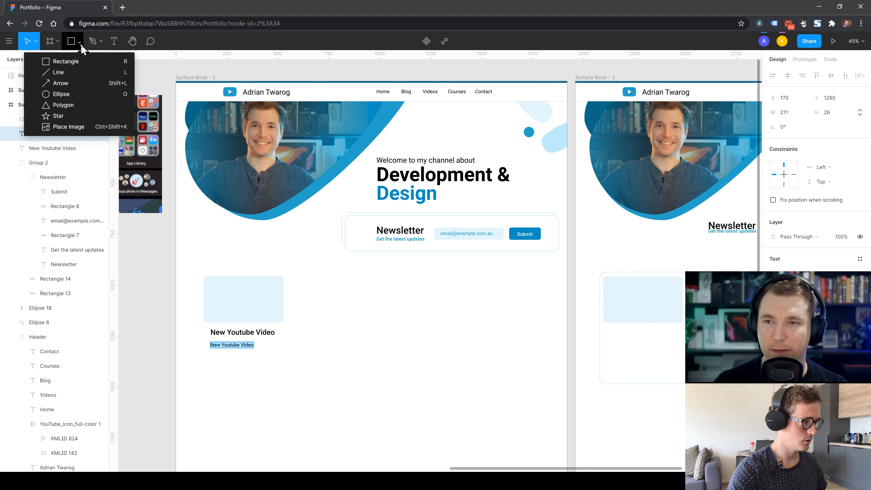
{"action": "left_click", "coordinate": [114, 41]}
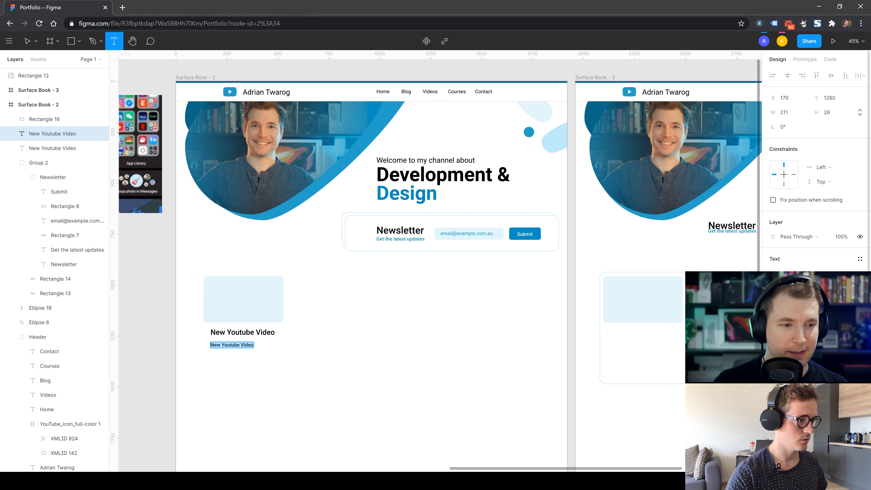
{"action": "left_click", "coordinate": [774, 369]}
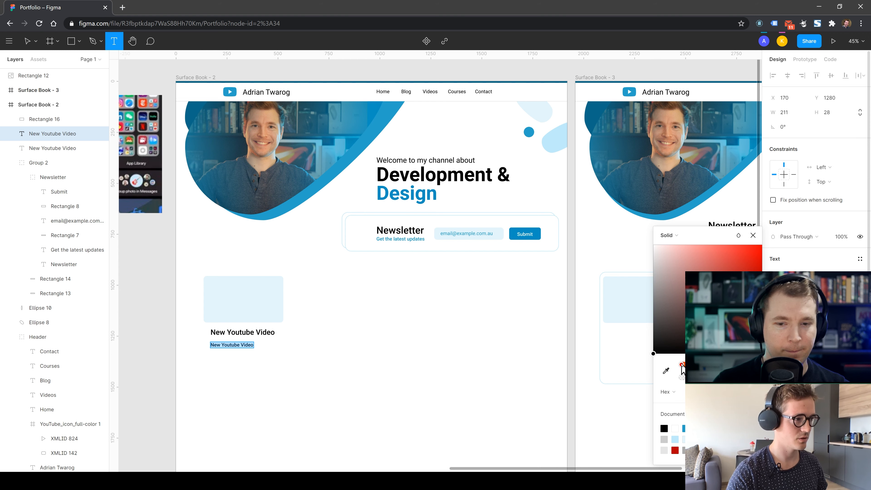
{"action": "left_click", "coordinate": [667, 371]}
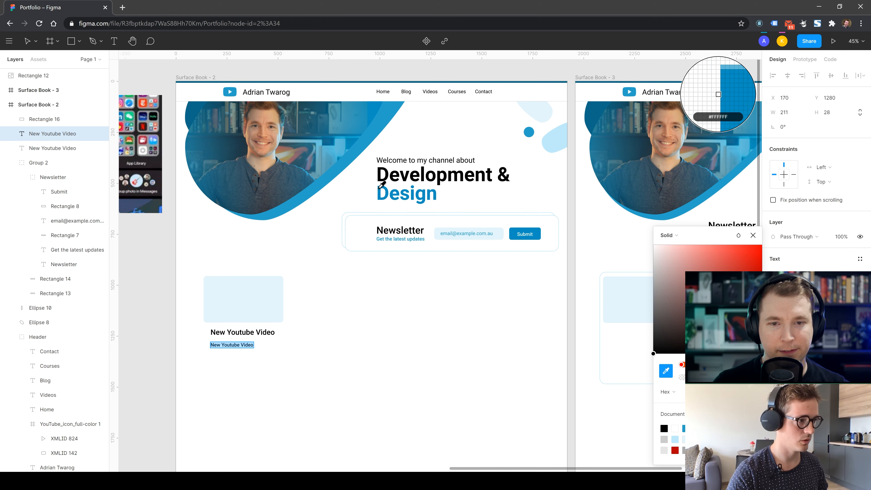
{"action": "left_click", "coordinate": [378, 192]}
{"action": "left_click", "coordinate": [229, 354]}
{"action": "left_click_drag", "start_coordinate": [229, 347], "coordinate": [230, 347]}
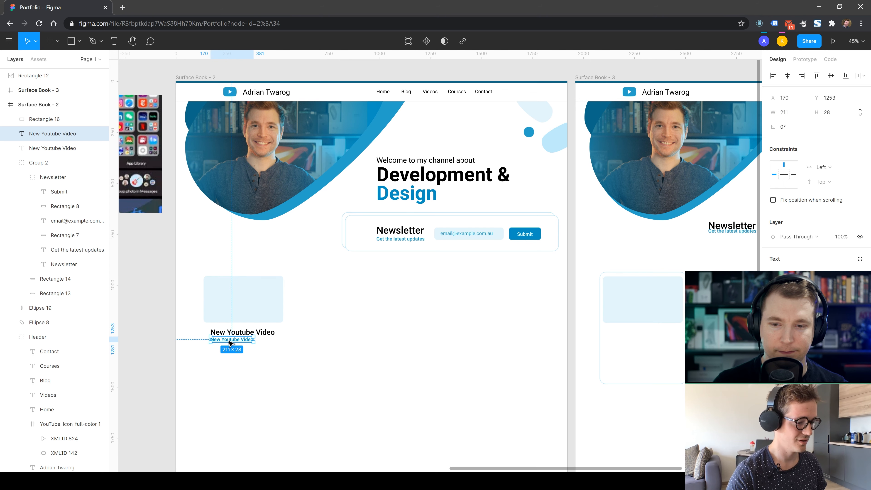
- Replace the blue text with "Small description about what we are building in this video"
{"action": "double_click", "coordinate": [233, 340]}
{"action": "type", "text": "Small description ab"}
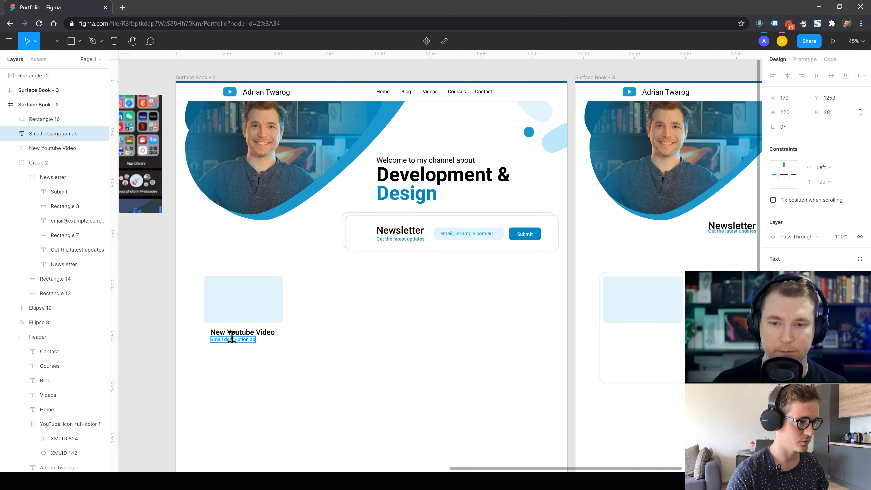
{"action": "type", "text": "e bui"}
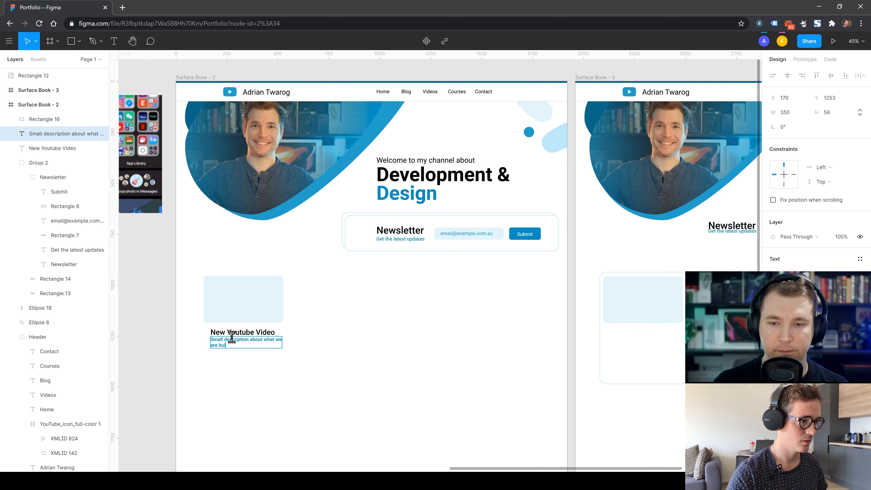
{"action": "type", "text": "o"}
{"action": "key", "text": "Escape"}
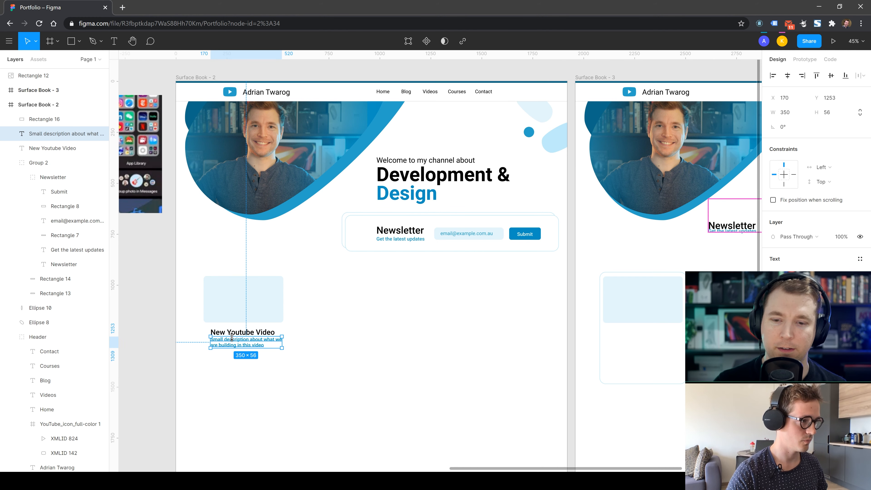
{"action": "key", "text": "Escape"}
- Move the heading and description together to X 136, in line with the placeholder's left edge
{"action": "left_click", "coordinate": [245, 336]}
{"action": "left_click", "coordinate": [247, 346]}
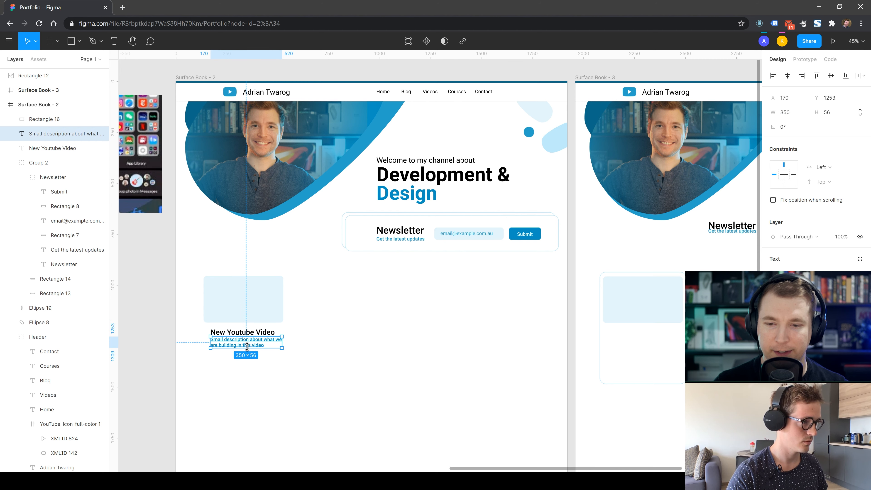
{"action": "left_click", "coordinate": [245, 332], "text": "shift"}
{"action": "left_click_drag", "start_coordinate": [243, 343], "coordinate": [236, 343]}
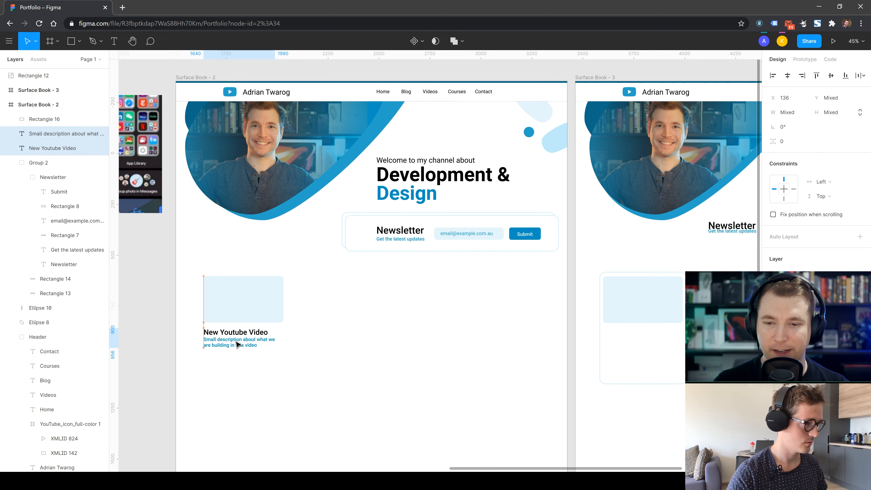
{"action": "left_click", "coordinate": [301, 350]}
- Lower the description text to Y 1263 to leave more space under the heading
{"action": "left_click", "coordinate": [237, 342]}
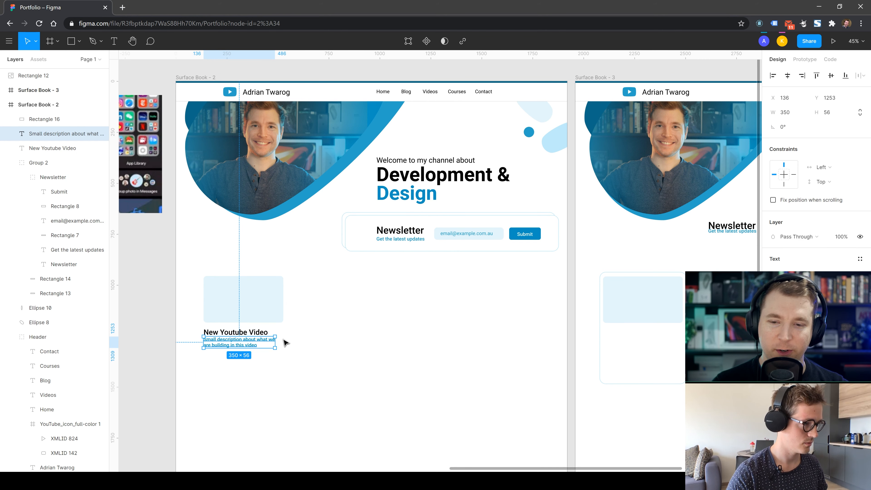
{"action": "key", "text": "shift+Down"}
{"action": "left_click", "coordinate": [369, 336]}
{"action": "left_click", "coordinate": [214, 348]}
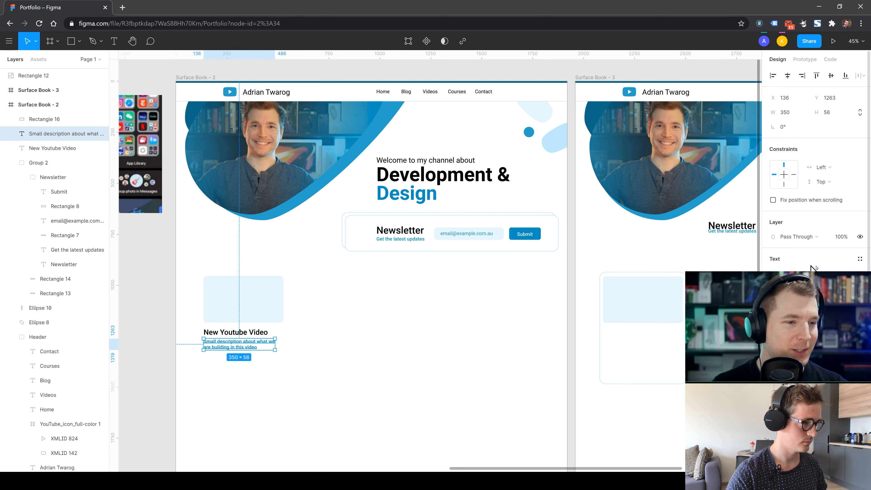
{"action": "left_click", "coordinate": [315, 333]}
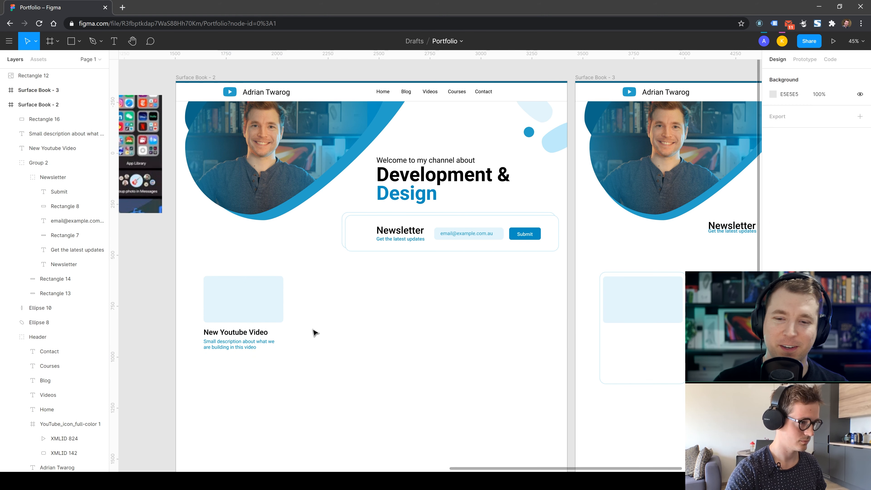
- Shrink the pale blue placeholder to about 352 × 205 and position it above the heading at X 132, Y 983
{"action": "left_click", "coordinate": [271, 313]}
{"action": "key", "text": "shift+Down"}
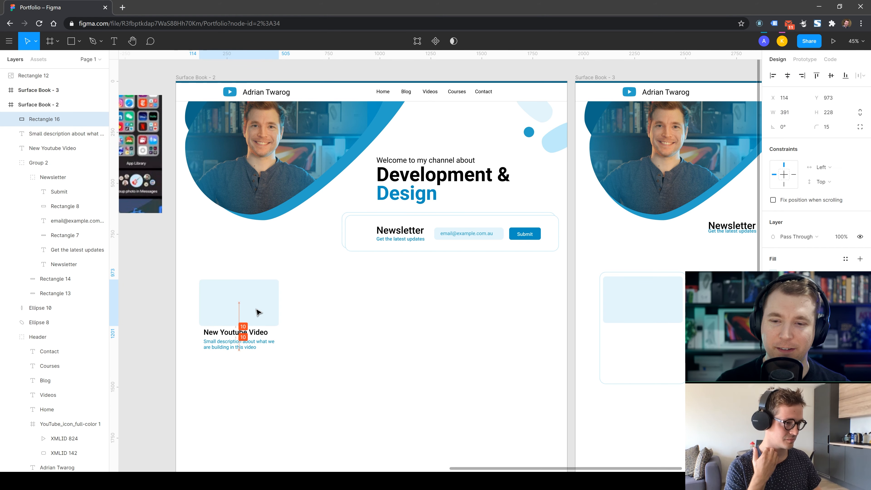
{"action": "left_click_drag", "start_coordinate": [259, 310], "coordinate": [258, 308]}
{"action": "left_click_drag", "start_coordinate": [282, 276], "coordinate": [273, 283]}
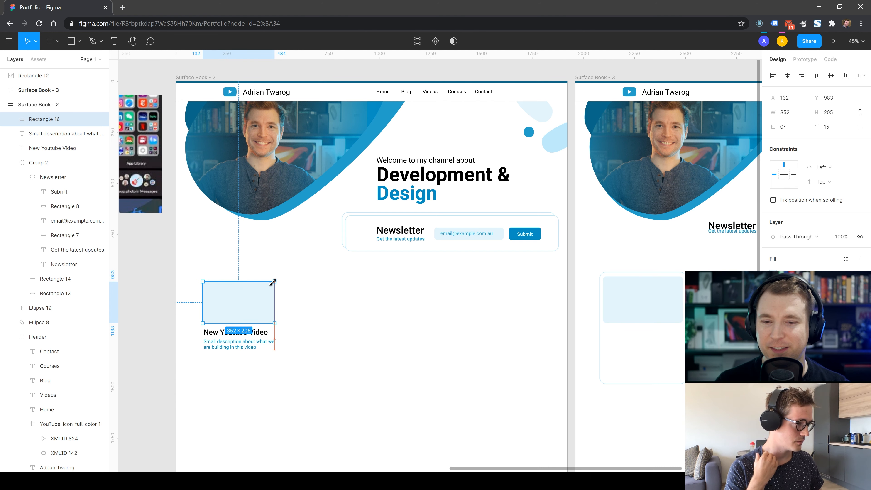
{"action": "left_click", "coordinate": [323, 334]}
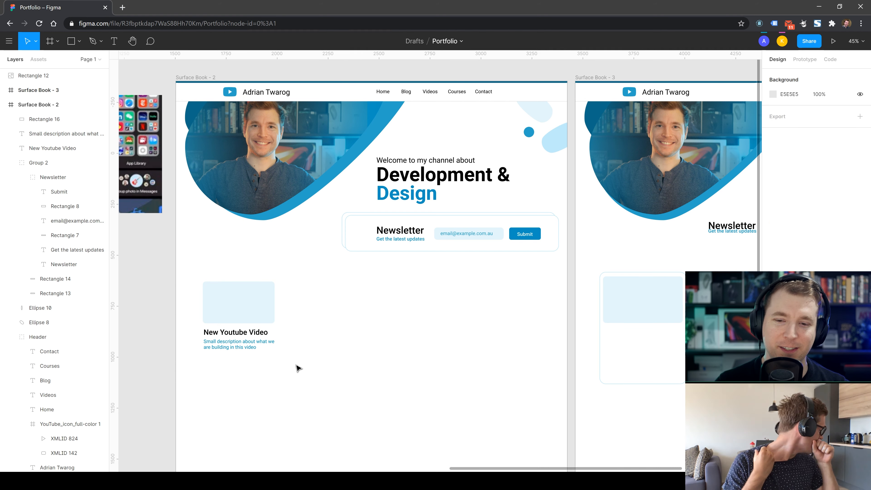
- Move the video card up below the newsletter box and duplicate it into a row of three cards
{"action": "left_click", "coordinate": [228, 333]}
{"action": "left_click", "coordinate": [239, 348], "text": "shift"}
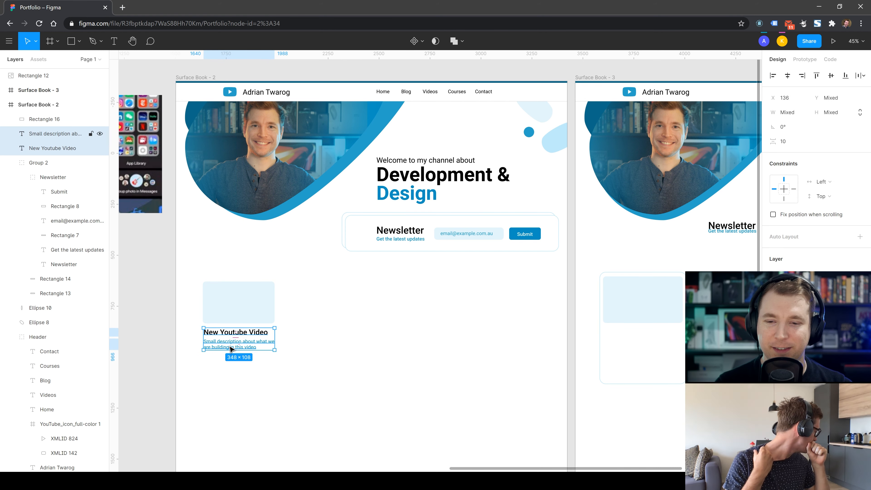
{"action": "left_click", "coordinate": [284, 373]}
{"action": "left_click_drag", "start_coordinate": [308, 397], "coordinate": [205, 284]}
{"action": "left_click_drag", "start_coordinate": [227, 304], "coordinate": [370, 324]}
{"action": "left_click_drag", "start_coordinate": [366, 294], "coordinate": [537, 289]}
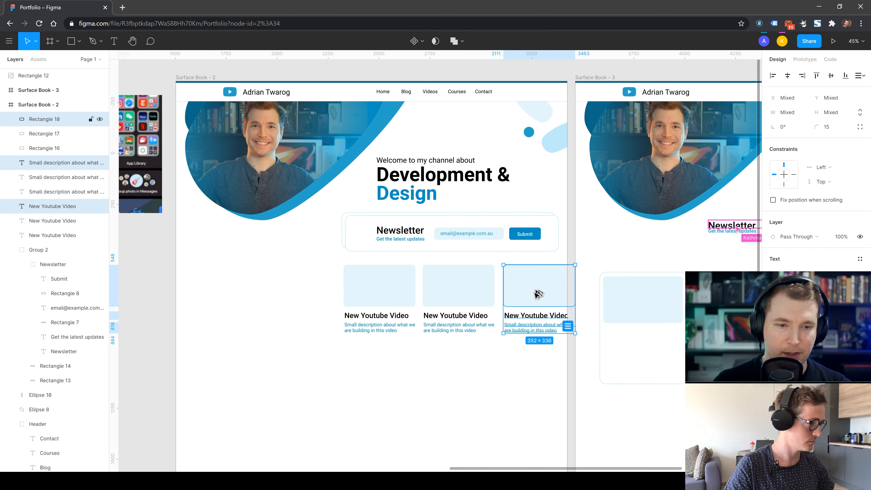
- Duplicate more video cards to extend the row to five
{"action": "left_click", "coordinate": [540, 352]}
{"action": "left_click_drag", "start_coordinate": [535, 379], "coordinate": [200, 288]}
{"action": "left_click_drag", "start_coordinate": [275, 382], "coordinate": [497, 296]}
{"action": "key", "text": "ctrl+z"}
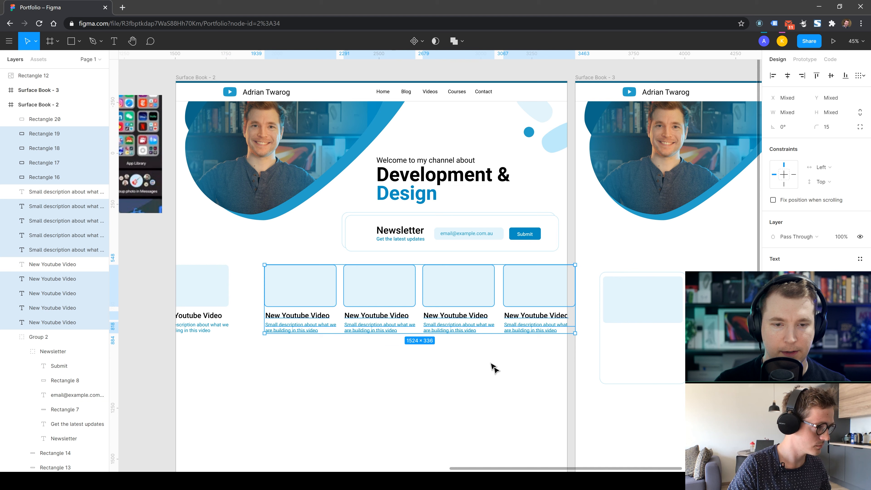
- Shift the row of five cards so its left edge lines up with the header's logo at X 233
{"action": "left_click", "coordinate": [469, 385]}
{"action": "left_click_drag", "start_coordinate": [218, 387], "coordinate": [215, 281]}
{"action": "left_click_drag", "start_coordinate": [207, 368], "coordinate": [617, 270]}
{"action": "left_click_drag", "start_coordinate": [190, 291], "coordinate": [221, 292]}
{"action": "key", "text": "ctrl+z"}
{"action": "left_click", "coordinate": [376, 397]}
{"action": "left_click_drag", "start_coordinate": [536, 379], "coordinate": [223, 283]}
{"action": "left_click_drag", "start_coordinate": [223, 282], "coordinate": [266, 296]}
{"action": "key", "text": "ctrl+z"}
{"action": "left_click", "coordinate": [305, 398]}
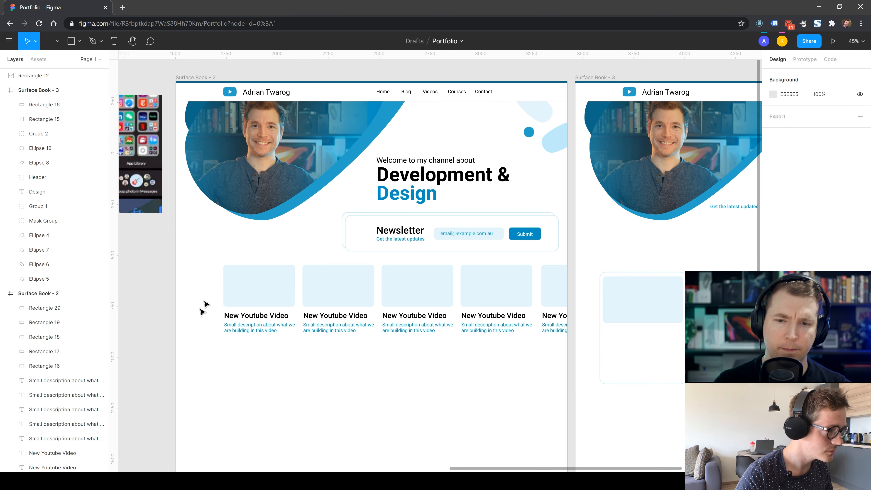
- Duplicate the hero heading group above the video cards at X 233, Y 709 and change its large text to "My Videos"
{"action": "left_click", "coordinate": [413, 181]}
{"action": "left_click_drag", "start_coordinate": [413, 181], "coordinate": [259, 250]}
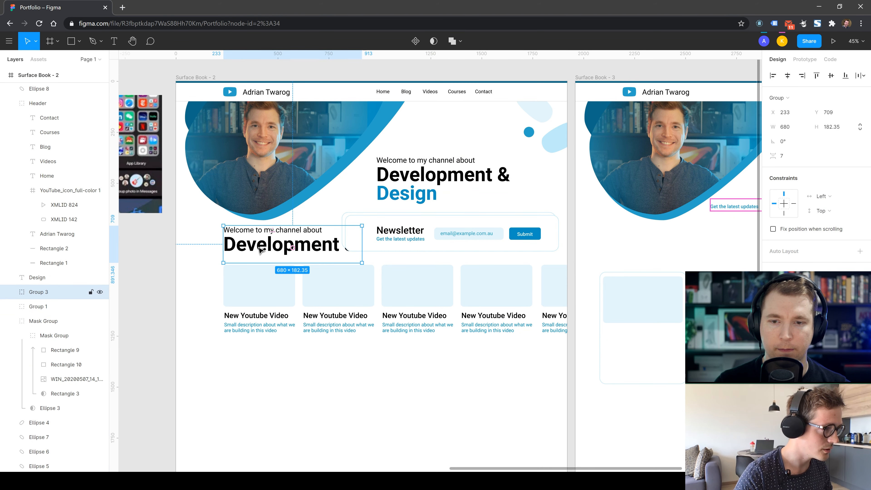
{"action": "double_click", "coordinate": [259, 249]}
{"action": "double_click", "coordinate": [297, 246]}
{"action": "type", "text": "My Videos"}
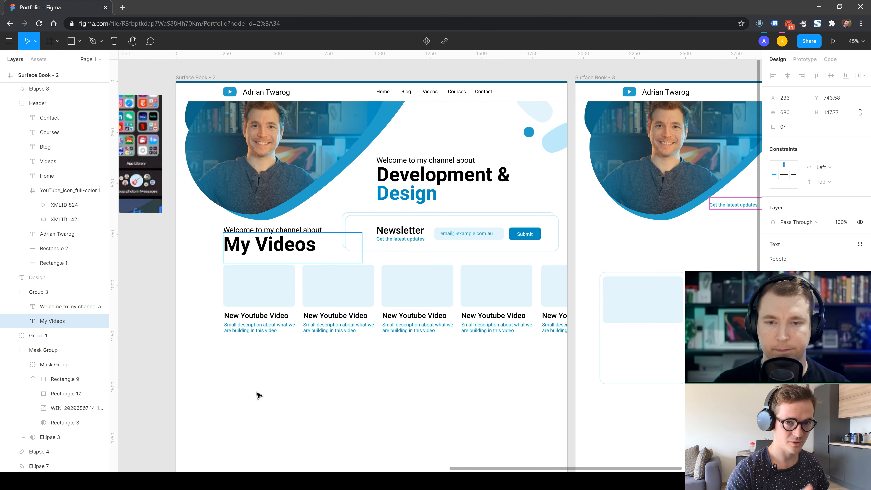
{"action": "key", "text": "Escape"}
- Replace the small line above the new heading with "Design Videos"
{"action": "left_click", "coordinate": [264, 231]}
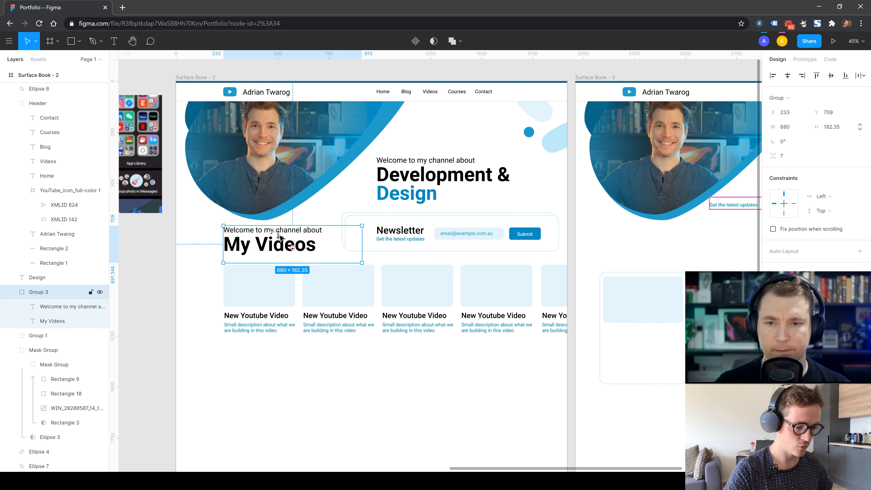
{"action": "double_click", "coordinate": [258, 232]}
{"action": "type", "text": "Design Videos"}
{"action": "left_click", "coordinate": [212, 326]}
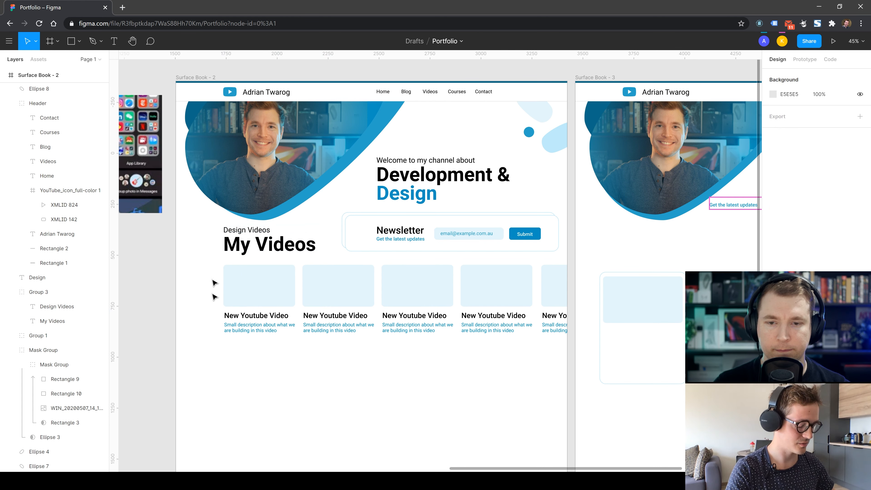
- Change the large heading above the video cards to "#Design"
{"action": "double_click", "coordinate": [240, 247]}
{"action": "double_click", "coordinate": [252, 248]}
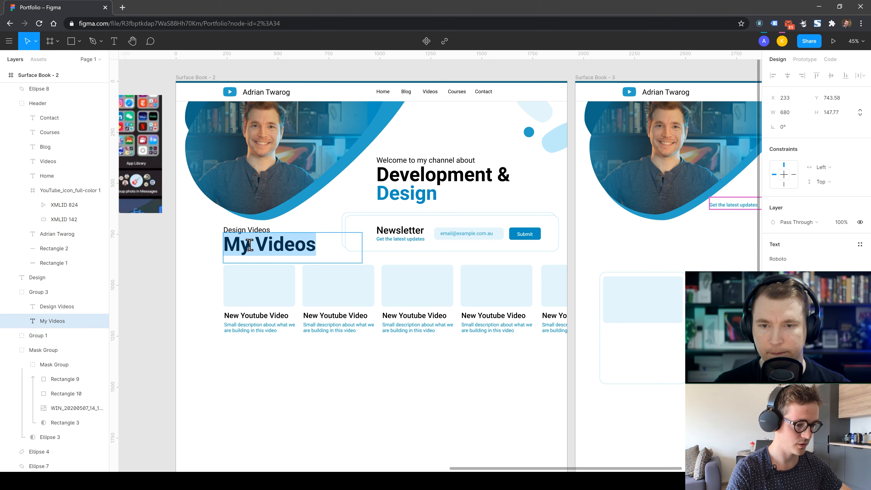
{"action": "type", "text": "Des"}
{"action": "type", "text": "#"}
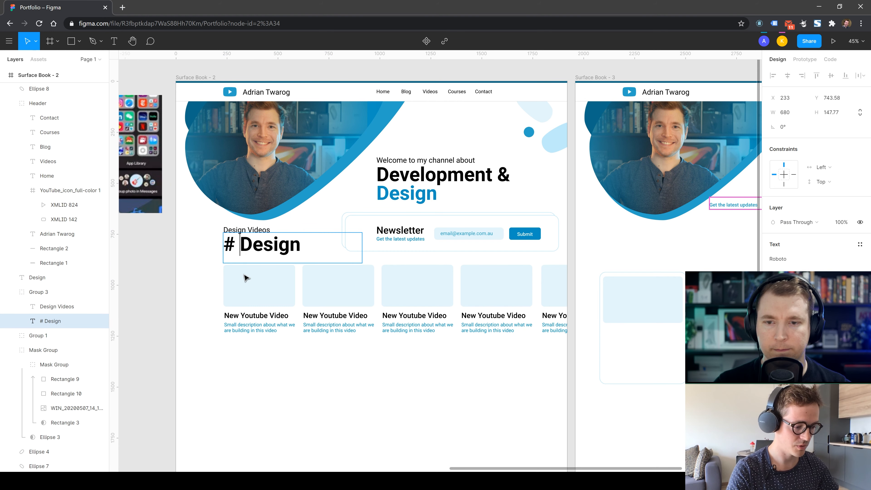
{"action": "key", "text": "Escape"}
{"action": "double_click", "coordinate": [244, 246]}
{"action": "left_click", "coordinate": [243, 251]}
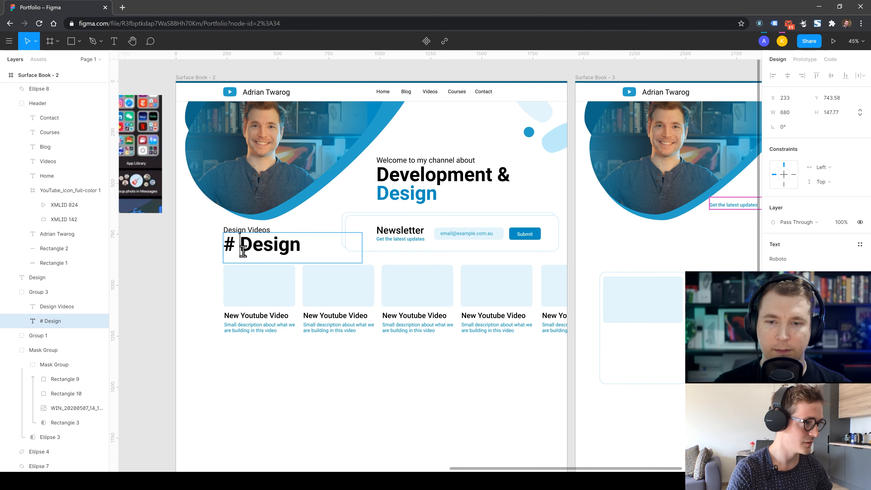
{"action": "key", "text": "BackSpace"}
{"action": "key", "text": "Escape"}
{"action": "key", "text": "Return"}
{"action": "key", "text": "Escape"}
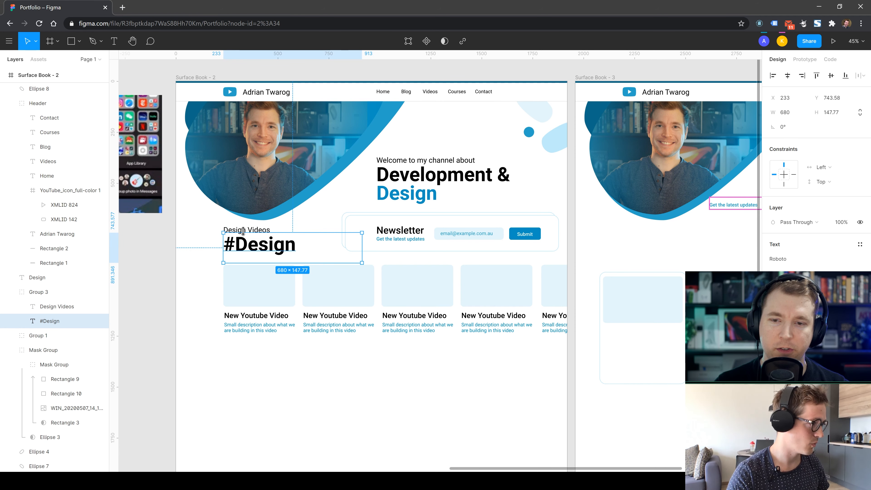
- Replace the small line above the #Design heading with "My Videos"
{"action": "left_click", "coordinate": [235, 228]}
{"action": "double_click", "coordinate": [246, 233]}
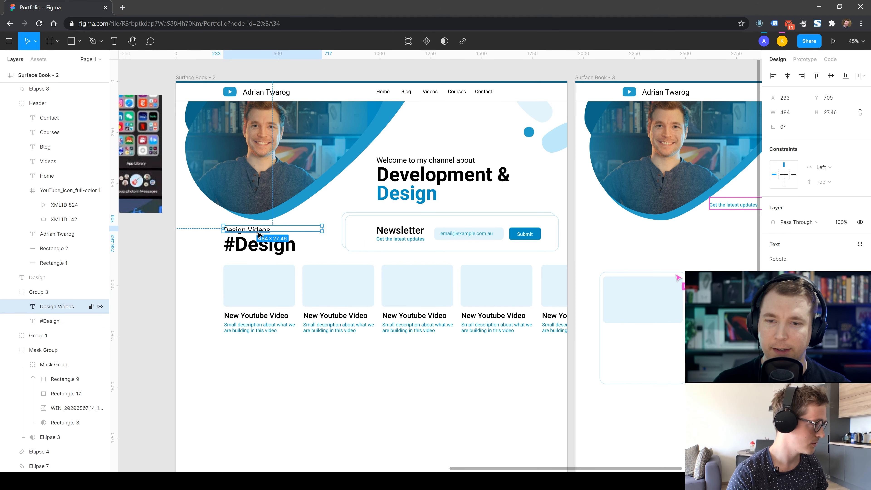
{"action": "key", "text": "Return"}
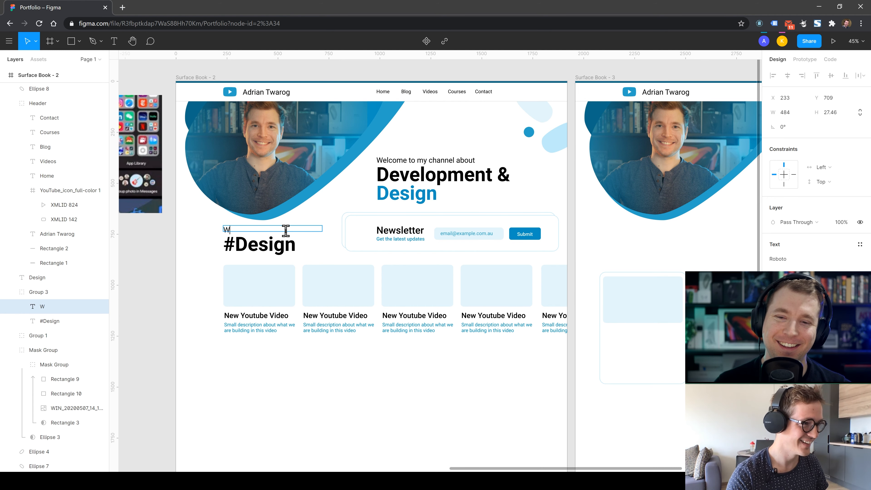
{"action": "type", "text": "My Videos"}
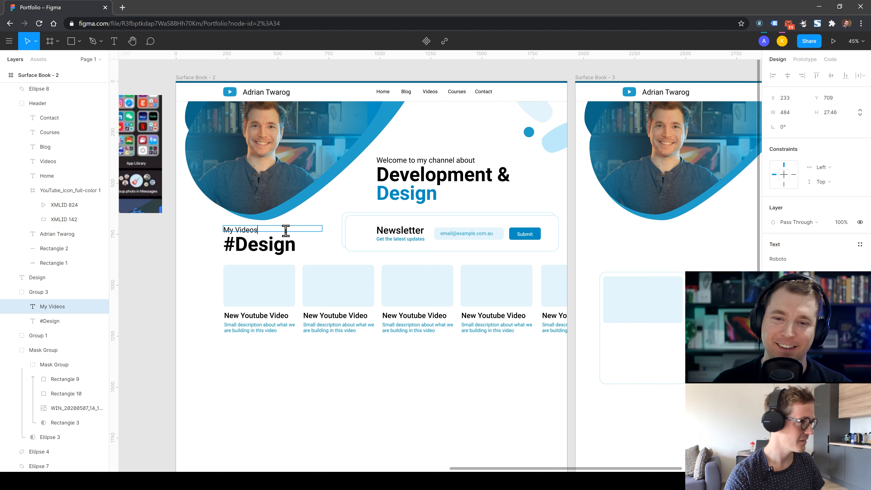
{"action": "key", "text": "BackSpace"}
{"action": "key", "text": "BackSpace"}
{"action": "key", "text": "BackSpace"}
{"action": "type", "text": "eos"}
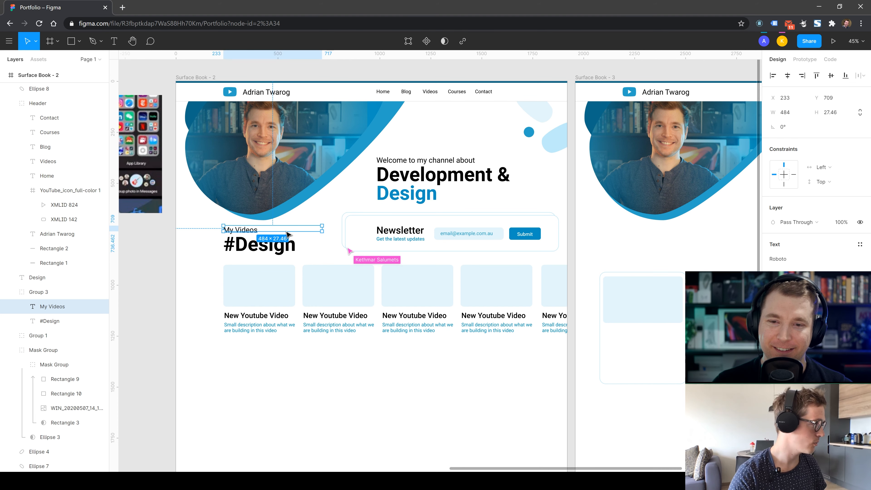
- Move the #Design heading group and the video card row down together, away from the newsletter box
{"action": "left_click", "coordinate": [317, 408]}
{"action": "left_click_drag", "start_coordinate": [207, 225], "coordinate": [259, 290]}
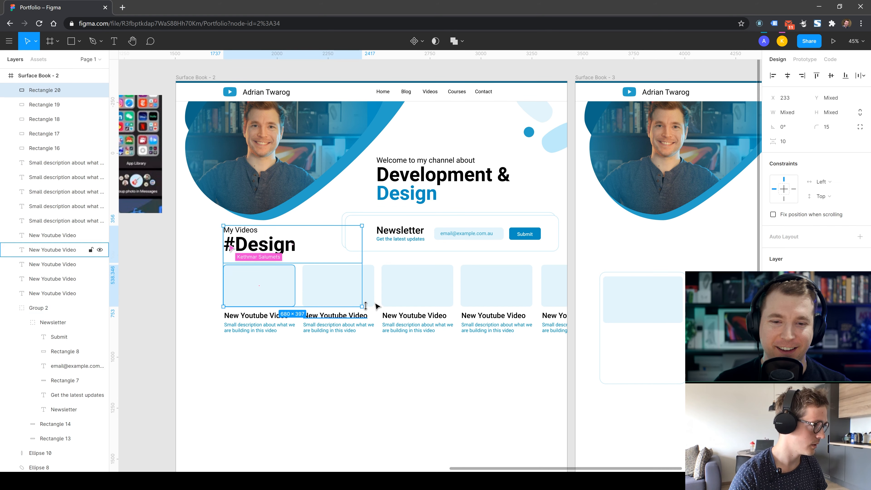
{"action": "left_click_drag", "start_coordinate": [212, 352], "coordinate": [614, 271]}
{"action": "left_click_drag", "start_coordinate": [429, 290], "coordinate": [327, 313]}
{"action": "key", "text": "ctrl+z"}
{"action": "left_click", "coordinate": [250, 290], "text": "shift"}
{"action": "left_click", "coordinate": [305, 390]}
- Lower the #Design heading group to Y 862, closer to the video cards
{"action": "double_click", "coordinate": [246, 279]}
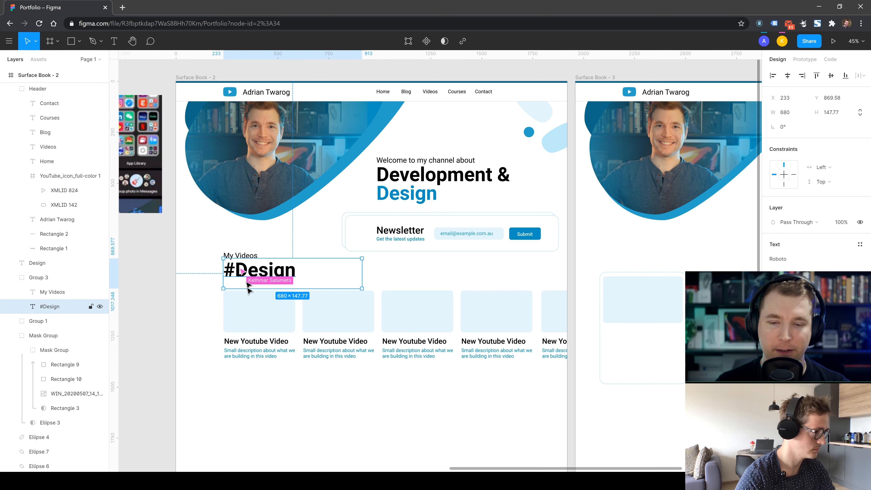
{"action": "left_click", "coordinate": [303, 378]}
{"action": "left_click_drag", "start_coordinate": [267, 272], "coordinate": [268, 278]}
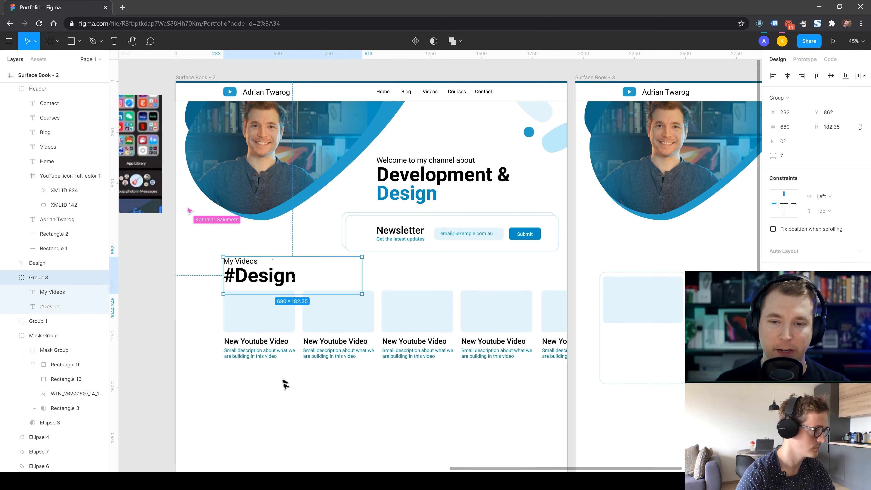
{"action": "left_click", "coordinate": [289, 399]}
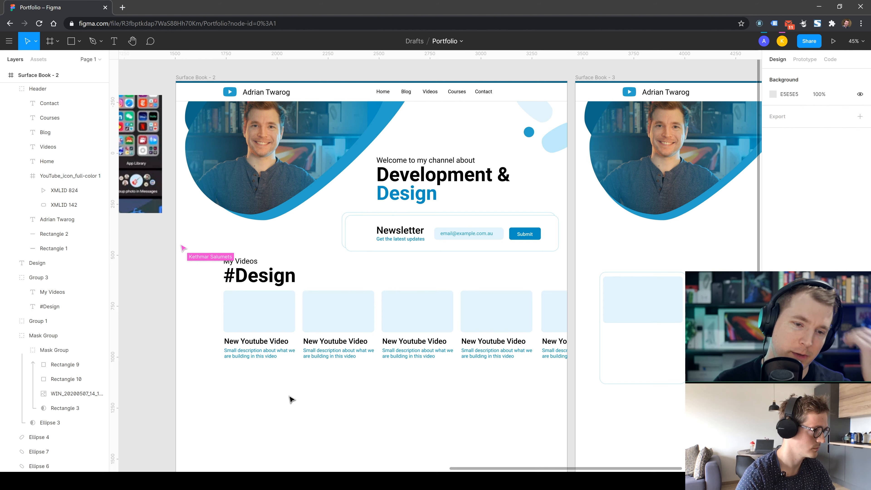
- Draw a vertical bar about 31 × 526 beside the video section and fill it with the blue sampled from the hero's "Design" word
{"action": "scroll", "coordinate": [288, 389], "scroll_direction": "down", "scroll_amount": 2}
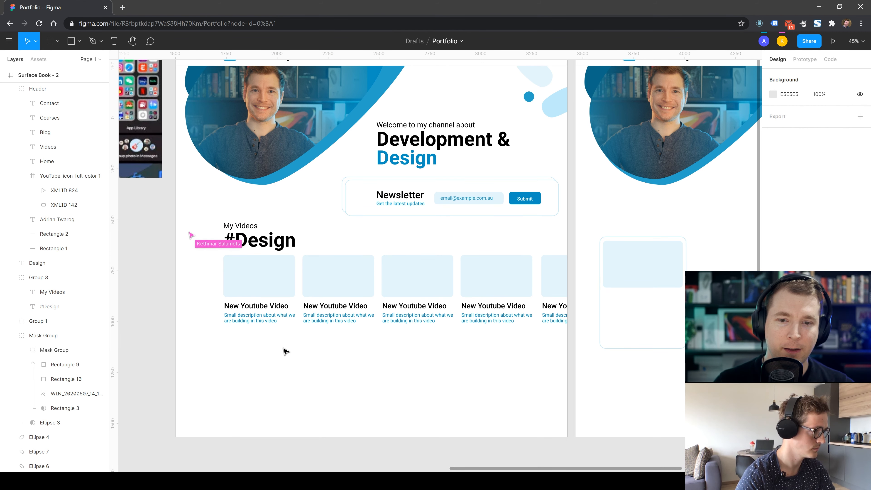
{"action": "left_click", "coordinate": [71, 41]}
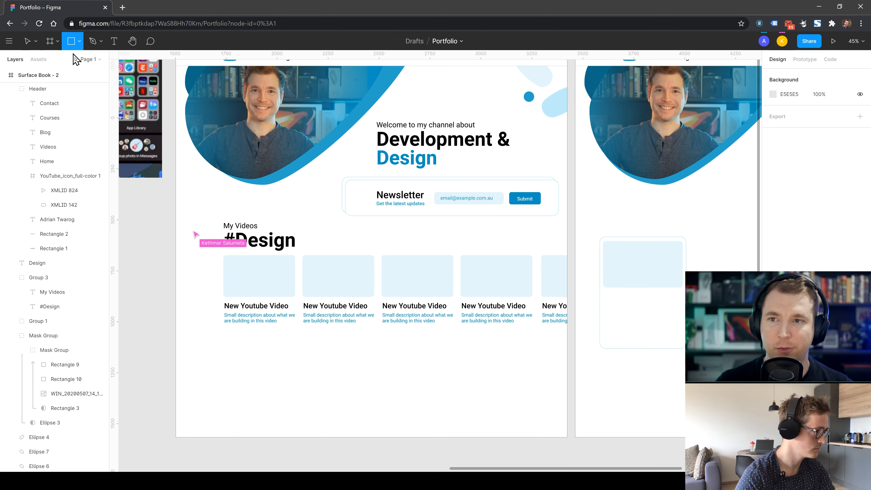
{"action": "mouse_move", "coordinate": [176, 219]}
{"action": "left_mouse_down"}
{"action": "mouse_move", "coordinate": [220, 330]}
{"action": "mouse_move", "coordinate": [182, 326]}
{"action": "mouse_move", "coordinate": [211, 320]}
{"action": "left_mouse_up"}
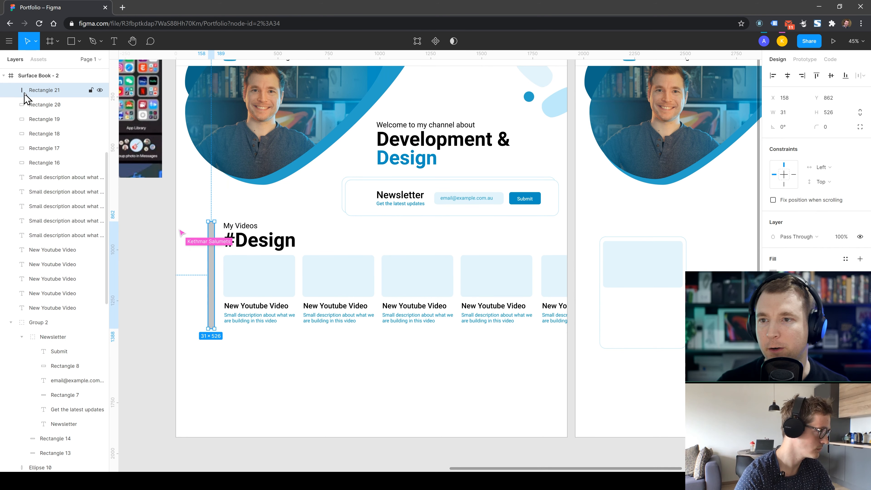
{"action": "left_click", "coordinate": [774, 274]}
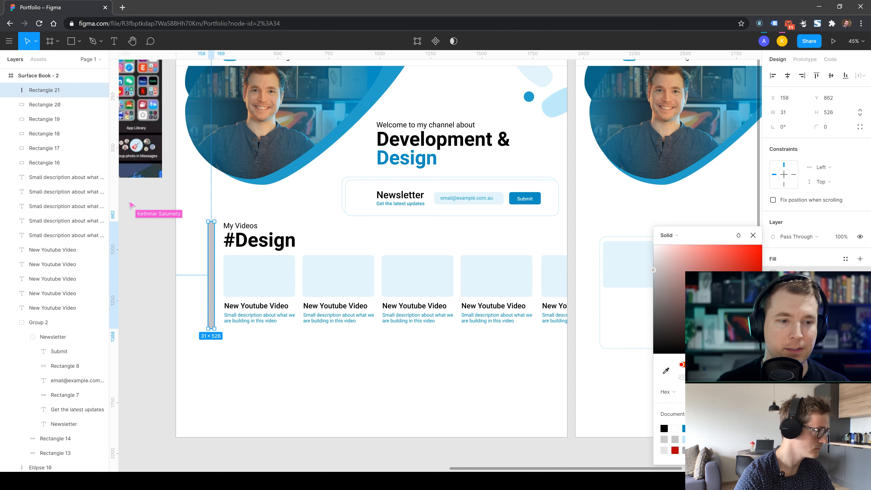
{"action": "left_click", "coordinate": [666, 370]}
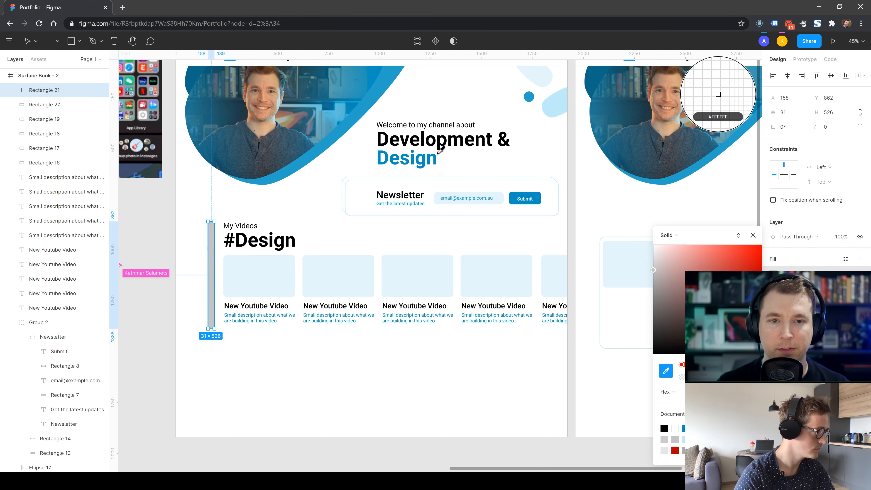
{"action": "left_click", "coordinate": [389, 157]}
{"action": "left_click", "coordinate": [387, 158]}
{"action": "left_click", "coordinate": [308, 239]}
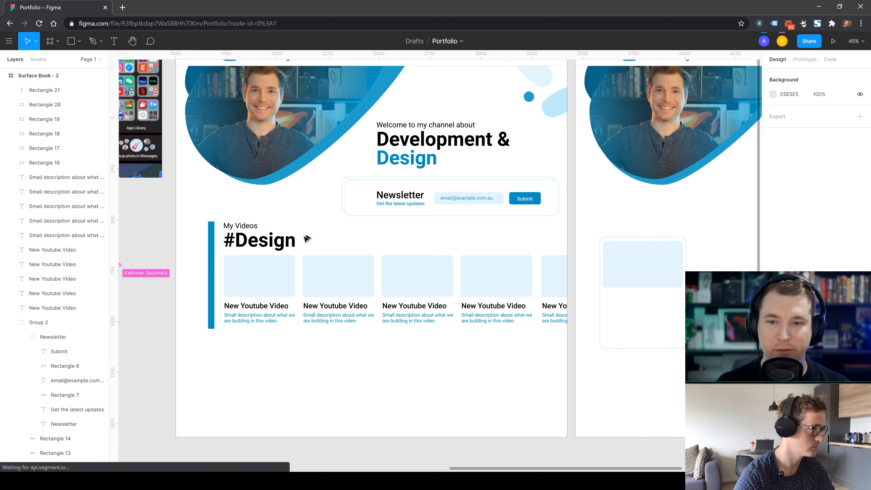
- Narrow the blue bar to a width of 15 and move it to X 184, closer to the video section
{"action": "left_click", "coordinate": [211, 250]}
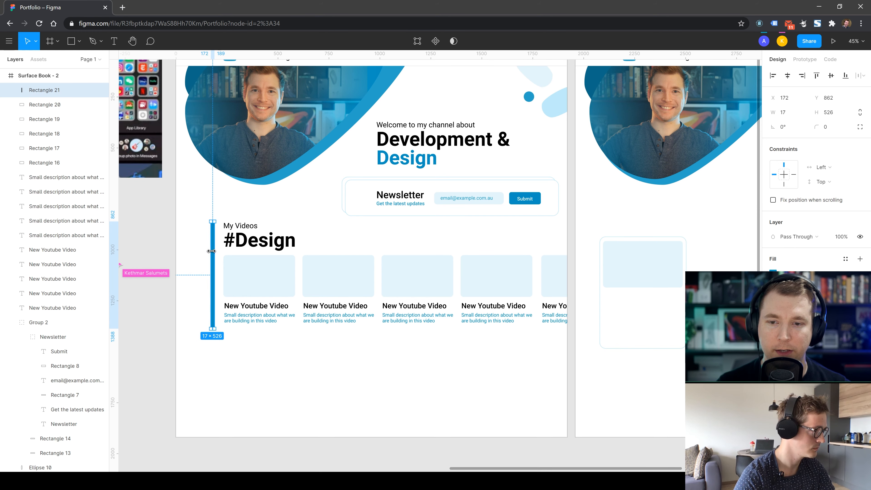
{"action": "left_click", "coordinate": [260, 382]}
{"action": "left_click", "coordinate": [214, 313]}
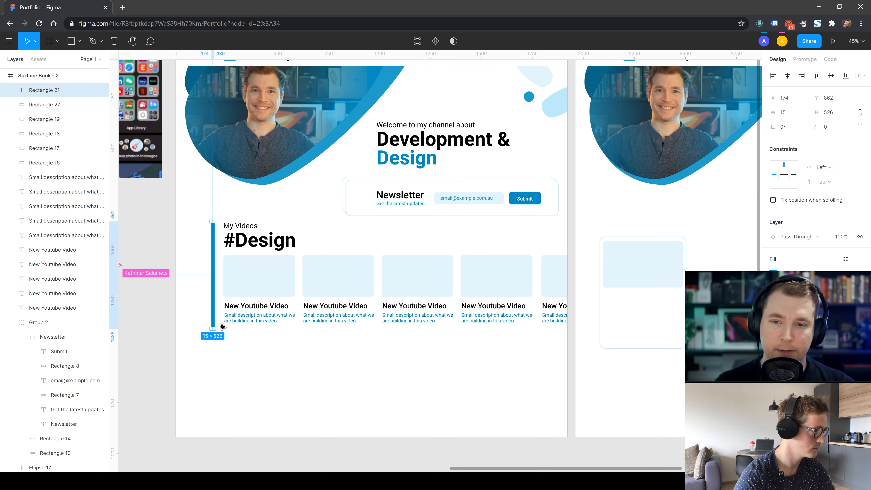
{"action": "key", "text": "shift+Right"}
{"action": "left_click", "coordinate": [290, 381]}
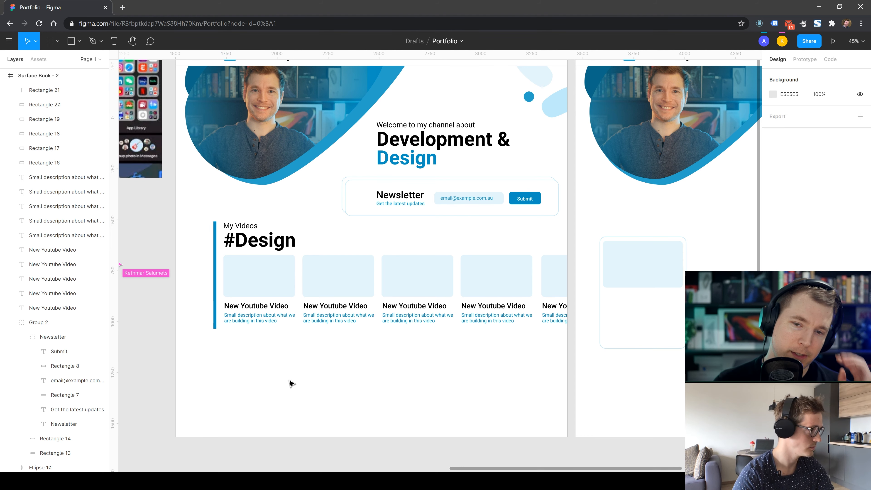
- Duplicate the whole #Design video section below itself at Y 1415 and change the copy's heading to "#Developement"
{"action": "left_click_drag", "start_coordinate": [203, 357], "coordinate": [549, 244]}
{"action": "left_click_drag", "start_coordinate": [306, 264], "coordinate": [297, 387], "text": "alt"}
{"action": "double_click", "coordinate": [261, 361]}
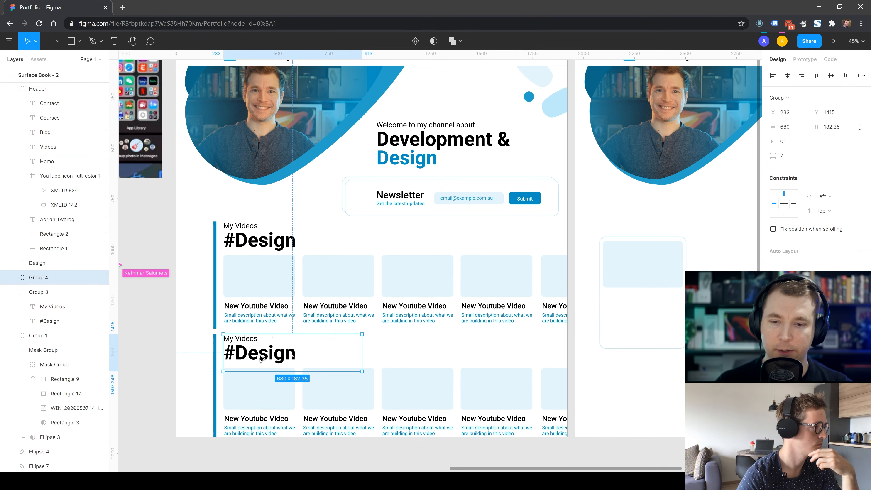
{"action": "double_click", "coordinate": [261, 359]}
{"action": "left_click_drag", "start_coordinate": [246, 352], "coordinate": [386, 367]}
{"action": "type", "text": "e"}
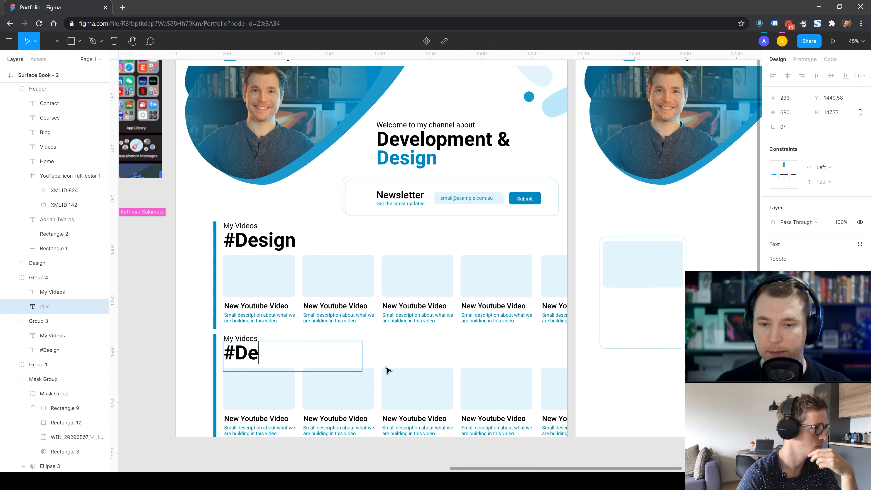
{"action": "type", "text": "velopement"}
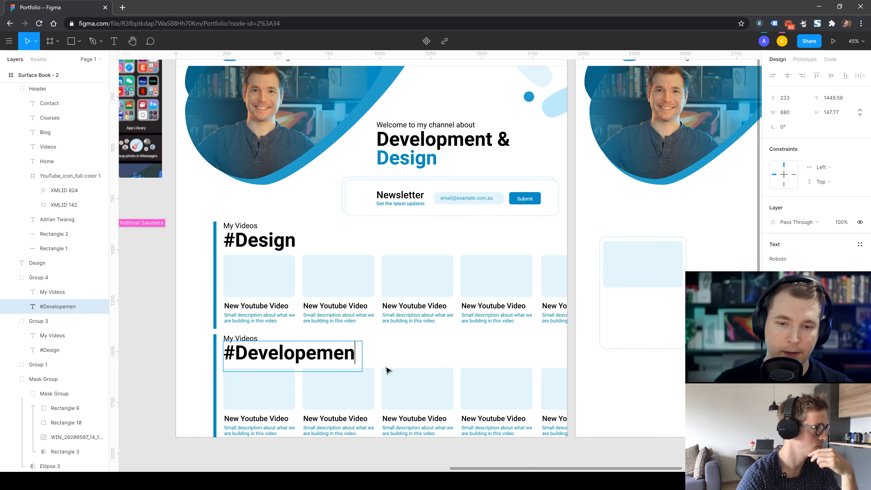
{"action": "key", "text": "Escape"}
- Change the fill of the #Developement section's vertical bar to red
{"action": "left_click", "coordinate": [223, 382]}
{"action": "left_click", "coordinate": [215, 382]}
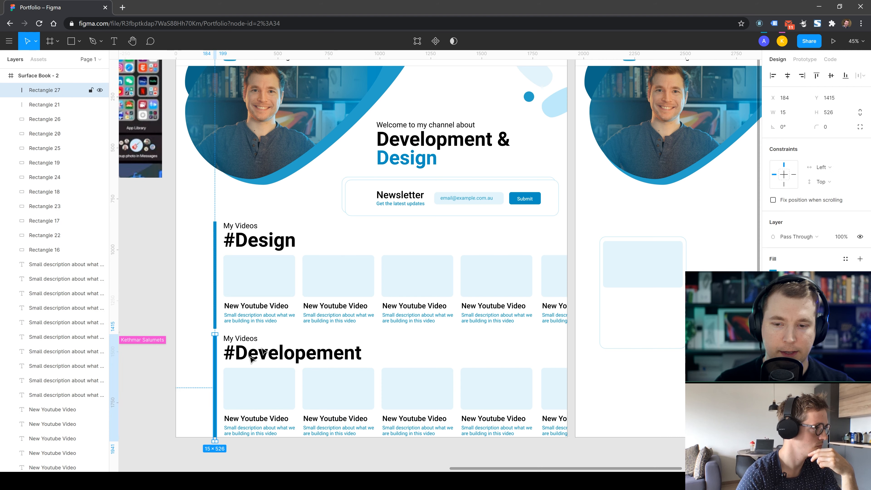
{"action": "left_click", "coordinate": [773, 273]}
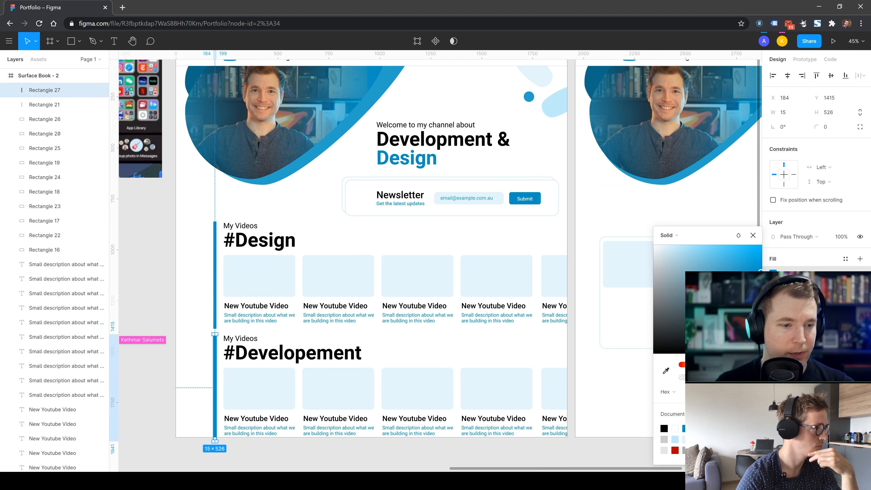
{"action": "left_click_drag", "start_coordinate": [721, 364], "coordinate": [671, 368]}
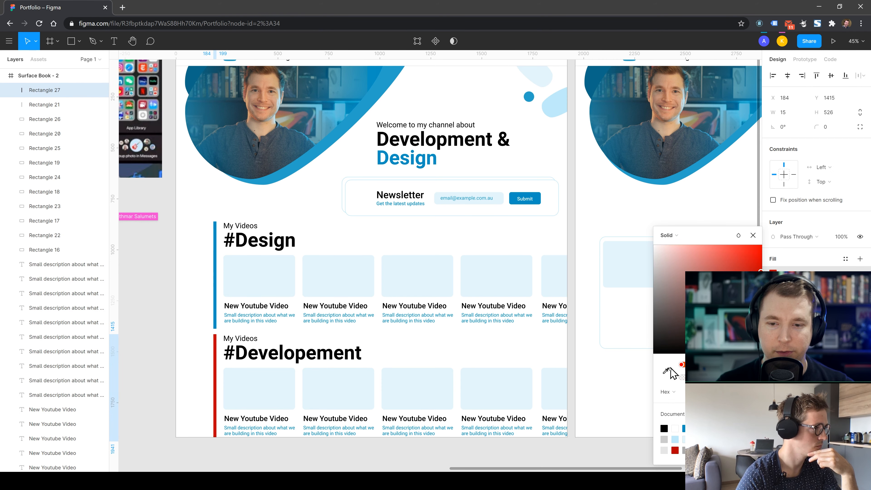
{"action": "left_click", "coordinate": [614, 383]}
{"action": "left_click", "coordinate": [276, 394]}
{"action": "left_click", "coordinate": [338, 395], "text": "shift"}
{"action": "left_click", "coordinate": [414, 396], "text": "shift"}
{"action": "left_click", "coordinate": [491, 397], "text": "shift"}
{"action": "left_click", "coordinate": [558, 397], "text": "shift"}
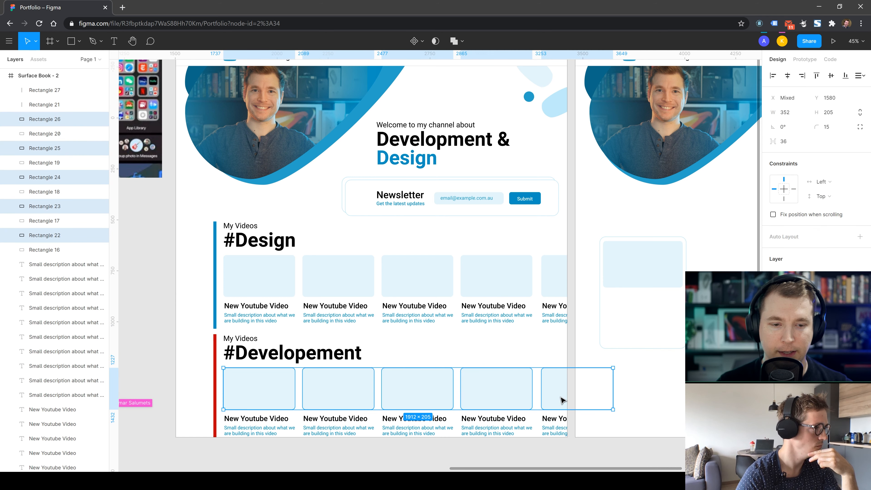
{"action": "left_click", "coordinate": [247, 433], "text": "shift"}
{"action": "left_click", "coordinate": [323, 432], "text": "shift"}
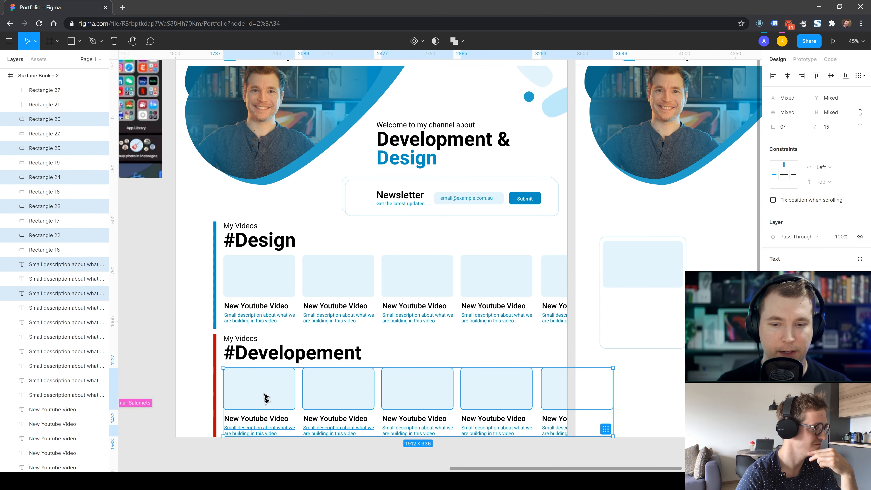
{"action": "left_click", "coordinate": [468, 337]}
- Change the fill of the five card rectangles in the #Developement section to light red
{"action": "left_click", "coordinate": [282, 389]}
{"action": "left_click", "coordinate": [362, 389], "text": "shift"}
{"action": "left_click", "coordinate": [431, 389], "text": "shift"}
{"action": "left_click", "coordinate": [499, 389], "text": "shift"}
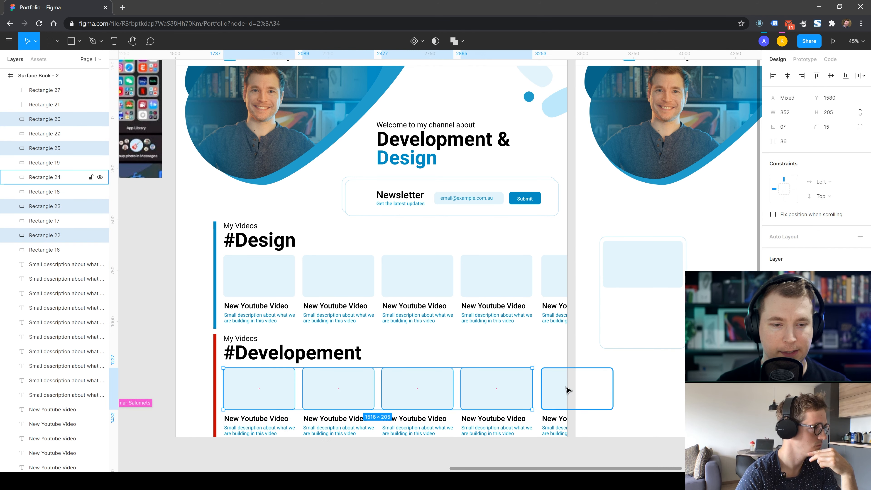
{"action": "left_click", "coordinate": [568, 390], "text": "shift"}
{"action": "left_click", "coordinate": [773, 274]}
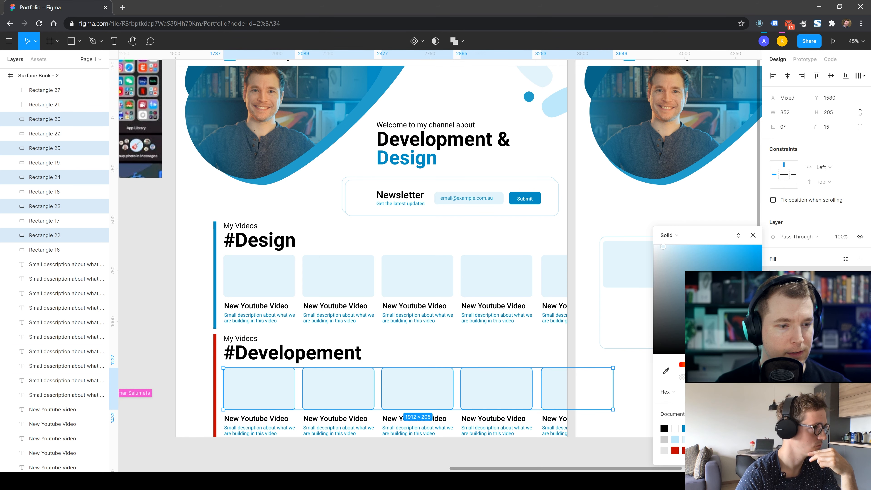
{"action": "left_click", "coordinate": [682, 365]}
{"action": "left_click", "coordinate": [326, 219]}
{"action": "scroll", "coordinate": [310, 345], "scroll_direction": "down", "scroll_amount": 1}
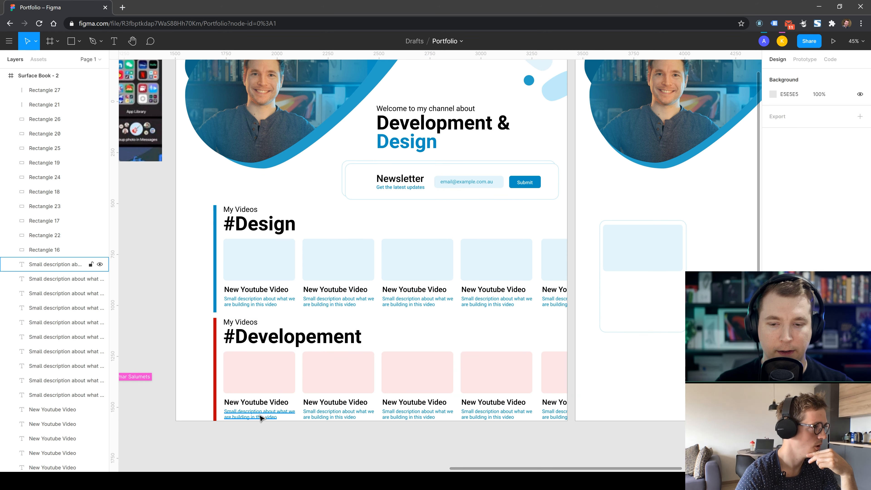
{"action": "left_click", "coordinate": [261, 418]}
{"action": "left_click", "coordinate": [338, 414], "text": "shift"}
{"action": "left_click", "coordinate": [417, 414], "text": "shift"}
{"action": "left_click", "coordinate": [496, 415], "text": "shift"}
{"action": "left_click", "coordinate": [554, 415], "text": "shift"}
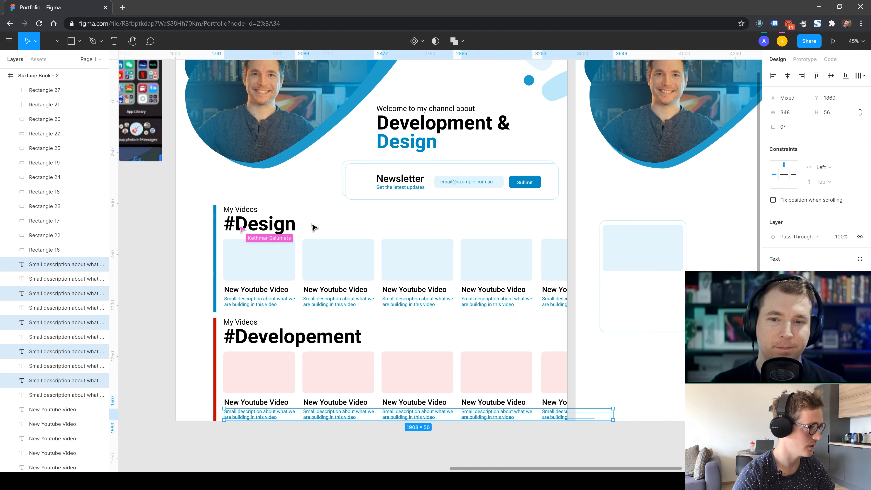
- Reduce the font size of the #Design section heading
{"action": "double_click", "coordinate": [281, 223]}
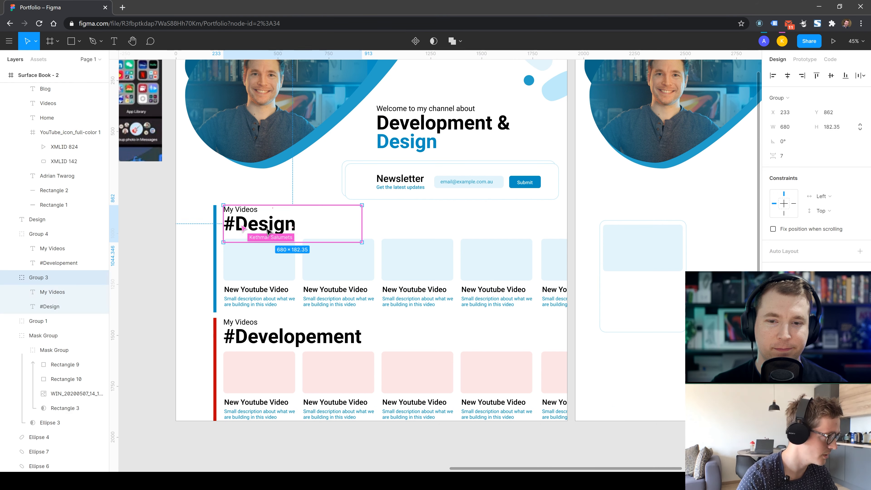
{"action": "double_click", "coordinate": [282, 224]}
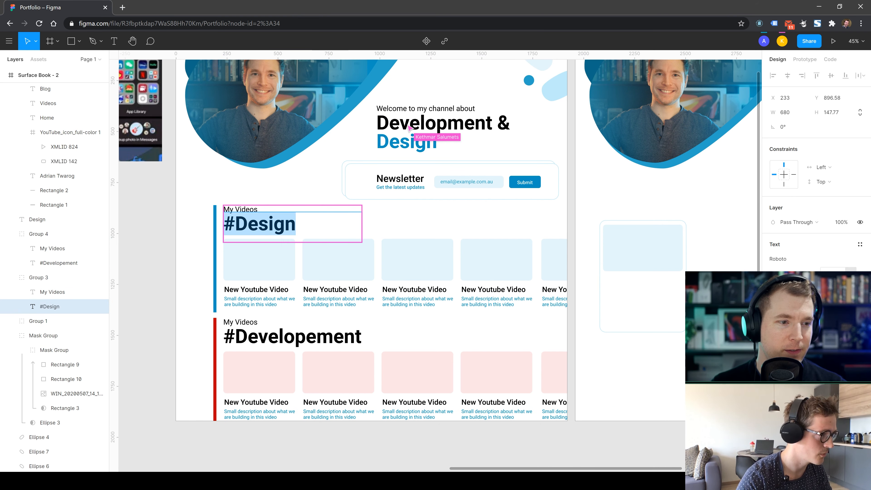
{"action": "left_click", "coordinate": [850, 274]}
{"action": "left_click", "coordinate": [845, 253]}
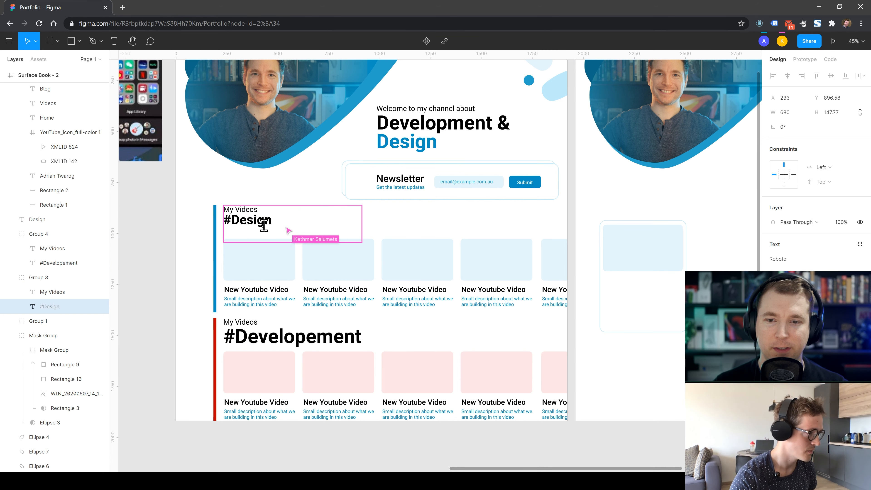
{"action": "key", "text": "Escape"}
- Move the five #Design cards with their titles and descriptions up towards the heading, and shorten the blue side bar to match
{"action": "left_click", "coordinate": [260, 263]}
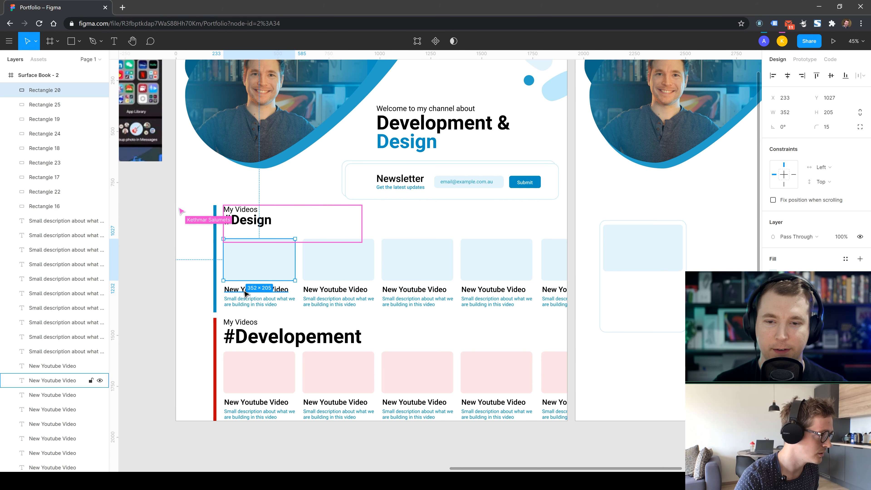
{"action": "left_click", "coordinate": [245, 291], "text": "shift"}
{"action": "left_click", "coordinate": [242, 301], "text": "shift"}
{"action": "left_click", "coordinate": [324, 269], "text": "shift"}
{"action": "left_click", "coordinate": [329, 293], "text": "shift"}
{"action": "left_click", "coordinate": [327, 301], "text": "shift"}
{"action": "left_click", "coordinate": [402, 270], "text": "shift"}
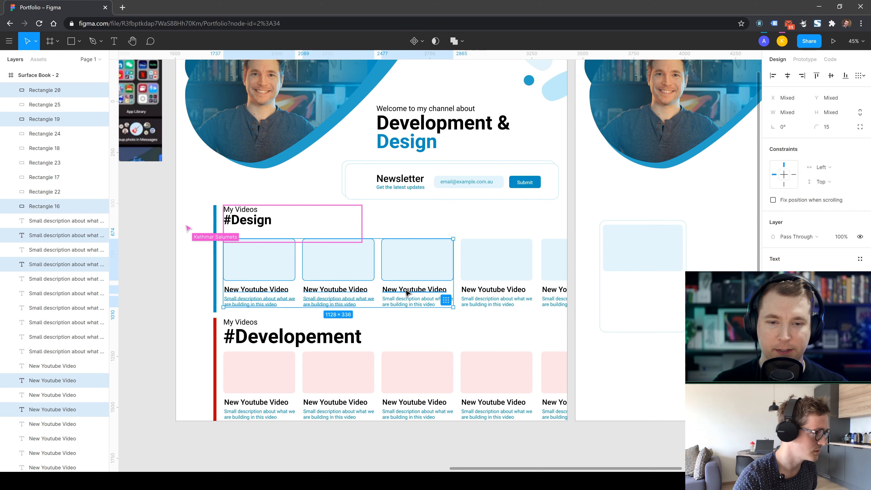
{"action": "left_click", "coordinate": [409, 292], "text": "shift"}
{"action": "left_click", "coordinate": [426, 299], "text": "shift"}
{"action": "left_click", "coordinate": [480, 270], "text": "shift"}
{"action": "left_click", "coordinate": [482, 292], "text": "shift"}
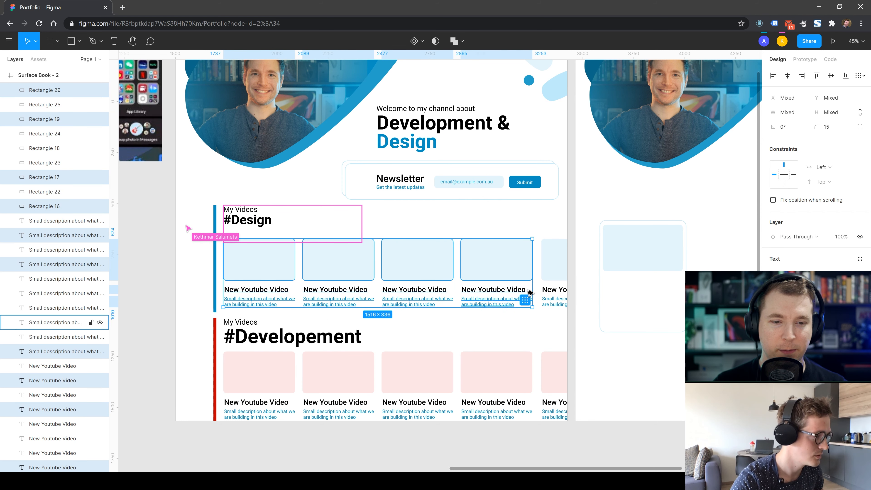
{"action": "left_click", "coordinate": [553, 263], "text": "shift"}
{"action": "left_click", "coordinate": [554, 290], "text": "shift"}
{"action": "left_click", "coordinate": [551, 302], "text": "shift"}
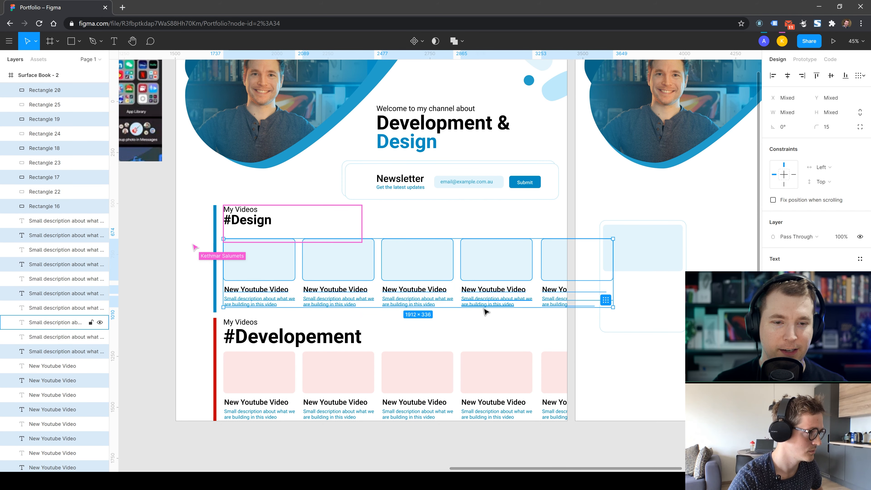
{"action": "left_click_drag", "start_coordinate": [247, 271], "coordinate": [245, 258]}
{"action": "left_click", "coordinate": [214, 262]}
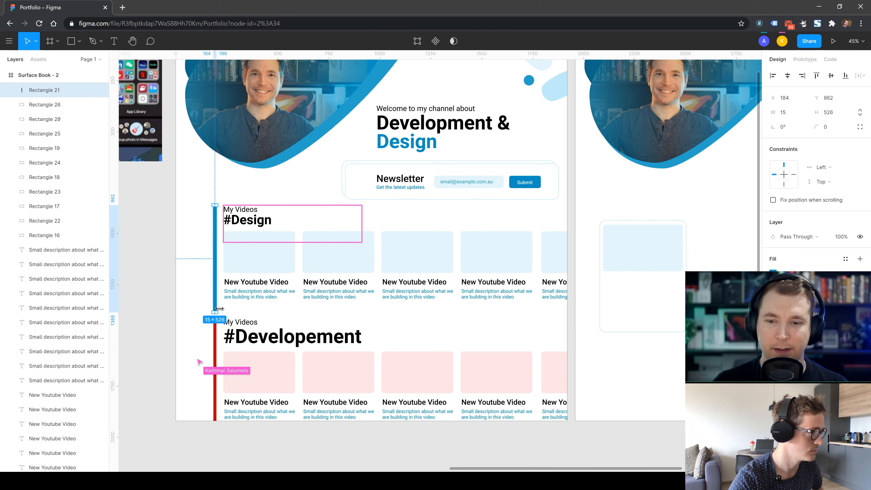
{"action": "left_click", "coordinate": [237, 316]}
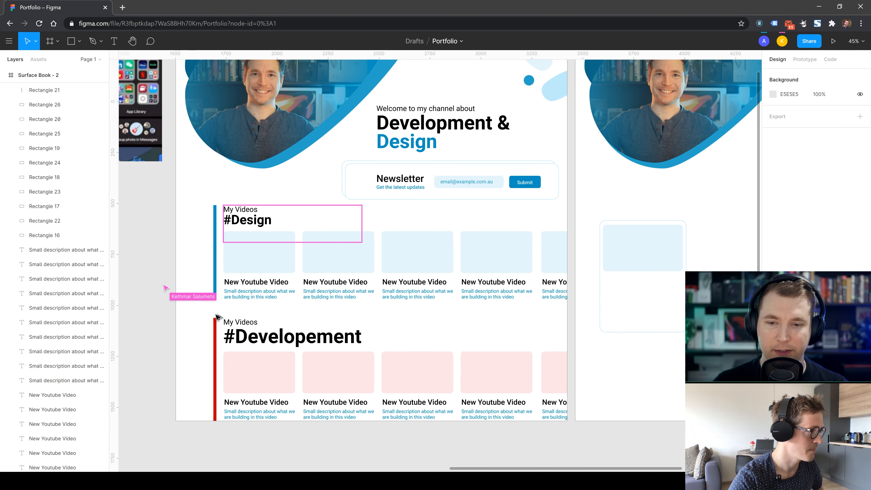
- Reduce the font size of the #Developement heading to match the #Design heading
{"action": "left_click", "coordinate": [245, 335]}
{"action": "double_click", "coordinate": [259, 225]}
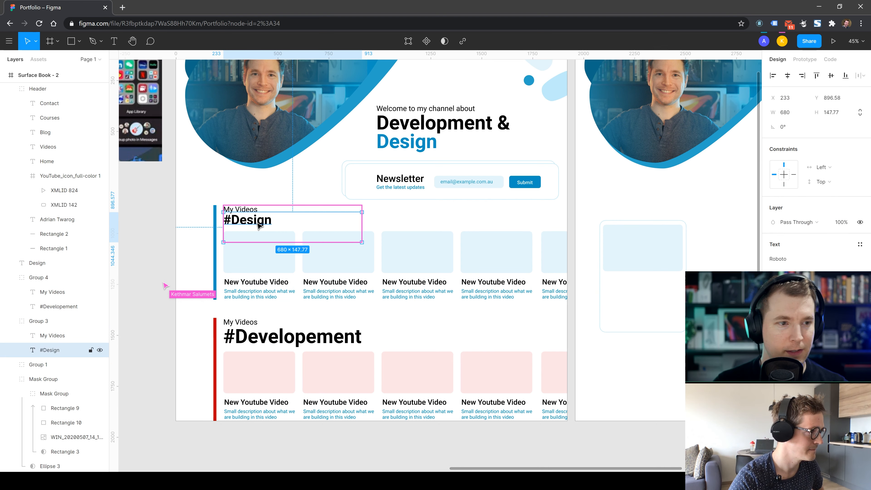
{"action": "double_click", "coordinate": [266, 340]}
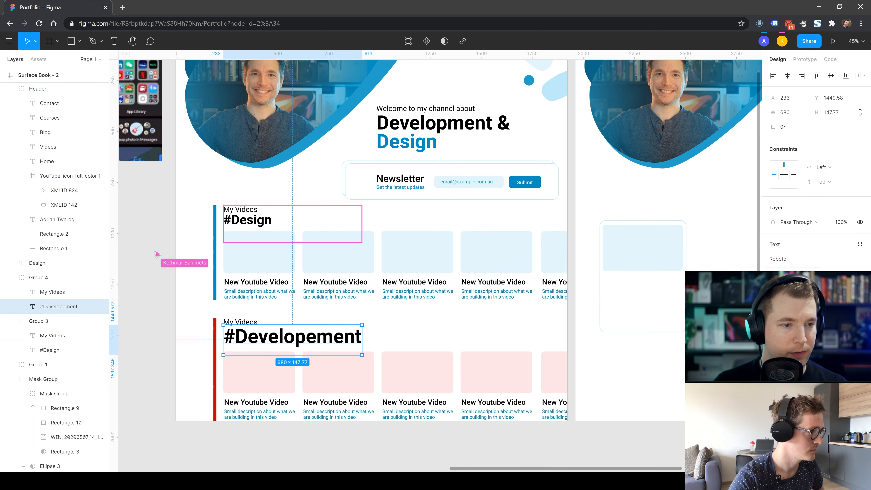
{"action": "left_click", "coordinate": [850, 271]}
{"action": "left_click", "coordinate": [851, 252]}
{"action": "left_click", "coordinate": [404, 322]}
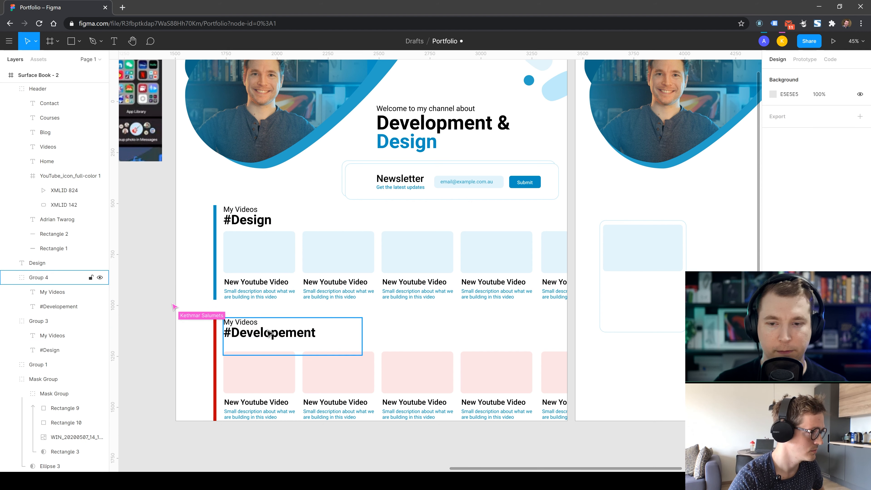
- Move the five #Developement cards with their titles and descriptions up, closer to the section heading
{"action": "left_click", "coordinate": [260, 336]}
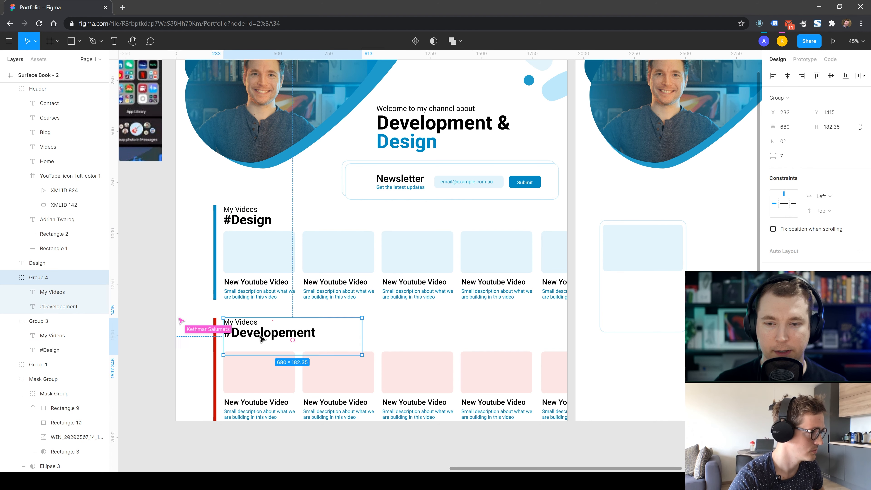
{"action": "left_click", "coordinate": [279, 365]}
{"action": "left_click", "coordinate": [360, 374], "text": "shift"}
{"action": "left_click", "coordinate": [425, 377], "text": "shift"}
{"action": "left_click", "coordinate": [501, 379], "text": "shift"}
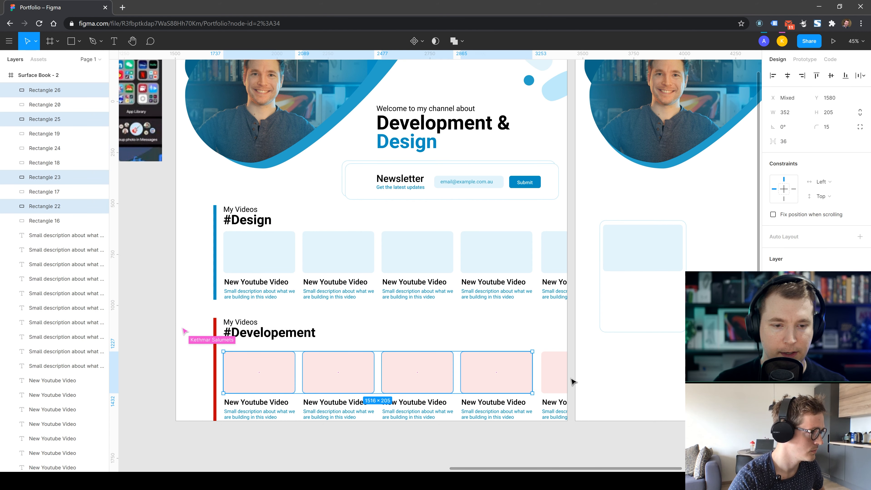
{"action": "left_click", "coordinate": [557, 387], "text": "shift"}
{"action": "left_click", "coordinate": [553, 402], "text": "shift"}
{"action": "left_click", "coordinate": [553, 418], "text": "shift"}
{"action": "left_click", "coordinate": [486, 417], "text": "shift"}
{"action": "left_click", "coordinate": [475, 403], "text": "shift"}
{"action": "left_click", "coordinate": [434, 403], "text": "shift"}
{"action": "left_click", "coordinate": [406, 414], "text": "shift"}
{"action": "left_click", "coordinate": [347, 413], "text": "shift"}
{"action": "left_click", "coordinate": [319, 403], "text": "shift"}
{"action": "left_click", "coordinate": [266, 404], "text": "shift"}
{"action": "left_click", "coordinate": [250, 412], "text": "shift"}
{"action": "mouse_move", "coordinate": [262, 375]}
{"action": "left_mouse_down"}
{"action": "mouse_move", "coordinate": [261, 365]}
{"action": "mouse_move", "coordinate": [264, 374]}
{"action": "left_mouse_up"}
- Change the text colour of the five #Design card descriptions to grey
{"action": "left_click", "coordinate": [362, 317]}
{"action": "left_click_drag", "start_coordinate": [242, 304], "coordinate": [614, 293]}
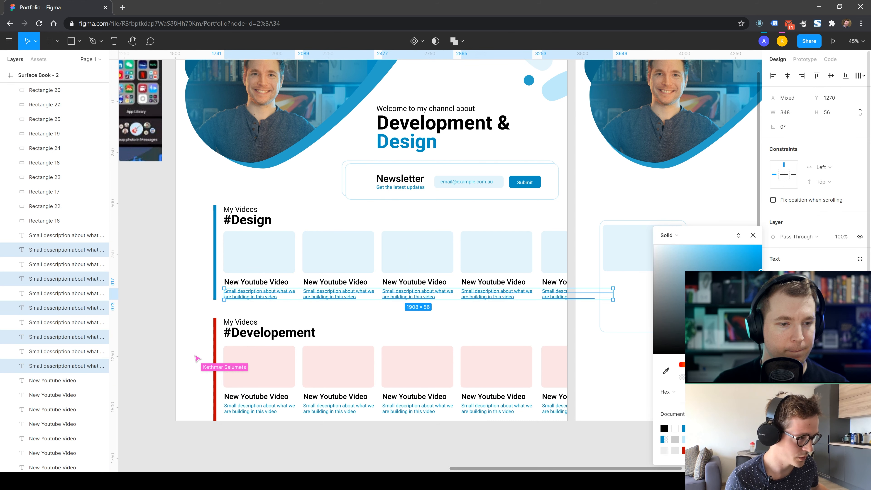
{"action": "left_click", "coordinate": [295, 451]}
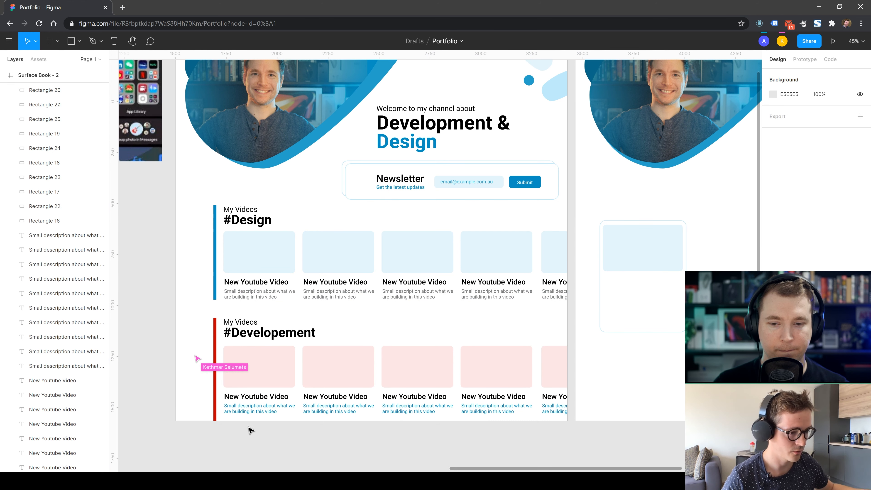
- Try to recolour the card descriptions in the #Developement section
{"action": "left_click_drag", "start_coordinate": [249, 426], "coordinate": [572, 411]}
{"action": "left_click", "coordinate": [773, 353]}
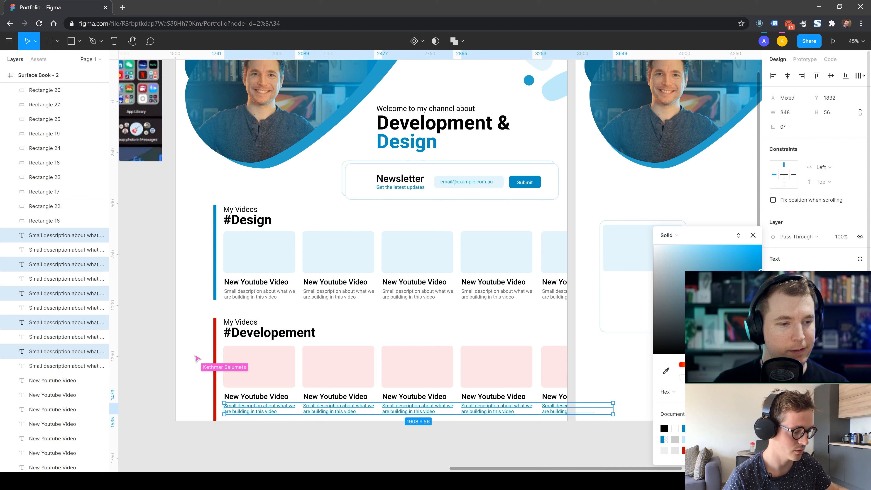
{"action": "left_click", "coordinate": [655, 317]}
{"action": "key", "text": "ctrl+z"}
{"action": "left_click", "coordinate": [484, 439]}
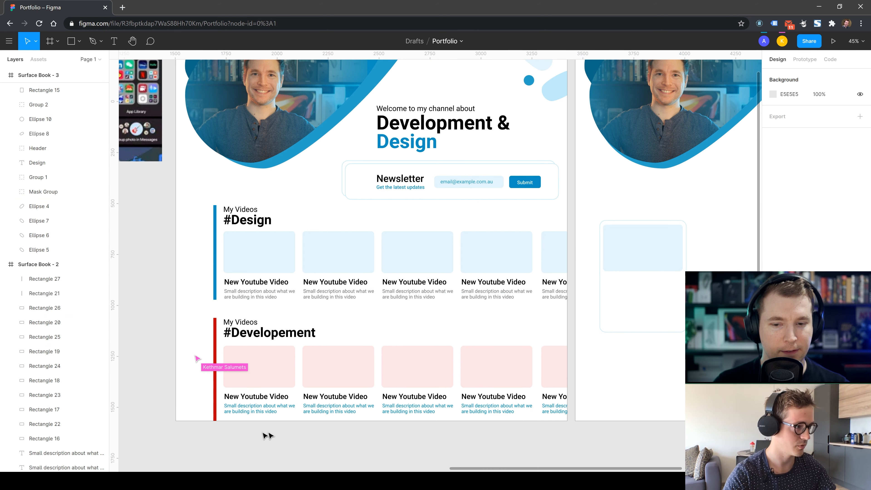
- Change the text colour of the five #Developement card descriptions to grey
{"action": "left_click_drag", "start_coordinate": [254, 433], "coordinate": [568, 412]}
{"action": "left_click", "coordinate": [773, 353]}
{"action": "left_click_drag", "start_coordinate": [700, 306], "coordinate": [643, 305]}
{"action": "left_click", "coordinate": [428, 313]}
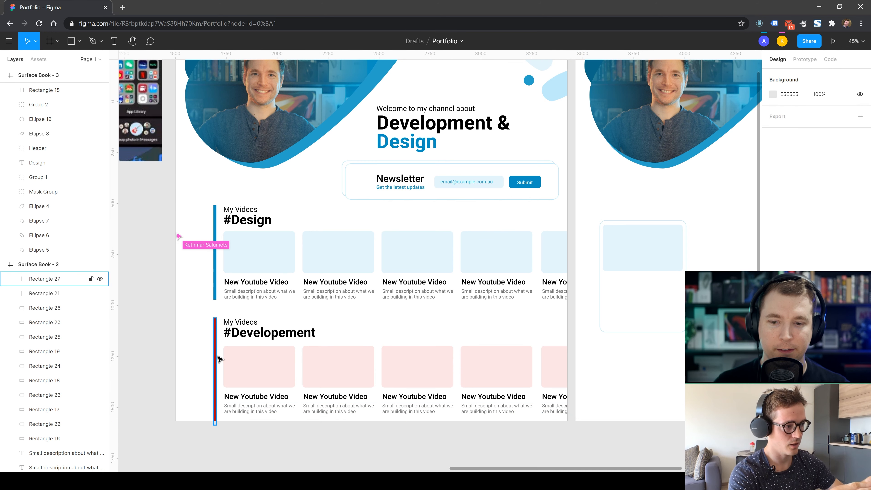
- Shorten the red bar beside the #Developement section to a height of 473, level with the end of the card descriptions
{"action": "left_click", "coordinate": [215, 363]}
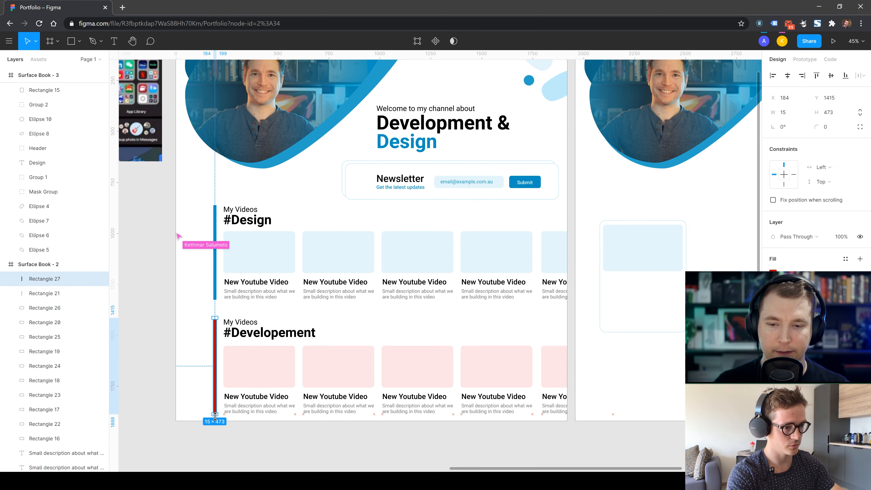
{"action": "left_click", "coordinate": [181, 407]}
{"action": "scroll", "coordinate": [191, 377], "scroll_direction": "down", "scroll_amount": 2}
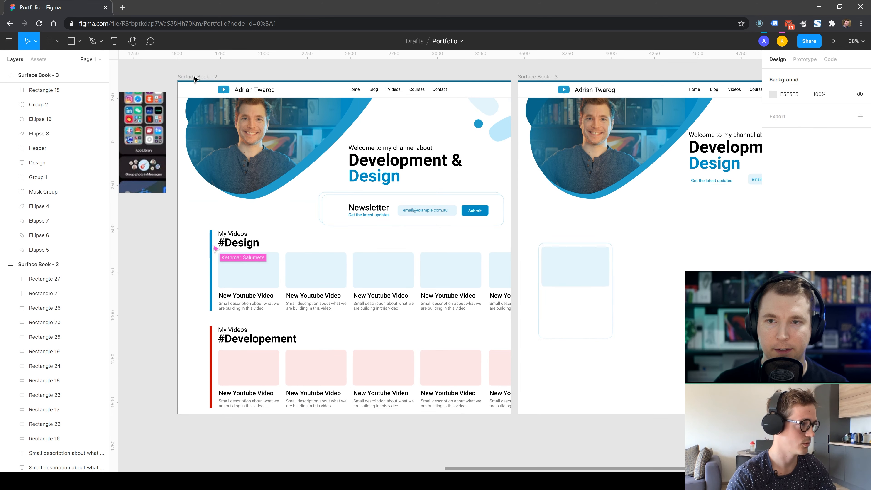
- Extend the Surface Book - 2 frame downward to make room below the #Developement section
{"action": "left_click", "coordinate": [193, 76]}
{"action": "mouse_move", "coordinate": [362, 415]}
{"action": "left_mouse_down"}
{"action": "mouse_move", "coordinate": [361, 469]}
{"action": "mouse_move", "coordinate": [364, 416]}
{"action": "left_mouse_up"}
{"action": "left_click", "coordinate": [352, 395]}
{"action": "scroll", "coordinate": [329, 371], "scroll_direction": "up", "scroll_amount": 3}
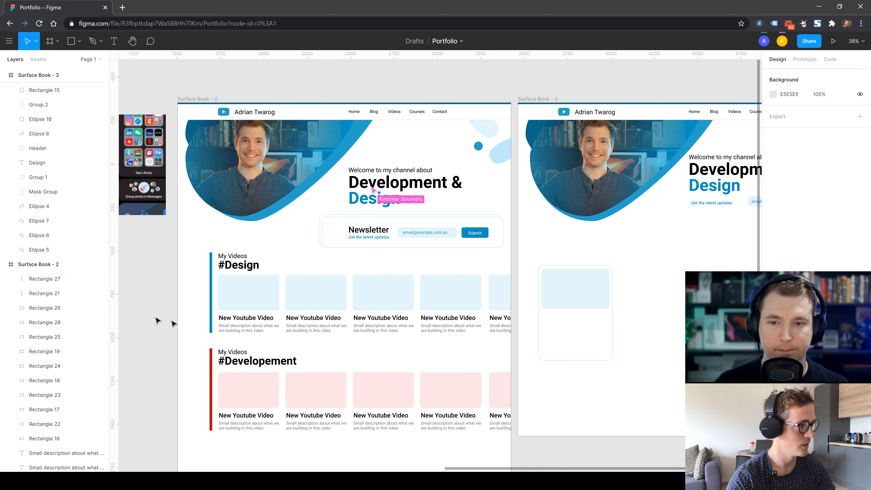
{"action": "scroll", "coordinate": [301, 341], "scroll_direction": "up", "scroll_amount": 2}
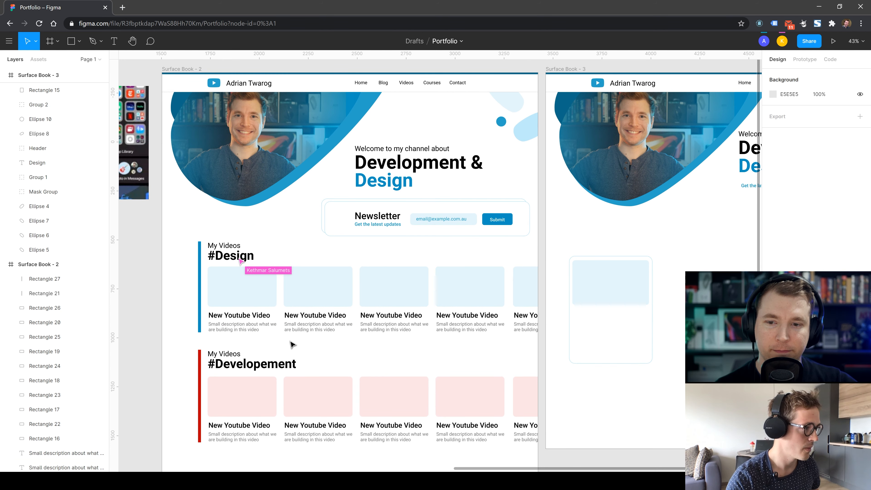
- Try placing a copy of the hero's decorative ellipses between the portrait and the newsletter box
{"action": "left_click_drag", "start_coordinate": [535, 128], "coordinate": [310, 240]}
{"action": "left_click", "coordinate": [512, 104], "text": "shift"}
{"action": "left_click", "coordinate": [502, 122], "text": "shift"}
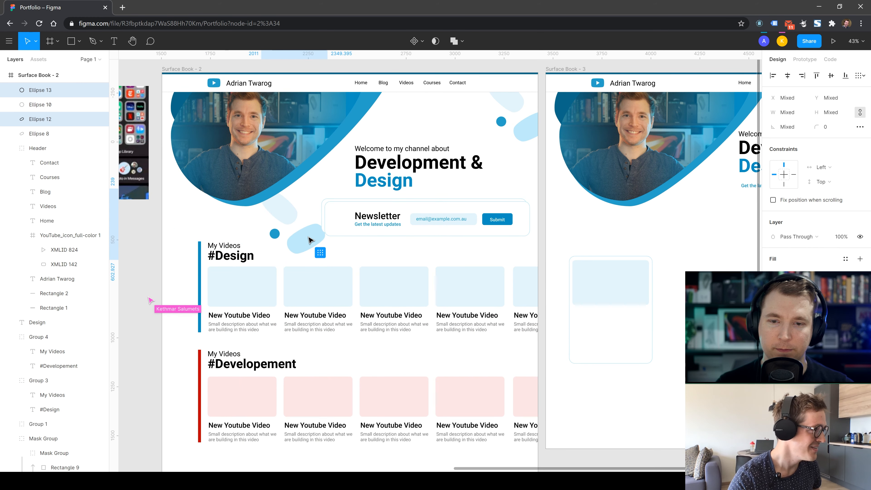
{"action": "key", "text": "Delete"}
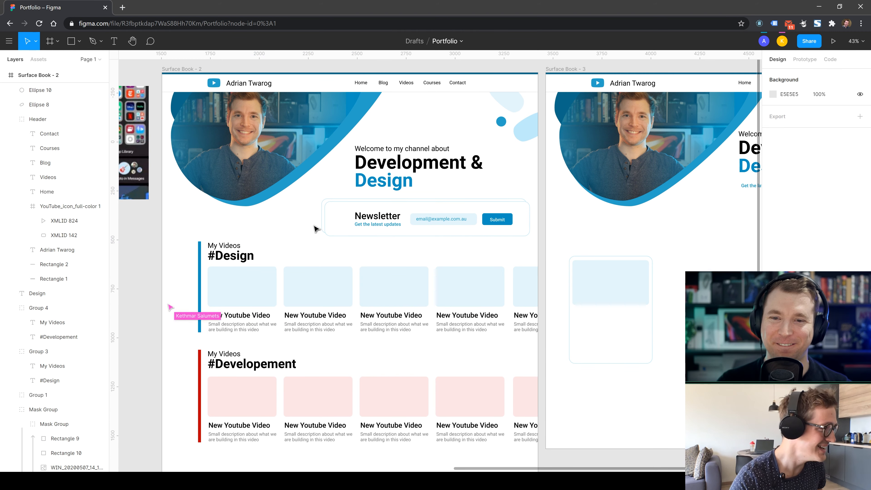
- Try placing a copy of the hero's pale blue ellipse over the blue bar beside the #Design section
{"action": "scroll", "coordinate": [301, 233], "scroll_direction": "down", "scroll_amount": 2}
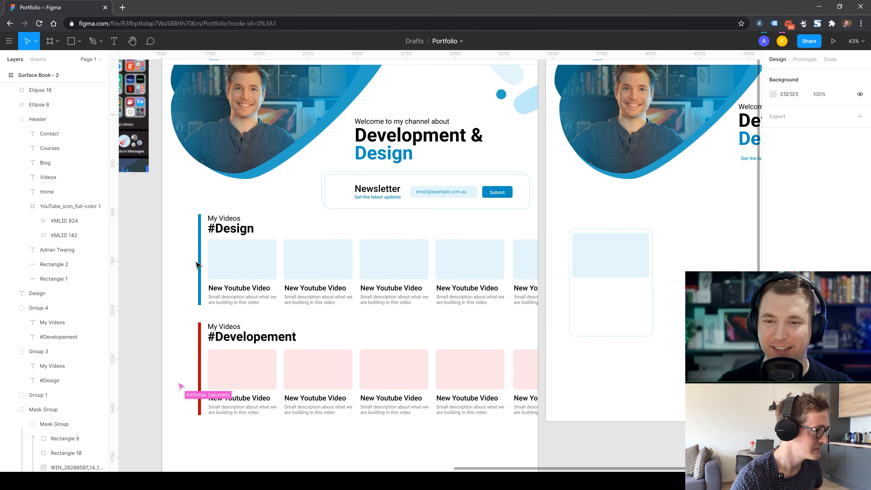
{"action": "scroll", "coordinate": [497, 131], "scroll_direction": "up", "scroll_amount": 1}
{"action": "double_click", "coordinate": [530, 112]}
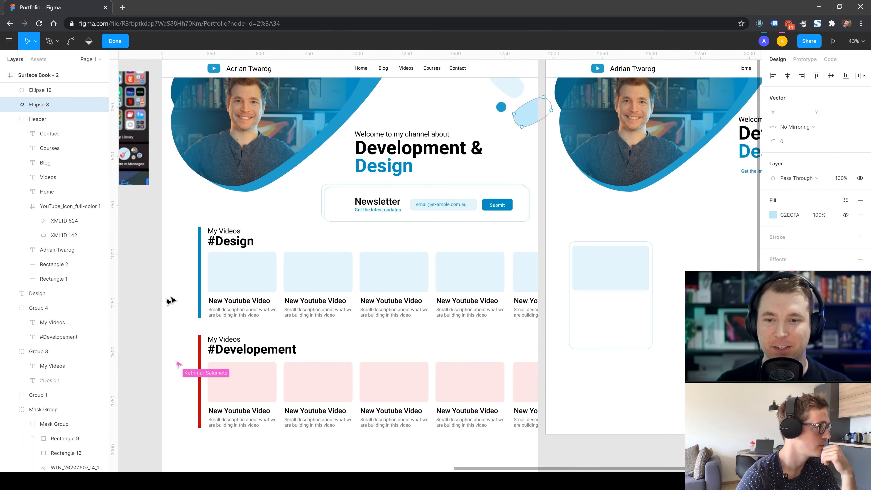
{"action": "left_click_drag", "start_coordinate": [533, 118], "coordinate": [188, 284]}
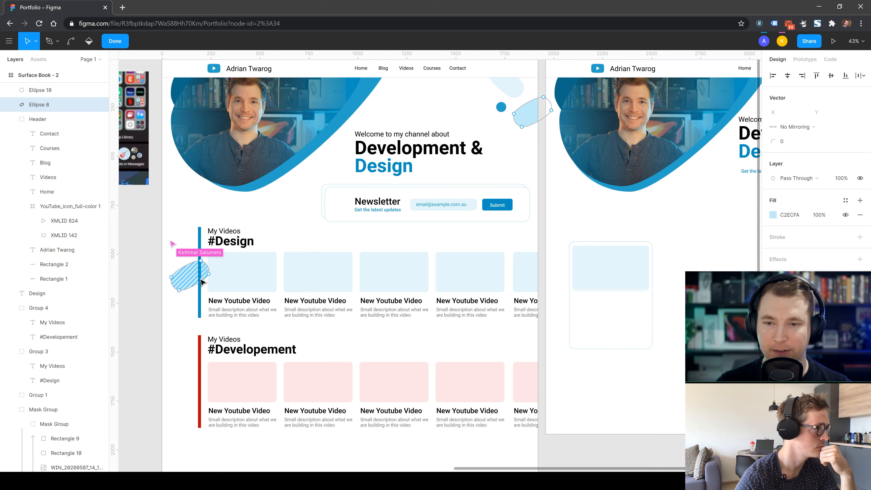
{"action": "left_click", "coordinate": [203, 280]}
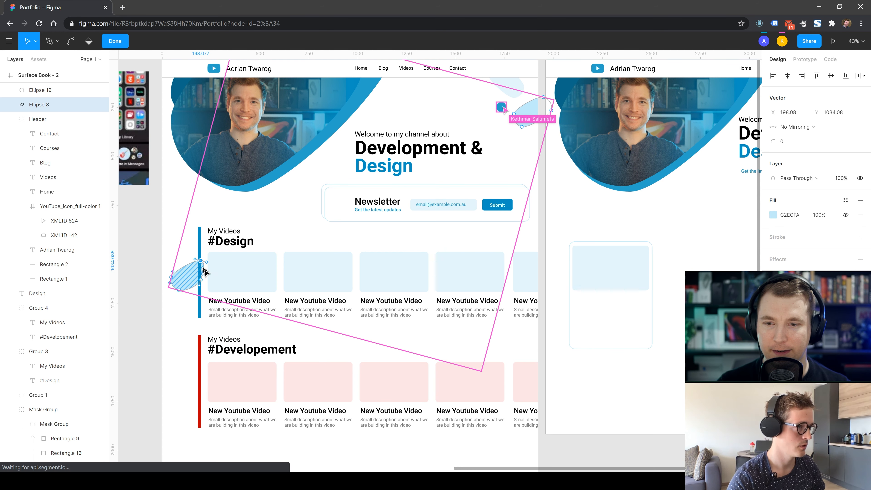
{"action": "left_click", "coordinate": [201, 279]}
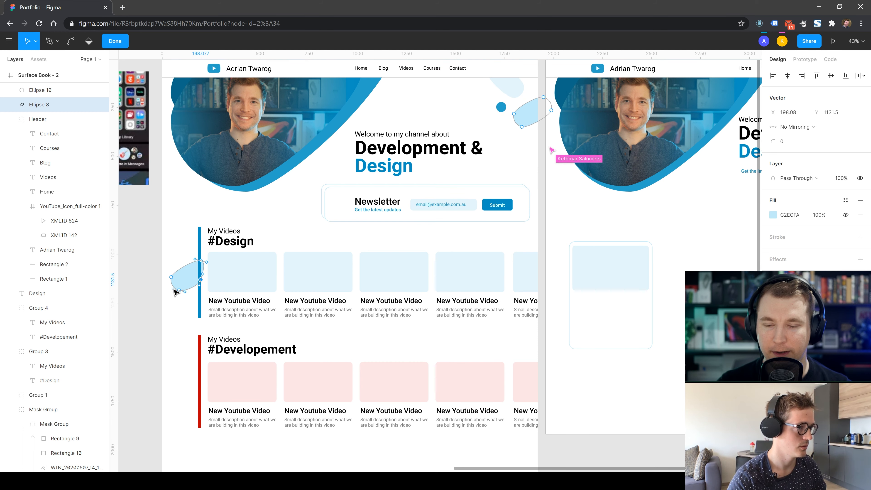
- Reshape the copied ellipse so that its inner side ends behind the blue #Design bar
{"action": "scroll", "coordinate": [175, 290], "scroll_direction": "up", "scroll_amount": 5}
{"action": "key", "text": "ctrl+a"}
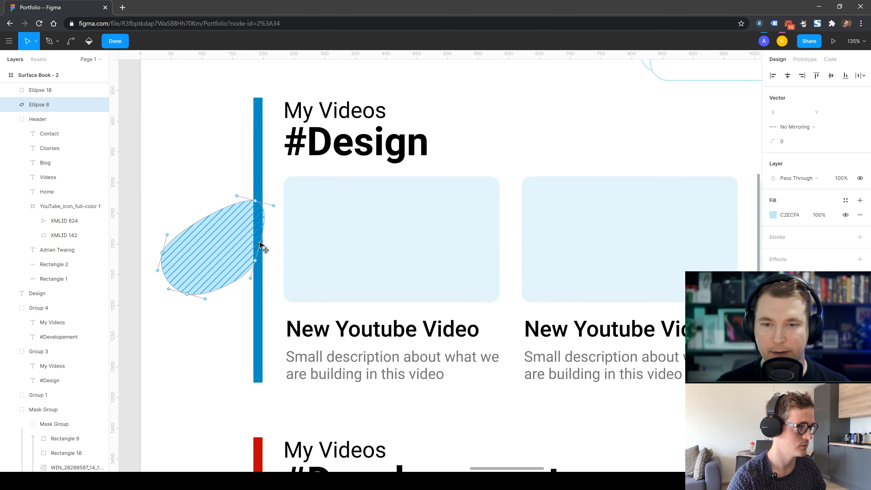
{"action": "left_click_drag", "start_coordinate": [285, 210], "coordinate": [262, 241]}
{"action": "key", "text": "Escape"}
{"action": "left_click", "coordinate": [178, 188]}
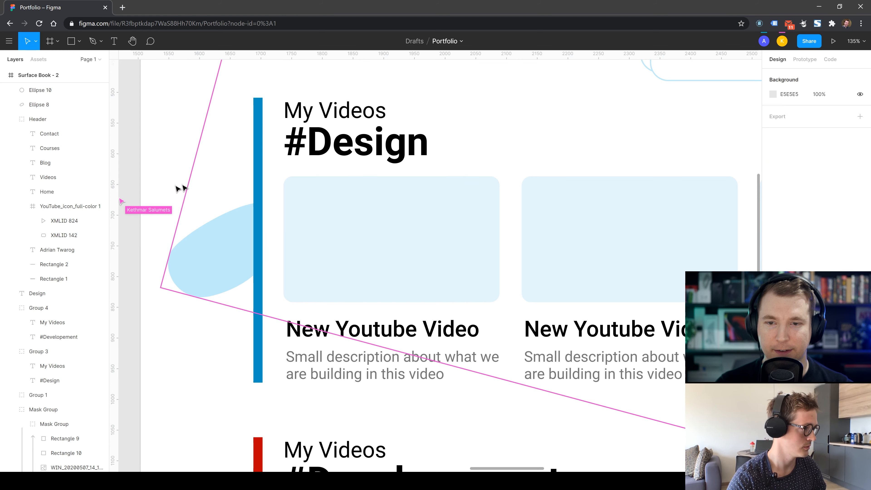
- Try moving the combined ellipse shape further down beside the #Design bar
{"action": "scroll", "coordinate": [165, 217], "scroll_direction": "down", "scroll_amount": 4}
{"action": "scroll", "coordinate": [179, 239], "scroll_direction": "down", "scroll_amount": 3}
{"action": "left_click_drag", "start_coordinate": [181, 240], "coordinate": [182, 268]}
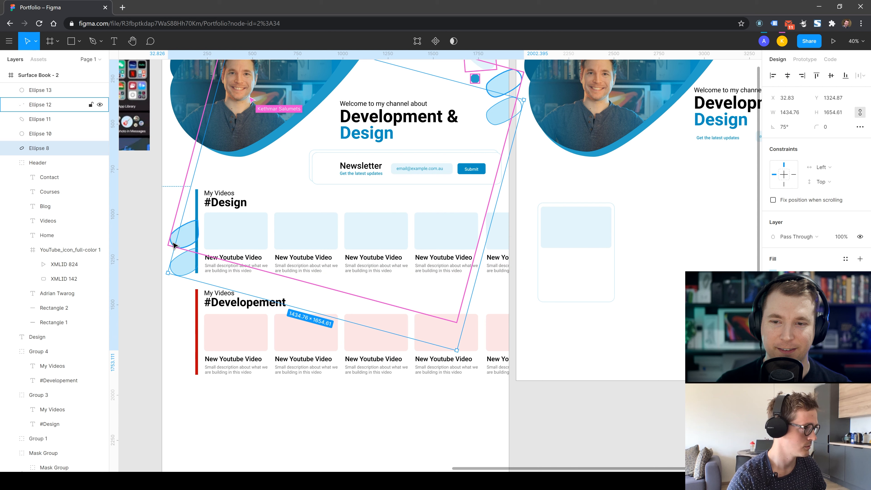
{"action": "left_click", "coordinate": [181, 277]}
{"action": "left_click", "coordinate": [186, 240]}
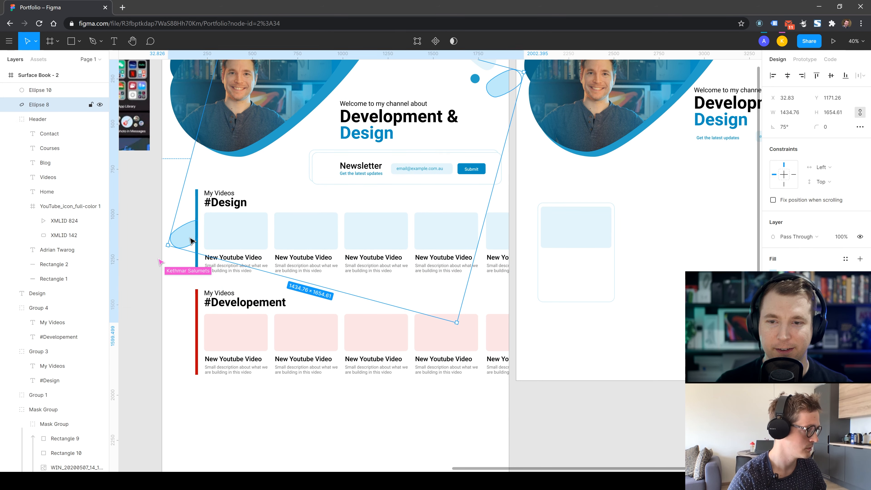
{"action": "double_click", "coordinate": [188, 239]}
{"action": "key", "text": "Escape"}
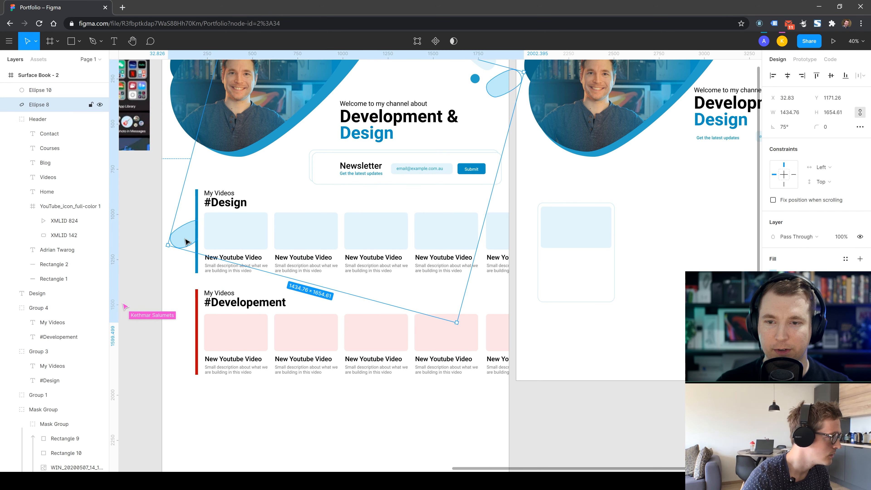
- Try deleting the ellipse copy beside the #Design bar and undo the deletion of the whole shape
{"action": "double_click", "coordinate": [184, 242]}
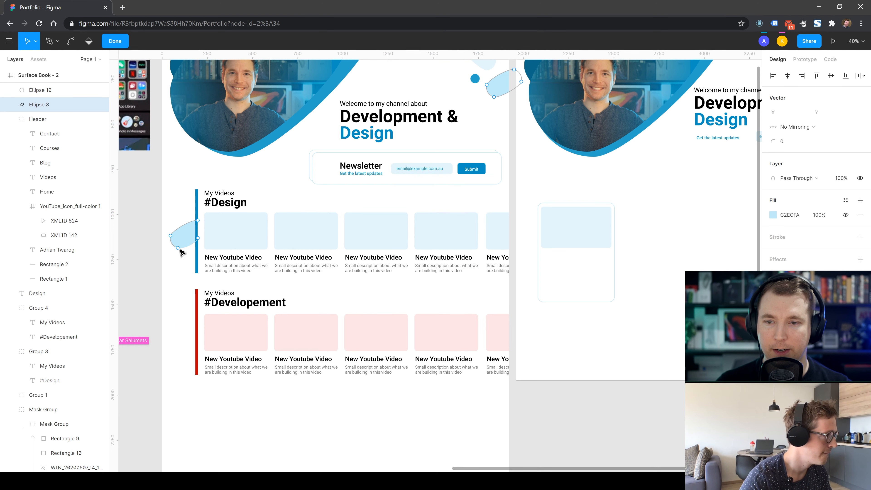
{"action": "key", "text": "Escape"}
{"action": "key", "text": "Delete"}
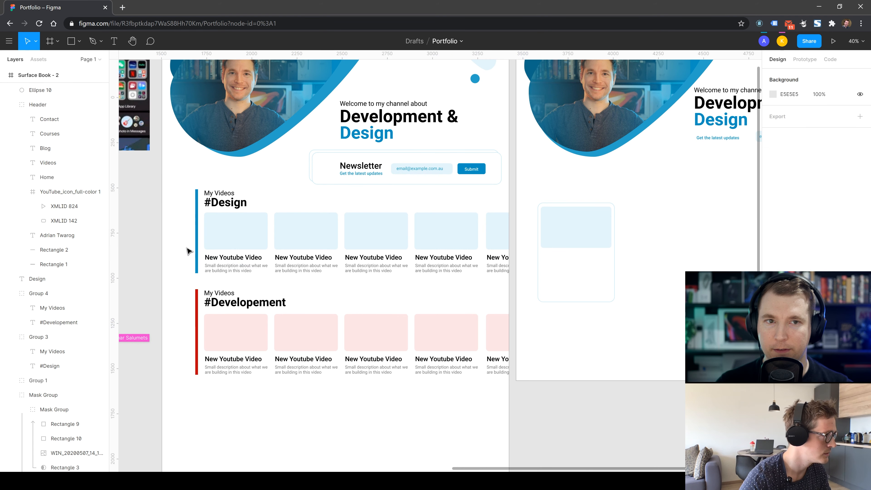
{"action": "key", "text": "ctrl+z"}
{"action": "key", "text": "ctrl+z"}
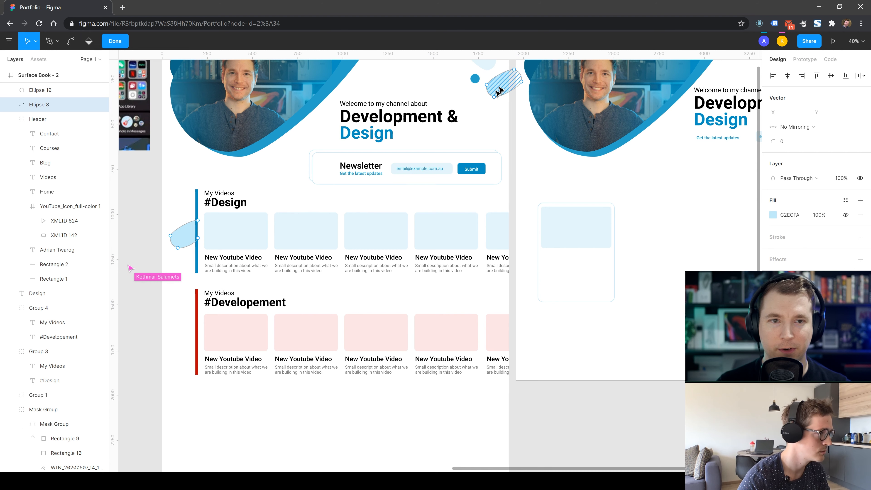
- Remove the extra ellipse beside the #Design bar from the hero ellipse's vector shape
{"action": "key", "text": "Escape"}
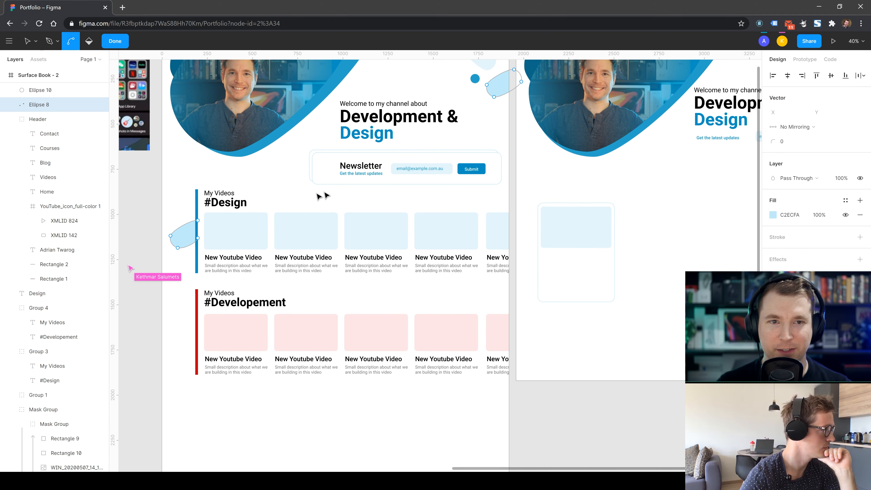
{"action": "key", "text": "Escape"}
{"action": "double_click", "coordinate": [202, 242]}
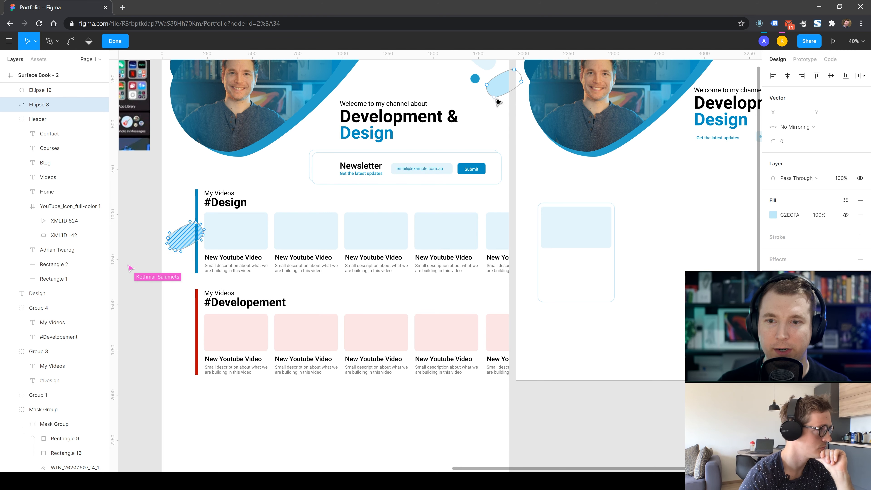
{"action": "key", "text": "Escape"}
- Paste a separate copy of the hero's pale blue ellipse and place it over the blue #Design bar
{"action": "left_click", "coordinate": [488, 117]}
{"action": "left_click", "coordinate": [506, 74]}
{"action": "key", "text": "ctrl+c"}
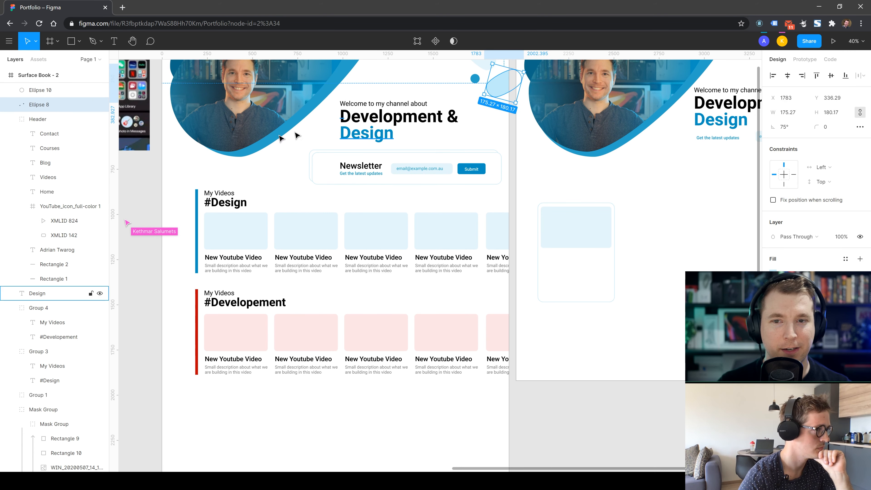
{"action": "left_click", "coordinate": [281, 178]}
{"action": "key", "text": "ctrl+v"}
{"action": "left_click_drag", "start_coordinate": [514, 89], "coordinate": [196, 234]}
{"action": "scroll", "coordinate": [195, 233], "scroll_direction": "up", "scroll_amount": 5}
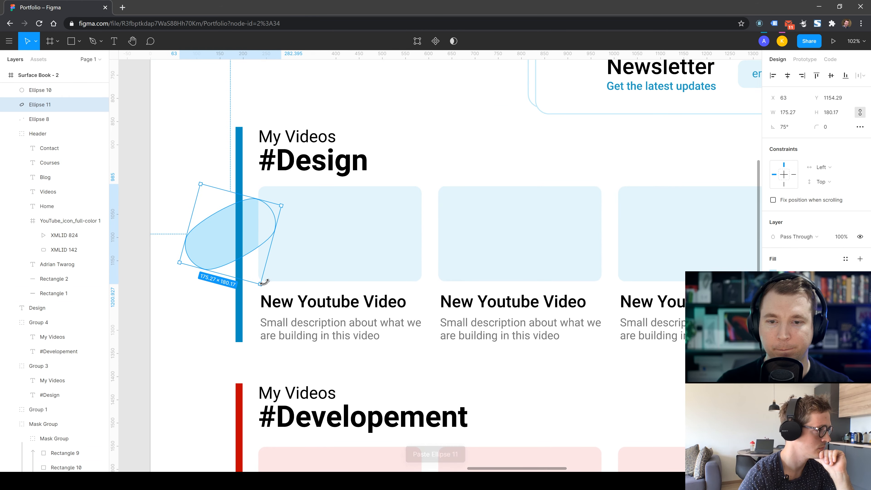
- Shrink the ellipse copy and reshape it into a long slanted form at the lower end of the #Design bar
{"action": "left_click_drag", "start_coordinate": [261, 284], "coordinate": [241, 136]}
{"action": "double_click", "coordinate": [227, 162]}
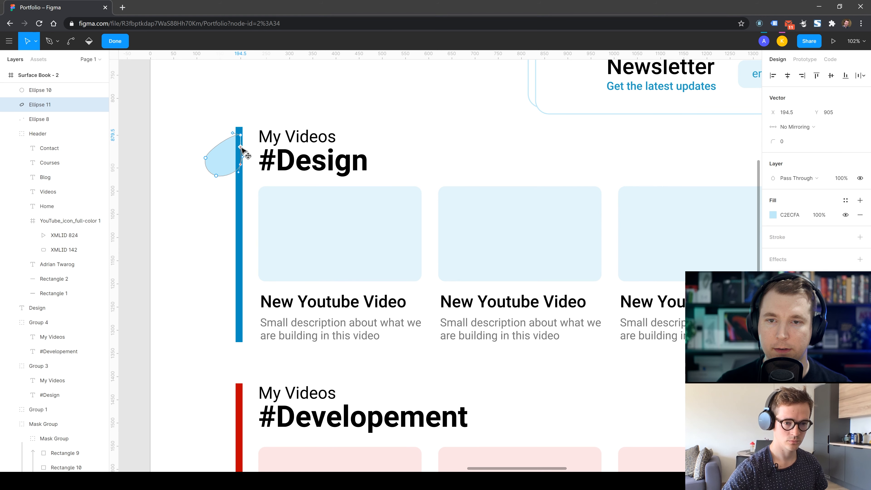
{"action": "left_click_drag", "start_coordinate": [227, 165], "coordinate": [187, 336]}
{"action": "double_click", "coordinate": [186, 313]}
{"action": "double_click", "coordinate": [214, 306]}
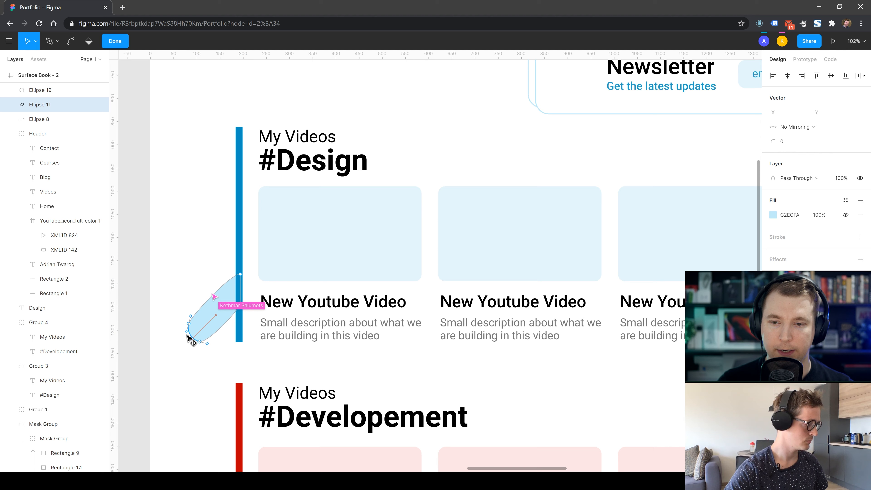
- Duplicate the slanted shape's outline higher up beside the #Design bar within the same vector
{"action": "left_click", "coordinate": [164, 266]}
{"action": "mouse_move", "coordinate": [220, 308]}
{"action": "left_mouse_down"}
{"action": "mouse_move", "coordinate": [197, 229]}
{"action": "mouse_move", "coordinate": [220, 213]}
{"action": "left_mouse_up"}
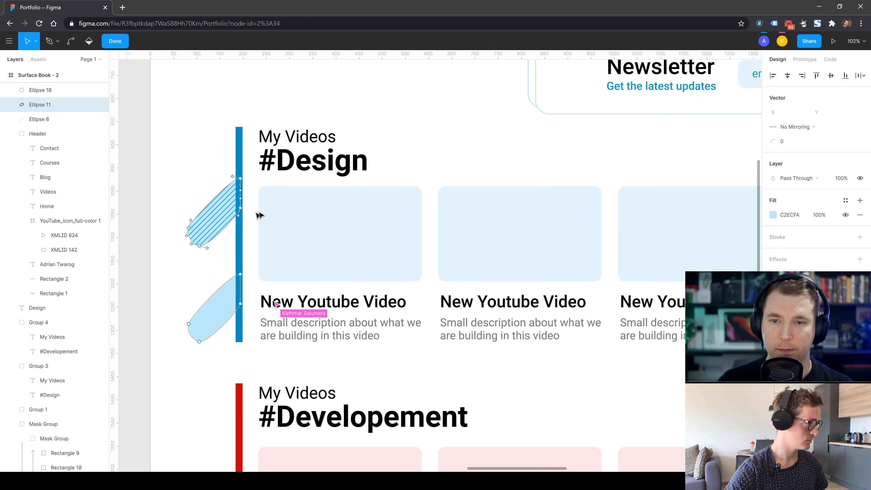
{"action": "key", "text": "ctrl+t"}
{"action": "key", "text": "ctrl+w"}
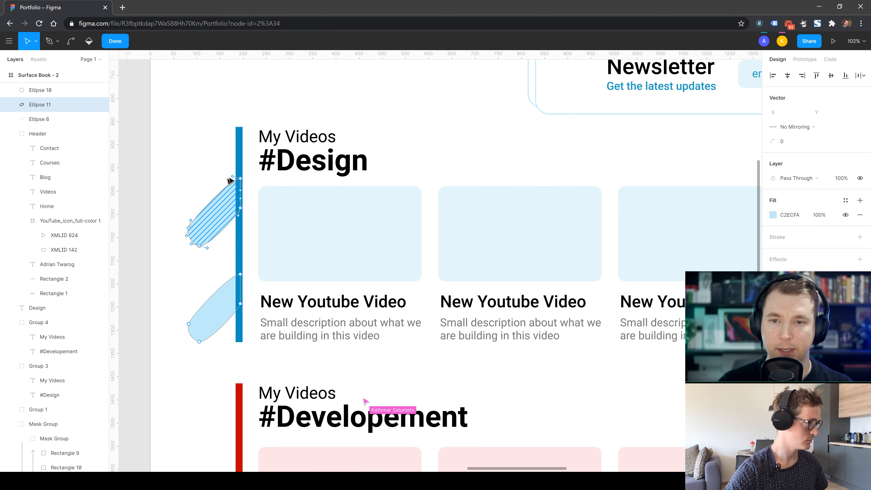
{"action": "left_click", "coordinate": [242, 184]}
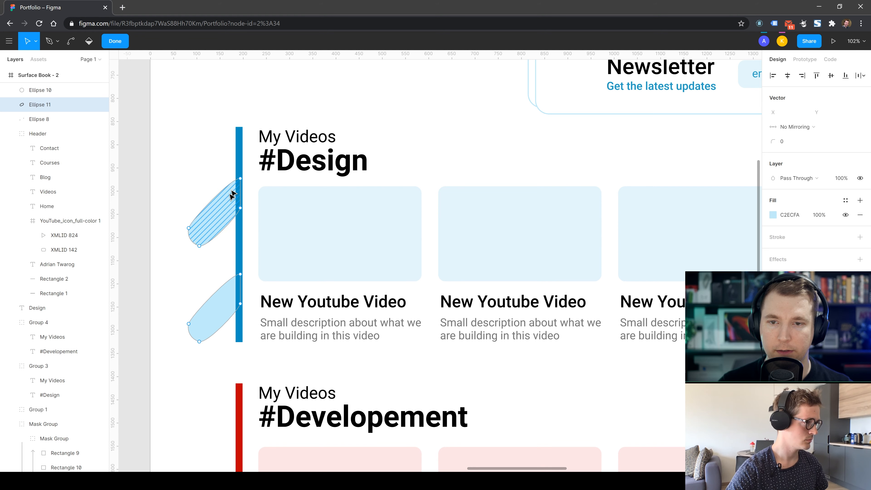
{"action": "key", "text": "Escape"}
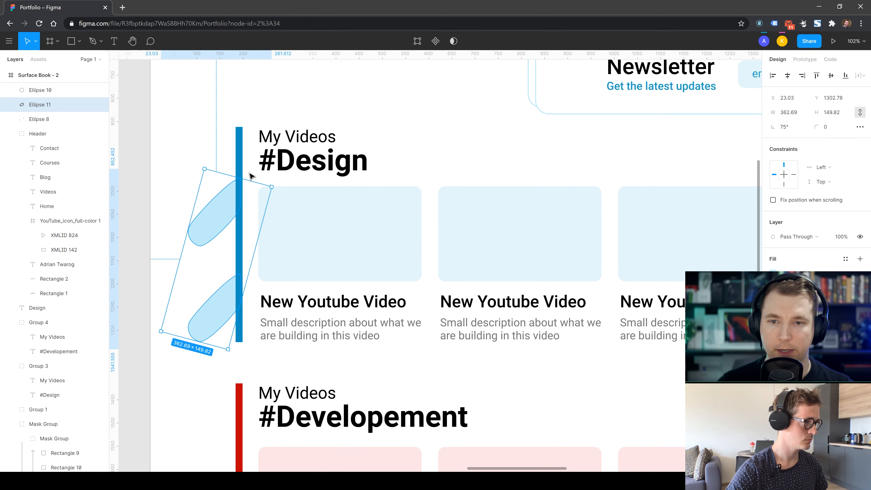
- Undo the outline duplication so that only the lower slanted shape remains beside the #Design bar
{"action": "double_click", "coordinate": [210, 205]}
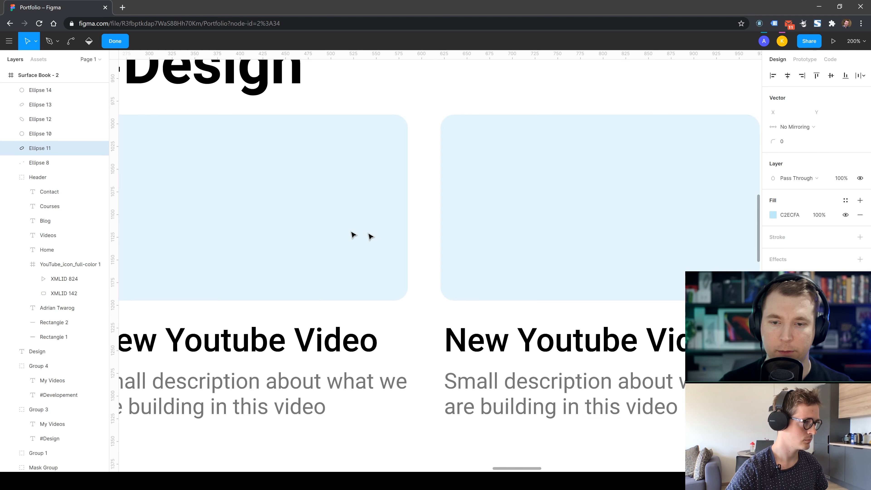
{"action": "scroll", "coordinate": [350, 233], "scroll_direction": "down", "scroll_amount": 5}
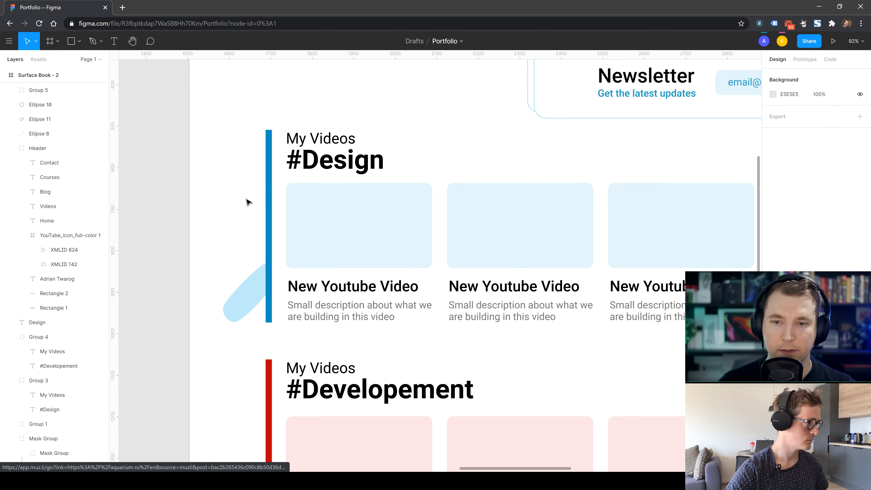
{"action": "left_click", "coordinate": [261, 288]}
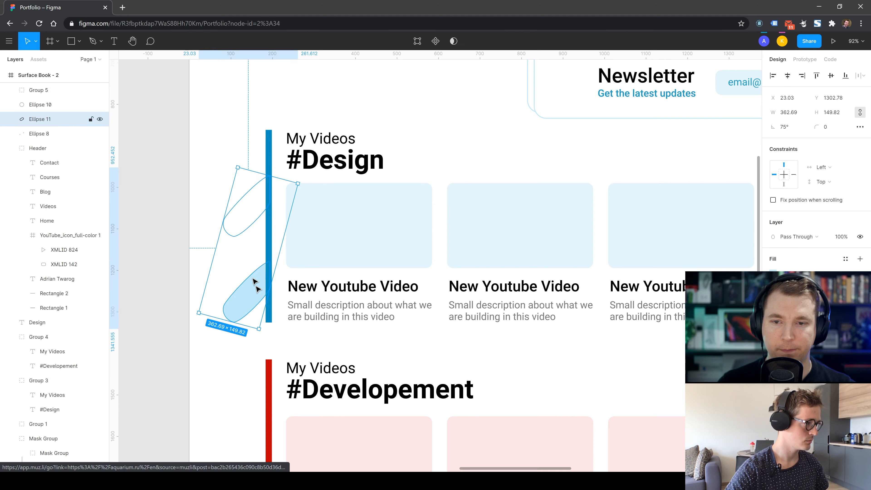
{"action": "key", "text": "Escape"}
{"action": "double_click", "coordinate": [250, 290]}
{"action": "key", "text": "ctrl+z"}
{"action": "key", "text": "ctrl+z"}
{"action": "key", "text": "ctrl+z"}
{"action": "key", "text": "ctrl+z"}
{"action": "key", "text": "ctrl+z"}
{"action": "key", "text": "ctrl+z"}
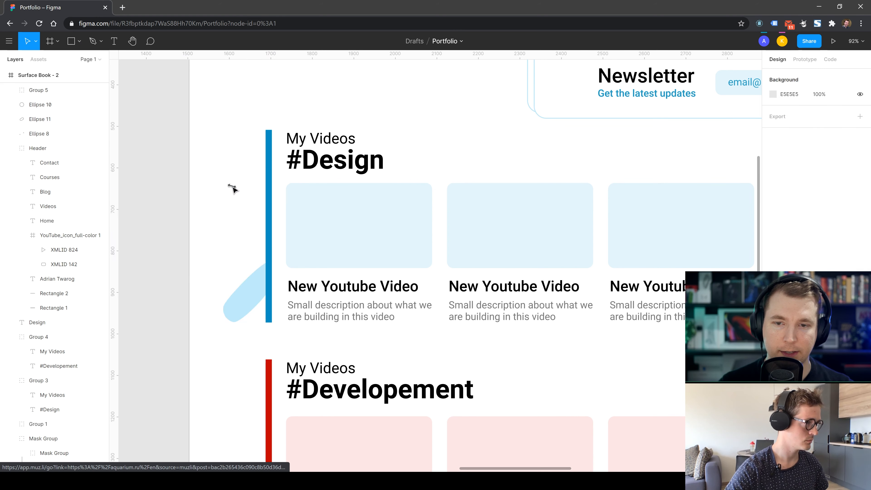
{"action": "key", "text": "ctrl+z"}
{"action": "key", "text": "ctrl+z"}
{"action": "key", "text": "ctrl+z"}
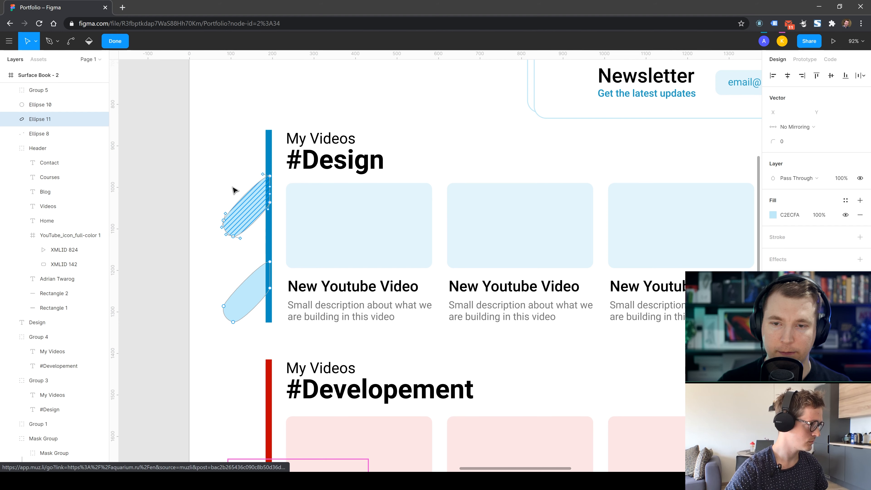
{"action": "key", "text": "ctrl+z"}
- Copy the lower slanted shape and place it as a separate shape higher up against the #Design bar
{"action": "key", "text": "Escape"}
{"action": "left_click", "coordinate": [228, 275]}
{"action": "left_click", "coordinate": [242, 311]}
{"action": "left_click", "coordinate": [218, 197]}
{"action": "key", "text": "ctrl+v"}
{"action": "left_click_drag", "start_coordinate": [250, 292], "coordinate": [242, 199]}
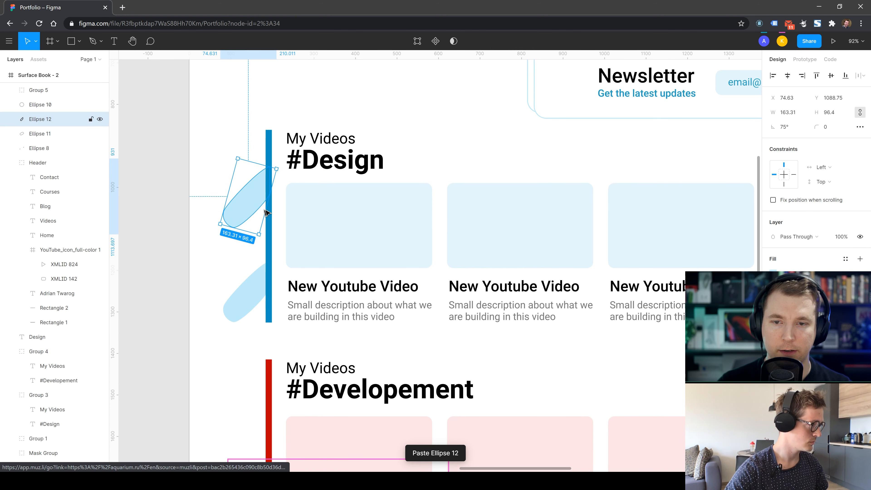
- Shift the upper shape's two outer points up and closer to the #Design bar to make a short rounded form
{"action": "double_click", "coordinate": [241, 216]}
{"action": "left_click", "coordinate": [224, 211]}
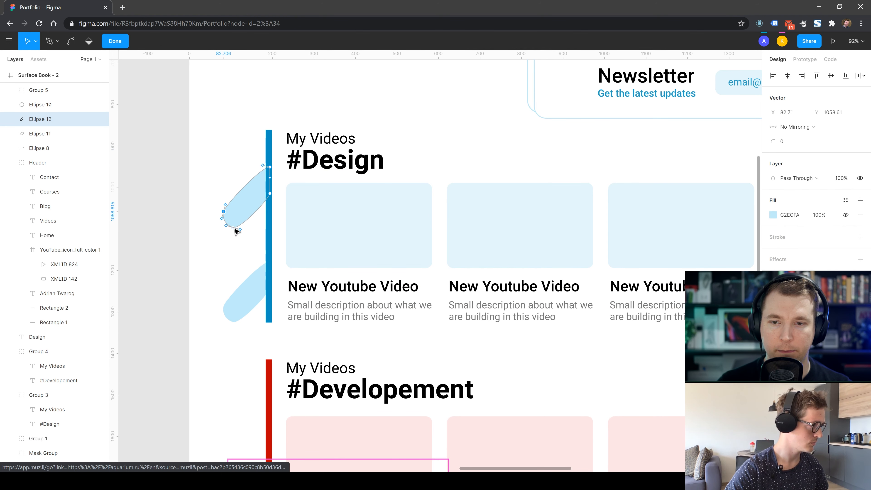
{"action": "key", "text": "shift+Up"}
{"action": "key", "text": "shift+Up"}
{"action": "key", "text": "shift+Up"}
{"action": "key", "text": "shift+Up"}
{"action": "key", "text": "shift+Up"}
{"action": "key", "text": "shift+Up"}
{"action": "key", "text": "shift+Up"}
{"action": "key", "text": "shift+Up"}
{"action": "key", "text": "shift+Up"}
{"action": "key", "text": "shift+Up"}
{"action": "key", "text": "shift+Up"}
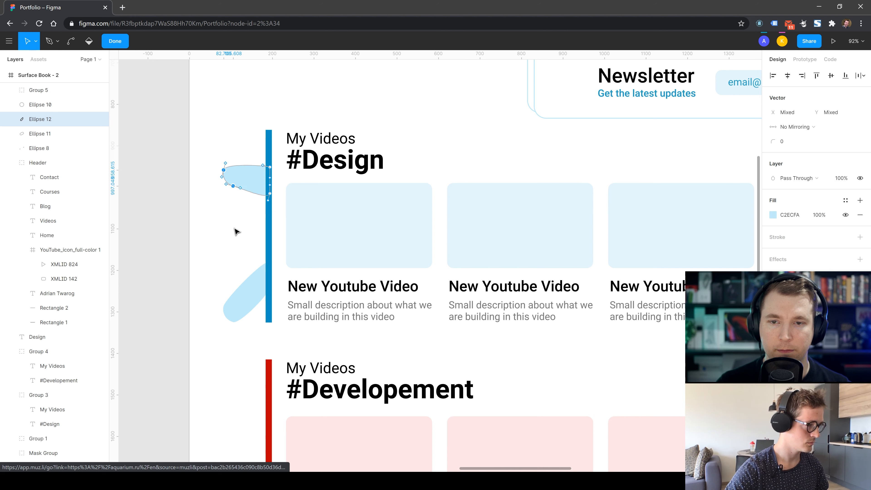
{"action": "key", "text": "shift+Down"}
{"action": "key", "text": "shift+Down"}
{"action": "key", "text": "shift+Down"}
{"action": "key", "text": "shift+Down"}
{"action": "key", "text": "shift+Down"}
{"action": "key", "text": "shift+Down"}
{"action": "key", "text": "shift+Down"}
{"action": "key", "text": "shift+Down"}
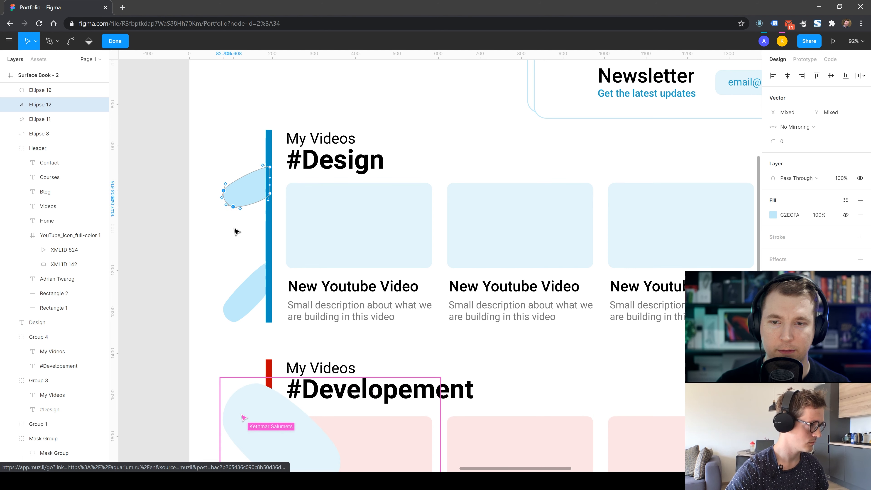
{"action": "key", "text": "shift+Left"}
{"action": "key", "text": "shift+Left"}
{"action": "key", "text": "shift+Left"}
{"action": "key", "text": "shift+Left"}
{"action": "key", "text": "shift+Right"}
{"action": "key", "text": "shift+Right"}
{"action": "key", "text": "shift+Right"}
{"action": "key", "text": "shift+Right"}
{"action": "key", "text": "shift+Right"}
{"action": "key", "text": "shift+Right"}
{"action": "key", "text": "shift+Right"}
{"action": "key", "text": "shift+Right"}
{"action": "key", "text": "shift+Up"}
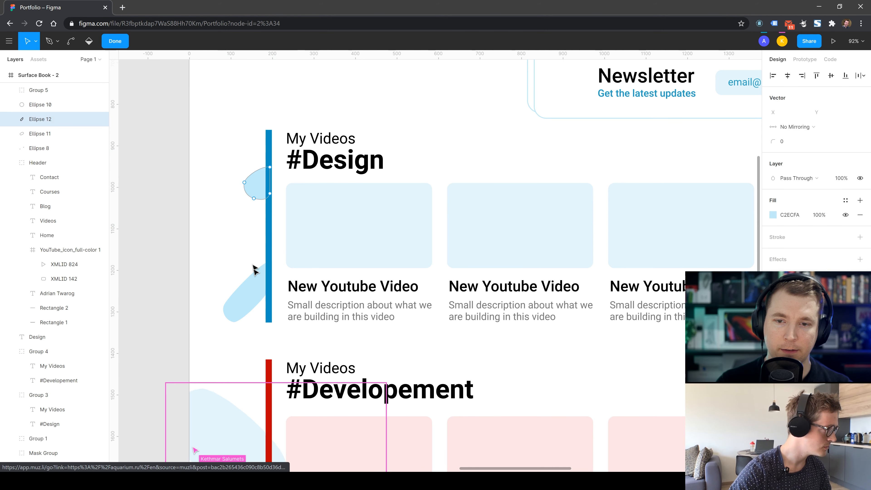
- Move the short rounded shape down beside the #Design bar, just above the lower slanted shape
{"action": "key", "text": "Escape"}
{"action": "left_click_drag", "start_coordinate": [252, 184], "coordinate": [254, 244]}
{"action": "left_click", "coordinate": [227, 210]}
{"action": "left_click", "coordinate": [204, 245]}
- Delete both decorative shapes beside the #Design bar
{"action": "scroll", "coordinate": [202, 245], "scroll_direction": "down", "scroll_amount": 10}
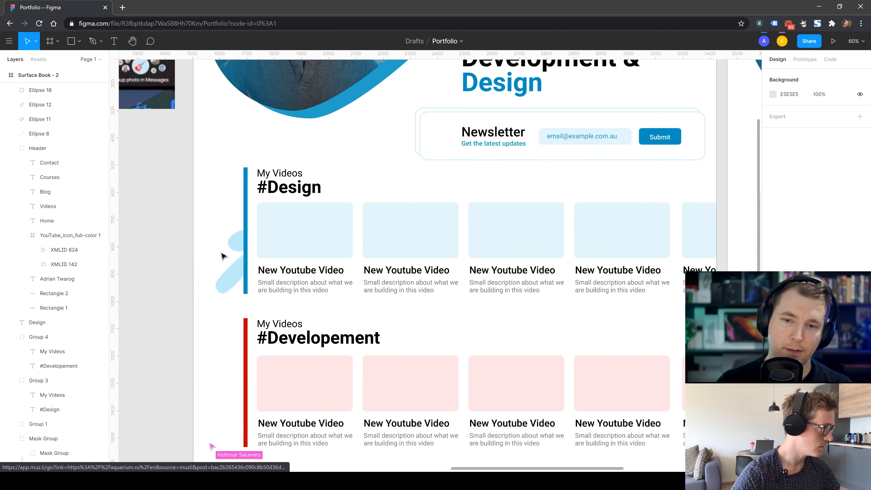
{"action": "left_click_drag", "start_coordinate": [244, 277], "coordinate": [205, 163]}
{"action": "key", "text": "Delete"}
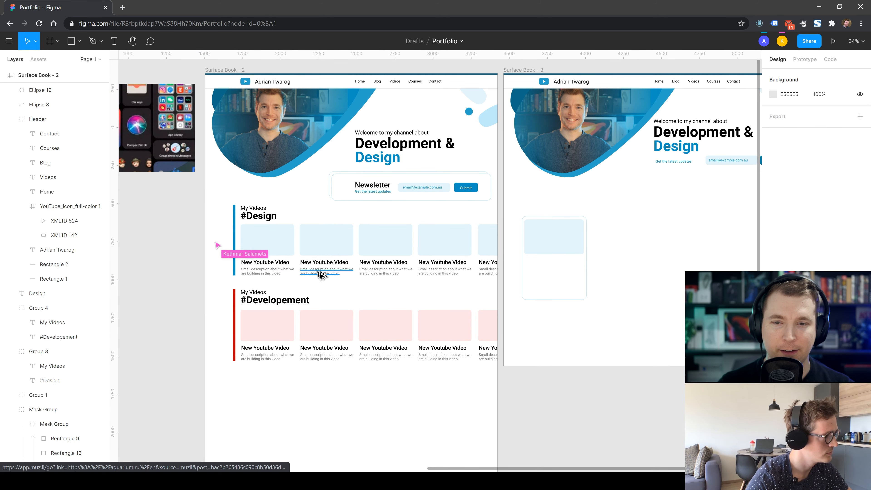
{"action": "scroll", "coordinate": [359, 288], "scroll_direction": "up", "scroll_amount": 1}
{"action": "left_click_drag", "start_coordinate": [202, 256], "coordinate": [497, 247]}
{"action": "left_click", "coordinate": [489, 278]}
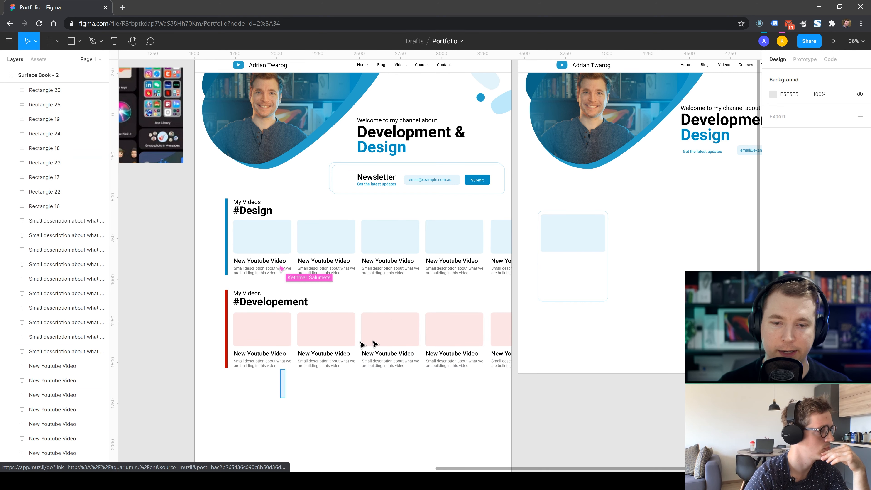
{"action": "mouse_move", "coordinate": [373, 341]}
{"action": "left_mouse_down"}
{"action": "mouse_move", "coordinate": [522, 323]}
{"action": "mouse_move", "coordinate": [359, 337]}
{"action": "mouse_move", "coordinate": [509, 328]}
{"action": "mouse_move", "coordinate": [384, 339]}
{"action": "left_mouse_up"}
{"action": "key", "text": "ctrl+z"}
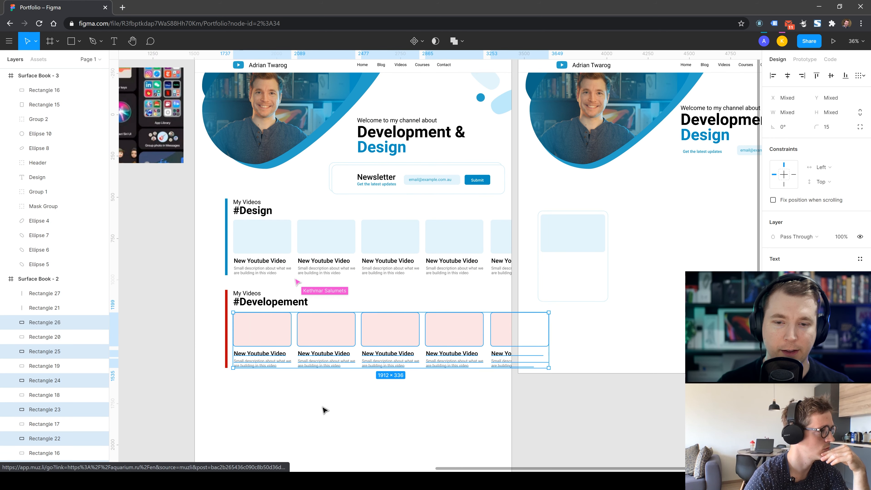
{"action": "left_click", "coordinate": [323, 406]}
{"action": "scroll", "coordinate": [323, 407], "scroll_direction": "up", "scroll_amount": 1}
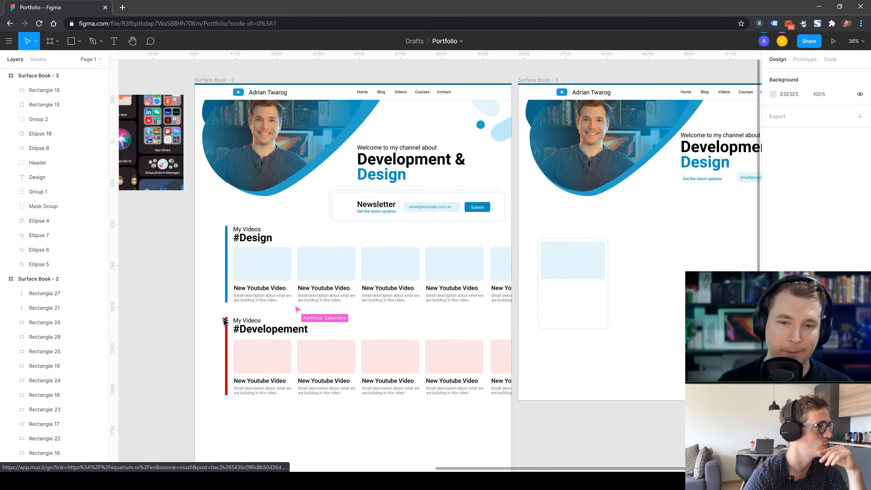
- Copy the whole #Developement section, including its red bar and cards, as a third section directly below it
{"action": "scroll", "coordinate": [227, 330], "scroll_direction": "down", "scroll_amount": 5}
{"action": "scroll", "coordinate": [226, 330], "scroll_direction": "up", "scroll_amount": 1}
{"action": "left_click_drag", "start_coordinate": [215, 297], "coordinate": [503, 197]}
{"action": "left_click_drag", "start_coordinate": [302, 233], "coordinate": [302, 320]}
{"action": "key", "text": "Escape"}
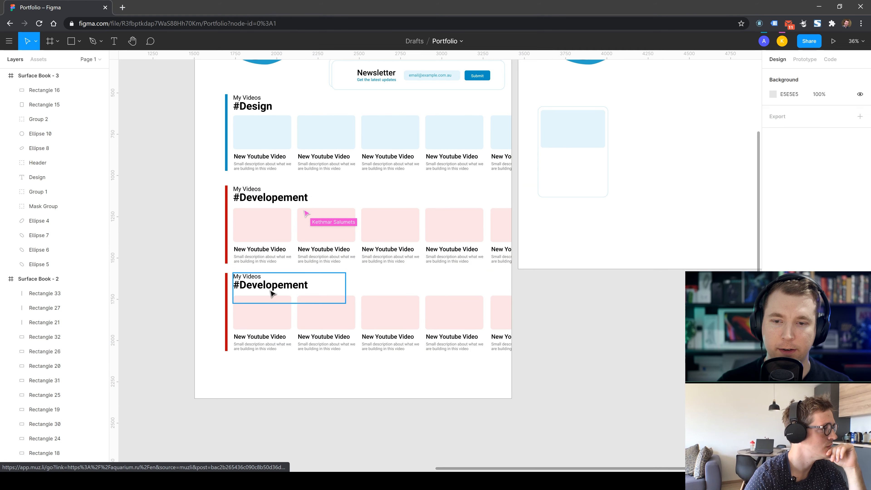
- Try to replace the copied section's My Videos label with other text, and revert the edit
{"action": "left_click", "coordinate": [272, 295]}
{"action": "double_click", "coordinate": [252, 281]}
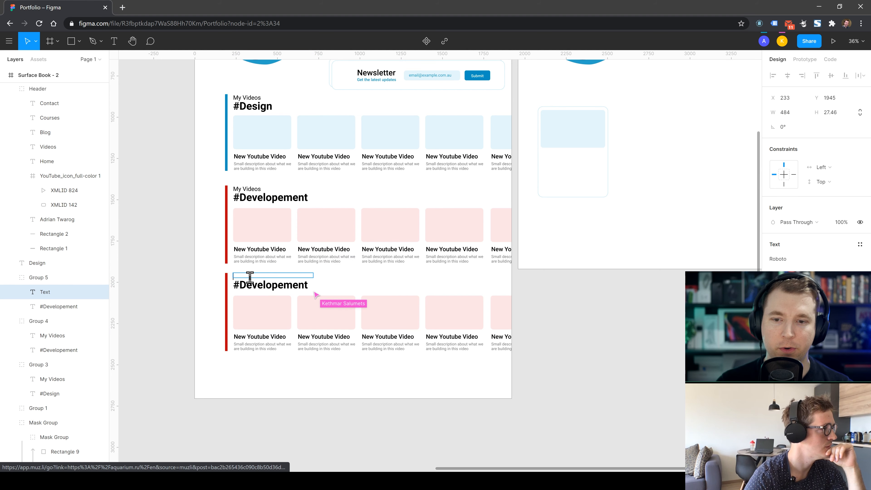
{"action": "left_click", "coordinate": [203, 311]}
{"action": "left_click_drag", "start_coordinate": [245, 304], "coordinate": [382, 363]}
{"action": "key", "text": "ctrl+z"}
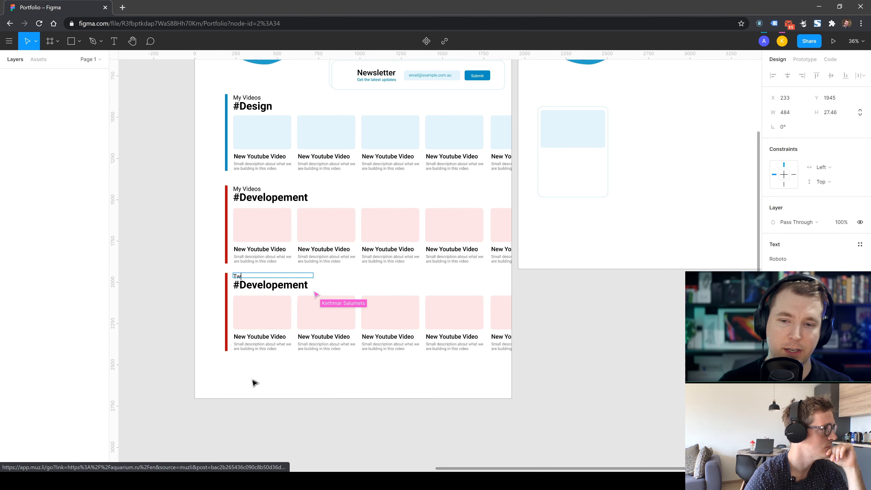
- Delete the entire copied third section beneath the #Developement cards
{"action": "left_click_drag", "start_coordinate": [195, 379], "coordinate": [476, 307]}
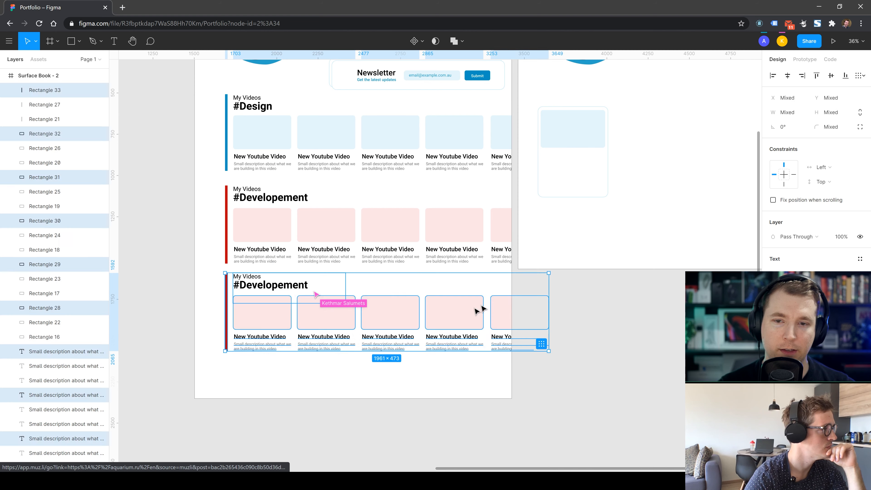
{"action": "key", "text": "Delete"}
{"action": "scroll", "coordinate": [326, 353], "scroll_direction": "up", "scroll_amount": 2}
{"action": "left_click_drag", "start_coordinate": [494, 363], "coordinate": [258, 240]}
{"action": "double_click", "coordinate": [245, 241]}
{"action": "left_click", "coordinate": [215, 265]}
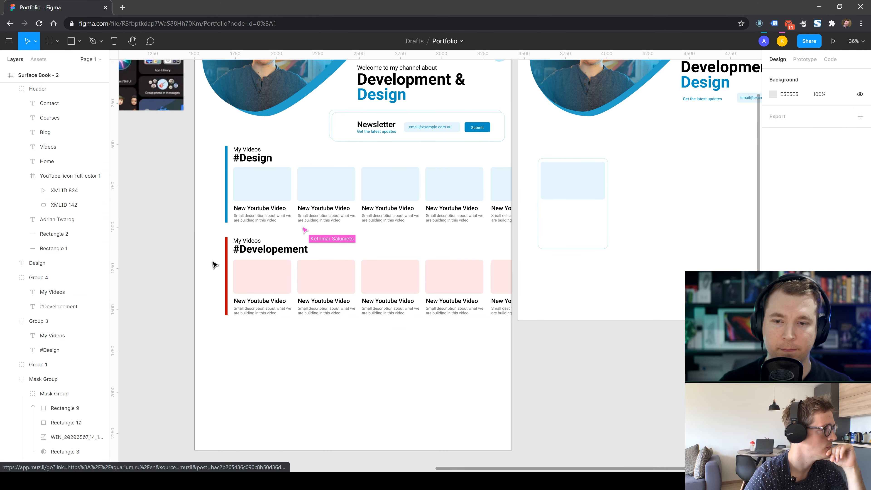
{"action": "left_click_drag", "start_coordinate": [197, 153], "coordinate": [498, 210]}
{"action": "left_click_drag", "start_coordinate": [298, 194], "coordinate": [397, 192]}
{"action": "key", "text": "ctrl+z"}
{"action": "left_click_drag", "start_coordinate": [191, 207], "coordinate": [525, 229]}
{"action": "left_click", "coordinate": [179, 179]}
- Move the whole #Design section, with its blue bar, heading and cards, horizontally to the right half of the page
{"action": "left_click_drag", "start_coordinate": [204, 150], "coordinate": [525, 225]}
{"action": "left_click_drag", "start_coordinate": [295, 199], "coordinate": [407, 200]}
{"action": "left_click", "coordinate": [314, 350]}
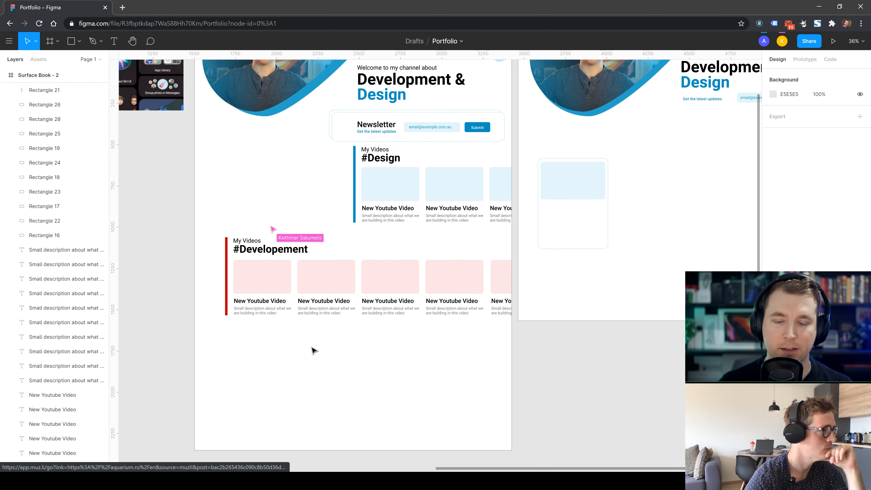
- Move the red bar up beside the blue bar, just to its left at the same height
{"action": "left_click_drag", "start_coordinate": [229, 264], "coordinate": [348, 174]}
{"action": "left_click_drag", "start_coordinate": [347, 226], "coordinate": [347, 223]}
{"action": "key", "text": "ctrl+z"}
{"action": "left_click", "coordinate": [351, 243]}
{"action": "left_click", "coordinate": [255, 247]}
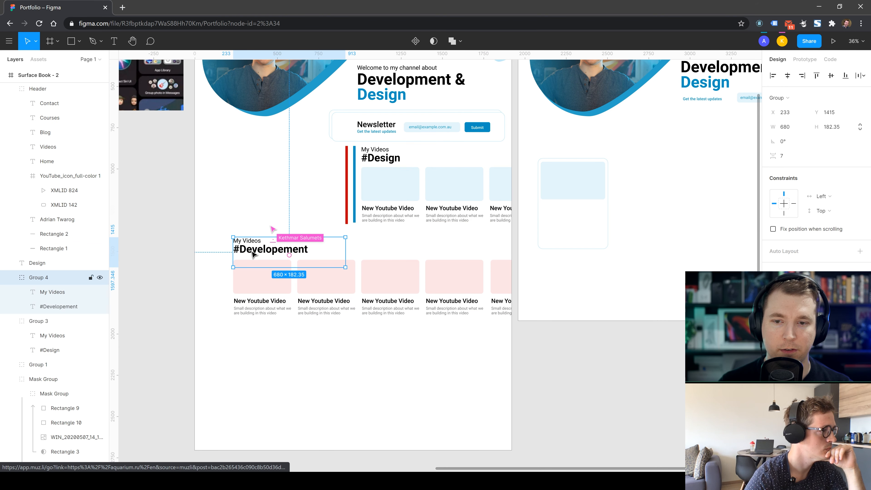
{"action": "key", "text": "Return"}
{"action": "key", "text": "shift+Return"}
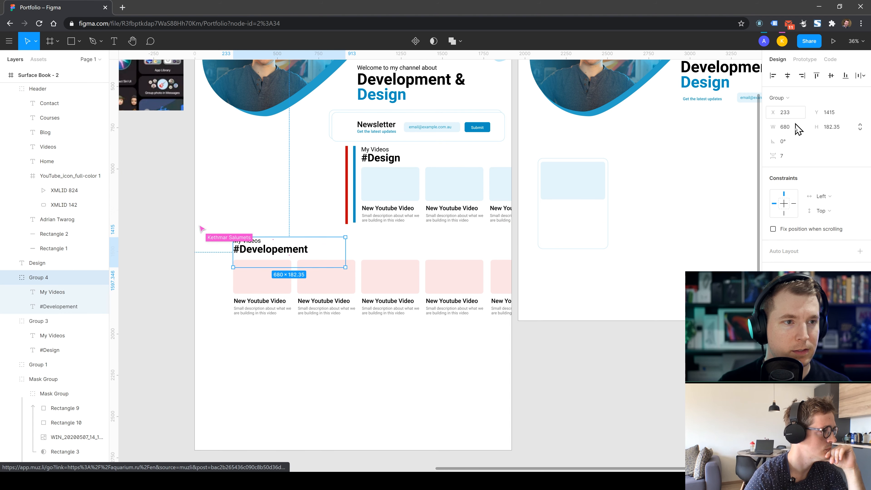
{"action": "left_click", "coordinate": [114, 41]}
{"action": "double_click", "coordinate": [285, 253]}
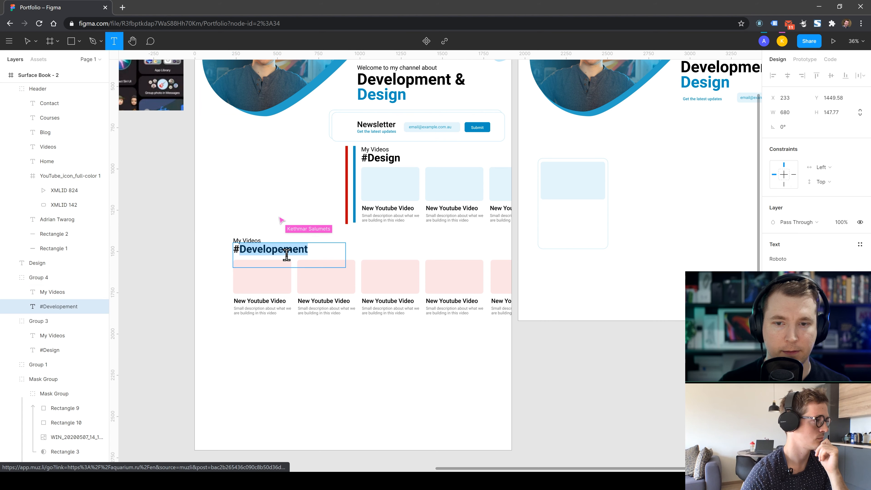
{"action": "key", "text": "Escape"}
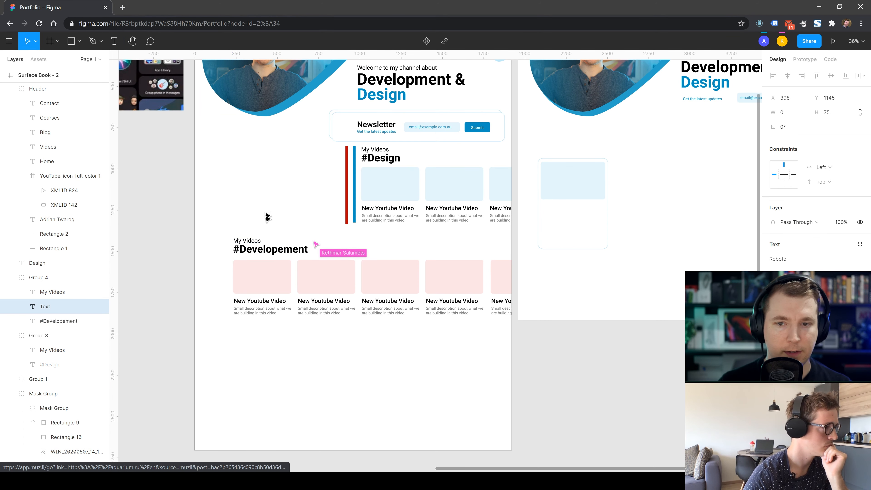
{"action": "key", "text": "Escape"}
- Move the My Videos and #Developement heading group up to the left of the red bar
{"action": "left_click_drag", "start_coordinate": [275, 251], "coordinate": [310, 163]}
{"action": "double_click", "coordinate": [310, 164]}
{"action": "double_click", "coordinate": [286, 157]}
{"action": "key", "text": "Escape"}
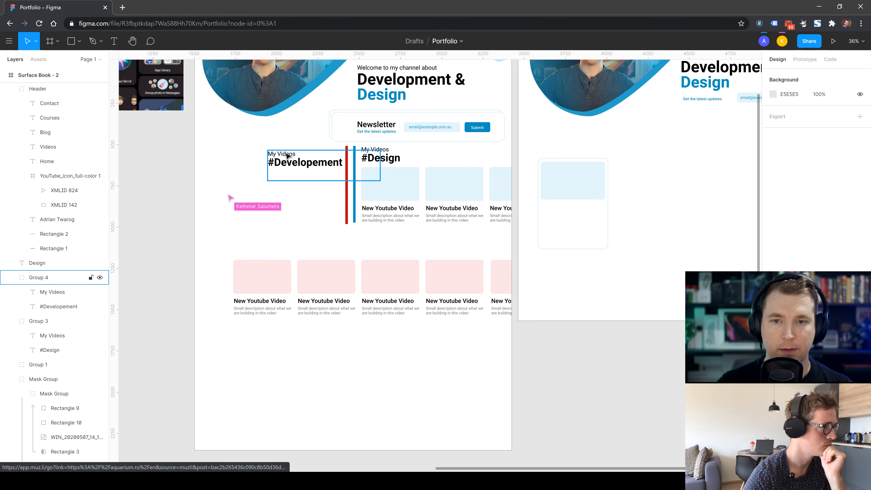
- Shift the My Videos label right to end flush with #Developement, and raise both labels level with the #Design heading
{"action": "key", "text": "Escape"}
{"action": "left_click", "coordinate": [281, 153]}
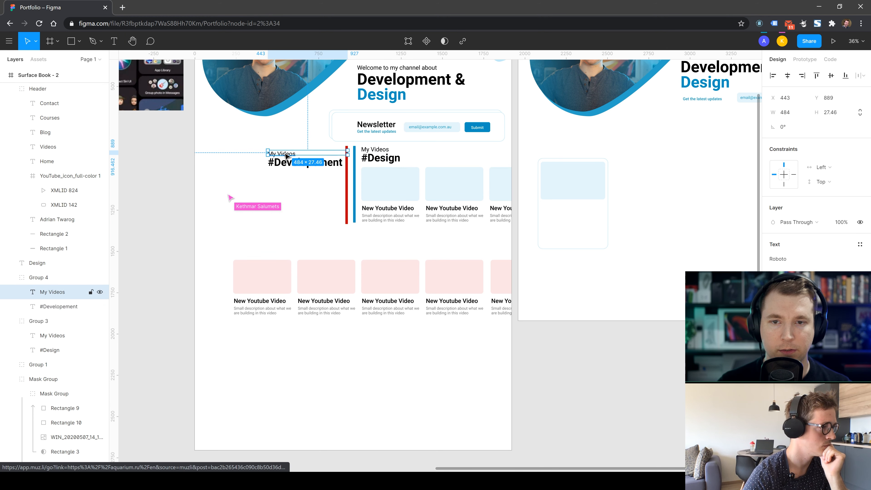
{"action": "left_click_drag", "start_coordinate": [287, 156], "coordinate": [338, 156]}
{"action": "left_click", "coordinate": [326, 162], "text": "shift"}
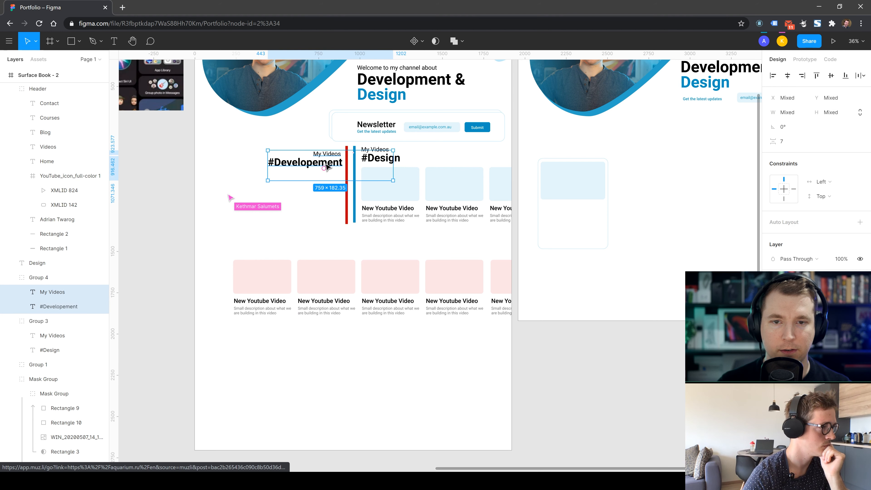
- Move the red video cards with their titles and descriptions up beneath #Developement, extending leftward from the red bar
{"action": "left_click", "coordinate": [300, 274]}
{"action": "left_click_drag", "start_coordinate": [190, 267], "coordinate": [514, 360]}
{"action": "left_click_drag", "start_coordinate": [503, 288], "coordinate": [291, 197]}
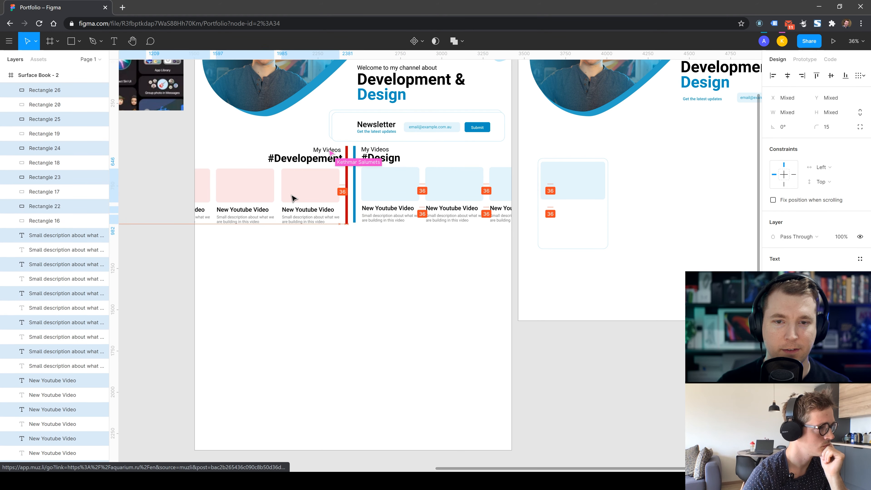
{"action": "left_click", "coordinate": [288, 279]}
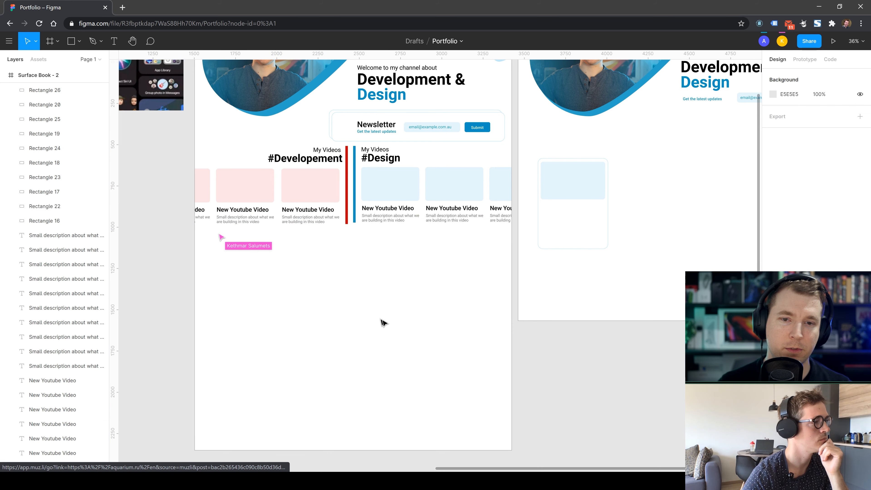
- Bring the blue and red bars together into one two-colour divider centred between the two video sections
{"action": "left_click", "coordinate": [355, 195]}
{"action": "left_click_drag", "start_coordinate": [356, 205], "coordinate": [348, 209]}
{"action": "left_click", "coordinate": [373, 269]}
{"action": "left_click", "coordinate": [382, 284]}
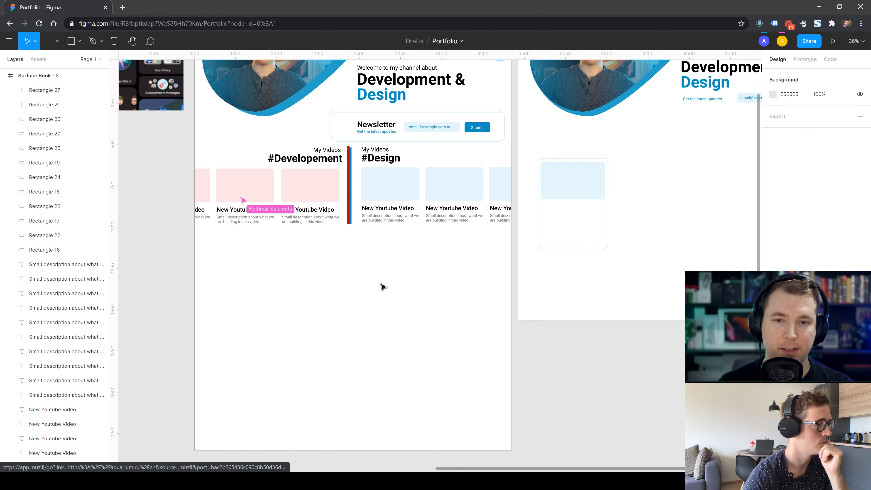
- Nudge the blue bar upward to line up its top edge with the red bar's
{"action": "left_click", "coordinate": [353, 194]}
{"action": "key", "text": "Up"}
{"action": "key", "text": "Up"}
{"action": "left_click", "coordinate": [375, 274]}
{"action": "left_click", "coordinate": [351, 206]}
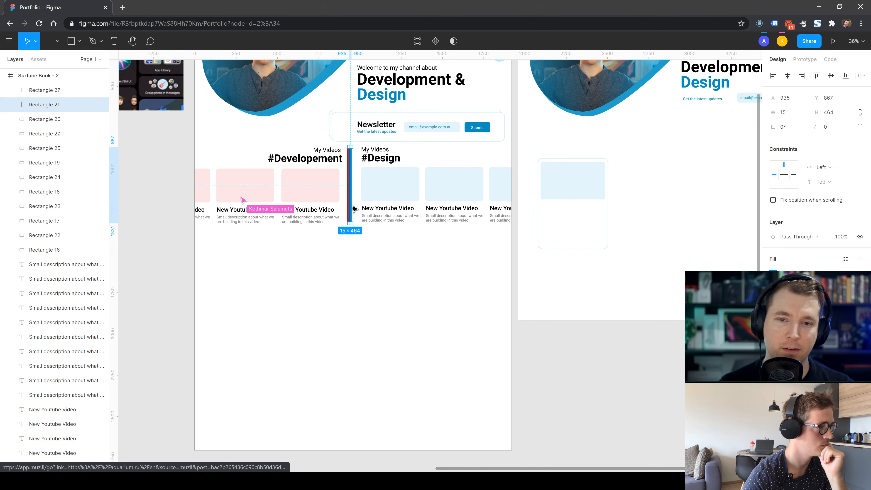
{"action": "key", "text": "Up"}
{"action": "key", "text": "Up"}
{"action": "left_click", "coordinate": [375, 275]}
{"action": "left_click", "coordinate": [350, 222]}
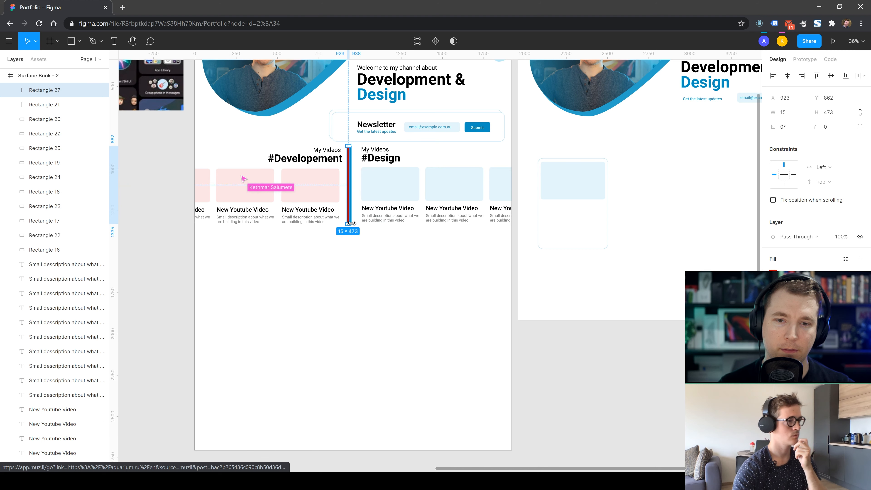
{"action": "double_click", "coordinate": [350, 224]}
{"action": "double_click", "coordinate": [357, 256]}
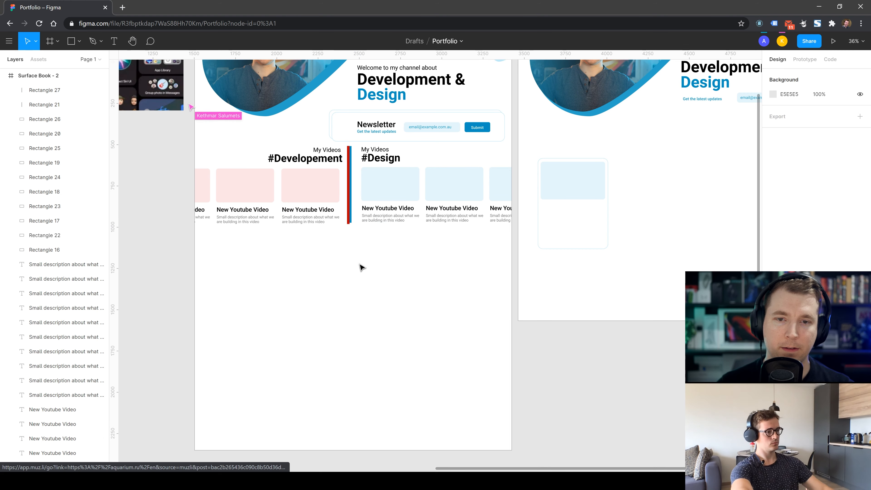
{"action": "left_click", "coordinate": [360, 267]}
{"action": "scroll", "coordinate": [367, 276], "scroll_direction": "up", "scroll_amount": 3}
{"action": "scroll", "coordinate": [313, 374], "scroll_direction": "up", "scroll_amount": 3}
{"action": "scroll", "coordinate": [313, 373], "scroll_direction": "down", "scroll_amount": 3}
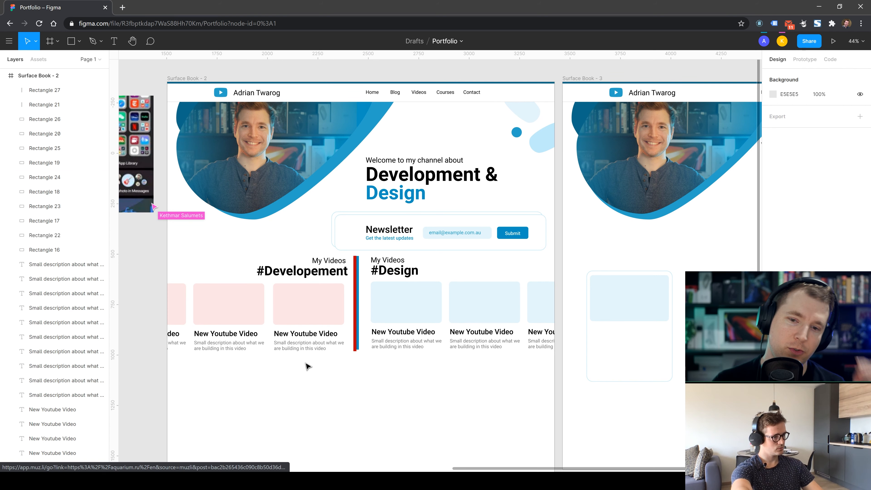
{"action": "left_click_drag", "start_coordinate": [156, 367], "coordinate": [448, 285]}
{"action": "left_click", "coordinate": [413, 389]}
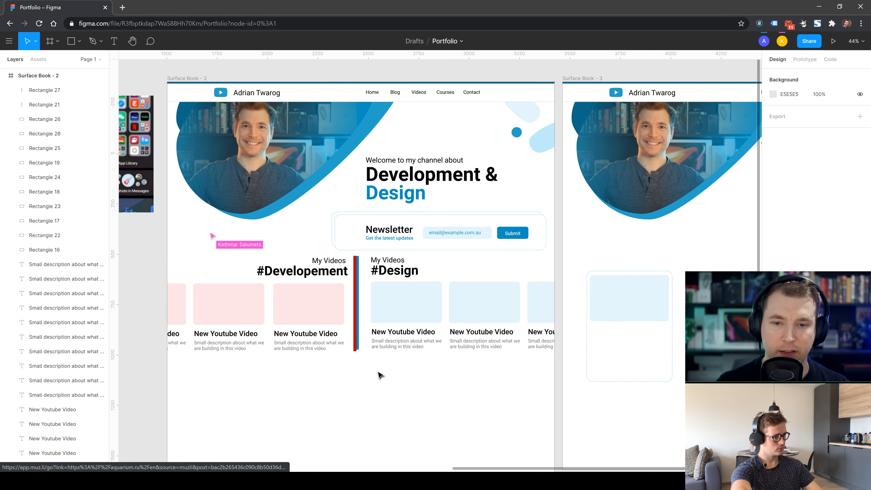
- Add a space after the hash in the #Design heading to make it "# Design"
{"action": "double_click", "coordinate": [373, 274]}
{"action": "double_click", "coordinate": [380, 272]}
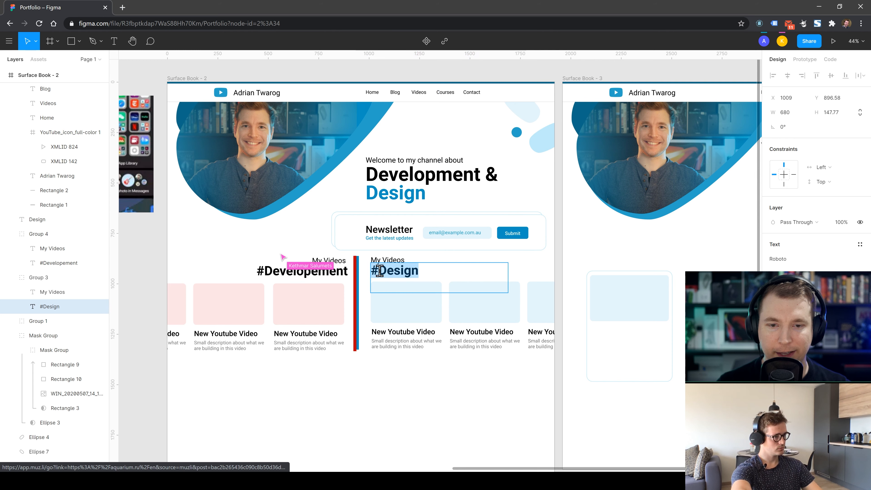
{"action": "key", "text": "ctrl+z"}
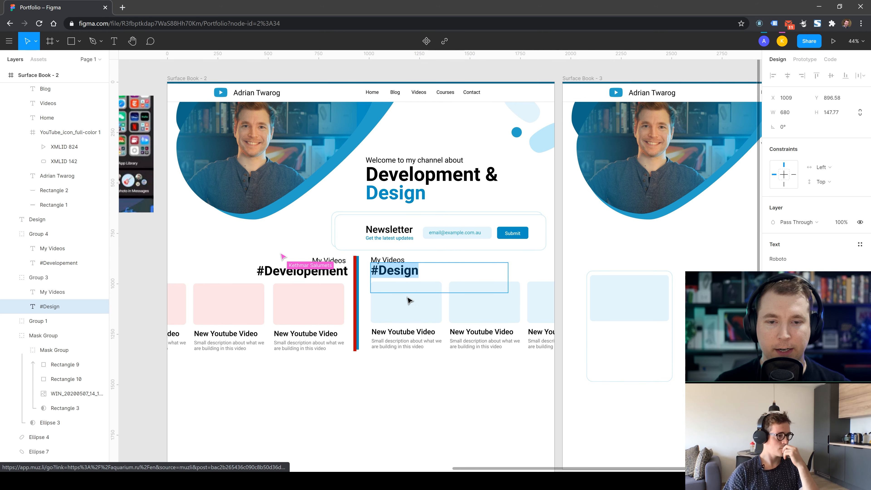
{"action": "left_click", "coordinate": [393, 363]}
- Rewrite the #Developement heading as "Developement #" and shift it slightly left, clear of the red bar
{"action": "left_click", "coordinate": [264, 274]}
{"action": "double_click", "coordinate": [264, 275]}
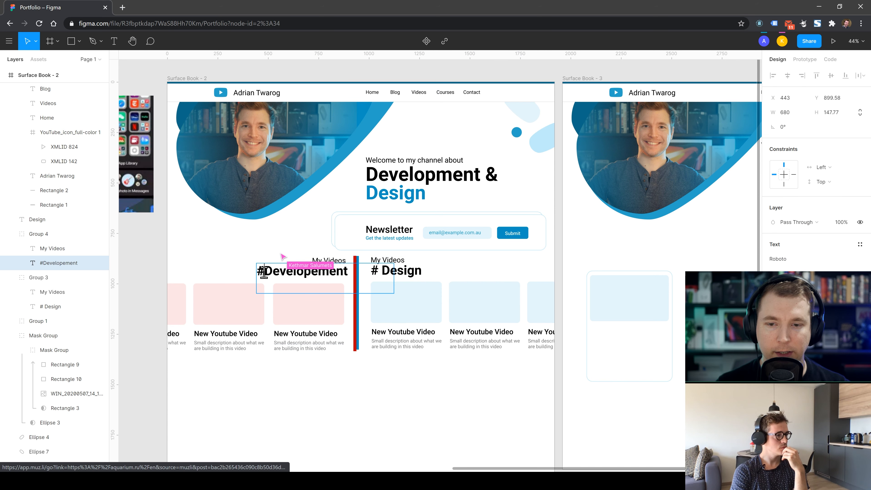
{"action": "key", "text": "ctrl+z"}
{"action": "left_click", "coordinate": [353, 274]}
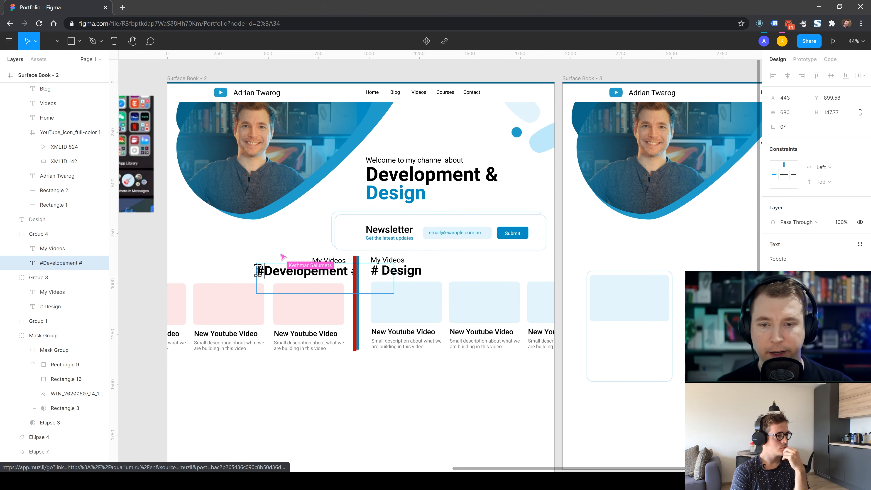
{"action": "key", "text": "Escape"}
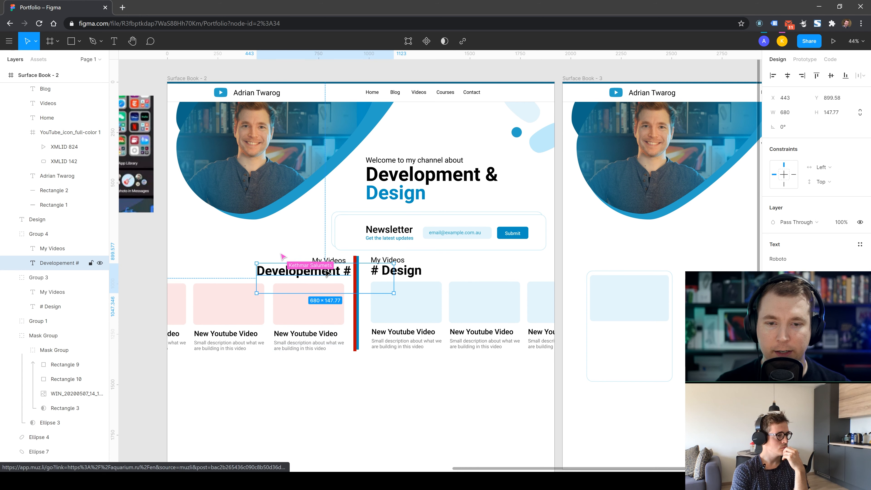
{"action": "double_click", "coordinate": [323, 277]}
{"action": "key", "text": "Escape"}
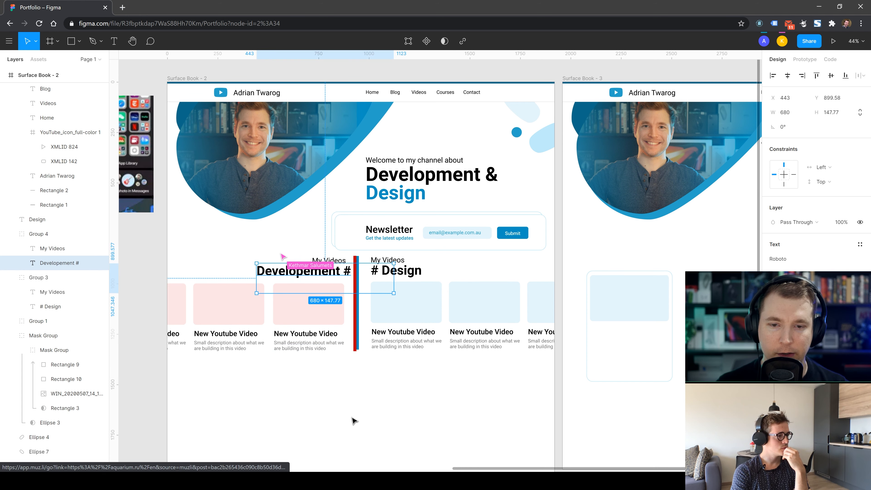
{"action": "left_click_drag", "start_coordinate": [339, 273], "coordinate": [332, 273]}
- Delete the My Videos labels above both the "Developement #" and "# Design" headings
{"action": "left_click", "coordinate": [339, 260]}
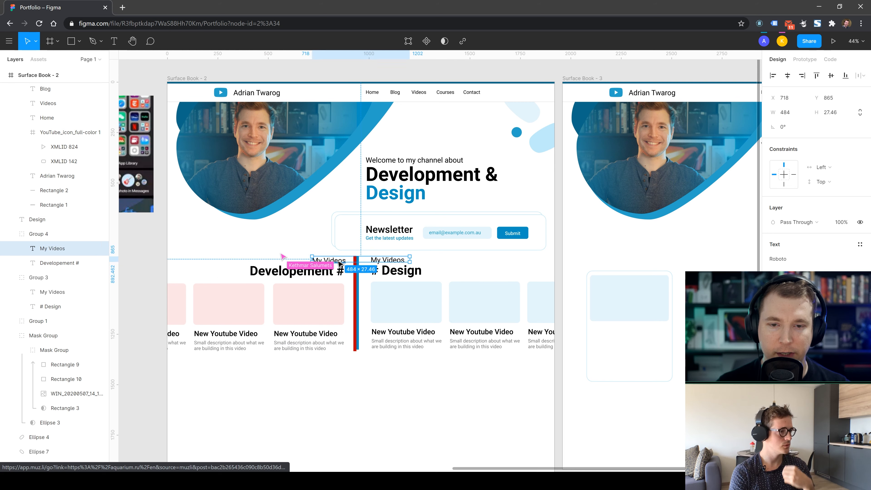
{"action": "double_click", "coordinate": [341, 262]}
{"action": "key", "text": "BackSpace"}
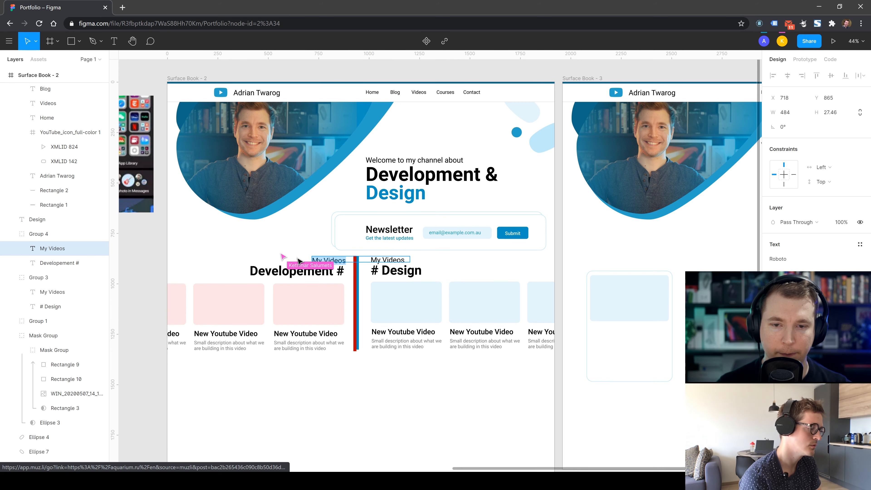
{"action": "left_click", "coordinate": [365, 384]}
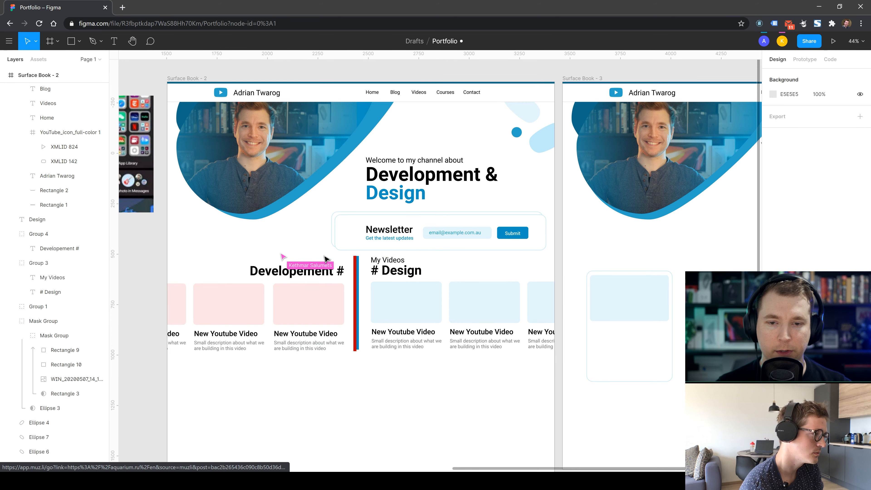
{"action": "double_click", "coordinate": [395, 261]}
{"action": "key", "text": "Delete"}
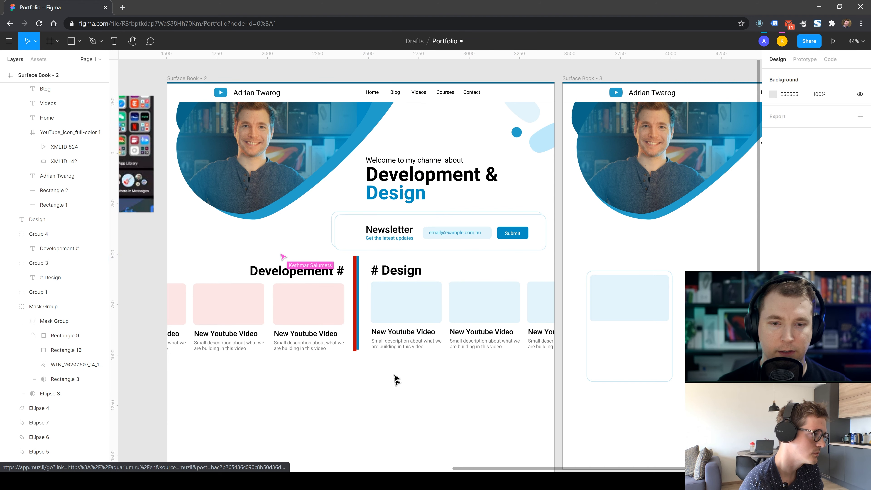
- Shorten the red bar to a height of 86 and place it just before the Developement # heading
{"action": "left_click", "coordinate": [355, 347]}
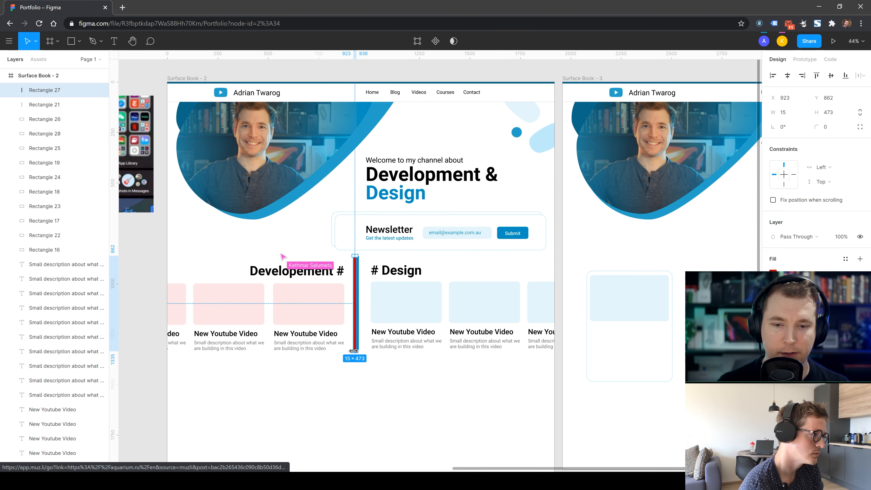
{"action": "scroll", "coordinate": [353, 364], "scroll_direction": "up", "scroll_amount": 5}
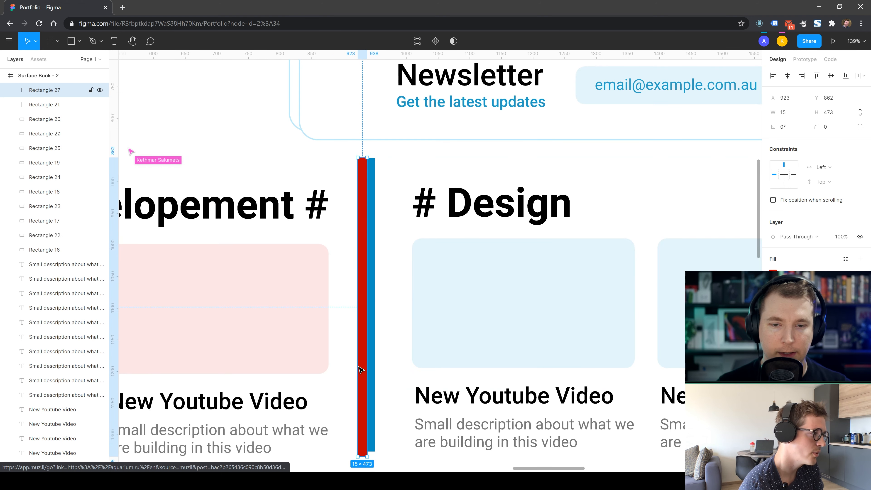
{"action": "left_click_drag", "start_coordinate": [360, 459], "coordinate": [363, 212]}
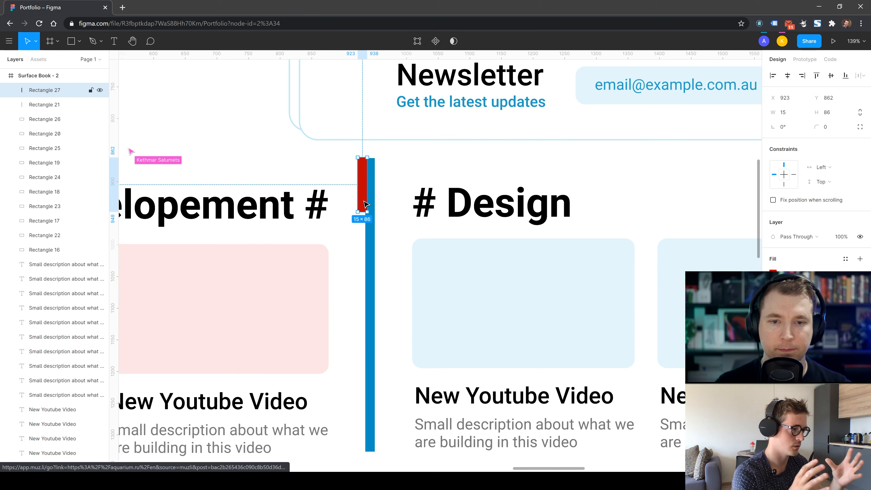
{"action": "scroll", "coordinate": [377, 240], "scroll_direction": "down", "scroll_amount": 3}
{"action": "scroll", "coordinate": [376, 240], "scroll_direction": "down", "scroll_amount": 1}
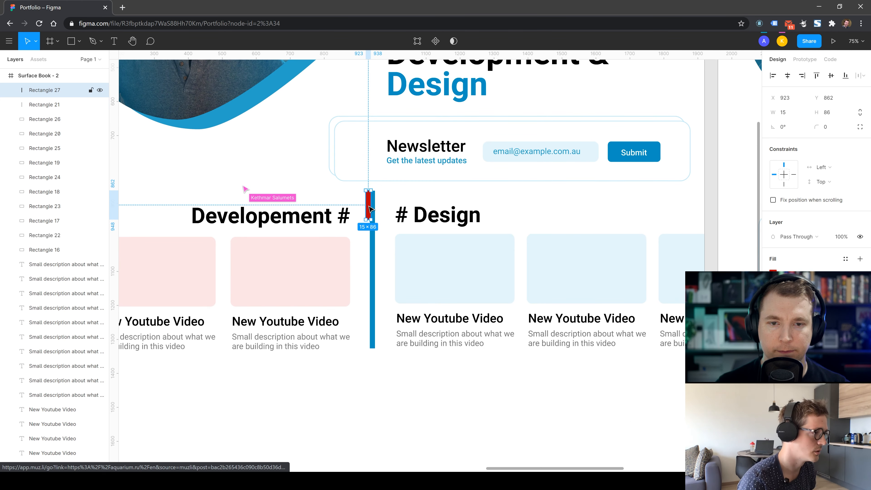
{"action": "left_click_drag", "start_coordinate": [367, 207], "coordinate": [182, 218]}
- Shorten the blue bar to a height of 93 and place it just after the # Design heading
{"action": "left_click", "coordinate": [372, 275]}
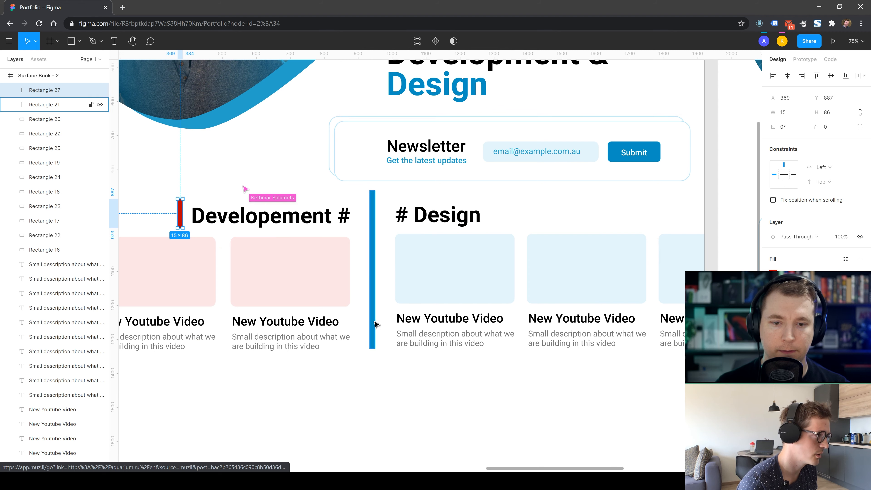
{"action": "left_click_drag", "start_coordinate": [372, 347], "coordinate": [500, 215]}
{"action": "scroll", "coordinate": [459, 305], "scroll_direction": "down", "scroll_amount": 4}
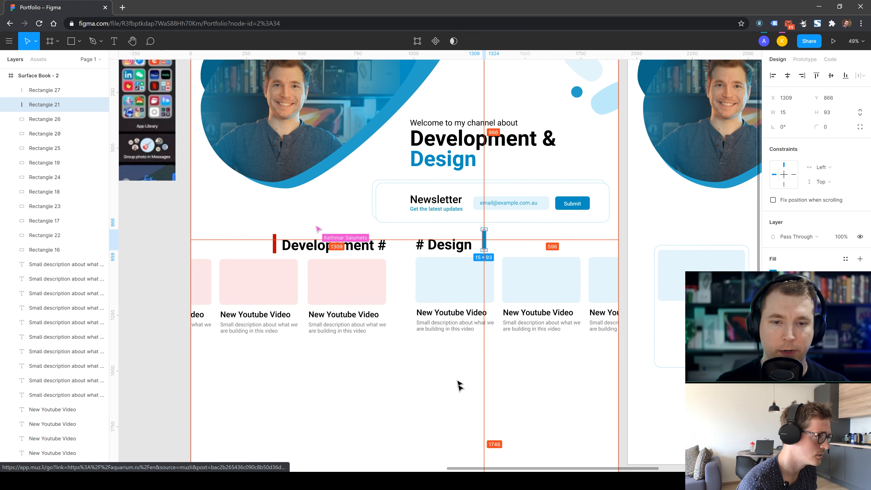
- Move the short blue bar in front of # Design and the short red bar behind Developement #, leaving a gap between them
{"action": "left_click", "coordinate": [394, 396]}
{"action": "left_click_drag", "start_coordinate": [484, 240], "coordinate": [410, 248]}
{"action": "left_click_drag", "start_coordinate": [274, 244], "coordinate": [394, 245]}
{"action": "key", "text": "Escape"}
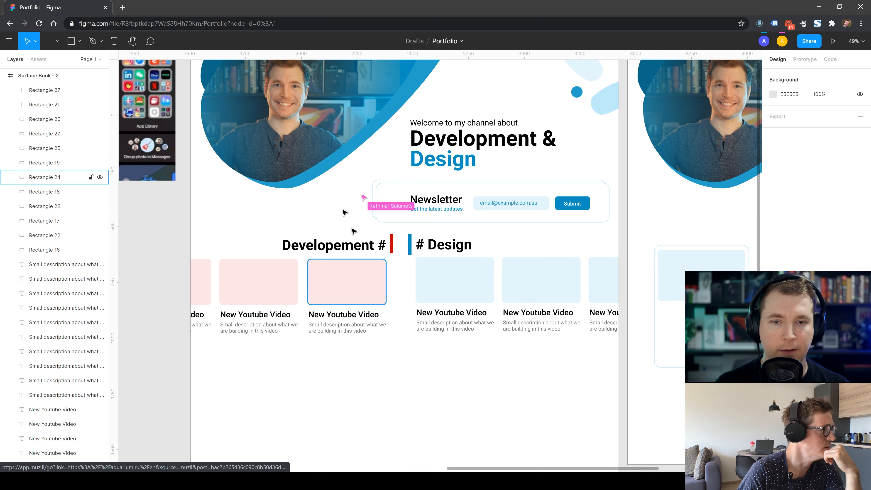
- Draw a thin vertical divider about 2 × 598 in the gap between the red and blue bars
{"action": "left_click", "coordinate": [71, 42]}
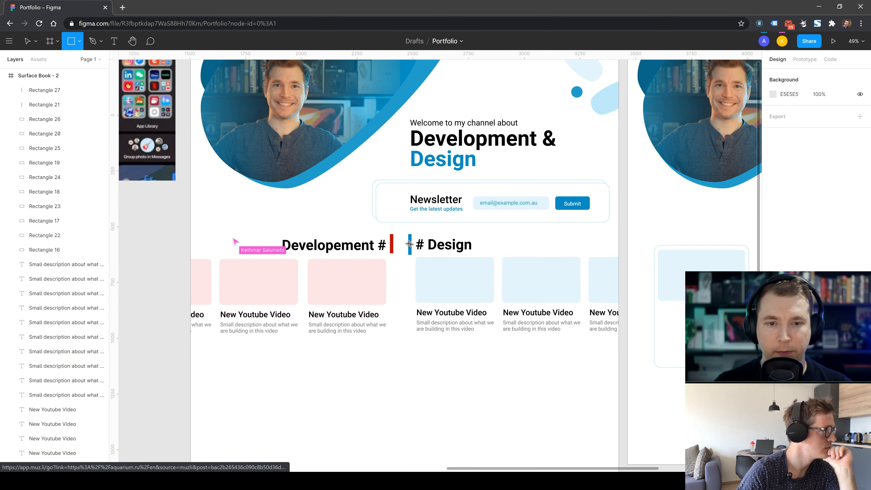
{"action": "mouse_move", "coordinate": [399, 230]}
{"action": "left_mouse_down"}
{"action": "mouse_move", "coordinate": [399, 384]}
{"action": "mouse_move", "coordinate": [400, 364]}
{"action": "left_mouse_up"}
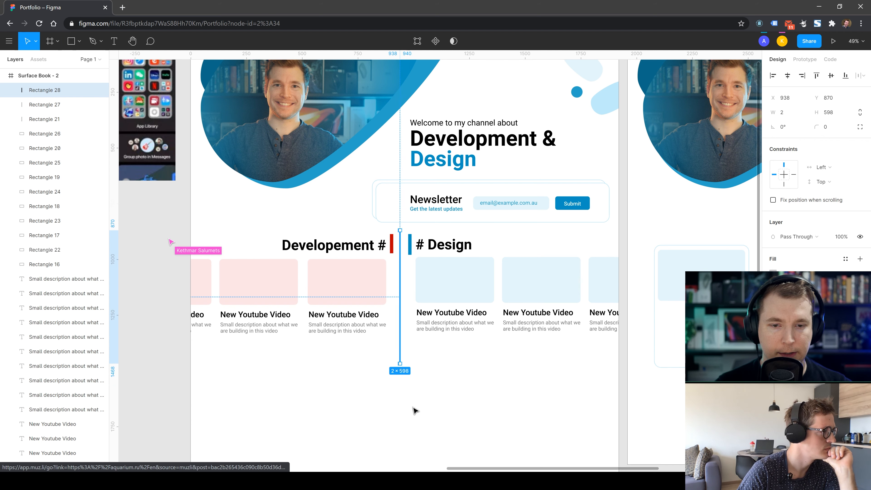
{"action": "key", "text": "Escape"}
{"action": "left_click", "coordinate": [400, 353]}
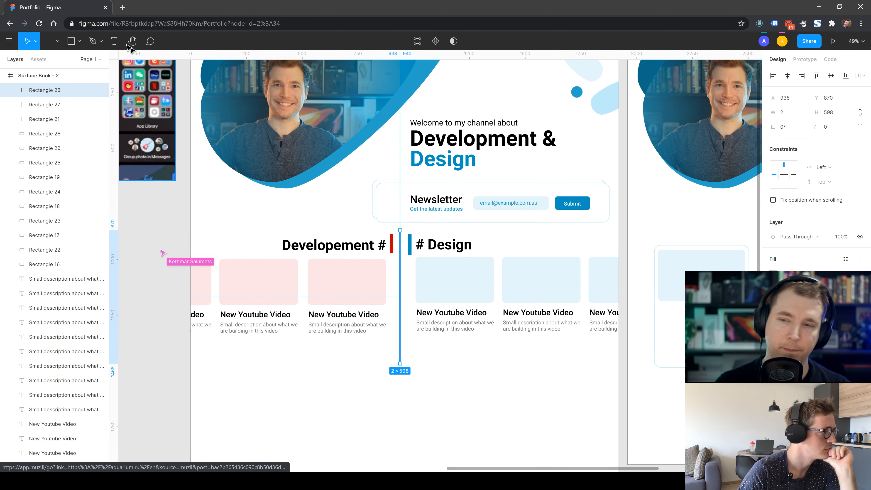
- Draw a thin horizontal line across the full width of the frame just below the video descriptions
{"action": "left_click", "coordinate": [72, 42]}
{"action": "left_click_drag", "start_coordinate": [190, 349], "coordinate": [618, 349]}
{"action": "left_click", "coordinate": [453, 356]}
{"action": "left_click", "coordinate": [451, 350]}
{"action": "left_click", "coordinate": [459, 379]}
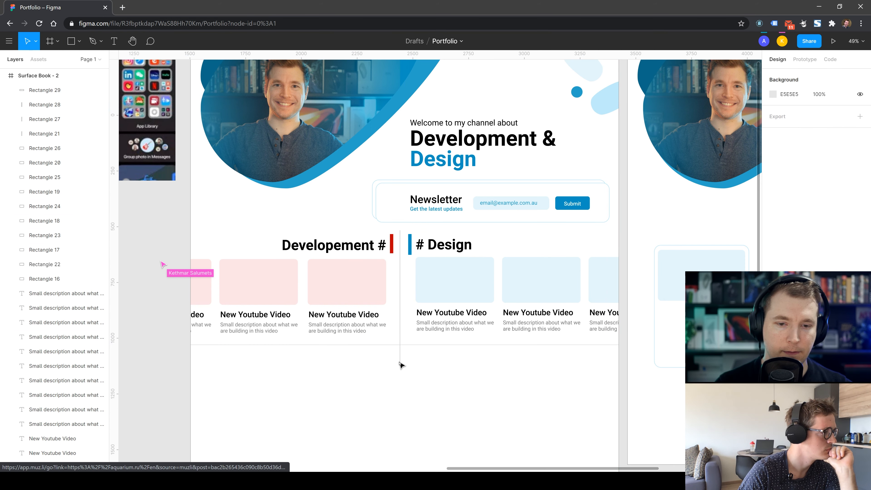
- Shorten the vertical divider to a height of 513 so it ends at the horizontal line, and shift it slightly right
{"action": "left_click", "coordinate": [400, 363]}
{"action": "left_click_drag", "start_coordinate": [401, 365], "coordinate": [400, 344]}
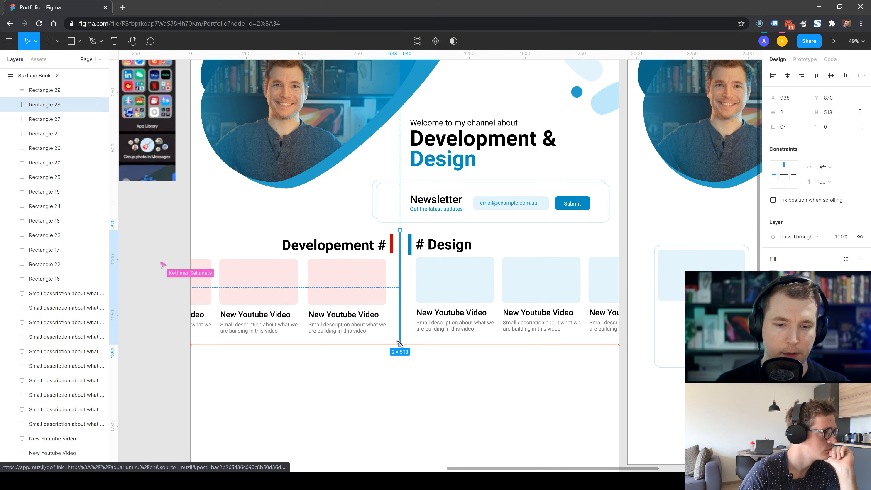
{"action": "left_click", "coordinate": [423, 397]}
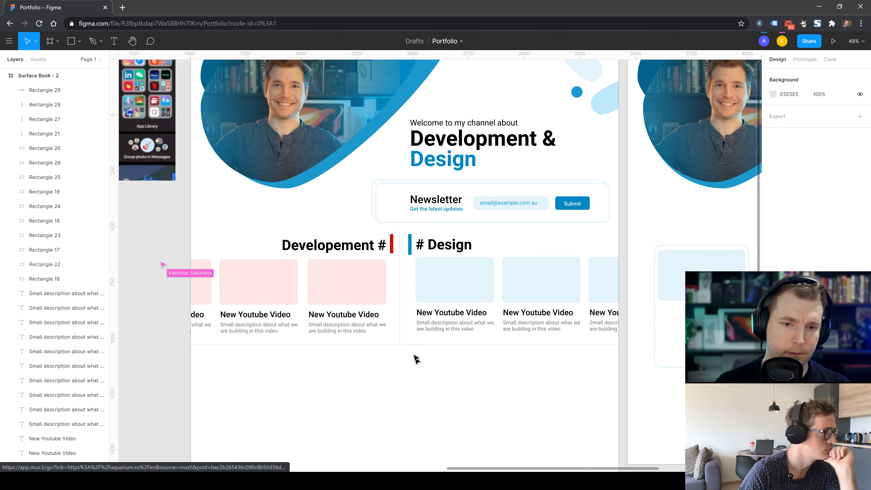
{"action": "left_click", "coordinate": [403, 328]}
{"action": "left_click", "coordinate": [447, 396]}
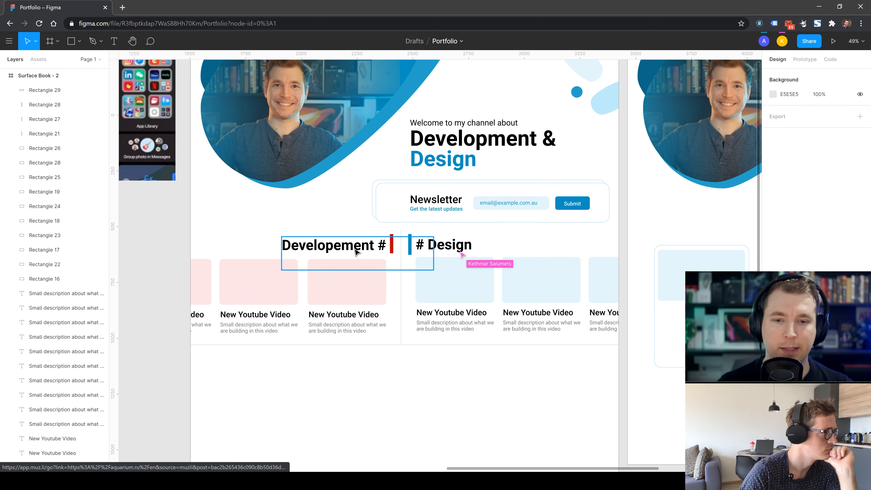
- Move the Developement # heading toward the frame's left edge and the # Design heading toward its right edge
{"action": "left_click_drag", "start_coordinate": [374, 251], "coordinate": [298, 252]}
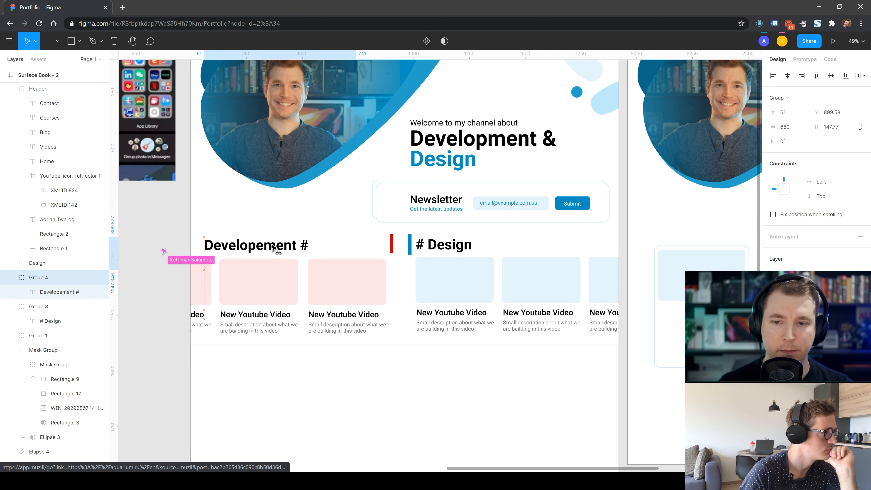
{"action": "left_click_drag", "start_coordinate": [435, 250], "coordinate": [564, 249]}
{"action": "double_click", "coordinate": [565, 249]}
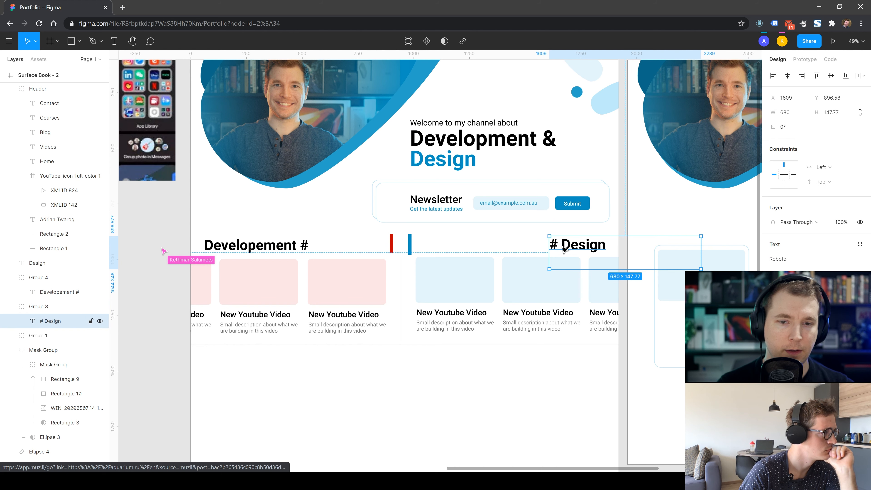
- Rewrite the Developement # heading as "# Developement" and move it to X 31, Y 887
{"action": "double_click", "coordinate": [304, 246]}
{"action": "double_click", "coordinate": [303, 246]}
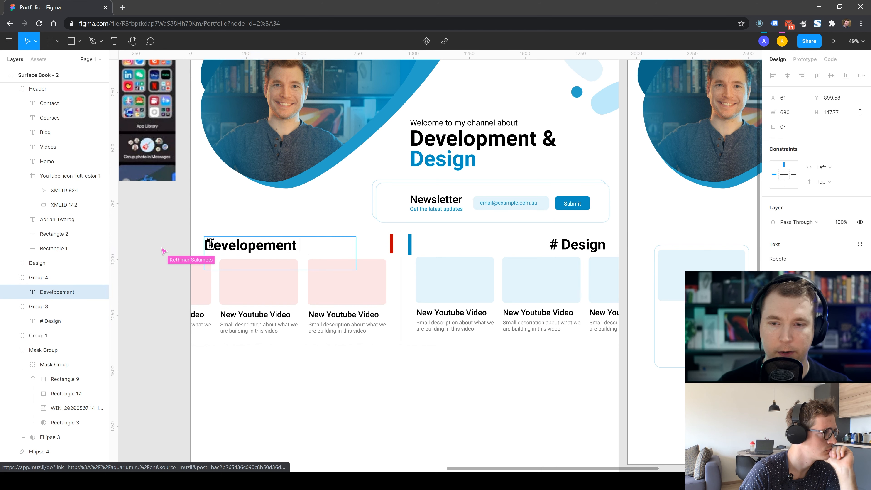
{"action": "key", "text": "Escape"}
{"action": "left_click", "coordinate": [342, 438]}
{"action": "left_click_drag", "start_coordinate": [263, 247], "coordinate": [256, 244]}
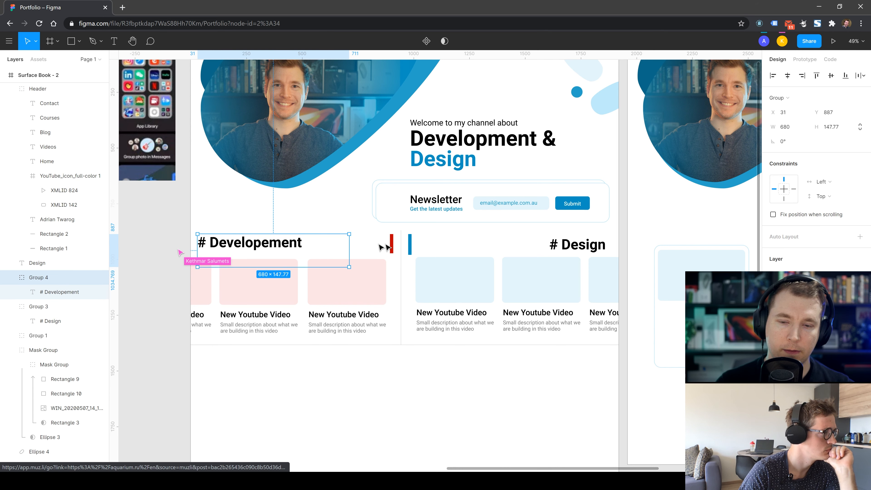
- Place the red bar at the frame's left edge, sized 20 × 496, and the blue bar at the right edge, stretched down to the horizontal line
{"action": "left_click_drag", "start_coordinate": [394, 244], "coordinate": [195, 235]}
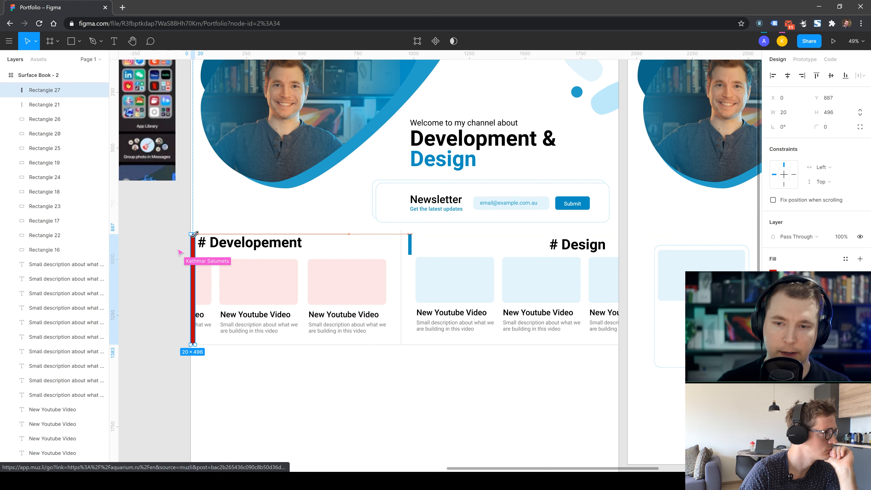
{"action": "left_click", "coordinate": [254, 386]}
{"action": "left_click_drag", "start_coordinate": [410, 244], "coordinate": [618, 345]}
{"action": "double_click", "coordinate": [618, 330]}
{"action": "key", "text": "Escape"}
{"action": "left_click", "coordinate": [618, 383]}
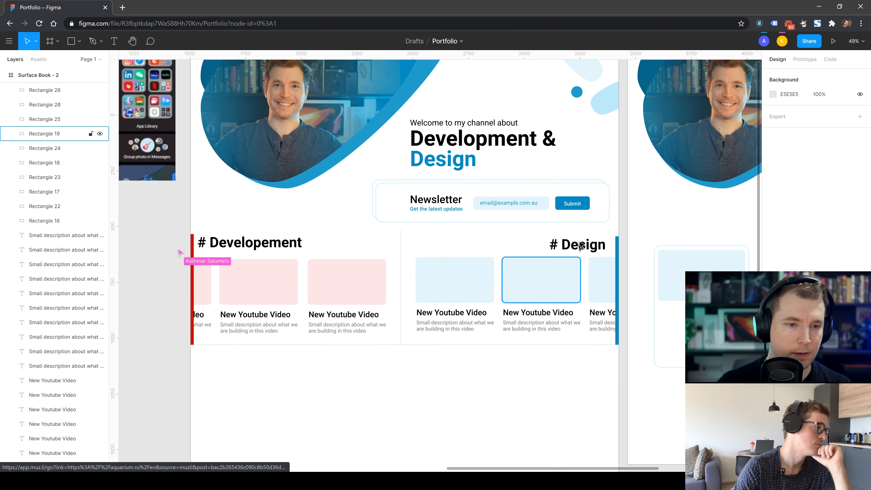
- Move the # Design heading back over its first video card and the # Developement heading to X 426 beside the divider
{"action": "left_click_drag", "start_coordinate": [564, 250], "coordinate": [449, 251]}
{"action": "left_click", "coordinate": [519, 371]}
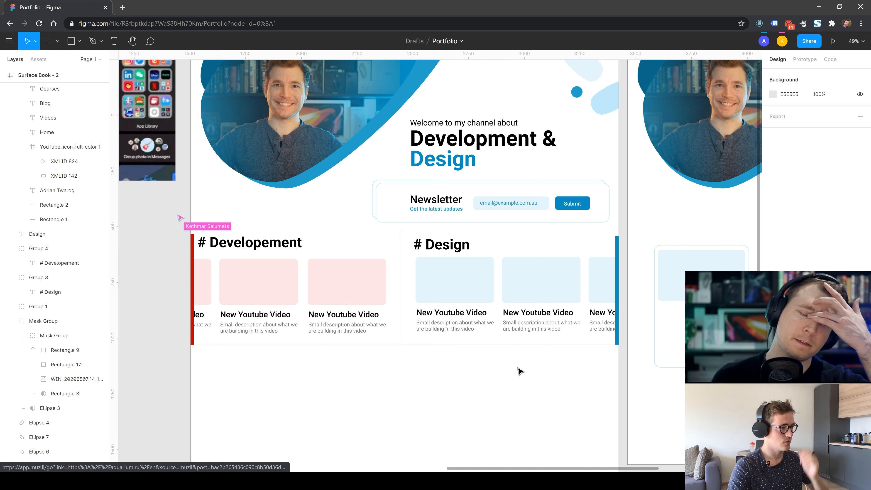
{"action": "left_click", "coordinate": [261, 245]}
{"action": "left_click_drag", "start_coordinate": [260, 244], "coordinate": [349, 244]}
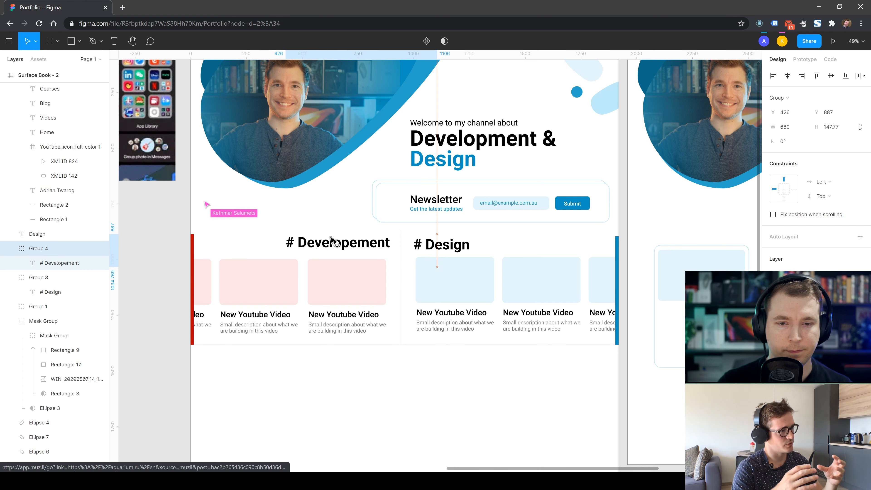
{"action": "double_click", "coordinate": [300, 244]}
{"action": "left_click", "coordinate": [383, 381]}
- Move the tall red and blue bars back side by side to the centre divider between the two sections
{"action": "left_click_drag", "start_coordinate": [194, 254], "coordinate": [402, 263]}
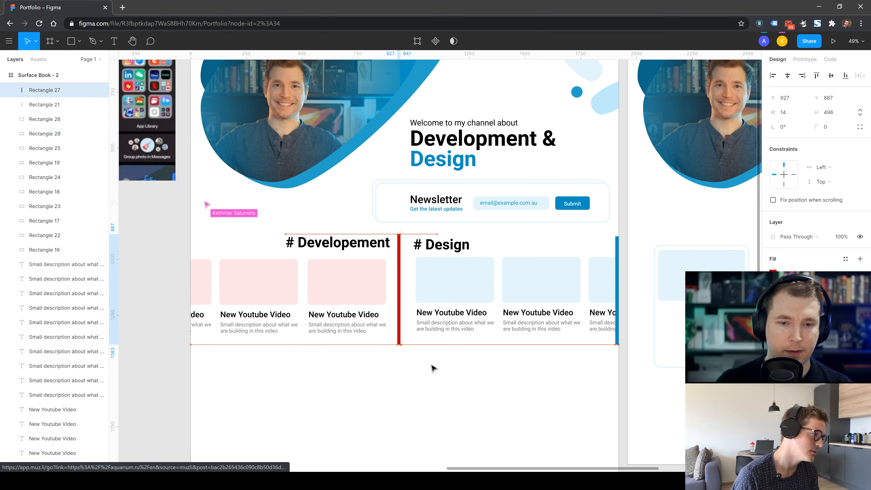
{"action": "left_click", "coordinate": [623, 298]}
{"action": "left_click_drag", "start_coordinate": [620, 304], "coordinate": [406, 302]}
- Lower the tops of the red bar and the thin divider to line up with the blue bar's top edge
{"action": "scroll", "coordinate": [406, 302], "scroll_direction": "up", "scroll_amount": 5}
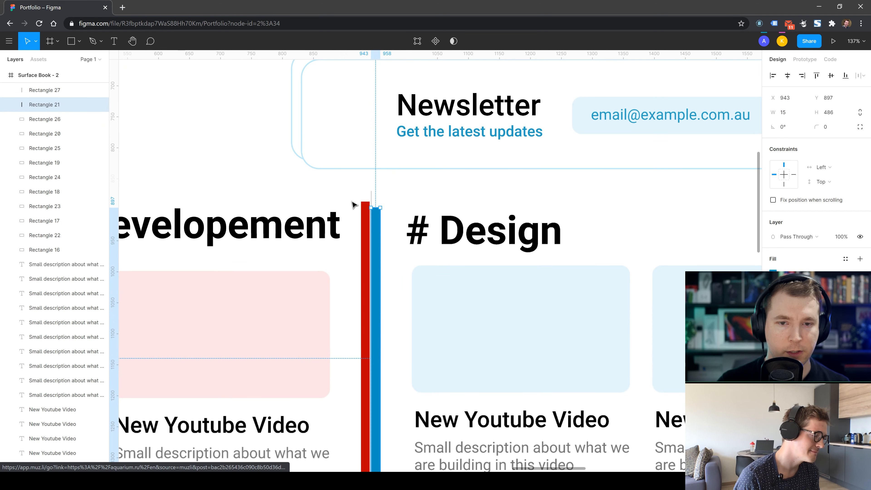
{"action": "left_click", "coordinate": [366, 205]}
{"action": "left_click_drag", "start_coordinate": [360, 203], "coordinate": [360, 208]}
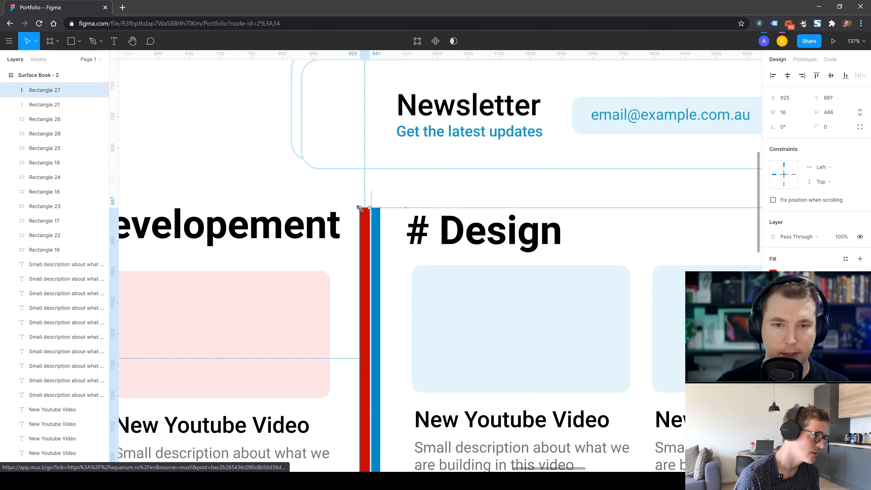
{"action": "left_click", "coordinate": [367, 202]}
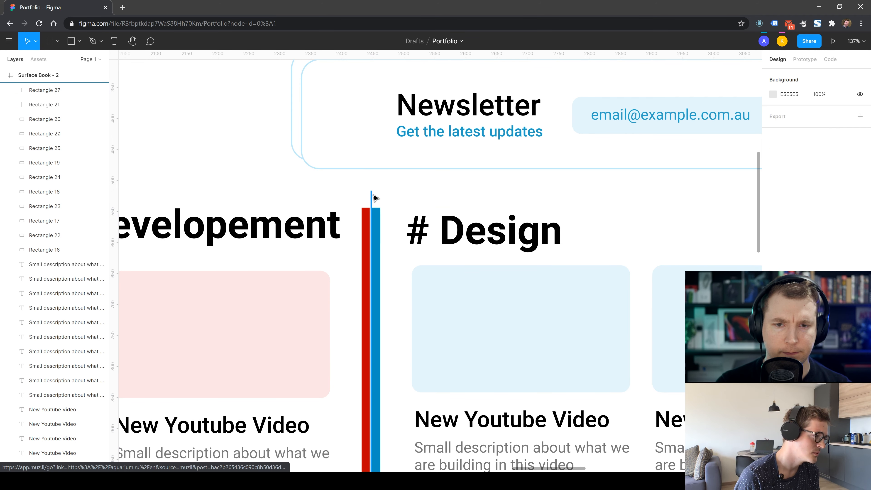
{"action": "left_click", "coordinate": [373, 195]}
{"action": "left_click_drag", "start_coordinate": [372, 191], "coordinate": [371, 207]}
{"action": "left_click", "coordinate": [384, 196]}
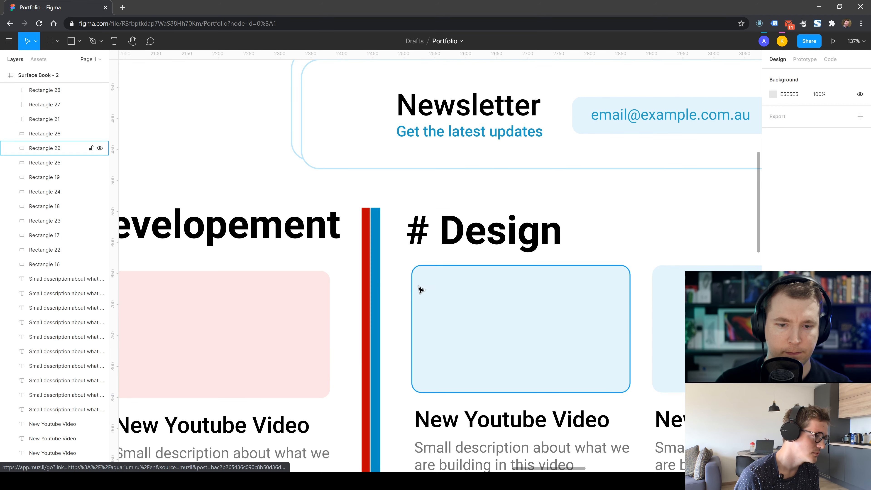
- Delete the red bar, the blue bar and the thin vertical divider between the two sections
{"action": "scroll", "coordinate": [419, 281], "scroll_direction": "down", "scroll_amount": 5}
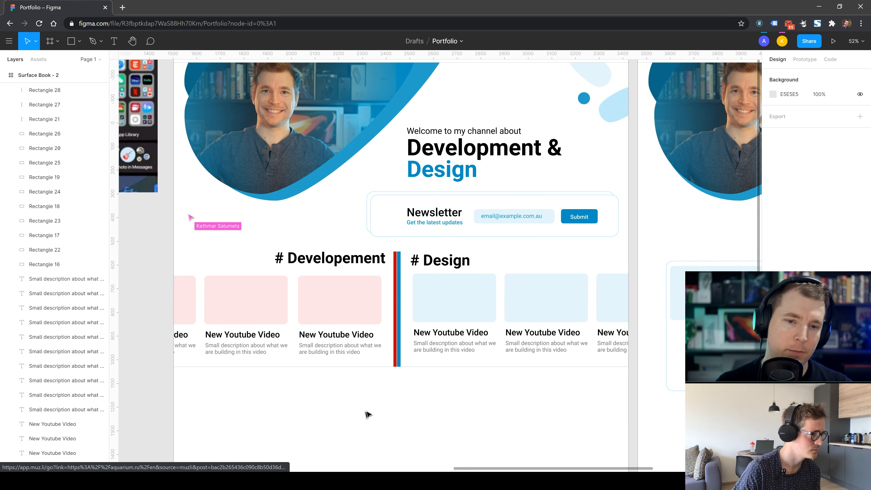
{"action": "left_click", "coordinate": [396, 293]}
{"action": "key", "text": "Delete"}
{"action": "left_click", "coordinate": [396, 292]}
{"action": "key", "text": "Delete"}
{"action": "key", "text": "ctrl+z"}
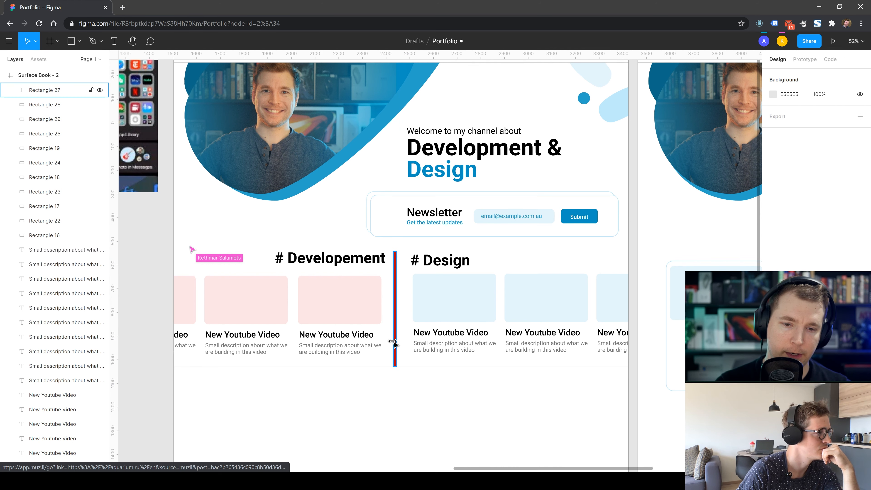
{"action": "key", "text": "Delete"}
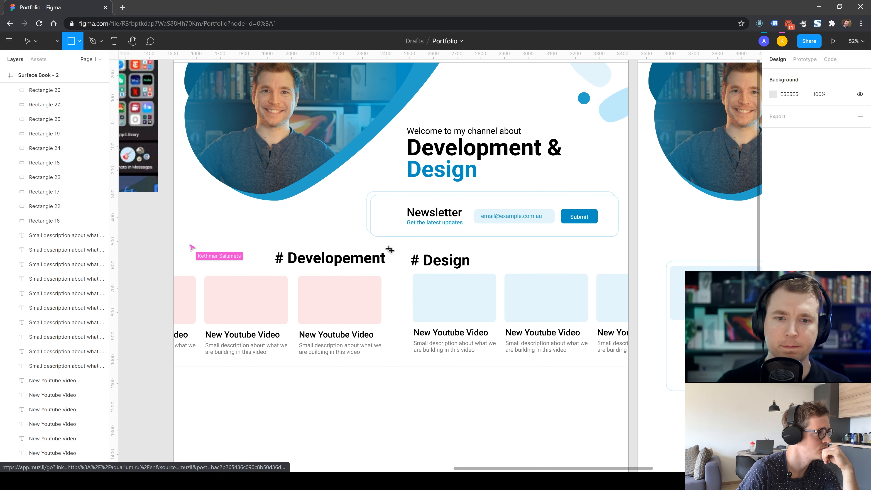
- Draw a new thin vertical divider between the sections down to the horizontal line and extend its top to a height of 538
{"action": "left_click_drag", "start_coordinate": [398, 255], "coordinate": [398, 370]}
{"action": "left_click", "coordinate": [435, 386]}
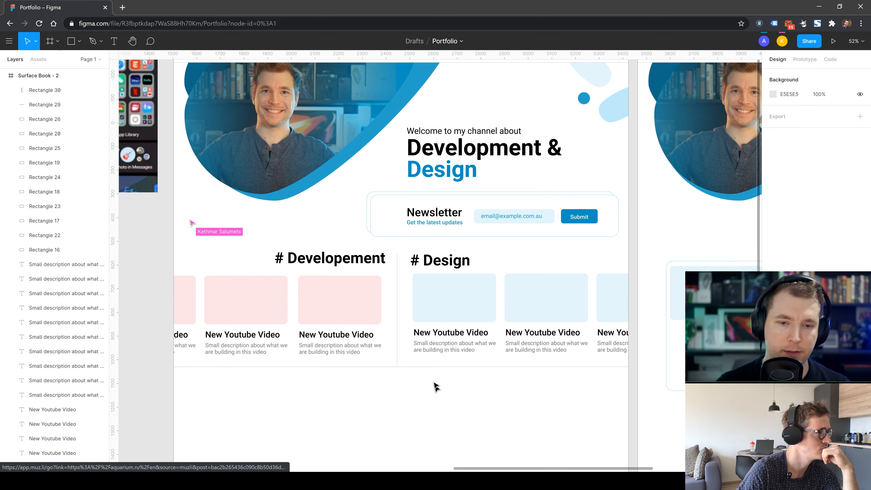
{"action": "left_click", "coordinate": [398, 304]}
{"action": "left_click", "coordinate": [425, 405]}
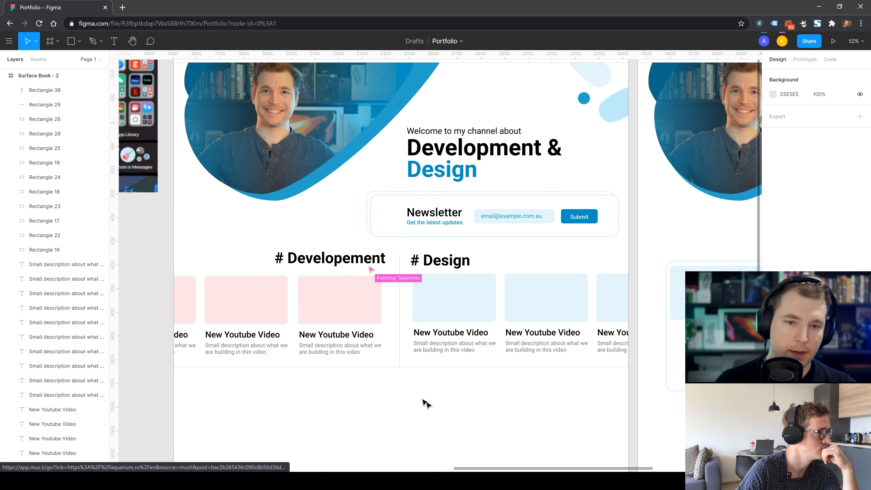
{"action": "left_click", "coordinate": [399, 255]}
{"action": "left_click_drag", "start_coordinate": [399, 255], "coordinate": [399, 239]}
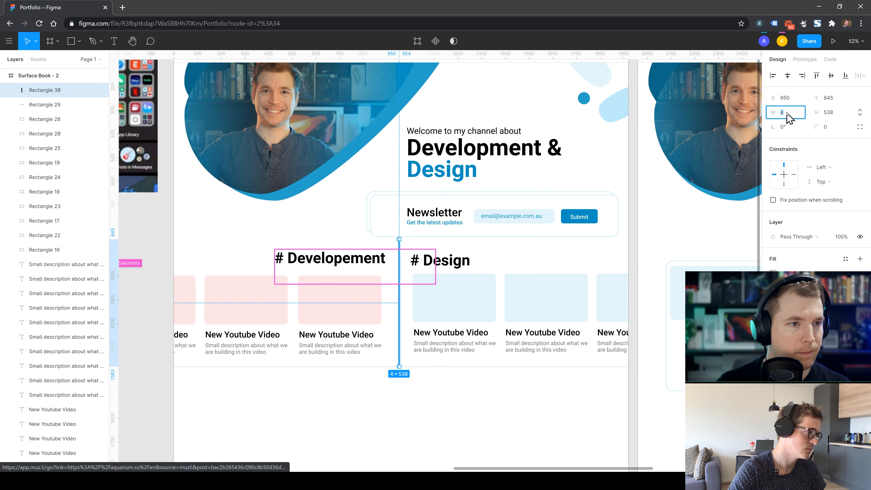
{"action": "left_click", "coordinate": [488, 436]}
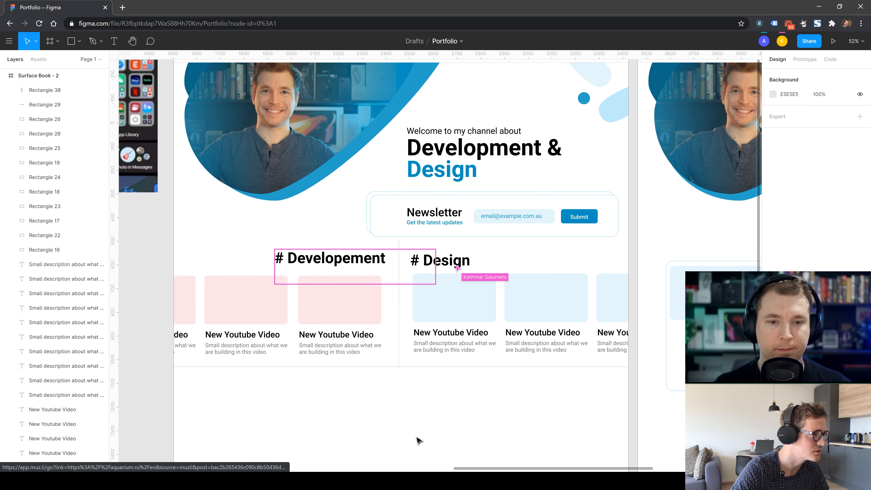
- Set the "# Developement" heading's font size to 48 and move it above the pink card nearest the vertical divider
{"action": "left_click_drag", "start_coordinate": [357, 260], "coordinate": [357, 259]}
{"action": "left_click", "coordinate": [851, 274]}
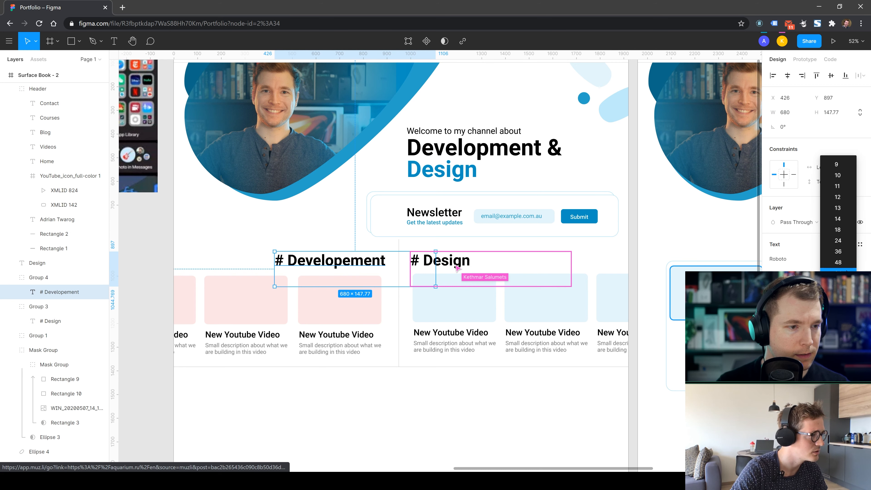
{"action": "left_click", "coordinate": [851, 262]}
{"action": "left_click_drag", "start_coordinate": [340, 258], "coordinate": [365, 263]}
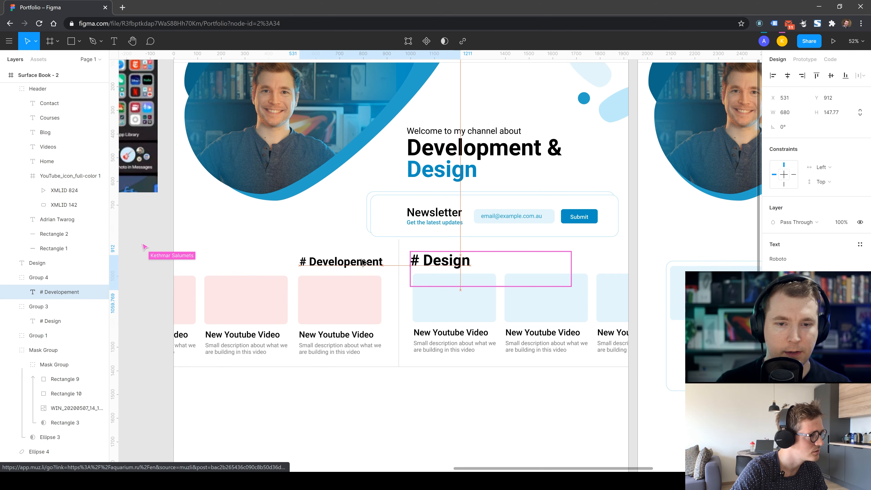
- Set the "# Design" heading's font size to 48
{"action": "left_click", "coordinate": [452, 272]}
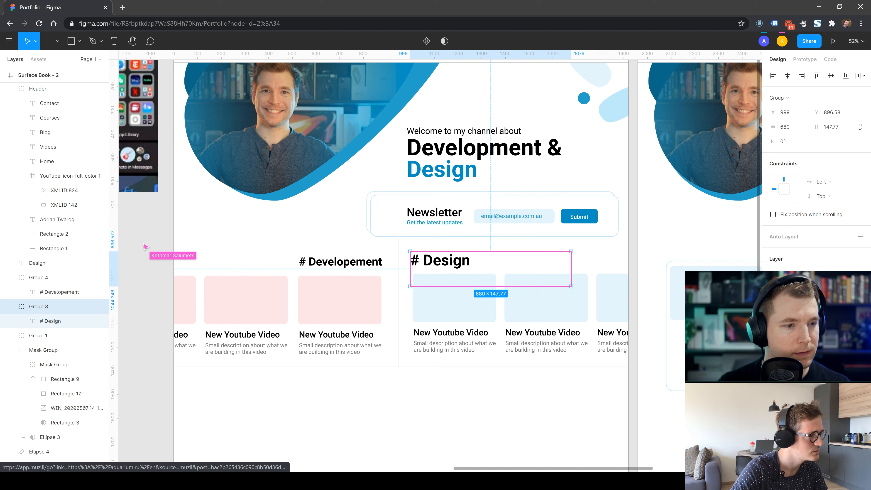
{"action": "left_click", "coordinate": [69, 321]}
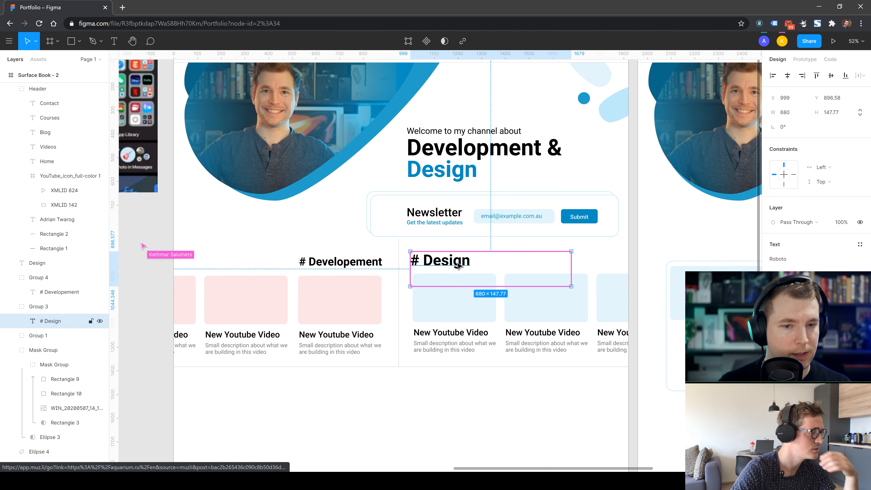
{"action": "left_click", "coordinate": [851, 274]}
{"action": "left_click", "coordinate": [848, 262]}
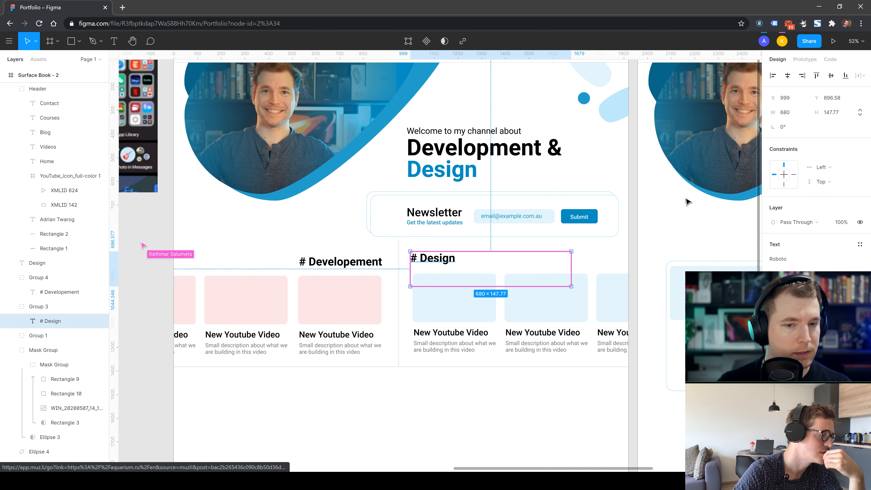
- Colour the "# Design" heading dark blue from the document colours and lower it level with the "# Developement" heading
{"action": "left_click", "coordinate": [774, 353]}
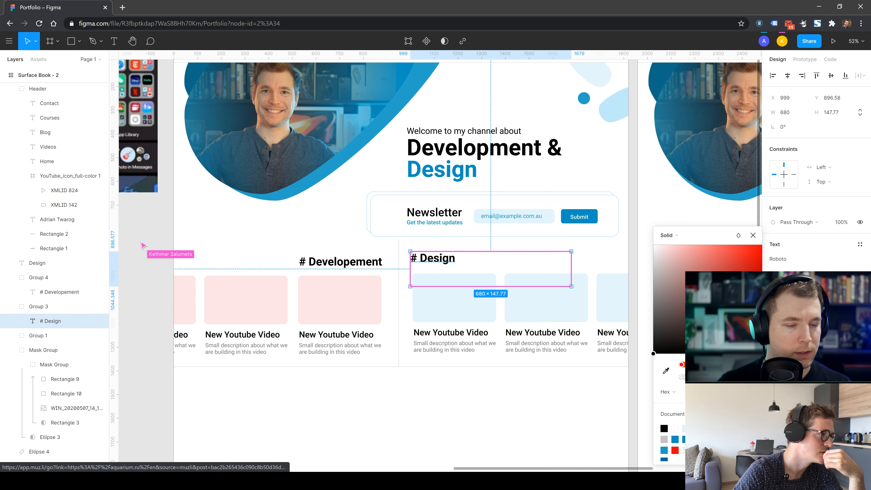
{"action": "left_click", "coordinate": [664, 459]}
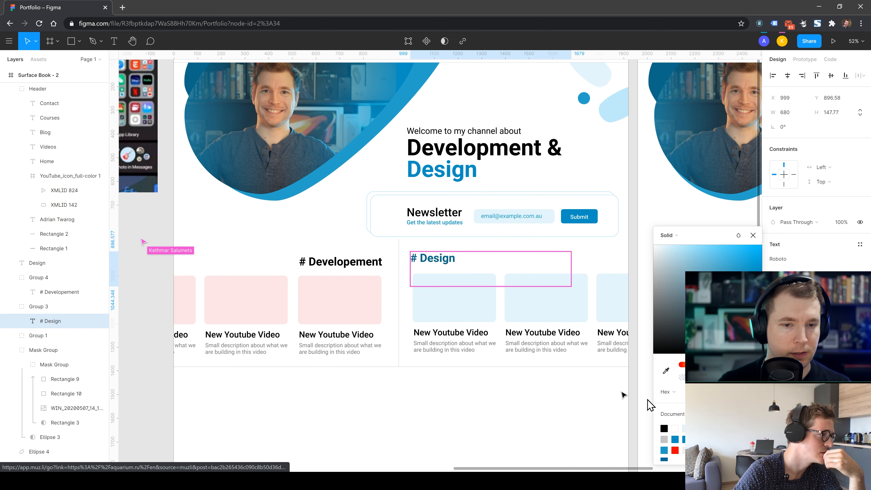
{"action": "left_click_drag", "start_coordinate": [426, 261], "coordinate": [425, 264]}
- Colour the "# Developement" heading dark red, starting from the red document colour
{"action": "left_click", "coordinate": [407, 264]}
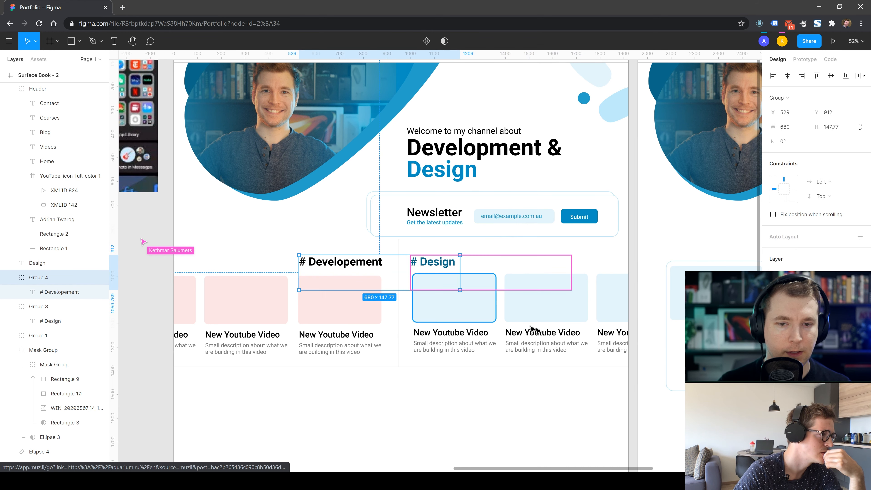
{"action": "left_click", "coordinate": [774, 354]}
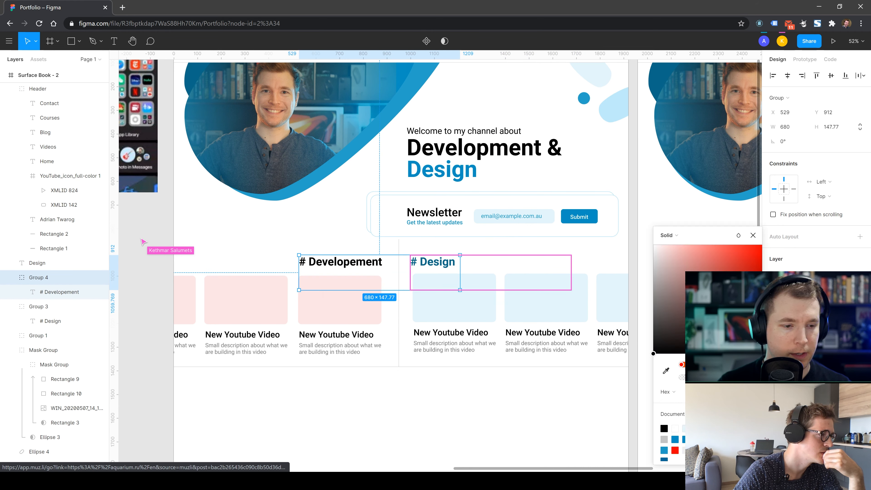
{"action": "left_click", "coordinate": [675, 450]}
{"action": "left_click", "coordinate": [677, 451]}
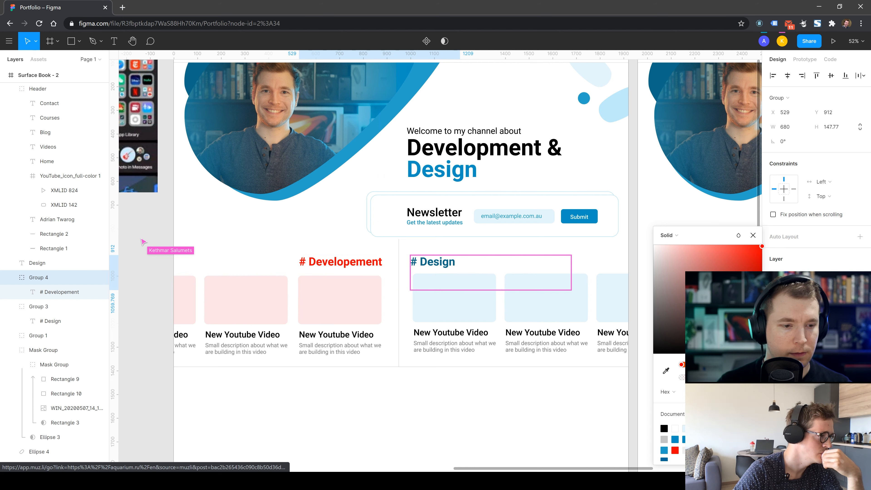
{"action": "left_click", "coordinate": [474, 444]}
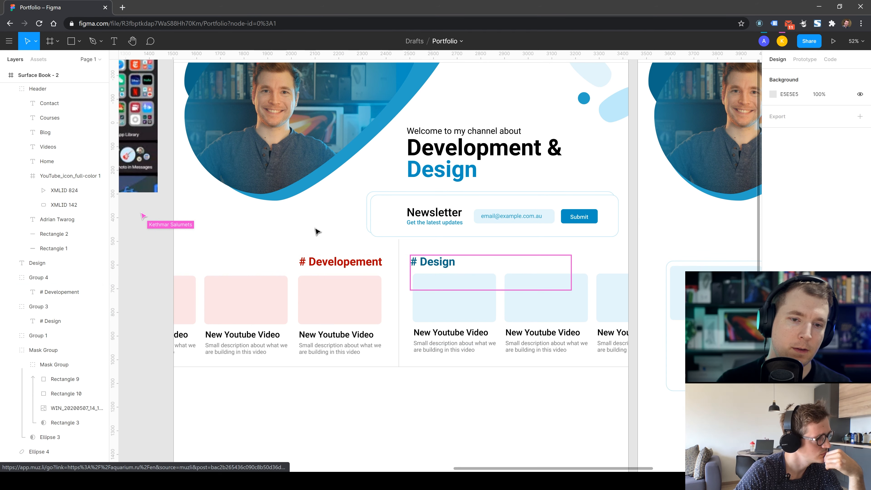
- Align the "# Developement" heading with the left edge of the pink card beneath it, at X 525
{"action": "left_click", "coordinate": [470, 280]}
{"action": "left_click", "coordinate": [474, 429]}
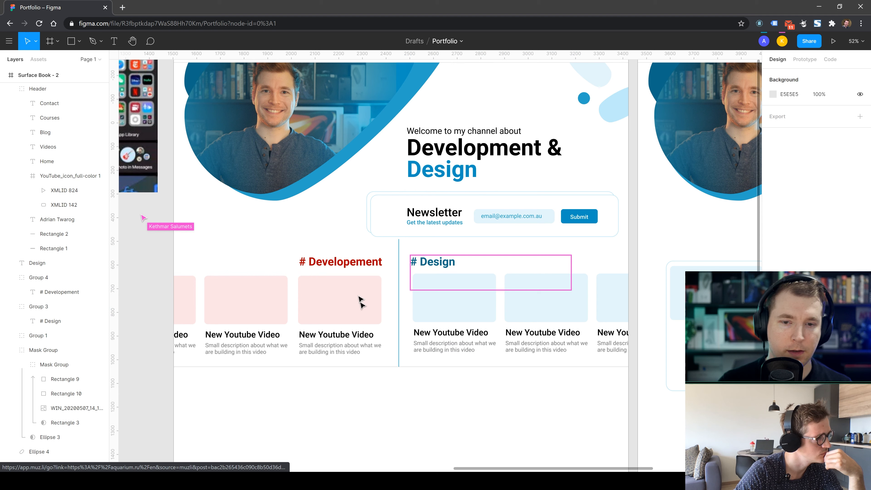
{"action": "left_click", "coordinate": [356, 262]}
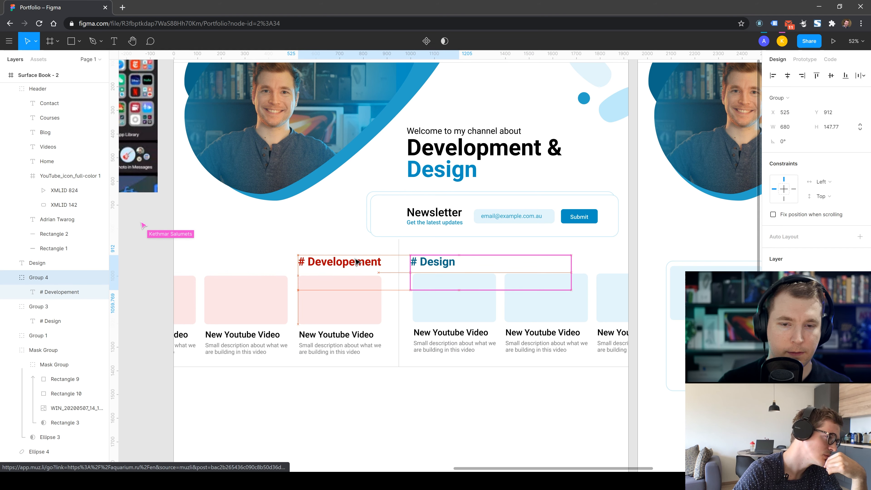
{"action": "left_click", "coordinate": [423, 427]}
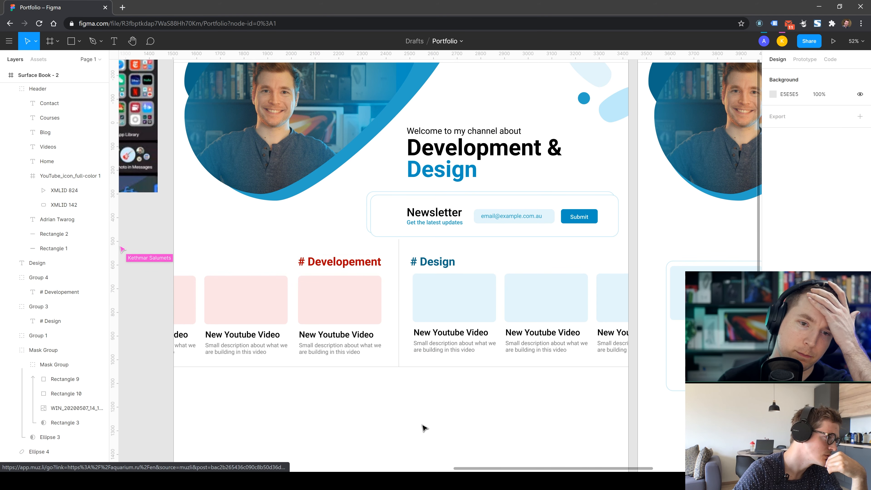
- Undo the divider's widening and shift the vertical divider and horizontal line up slightly until the divider meets the newsletter box
{"action": "left_click", "coordinate": [399, 271]}
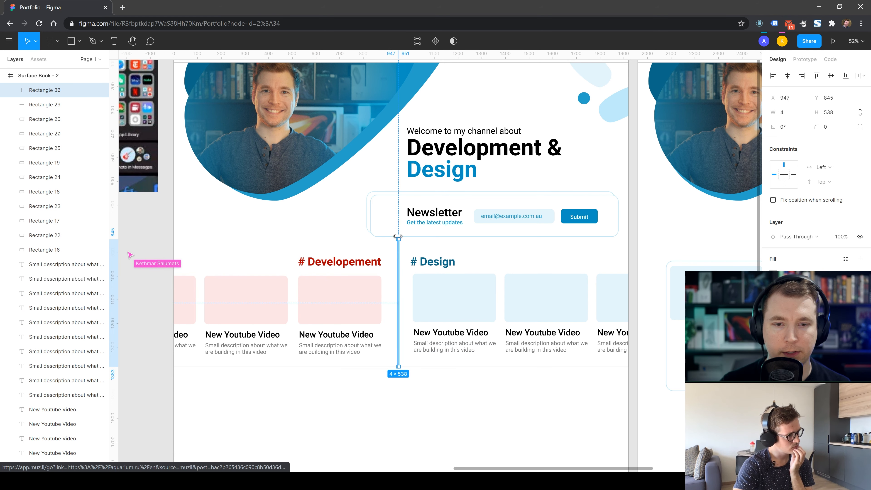
{"action": "key", "text": "ctrl+z"}
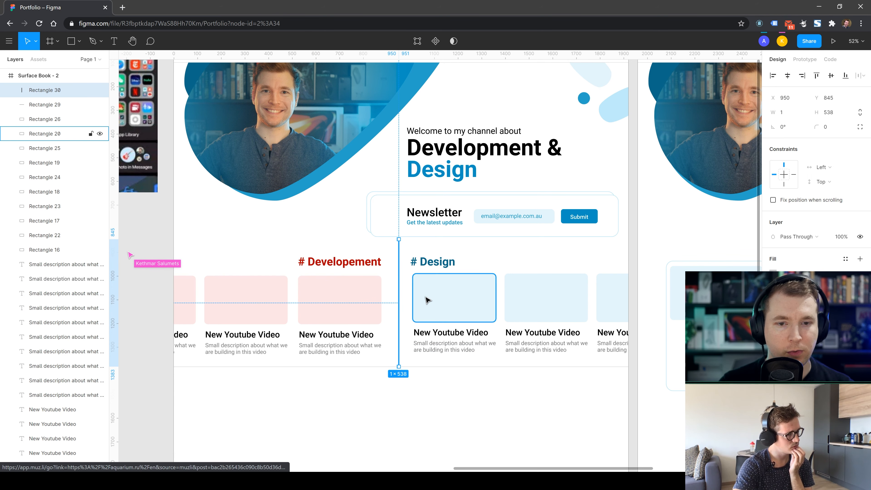
{"action": "left_click", "coordinate": [404, 403]}
{"action": "left_click_drag", "start_coordinate": [404, 367], "coordinate": [405, 364]}
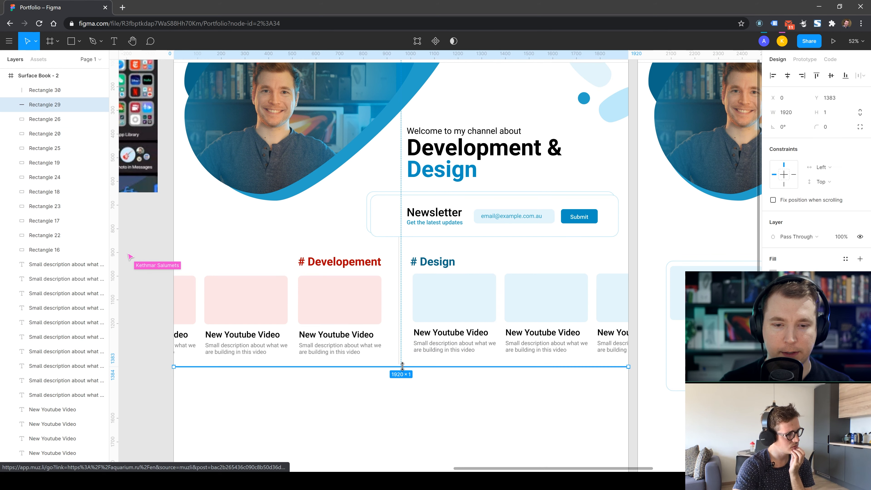
{"action": "left_click", "coordinate": [446, 430]}
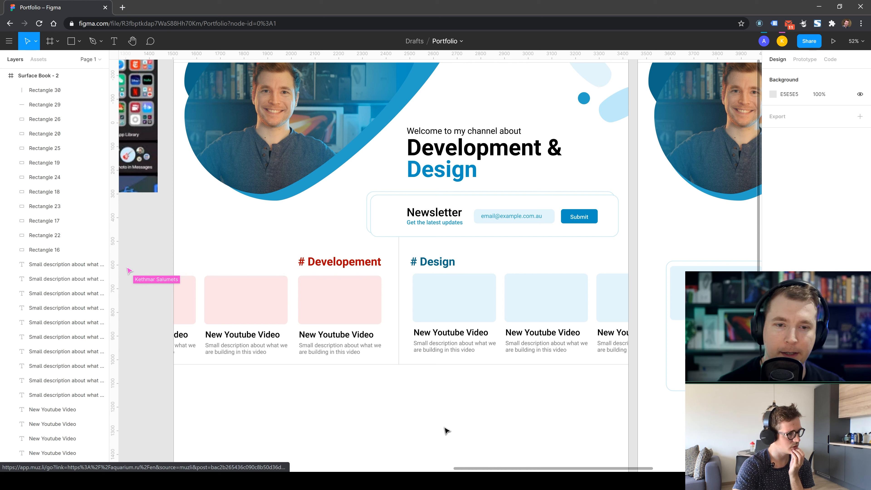
- Move the newsletter block left to X 427 and delete the offset outline behind its box
{"action": "scroll", "coordinate": [394, 433], "scroll_direction": "up", "scroll_amount": 2}
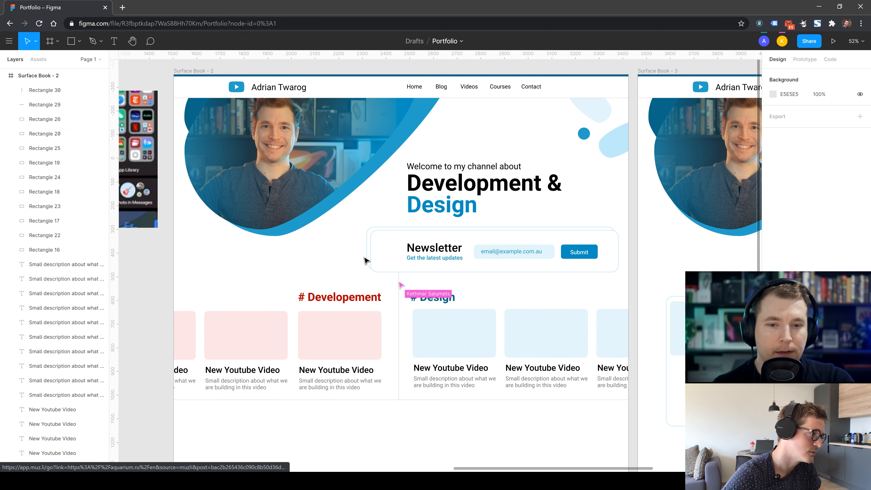
{"action": "left_click", "coordinate": [376, 256]}
{"action": "left_click_drag", "start_coordinate": [382, 256], "coordinate": [291, 262]}
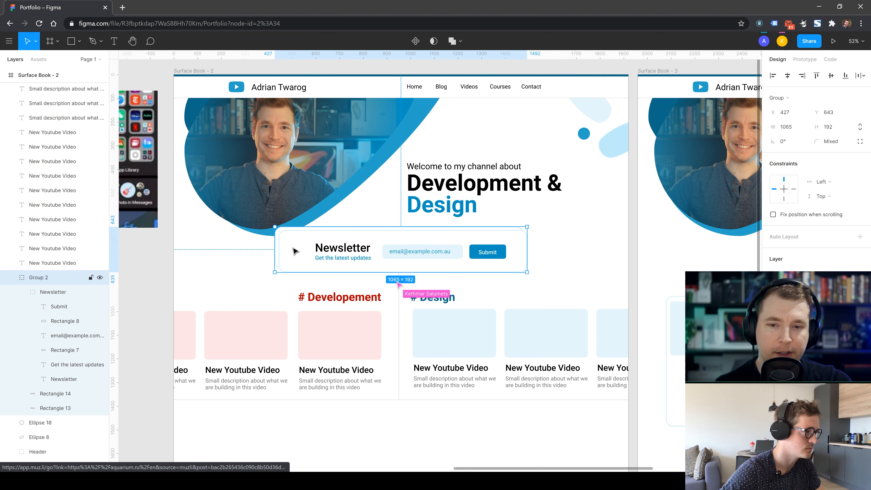
{"action": "double_click", "coordinate": [296, 249]}
{"action": "left_click", "coordinate": [276, 257]}
{"action": "key", "text": "Delete"}
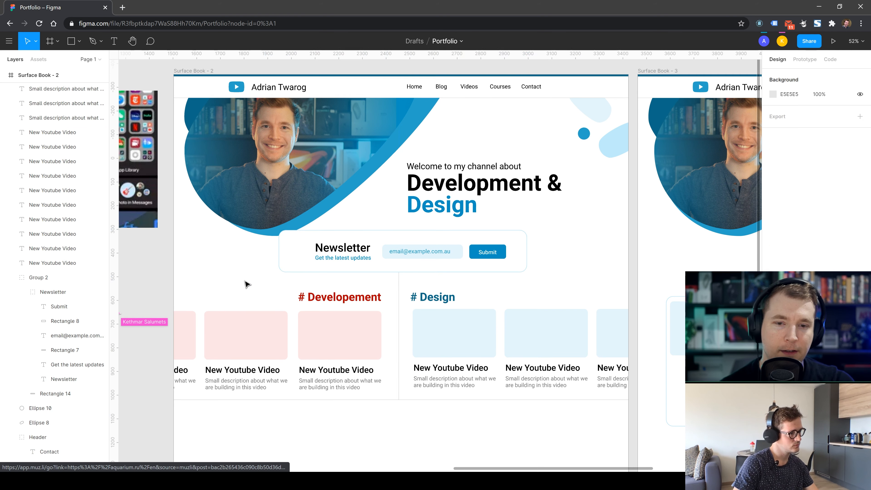
- Lower the newsletter box's top edge to make it about 153 high
{"action": "left_click", "coordinate": [304, 268]}
{"action": "left_click", "coordinate": [440, 441]}
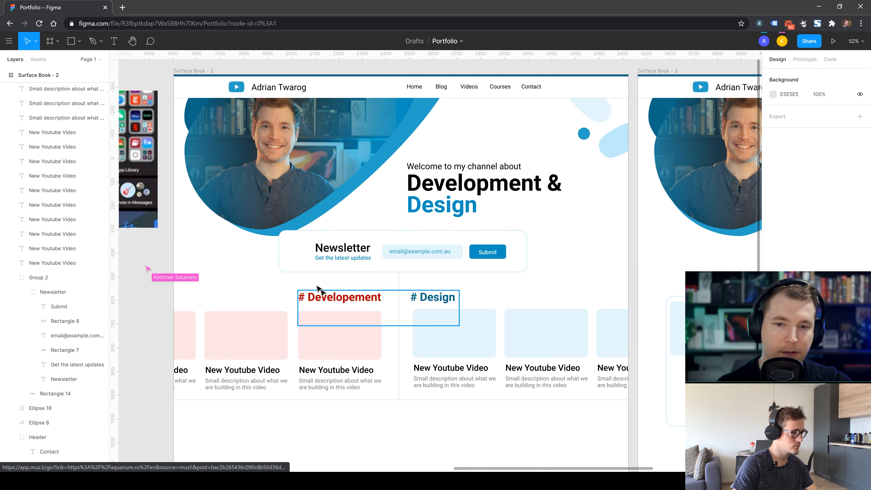
{"action": "left_click", "coordinate": [332, 239]}
{"action": "left_click_drag", "start_coordinate": [336, 230], "coordinate": [337, 235]}
{"action": "left_click", "coordinate": [385, 444]}
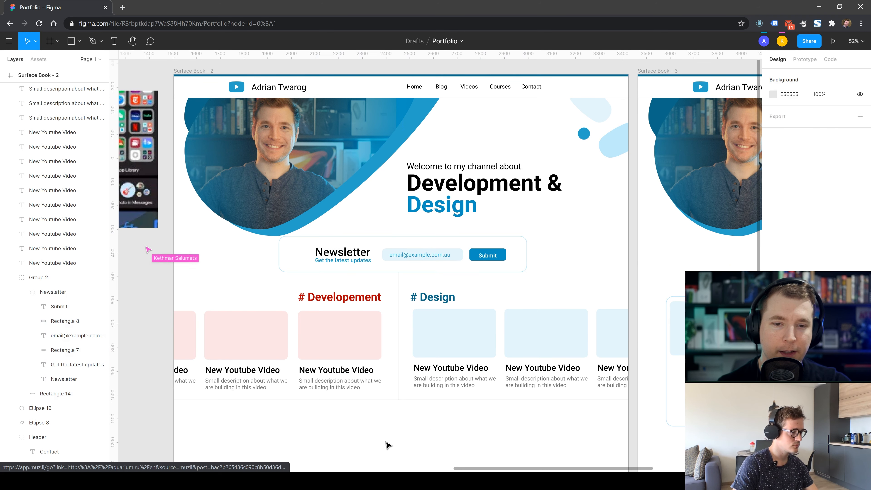
- Shift the newsletter content left inside its box and narrow the whole block to about 958 wide
{"action": "left_click", "coordinate": [336, 260]}
{"action": "double_click", "coordinate": [336, 259]}
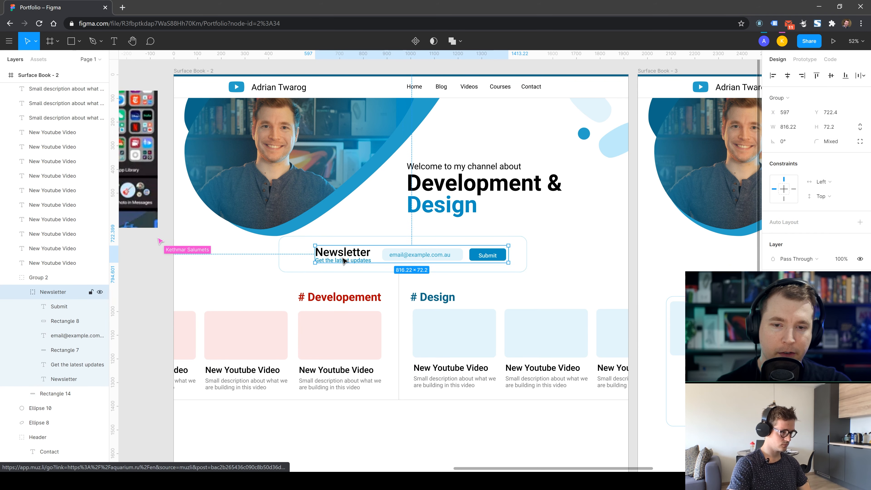
{"action": "left_click_drag", "start_coordinate": [336, 259], "coordinate": [320, 257]}
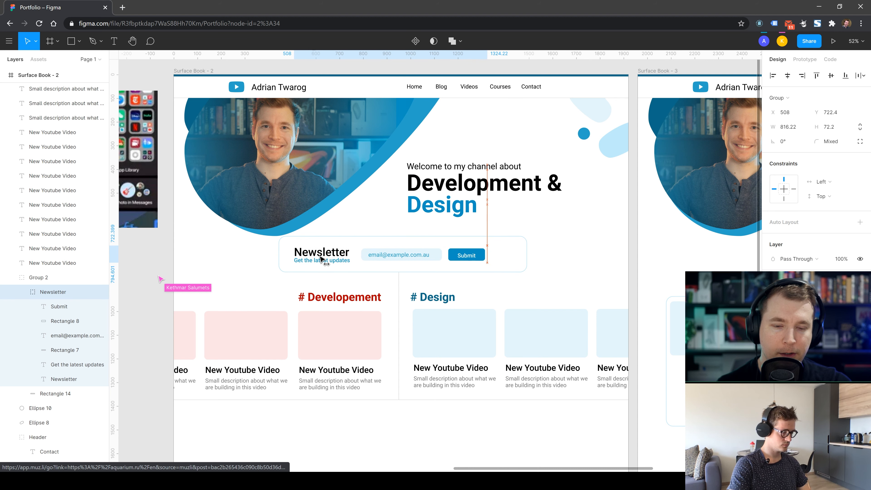
{"action": "left_click", "coordinate": [378, 403]}
{"action": "left_click", "coordinate": [512, 261]}
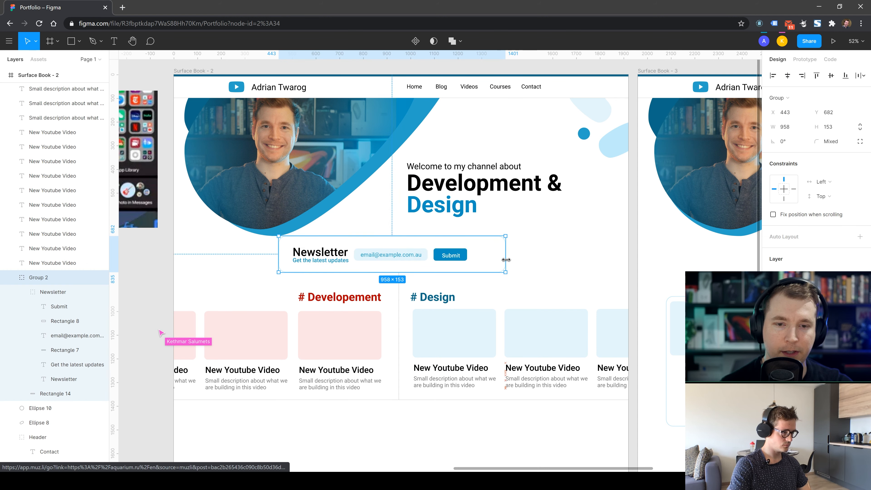
- Move the Submit label and its blue button right within the newsletter box and enlarge them to about 179 × 63
{"action": "double_click", "coordinate": [466, 258]}
{"action": "double_click", "coordinate": [466, 260]}
{"action": "left_click", "coordinate": [445, 258]}
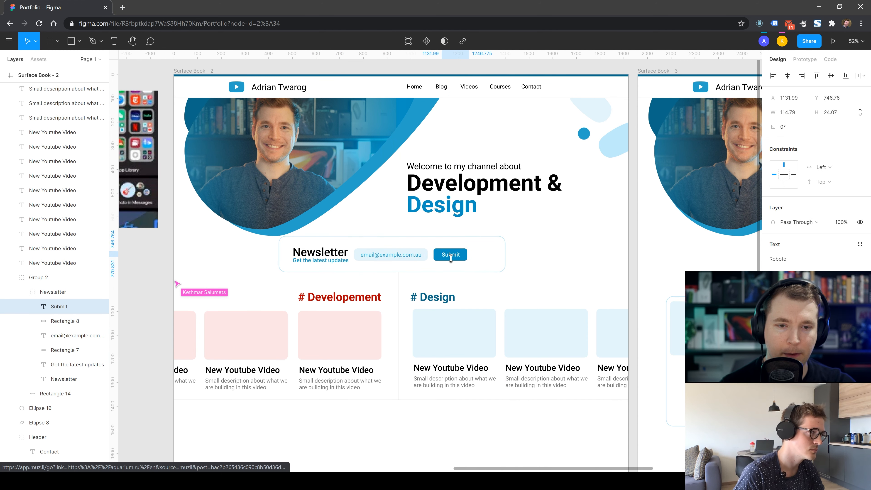
{"action": "key", "text": "Left"}
{"action": "key", "text": "Left"}
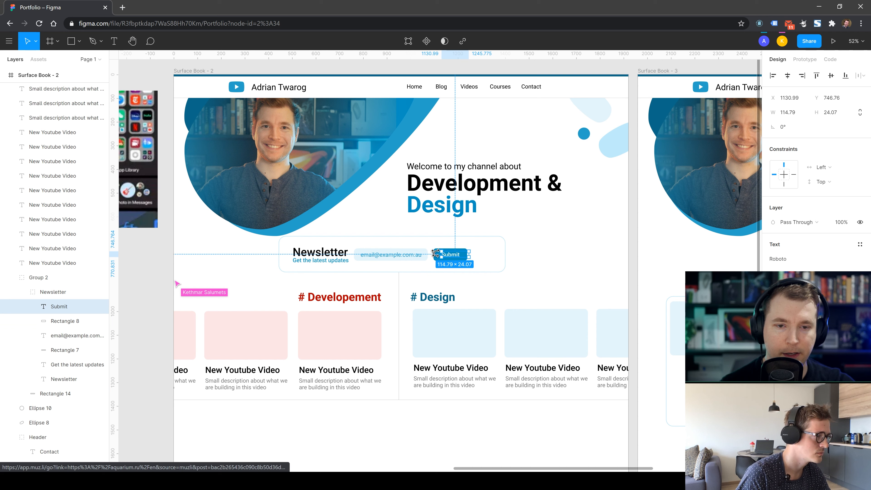
{"action": "left_click", "coordinate": [436, 254], "text": "shift"}
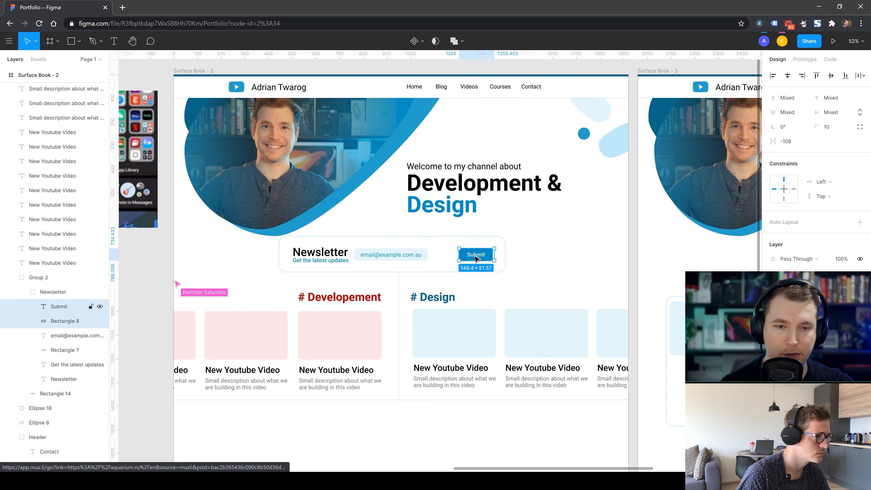
{"action": "left_click_drag", "start_coordinate": [459, 261], "coordinate": [451, 263]}
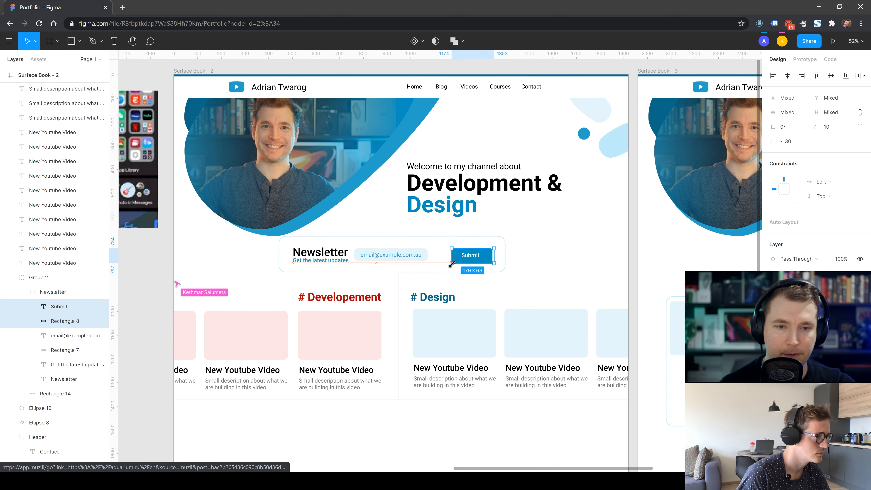
- Reposition the Submit label so it sits centred on its blue button
{"action": "left_click", "coordinate": [469, 252]}
{"action": "left_click", "coordinate": [522, 263]}
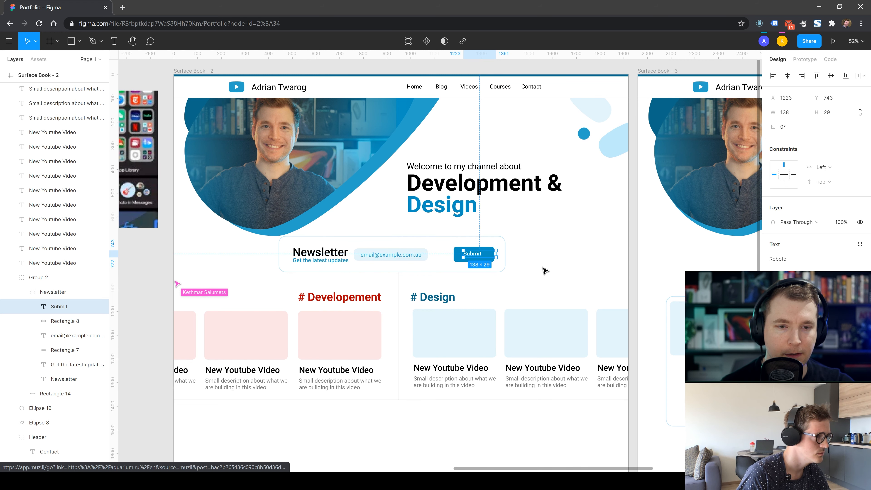
{"action": "left_click", "coordinate": [544, 268]}
{"action": "double_click", "coordinate": [474, 254]}
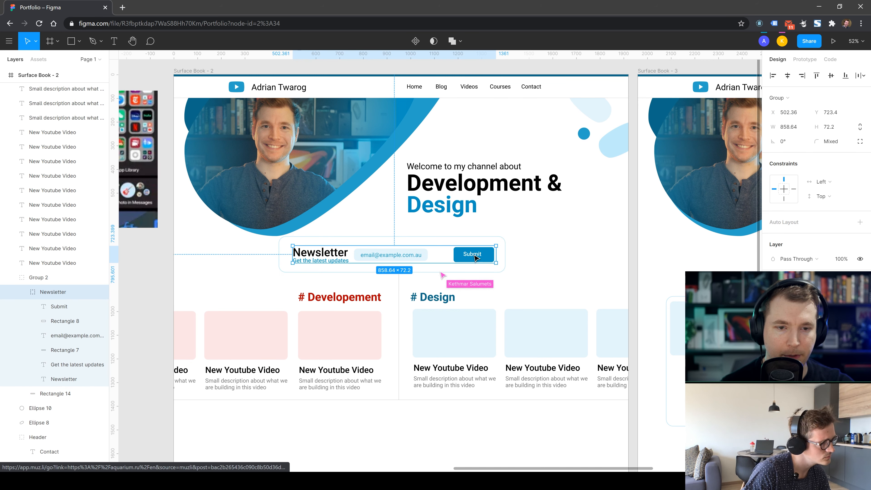
{"action": "left_click", "coordinate": [476, 258]}
{"action": "left_click", "coordinate": [518, 266]}
- Widen the newsletter's pale email field background to fill the gap between the Newsletter text and the Submit button
{"action": "double_click", "coordinate": [419, 255]}
{"action": "double_click", "coordinate": [419, 256]}
{"action": "double_click", "coordinate": [425, 256]}
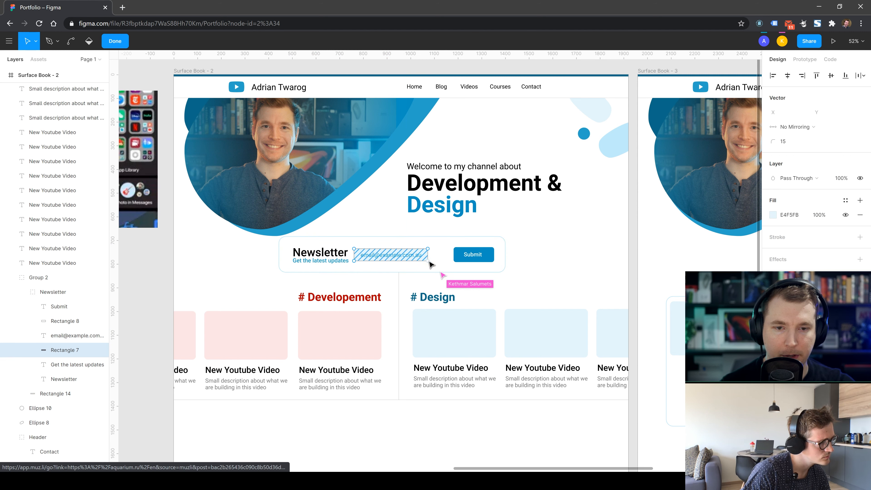
{"action": "key", "text": "Escape"}
{"action": "left_click_drag", "start_coordinate": [427, 261], "coordinate": [441, 263]}
{"action": "left_click_drag", "start_coordinate": [433, 258], "coordinate": [436, 257]}
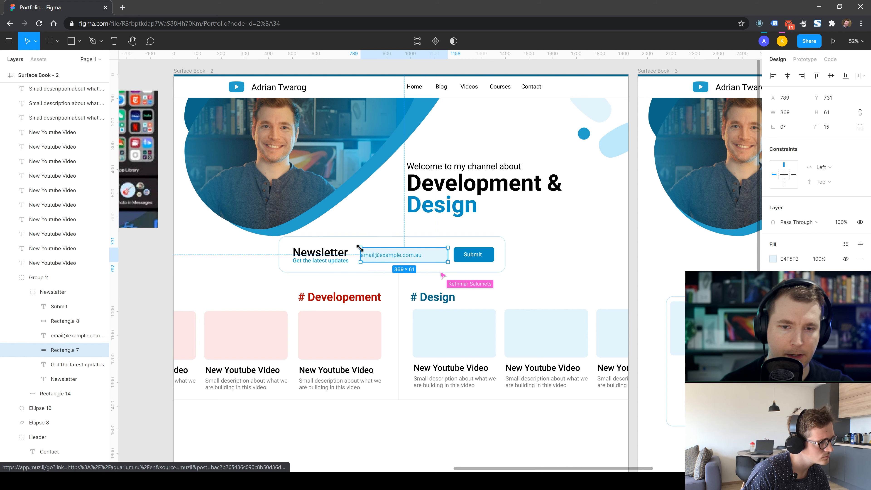
{"action": "left_click_drag", "start_coordinate": [362, 248], "coordinate": [355, 247]}
- Move the email placeholder text right to X 817 and shift the Newsletter heading and its tagline slightly left
{"action": "left_click", "coordinate": [386, 256]}
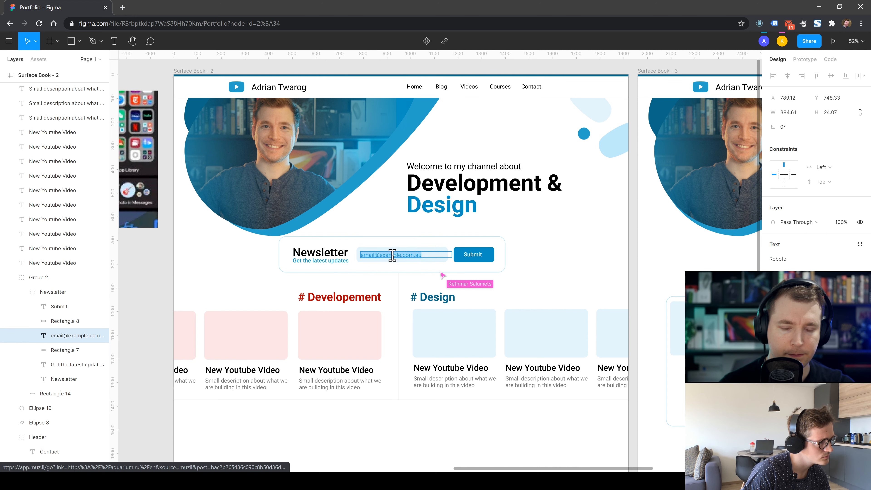
{"action": "left_click_drag", "start_coordinate": [386, 257], "coordinate": [395, 258]}
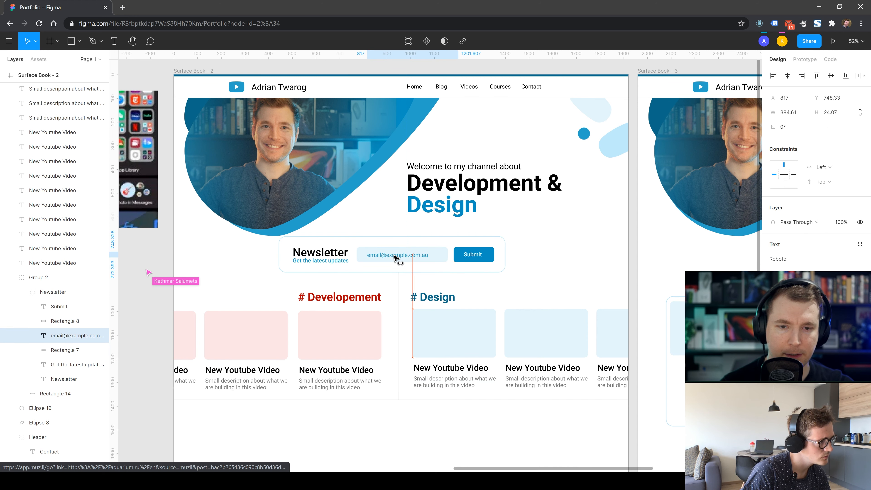
{"action": "left_click", "coordinate": [319, 261]}
{"action": "left_click", "coordinate": [328, 257], "text": "shift"}
{"action": "left_click_drag", "start_coordinate": [328, 257], "coordinate": [327, 256]}
{"action": "left_click", "coordinate": [415, 439]}
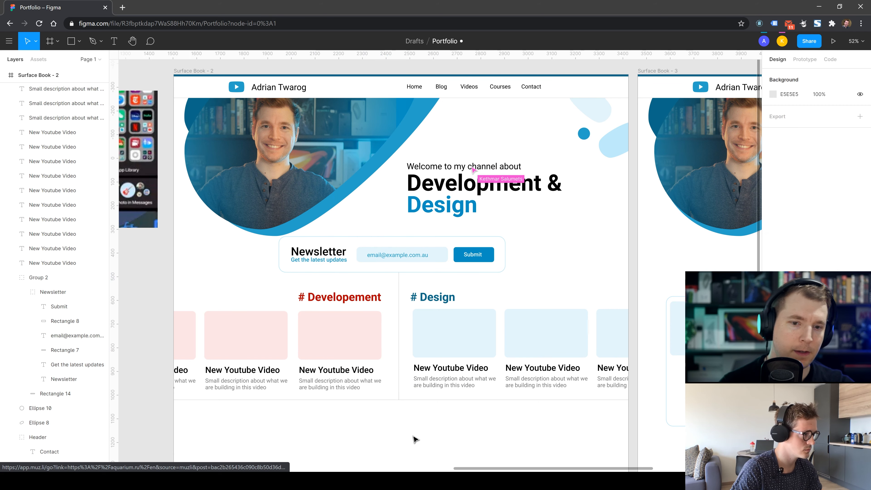
- Nudge the whole newsletter box right to X 453
{"action": "left_click", "coordinate": [488, 270]}
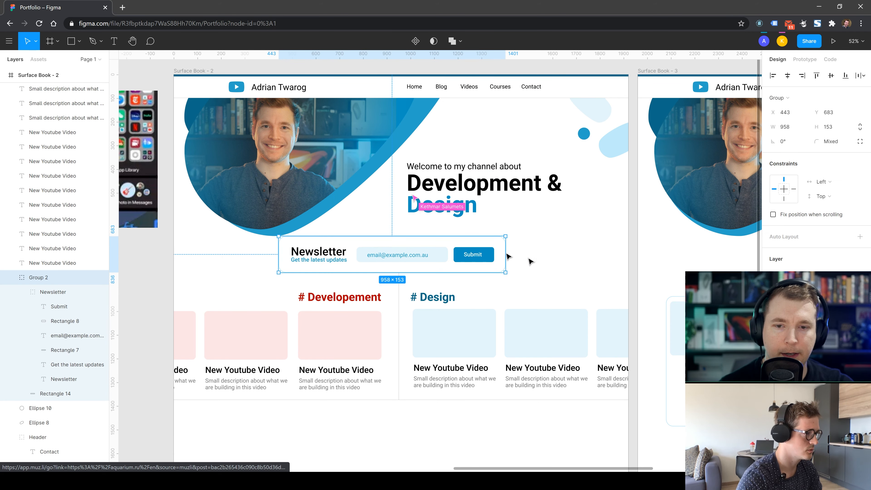
{"action": "key", "text": "shift+Right"}
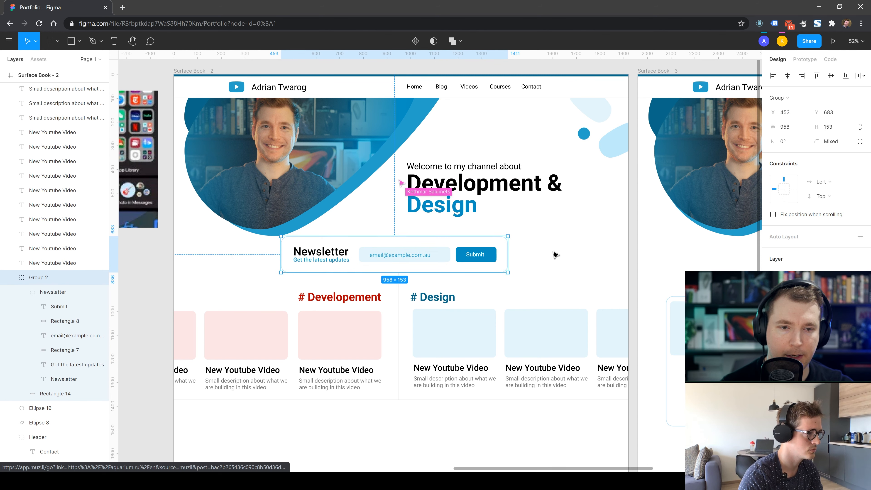
{"action": "left_click", "coordinate": [555, 253]}
- Try to recolour the vertical and lower horizontal dividers with the very pale blue sampled from the upper decorative hero shape
{"action": "left_click", "coordinate": [399, 295]}
{"action": "left_click", "coordinate": [425, 400], "text": "shift"}
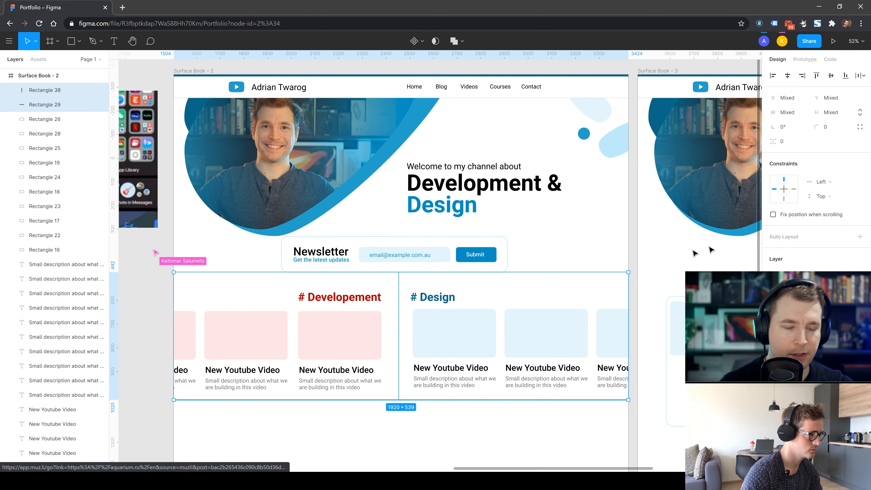
{"action": "left_click", "coordinate": [773, 310]}
{"action": "left_click", "coordinate": [666, 371]}
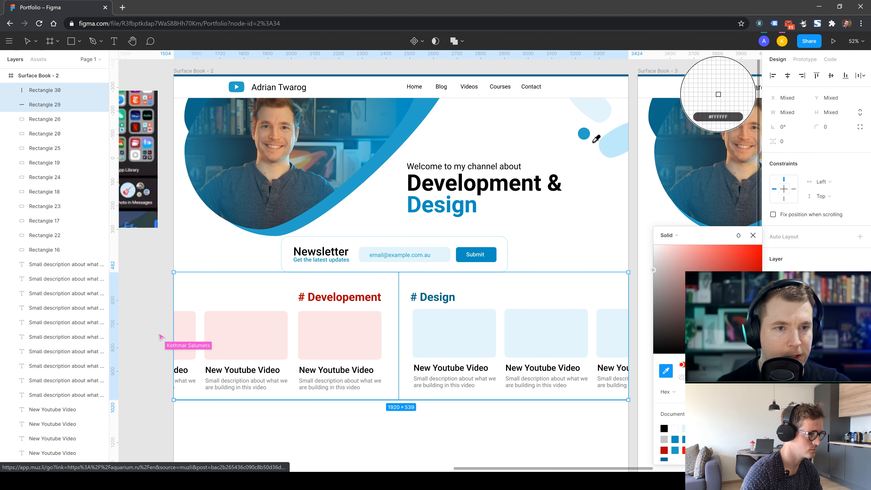
{"action": "left_click", "coordinate": [596, 112]}
{"action": "left_click", "coordinate": [571, 216]}
{"action": "scroll", "coordinate": [573, 232], "scroll_direction": "down", "scroll_amount": 1}
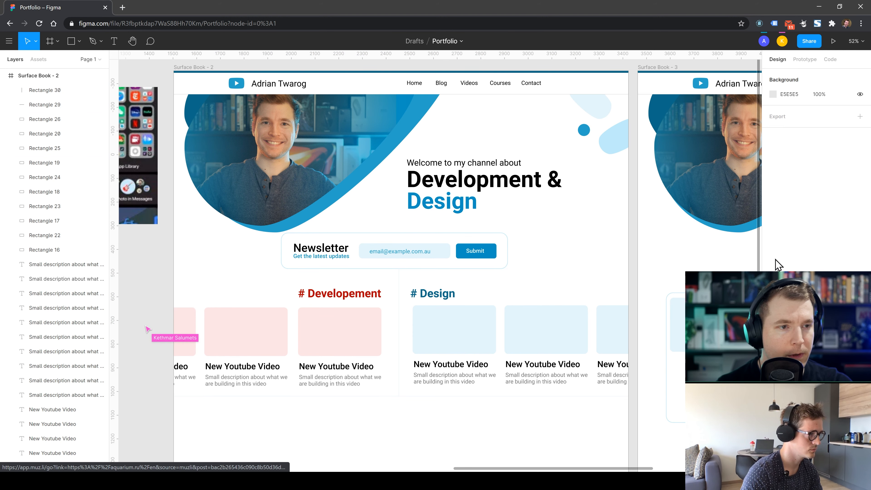
{"action": "key", "text": "ctrl+z"}
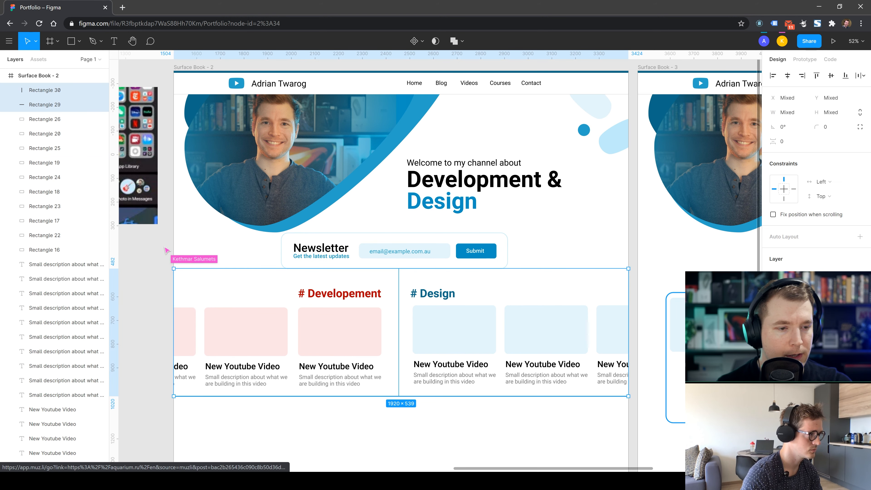
- Recolour both section dividers with the light blue sampled from the lower decorative shape in the hero
{"action": "left_click", "coordinate": [773, 310]}
{"action": "left_click", "coordinate": [666, 371]}
{"action": "left_click", "coordinate": [612, 133]}
{"action": "left_click", "coordinate": [609, 214]}
{"action": "scroll", "coordinate": [596, 238], "scroll_direction": "down", "scroll_amount": 1}
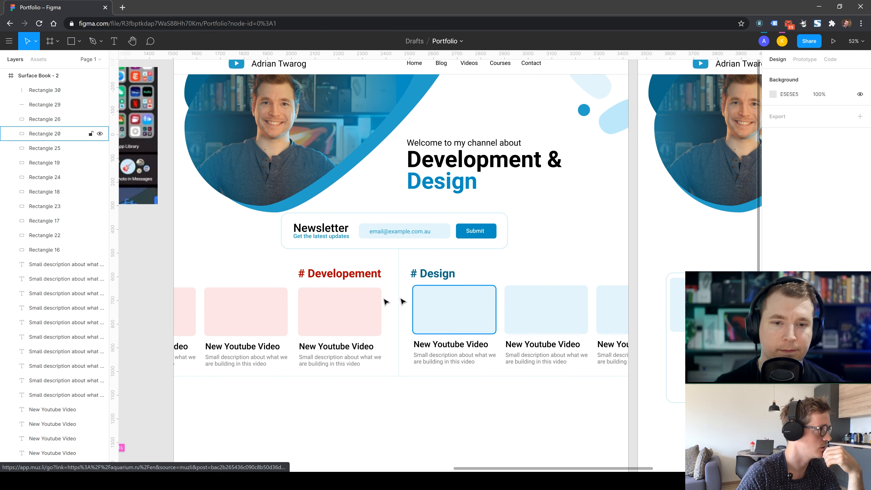
- Move the newsletter box, both video sections and their dividers down together by about 64
{"action": "scroll", "coordinate": [169, 414], "scroll_direction": "down", "scroll_amount": 5}
{"action": "scroll", "coordinate": [161, 420], "scroll_direction": "up", "scroll_amount": 1}
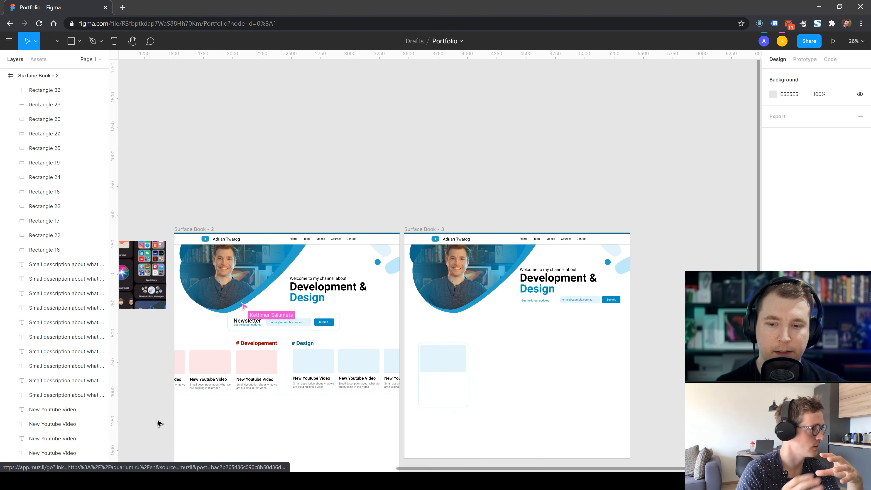
{"action": "left_click_drag", "start_coordinate": [157, 419], "coordinate": [405, 315]}
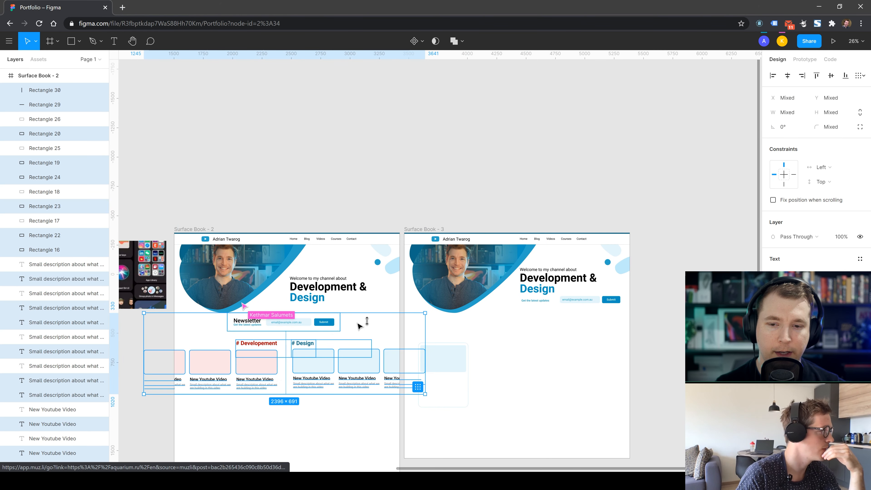
{"action": "left_click_drag", "start_coordinate": [328, 326], "coordinate": [331, 335]}
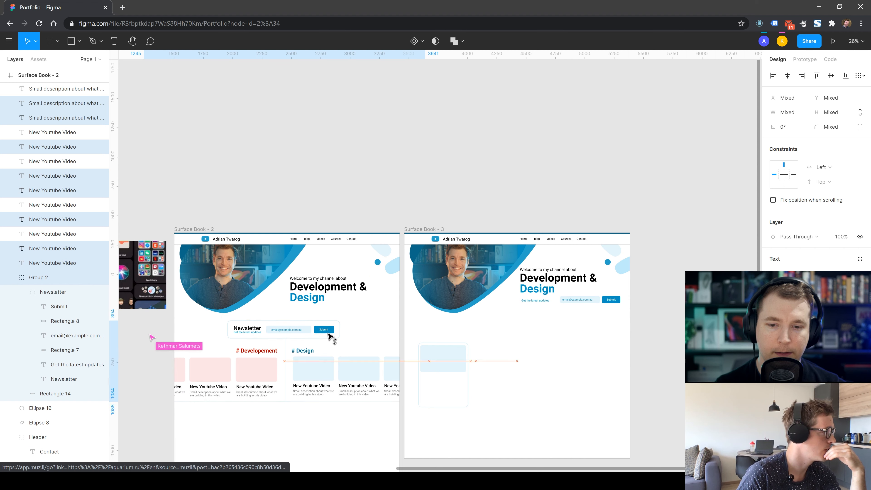
{"action": "left_click", "coordinate": [272, 311]}
{"action": "left_click", "coordinate": [258, 430]}
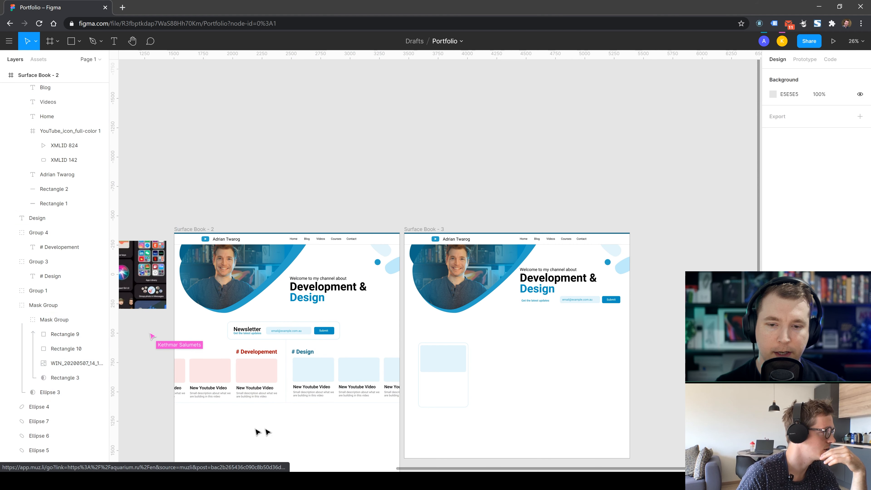
- Raise the newsletter box to Y 736 and extend the vertical divider's upper end to meet it, making it about 557 high
{"action": "scroll", "coordinate": [233, 431], "scroll_direction": "up", "scroll_amount": 5}
{"action": "left_click_drag", "start_coordinate": [342, 248], "coordinate": [365, 241]}
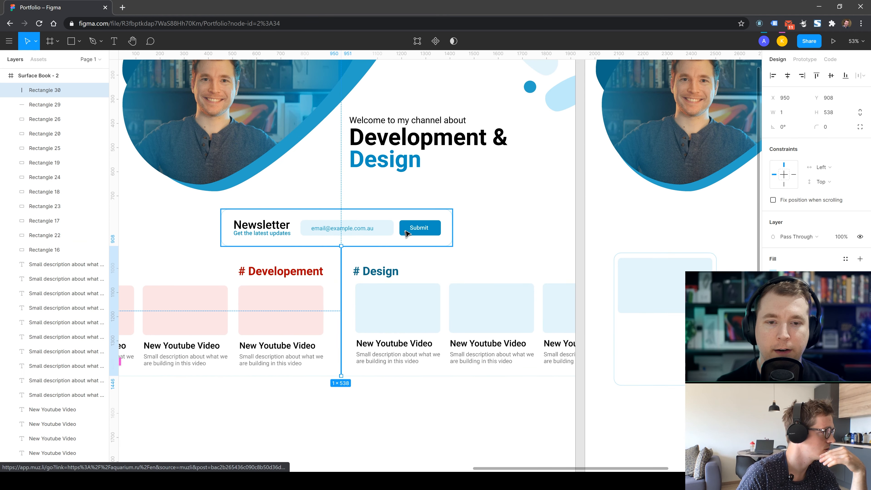
{"action": "key", "text": "ctrl+g"}
{"action": "left_click_drag", "start_coordinate": [184, 213], "coordinate": [464, 227]}
{"action": "left_click_drag", "start_coordinate": [434, 232], "coordinate": [432, 227]}
{"action": "left_click", "coordinate": [394, 252]}
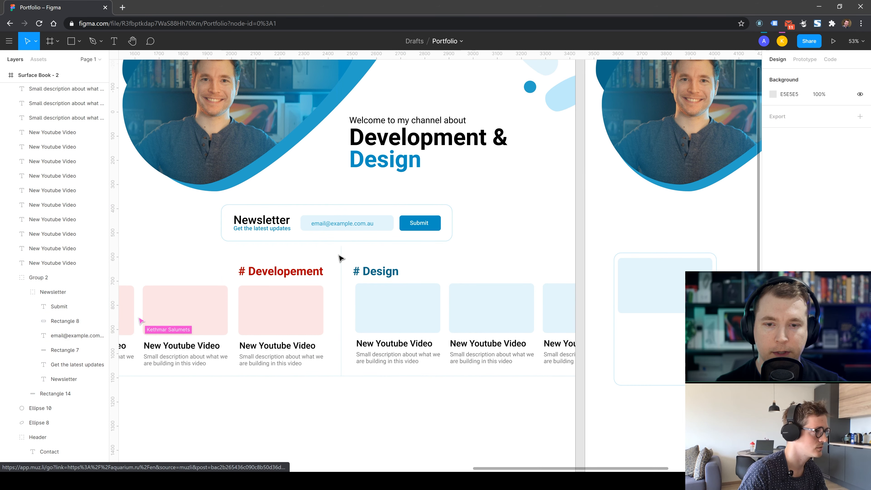
{"action": "left_click", "coordinate": [342, 253]}
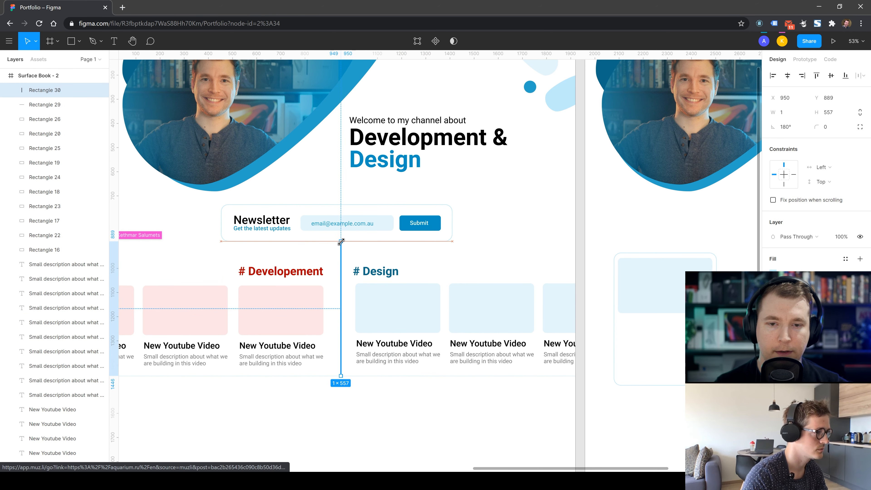
{"action": "left_click", "coordinate": [384, 435]}
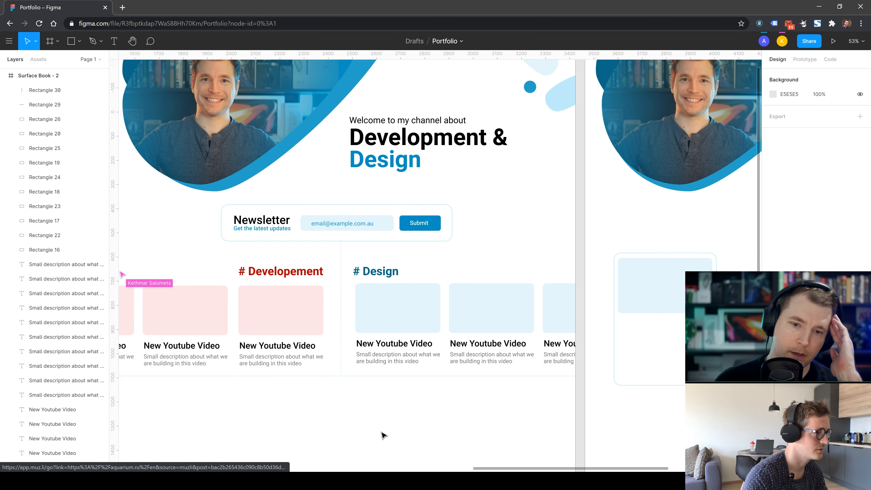
- Review the layout and spacing of the hero, newsletter box and the Development and Design video sections
{"action": "scroll", "coordinate": [484, 387], "scroll_direction": "down", "scroll_amount": 2}
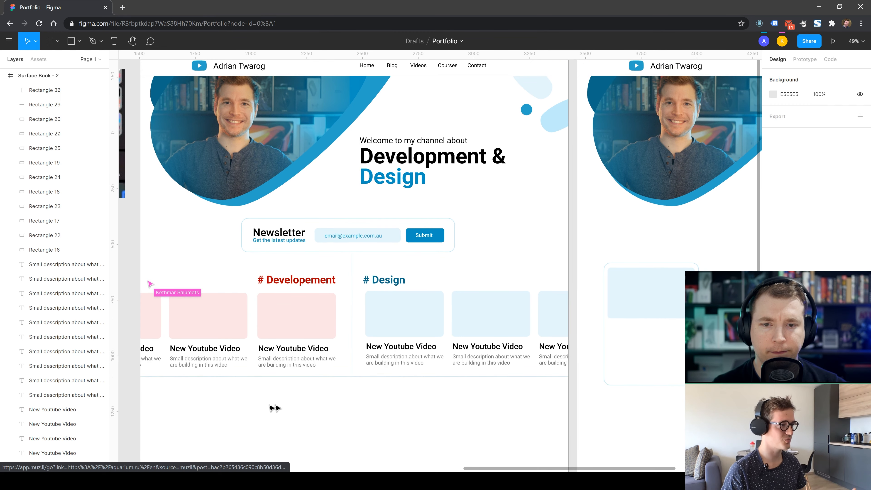
{"action": "scroll", "coordinate": [429, 400], "scroll_direction": "up", "scroll_amount": 2}
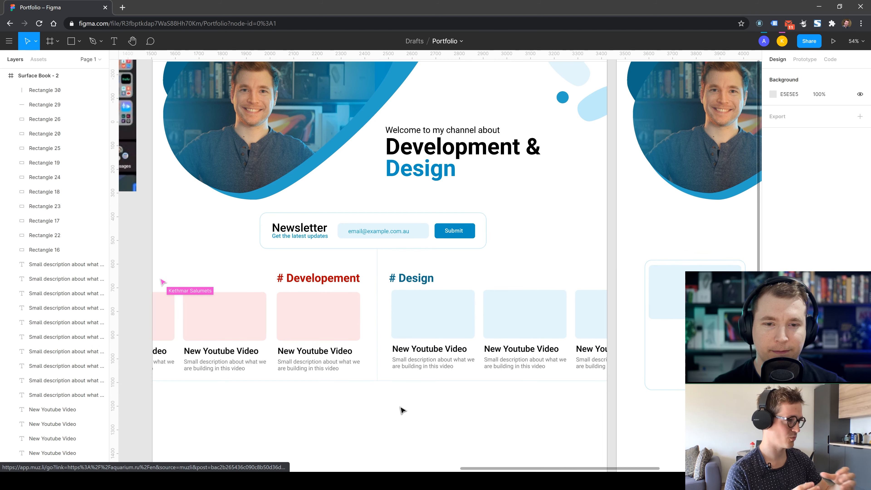
{"action": "left_click_drag", "start_coordinate": [513, 257], "coordinate": [526, 283]}
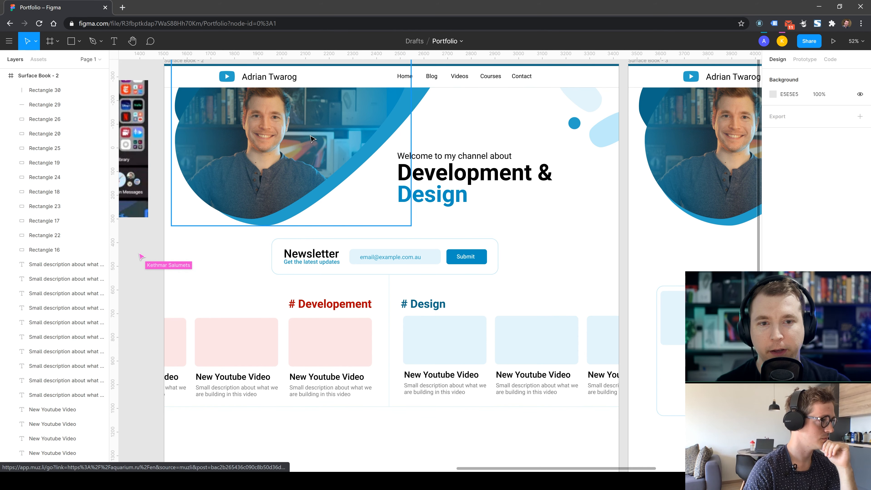
{"action": "left_click", "coordinate": [454, 192]}
{"action": "left_click", "coordinate": [525, 198]}
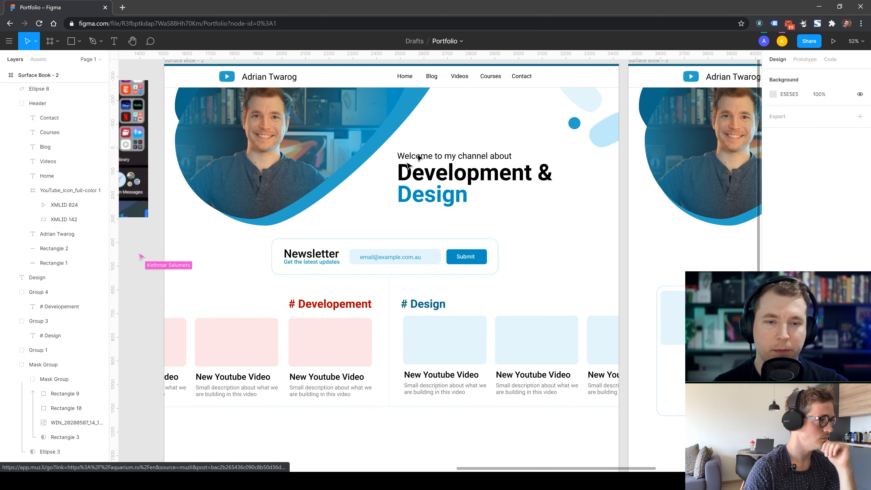
{"action": "scroll", "coordinate": [336, 230], "scroll_direction": "down", "scroll_amount": 1}
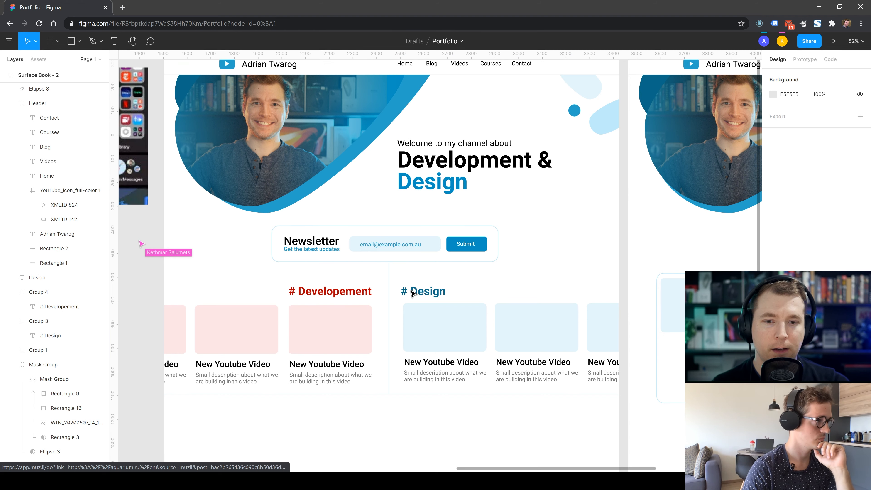
{"action": "left_click", "coordinate": [362, 249]}
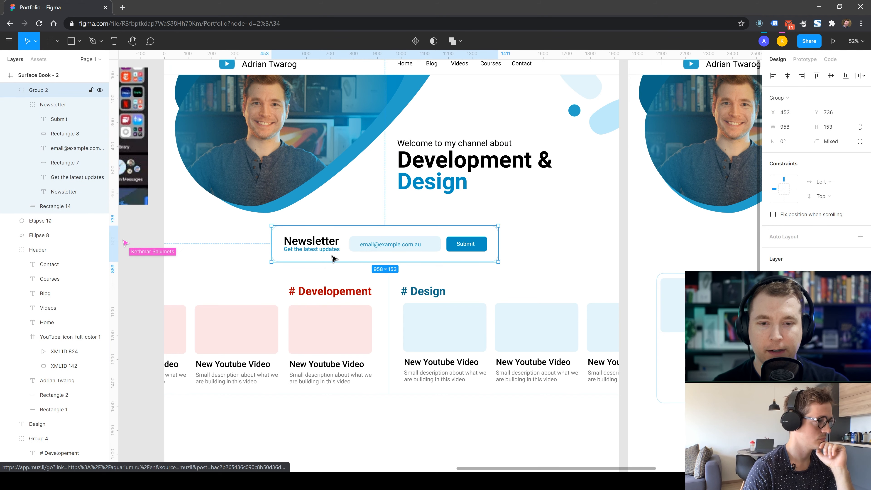
{"action": "left_click", "coordinate": [403, 281]}
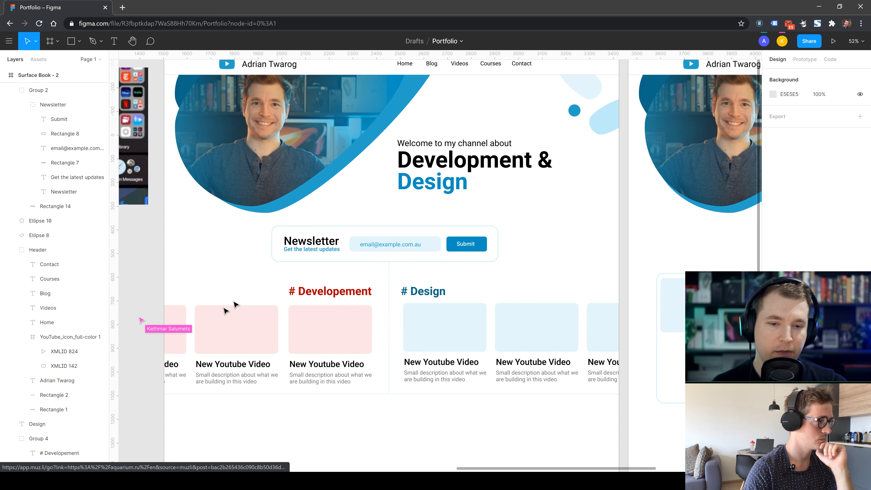
{"action": "scroll", "coordinate": [580, 381], "scroll_direction": "up", "scroll_amount": 2}
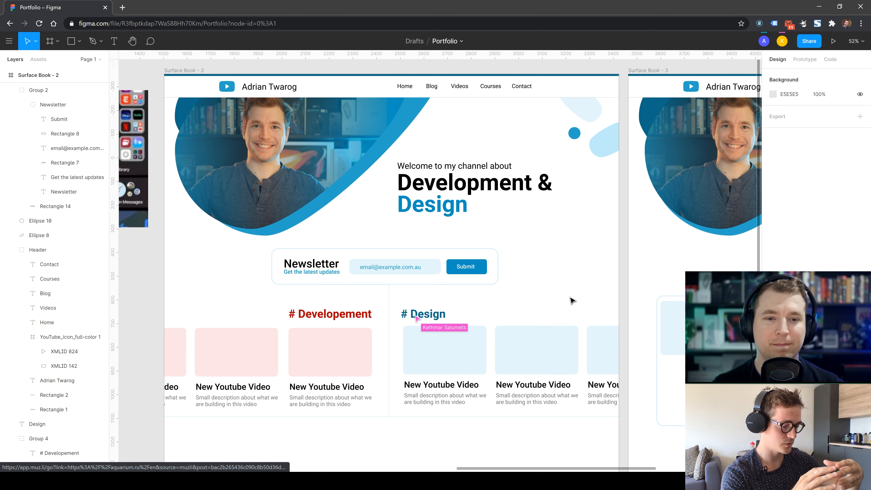
- Duplicate the newsletter's Submit label with its blue button and place the copy in the header beside Contact
{"action": "double_click", "coordinate": [473, 270]}
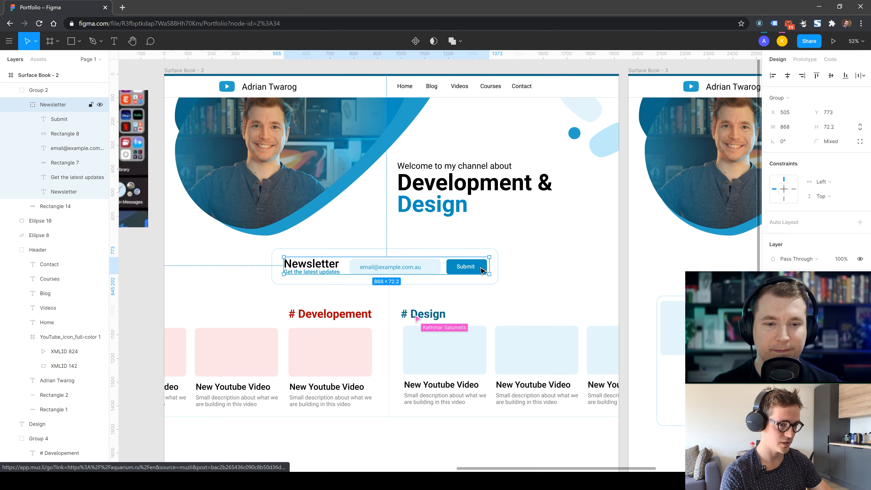
{"action": "double_click", "coordinate": [480, 271]}
{"action": "key", "text": "Escape"}
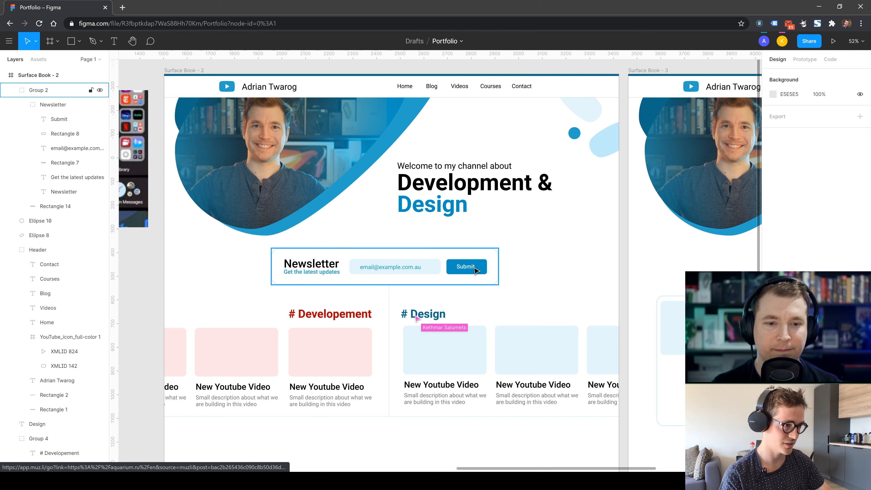
{"action": "double_click", "coordinate": [471, 268]}
{"action": "double_click", "coordinate": [468, 268]}
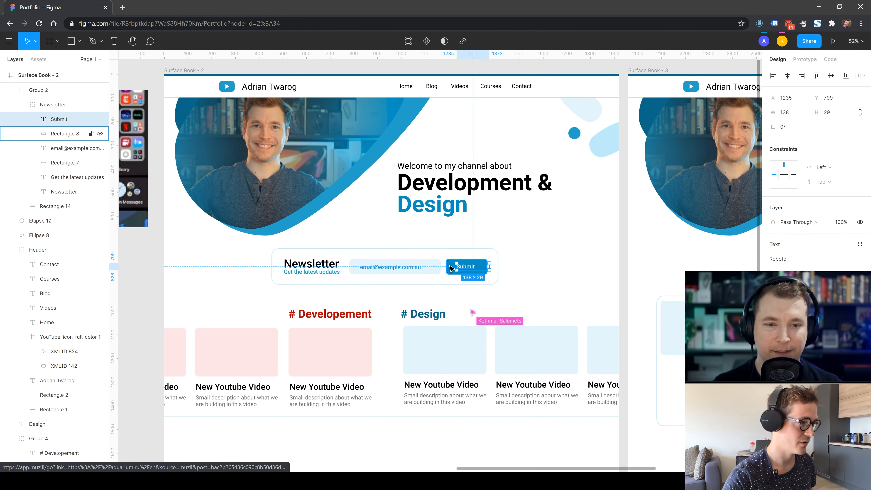
{"action": "left_click", "coordinate": [482, 271], "text": "shift"}
{"action": "left_click_drag", "start_coordinate": [482, 269], "coordinate": [560, 89]}
{"action": "key", "text": "ctrl+z"}
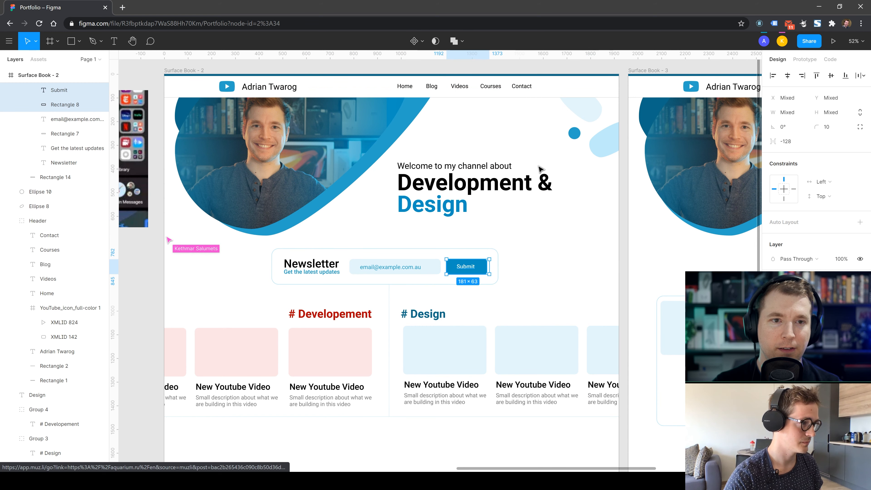
{"action": "key", "text": "ctrl+v"}
{"action": "left_click_drag", "start_coordinate": [483, 268], "coordinate": [510, 169]}
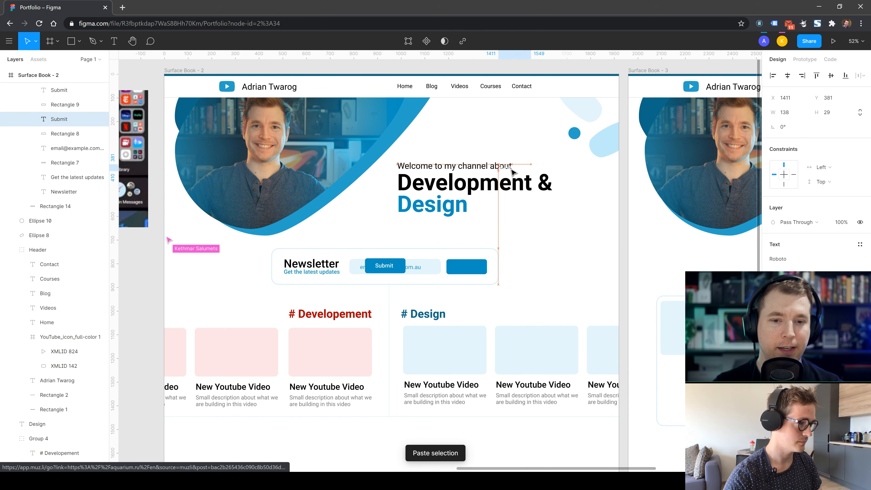
{"action": "key", "text": "ctrl+z"}
{"action": "left_click_drag", "start_coordinate": [390, 267], "coordinate": [566, 88]}
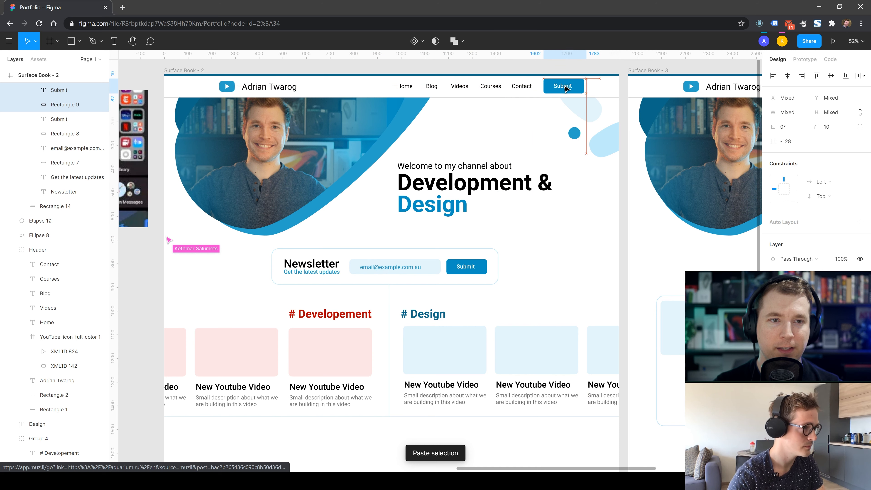
- Relabel the copied header button "Premium Courses" and widen its text box to 236
{"action": "left_click", "coordinate": [563, 85]}
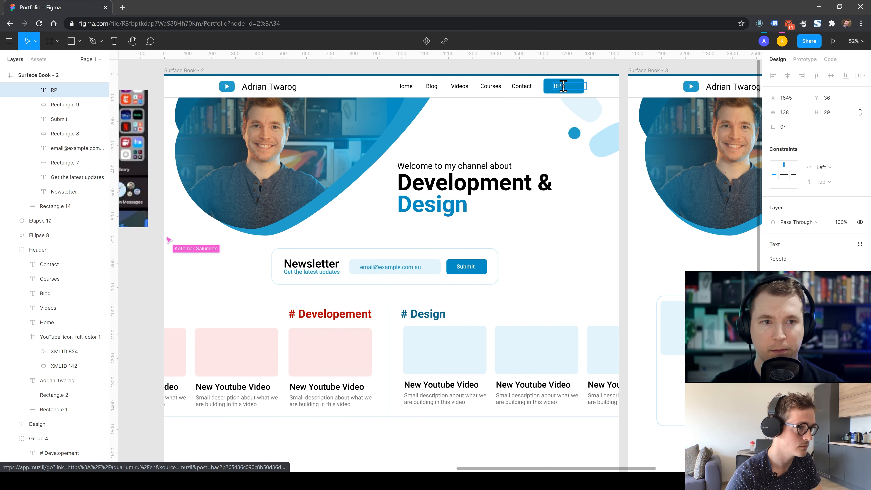
{"action": "type", "text": "Rremi"}
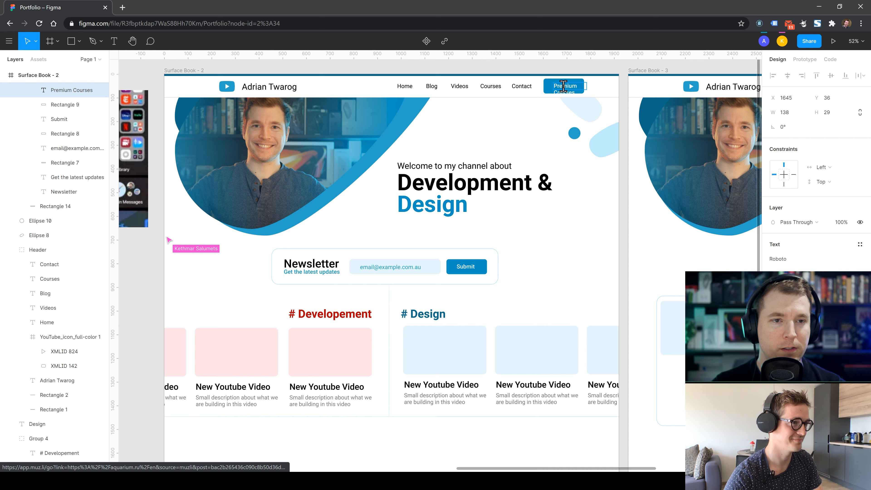
{"action": "key", "text": "Escape"}
{"action": "left_click", "coordinate": [563, 101]}
{"action": "double_click", "coordinate": [567, 90]}
{"action": "double_click", "coordinate": [568, 90]}
{"action": "left_click_drag", "start_coordinate": [587, 86], "coordinate": [610, 86]}
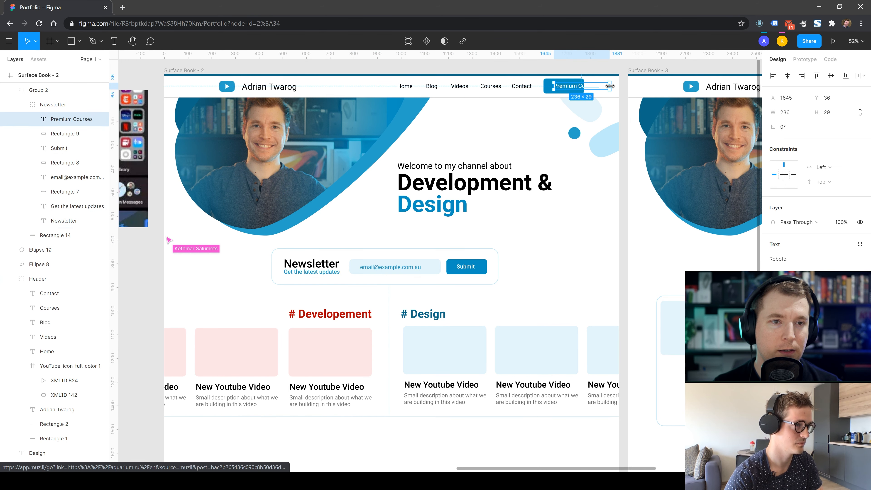
- Widen the blue rectangle behind the header's Premium Courses label to 274
{"action": "left_click", "coordinate": [542, 87]}
{"action": "double_click", "coordinate": [548, 90]}
{"action": "double_click", "coordinate": [549, 88]}
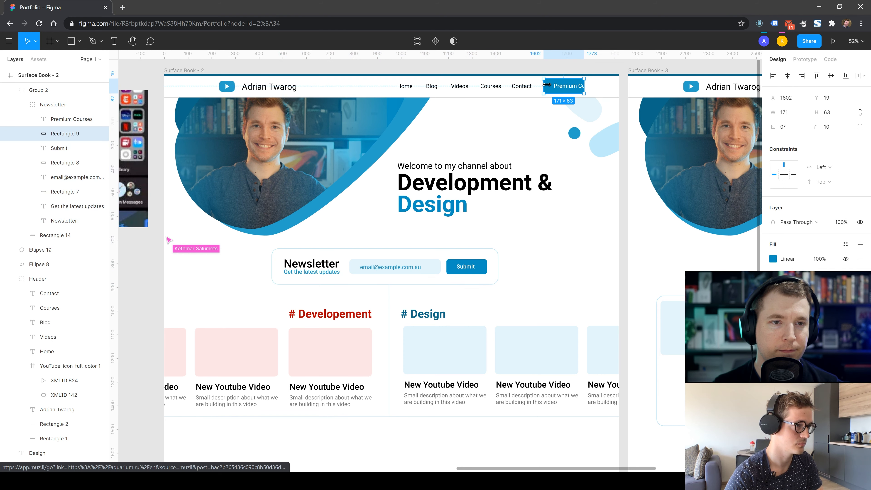
{"action": "left_click_drag", "start_coordinate": [584, 86], "coordinate": [612, 86]}
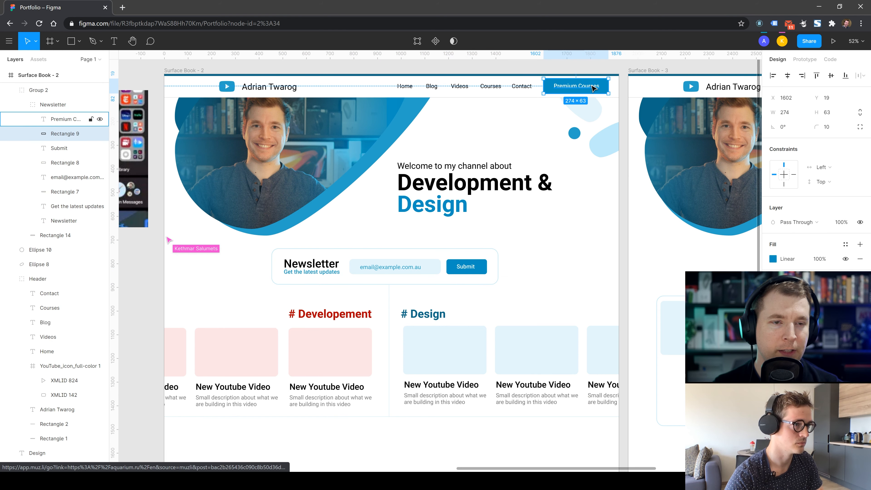
- Duplicate the Premium Courses label with its blue rectangle beneath the hero heading and try to relabel the copy
{"action": "left_click", "coordinate": [549, 86]}
{"action": "left_click", "coordinate": [548, 87], "text": "shift"}
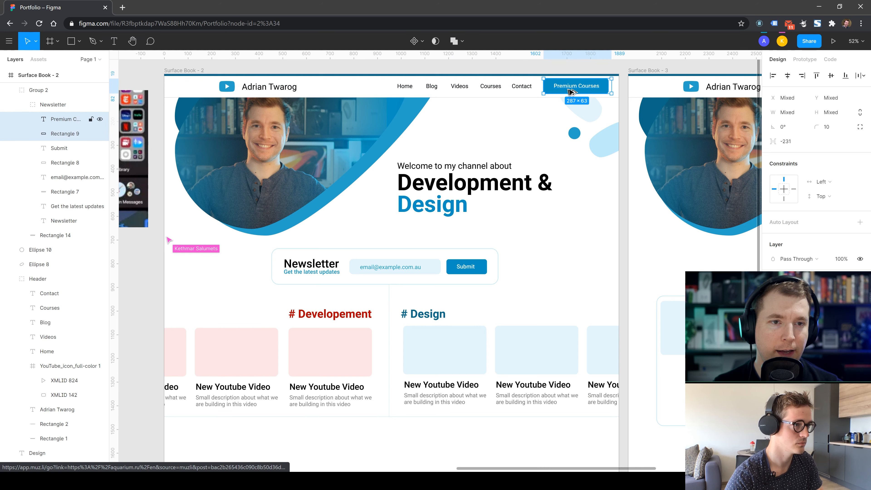
{"action": "left_click_drag", "start_coordinate": [576, 86], "coordinate": [433, 227]}
{"action": "left_click", "coordinate": [478, 237]}
{"action": "left_click", "coordinate": [448, 231]}
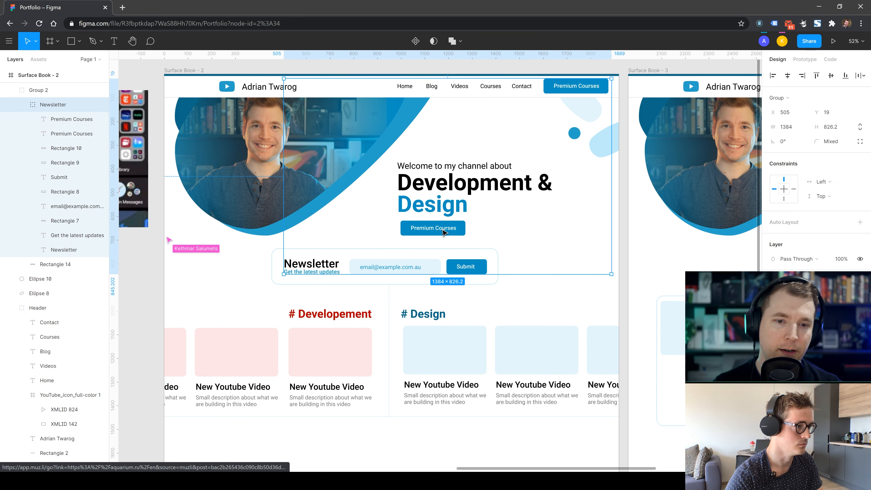
{"action": "double_click", "coordinate": [442, 228]}
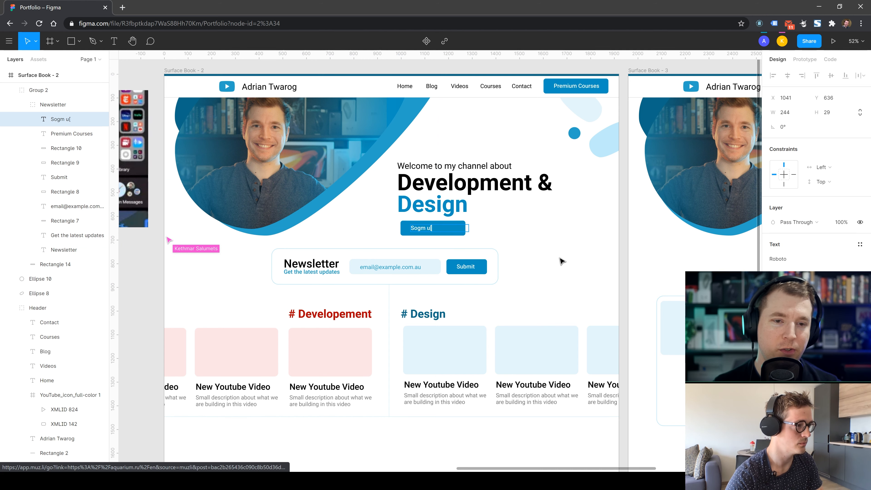
{"action": "left_click", "coordinate": [562, 295]}
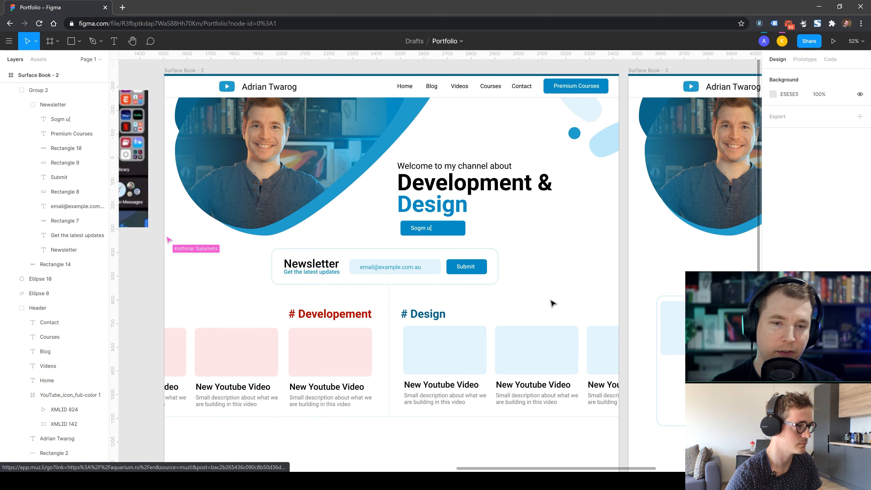
- Undo the relabelling and the duplication of the button beneath the hero heading
{"action": "key", "text": "ctrl+z"}
{"action": "key", "text": "ctrl+z"}
{"action": "key", "text": "ctrl+z"}
{"action": "key", "text": "ctrl+z"}
{"action": "key", "text": "ctrl+z"}
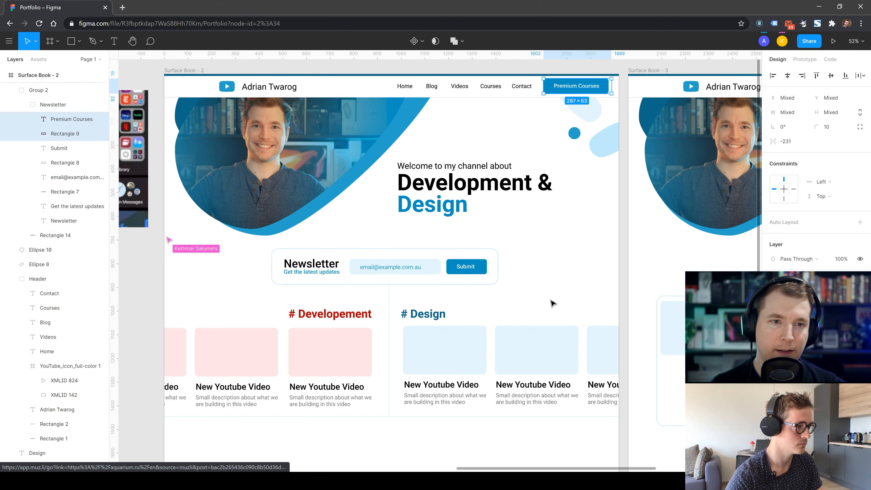
- Undo the header button's widening, relabelling and placement, and remove the duplicated Submit button altogether
{"action": "key", "text": "ctrl+z"}
{"action": "key", "text": "ctrl+z"}
{"action": "key", "text": "ctrl+z"}
{"action": "key", "text": "ctrl+z"}
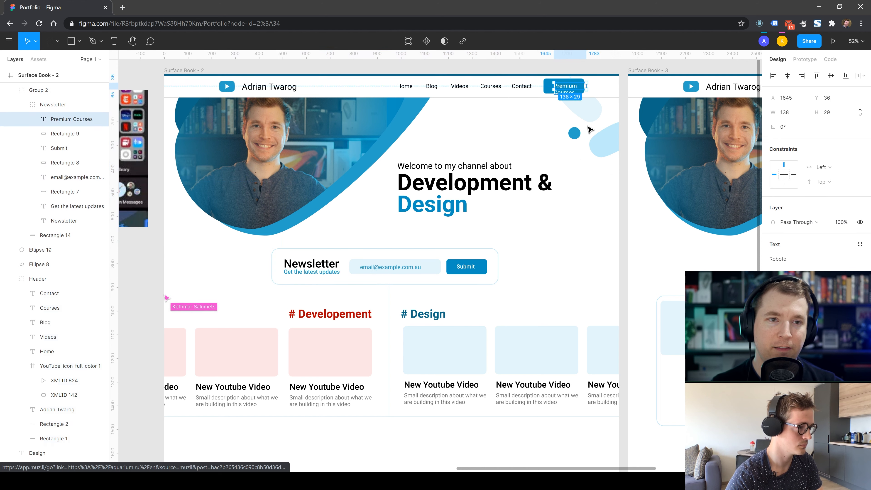
{"action": "key", "text": "ctrl+z"}
{"action": "key", "text": "ctrl+z"}
{"action": "key", "text": "ctrl+z"}
{"action": "key", "text": "ctrl+z"}
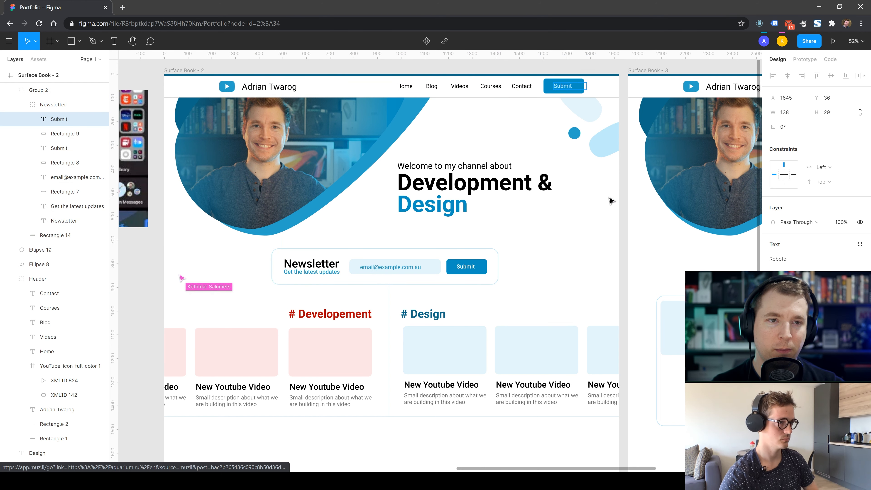
{"action": "key", "text": "ctrl+z"}
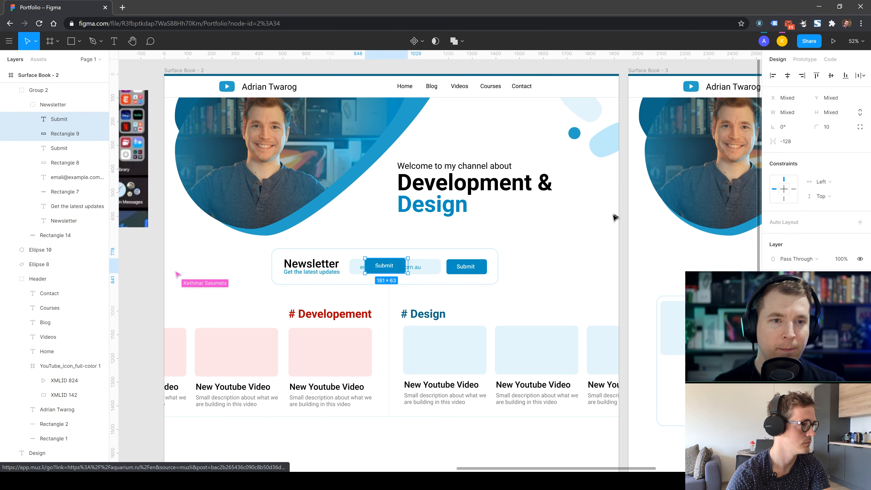
{"action": "left_click", "coordinate": [578, 270]}
- Delete the Surface Book - 3 frame, keeping Surface Book - 2 as the homepage design
{"action": "scroll", "coordinate": [575, 274], "scroll_direction": "down", "scroll_amount": 3}
{"action": "scroll", "coordinate": [328, 305], "scroll_direction": "up", "scroll_amount": 2}
{"action": "scroll", "coordinate": [326, 309], "scroll_direction": "down", "scroll_amount": 5}
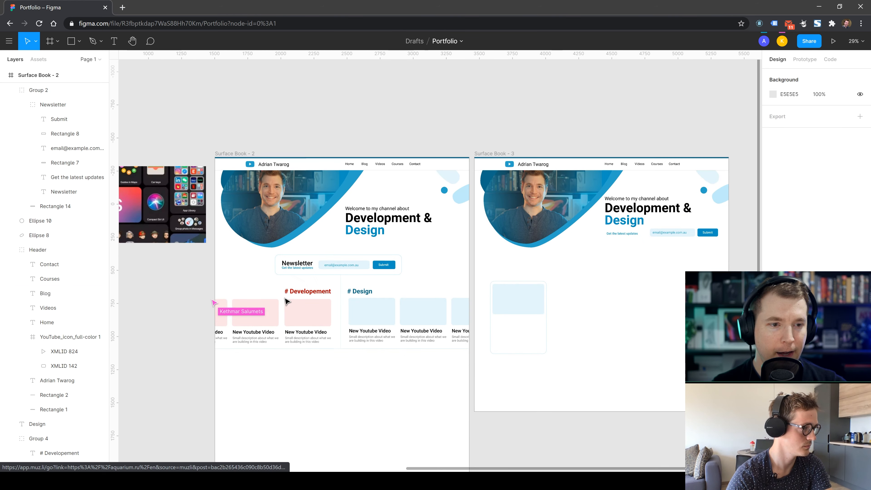
{"action": "scroll", "coordinate": [264, 300], "scroll_direction": "up", "scroll_amount": 1}
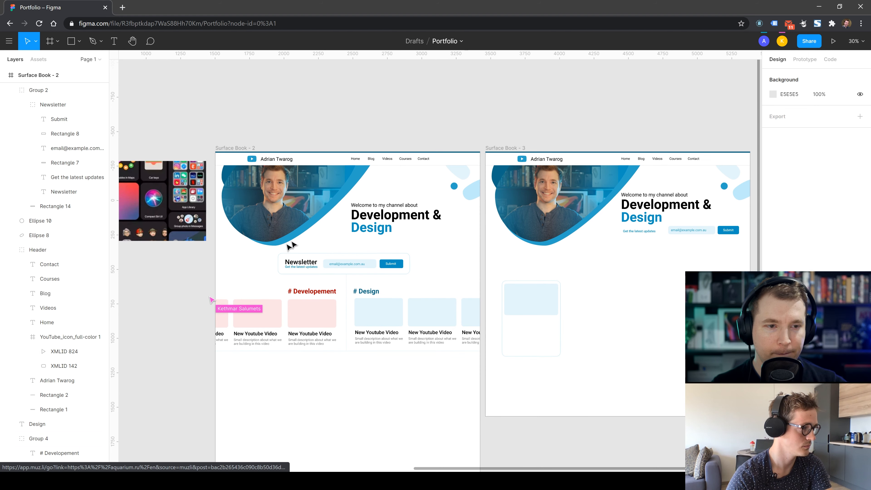
{"action": "left_click", "coordinate": [500, 147]}
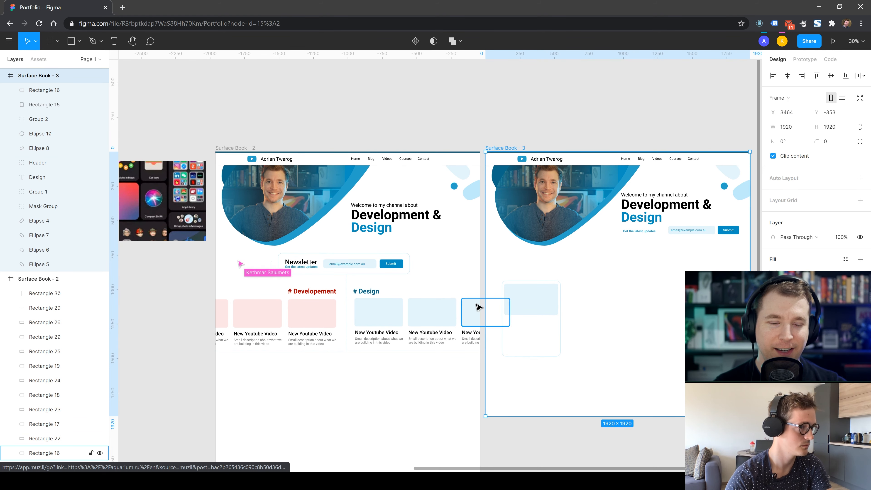
{"action": "key", "text": "Delete"}
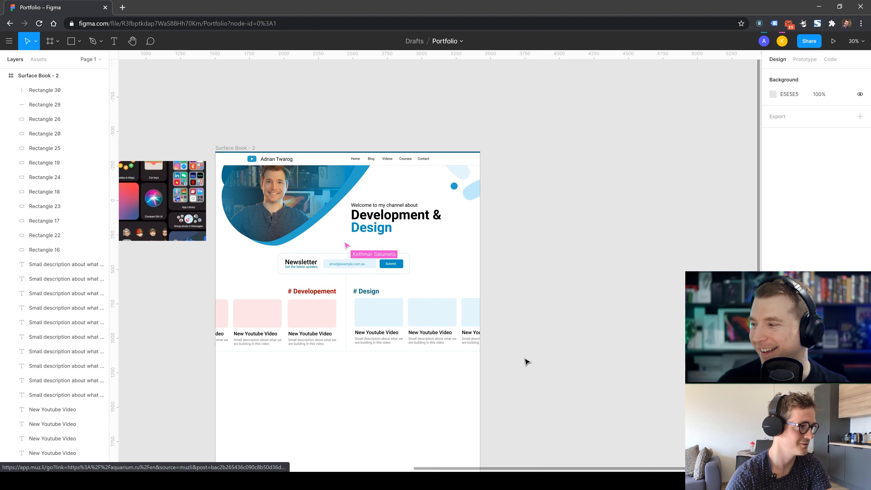
{"action": "scroll", "coordinate": [186, 307], "scroll_direction": "up", "scroll_amount": 5}
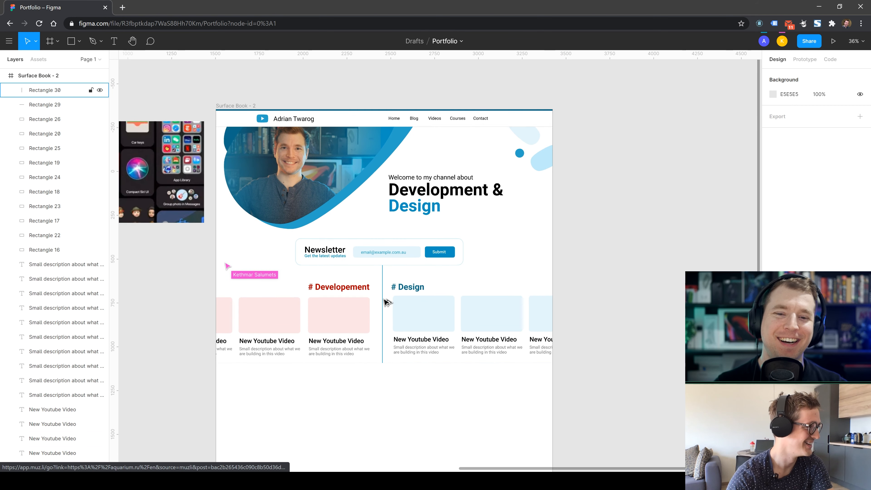
{"action": "scroll", "coordinate": [287, 299], "scroll_direction": "up", "scroll_amount": 1}
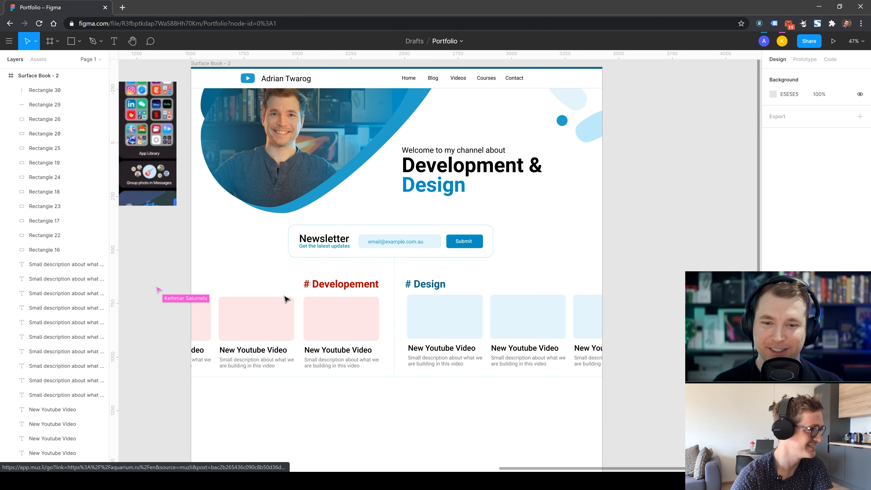